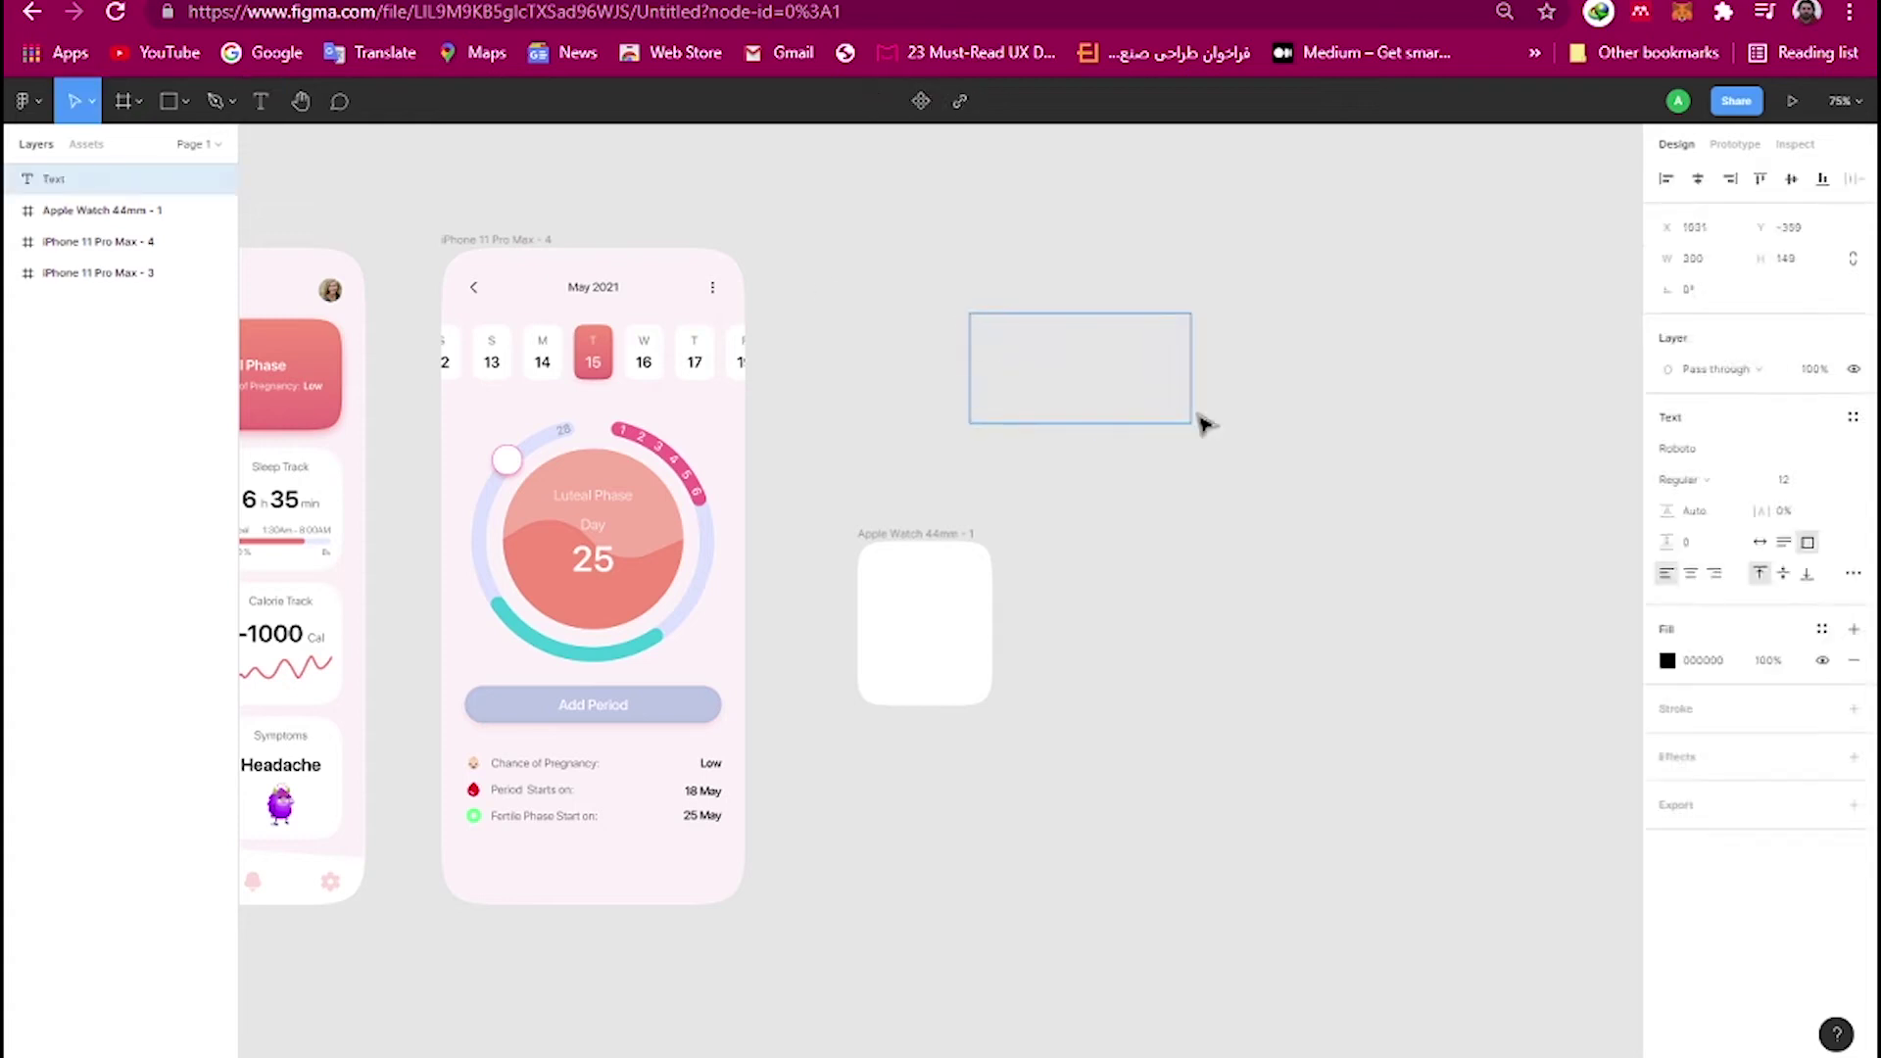
Make the Dashboard title auto-width inside the Apple Watch frame, in SF Pro Display Semibold 16.
{"action": "left_click", "coordinate": [1760, 542]}
{"action": "left_click_drag", "start_coordinate": [991, 321], "coordinate": [922, 560]}
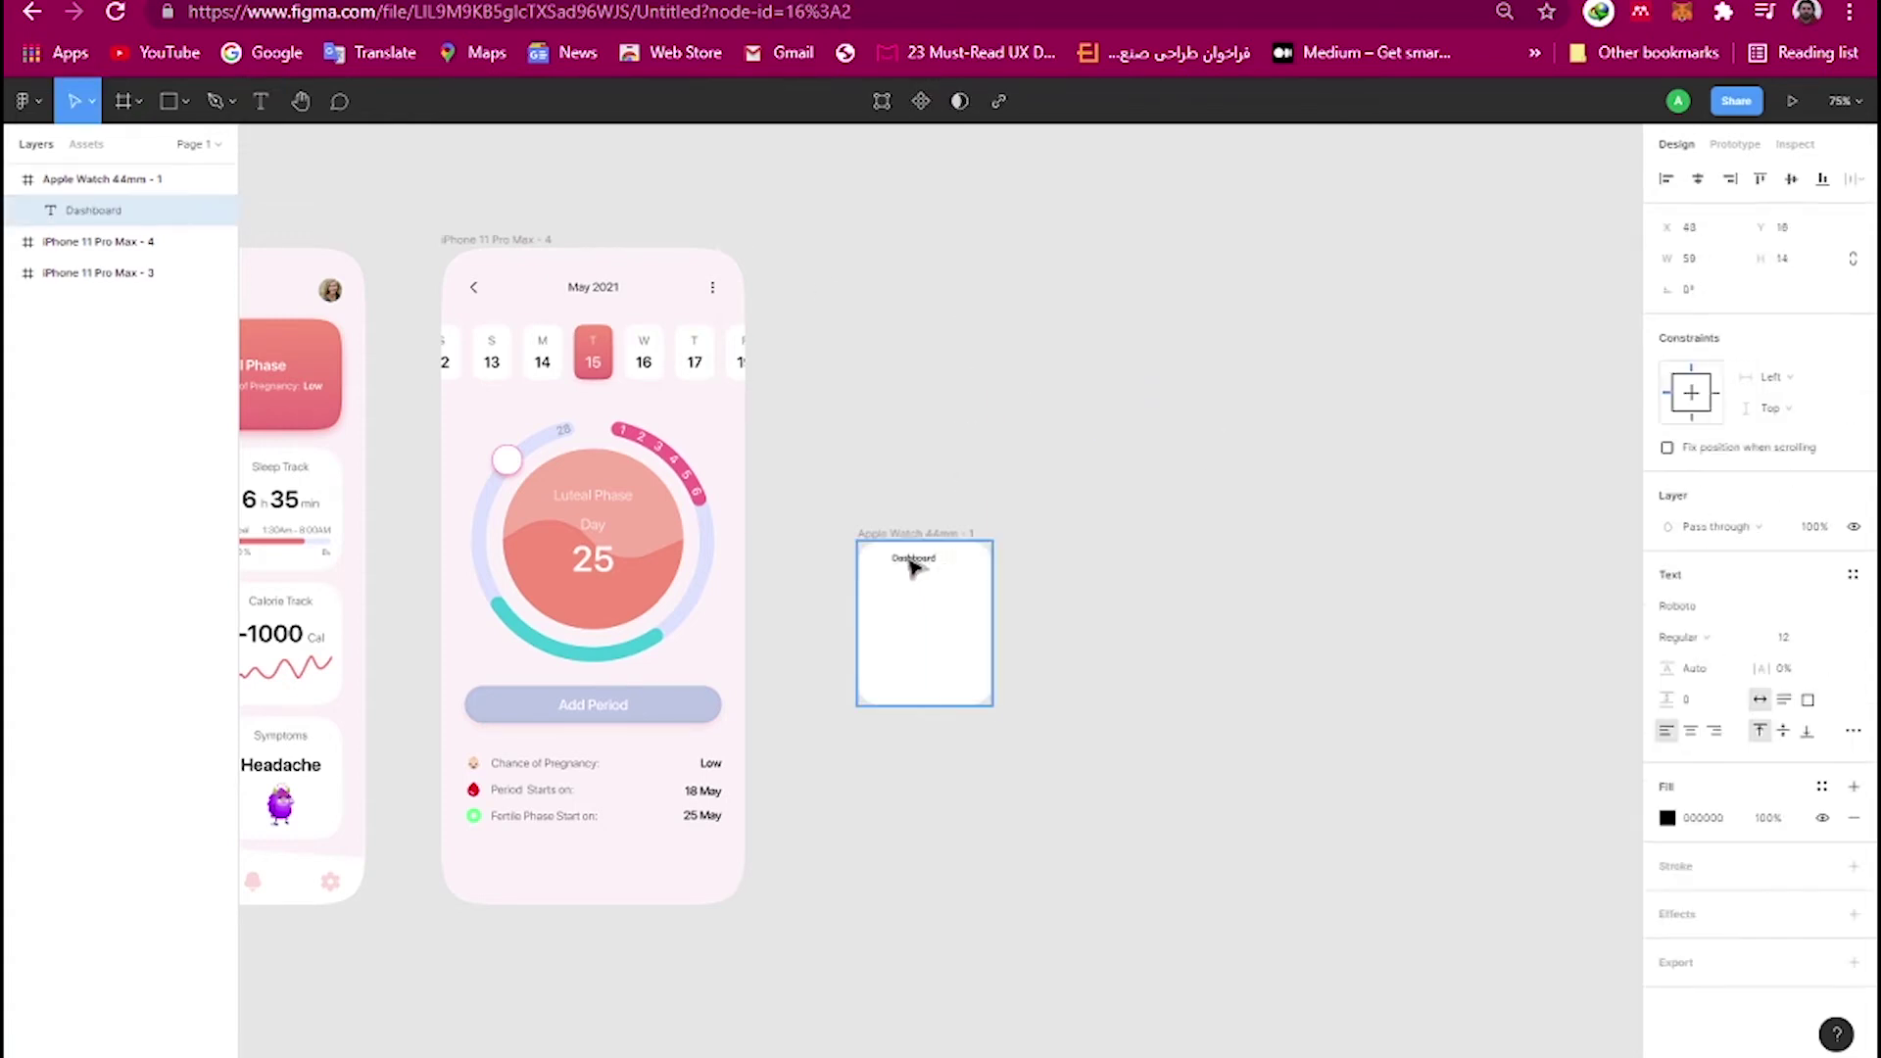
{"action": "left_click", "coordinate": [1804, 632]}
{"action": "type", "text": "16"}
{"action": "left_click", "coordinate": [1730, 639]}
{"action": "left_click", "coordinate": [1479, 623]}
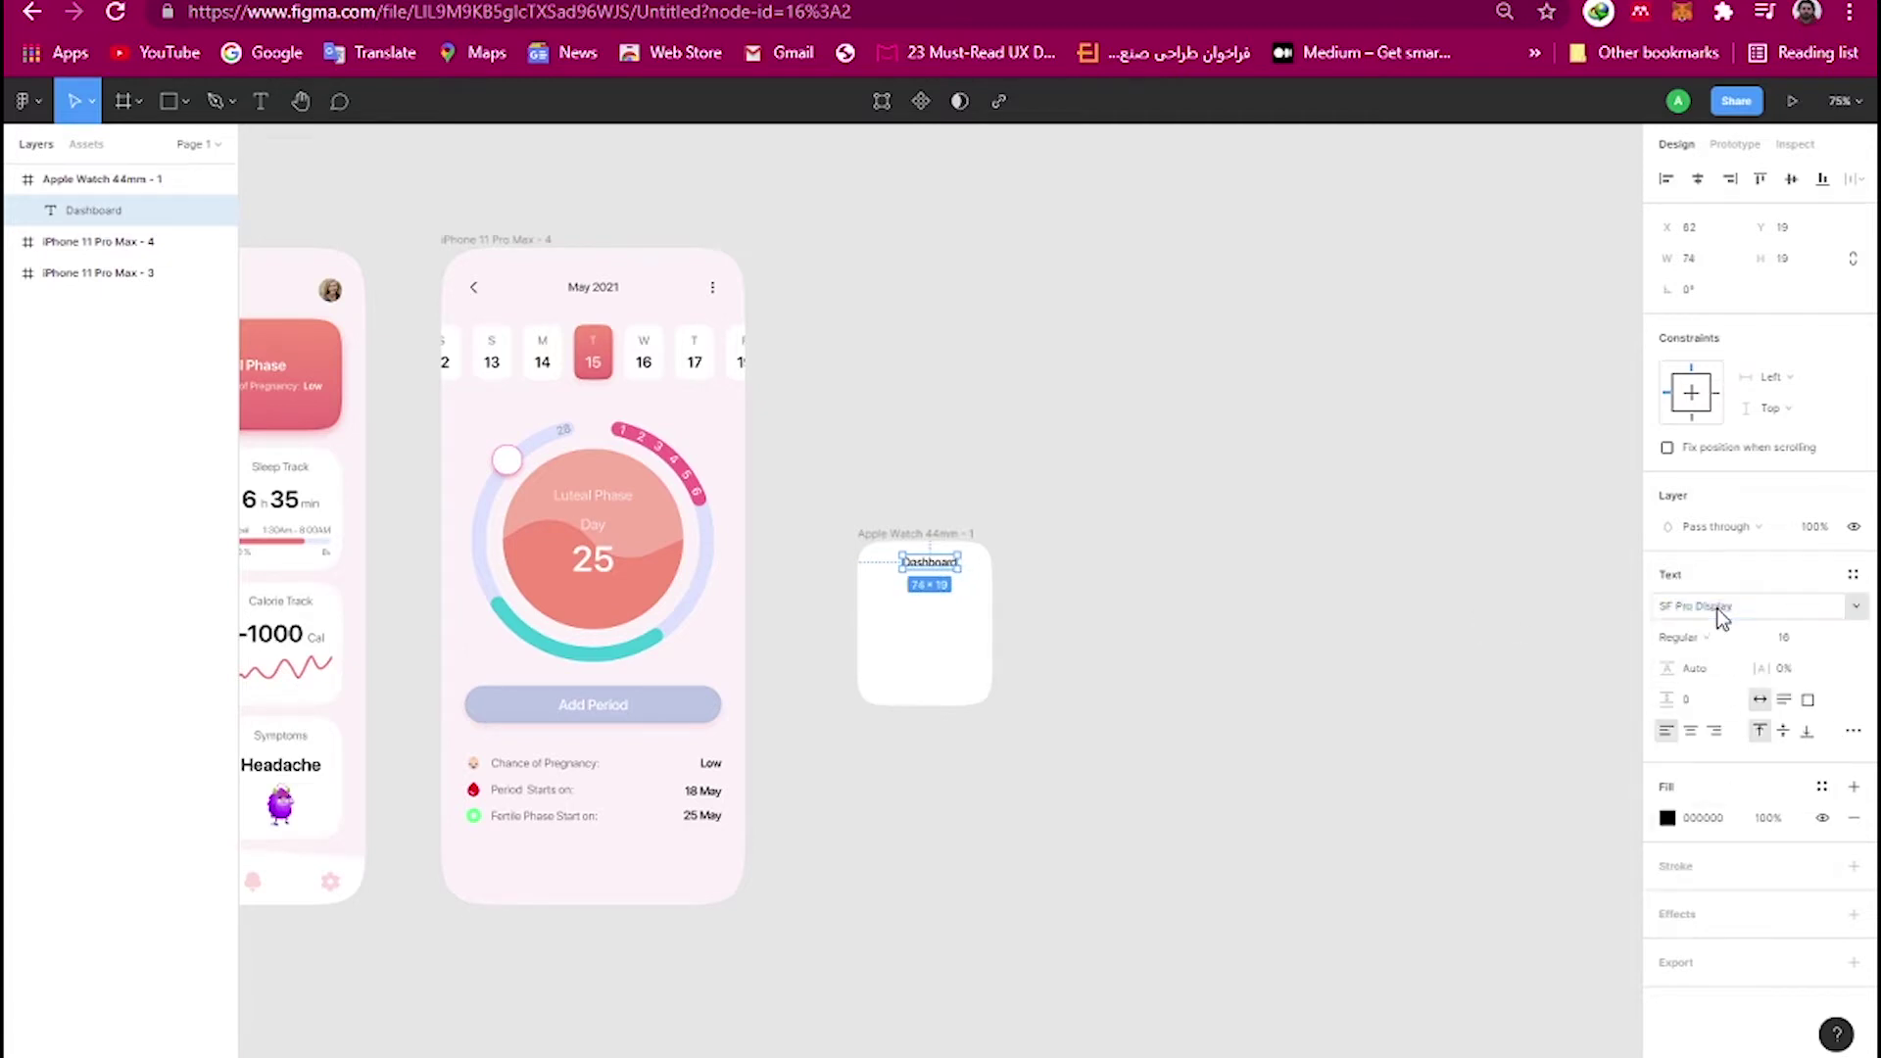
{"action": "left_click", "coordinate": [1721, 637]}
{"action": "left_click", "coordinate": [1710, 684]}
{"action": "scroll", "coordinate": [1091, 630], "scroll_direction": "up", "scroll_amount": 3}
{"action": "scroll", "coordinate": [980, 548], "scroll_direction": "up", "scroll_amount": 3}
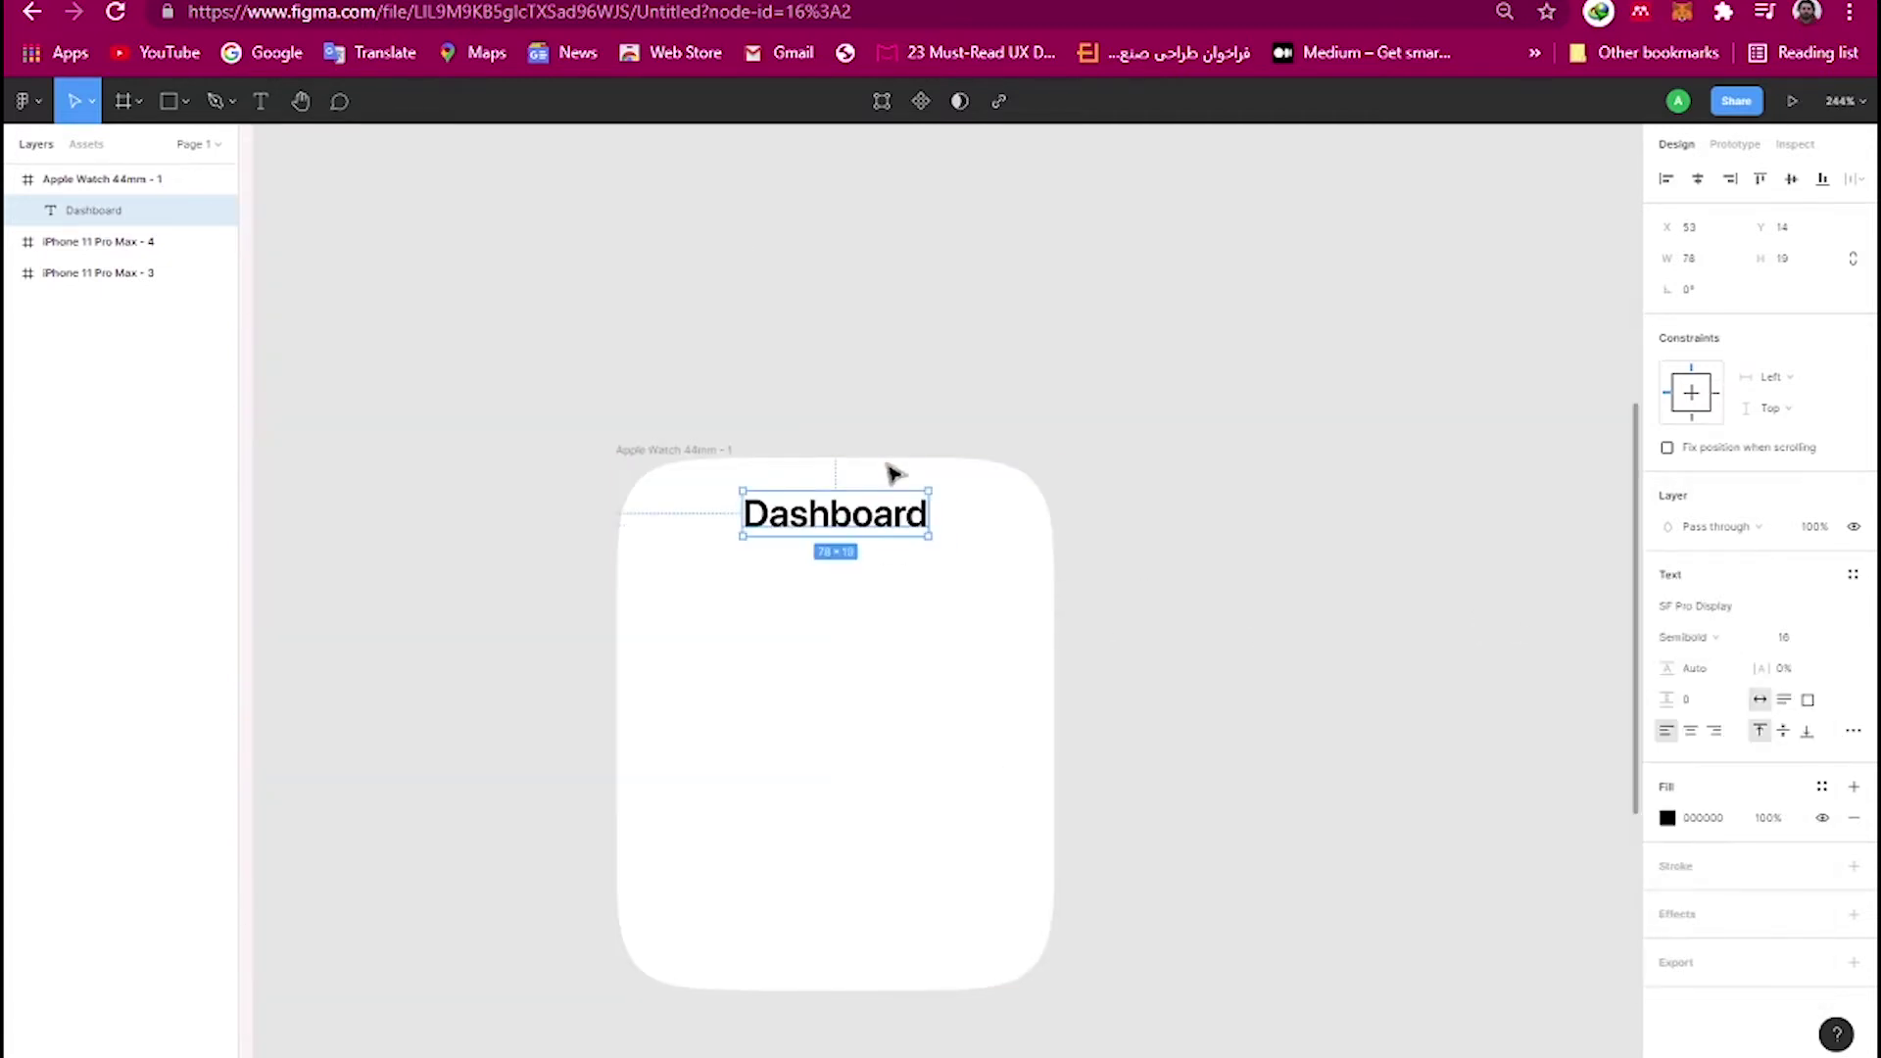
Draw a 68×68 square with 12 corner radius below the Dashboard title.
{"action": "key", "text": "r"}
{"action": "left_click_drag", "start_coordinate": [722, 607], "coordinate": [793, 676]}
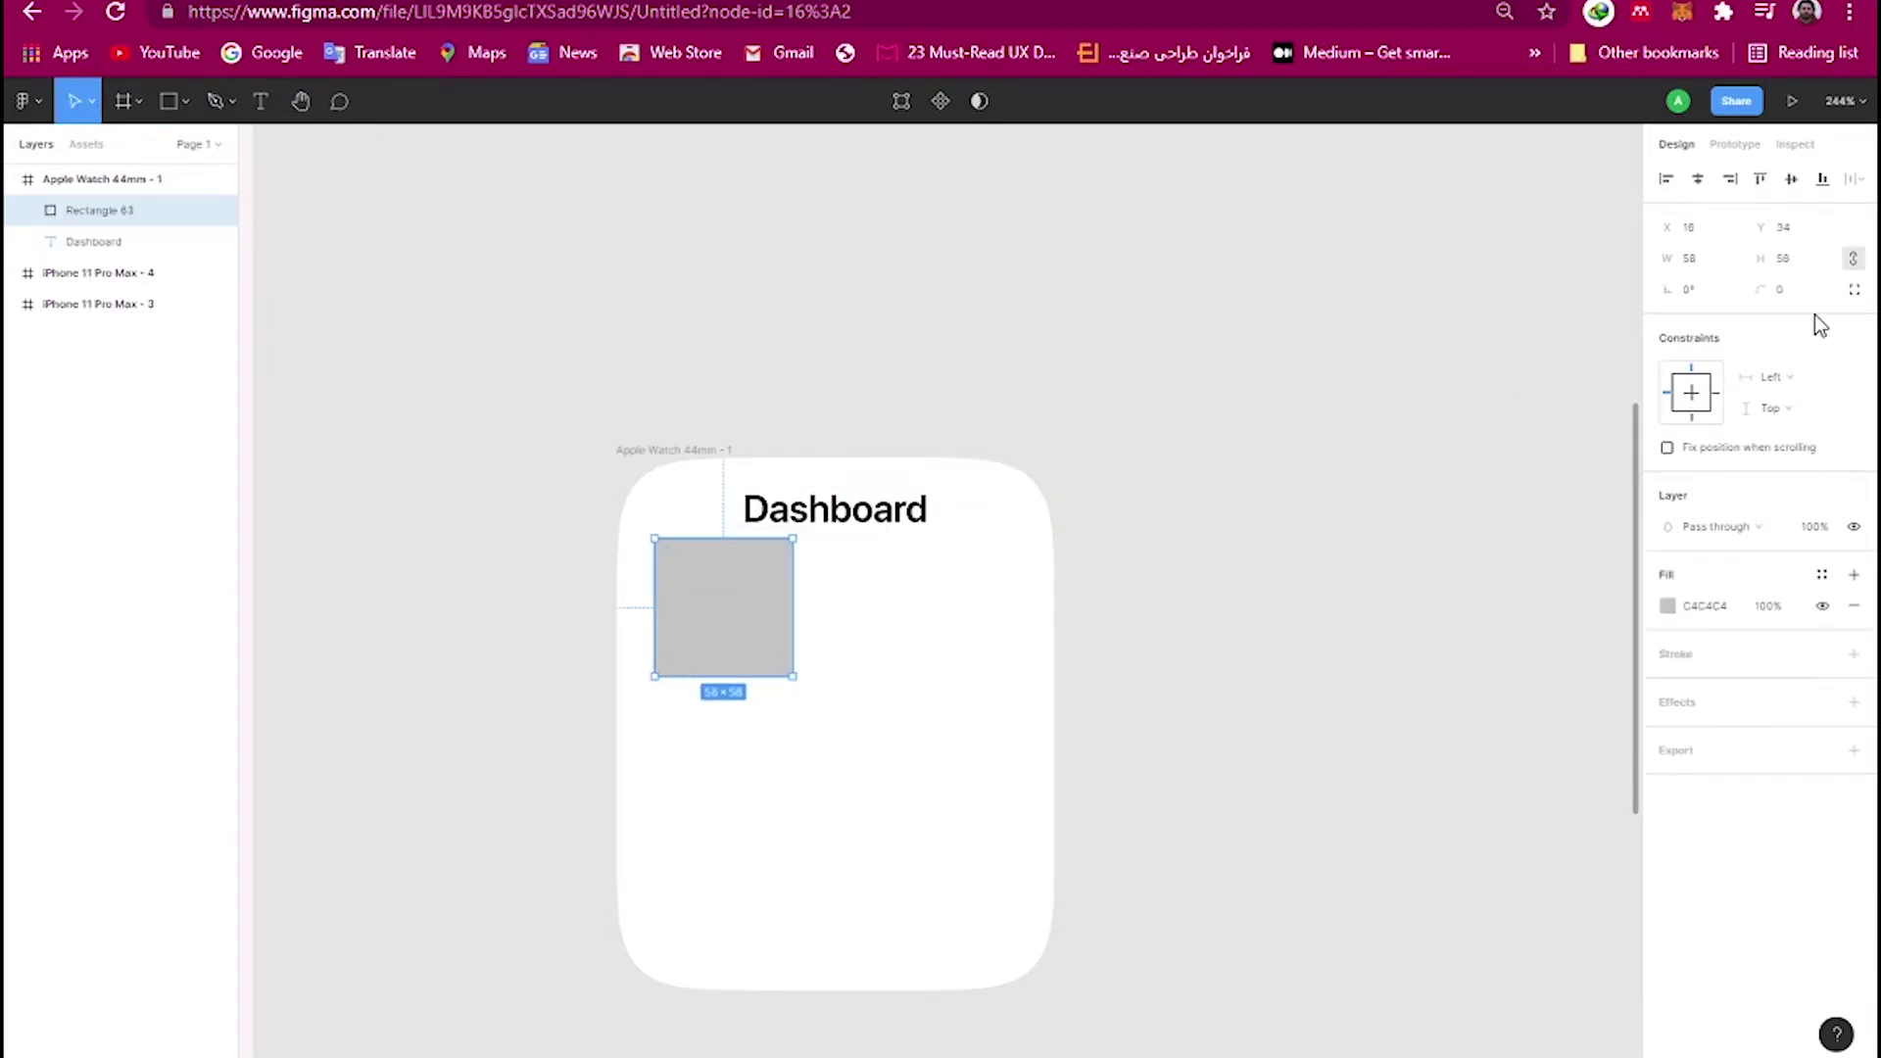
{"action": "type", "text": "68"}
{"action": "key", "text": "Return"}
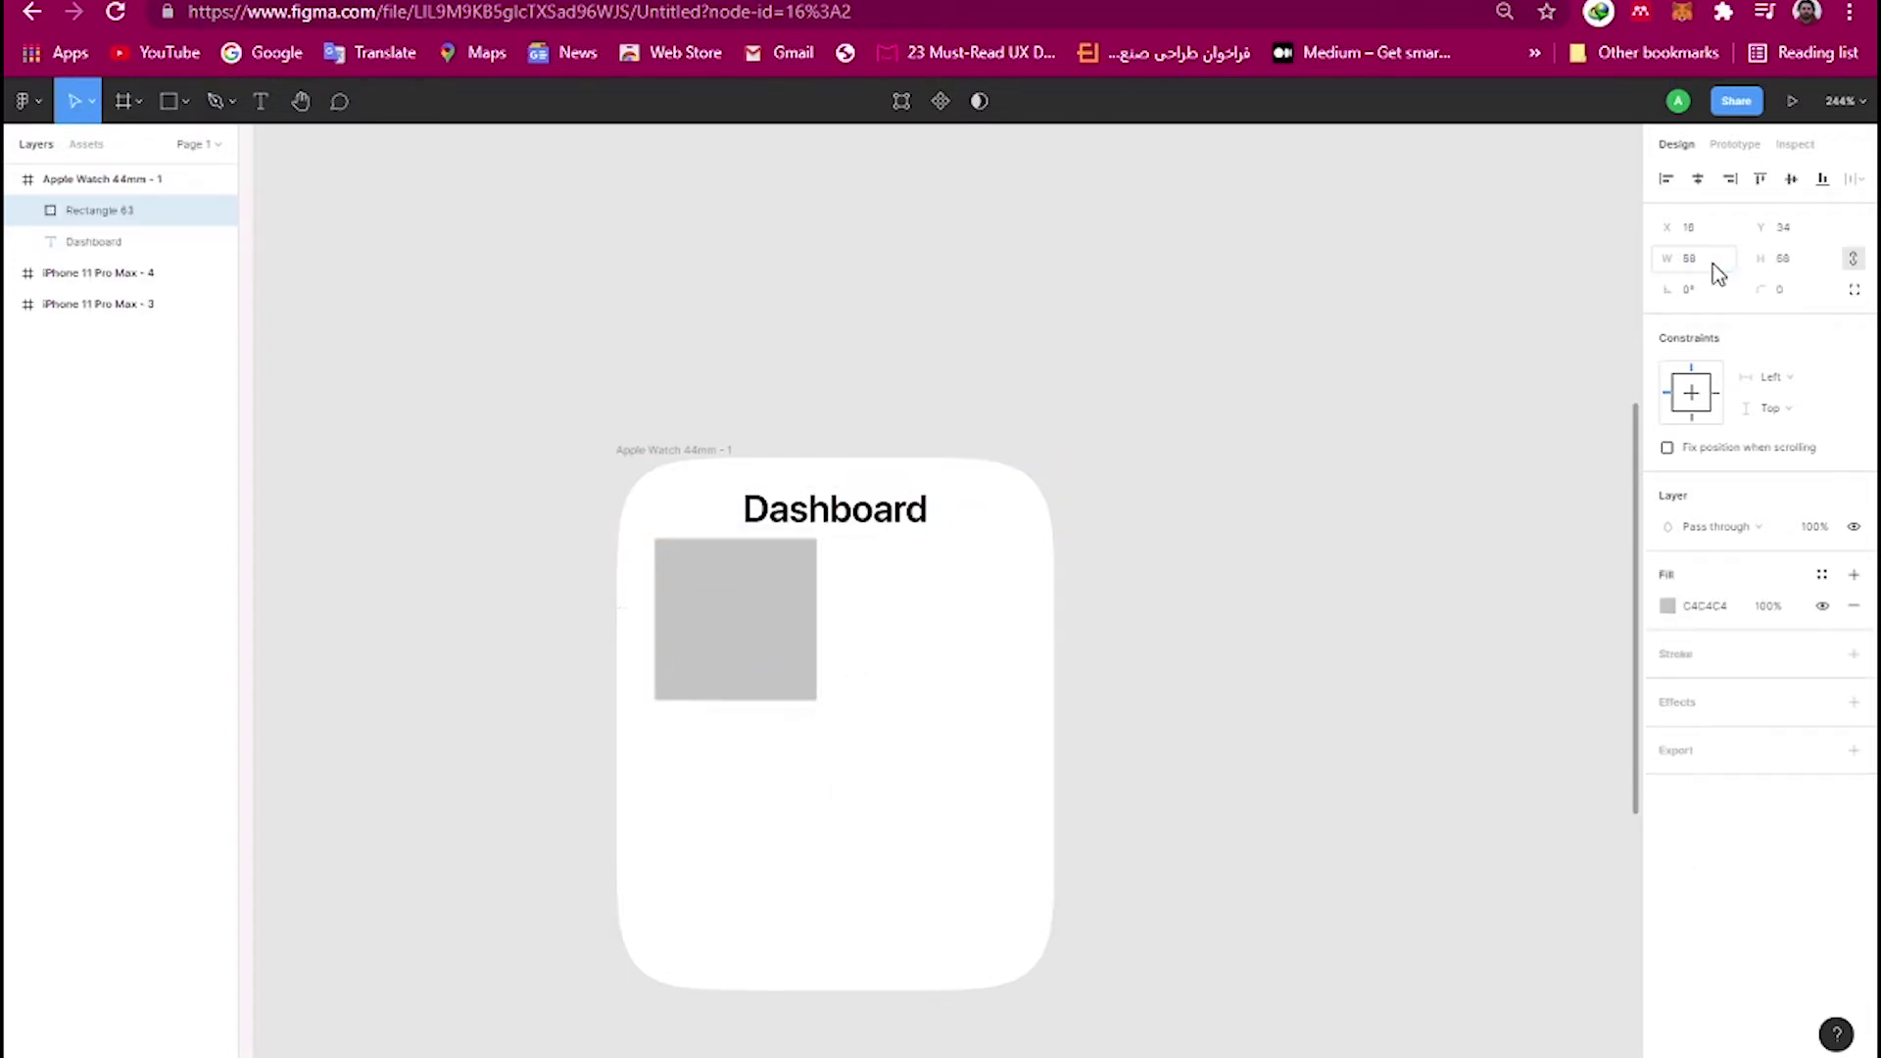
{"action": "left_click", "coordinate": [1852, 289]}
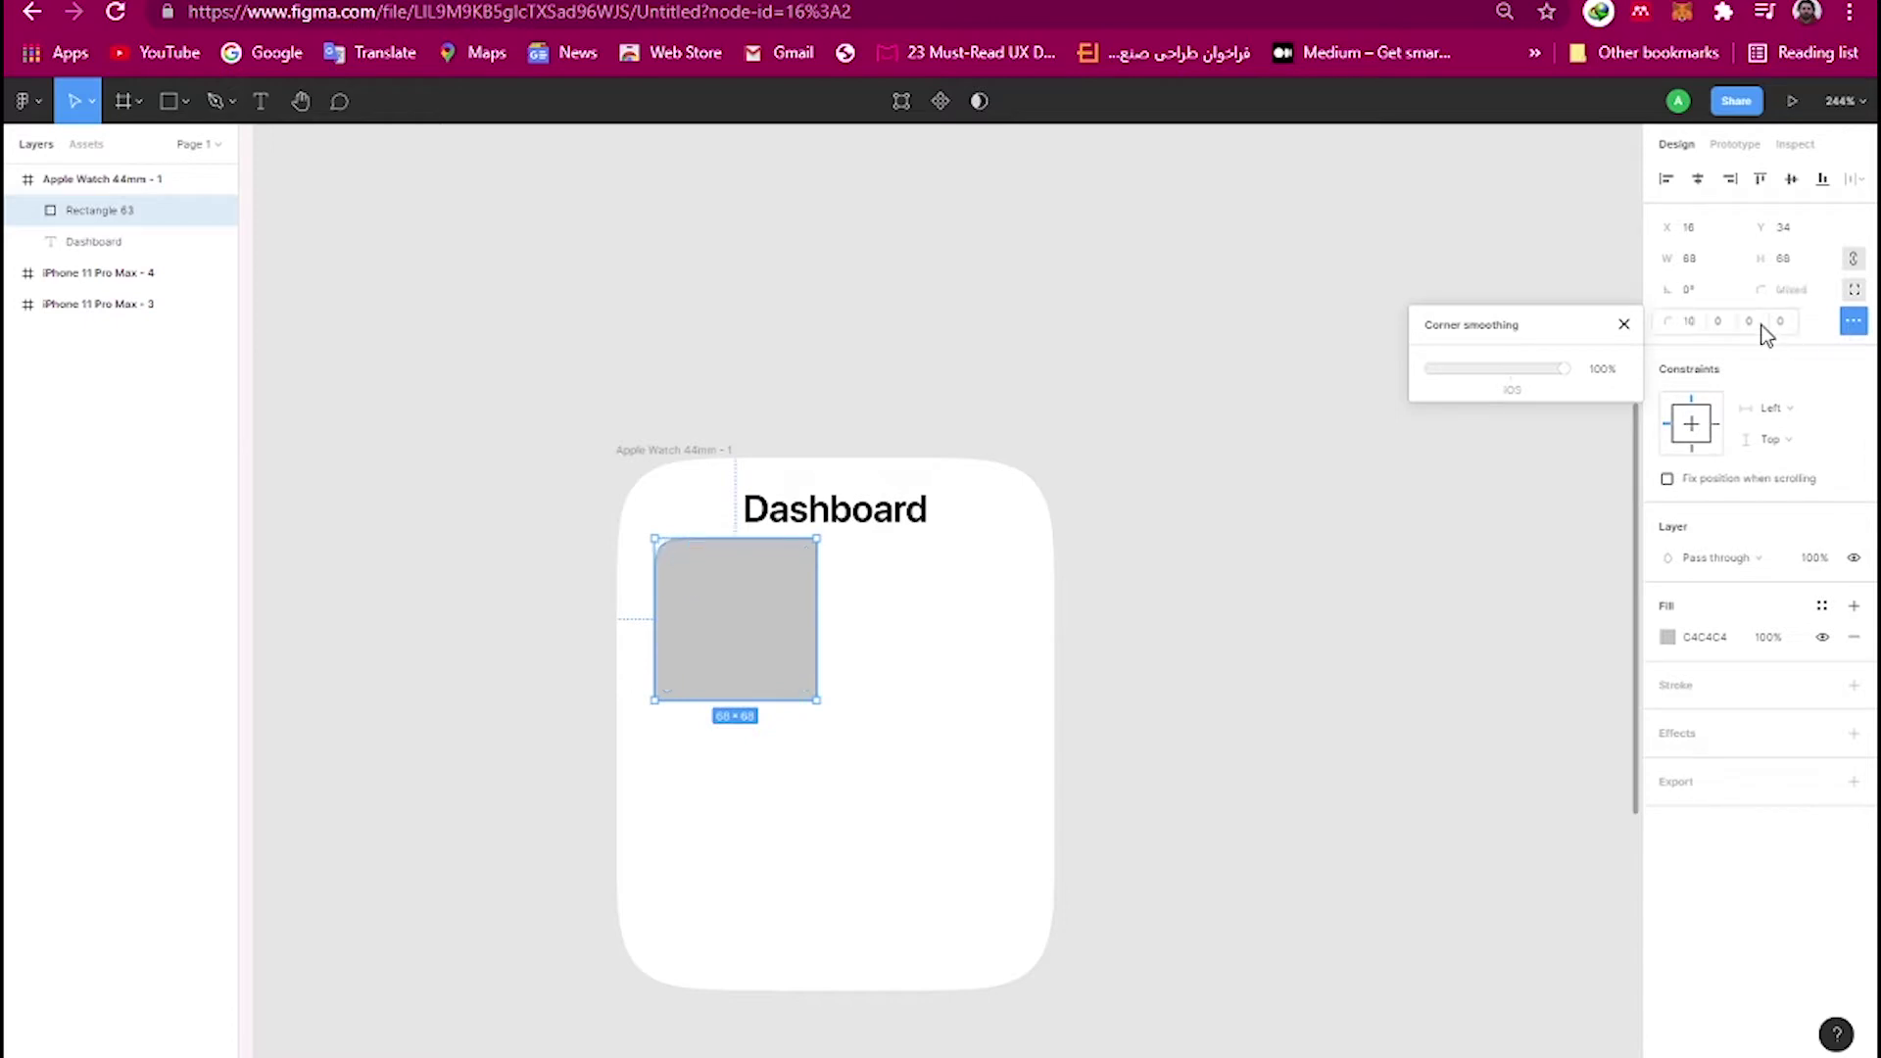
{"action": "left_click", "coordinate": [1805, 306]}
Nudge the square down and duplicate it into a 2×2 grid of tiles.
{"action": "scroll", "coordinate": [878, 461], "scroll_direction": "up", "scroll_amount": 3, "text": "ctrl"}
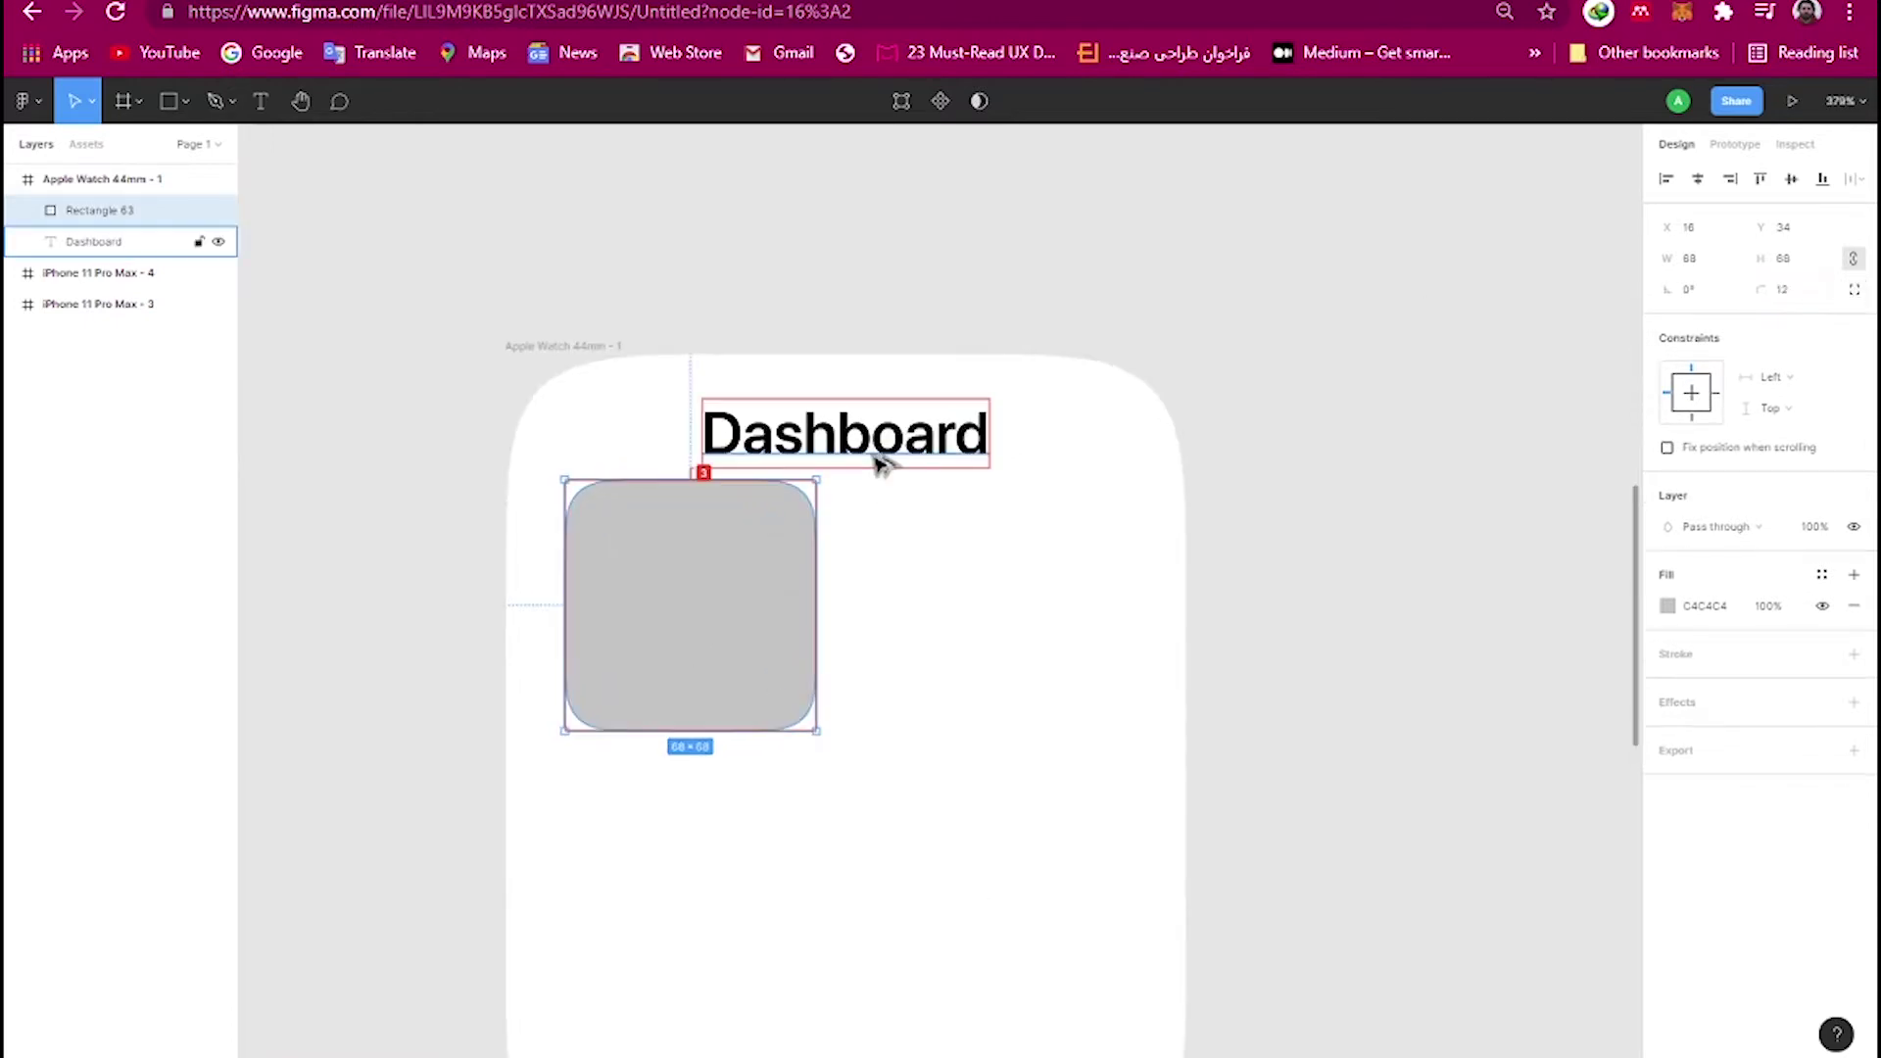
{"action": "key", "text": "shift+Down"}
{"action": "key", "text": "Down"}
{"action": "key", "text": "Down"}
{"action": "key", "text": "Down"}
{"action": "left_click_drag", "start_coordinate": [691, 651], "coordinate": [986, 651]}
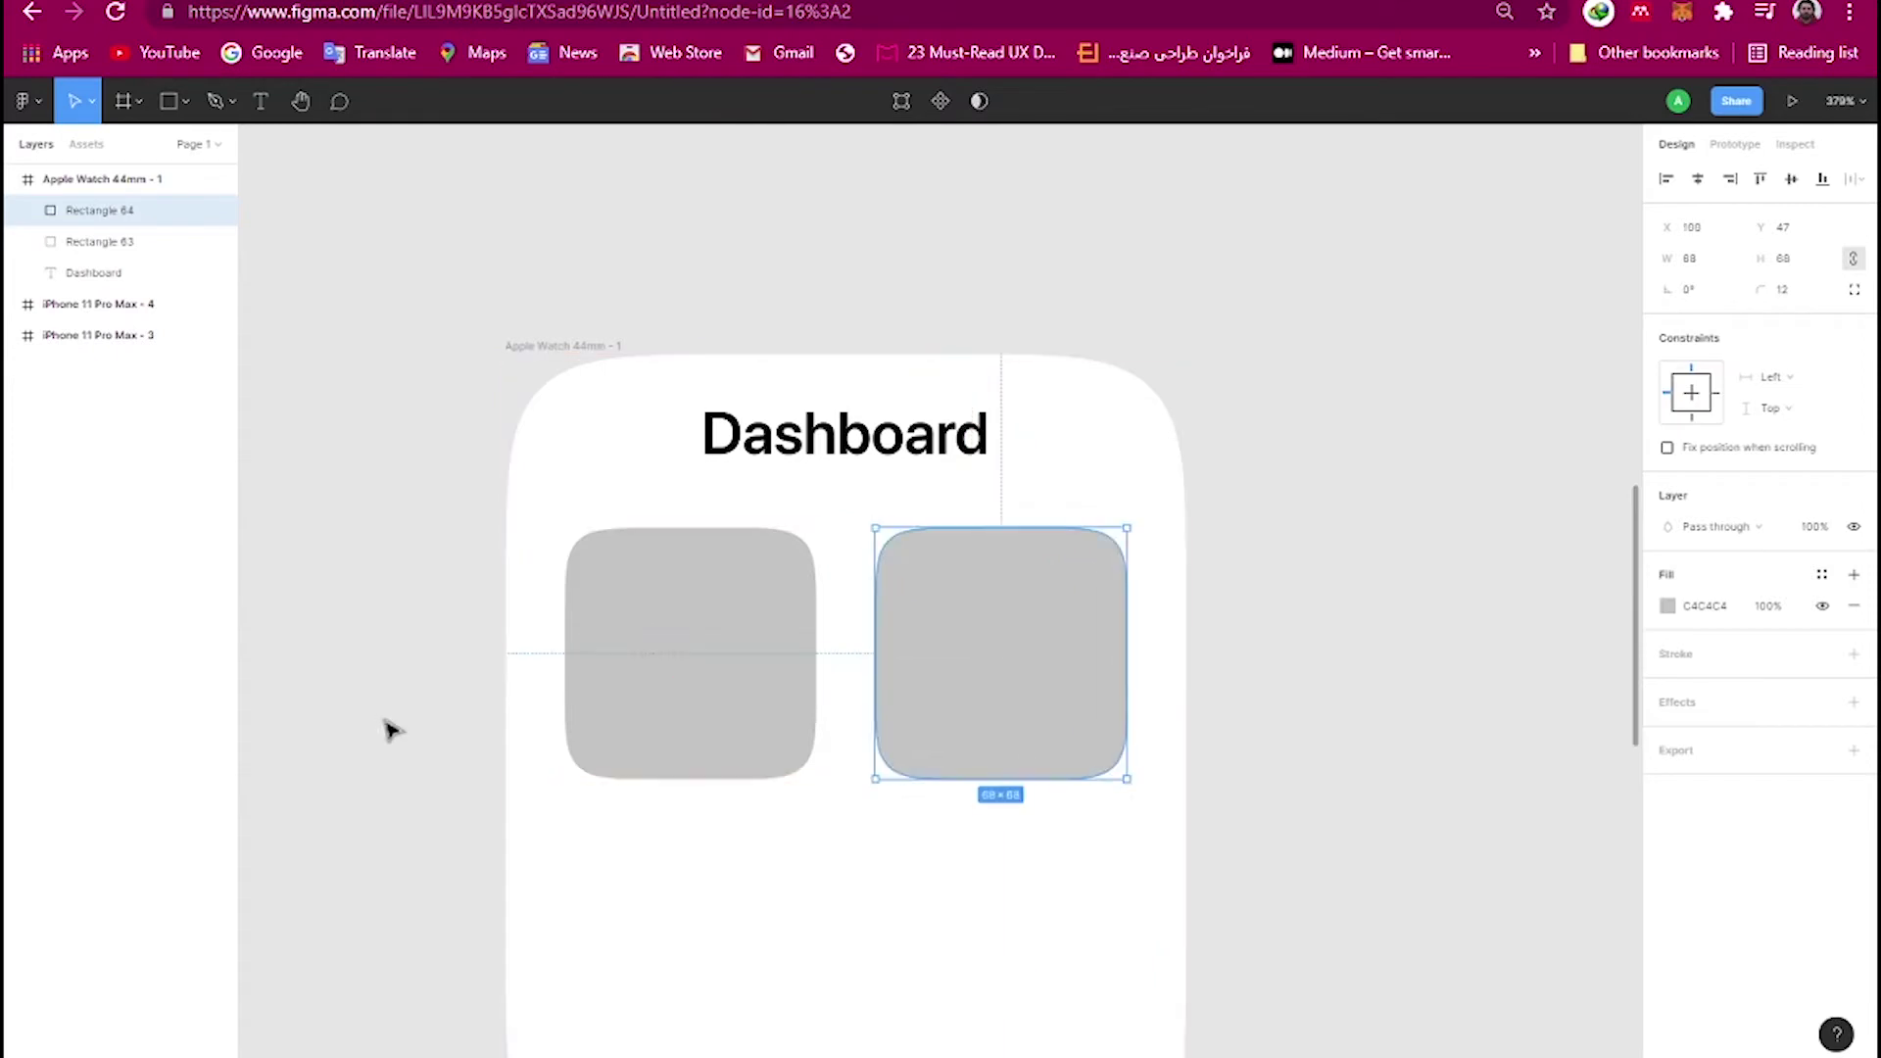
{"action": "left_click", "coordinate": [731, 637], "text": "shift"}
{"action": "left_click_drag", "start_coordinate": [730, 637], "coordinate": [761, 939]}
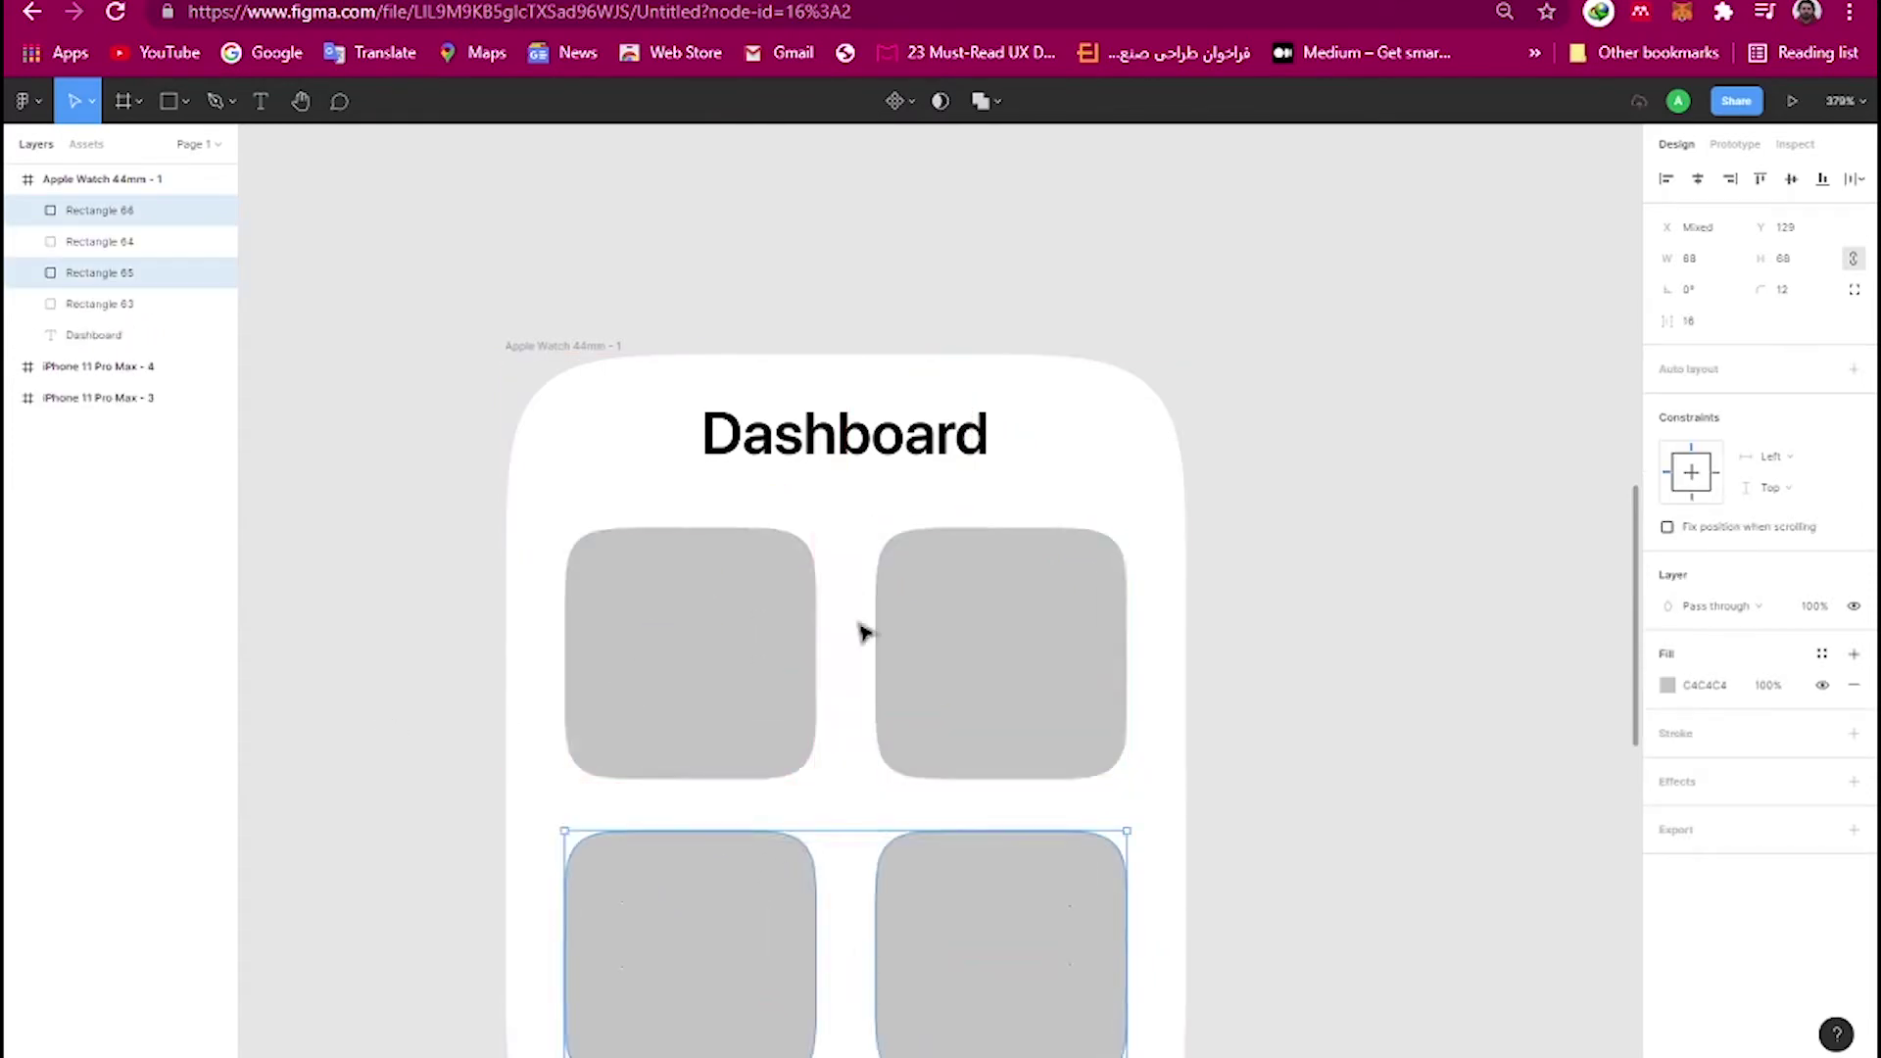
{"action": "scroll", "coordinate": [860, 630], "scroll_direction": "down", "scroll_amount": 5, "text": "ctrl"}
Fill the watch frame with the light pink FDF5F9.
{"action": "left_click", "coordinate": [822, 560], "text": "shift"}
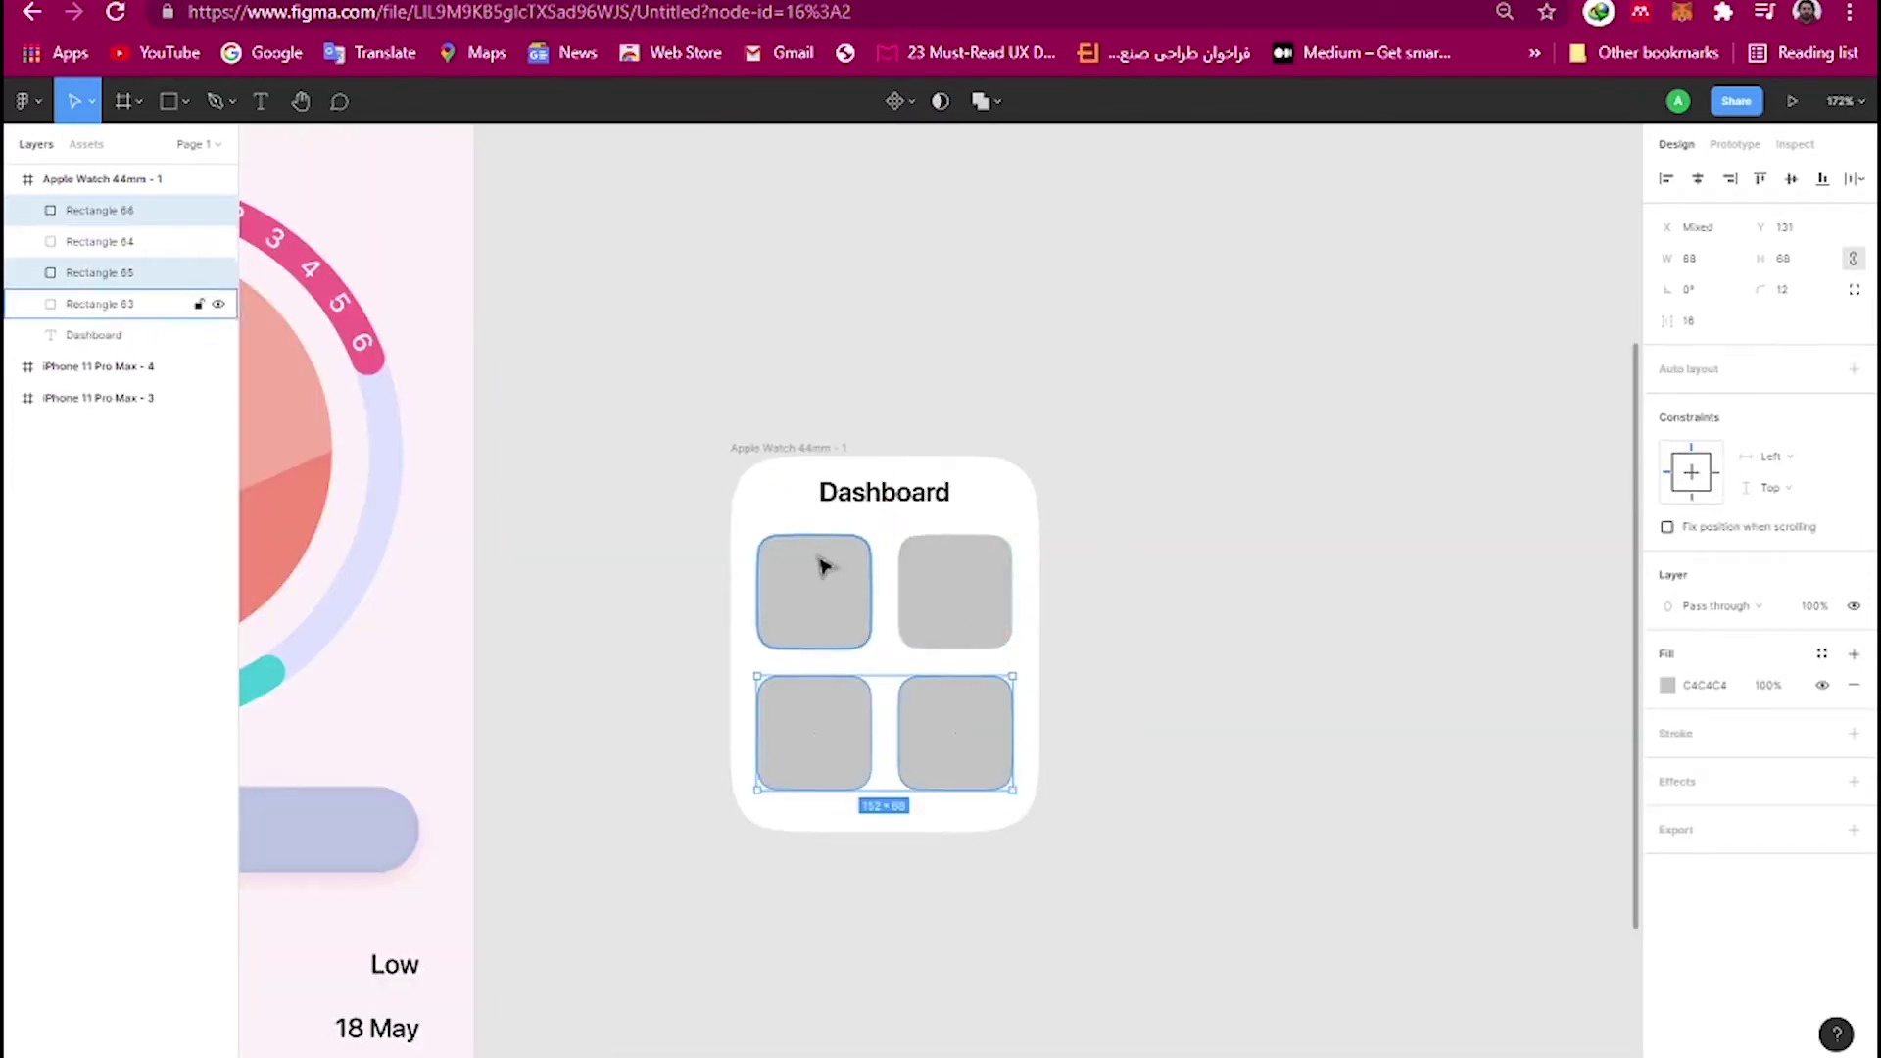
{"action": "left_click", "coordinate": [957, 588], "text": "shift"}
{"action": "key", "text": "Escape"}
{"action": "left_click", "coordinate": [1667, 637]}
{"action": "type", "text": "FDF5F9"}
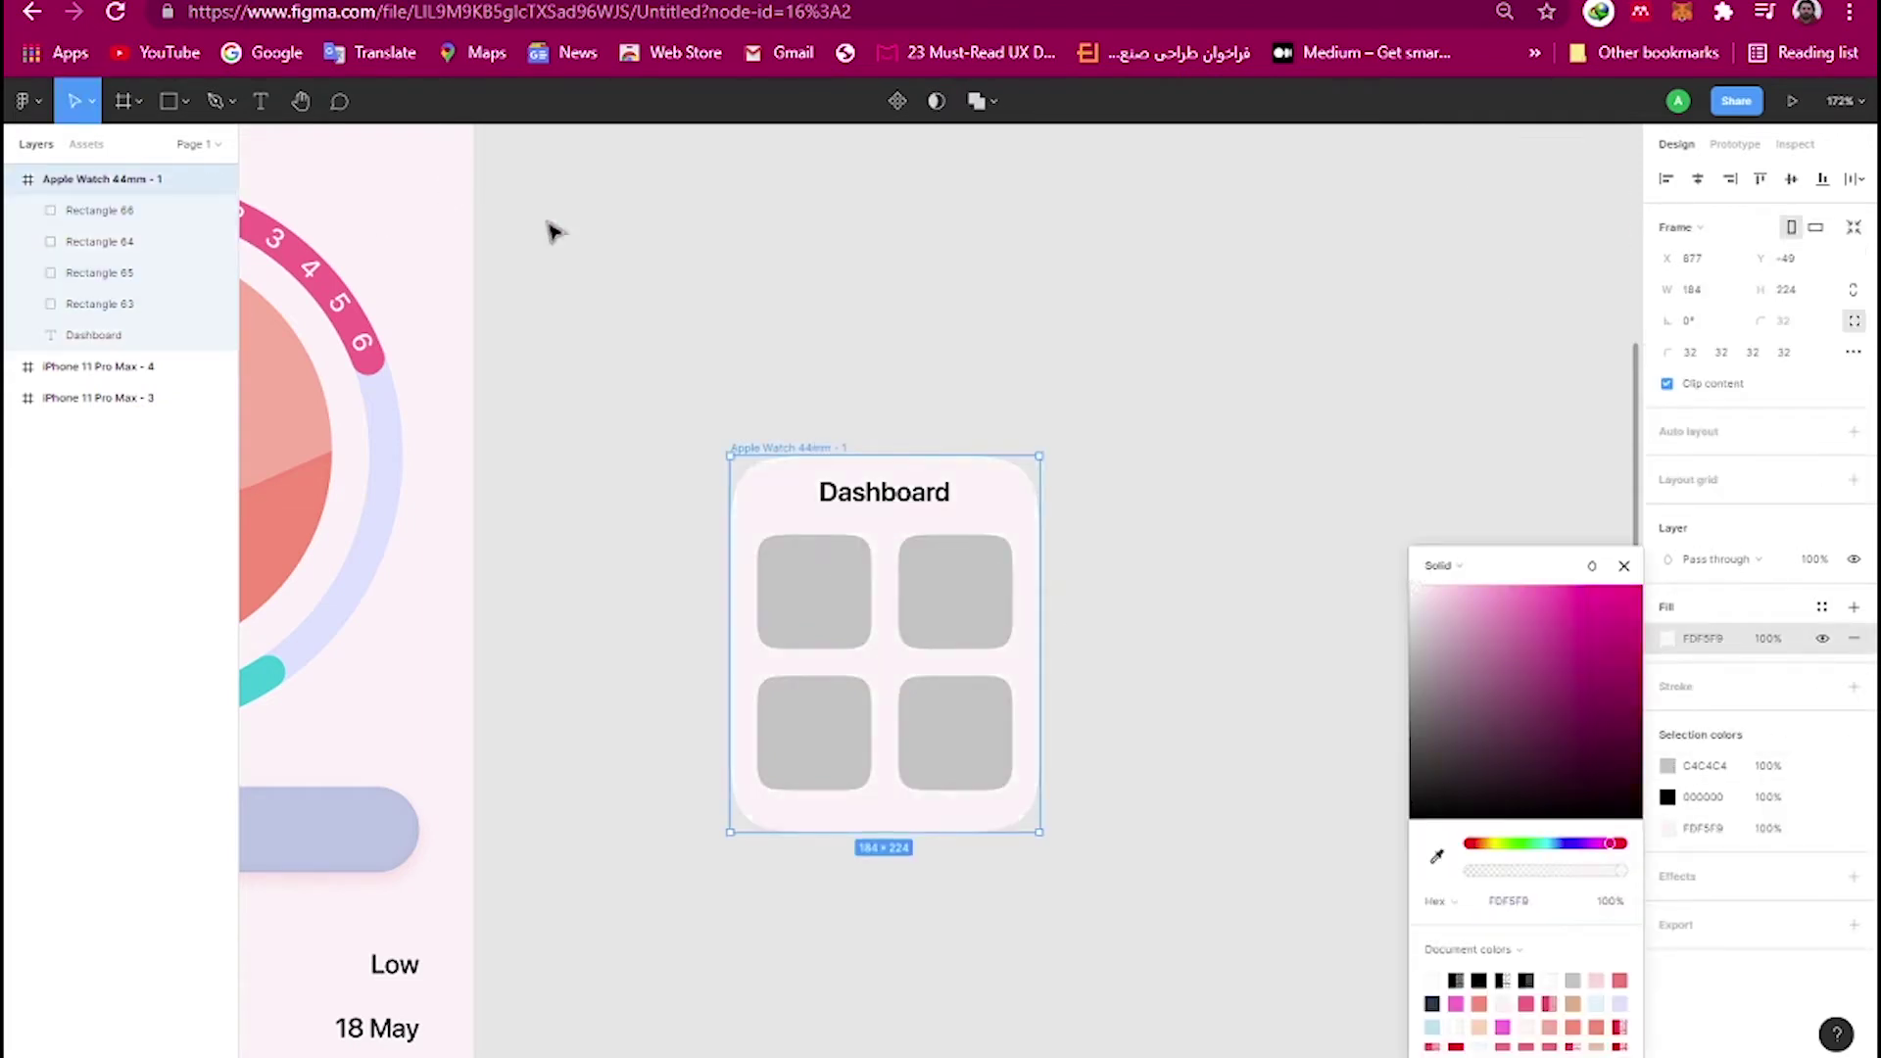
{"action": "left_click", "coordinate": [813, 592]}
Give all four squares a white FFFFFF fill.
{"action": "left_click", "coordinate": [955, 591], "text": "shift"}
{"action": "left_click", "coordinate": [861, 701], "text": "shift"}
{"action": "left_click", "coordinate": [977, 705], "text": "shift"}
{"action": "left_click", "coordinate": [1667, 637]}
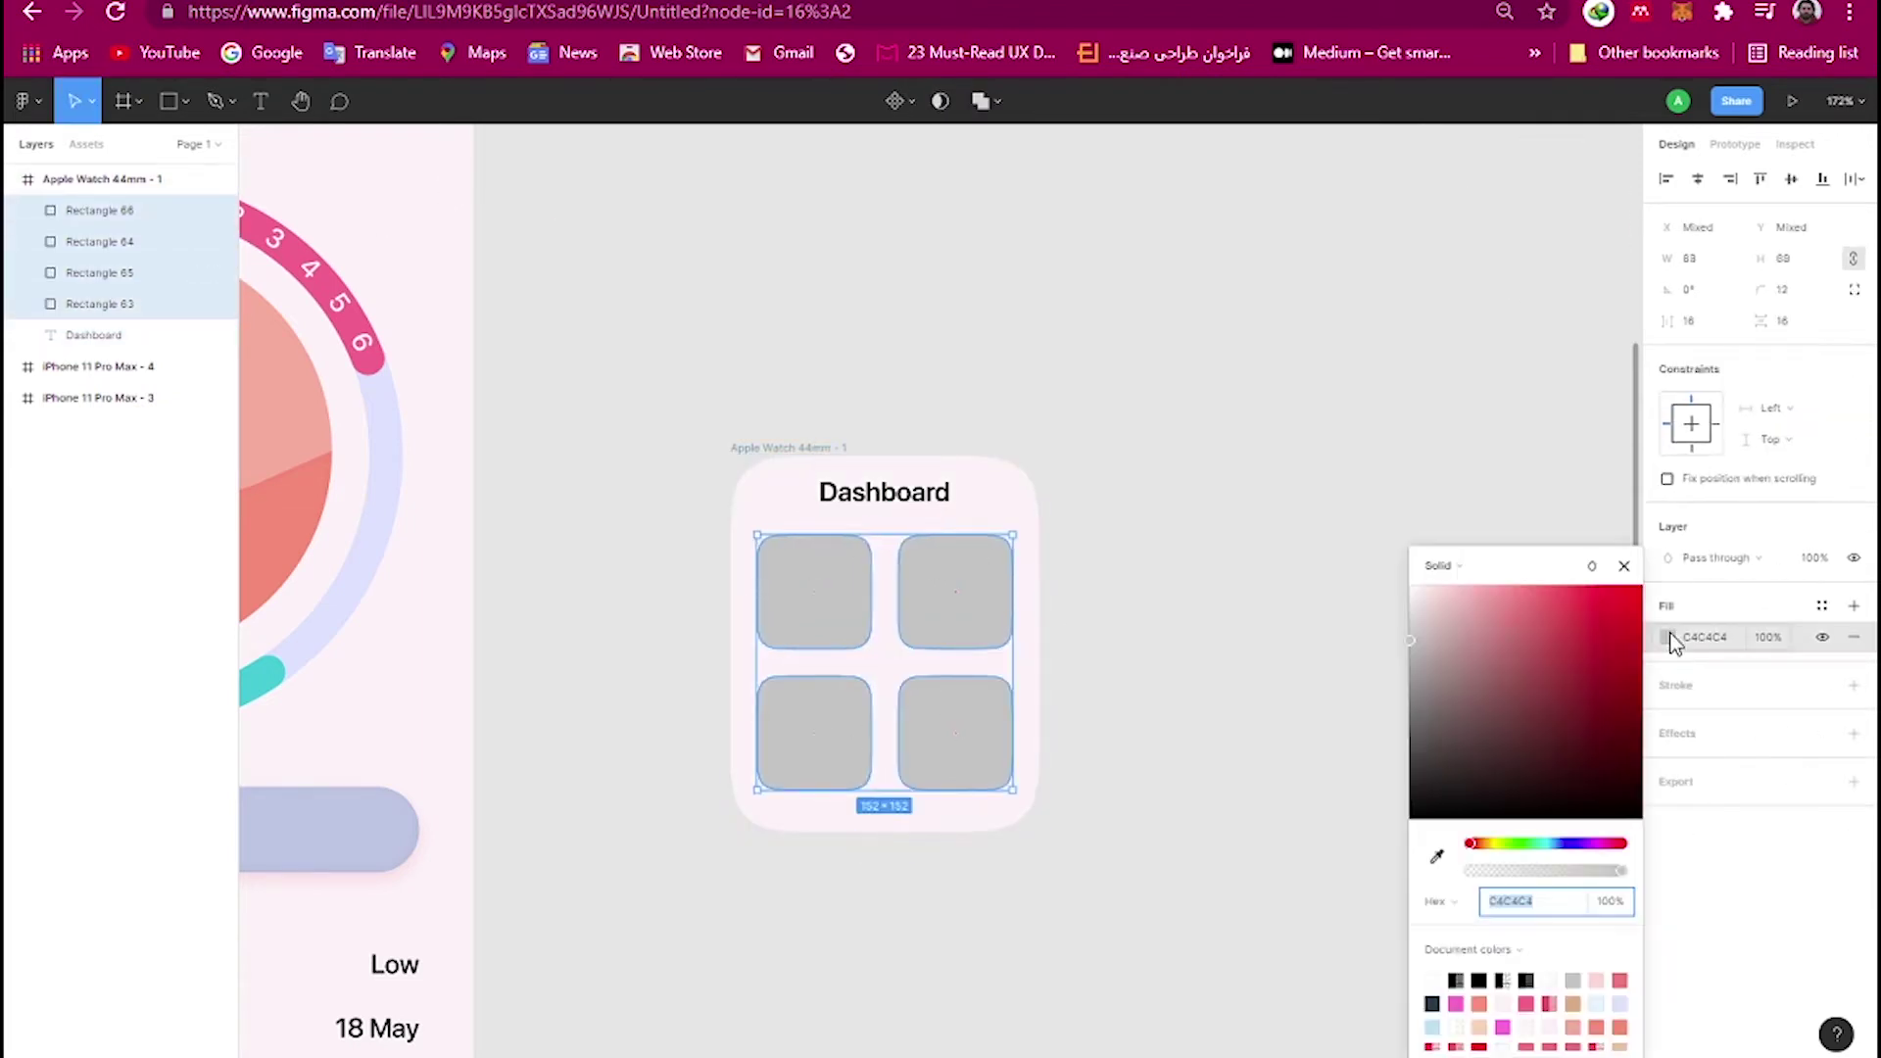
{"action": "type", "text": "FFFFFF"}
{"action": "key", "text": "Return"}
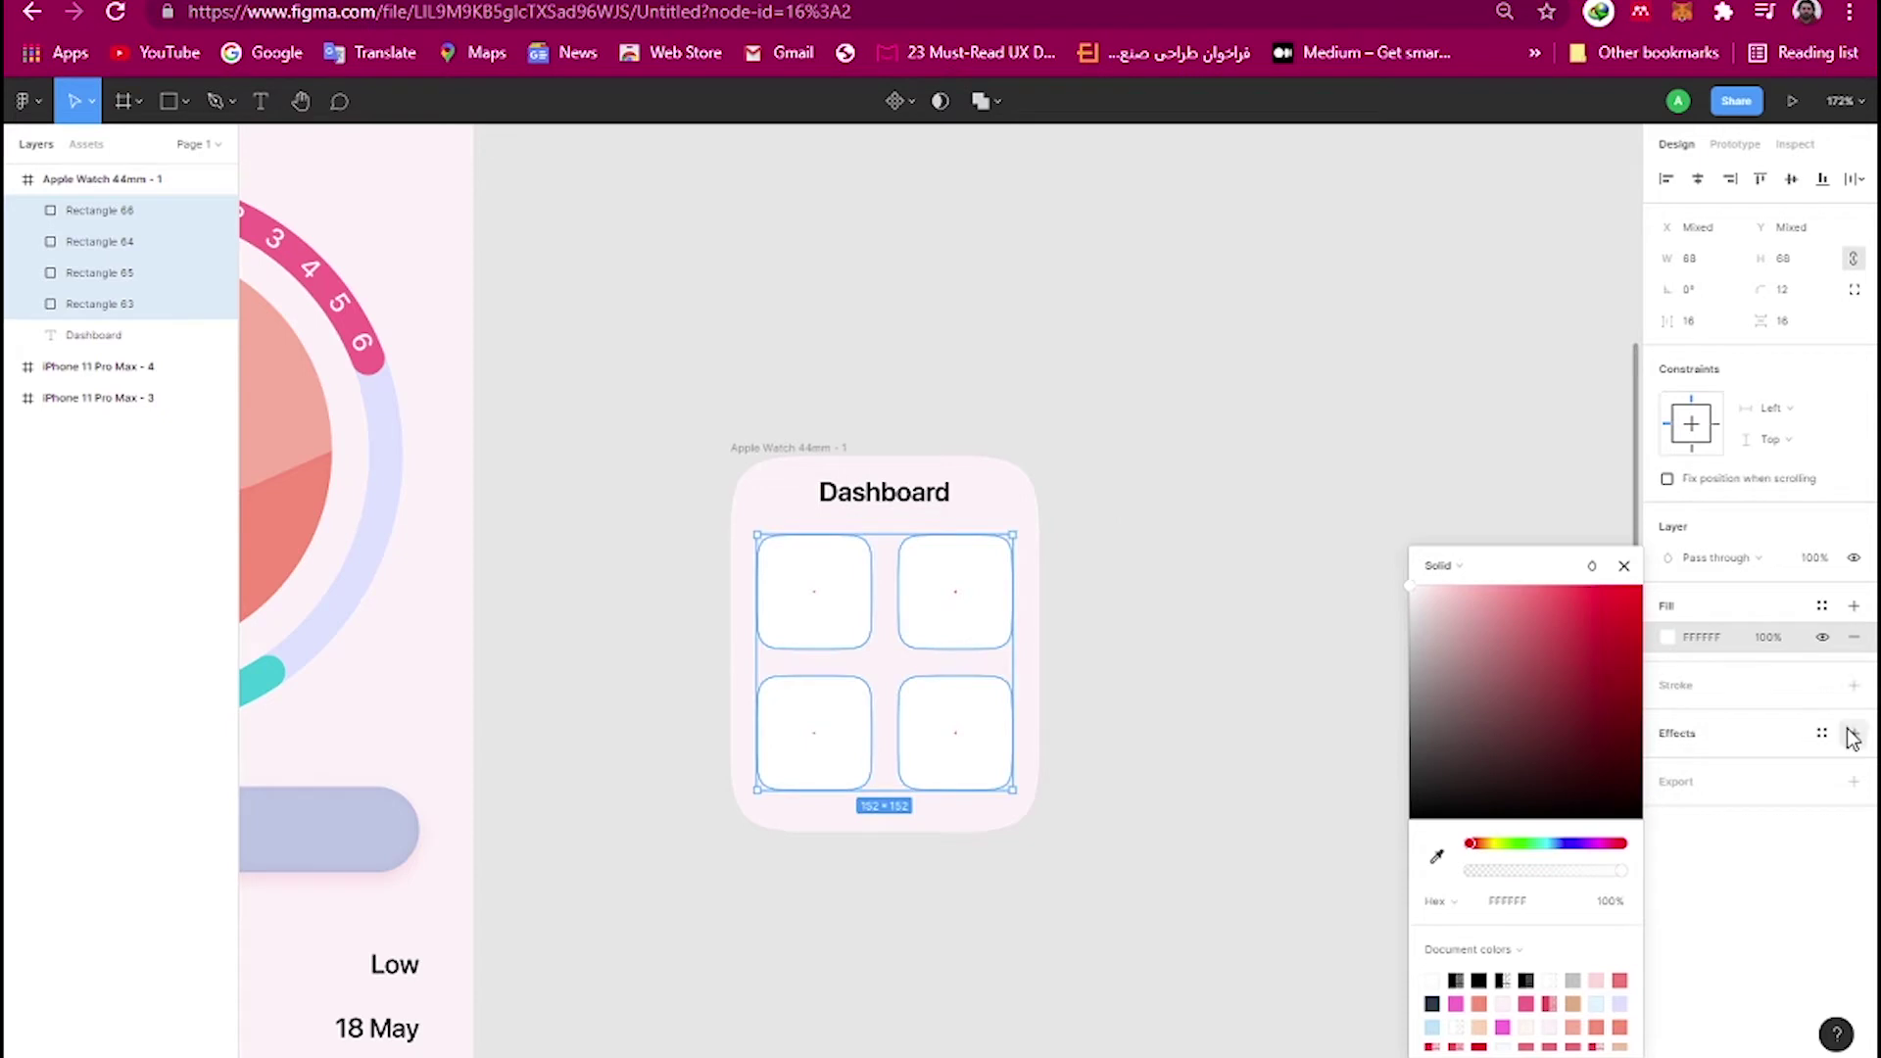
Add a drop shadow (blur 12, spread -1, colour FD8282) to the squares and draw a text box above.
{"action": "left_click", "coordinate": [1853, 735]}
{"action": "left_click", "coordinate": [1665, 764]}
{"action": "left_click", "coordinate": [1597, 812]}
{"action": "type", "text": "8"}
{"action": "left_click", "coordinate": [1591, 844]}
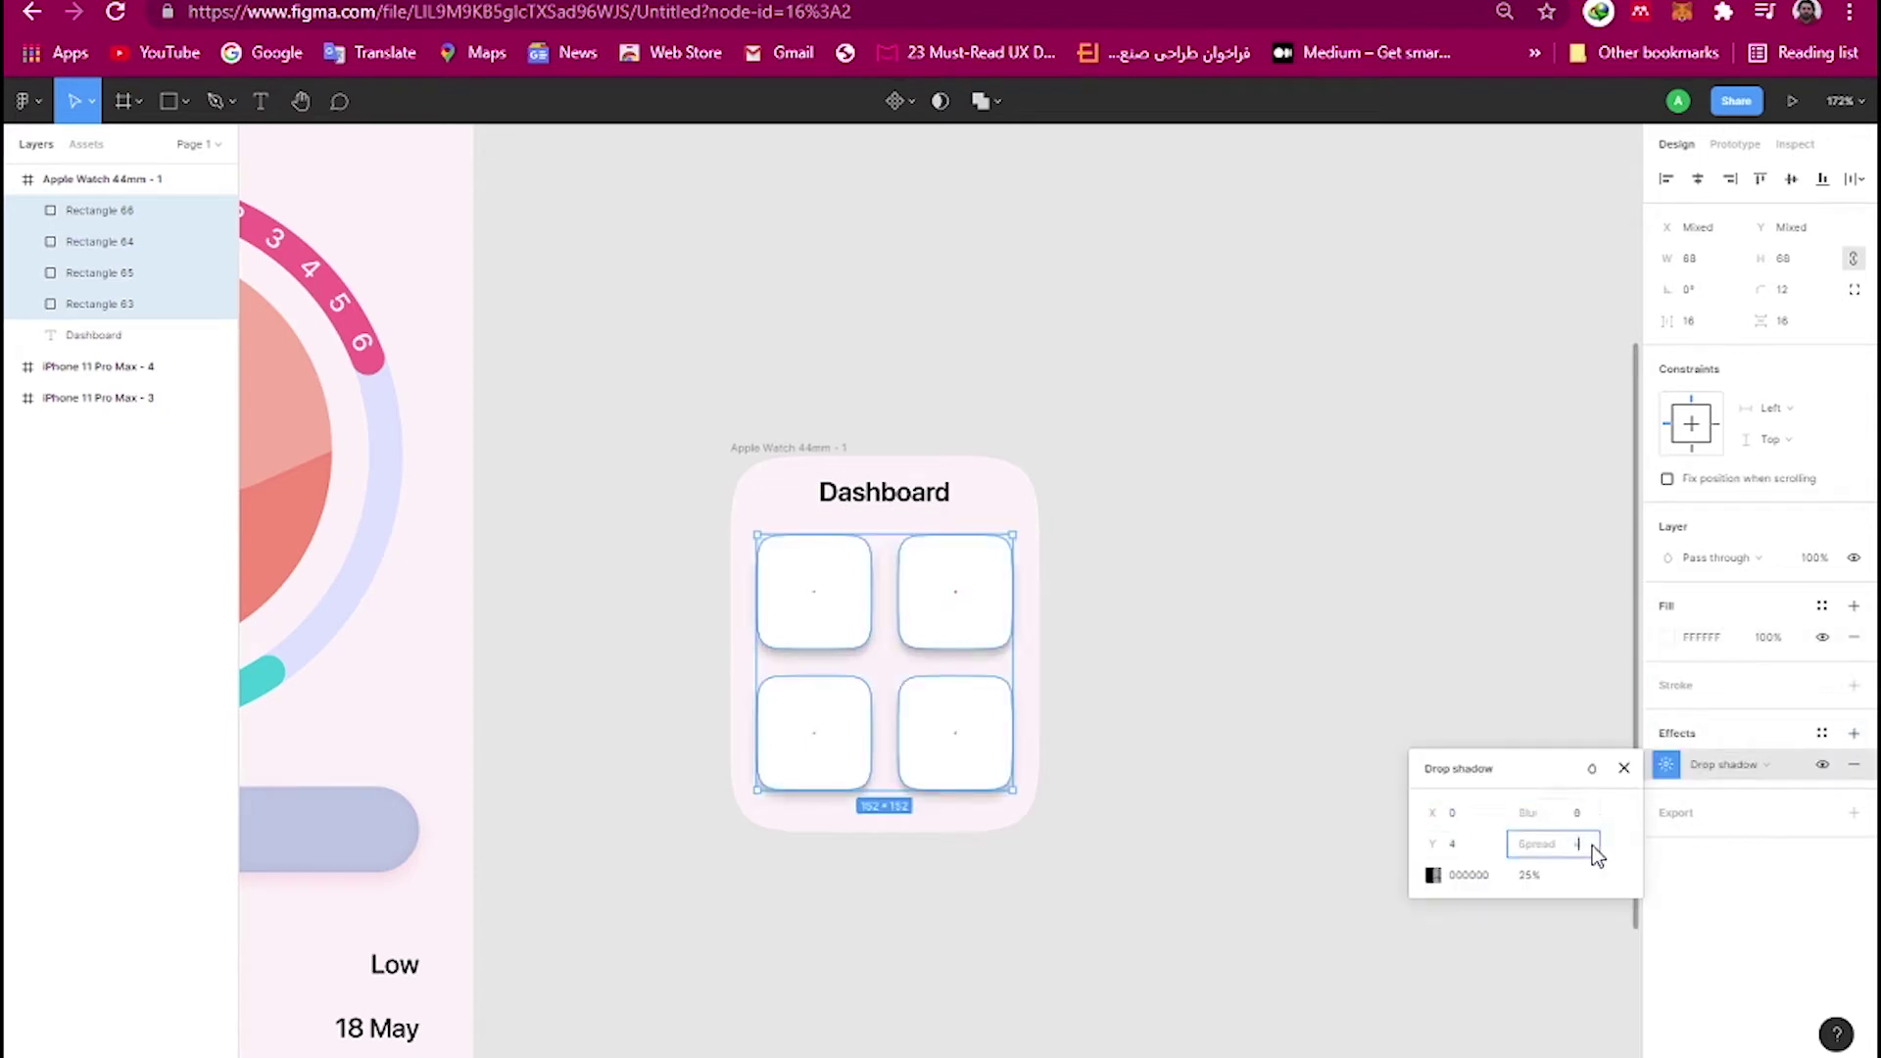
{"action": "type", "text": "-1"}
{"action": "left_click", "coordinate": [1495, 872]}
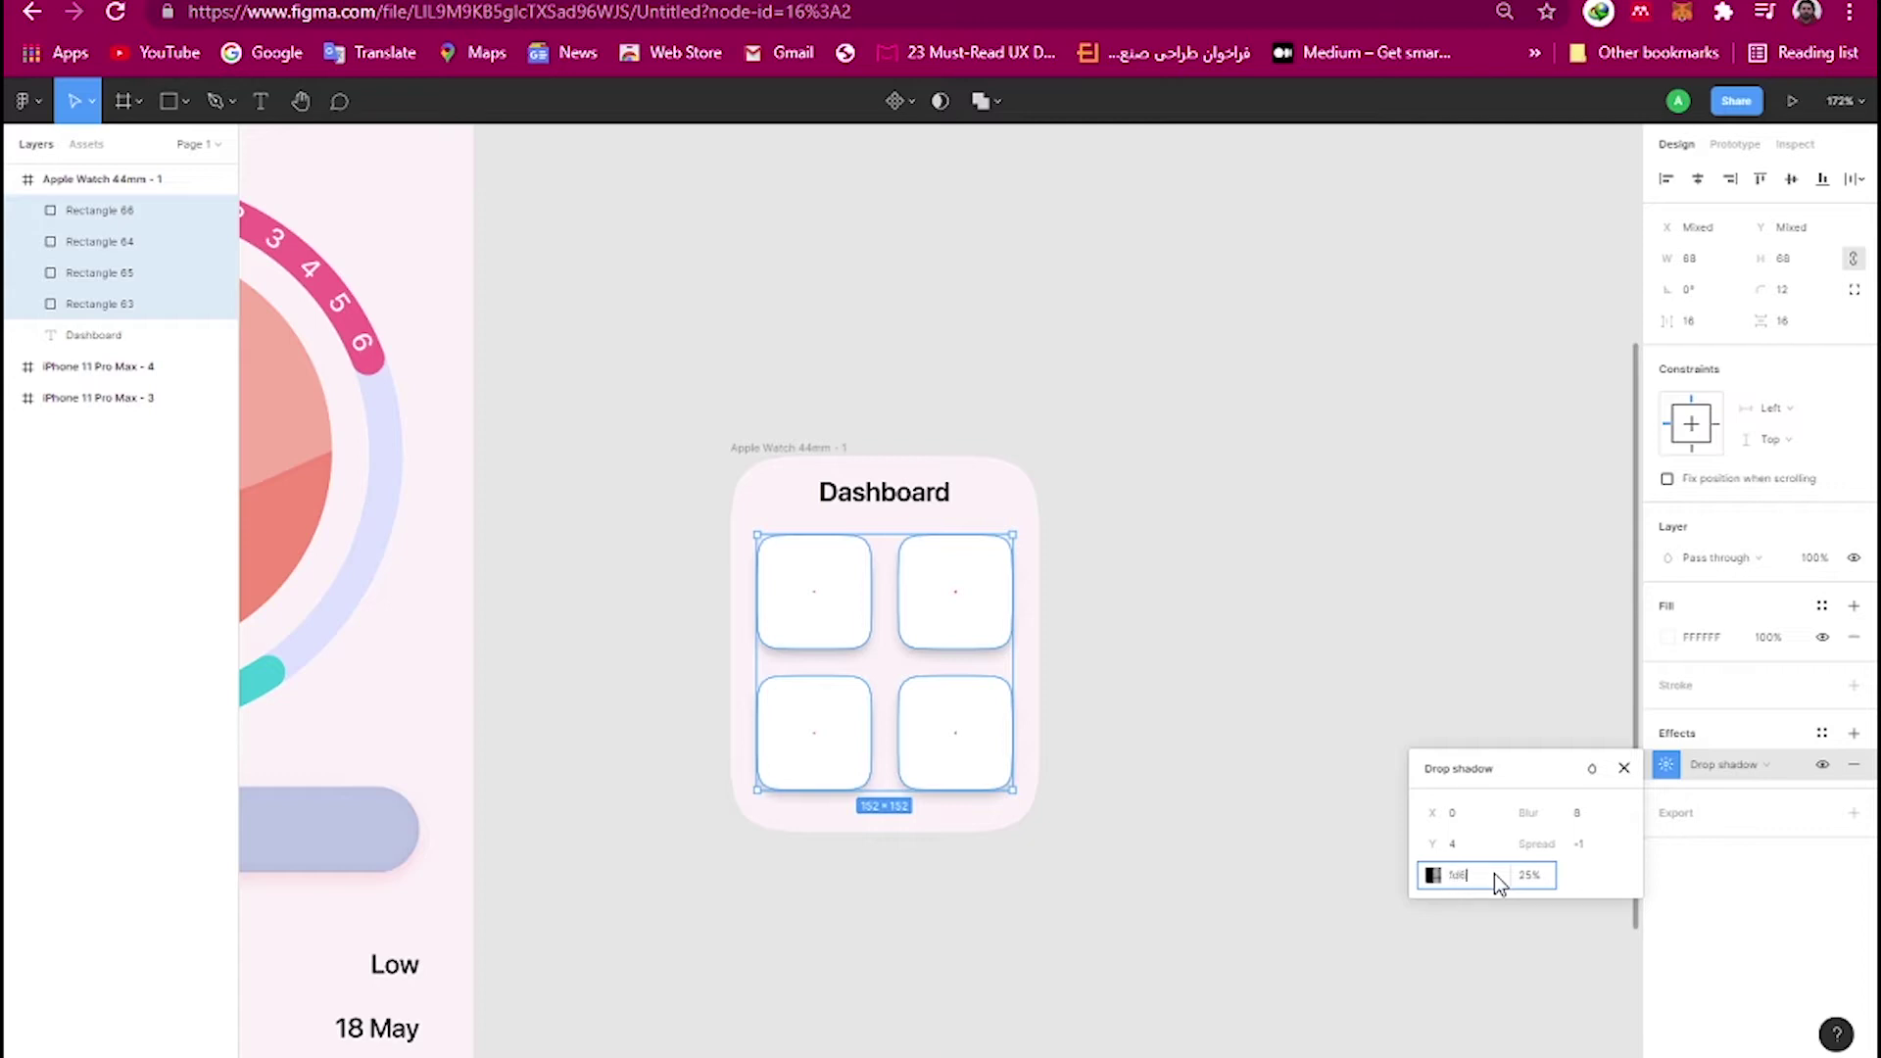
{"action": "type", "text": "282"}
{"action": "key", "text": "Return"}
{"action": "left_click_drag", "start_coordinate": [1528, 812], "coordinate": [1553, 833]}
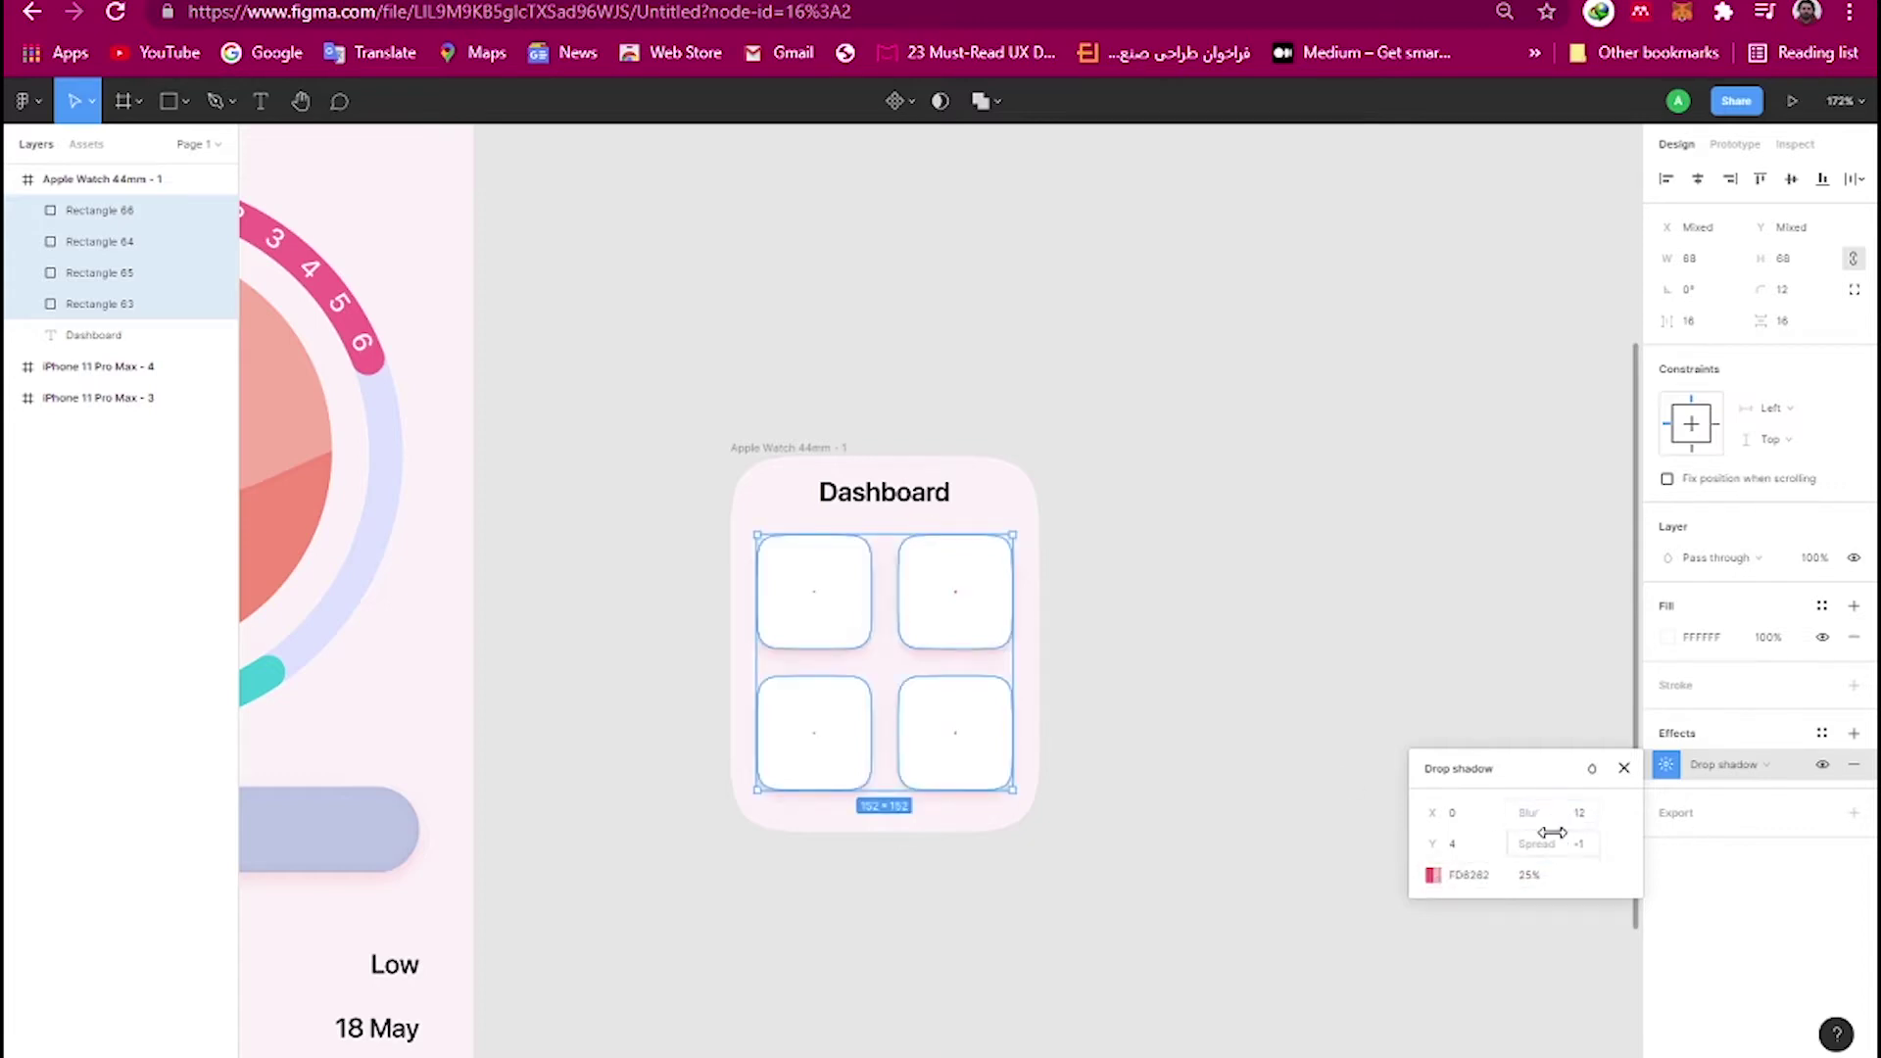
{"action": "left_click", "coordinate": [1581, 813]}
{"action": "left_click", "coordinate": [1180, 542]}
{"action": "key", "text": "t"}
{"action": "left_click_drag", "start_coordinate": [749, 254], "coordinate": [863, 302]}
{"action": "type", "text": "Period Track"}
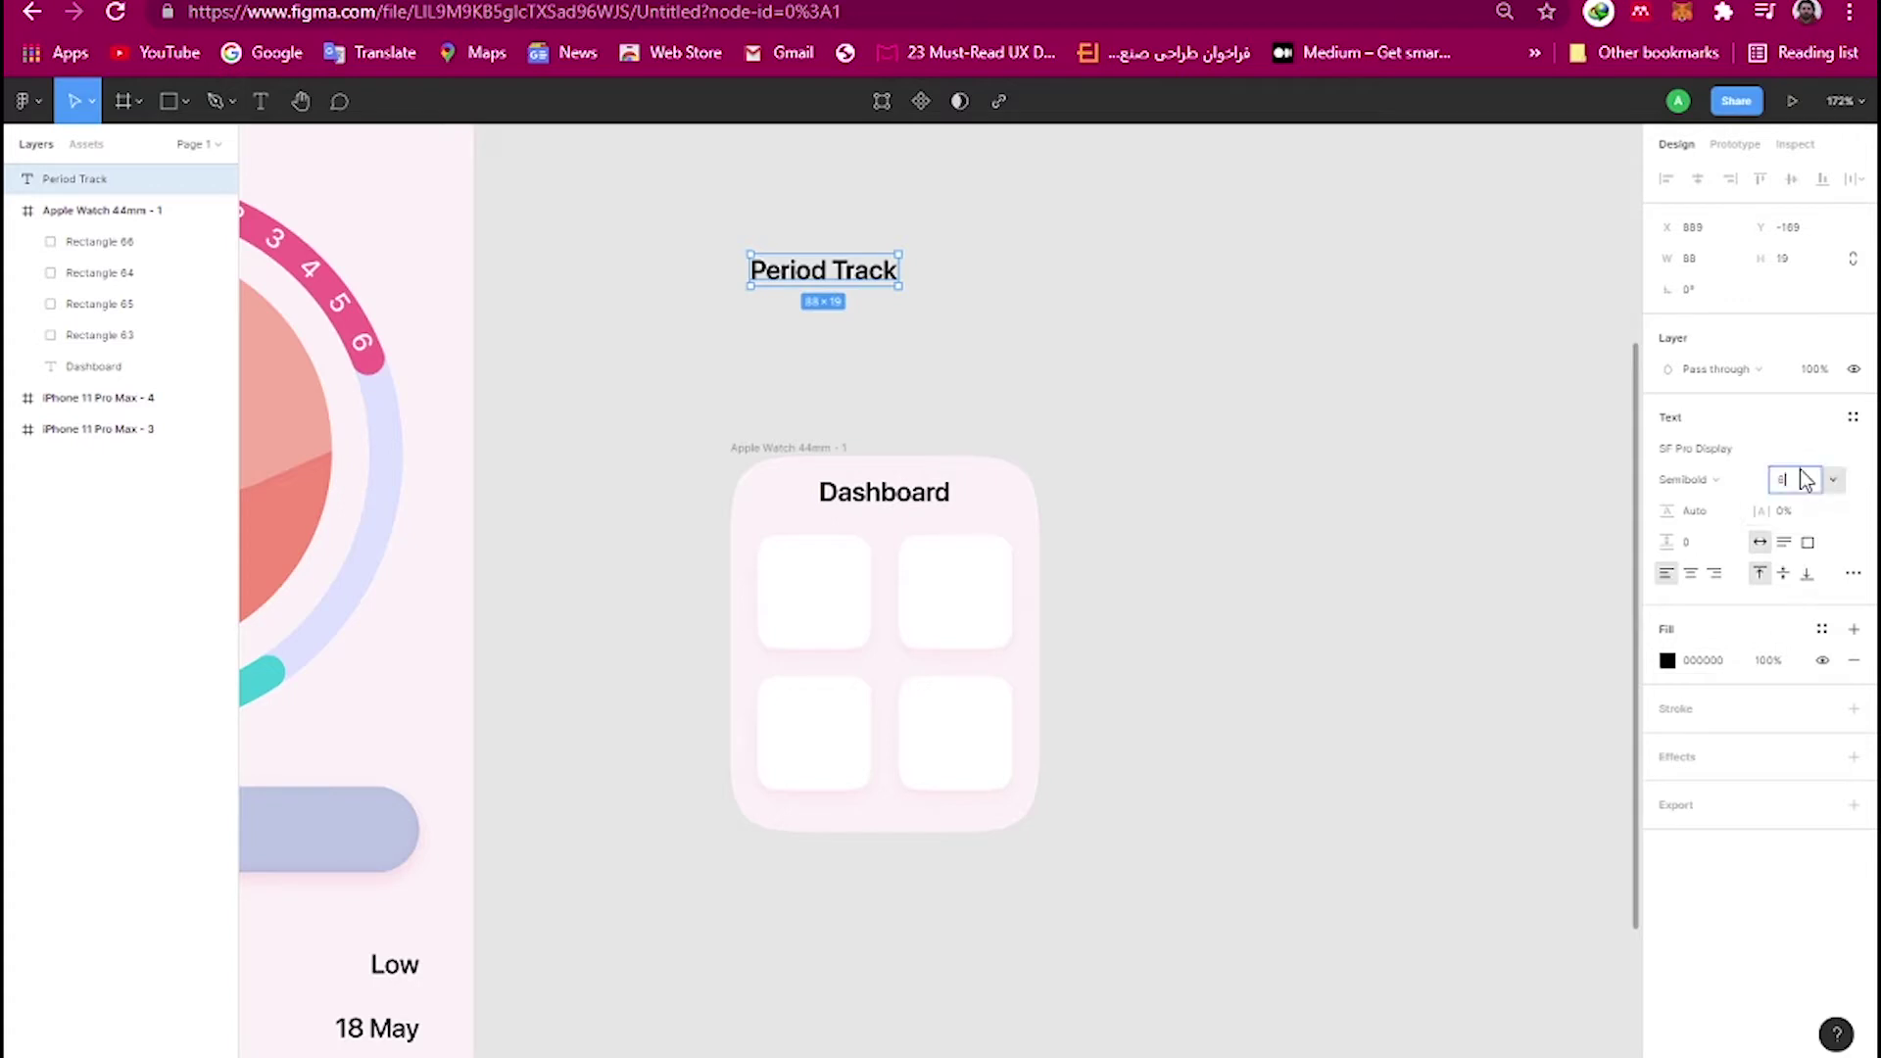
Style the Period Track label as 8-pt Regular in grey ACB1C2.
{"action": "key", "text": "Return"}
{"action": "left_click", "coordinate": [1738, 480]}
{"action": "left_click", "coordinate": [1699, 455]}
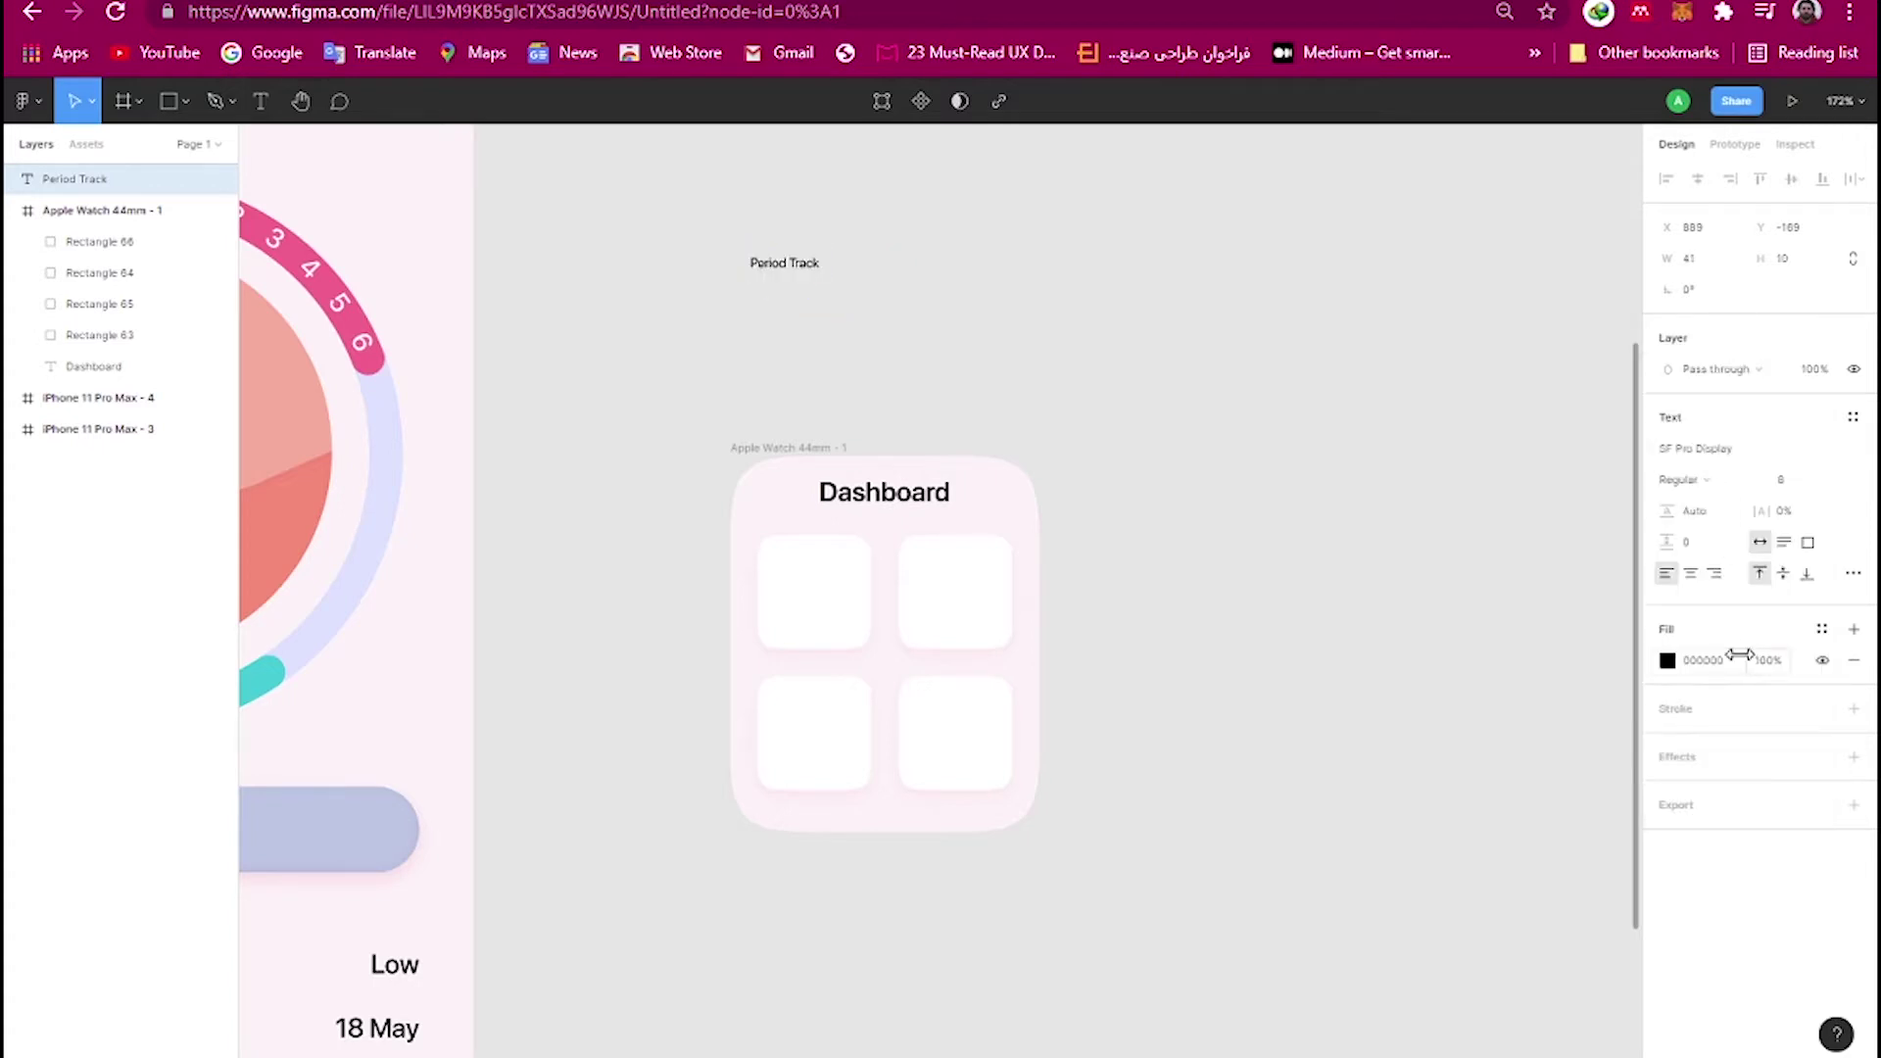
{"action": "left_click", "coordinate": [1721, 662]}
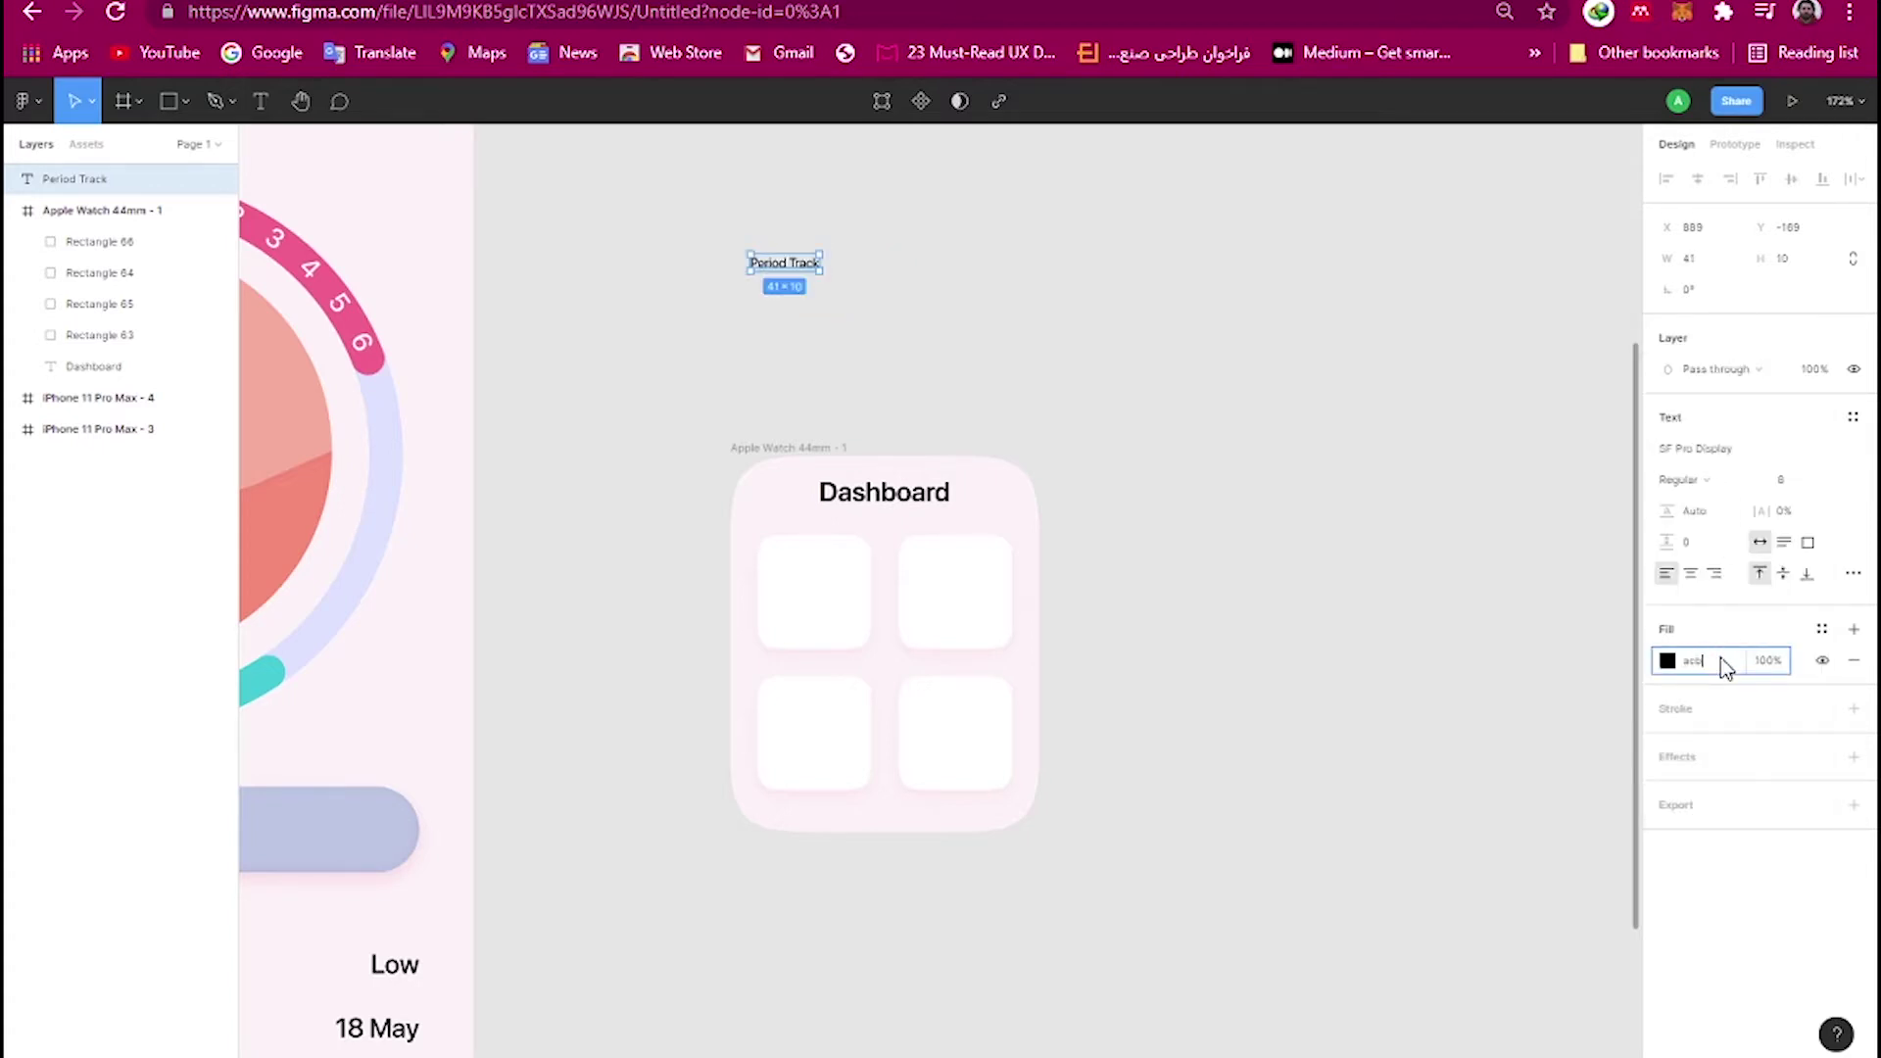
{"action": "left_click", "coordinate": [1238, 462]}
Move the Period Track label into the first tile and centre it horizontally.
{"action": "scroll", "coordinate": [873, 365], "scroll_direction": "up", "scroll_amount": 5}
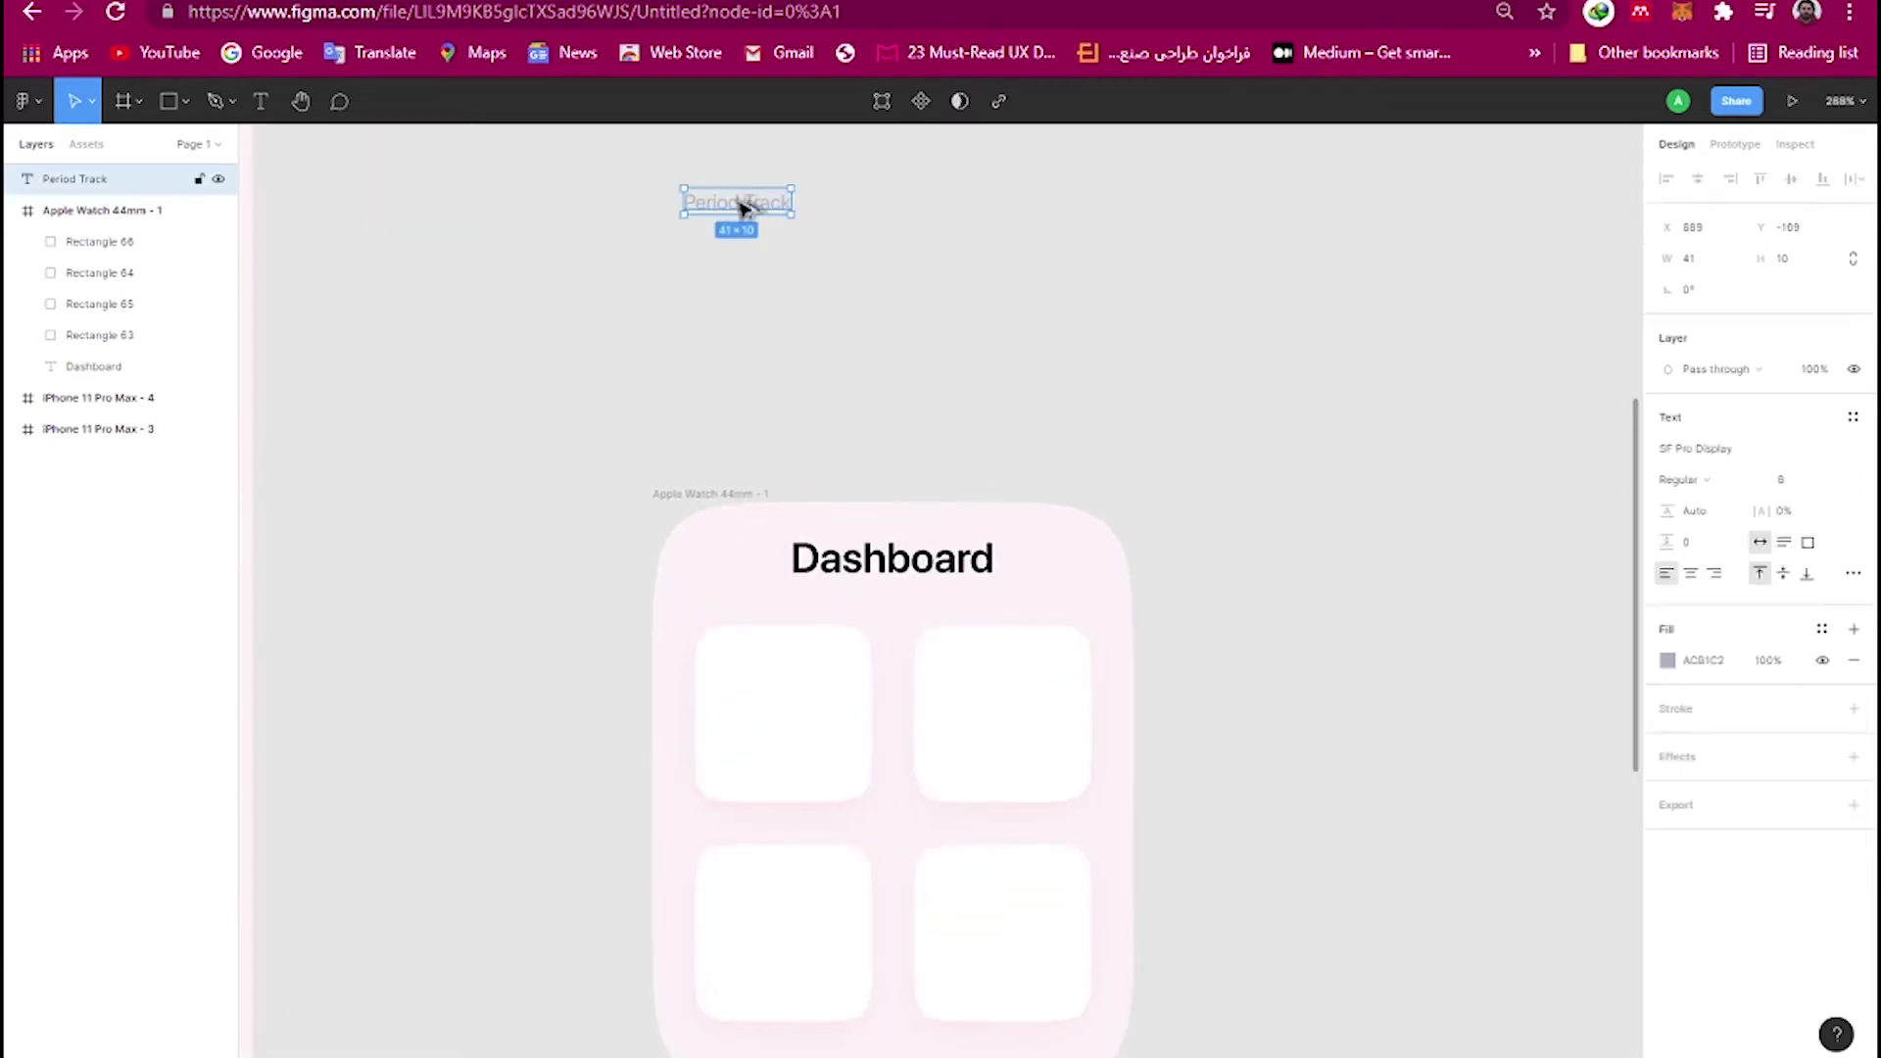
{"action": "mouse_move", "coordinate": [744, 202]}
{"action": "left_mouse_down"}
{"action": "mouse_move", "coordinate": [809, 641]}
{"action": "mouse_move", "coordinate": [830, 641]}
{"action": "left_mouse_up"}
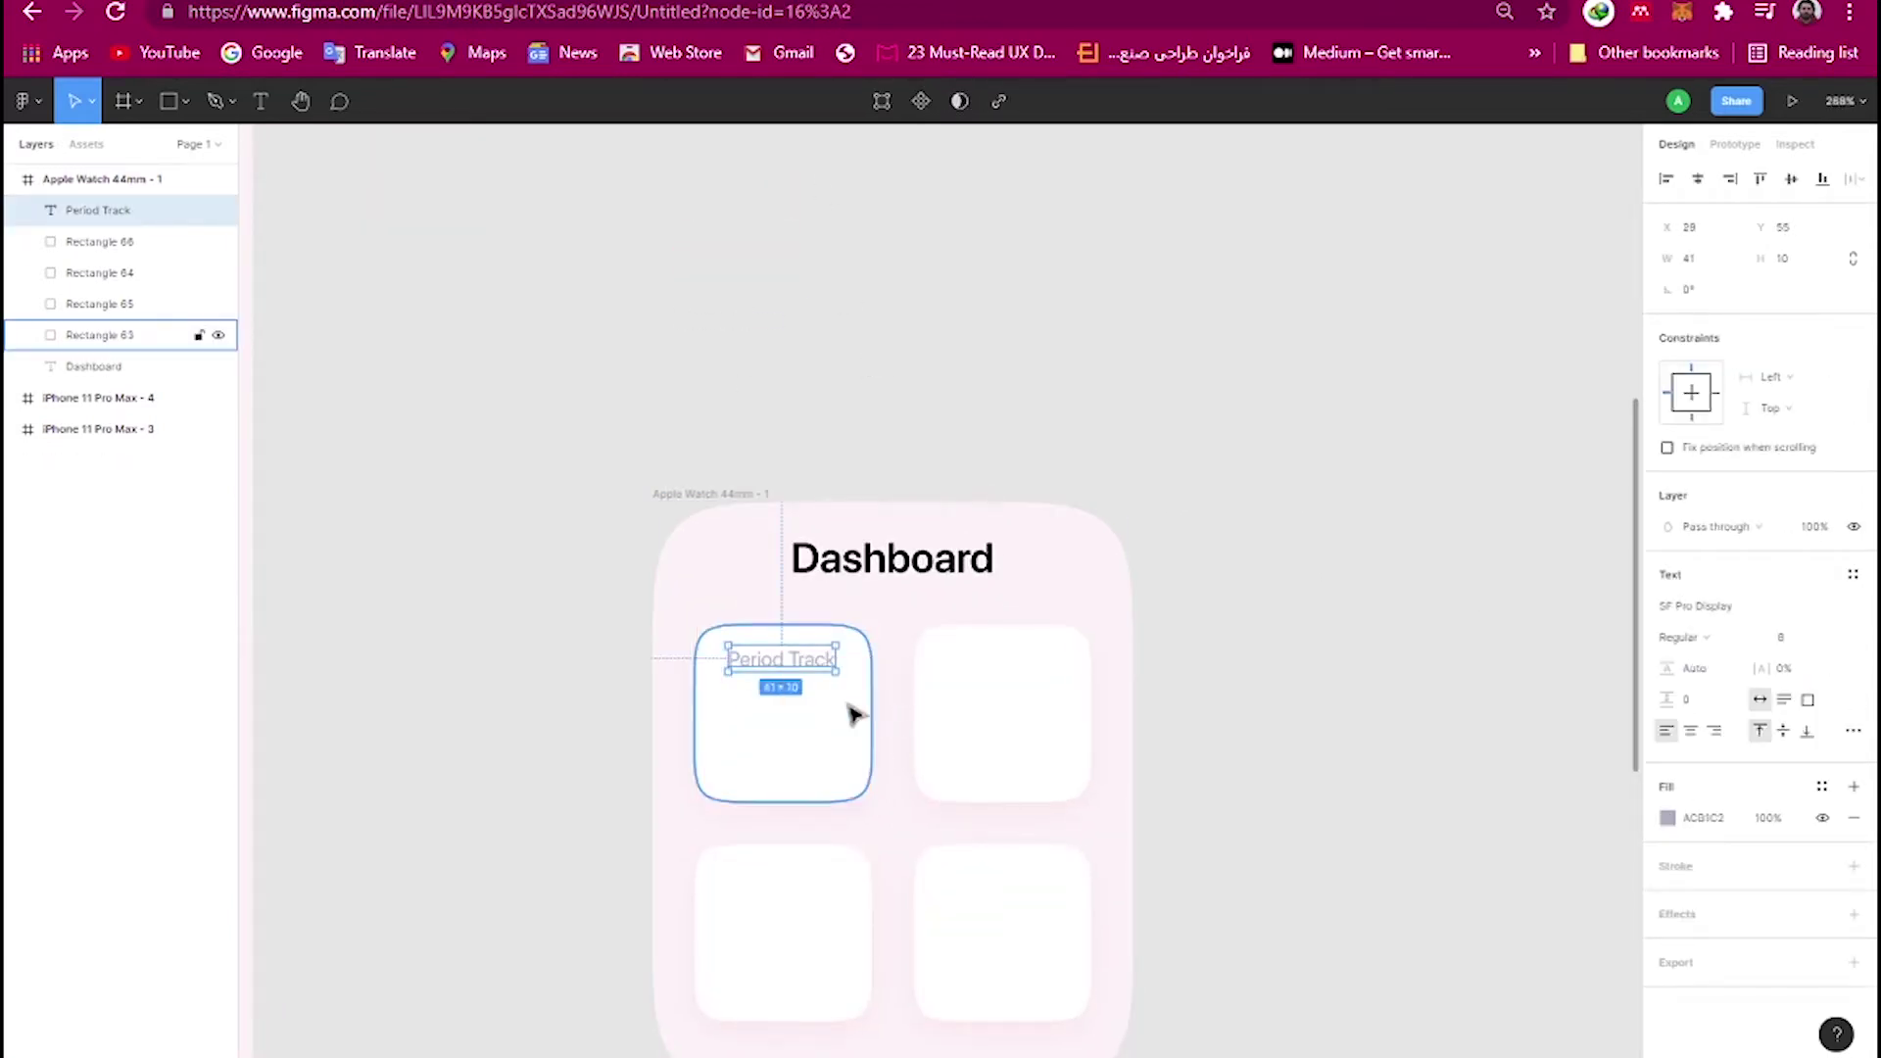
{"action": "left_click", "coordinate": [848, 714], "text": "shift"}
{"action": "left_click", "coordinate": [1698, 180]}
{"action": "left_click", "coordinate": [1204, 296]}
Copy the label into the second tile, centre-aligned, and rename it Sleep Track.
{"action": "left_click_drag", "start_coordinate": [767, 661], "coordinate": [1003, 671]}
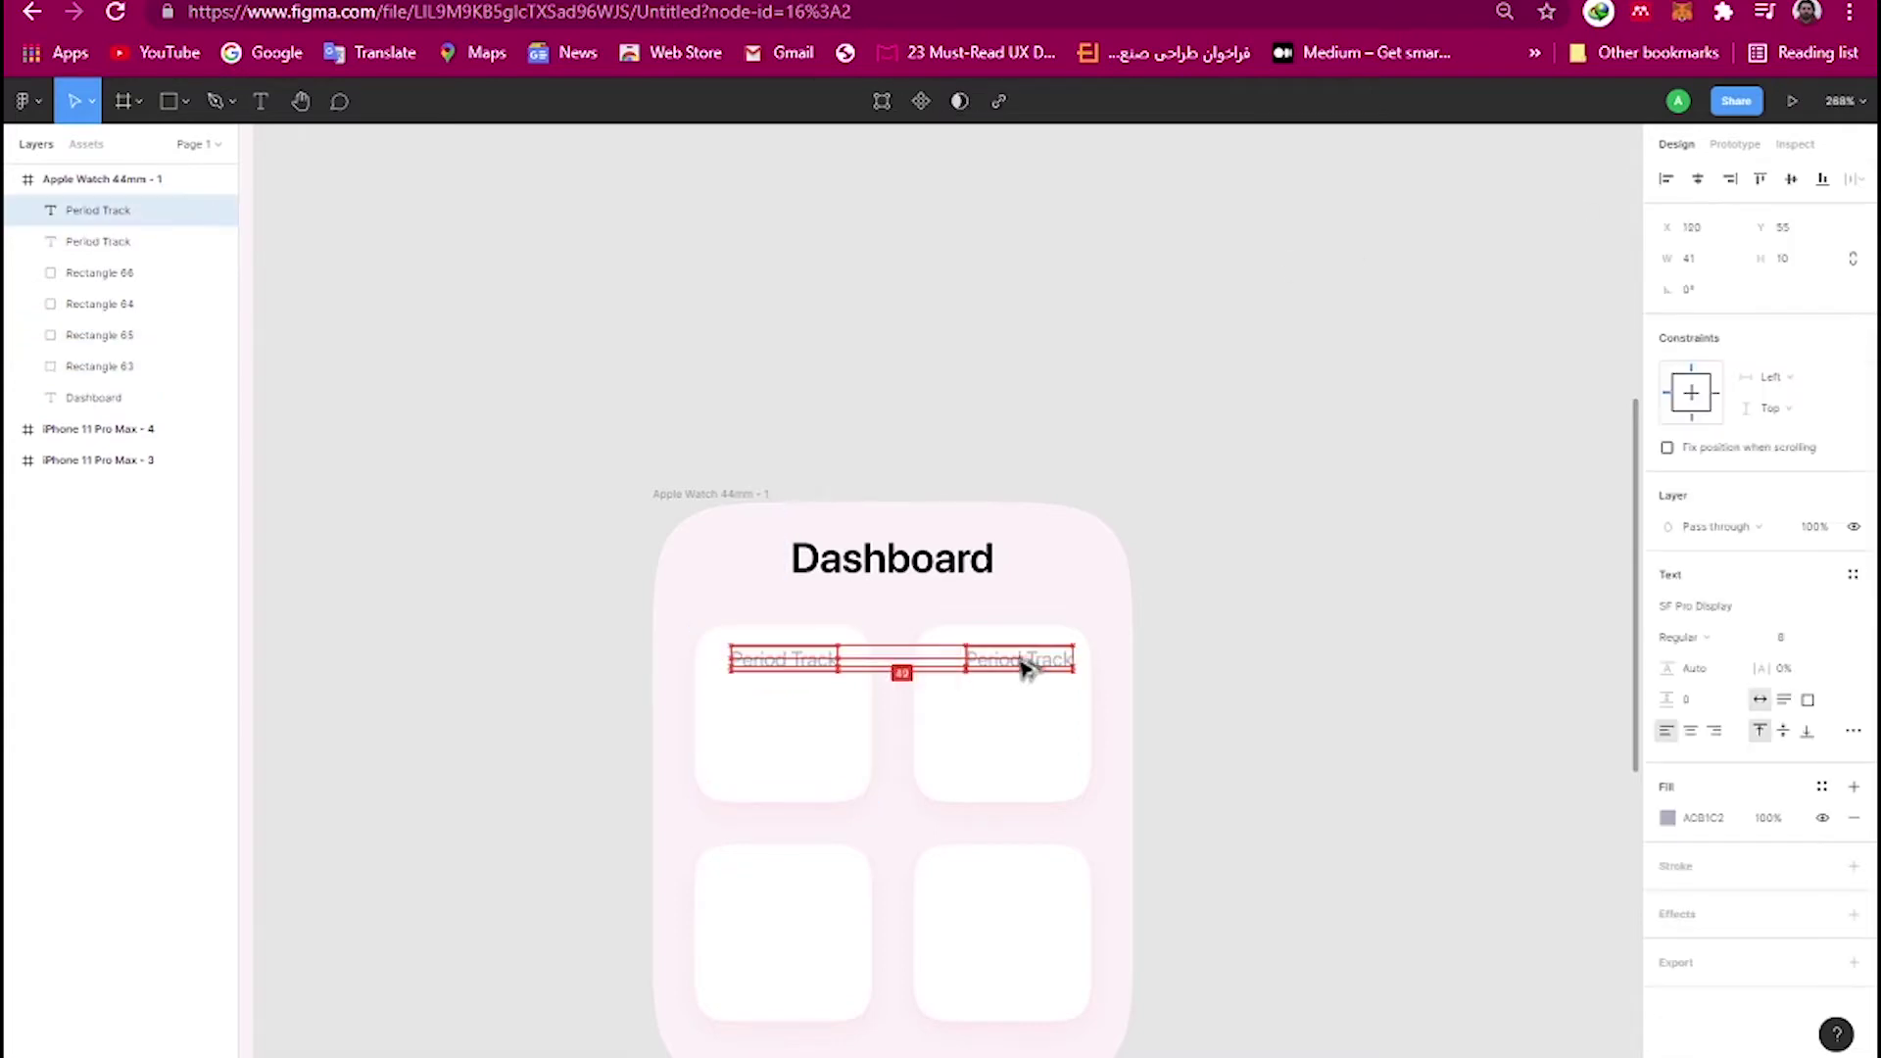
{"action": "left_click", "coordinate": [774, 658]}
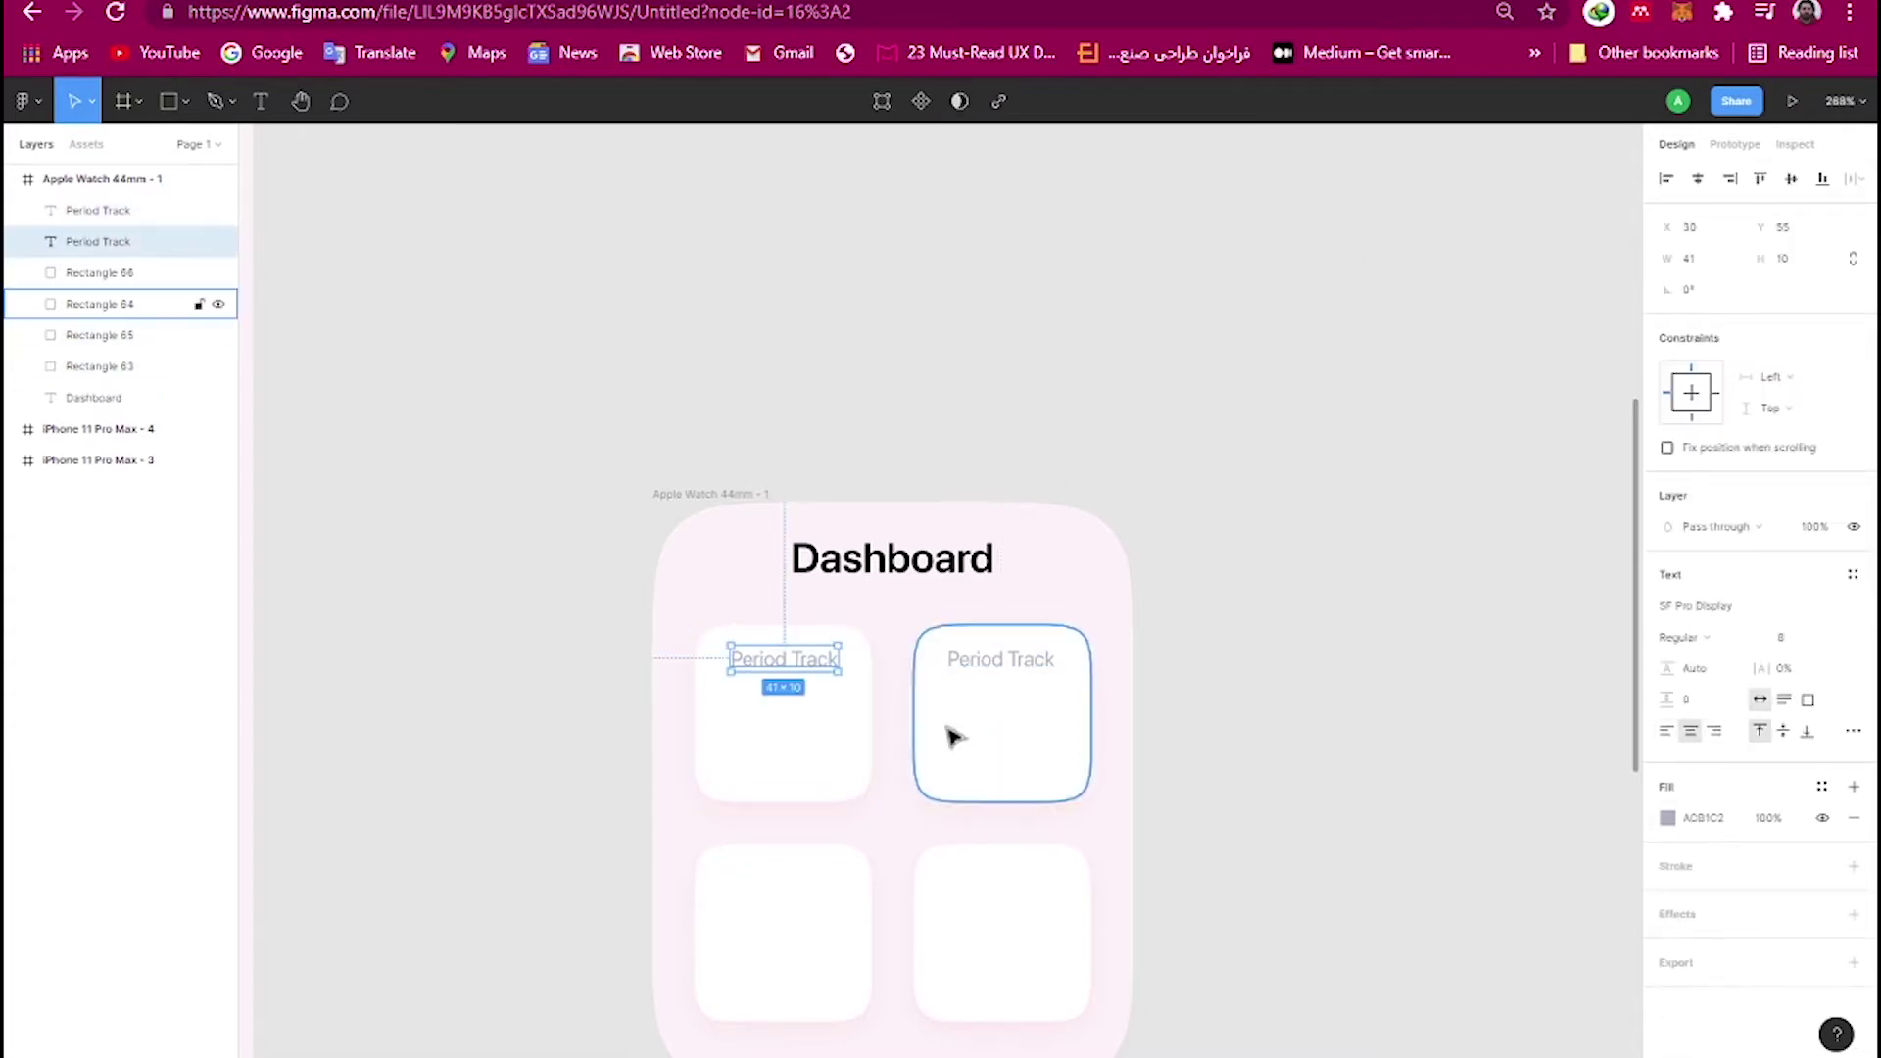
{"action": "left_click", "coordinate": [1690, 731]}
{"action": "double_click", "coordinate": [1004, 659]}
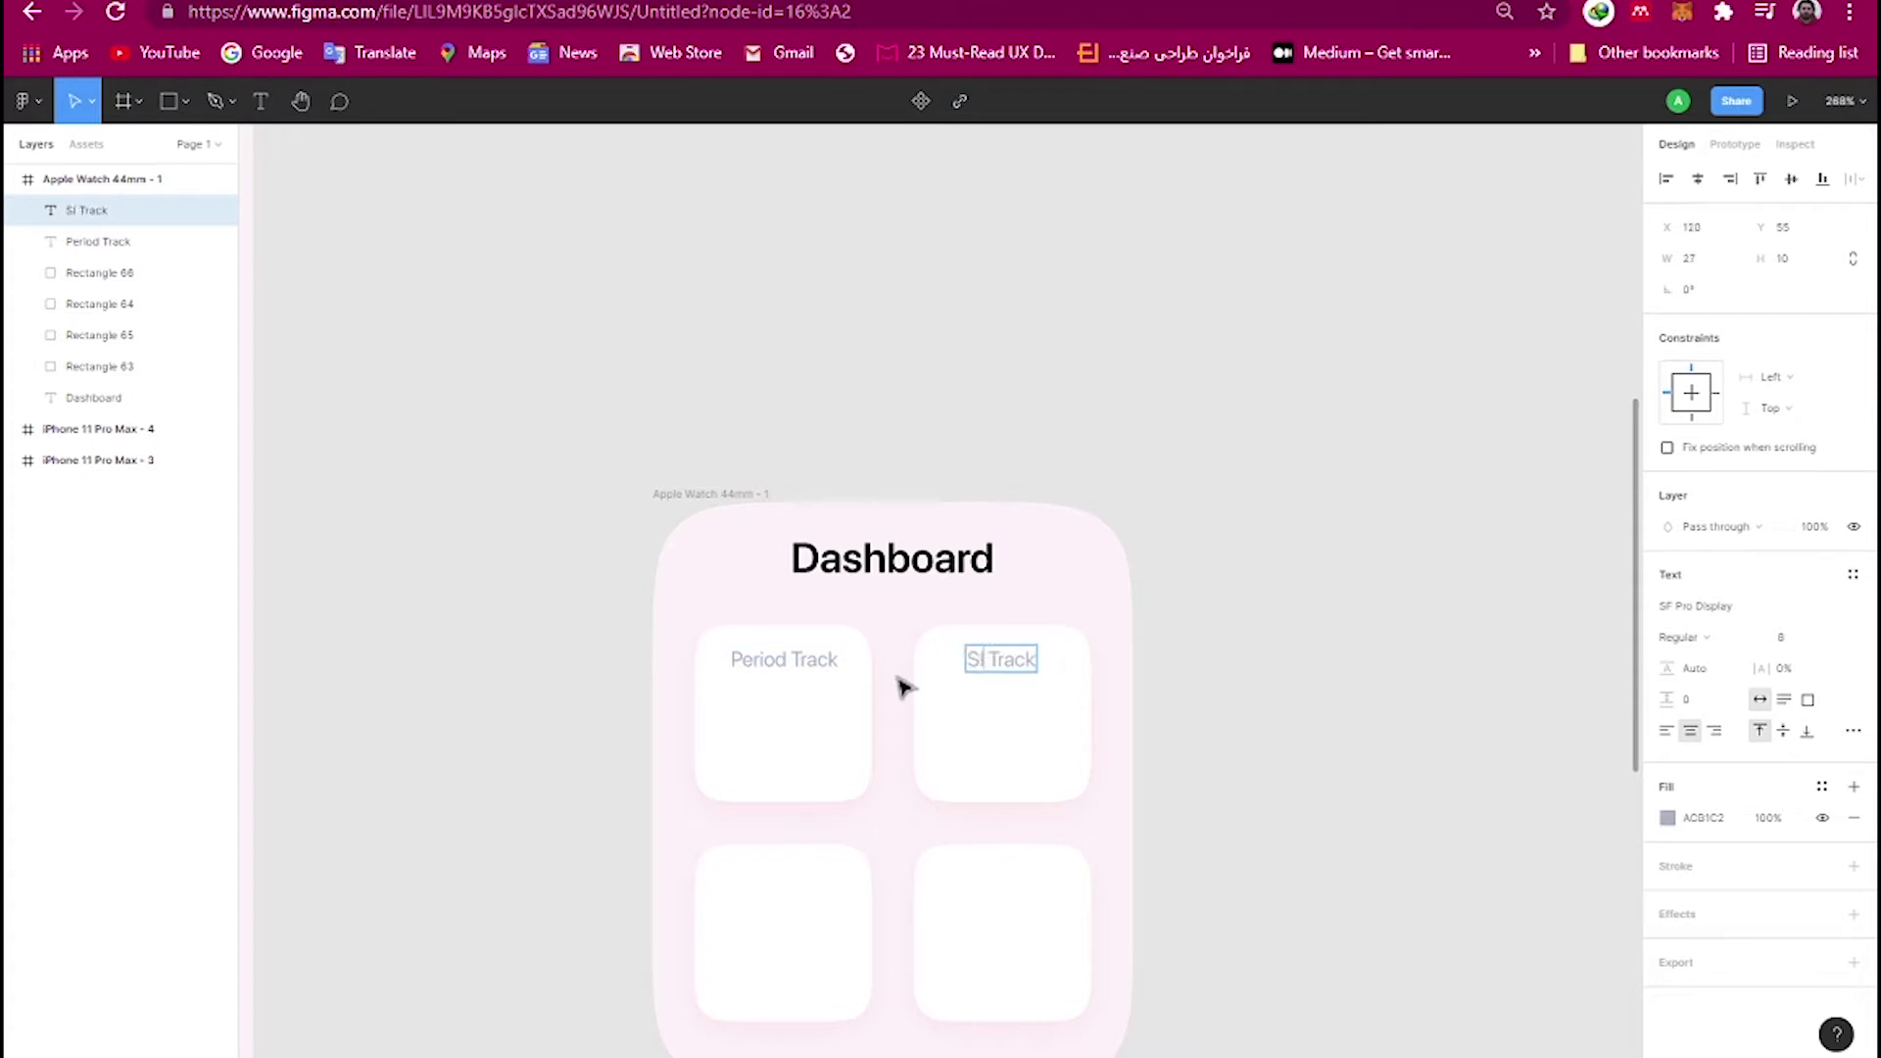
{"action": "key", "text": "Escape"}
Copy the label into the bottom tiles and rename them Weight and Mood.
{"action": "left_click", "coordinate": [784, 658]}
{"action": "left_click_drag", "start_coordinate": [784, 658], "coordinate": [781, 886]}
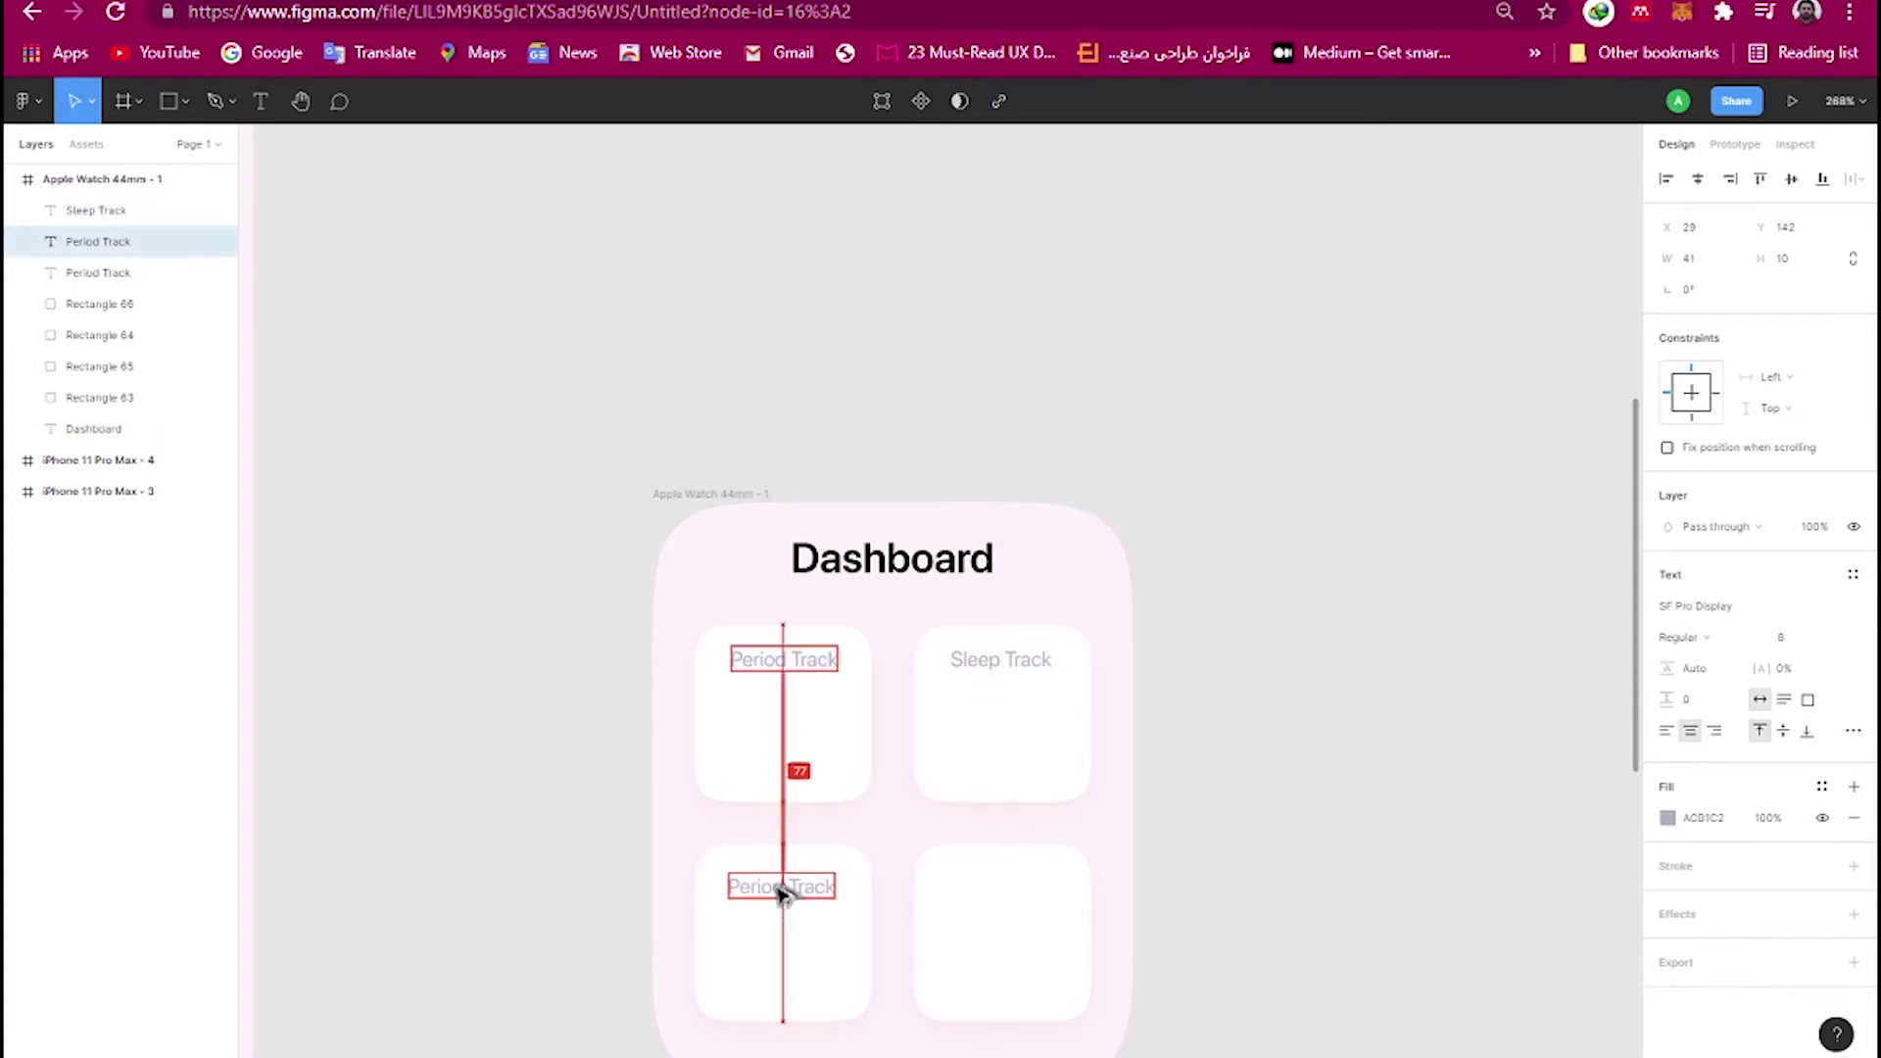
{"action": "double_click", "coordinate": [811, 886]}
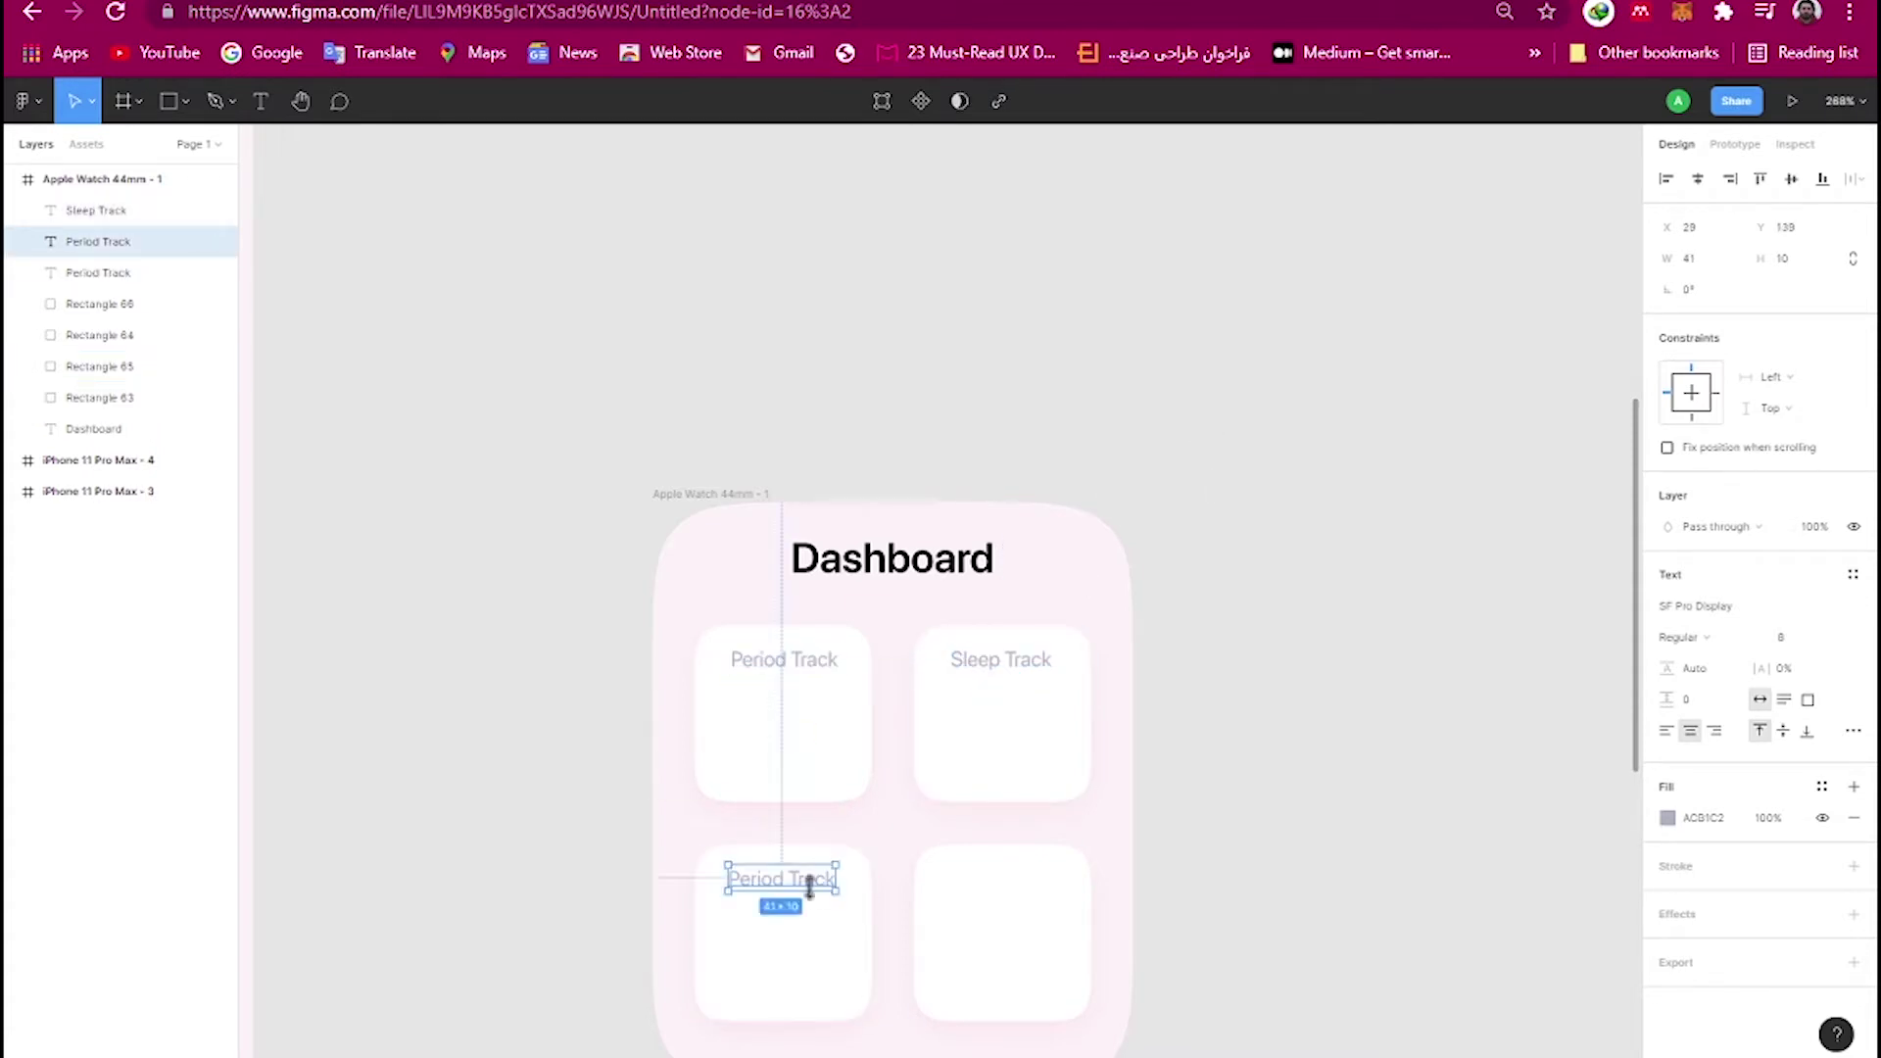
{"action": "type", "text": "Weight"}
{"action": "left_click", "coordinate": [1347, 428]}
{"action": "left_click_drag", "start_coordinate": [781, 878], "coordinate": [1006, 884]}
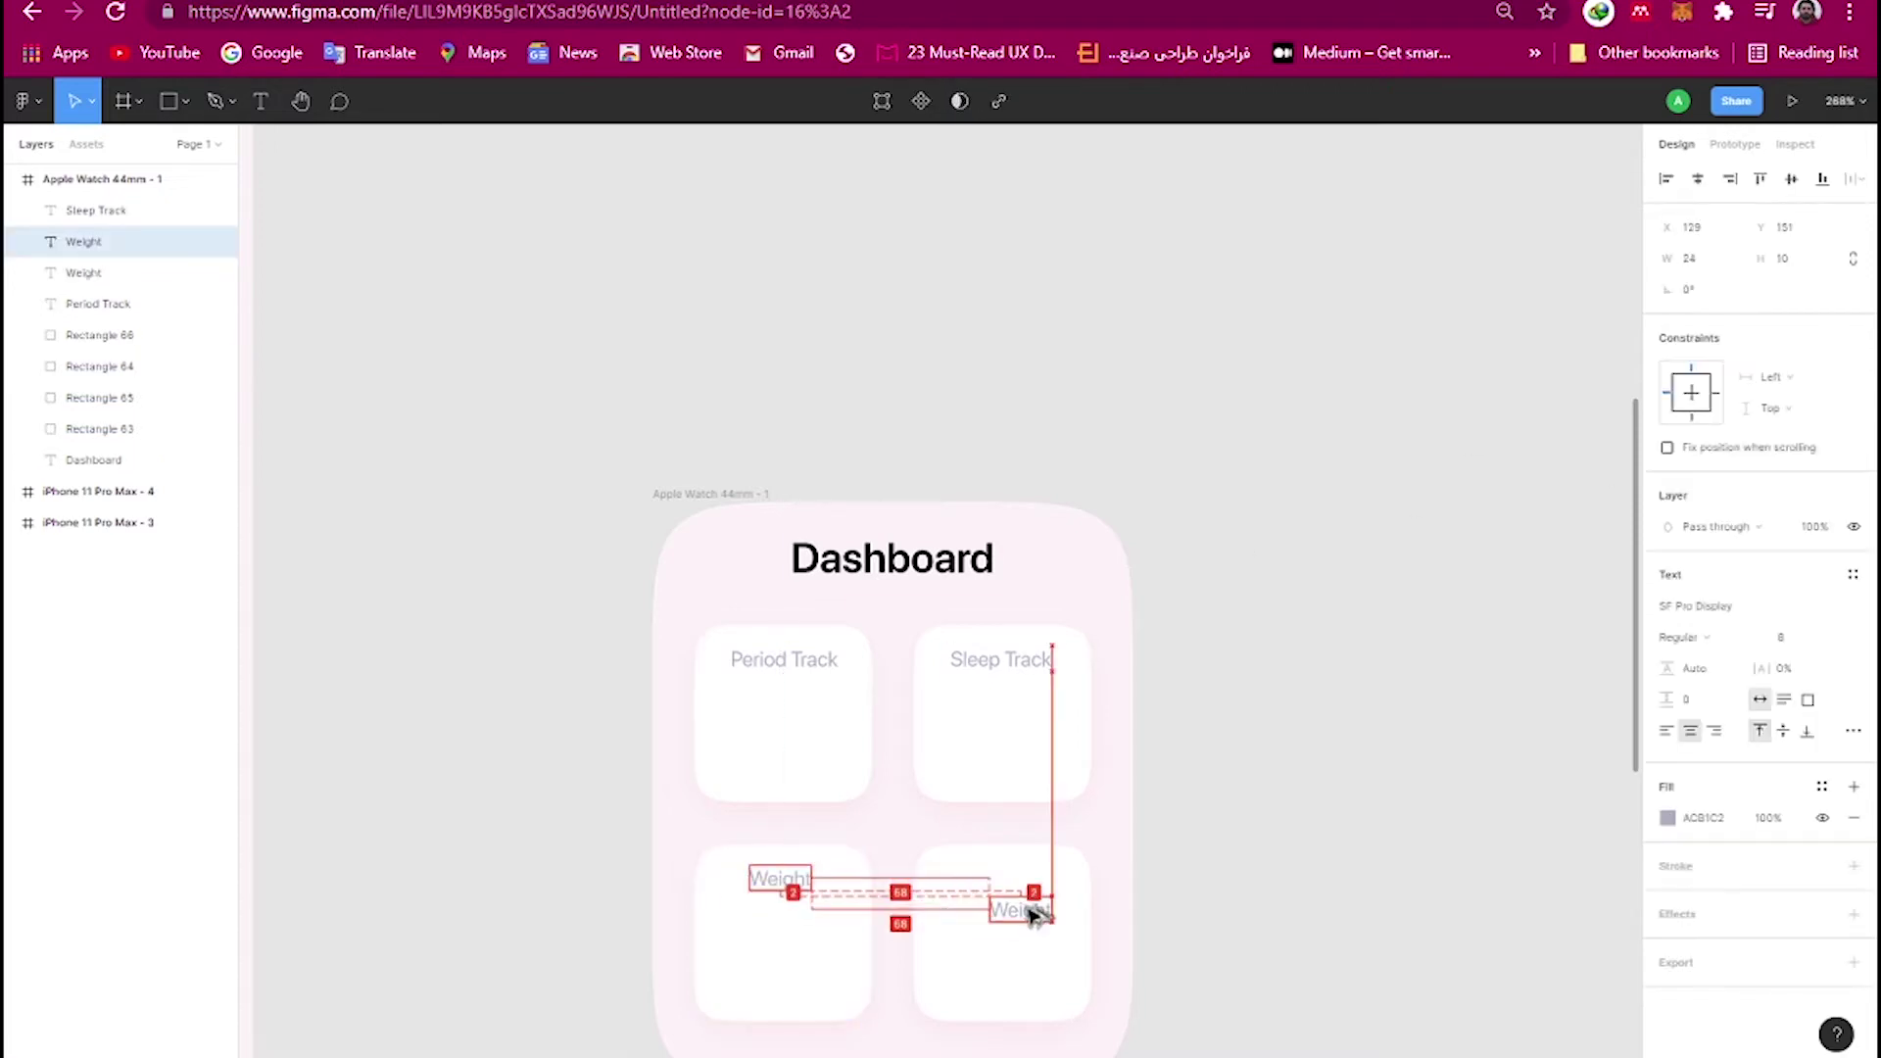
{"action": "double_click", "coordinate": [1004, 880]}
{"action": "type", "text": "Mood"}
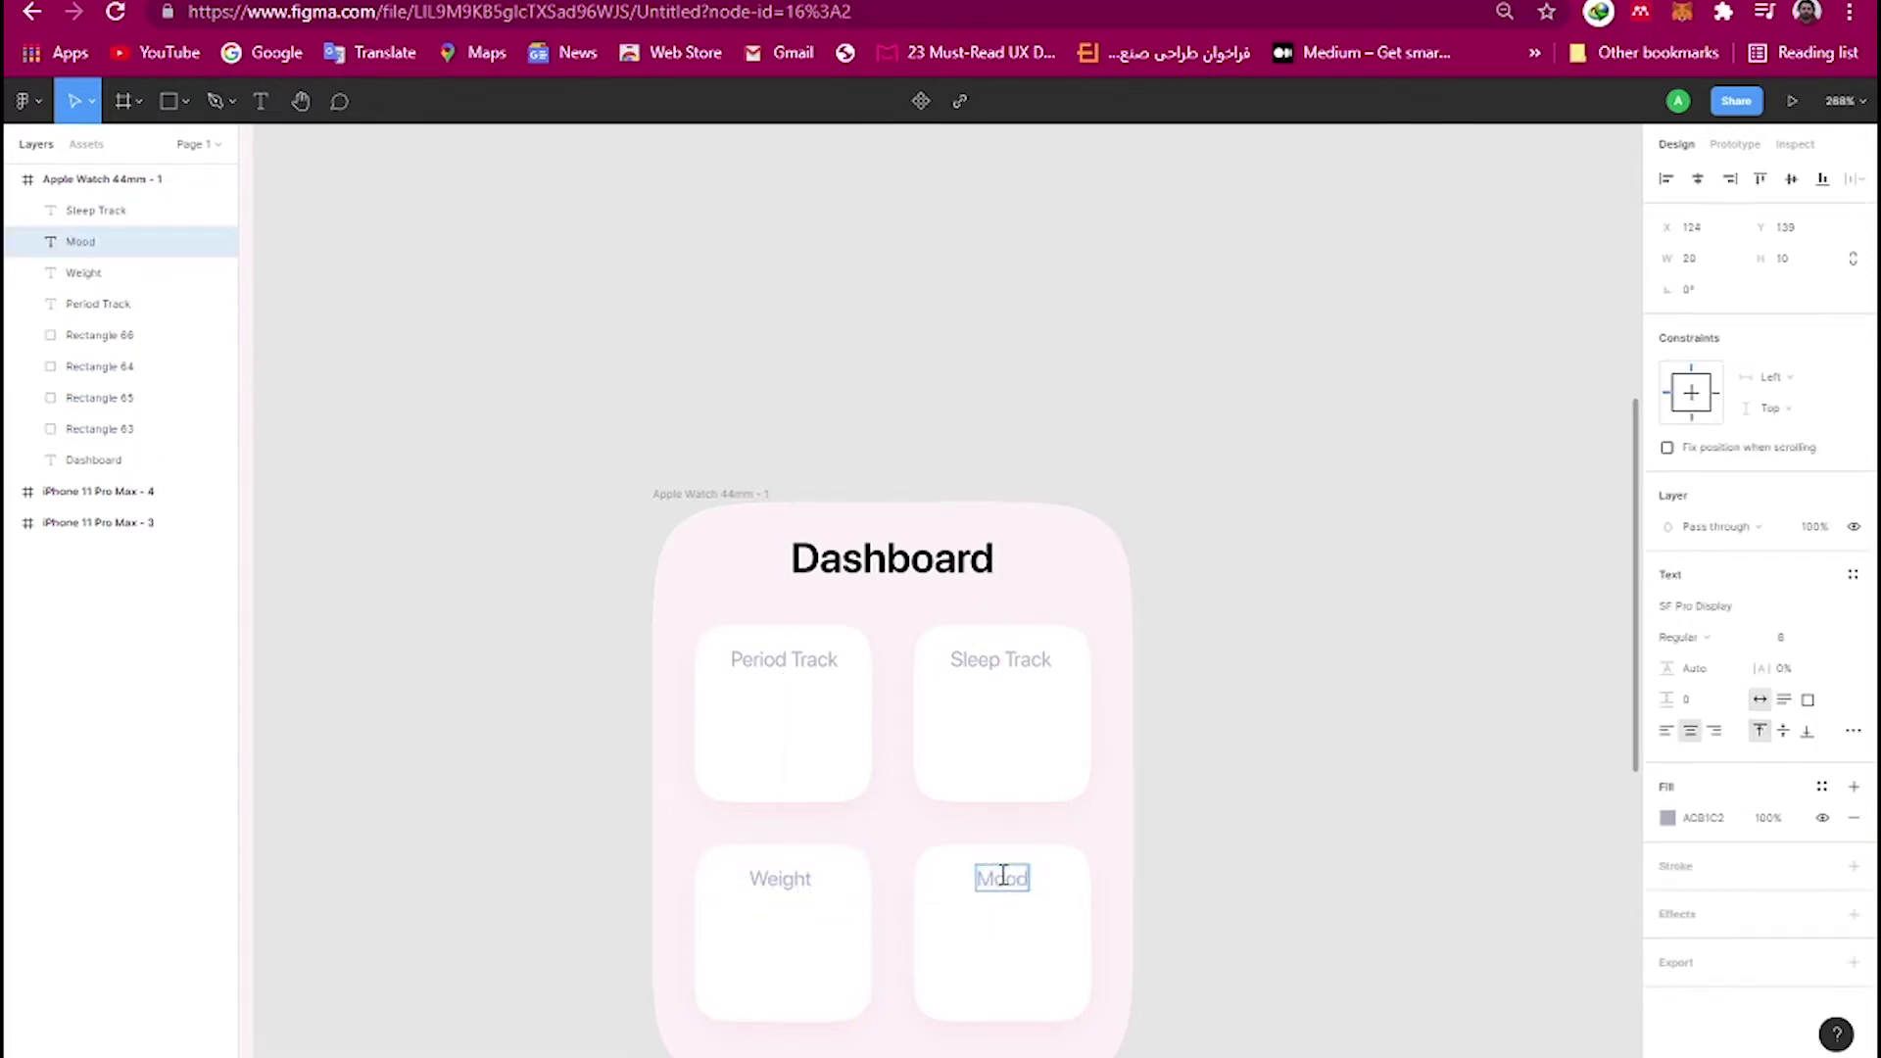
{"action": "left_click", "coordinate": [1081, 878]}
Place the calendar icon in the Period Track tile.
{"action": "mouse_move", "coordinate": [1310, 417]}
{"action": "left_mouse_down"}
{"action": "mouse_move", "coordinate": [592, 542]}
{"action": "mouse_move", "coordinate": [600, 557]}
{"action": "left_mouse_up"}
{"action": "scroll", "coordinate": [608, 561], "scroll_direction": "up", "scroll_amount": 5}
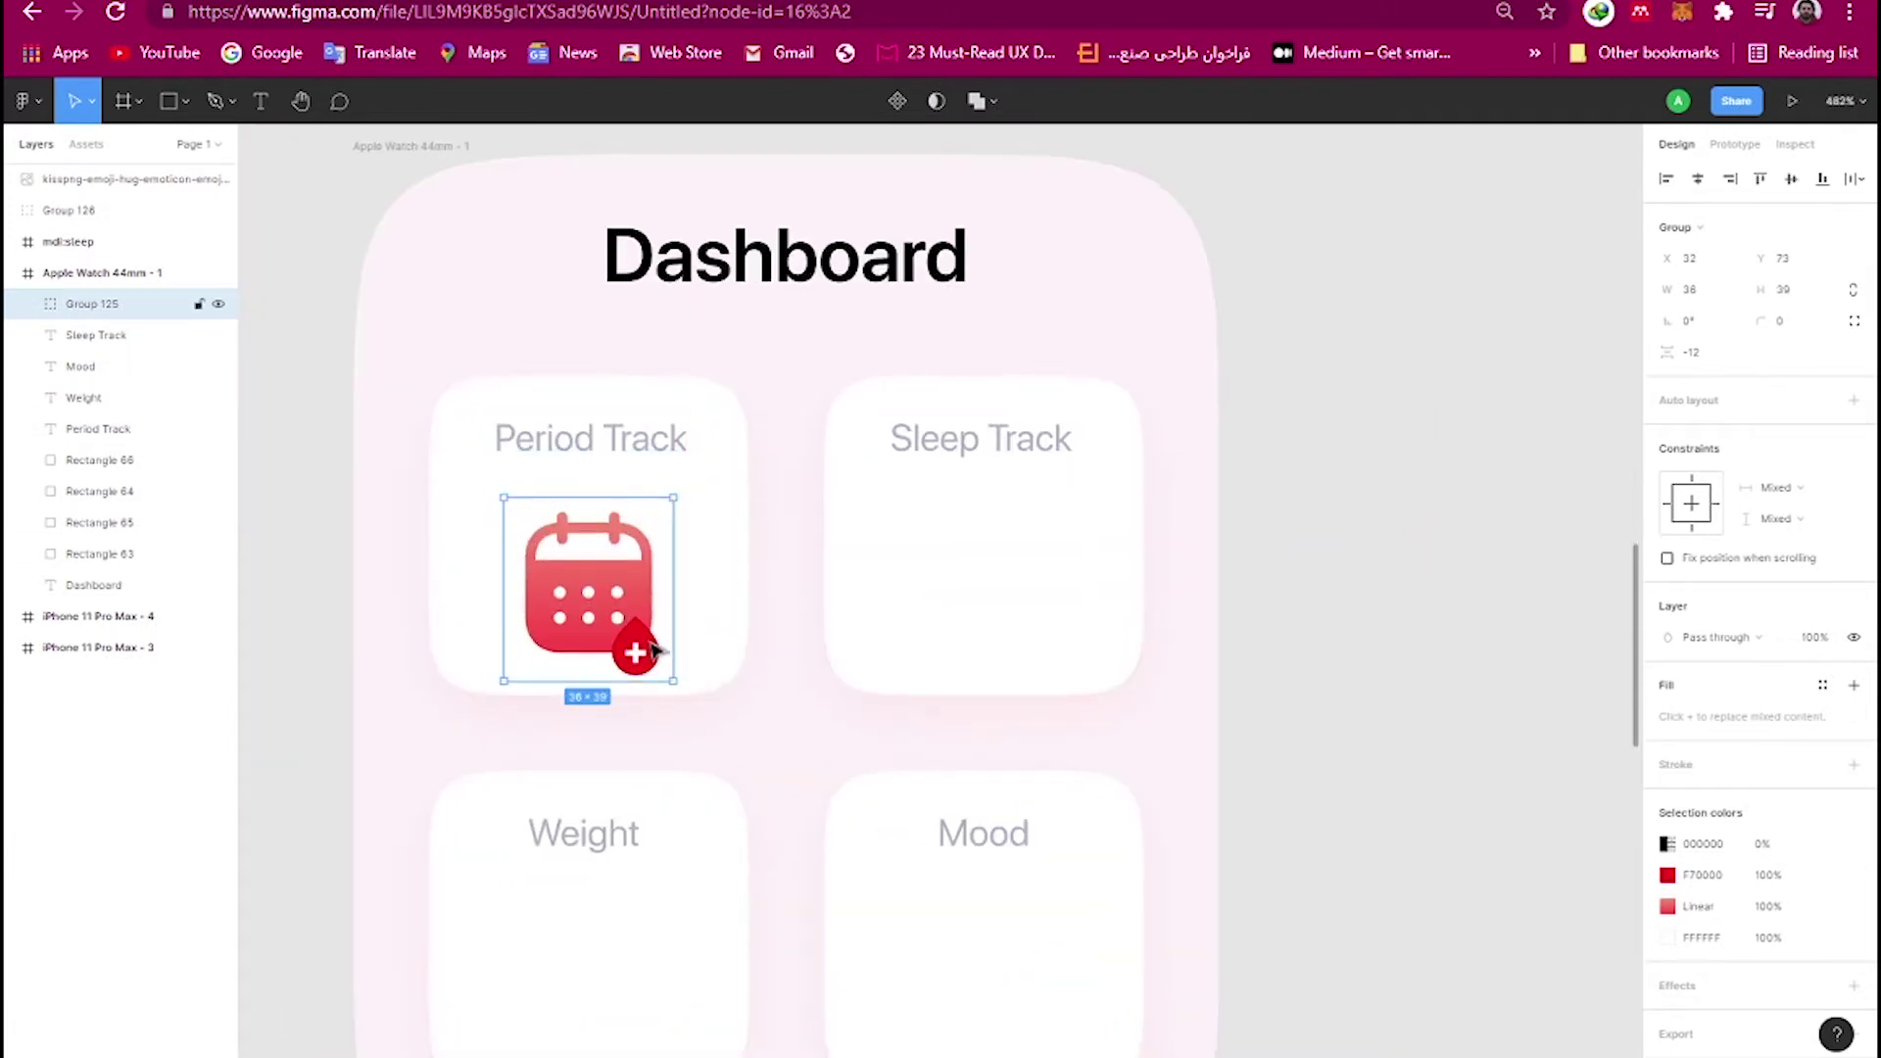
{"action": "key", "text": "Up"}
{"action": "key", "text": "Up"}
{"action": "key", "text": "Up"}
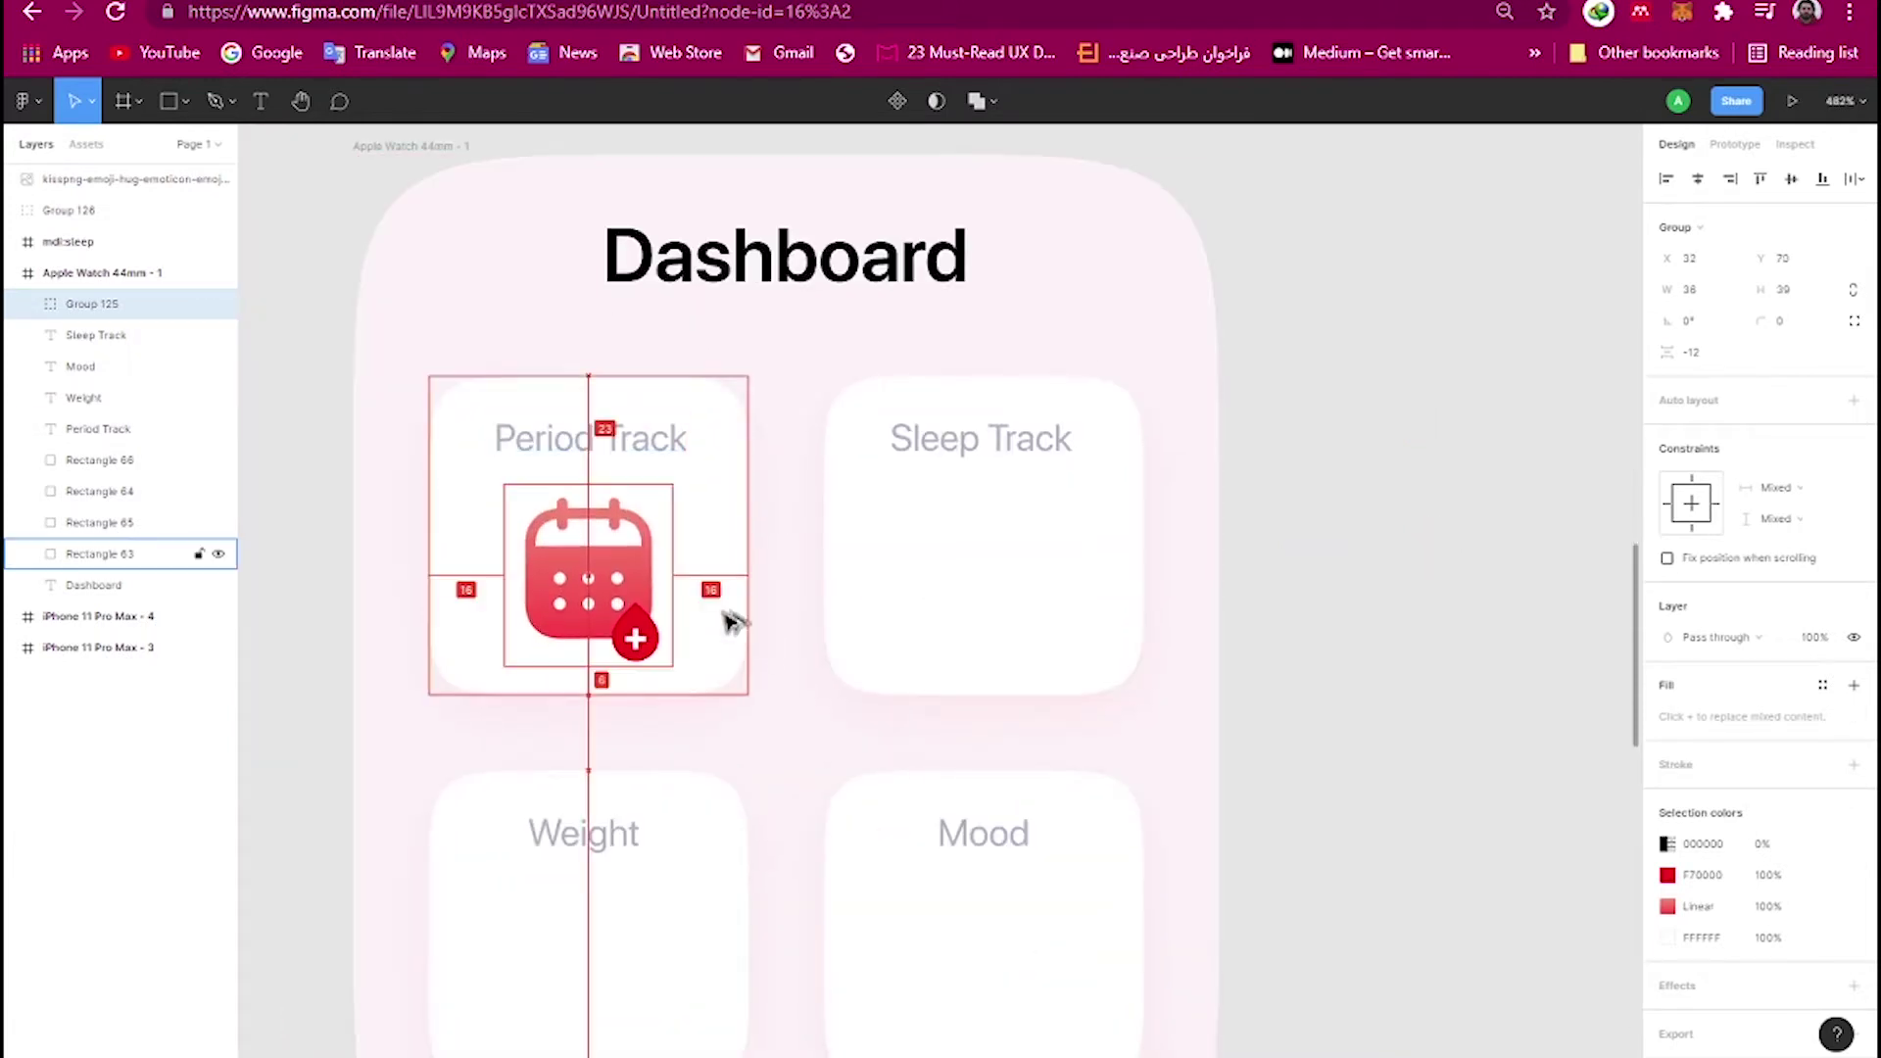
{"action": "scroll", "coordinate": [680, 320], "scroll_direction": "down", "scroll_amount": 5}
{"action": "scroll", "coordinate": [1254, 382], "scroll_direction": "down", "scroll_amount": 3}
{"action": "scroll", "coordinate": [1126, 310], "scroll_direction": "down", "scroll_amount": 2}
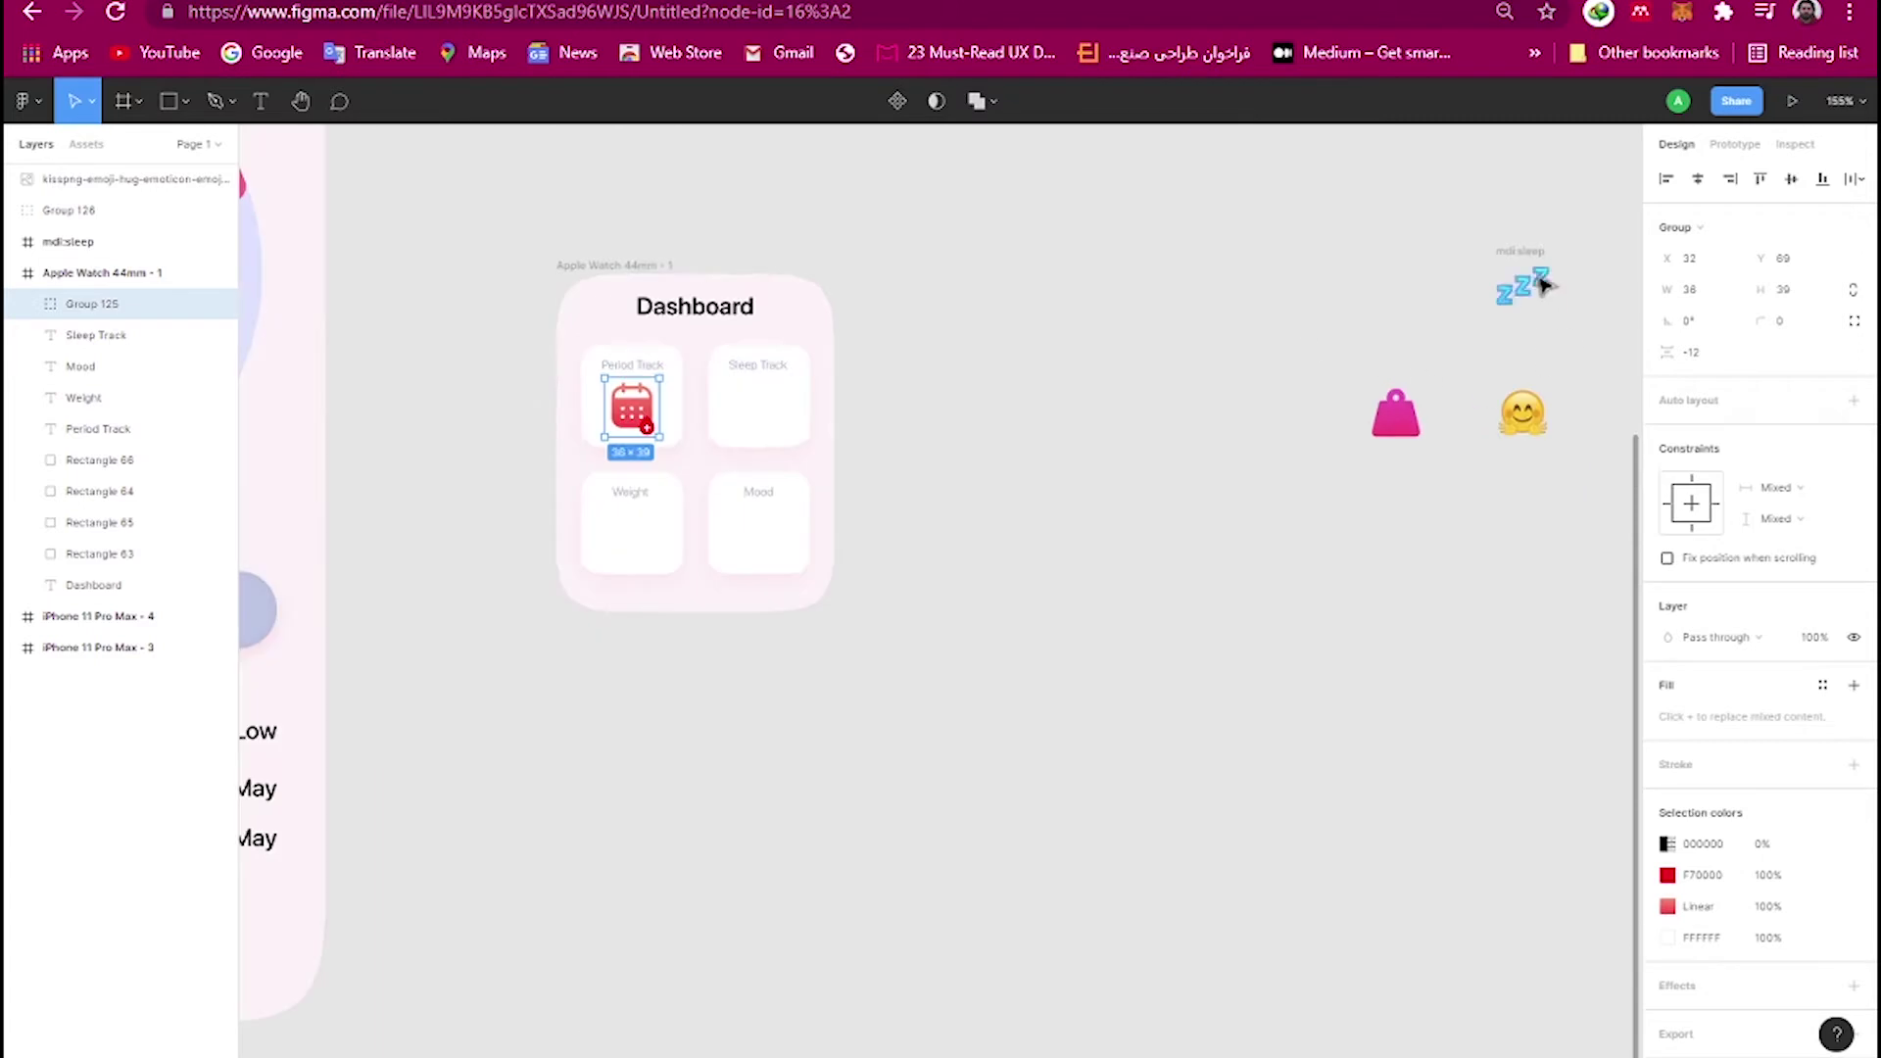
Put the zzz icon in the Sleep Track tile and centre both it and the calendar icon.
{"action": "left_click_drag", "start_coordinate": [1518, 281], "coordinate": [774, 380]}
{"action": "scroll", "coordinate": [774, 380], "scroll_direction": "up", "scroll_amount": 4}
{"action": "scroll", "coordinate": [823, 453], "scroll_direction": "up", "scroll_amount": 2}
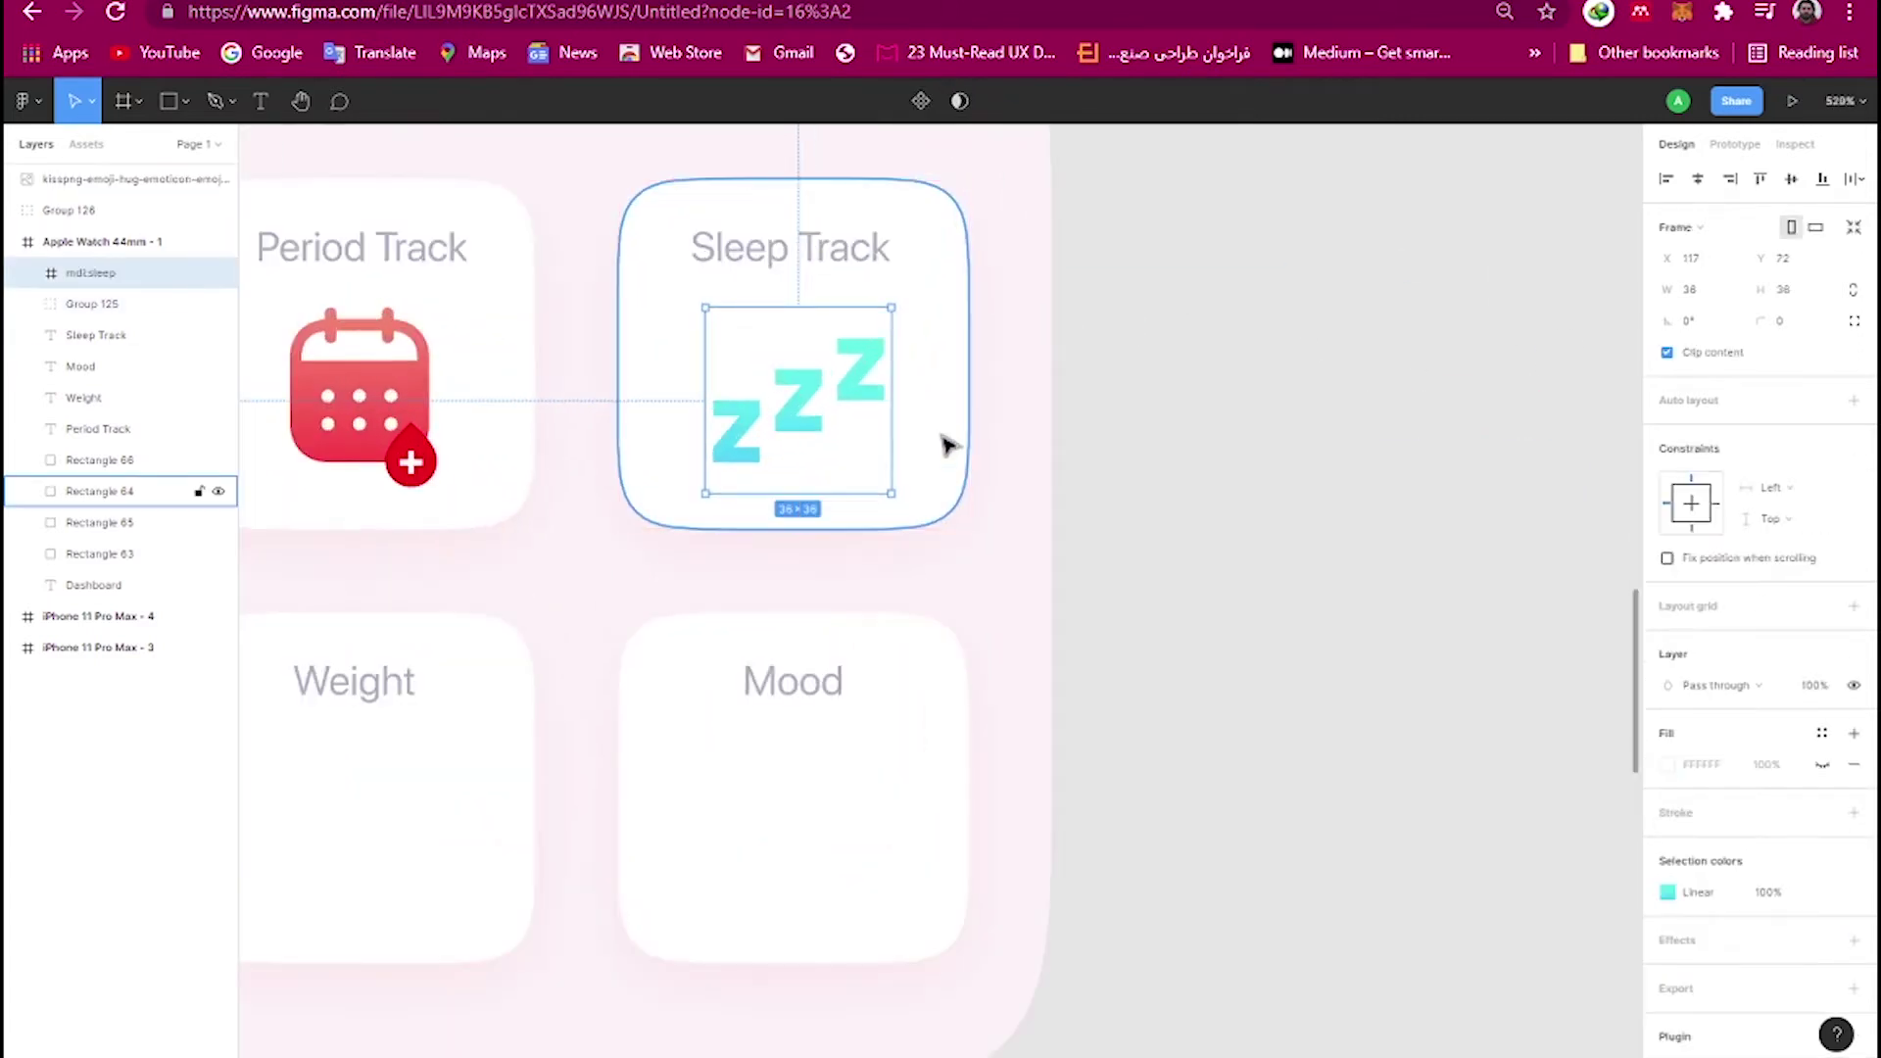
{"action": "scroll", "coordinate": [852, 365], "scroll_direction": "down", "scroll_amount": 1}
{"action": "left_click", "coordinate": [621, 344], "text": "shift"}
{"action": "left_click", "coordinate": [1698, 178]}
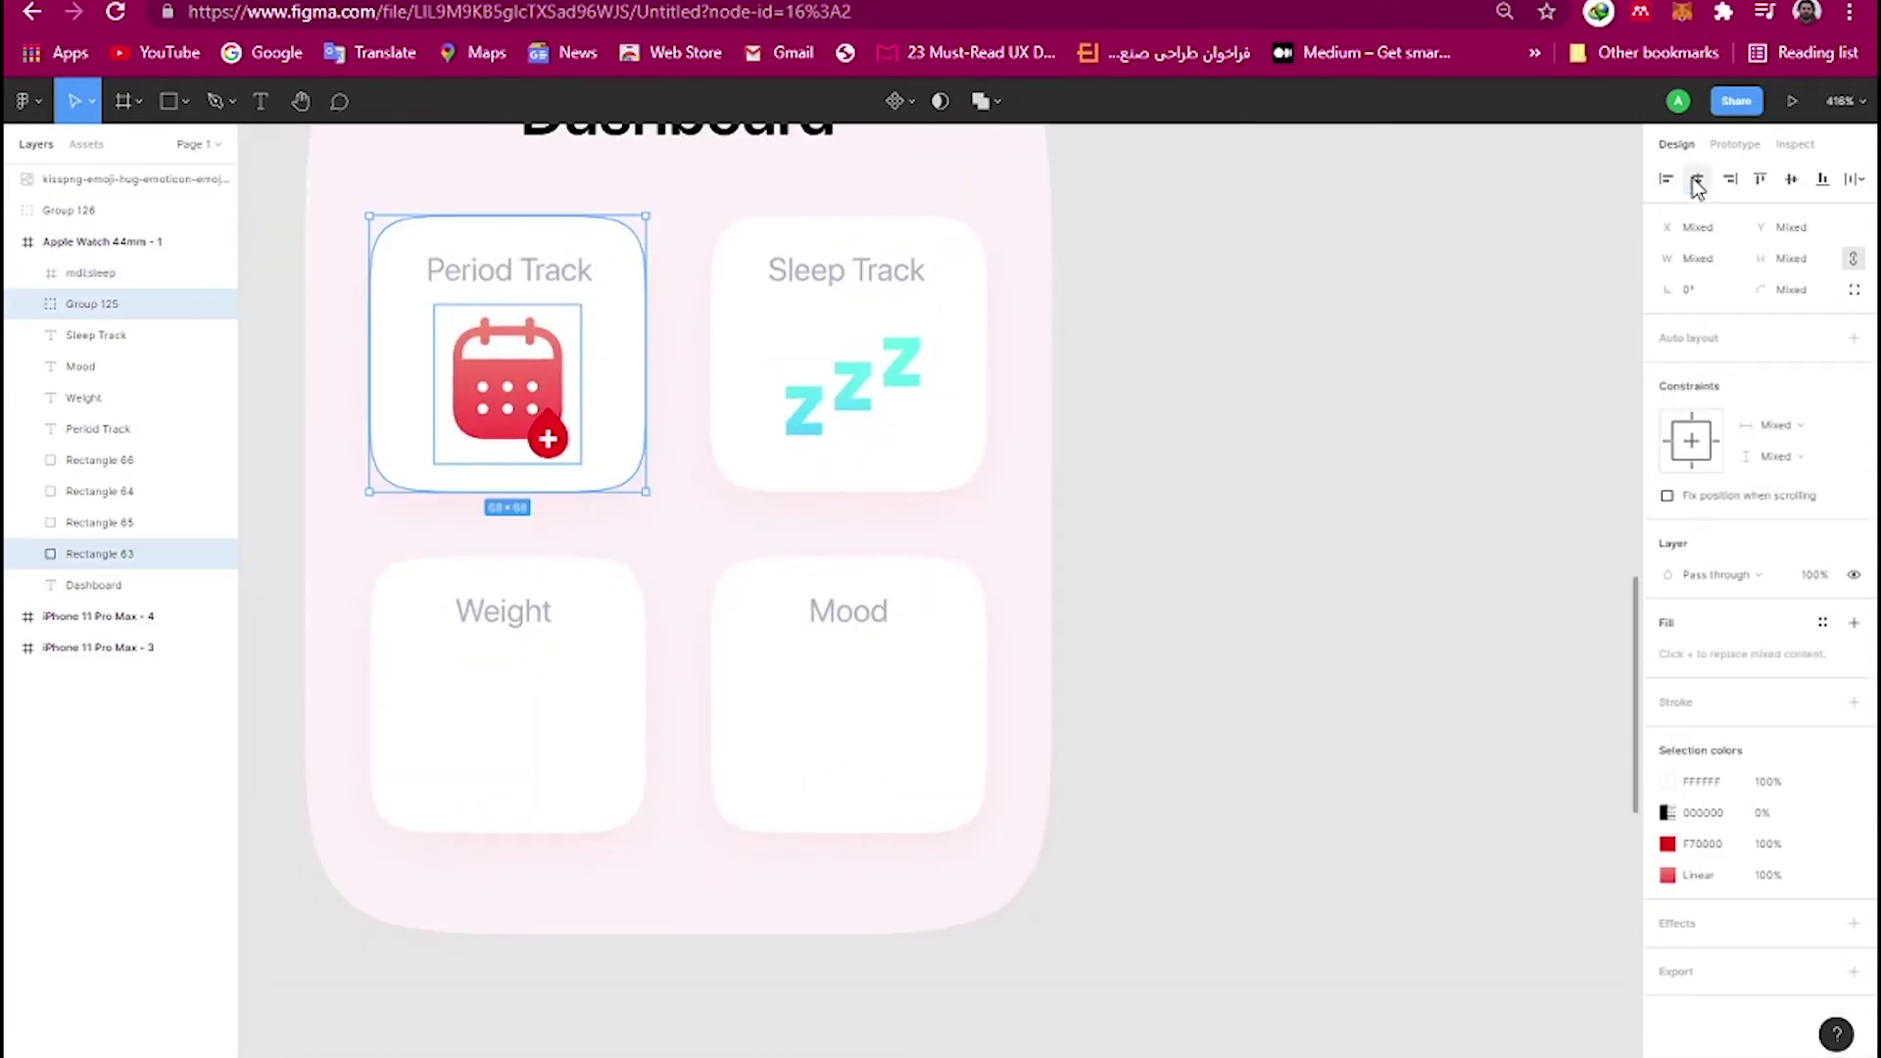
{"action": "left_click", "coordinate": [852, 391]}
{"action": "left_click", "coordinate": [940, 470], "text": "shift"}
{"action": "left_click", "coordinate": [1698, 178]}
{"action": "scroll", "coordinate": [1346, 283], "scroll_direction": "down", "scroll_amount": 6}
Centre the hug emoji in the Mood tile and move the pink weight icon into Weight.
{"action": "left_click_drag", "start_coordinate": [1591, 382], "coordinate": [960, 477]}
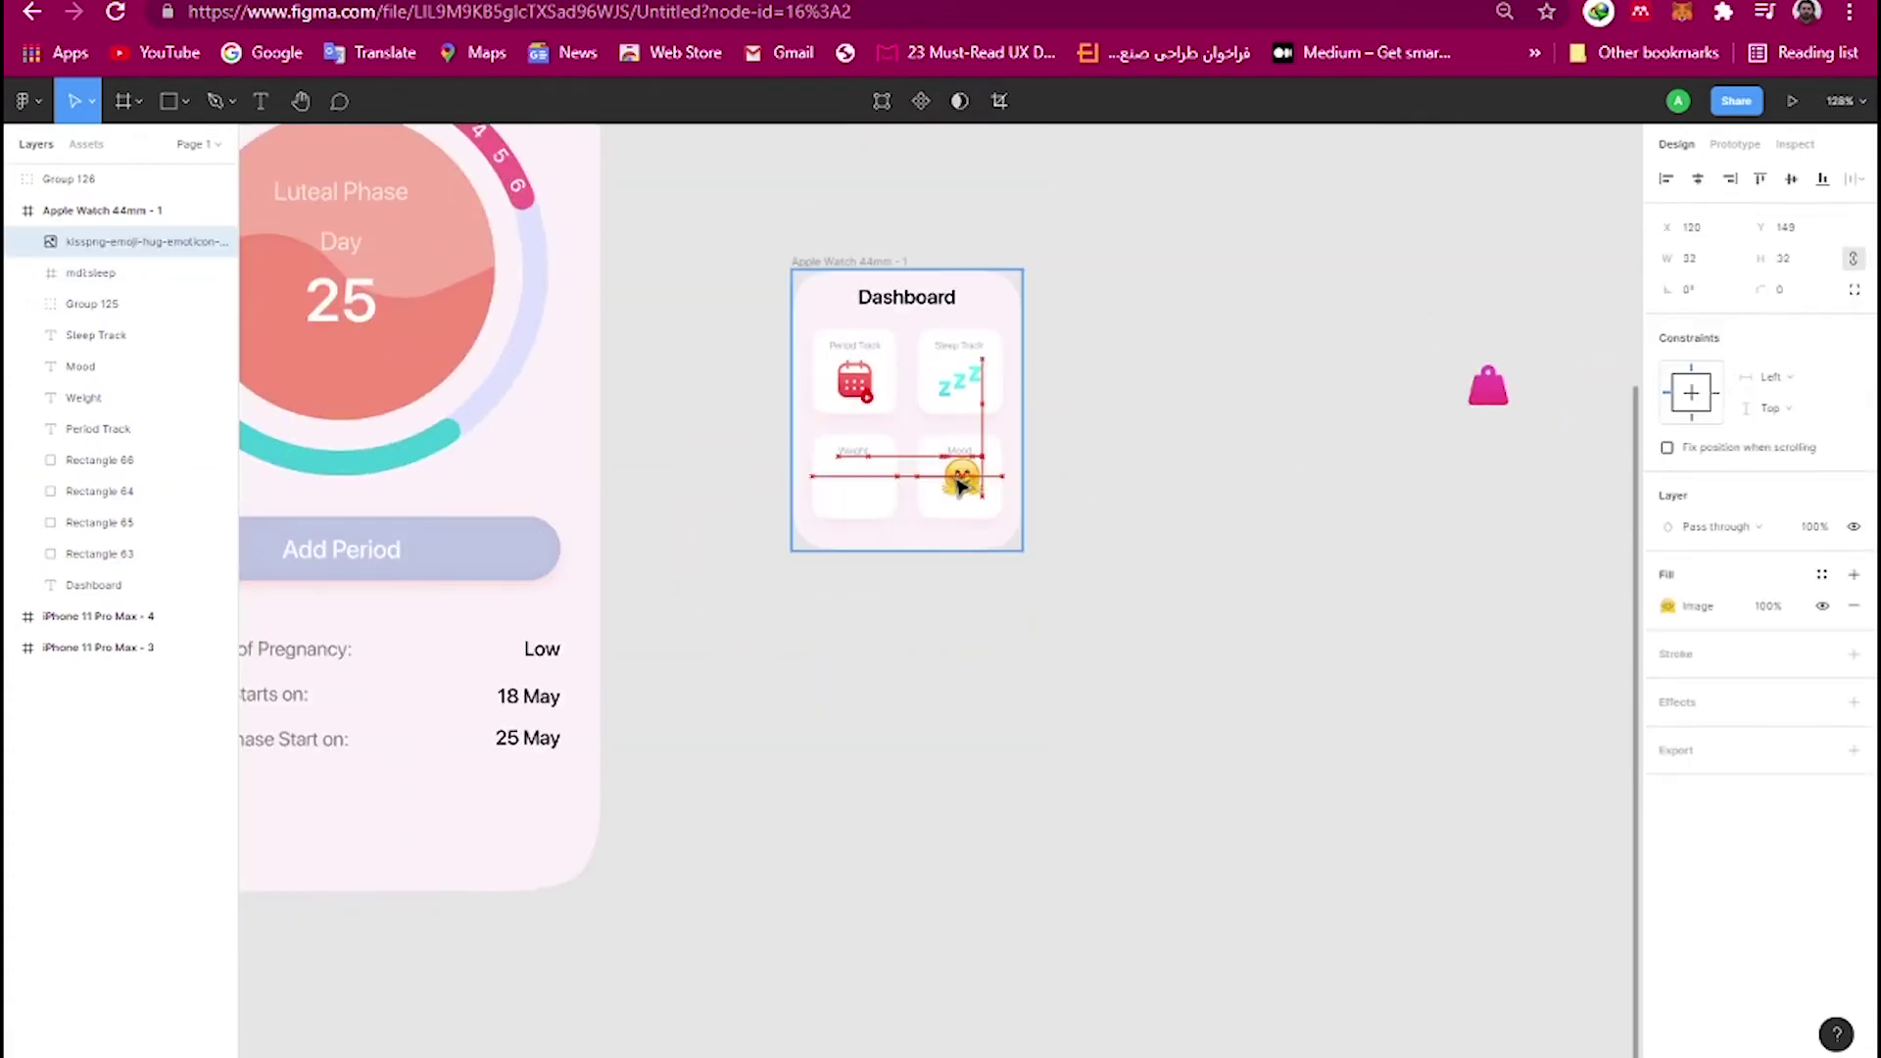
{"action": "scroll", "coordinate": [960, 478], "scroll_direction": "up", "scroll_amount": 7}
{"action": "left_click_drag", "start_coordinate": [887, 538], "coordinate": [872, 534]}
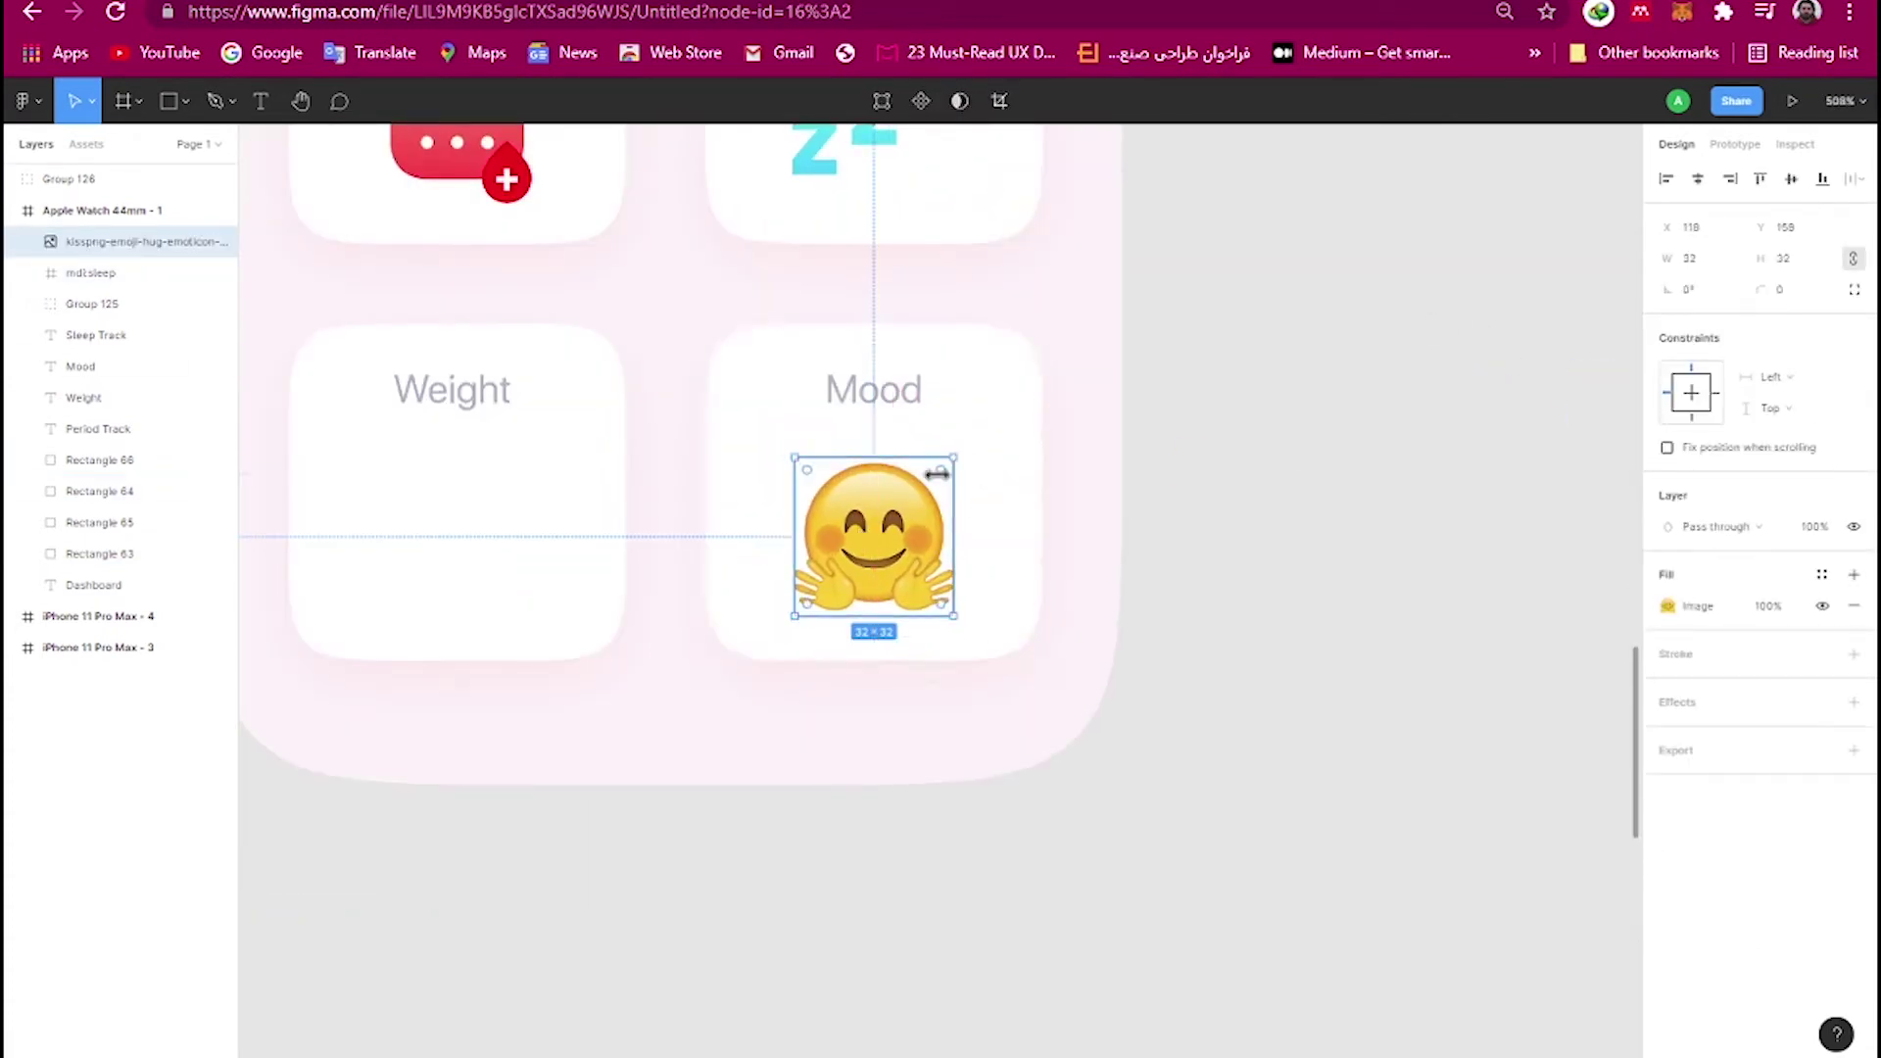
{"action": "scroll", "coordinate": [1025, 428], "scroll_direction": "down", "scroll_amount": 3}
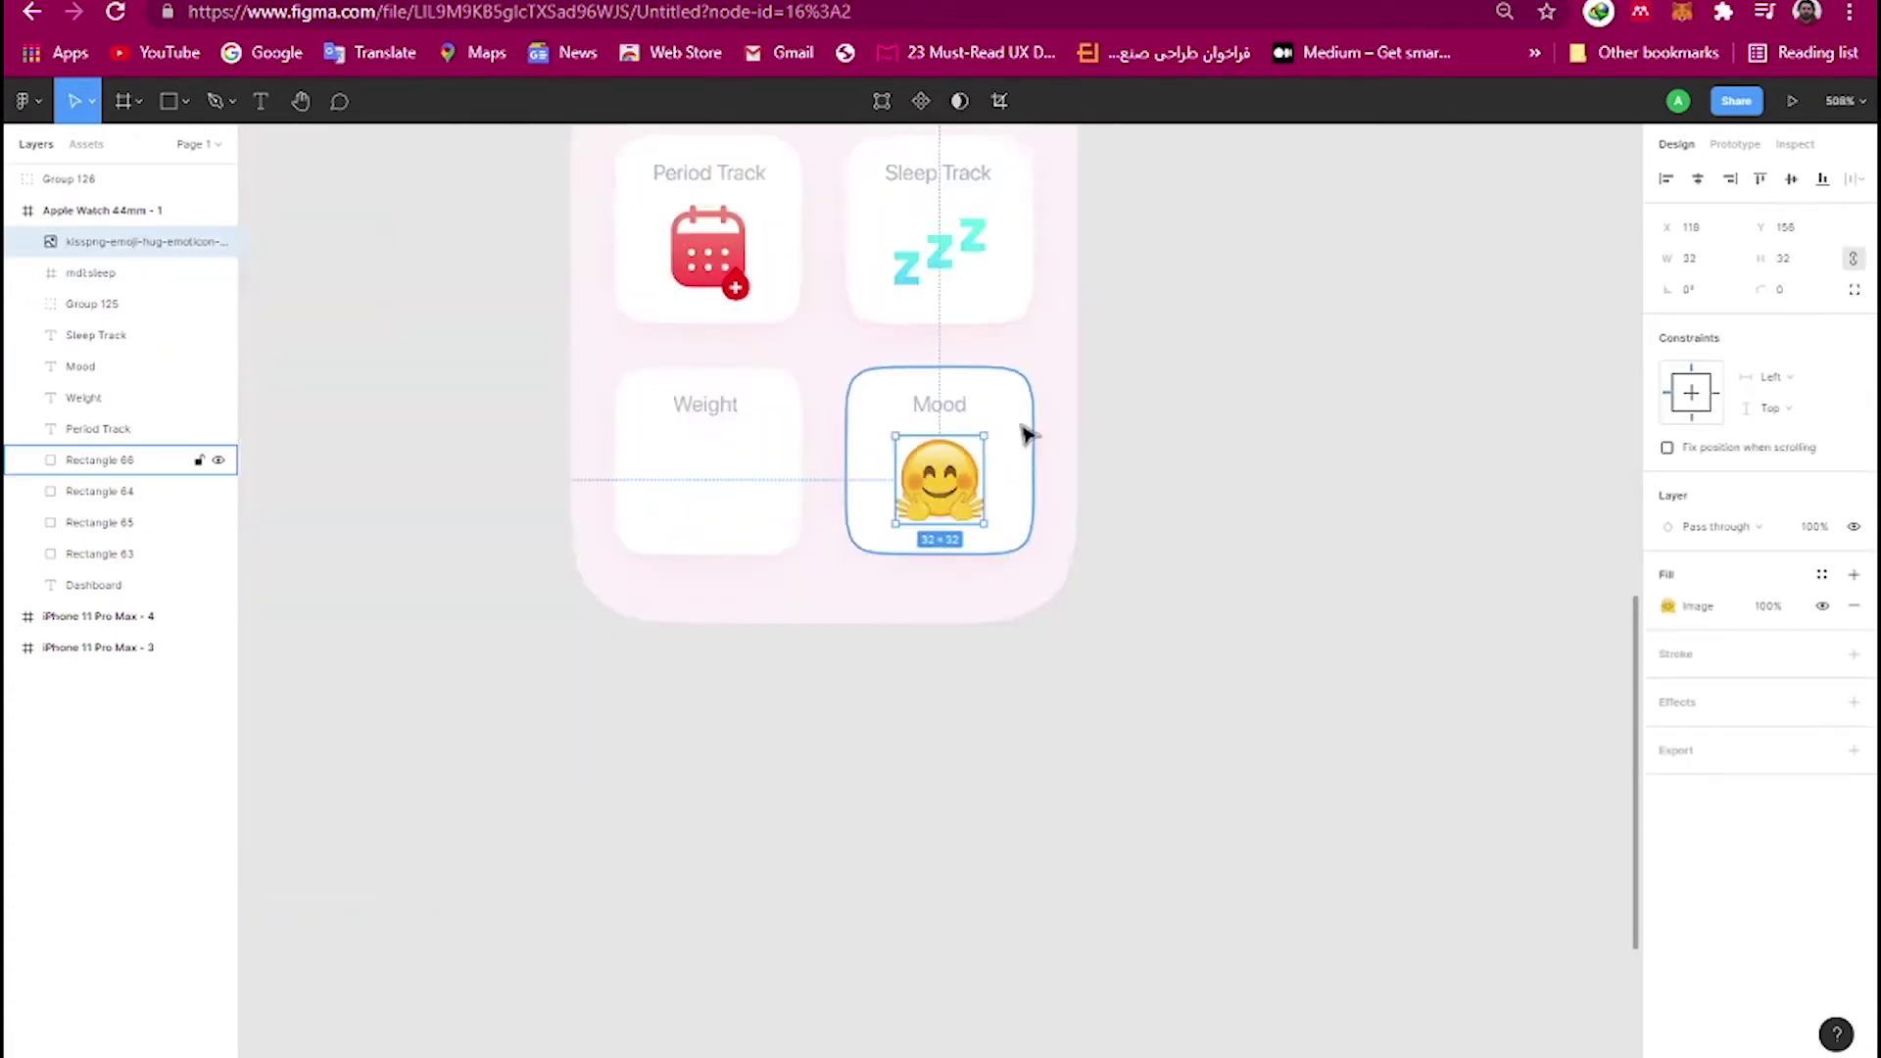
{"action": "scroll", "coordinate": [1025, 470], "scroll_direction": "down", "scroll_amount": 3}
{"action": "left_click_drag", "start_coordinate": [1099, 443], "coordinate": [850, 461]}
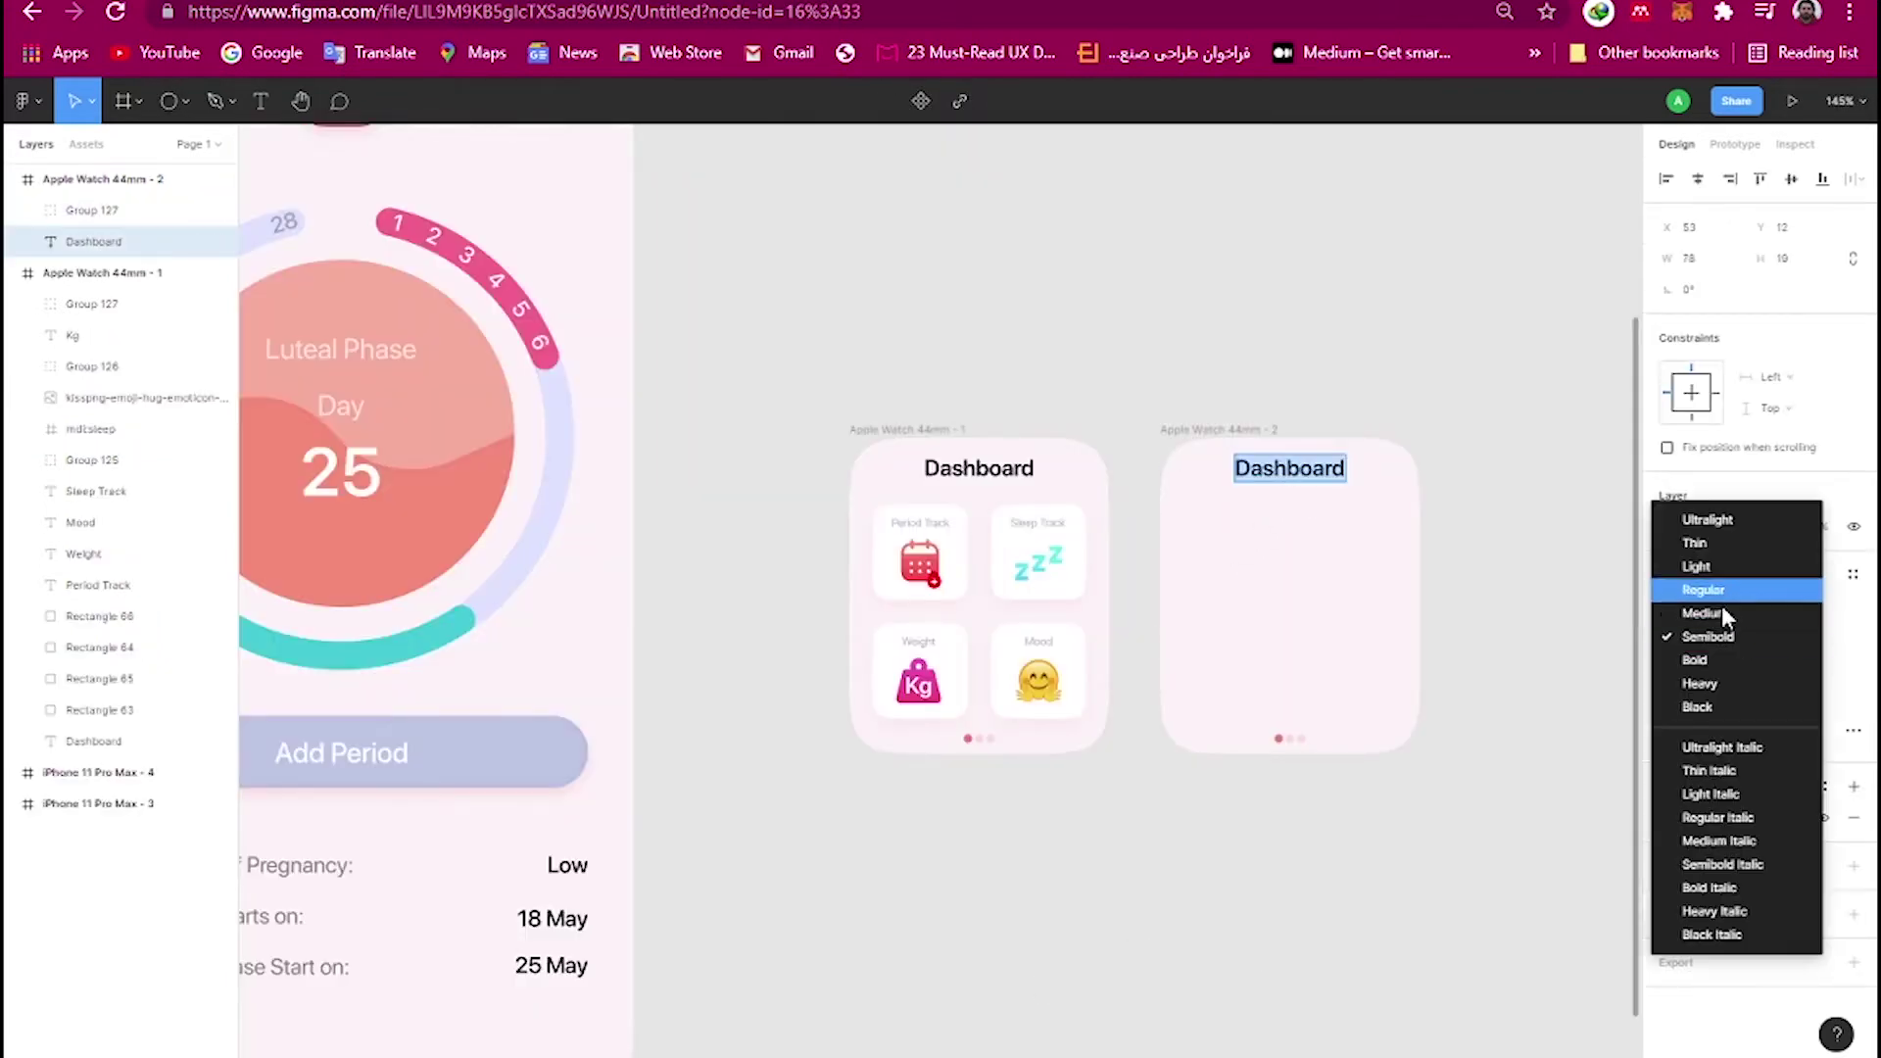
Set the Period Track title to Regular and insert Iconly's Light left arrow.
{"action": "left_click", "coordinate": [1721, 611]}
{"action": "type", "text": "Period Track"}
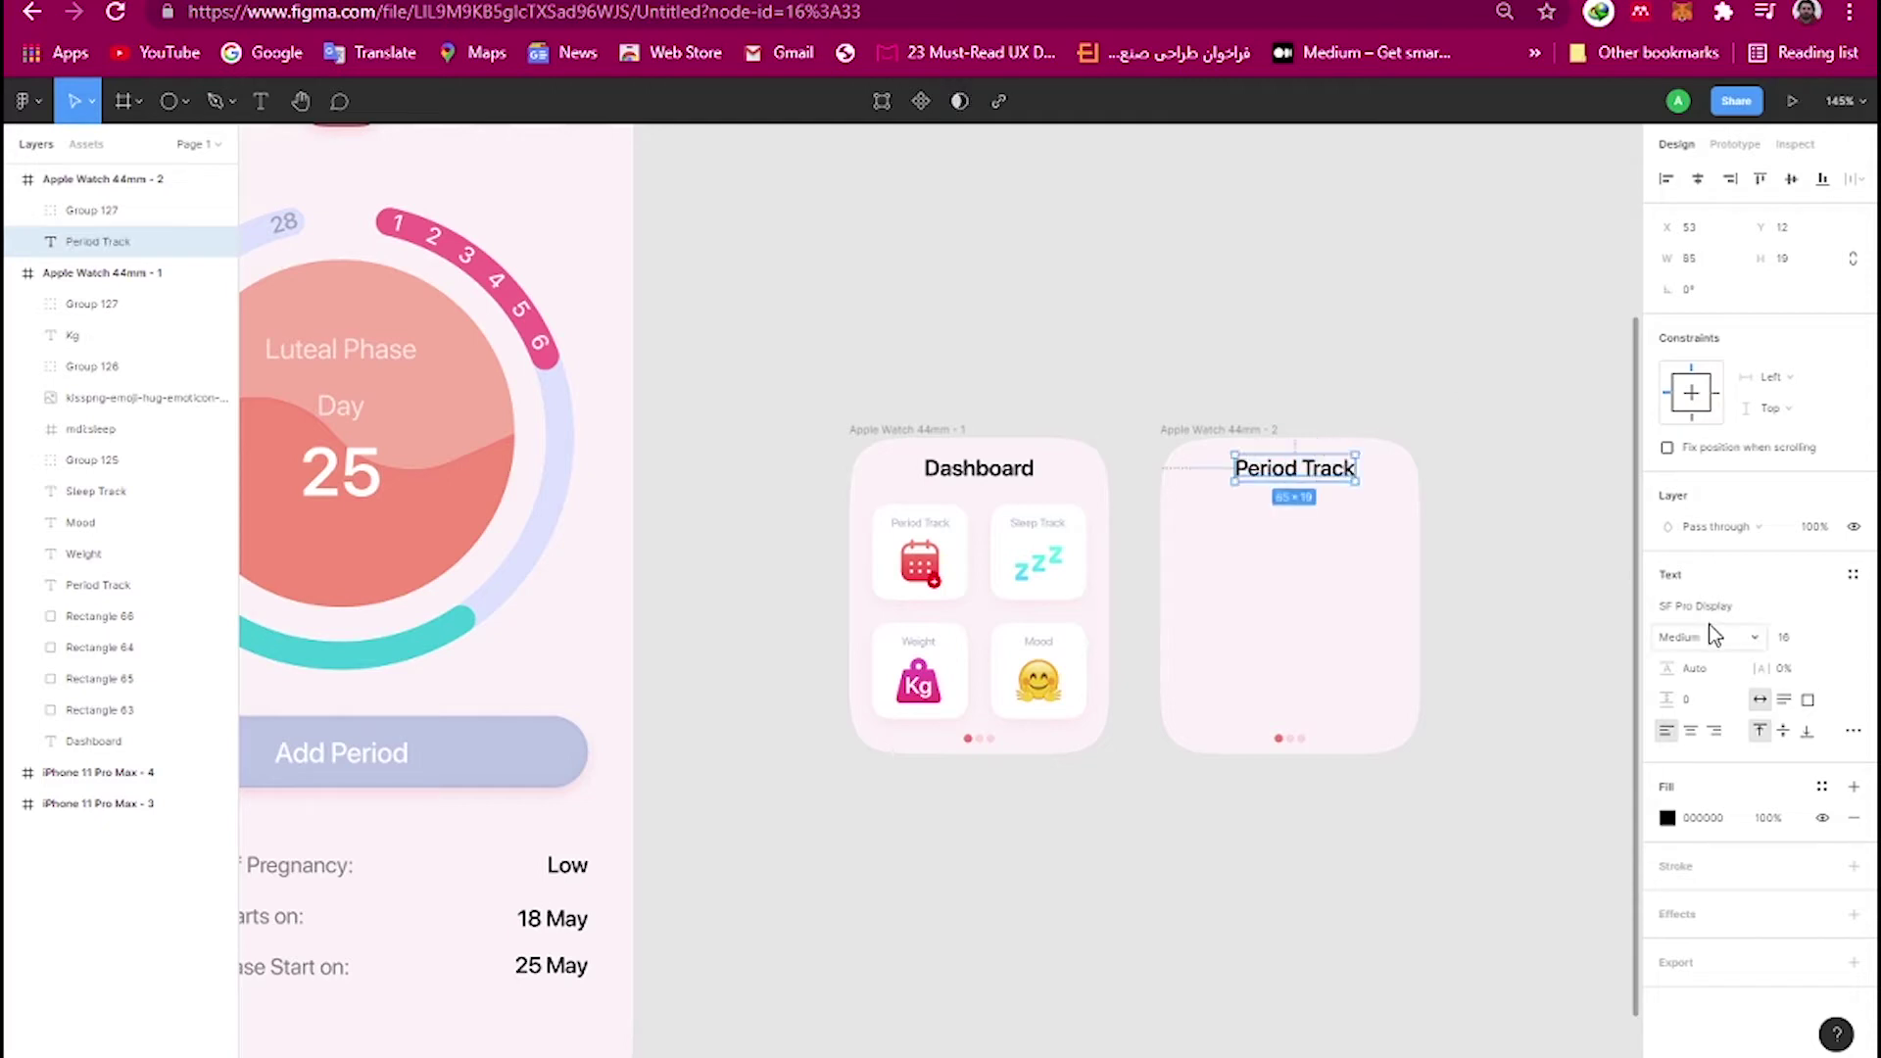
{"action": "type", "text": "iod Track"}
{"action": "left_click", "coordinate": [1712, 635]}
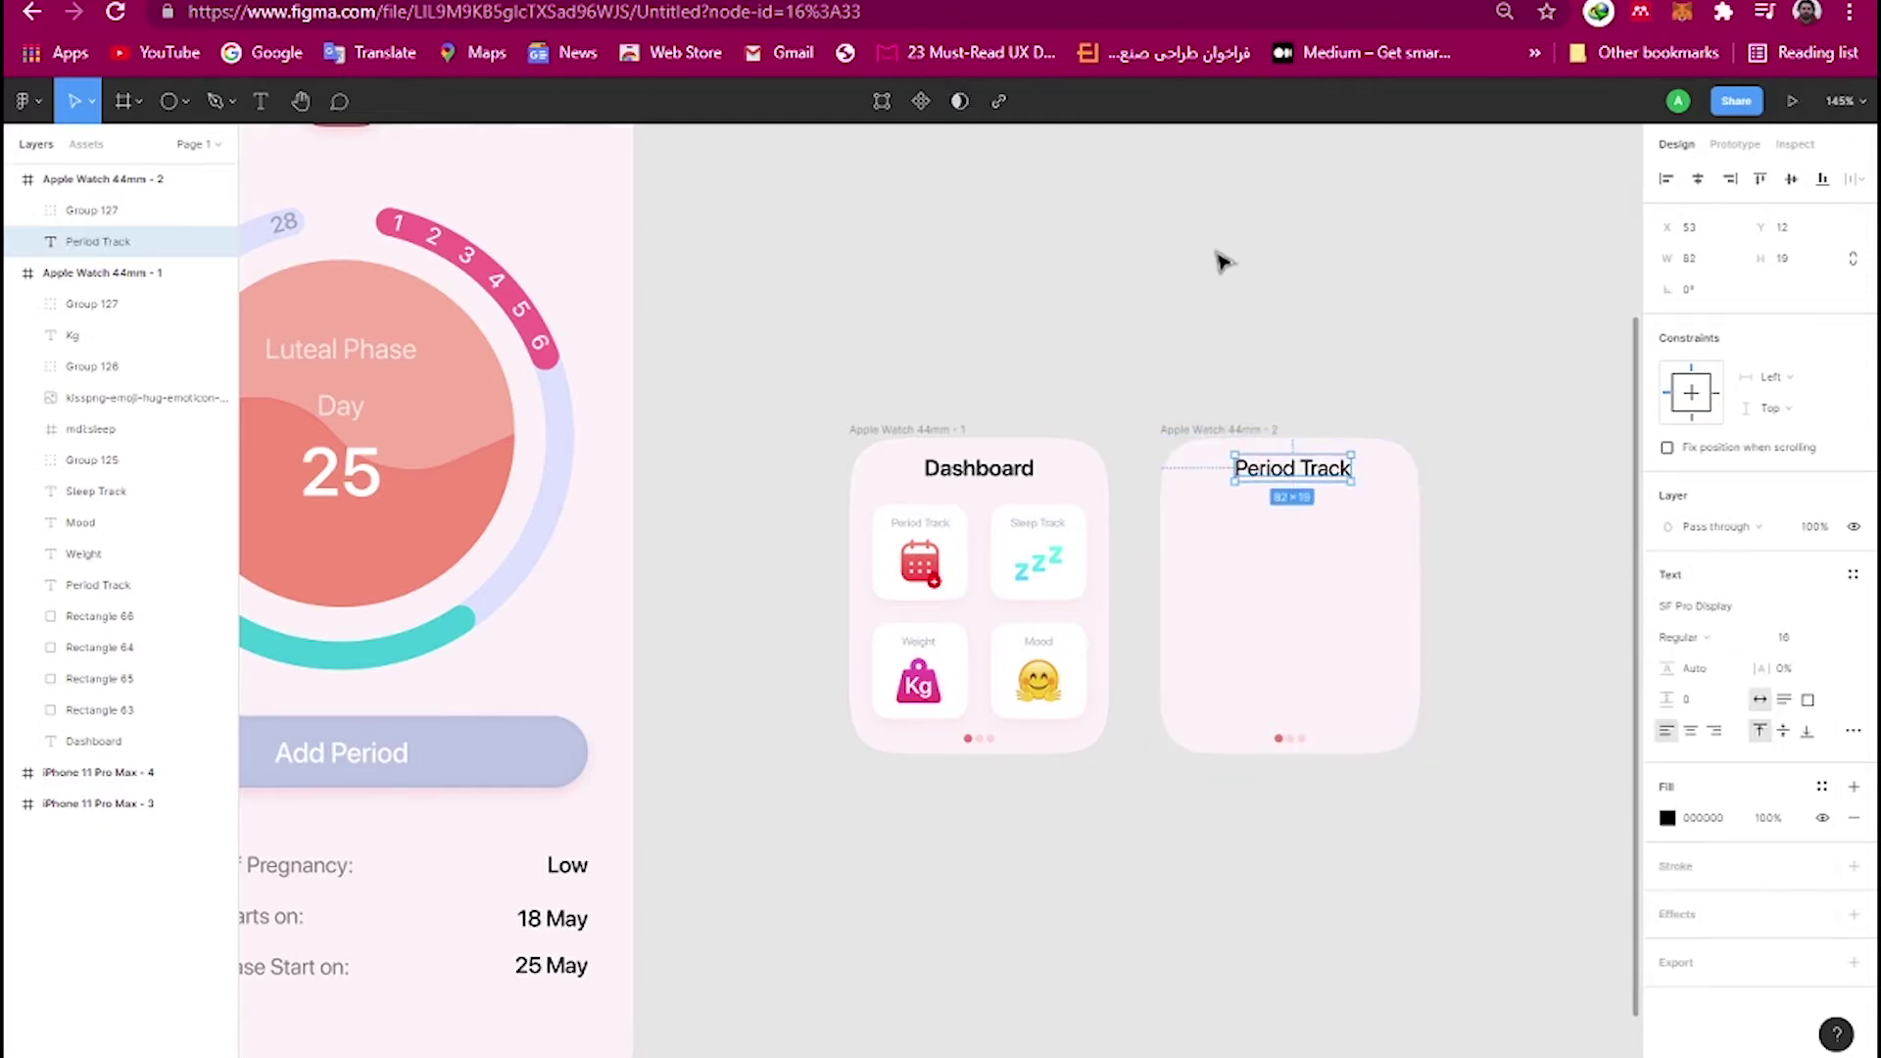
{"action": "right_click", "coordinate": [1217, 254]}
{"action": "left_click", "coordinate": [1534, 500]}
{"action": "left_click", "coordinate": [1107, 685]}
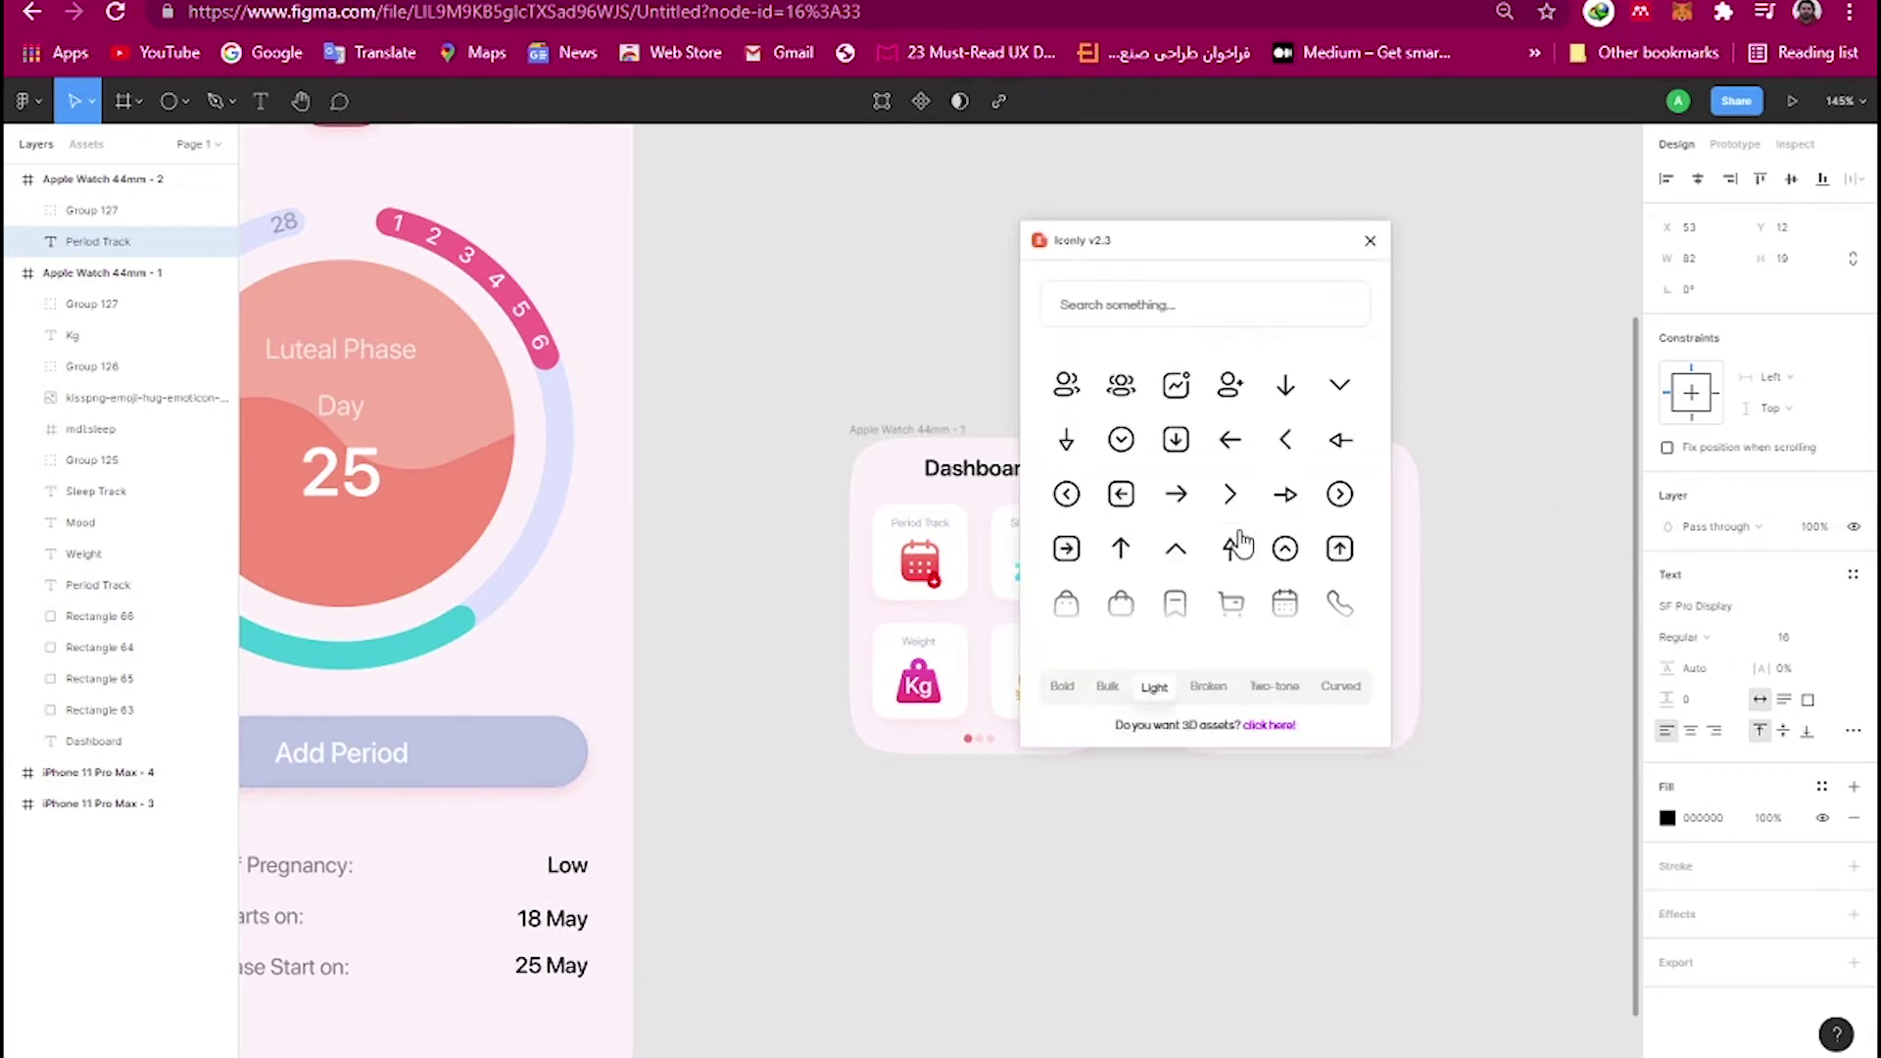
{"action": "left_click", "coordinate": [1285, 439]}
{"action": "left_click", "coordinate": [1369, 240]}
Resize the arrow to 20 and position it left of the Period Track title.
{"action": "mouse_move", "coordinate": [940, 596]}
{"action": "left_mouse_down"}
{"action": "mouse_move", "coordinate": [1244, 366]}
{"action": "mouse_move", "coordinate": [1080, 633]}
{"action": "left_mouse_up"}
{"action": "left_click", "coordinate": [1795, 286]}
{"action": "type", "text": "20"}
{"action": "scroll", "coordinate": [1324, 294], "scroll_direction": "up", "scroll_amount": 5}
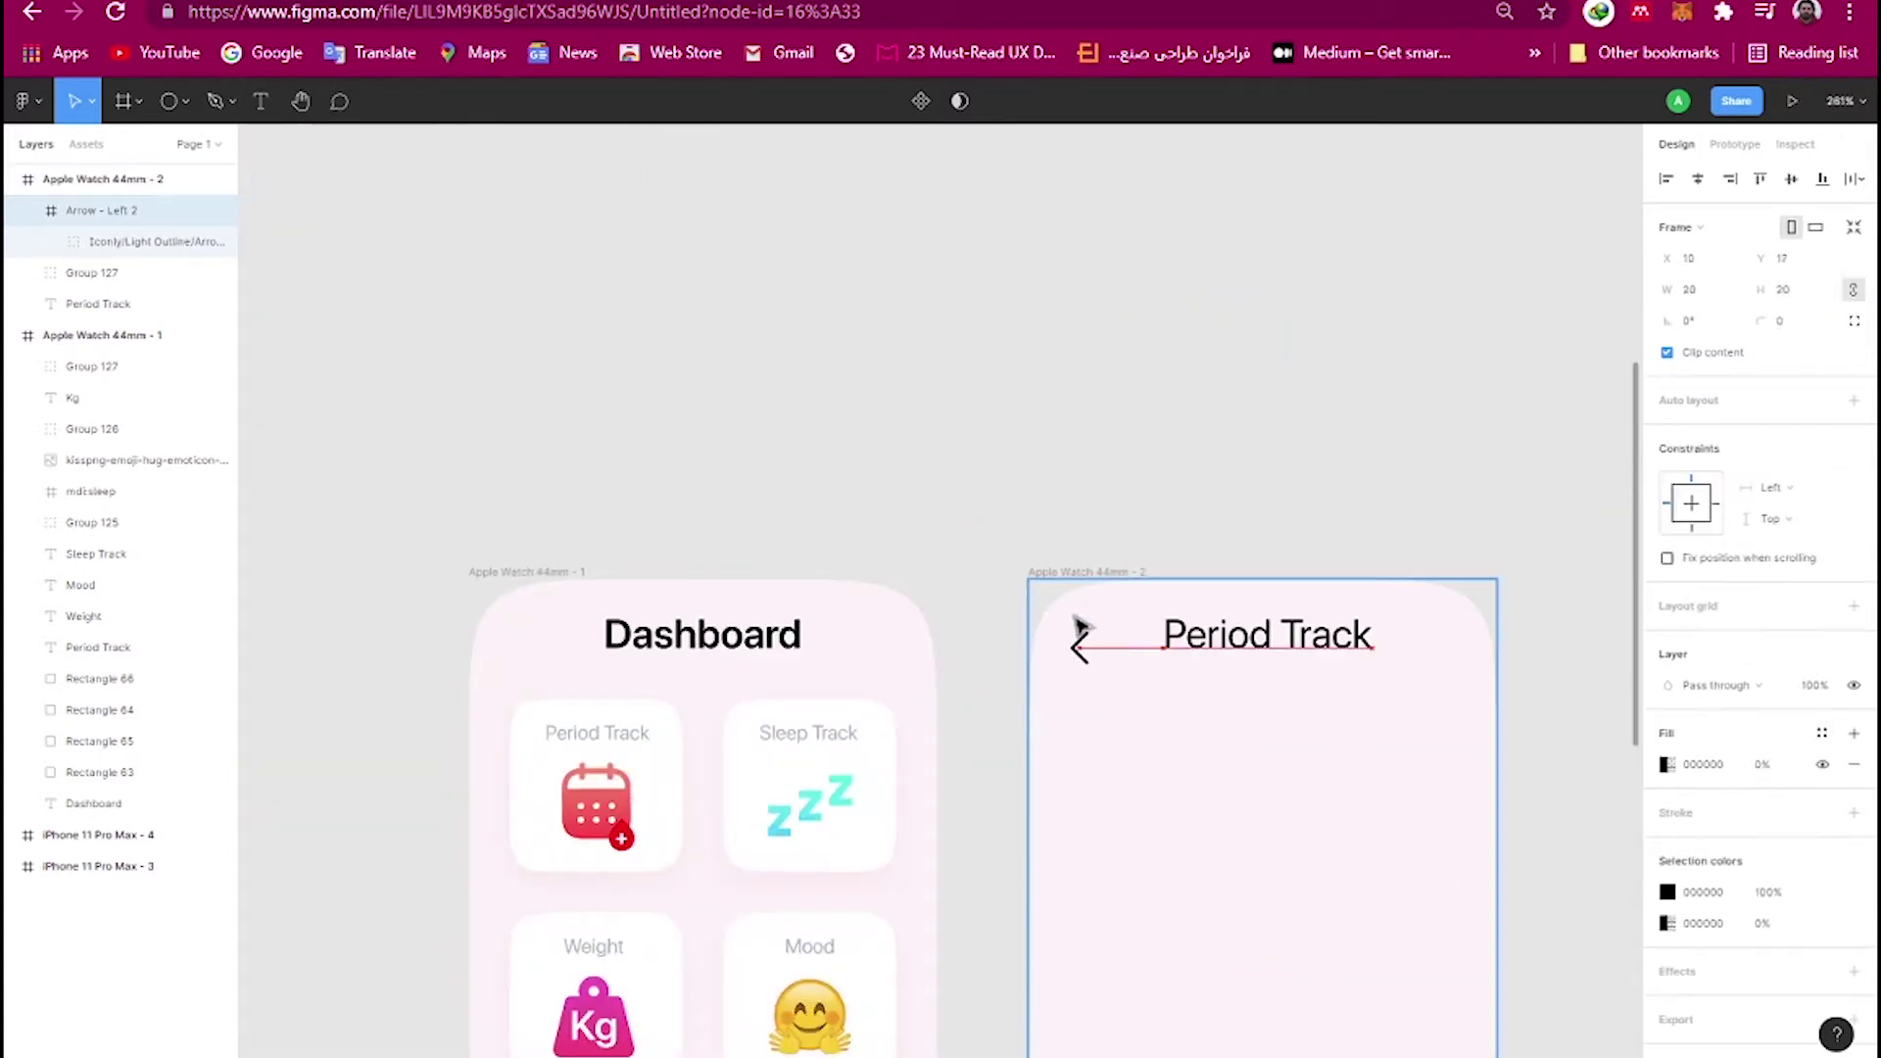
{"action": "left_click", "coordinate": [1322, 636], "text": "shift"}
{"action": "left_click", "coordinate": [1243, 627], "text": "shift"}
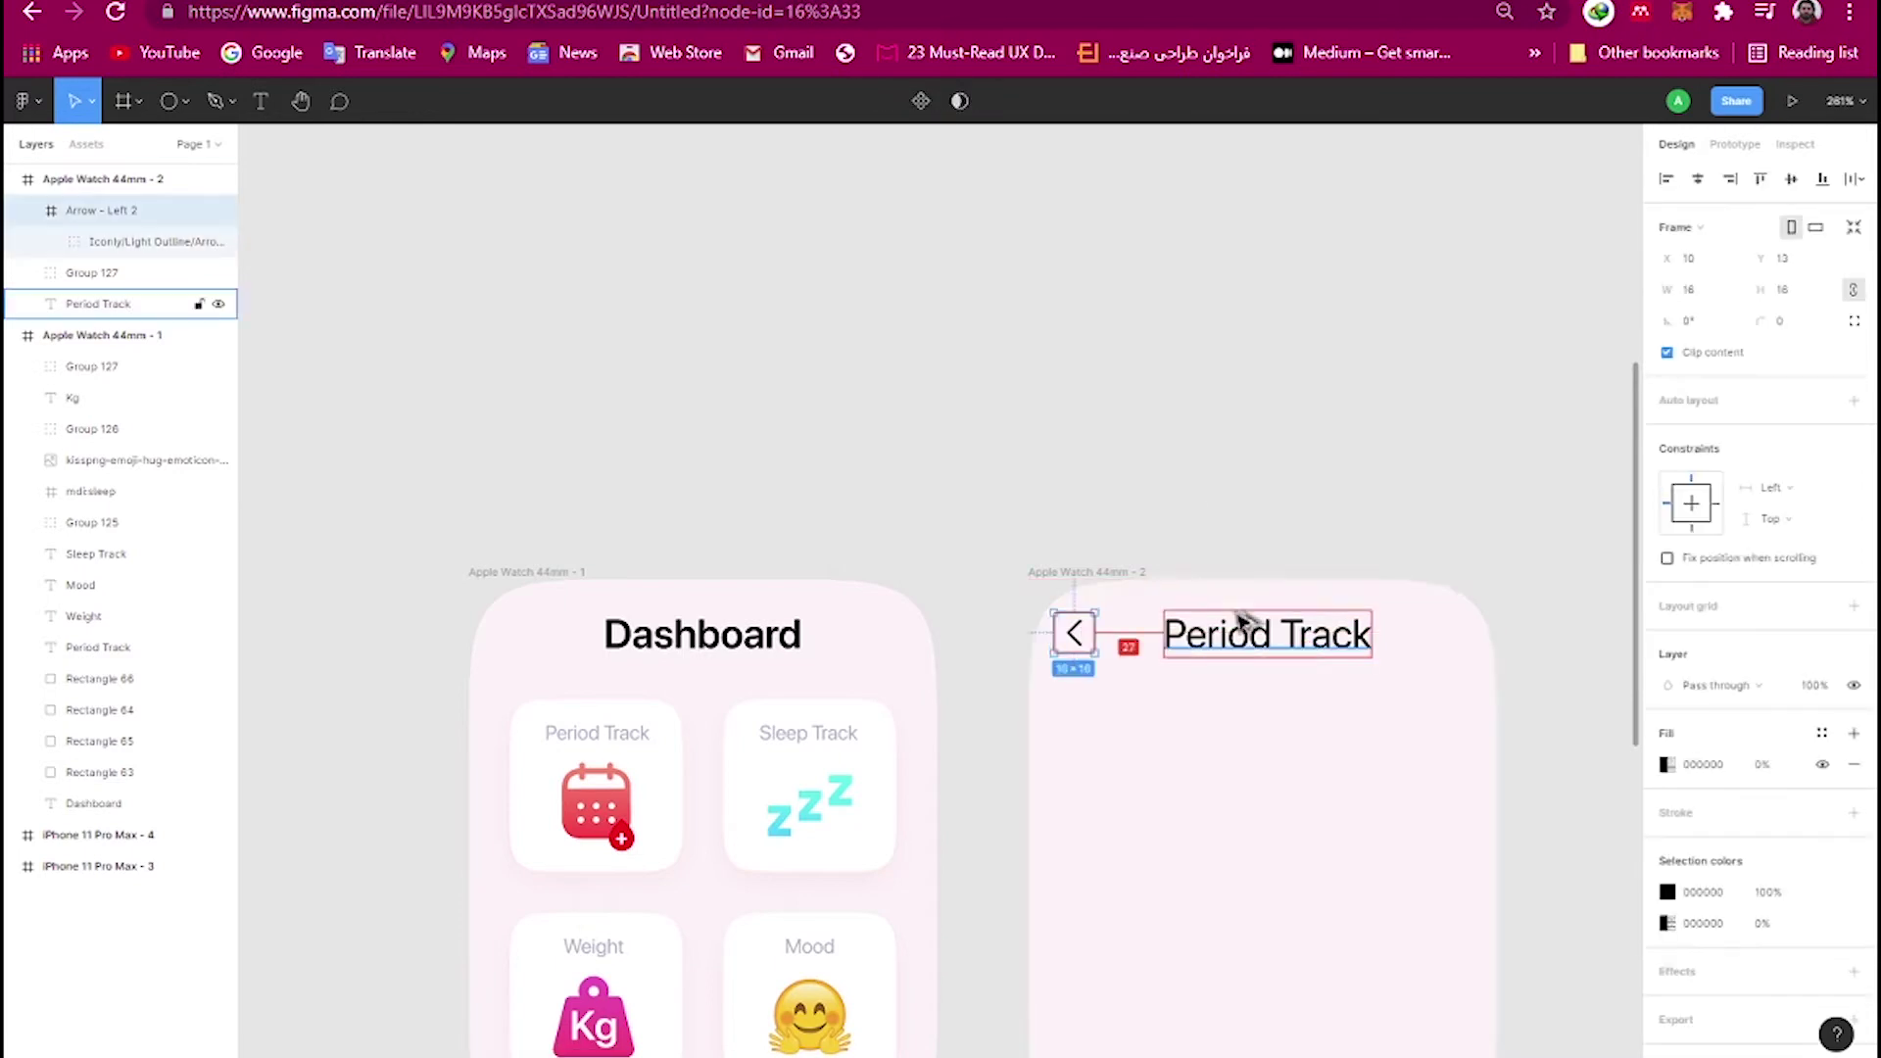
Copy the phone's circular cycle graphic onto empty canvas.
{"action": "key", "text": "Left"}
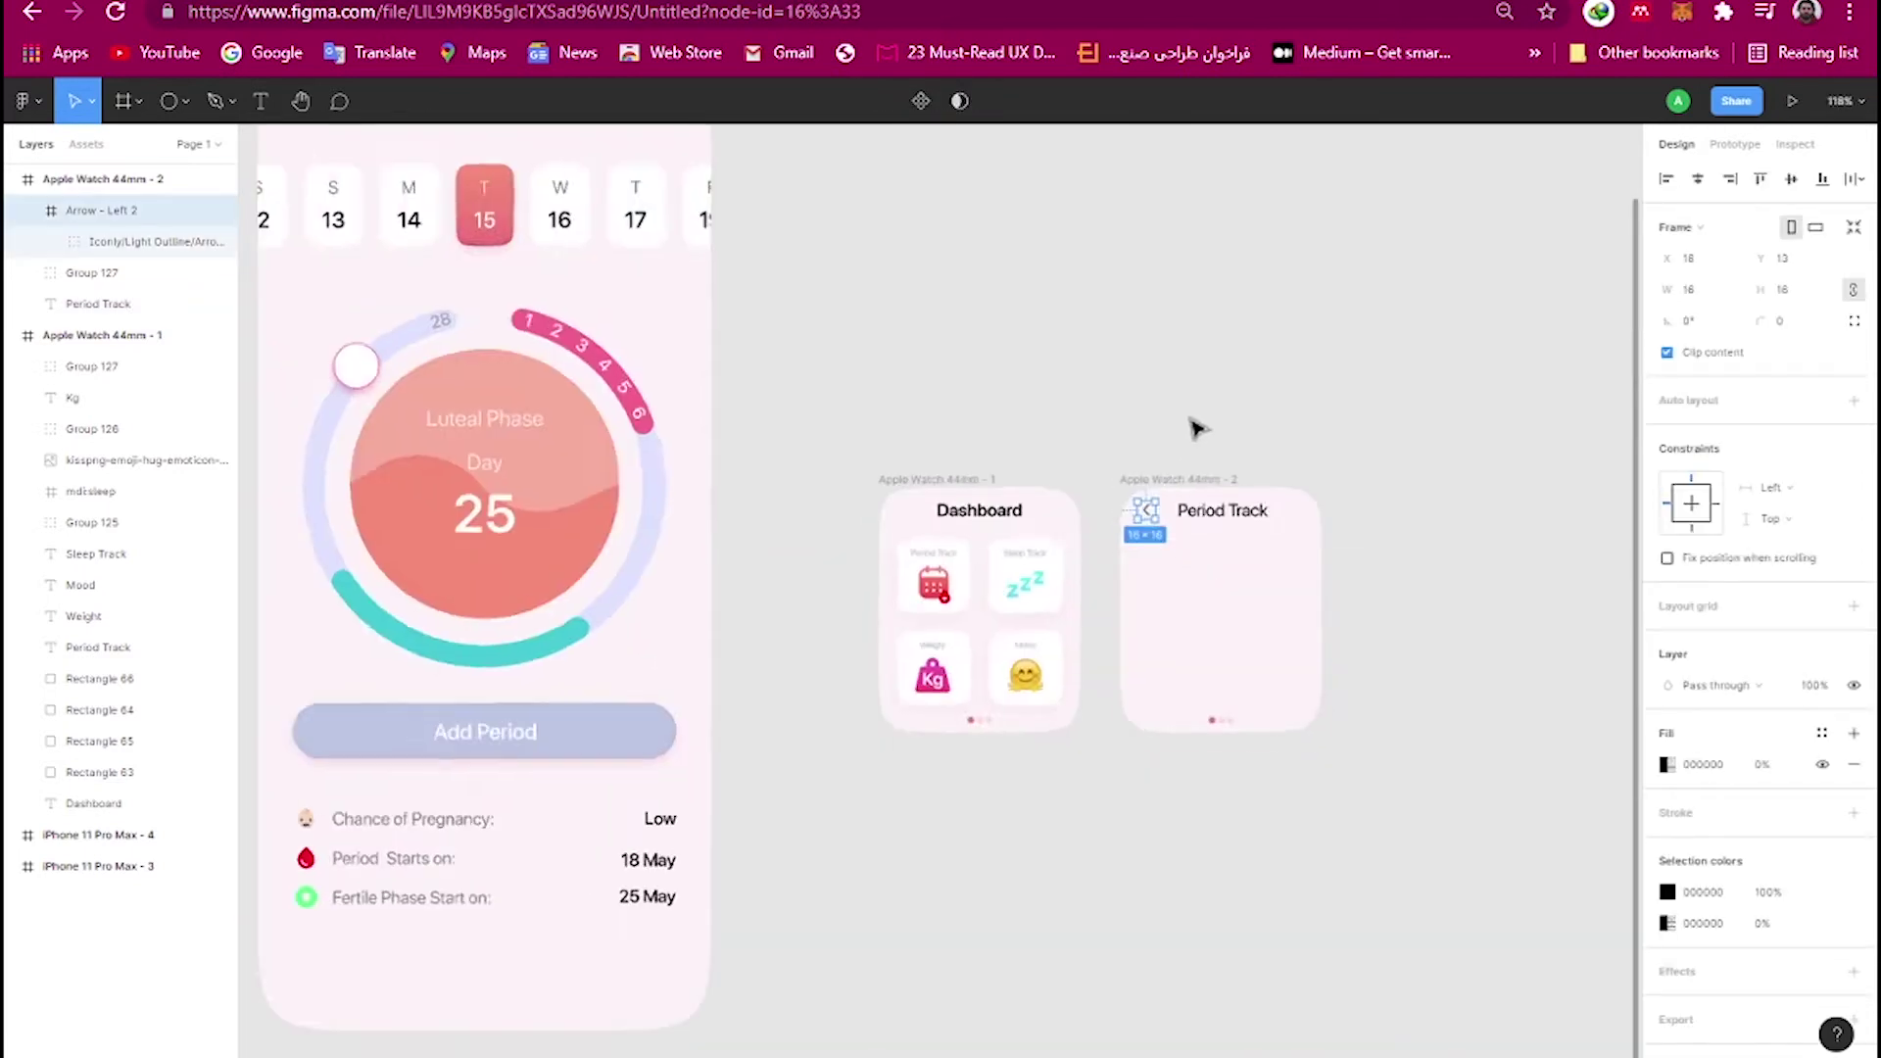
{"action": "scroll", "coordinate": [1196, 419], "scroll_direction": "down", "scroll_amount": 5, "text": "ctrl"}
{"action": "left_click_drag", "start_coordinate": [874, 347], "coordinate": [417, 626]}
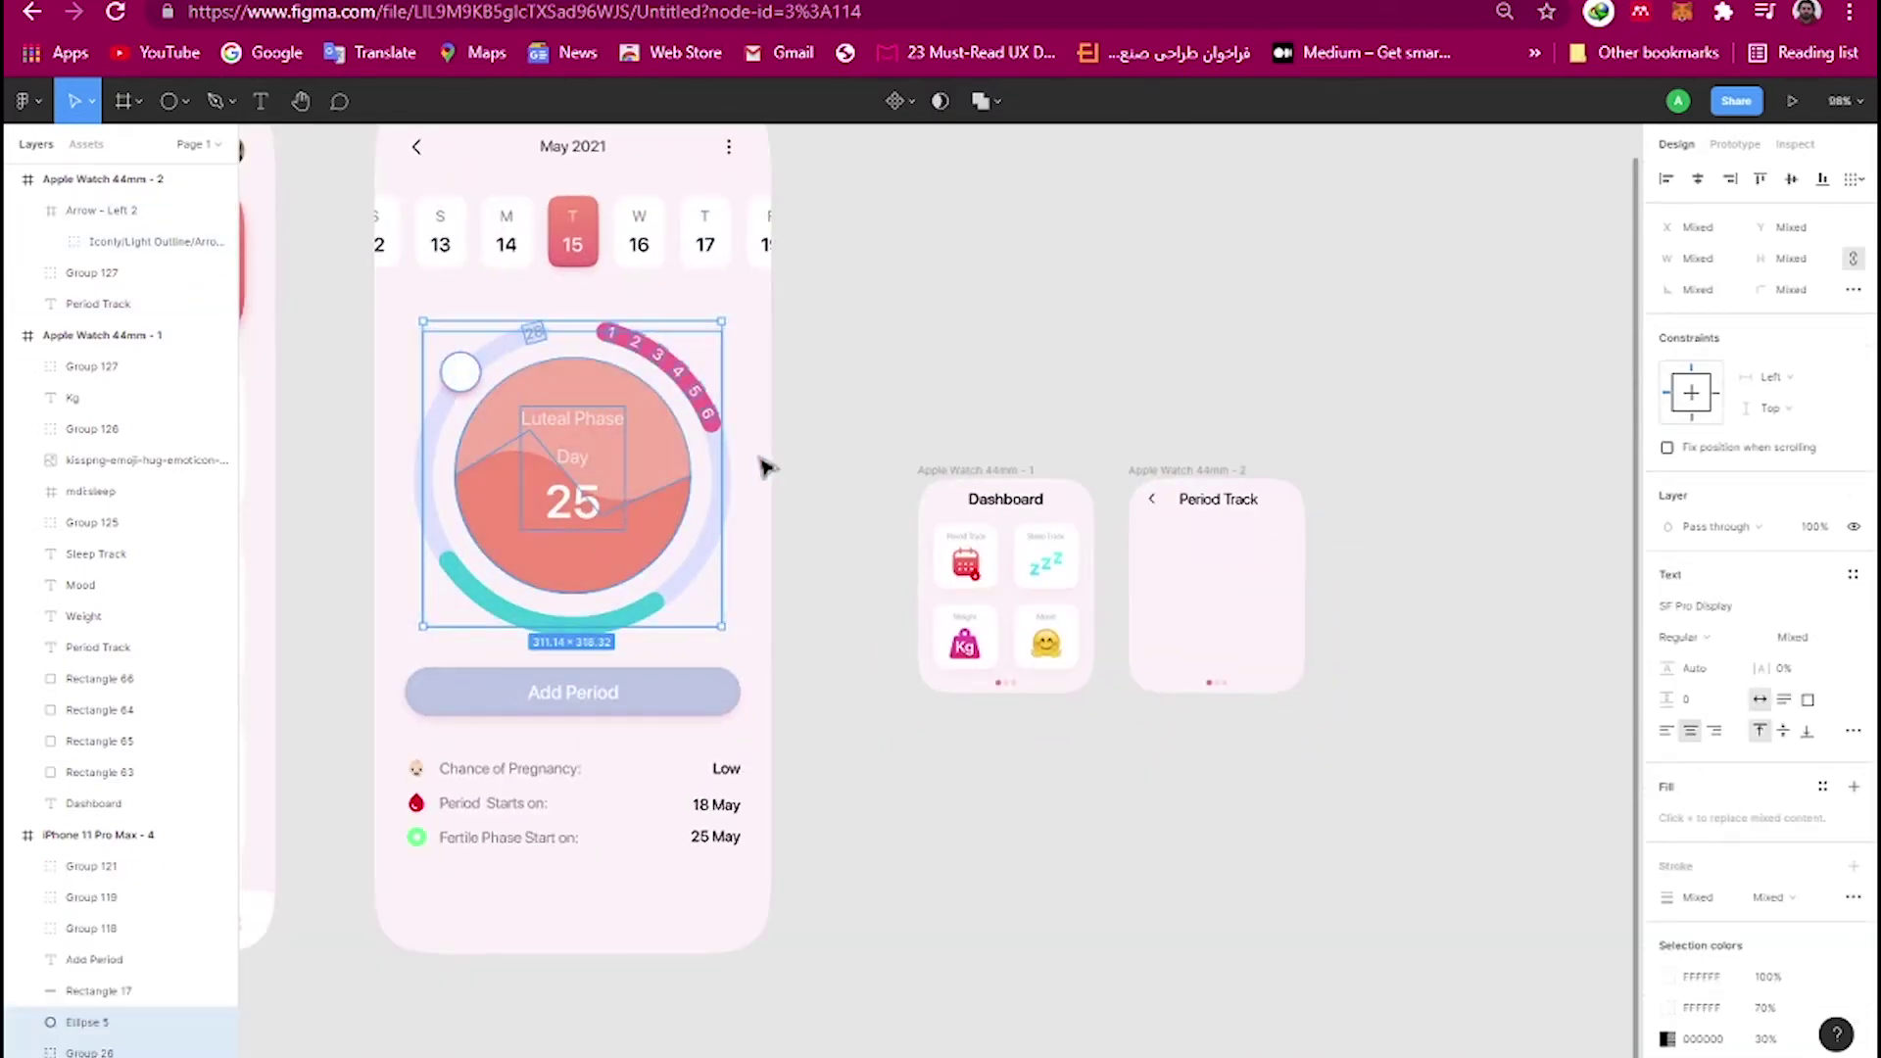
{"action": "scroll", "coordinate": [1041, 294], "scroll_direction": "down", "scroll_amount": 2, "text": "ctrl"}
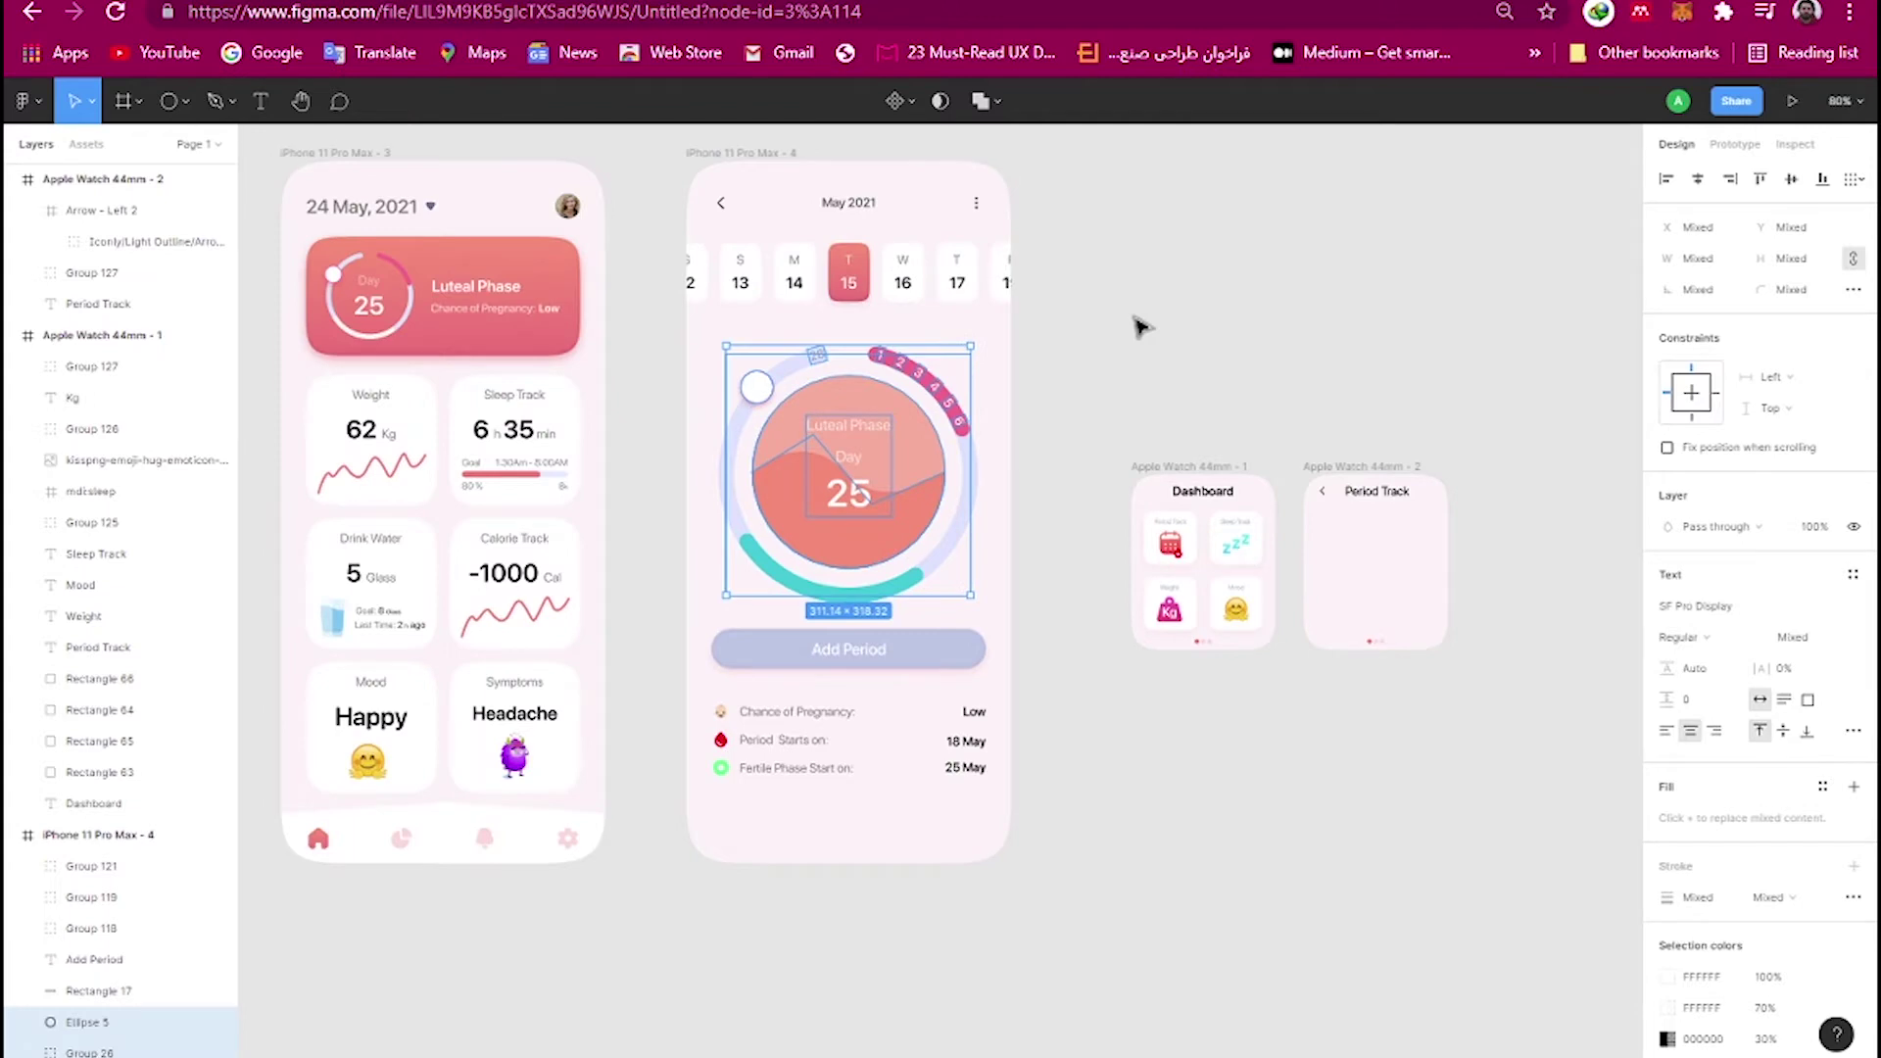
{"action": "left_click_drag", "start_coordinate": [943, 521], "coordinate": [1477, 839]}
{"action": "scroll", "coordinate": [1477, 839], "scroll_direction": "up", "scroll_amount": 2, "text": "ctrl"}
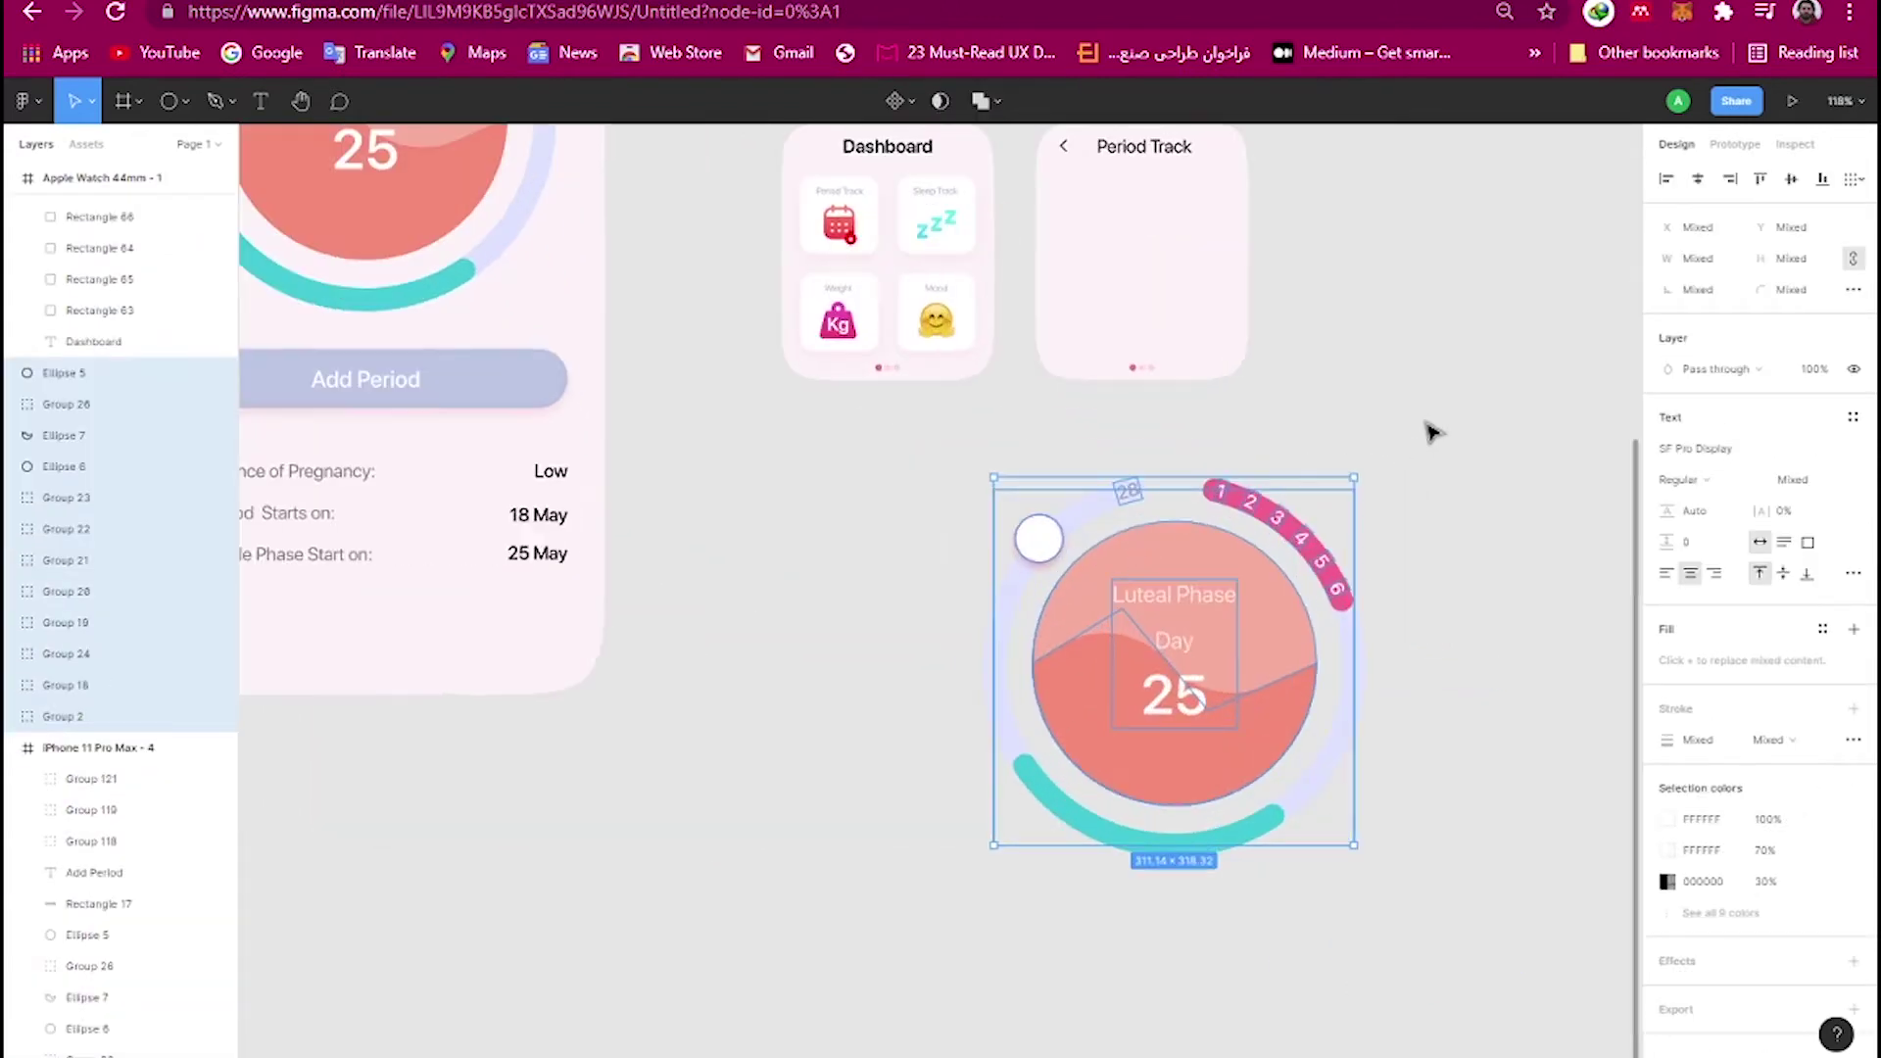
Delete the Luteal Phase text and arc numbers from the copy and group the remaining ring shapes.
{"action": "left_click", "coordinate": [65, 404]}
{"action": "left_click", "coordinate": [64, 685], "text": "shift"}
{"action": "key", "text": "Delete"}
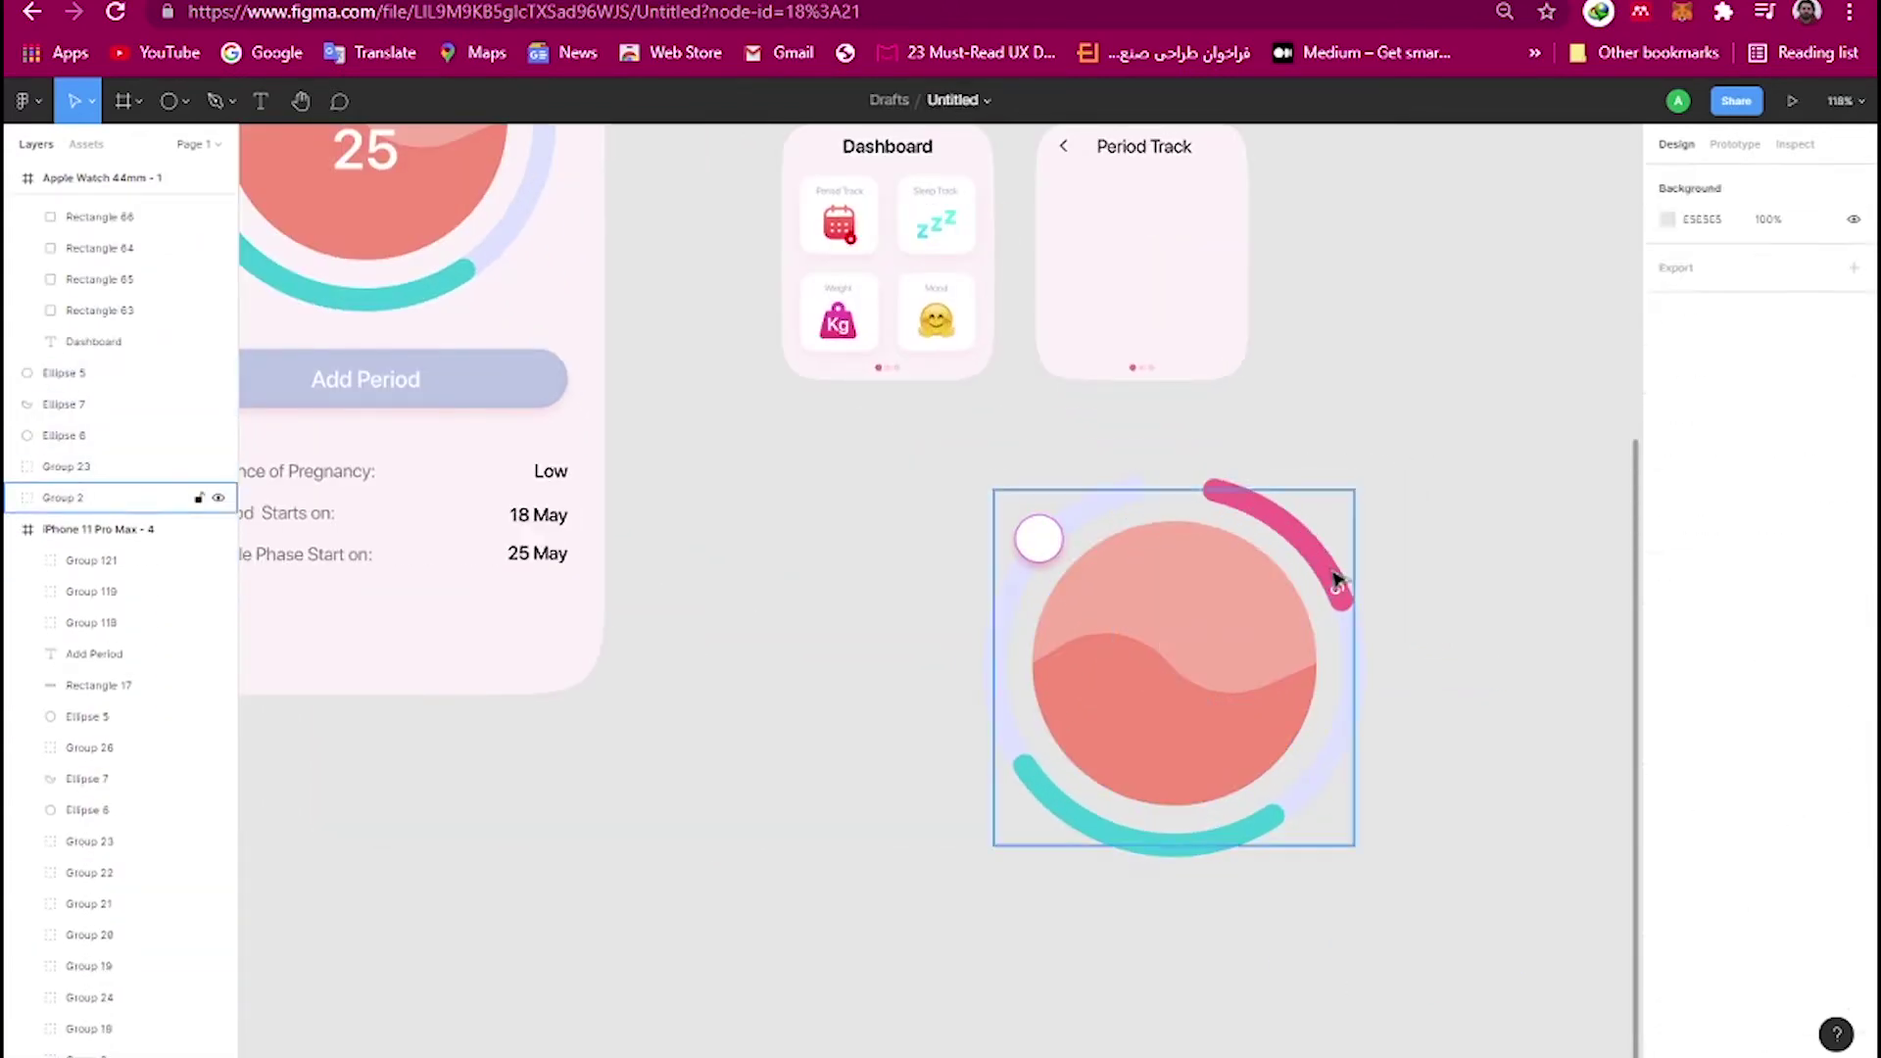
{"action": "left_click", "coordinate": [1336, 580]}
{"action": "key", "text": "ctrl+shift+g"}
{"action": "key", "text": "ctrl+g"}
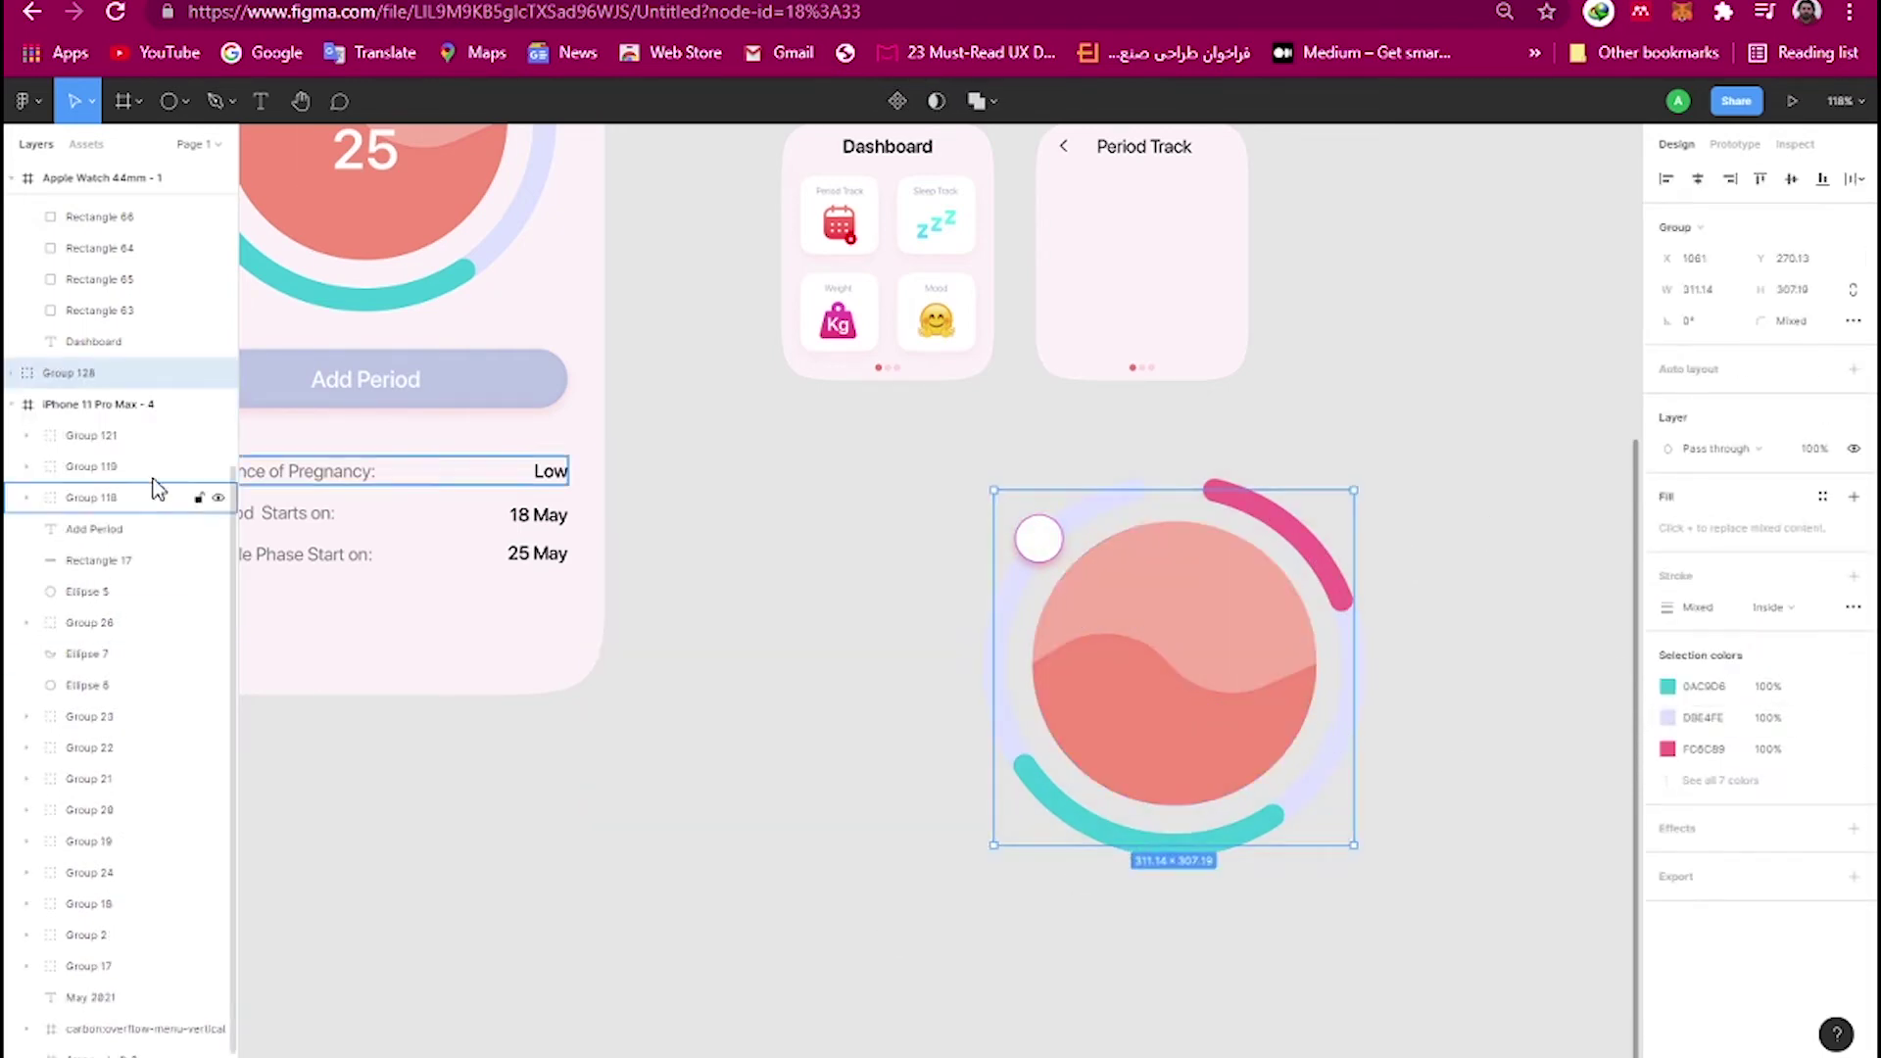
Set the stroke weight of the ring's three ellipse arcs to 6.
{"action": "left_click", "coordinate": [26, 498]}
{"action": "left_click", "coordinate": [110, 529]}
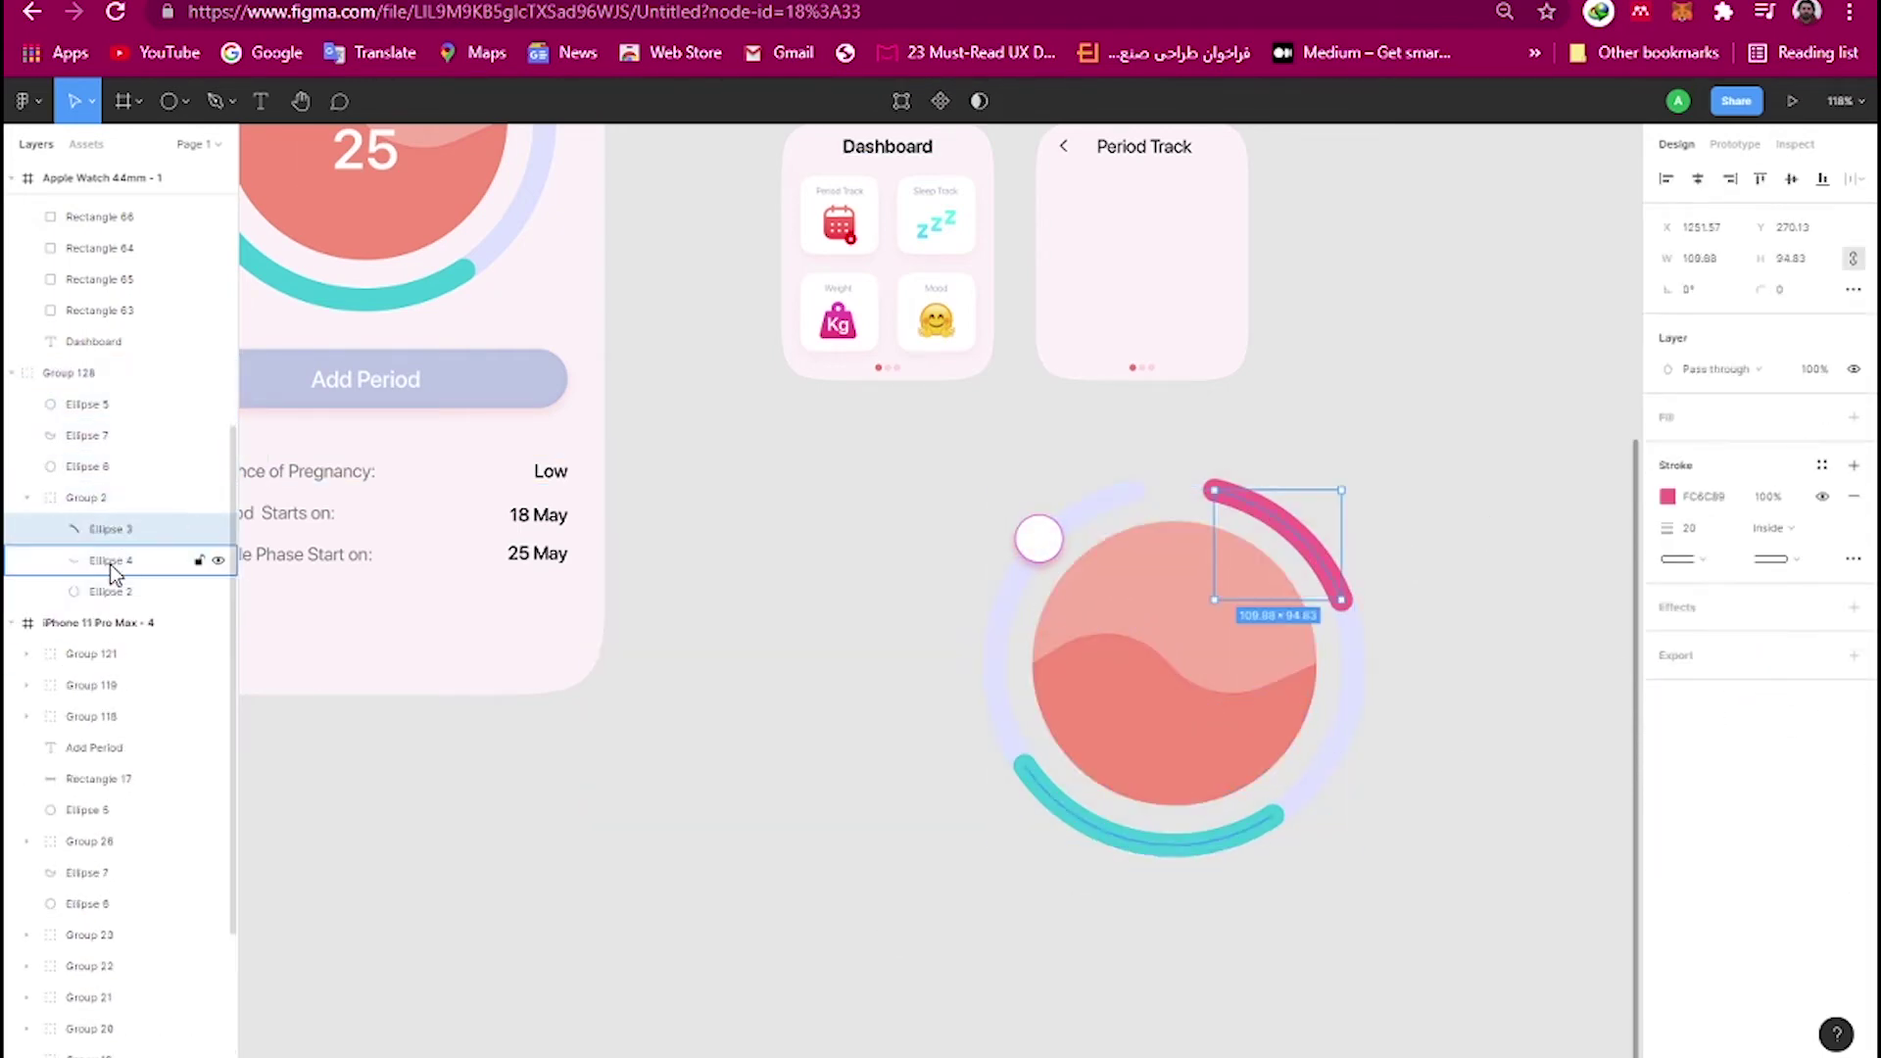
{"action": "left_click", "coordinate": [109, 592]}
{"action": "left_click", "coordinate": [1714, 528]}
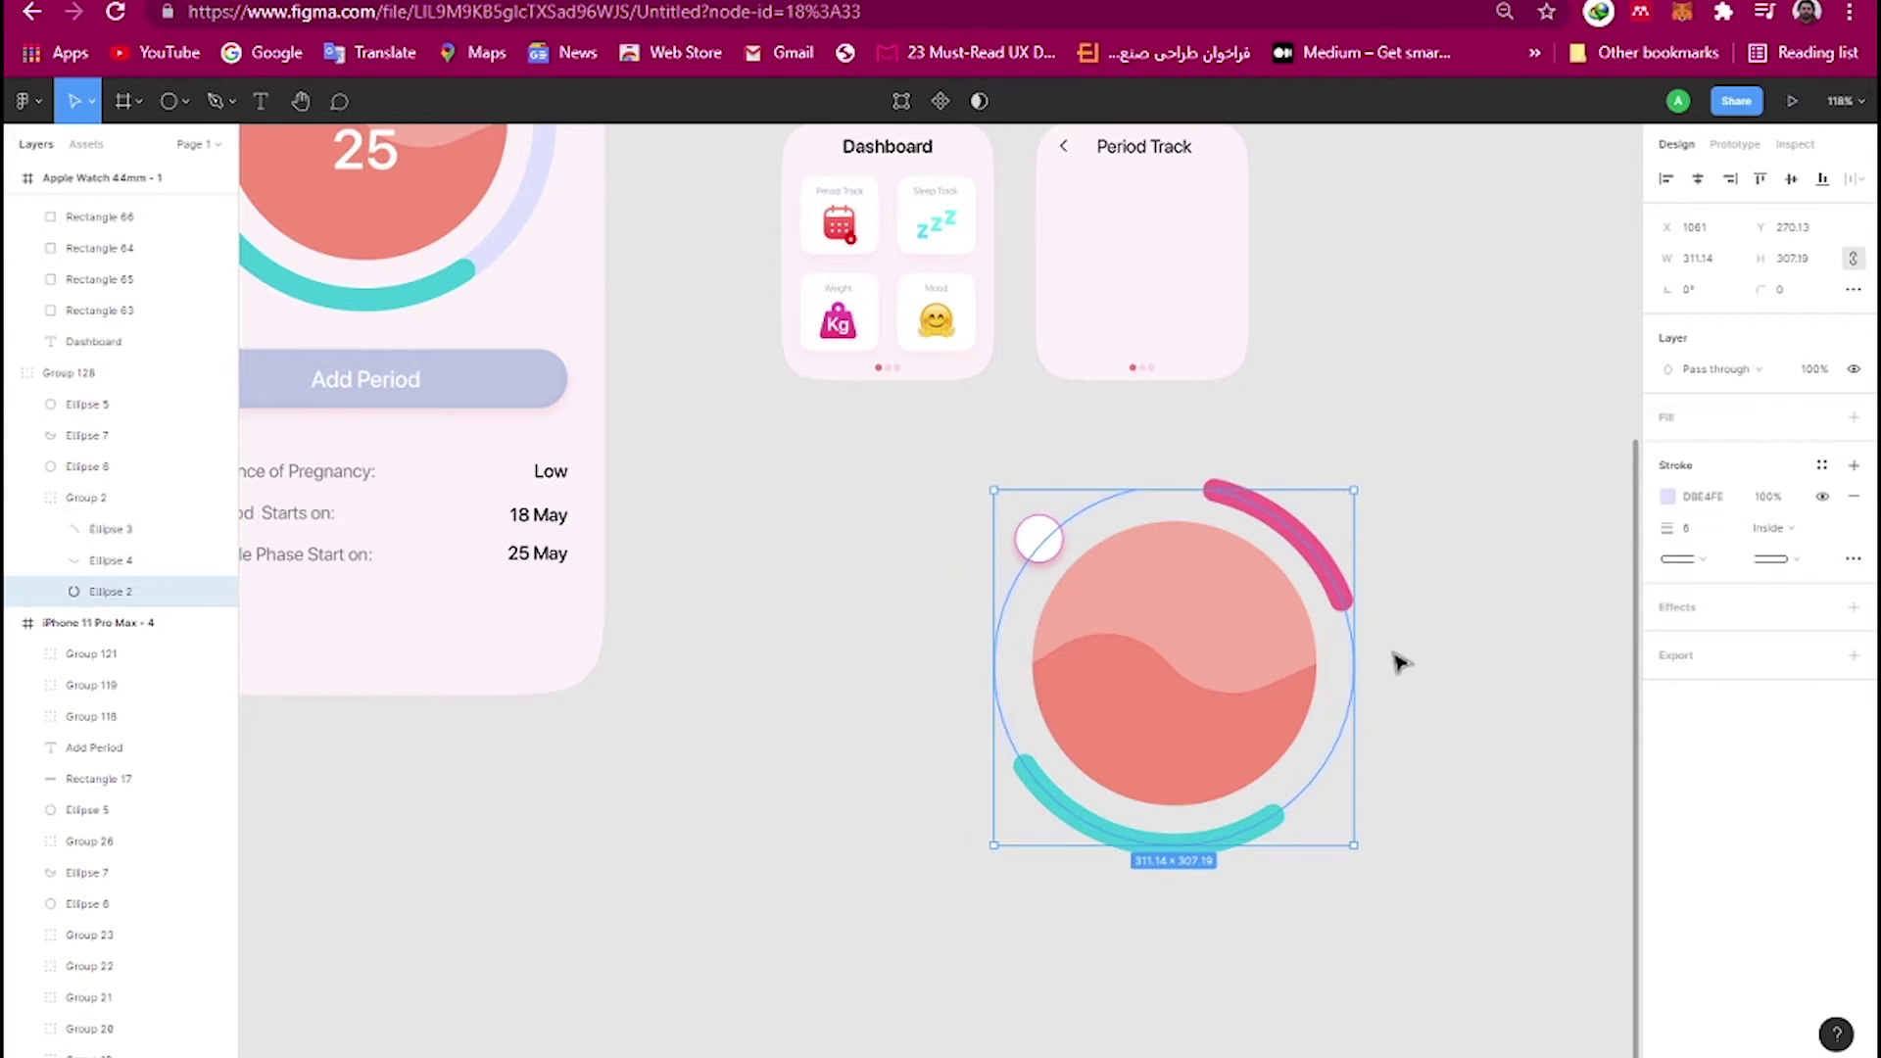
{"action": "scroll", "coordinate": [1399, 662], "scroll_direction": "up", "scroll_amount": 3}
{"action": "key", "text": "ctrl+a"}
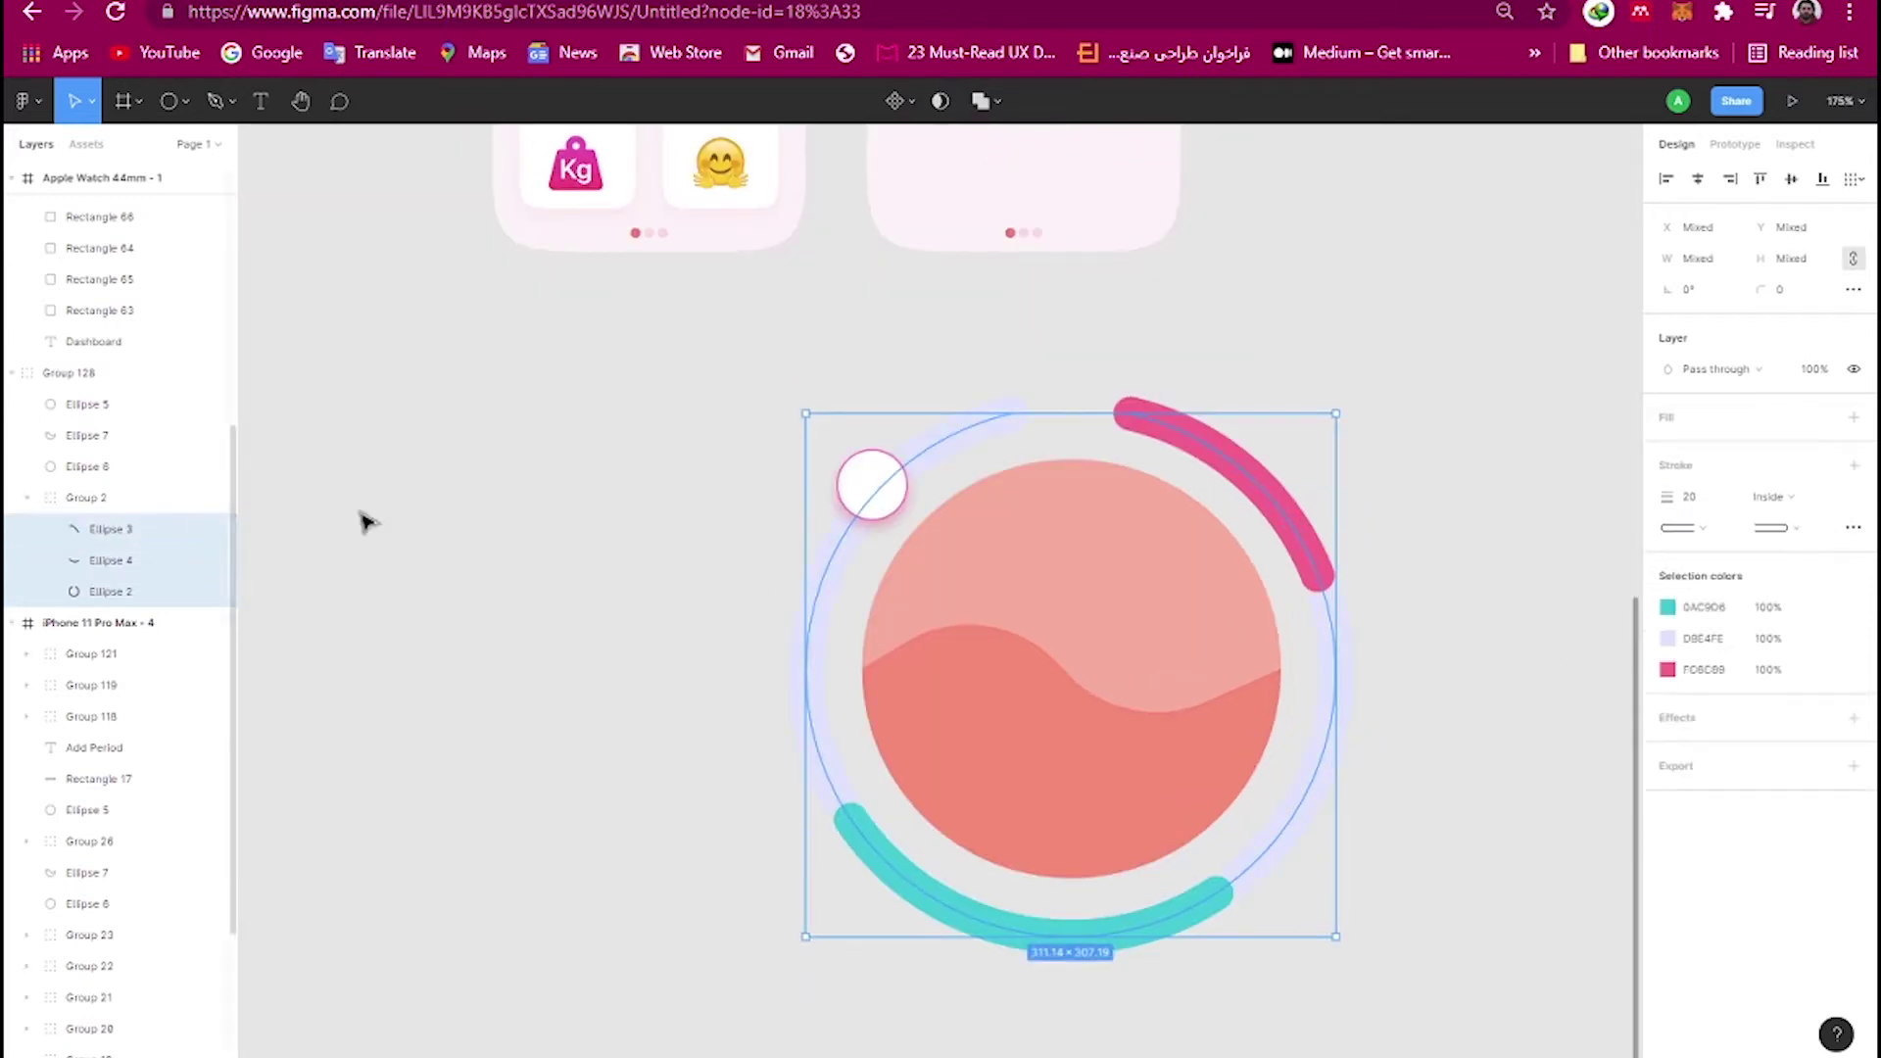
{"action": "left_click", "coordinate": [1686, 497]}
{"action": "type", "text": "6"}
{"action": "key", "text": "Return"}
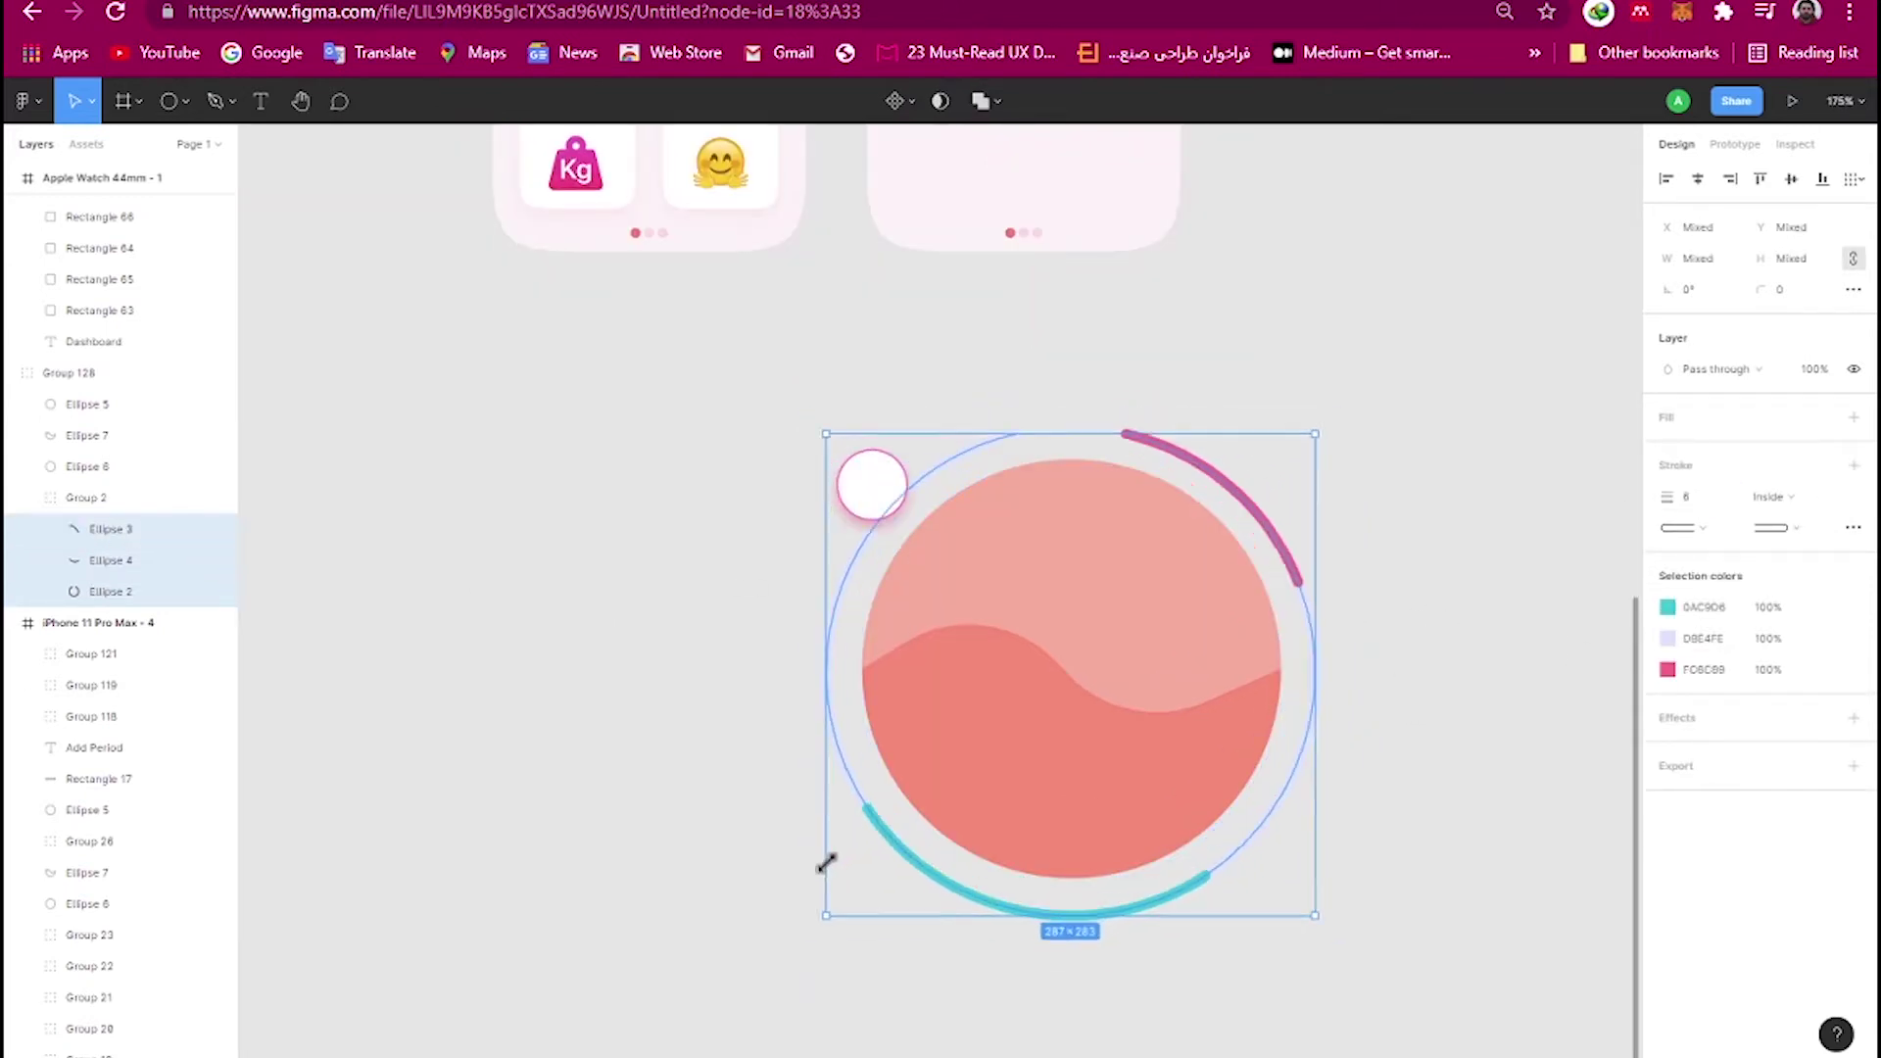
Shrink the ring group to about 126×125 and move it onto the Period Track watch screen.
{"action": "left_click", "coordinate": [399, 587]}
{"action": "left_click", "coordinate": [850, 821]}
{"action": "mouse_move", "coordinate": [810, 931]}
{"action": "left_mouse_down"}
{"action": "mouse_move", "coordinate": [885, 843]}
{"action": "mouse_move", "coordinate": [969, 786]}
{"action": "left_mouse_up"}
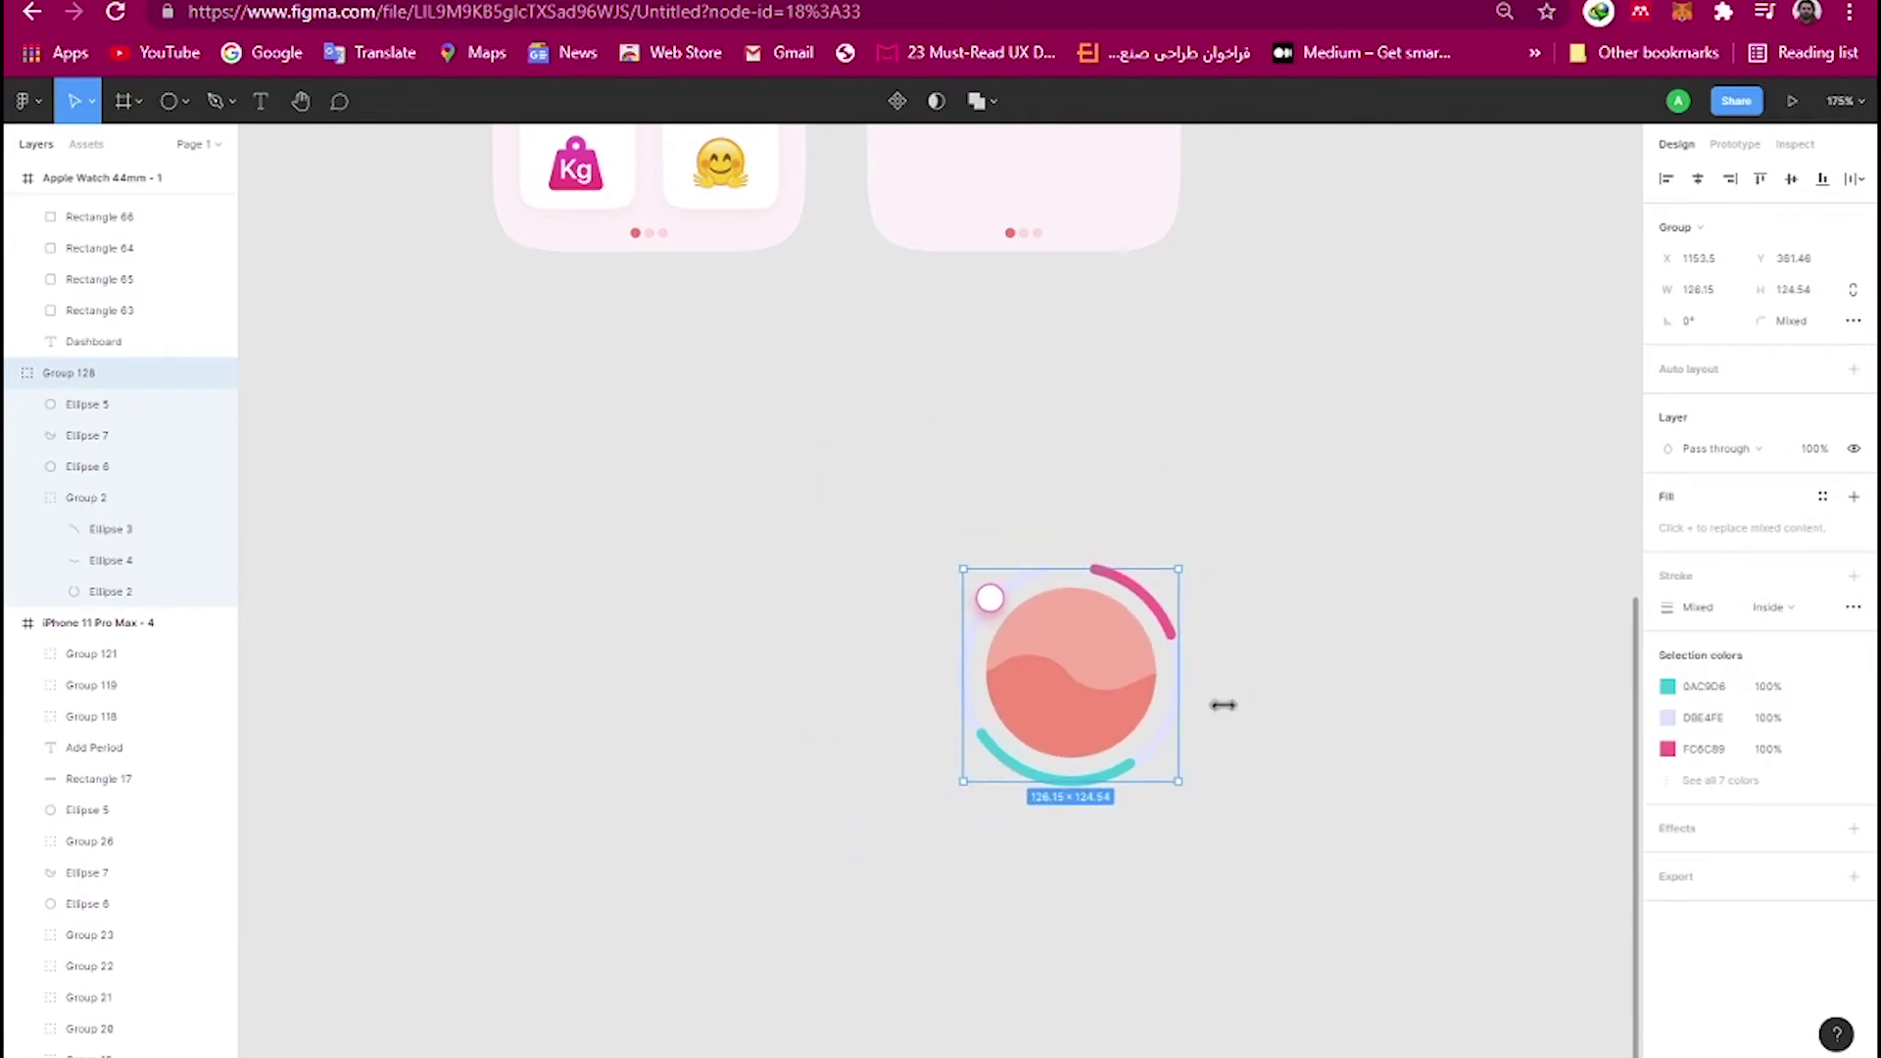
{"action": "scroll", "coordinate": [1235, 725], "scroll_direction": "down", "scroll_amount": 2}
{"action": "left_click_drag", "start_coordinate": [1102, 745], "coordinate": [1087, 350]}
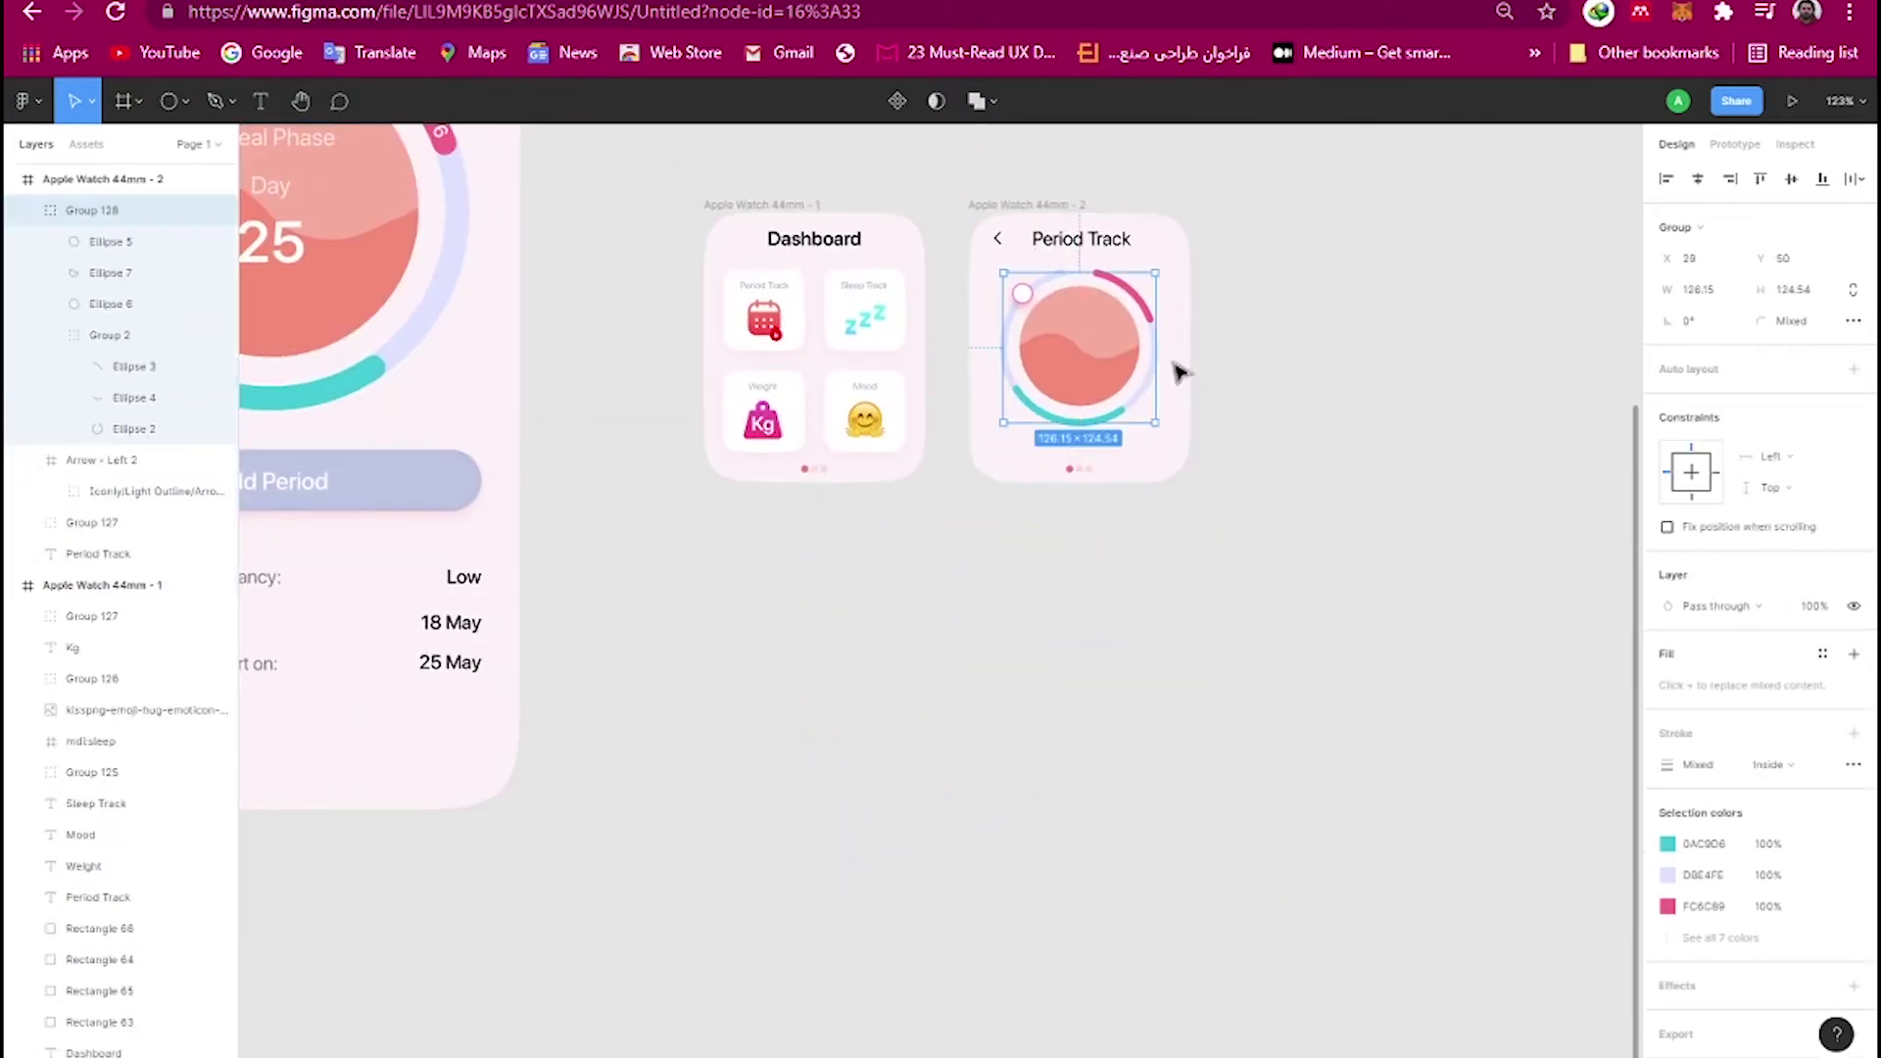
Set the ring's inner arcs in Group 2 to a stroke weight of 8.
{"action": "key", "text": "shift+2"}
{"action": "left_click", "coordinate": [1352, 490]}
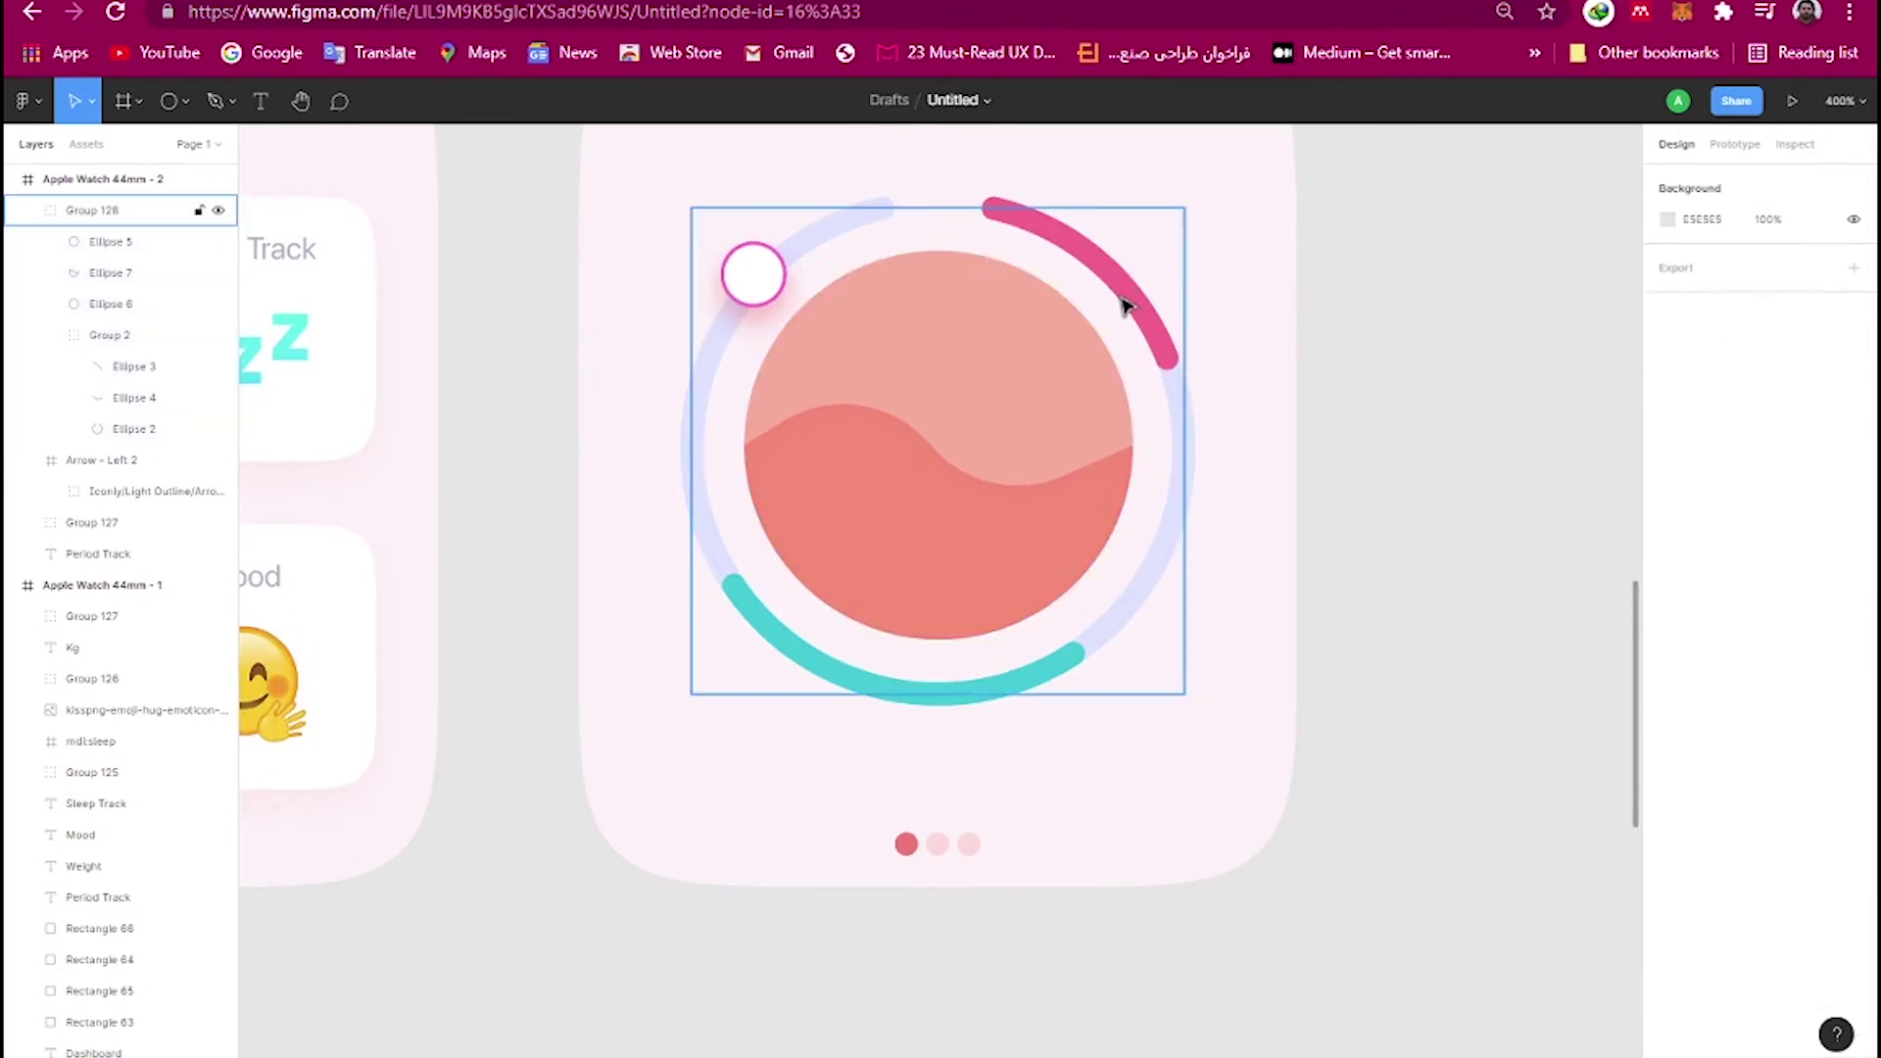
{"action": "double_click", "coordinate": [1124, 294]}
{"action": "left_click", "coordinate": [1693, 703]}
{"action": "type", "text": "8"}
{"action": "key", "text": "Return"}
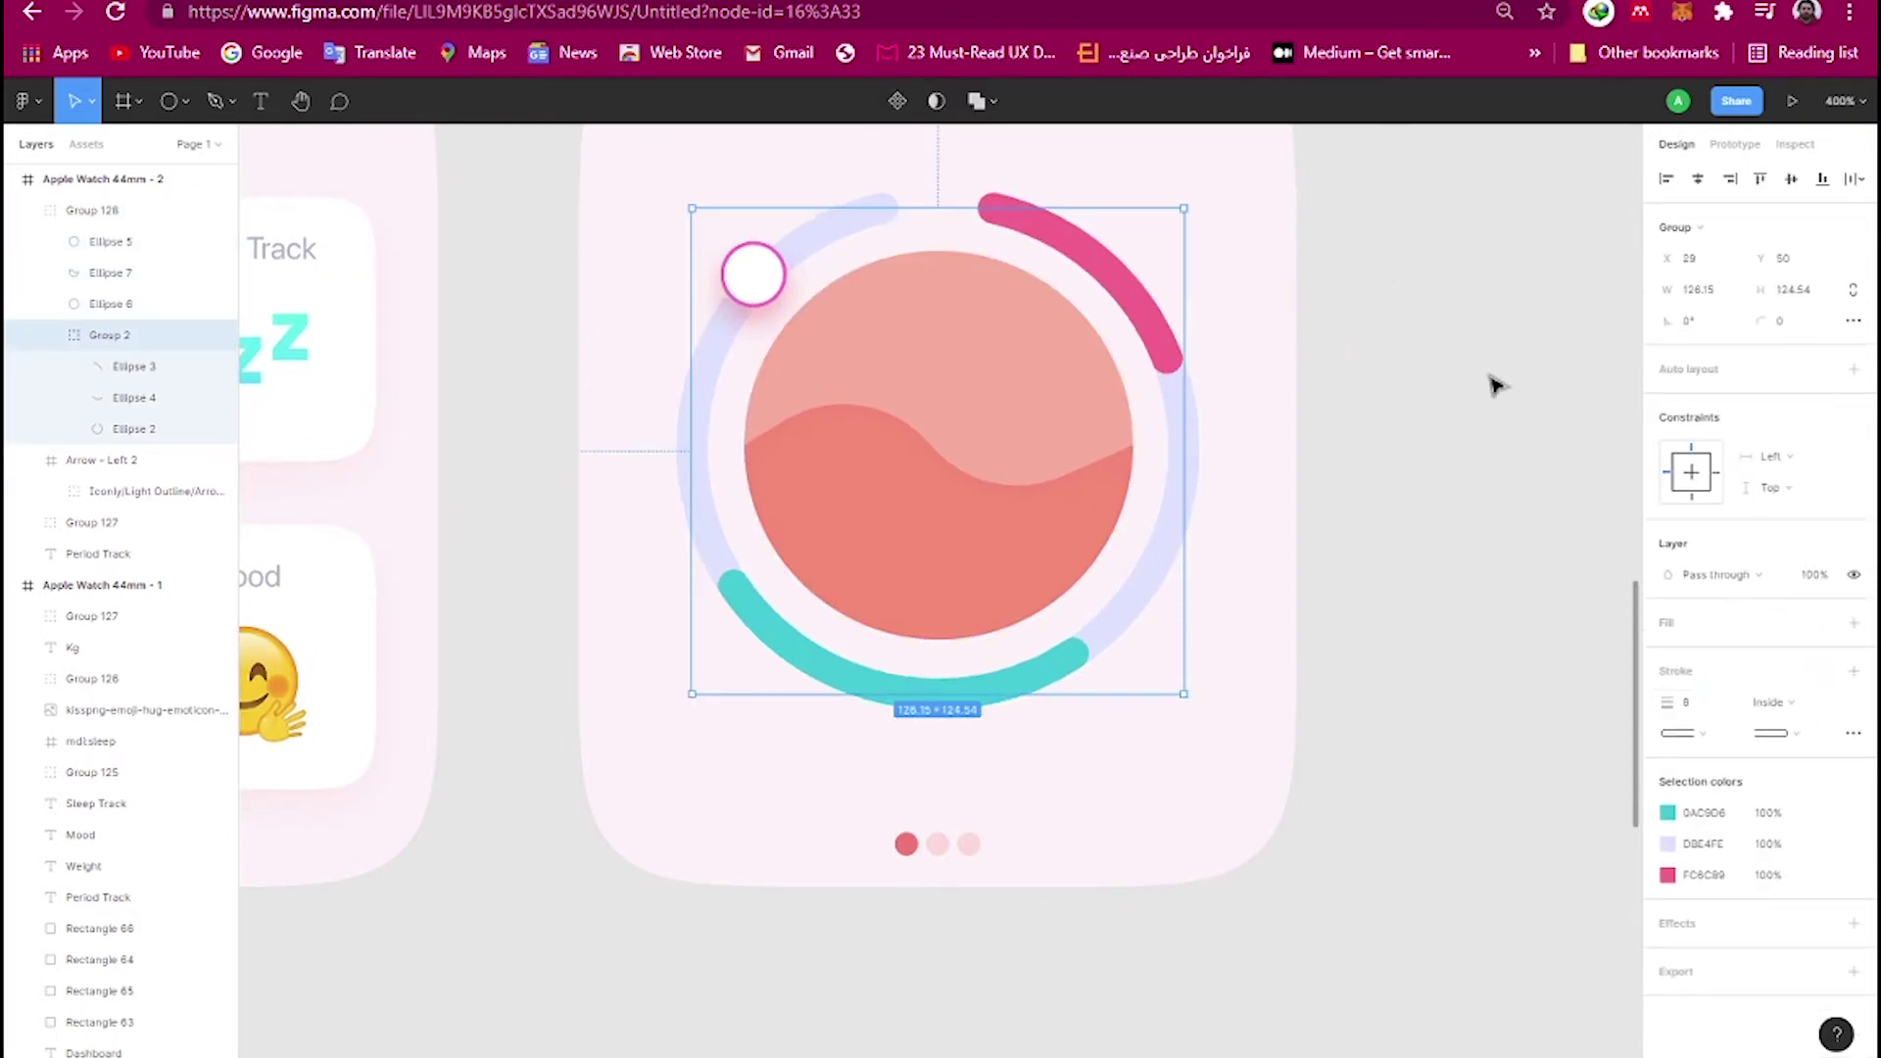
Nudge the ring group up two pixels so it sits just below the Period Track title.
{"action": "scroll", "coordinate": [1166, 386], "scroll_direction": "down", "scroll_amount": 3}
{"action": "left_click", "coordinate": [1126, 303]}
{"action": "key", "text": "Up"}
{"action": "key", "text": "Up"}
{"action": "key", "text": "Up"}
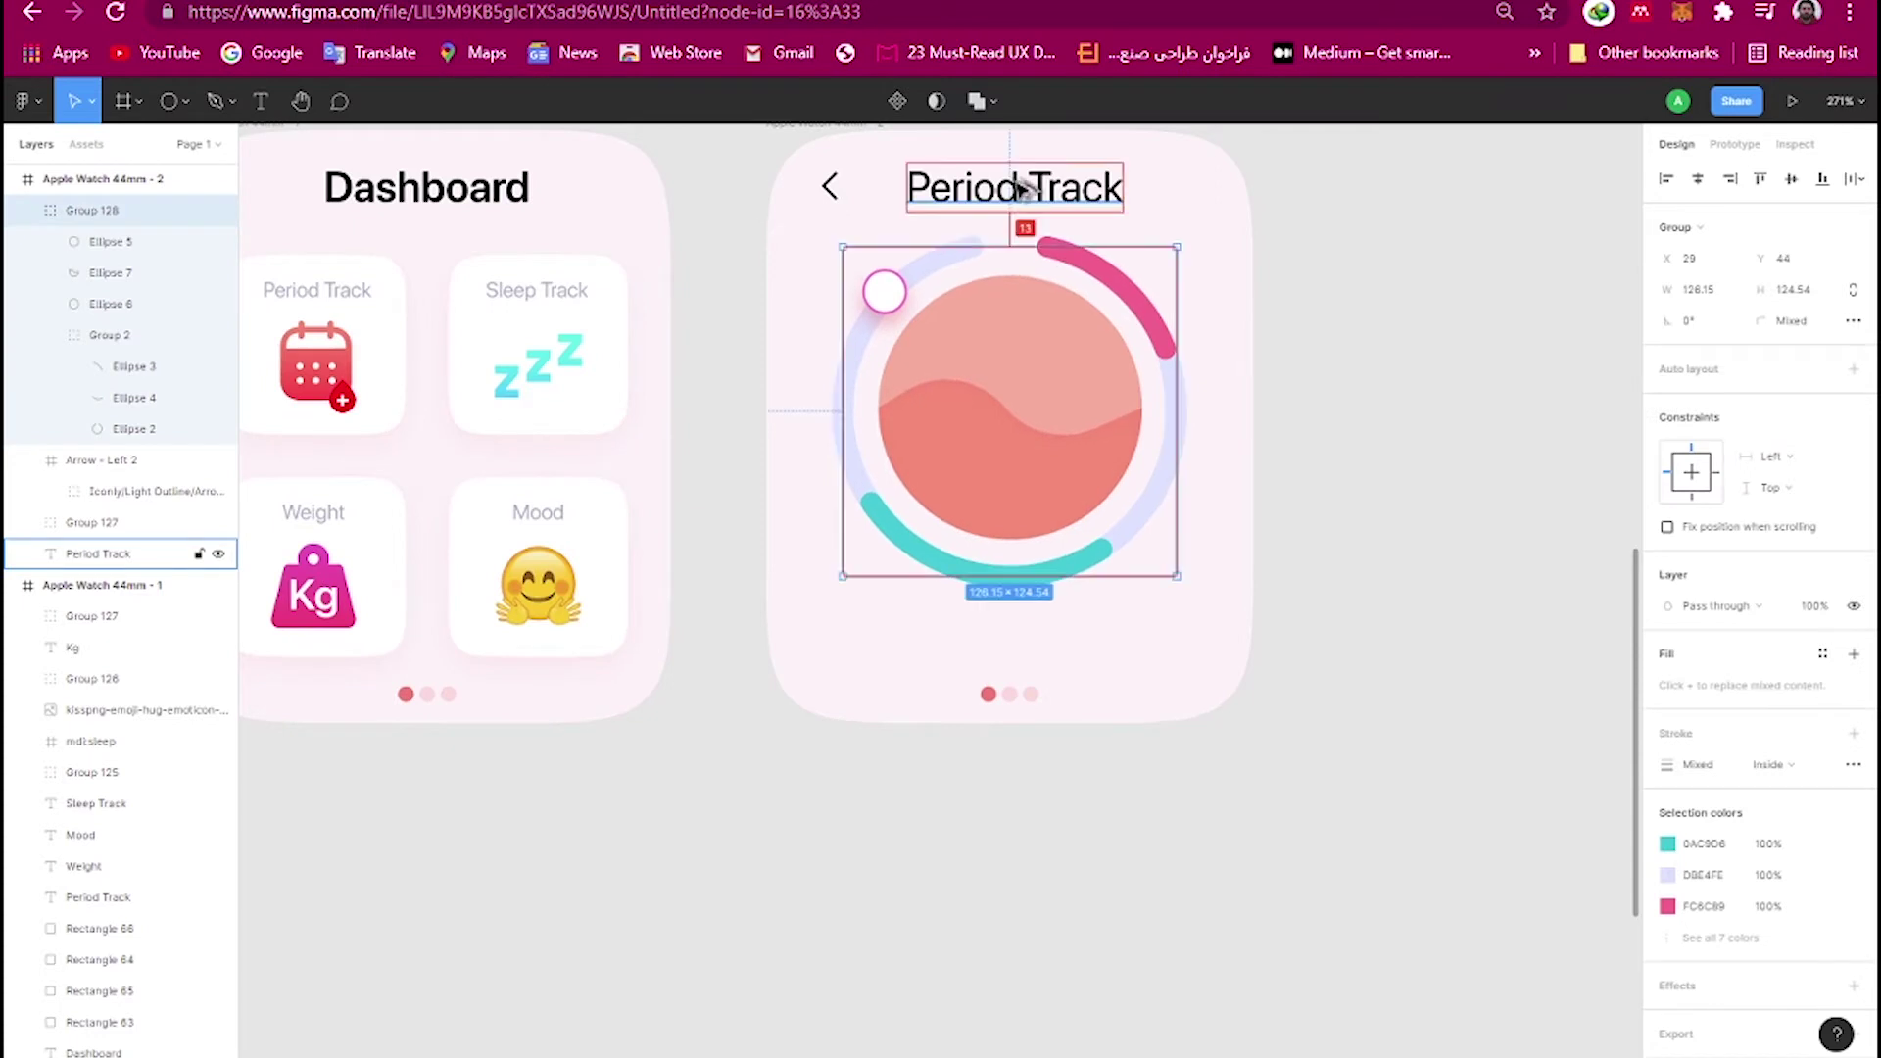
{"action": "key", "text": "Up"}
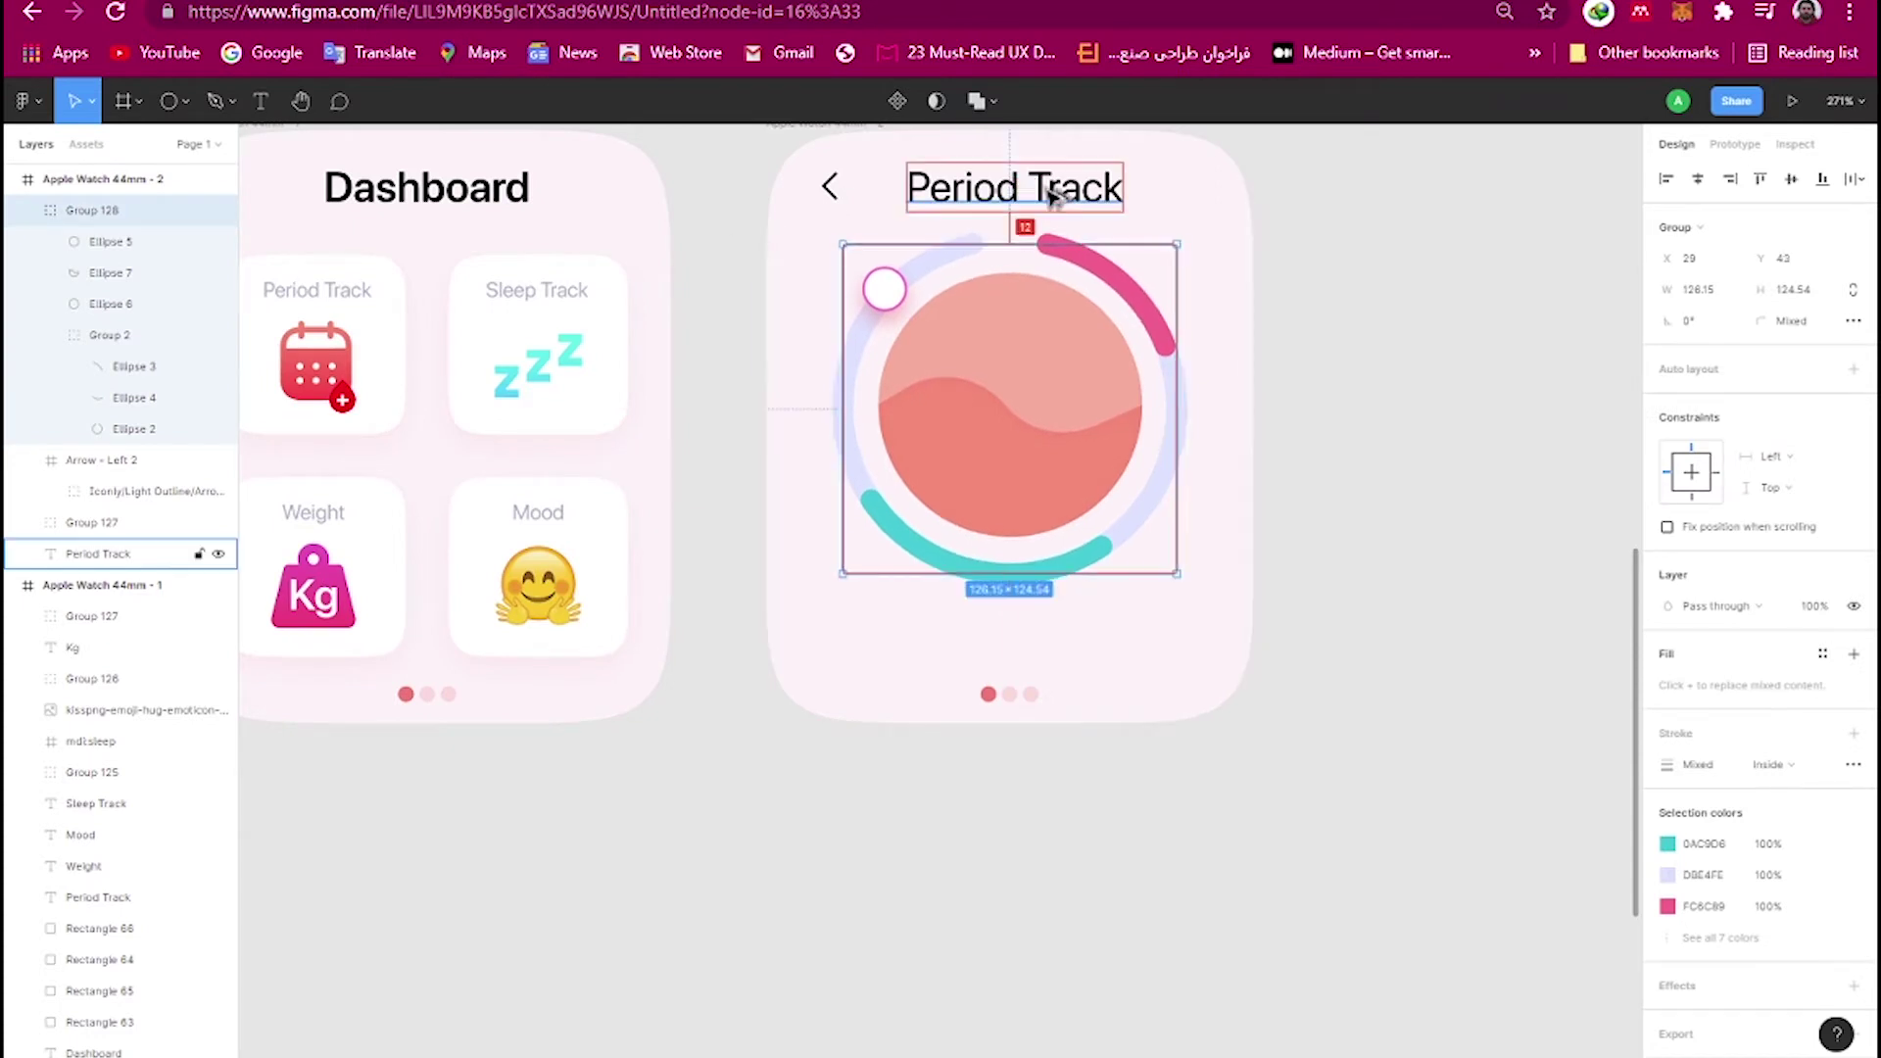
{"action": "left_click", "coordinate": [1322, 292]}
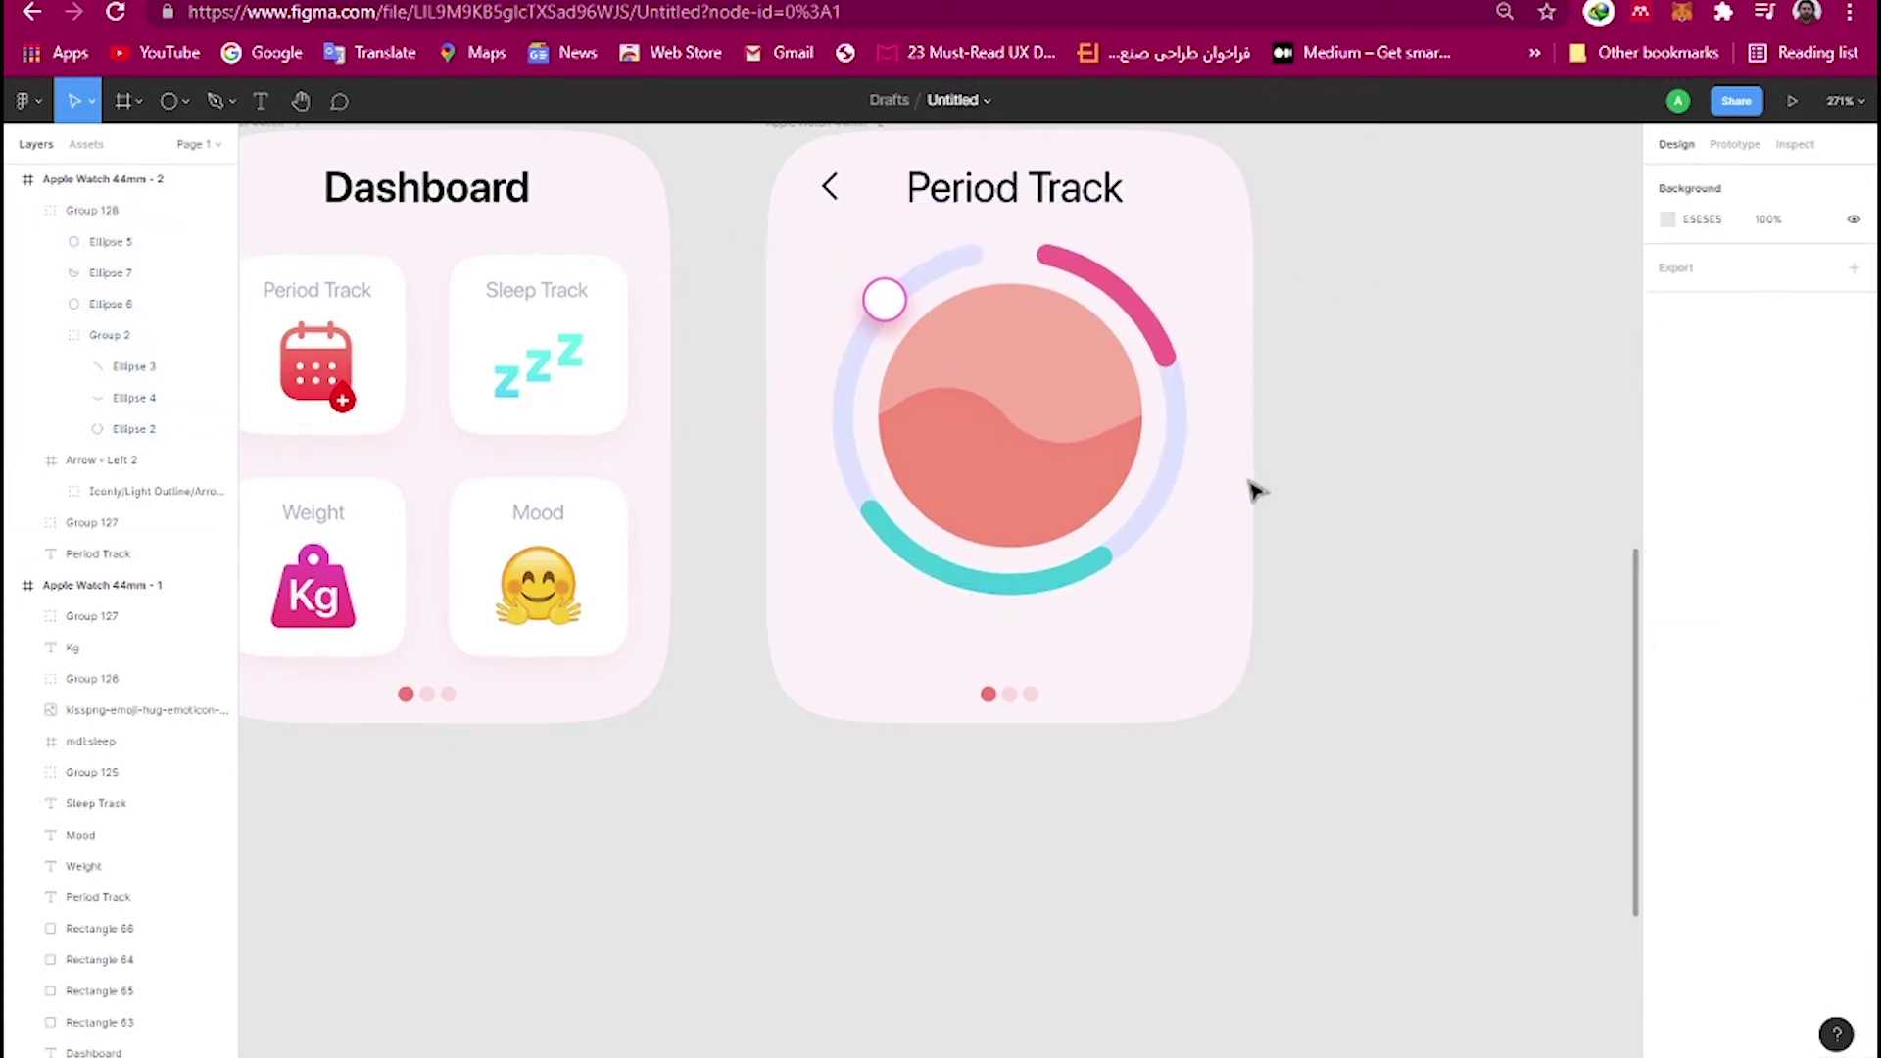
{"action": "left_click", "coordinate": [1012, 525]}
Copy the Luteal Phase text group below the watches and make the Luteal Phase text smaller.
{"action": "left_click_drag", "start_coordinate": [421, 392], "coordinate": [1049, 827]}
{"action": "scroll", "coordinate": [1049, 826], "scroll_direction": "up", "scroll_amount": 2}
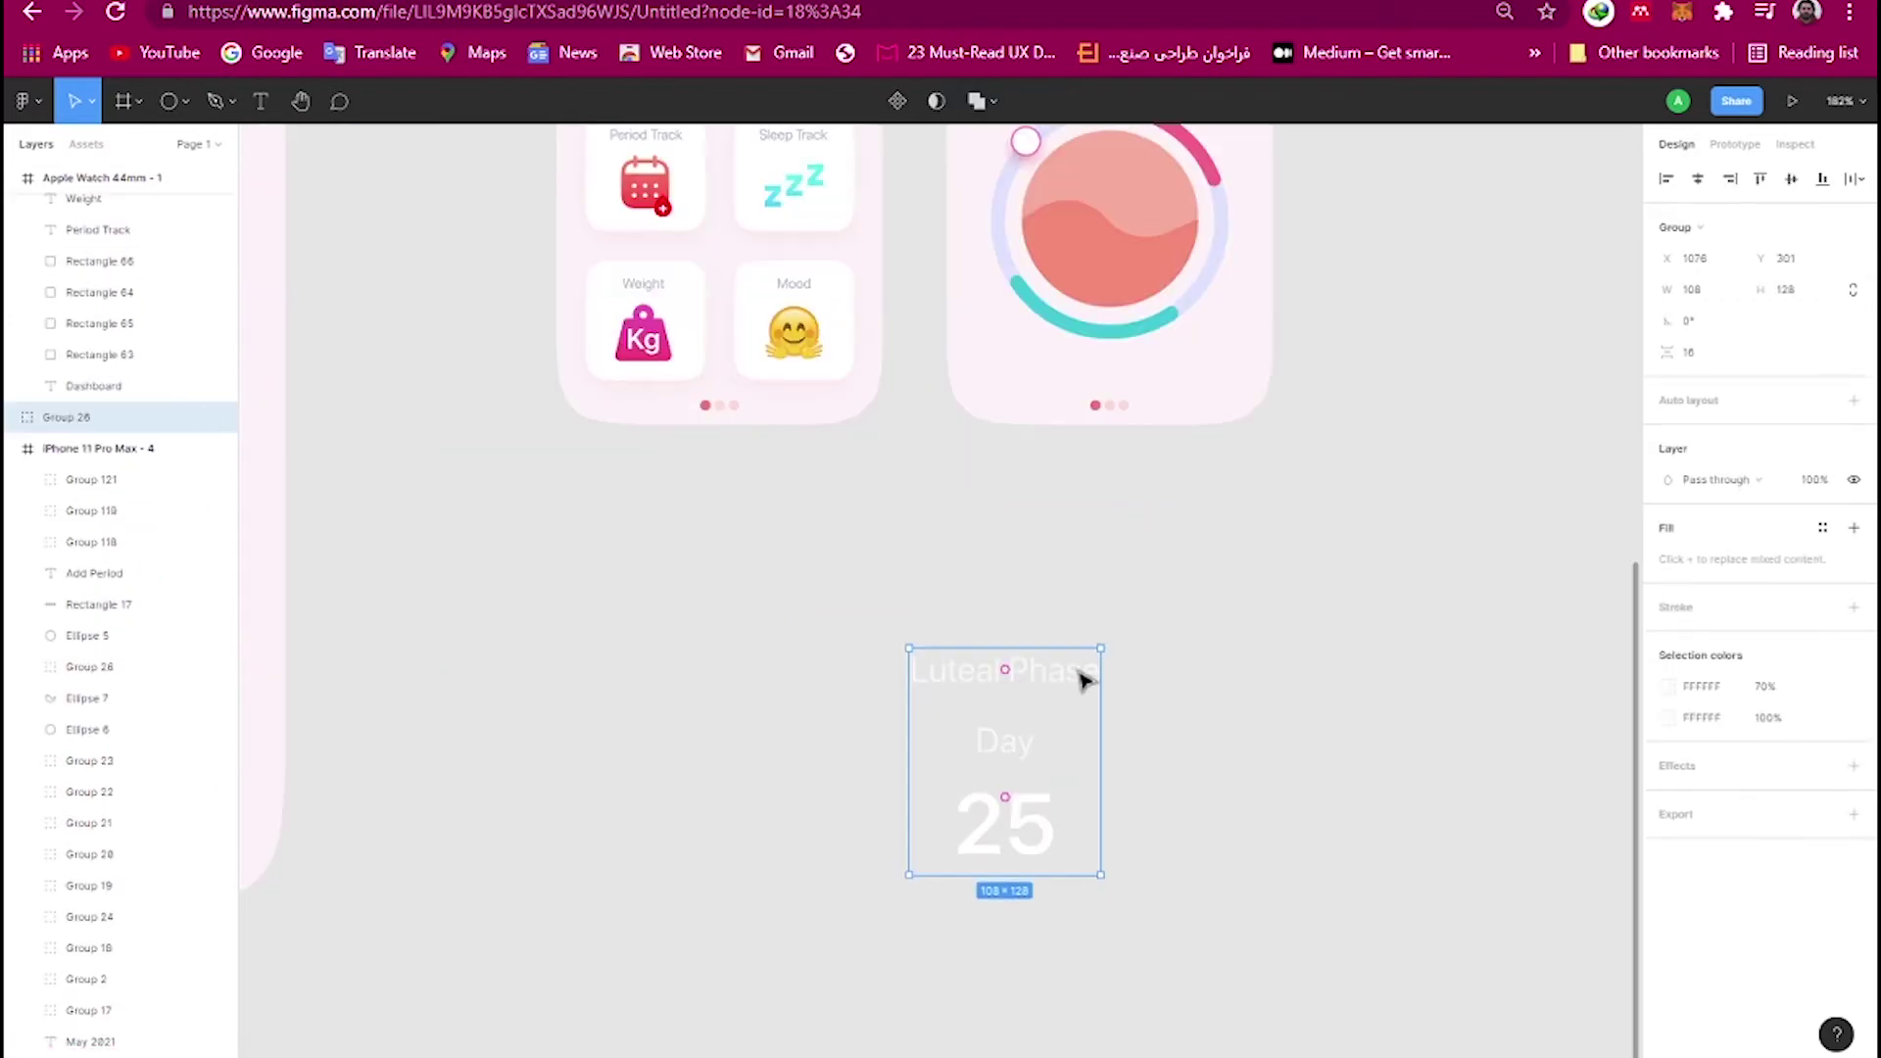
{"action": "double_click", "coordinate": [1083, 680]}
{"action": "double_click", "coordinate": [1046, 671]}
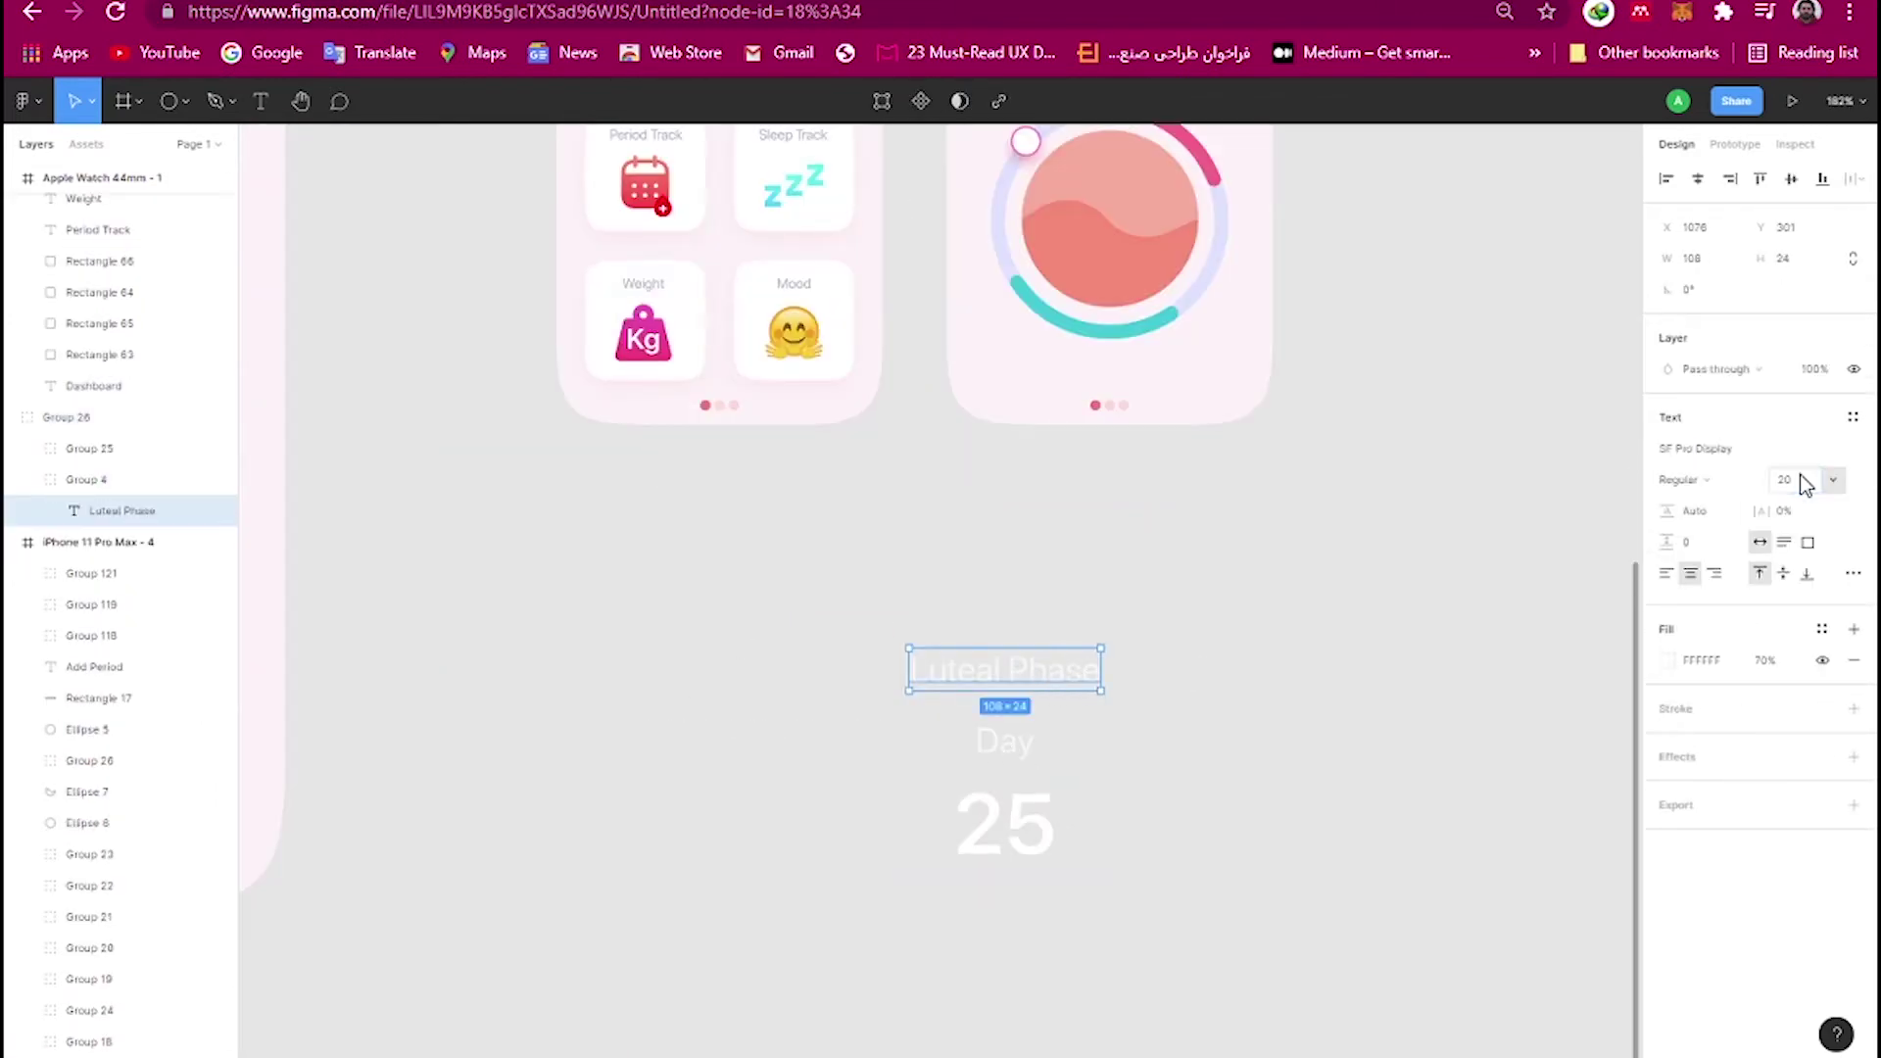
{"action": "type", "text": "2"}
{"action": "key", "text": "Return"}
Delete the separate word Day and set the 25 text to font size 12.
{"action": "left_click", "coordinate": [1004, 823]}
{"action": "double_click", "coordinate": [1004, 823]}
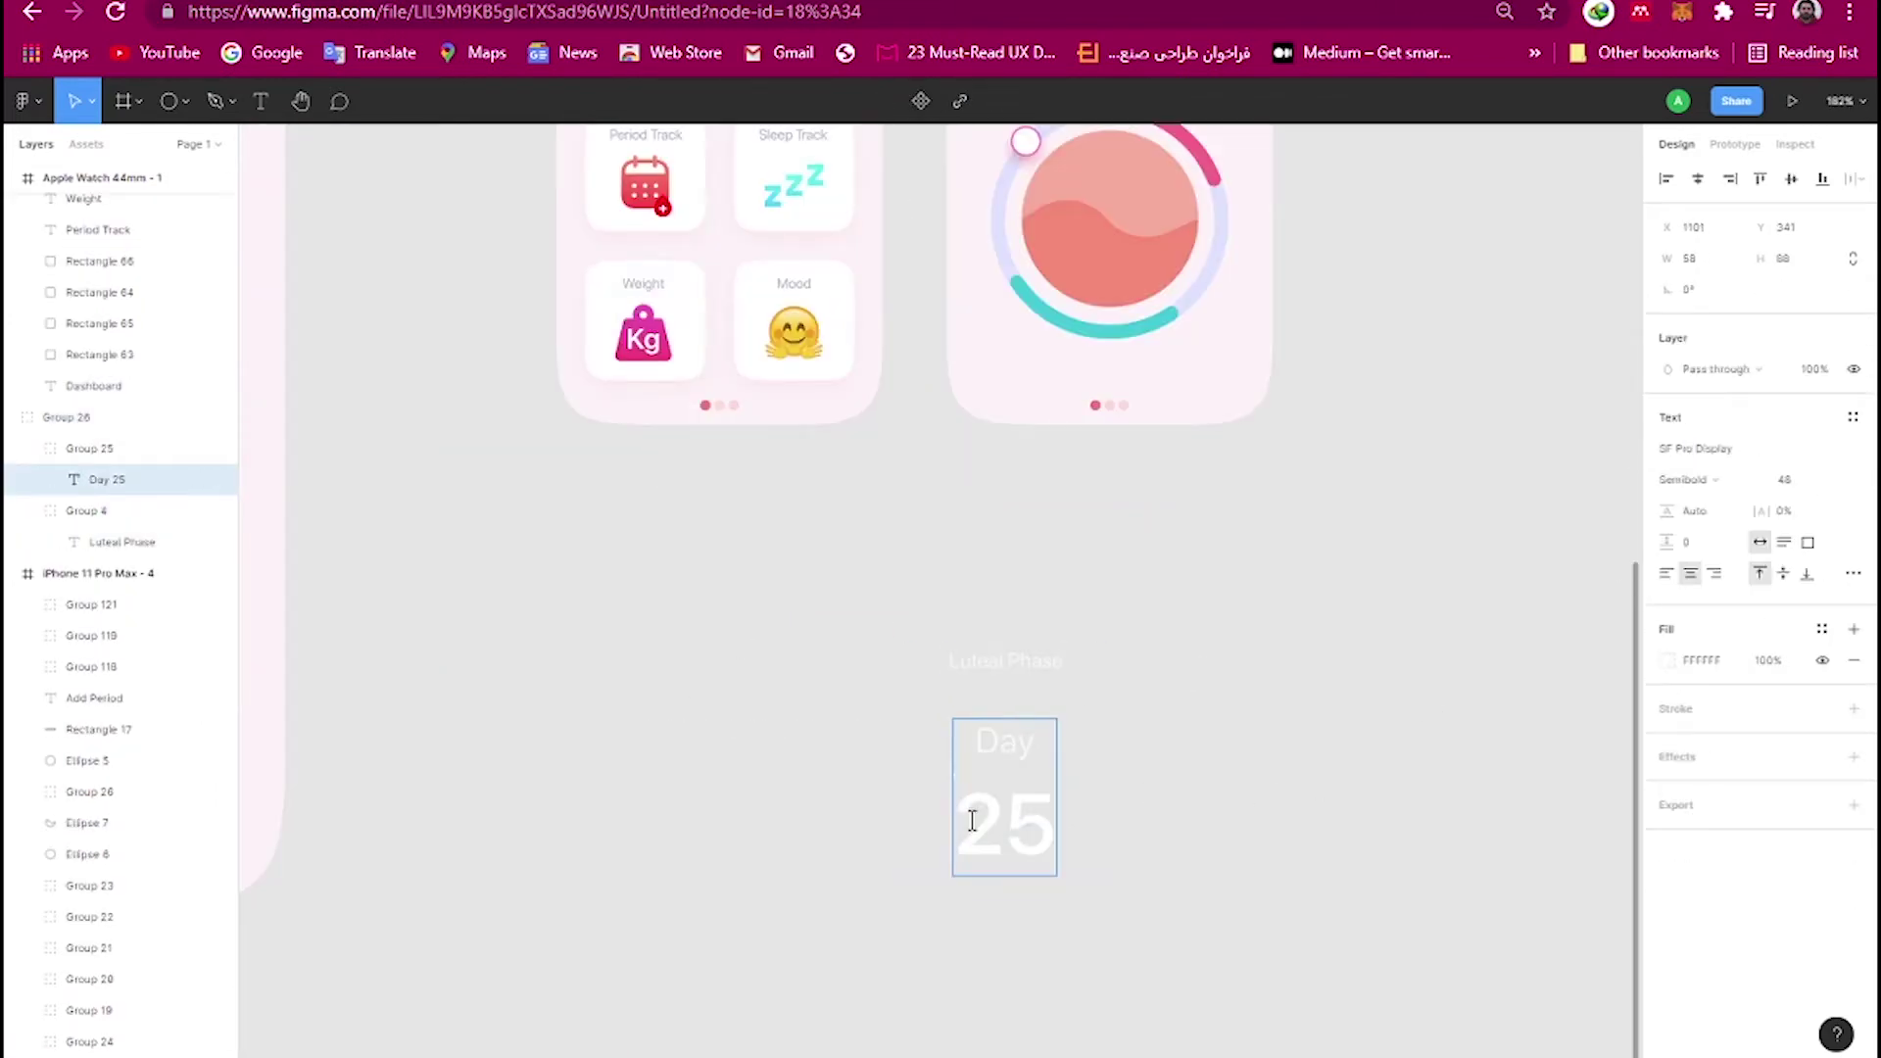
{"action": "left_click", "coordinate": [987, 811]}
{"action": "key", "text": "BackSpace"}
{"action": "double_click", "coordinate": [957, 789]}
{"action": "key", "text": "BackSpace"}
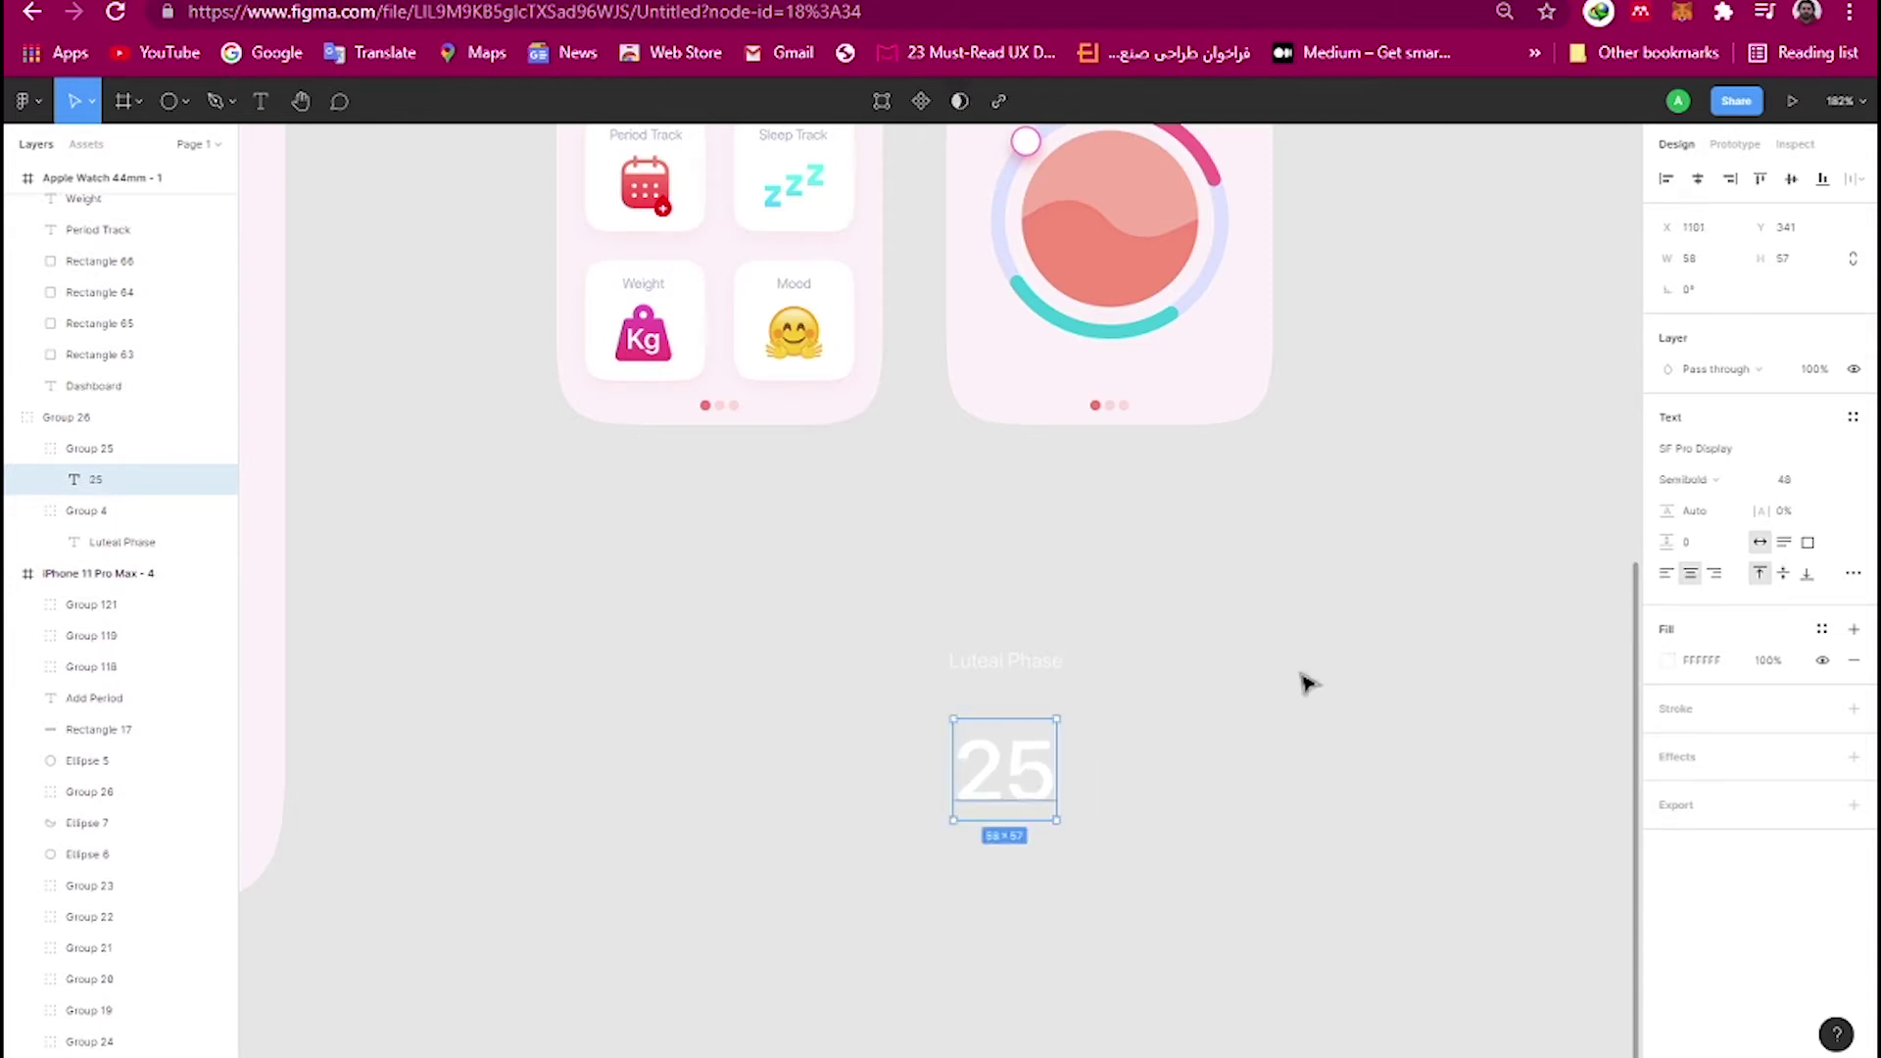
{"action": "type", "text": "2"}
{"action": "key", "text": "Return"}
Make the Day 25 text font size 14 with Medium weight.
{"action": "scroll", "coordinate": [968, 744], "scroll_direction": "up", "scroll_amount": 3}
{"action": "type", "text": "Day"}
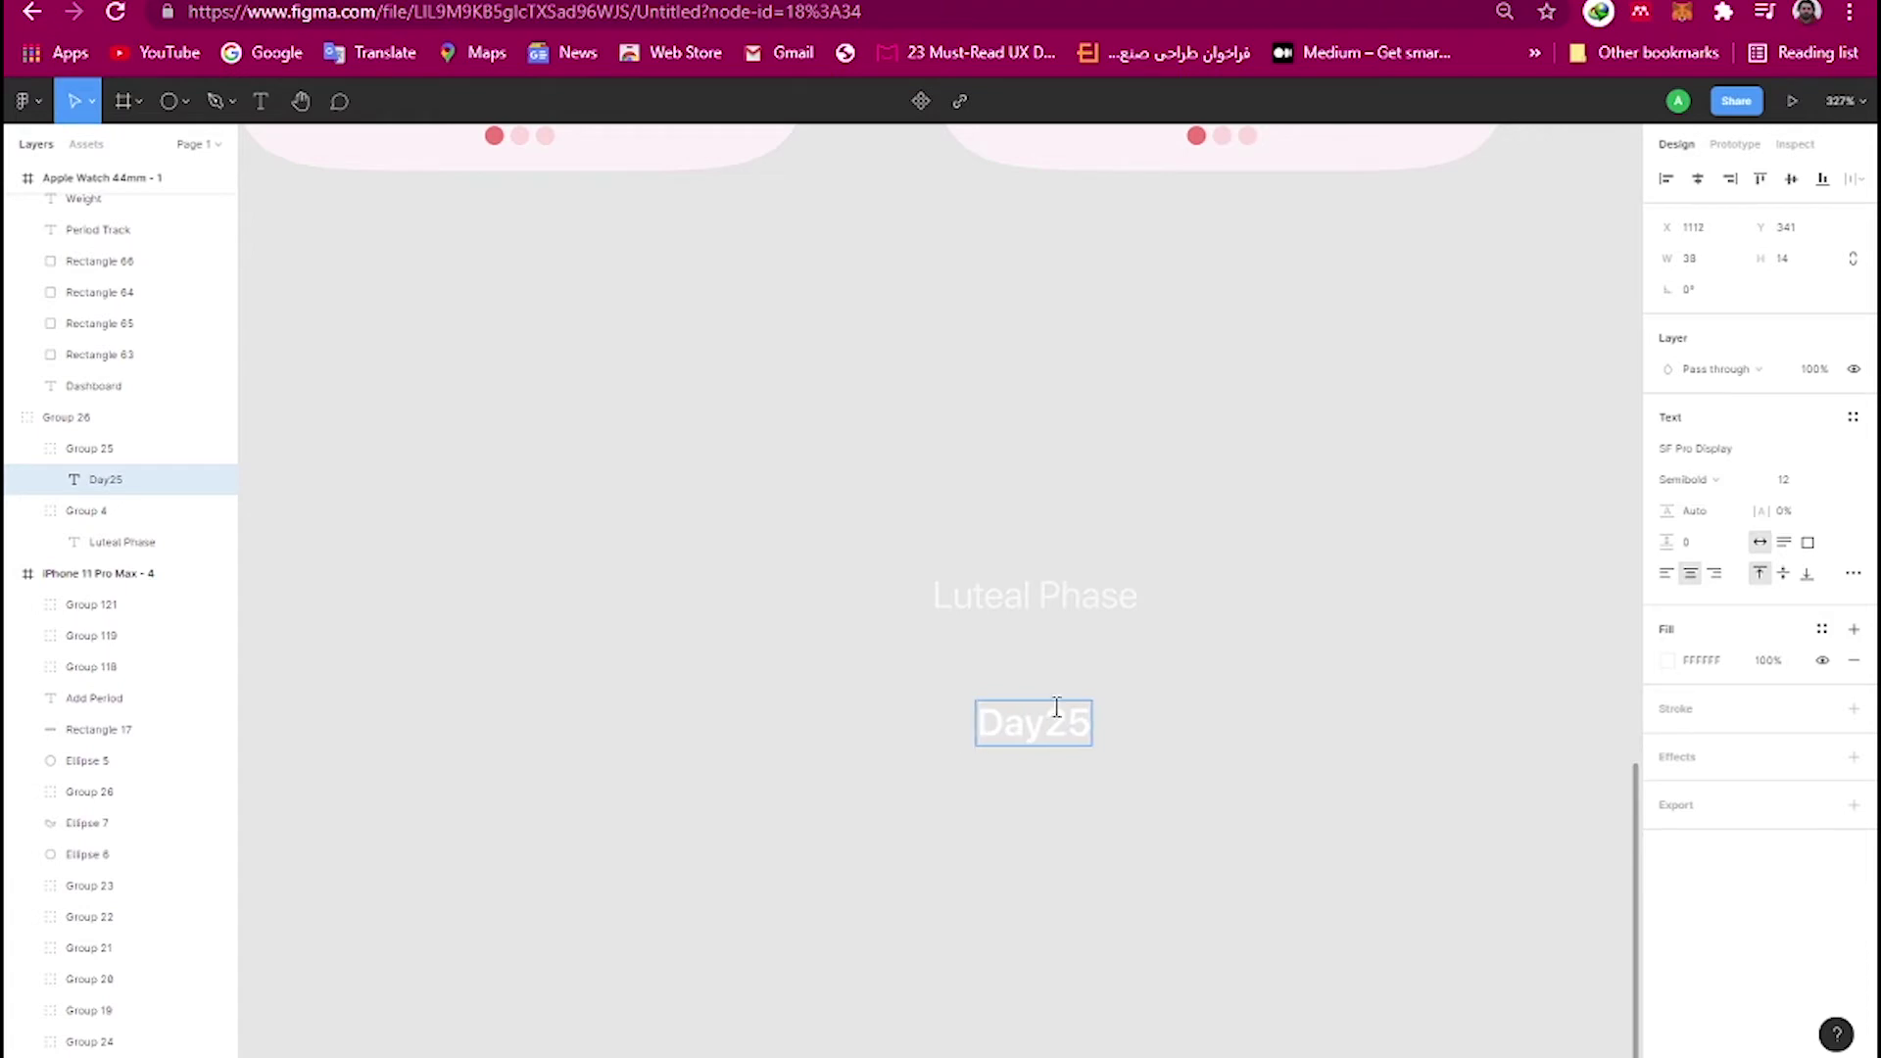
{"action": "left_click", "coordinate": [89, 448]}
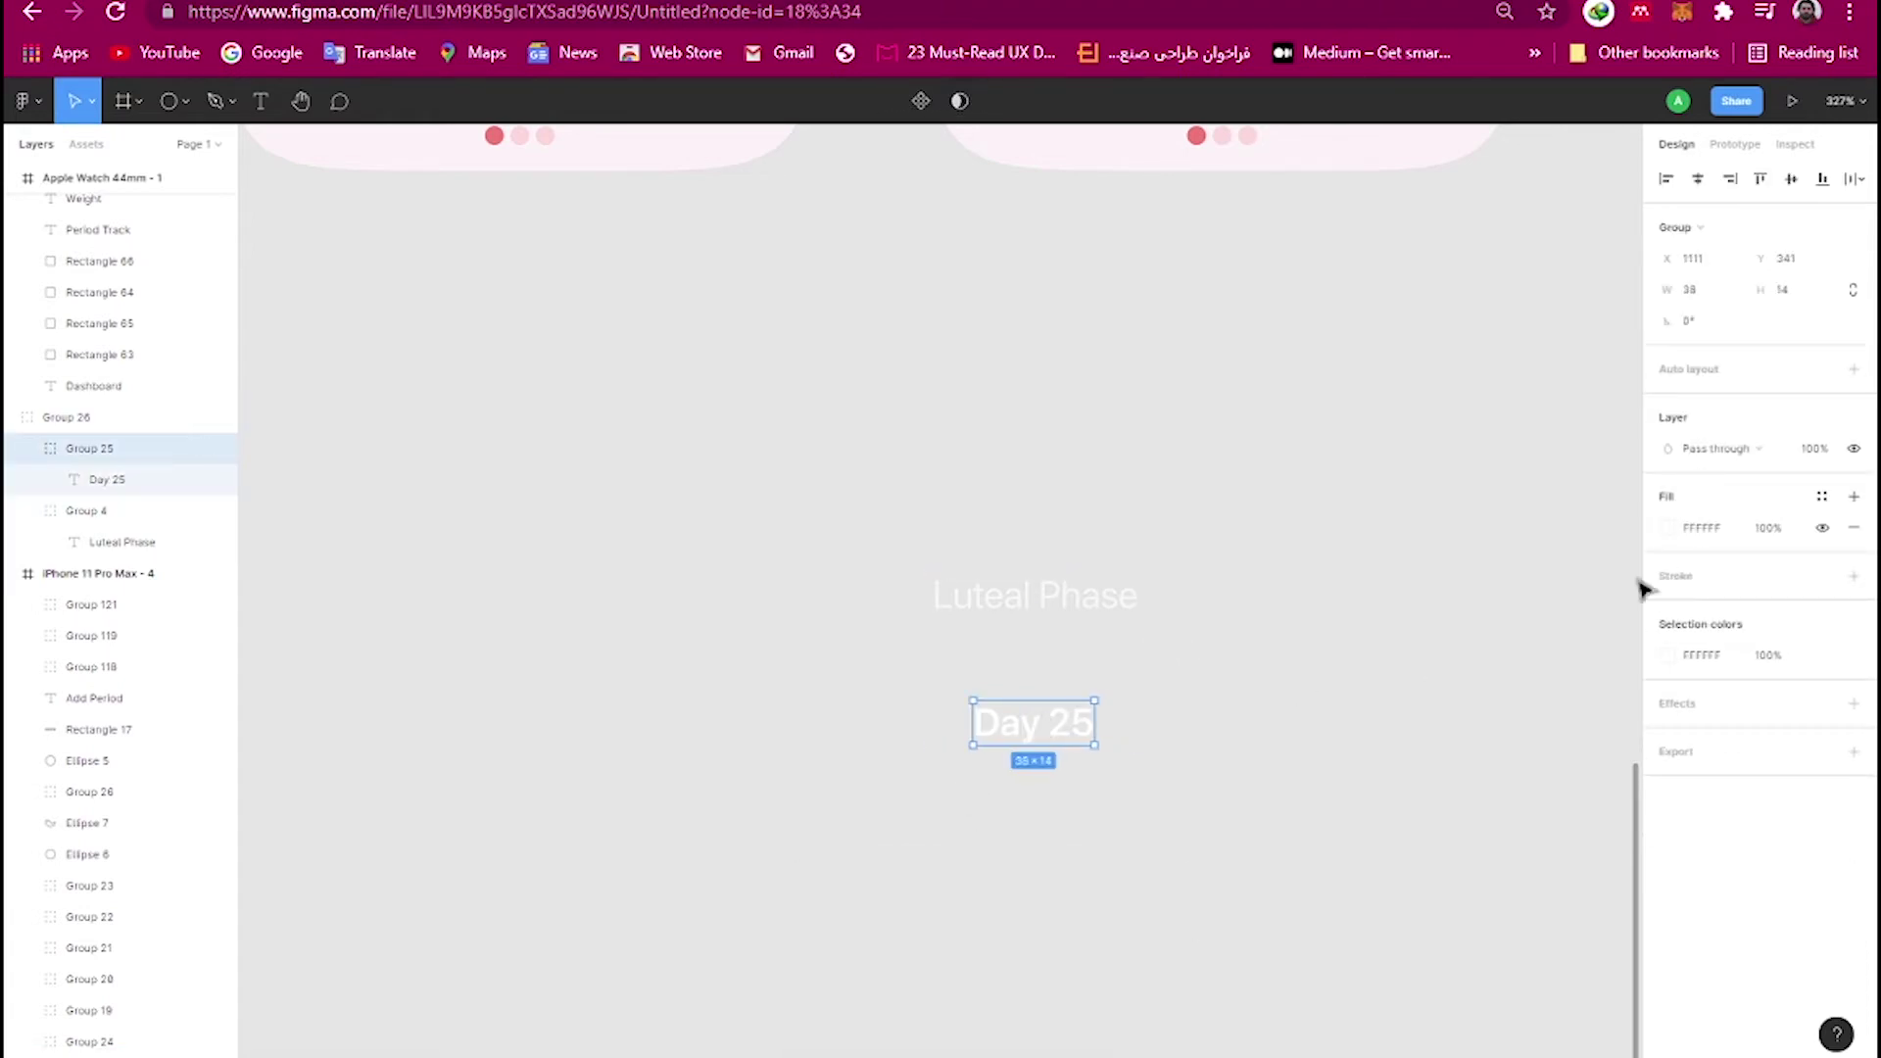
{"action": "double_click", "coordinate": [1026, 727]}
{"action": "left_click", "coordinate": [1793, 480]}
{"action": "type", "text": "6"}
{"action": "key", "text": "Return"}
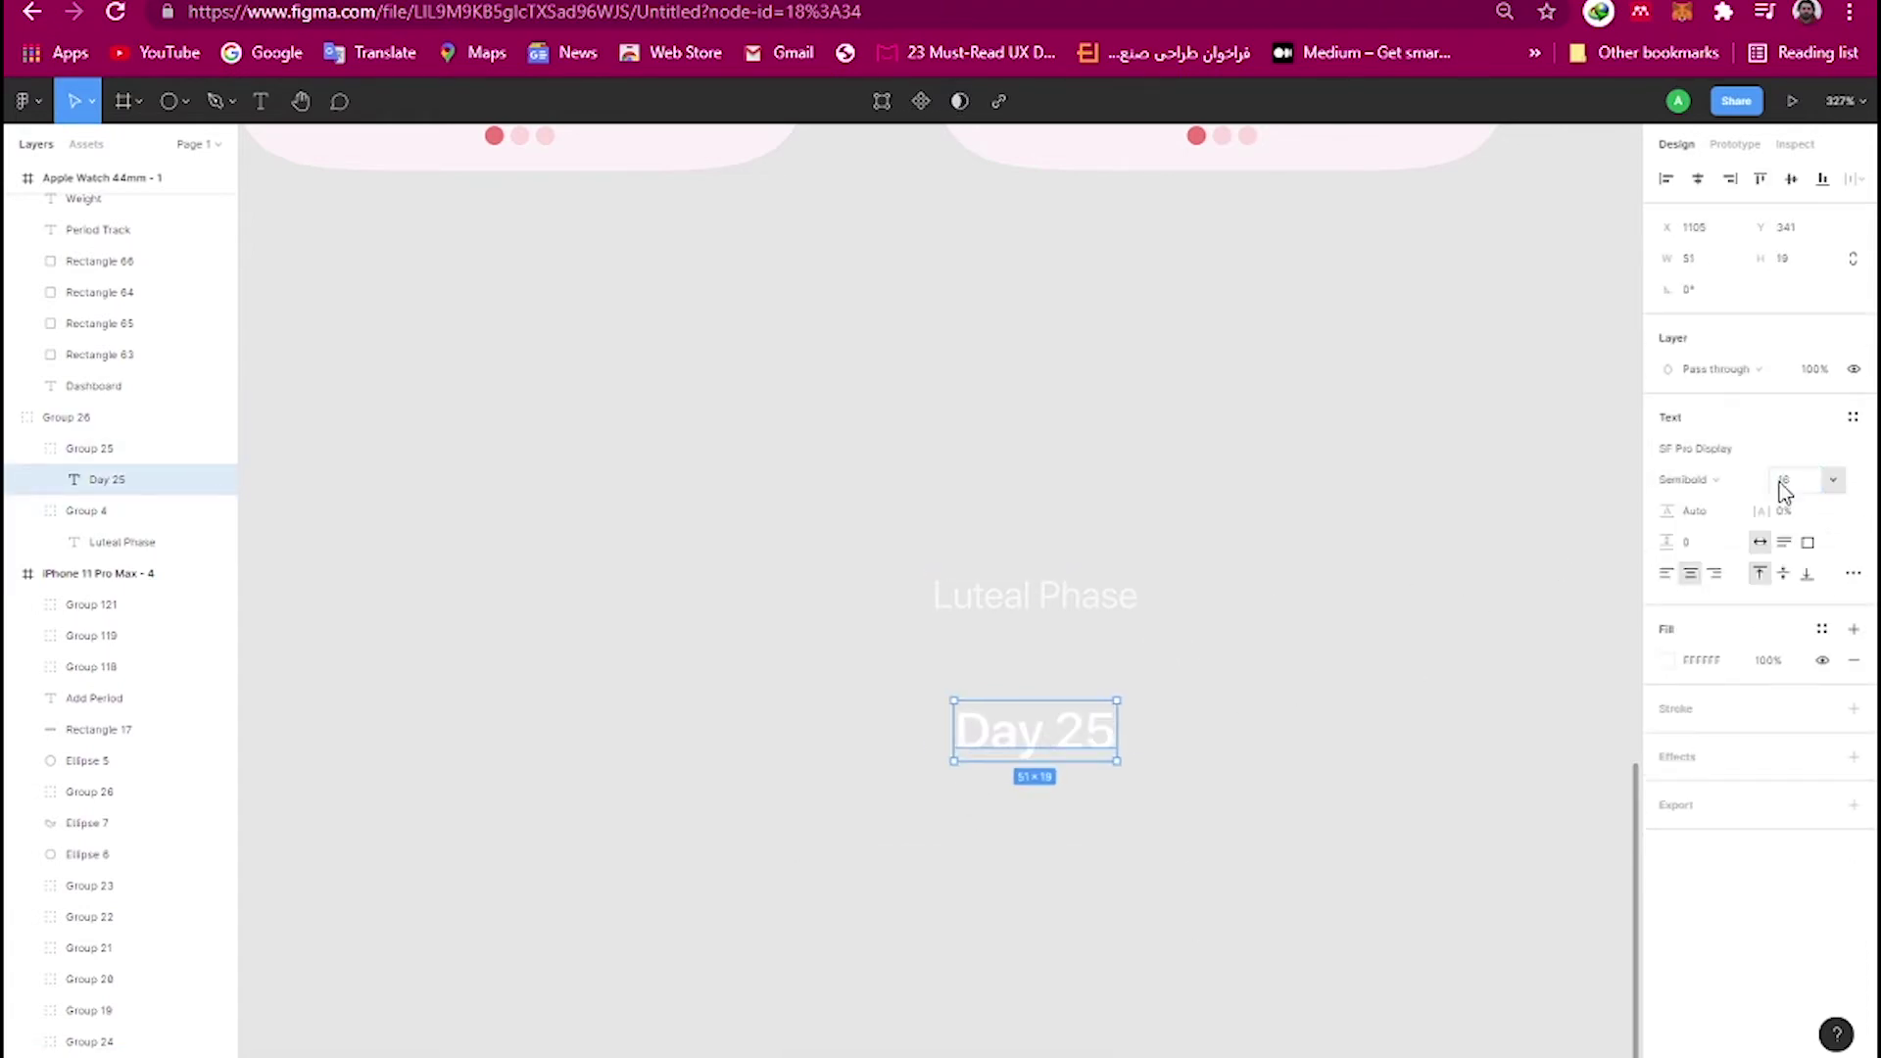
{"action": "key", "text": "Return"}
{"action": "left_click", "coordinate": [1685, 479]}
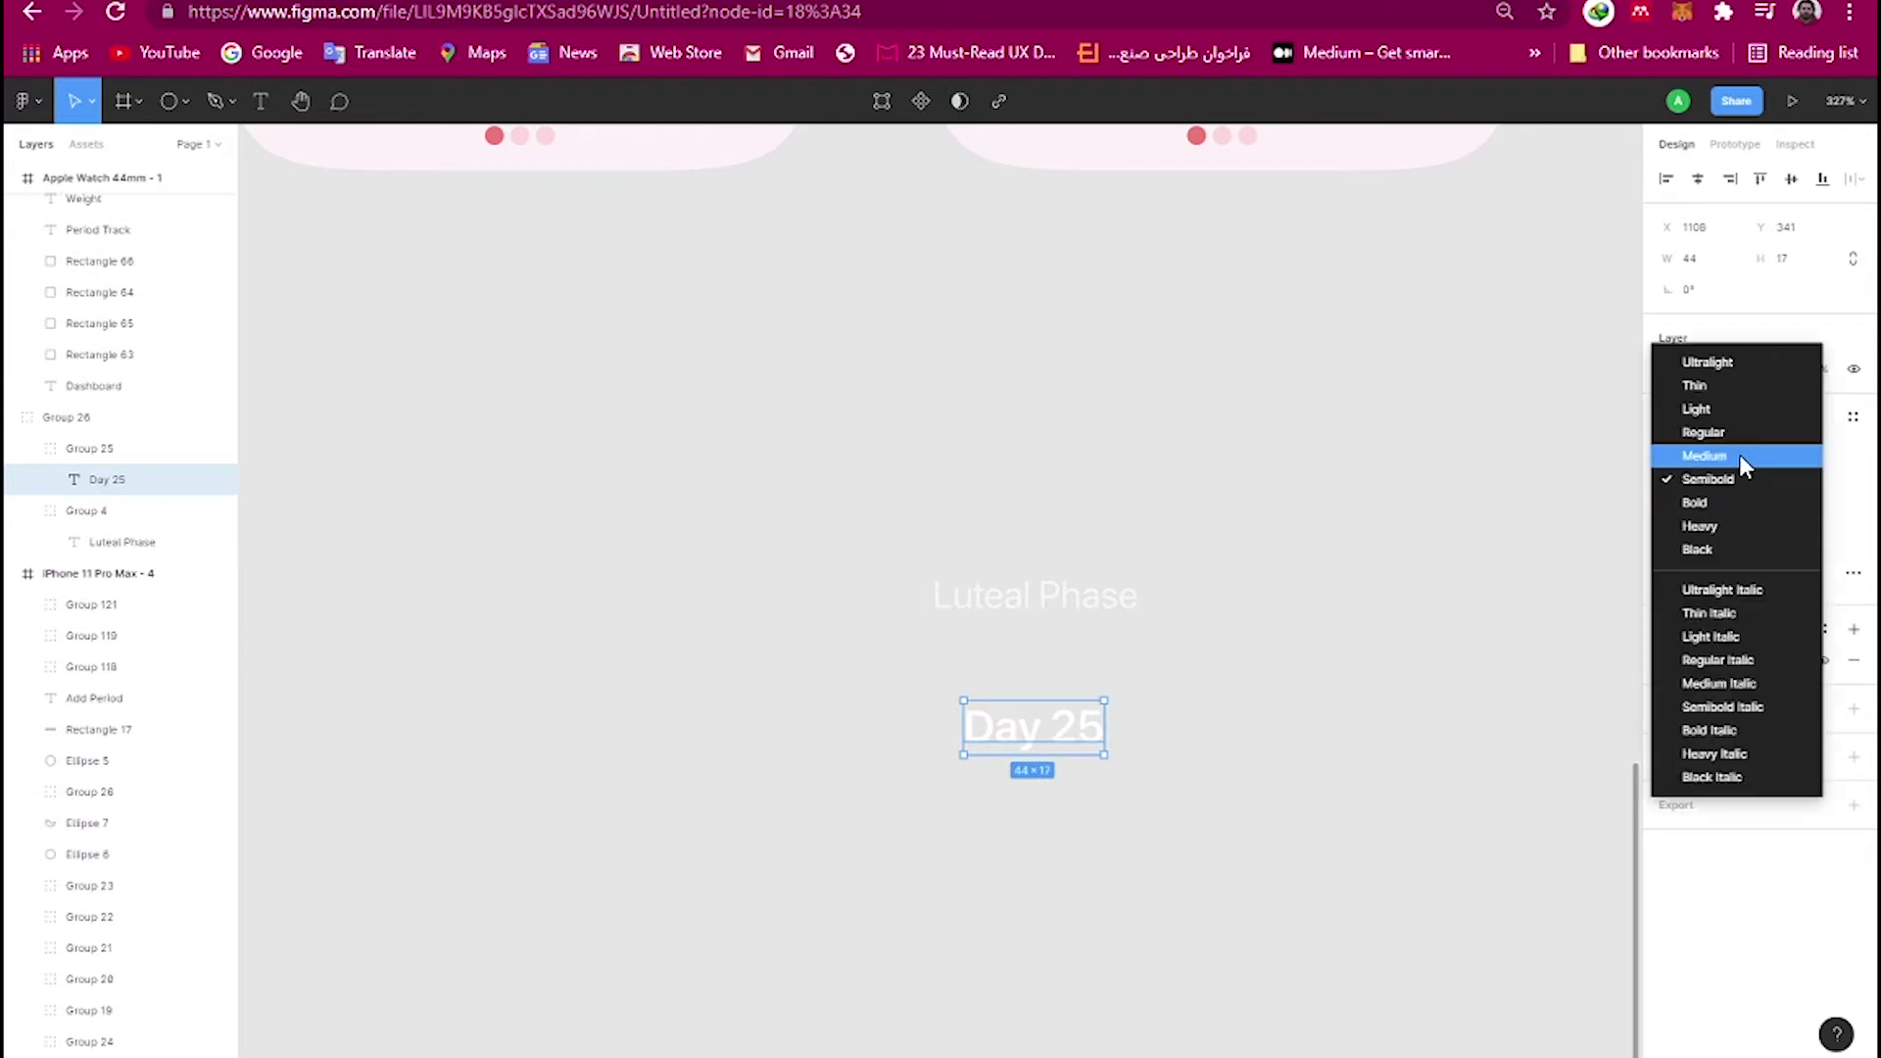
{"action": "left_click", "coordinate": [1738, 455]}
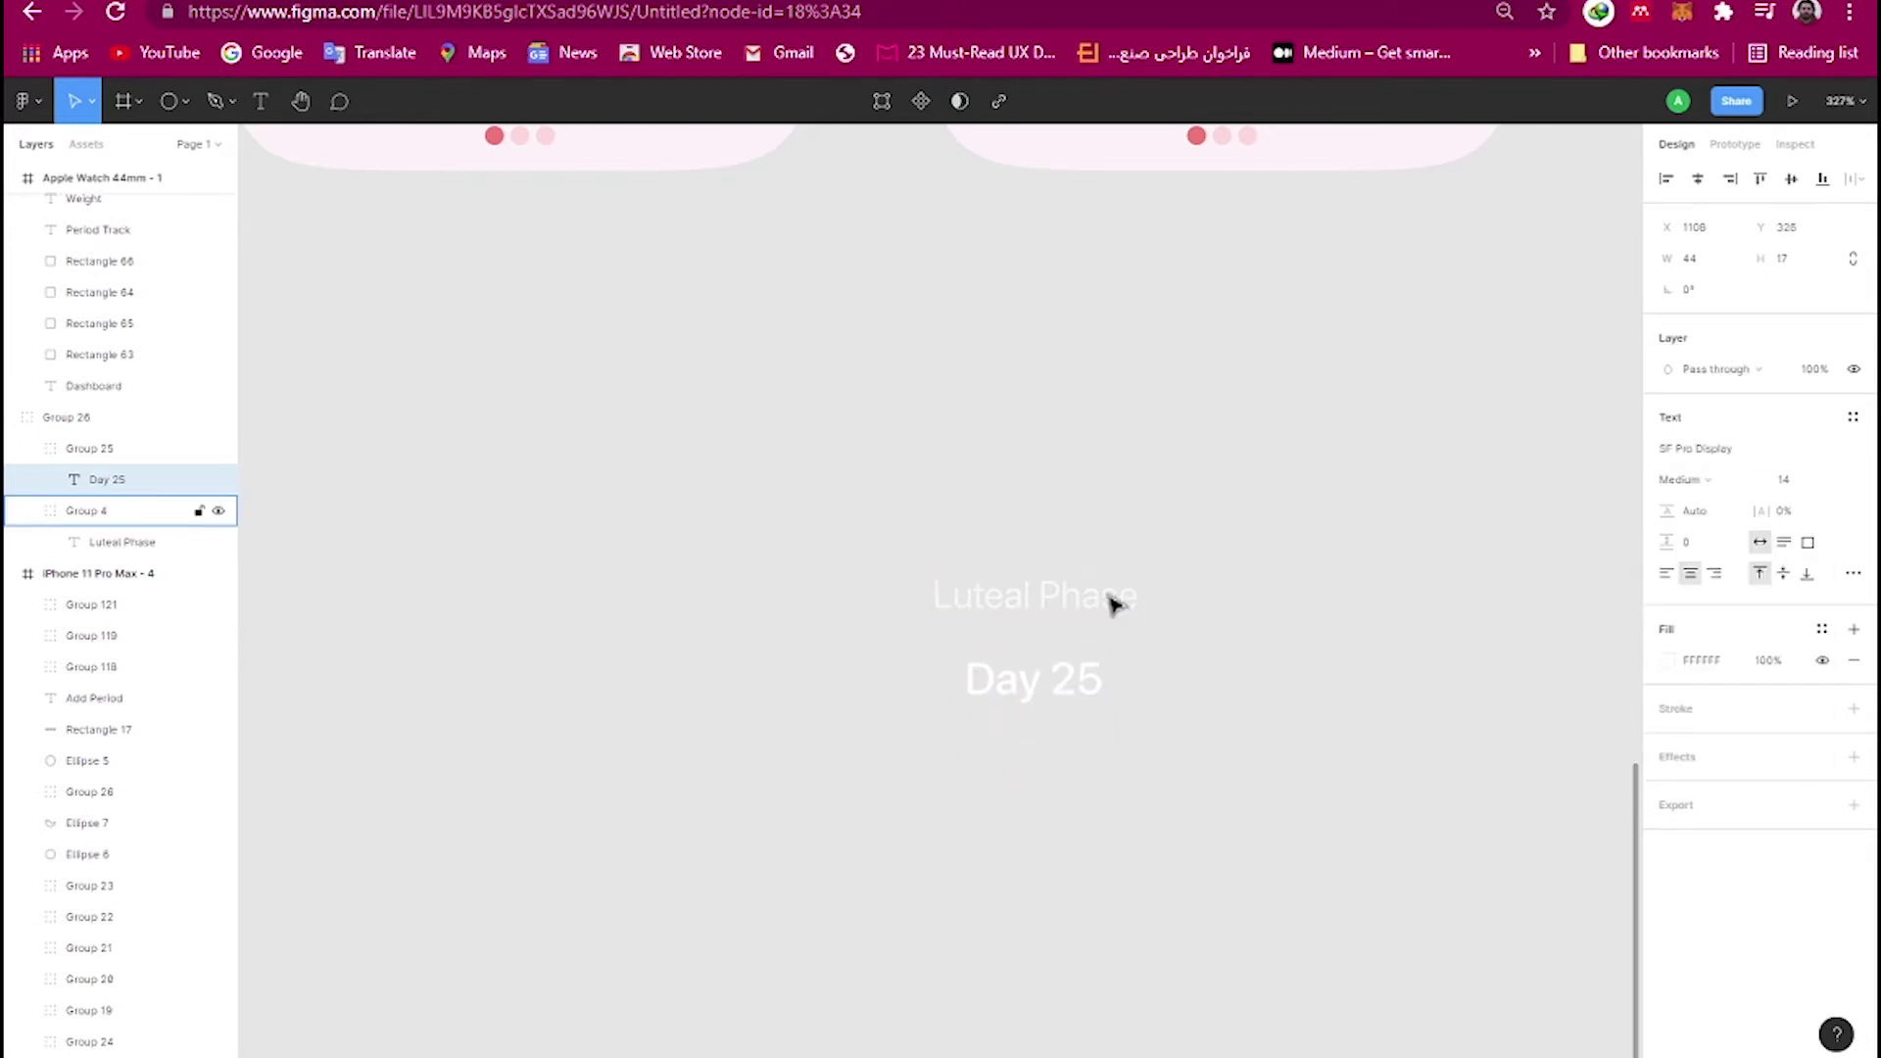
{"action": "scroll", "coordinate": [1172, 529], "scroll_direction": "down", "scroll_amount": 10}
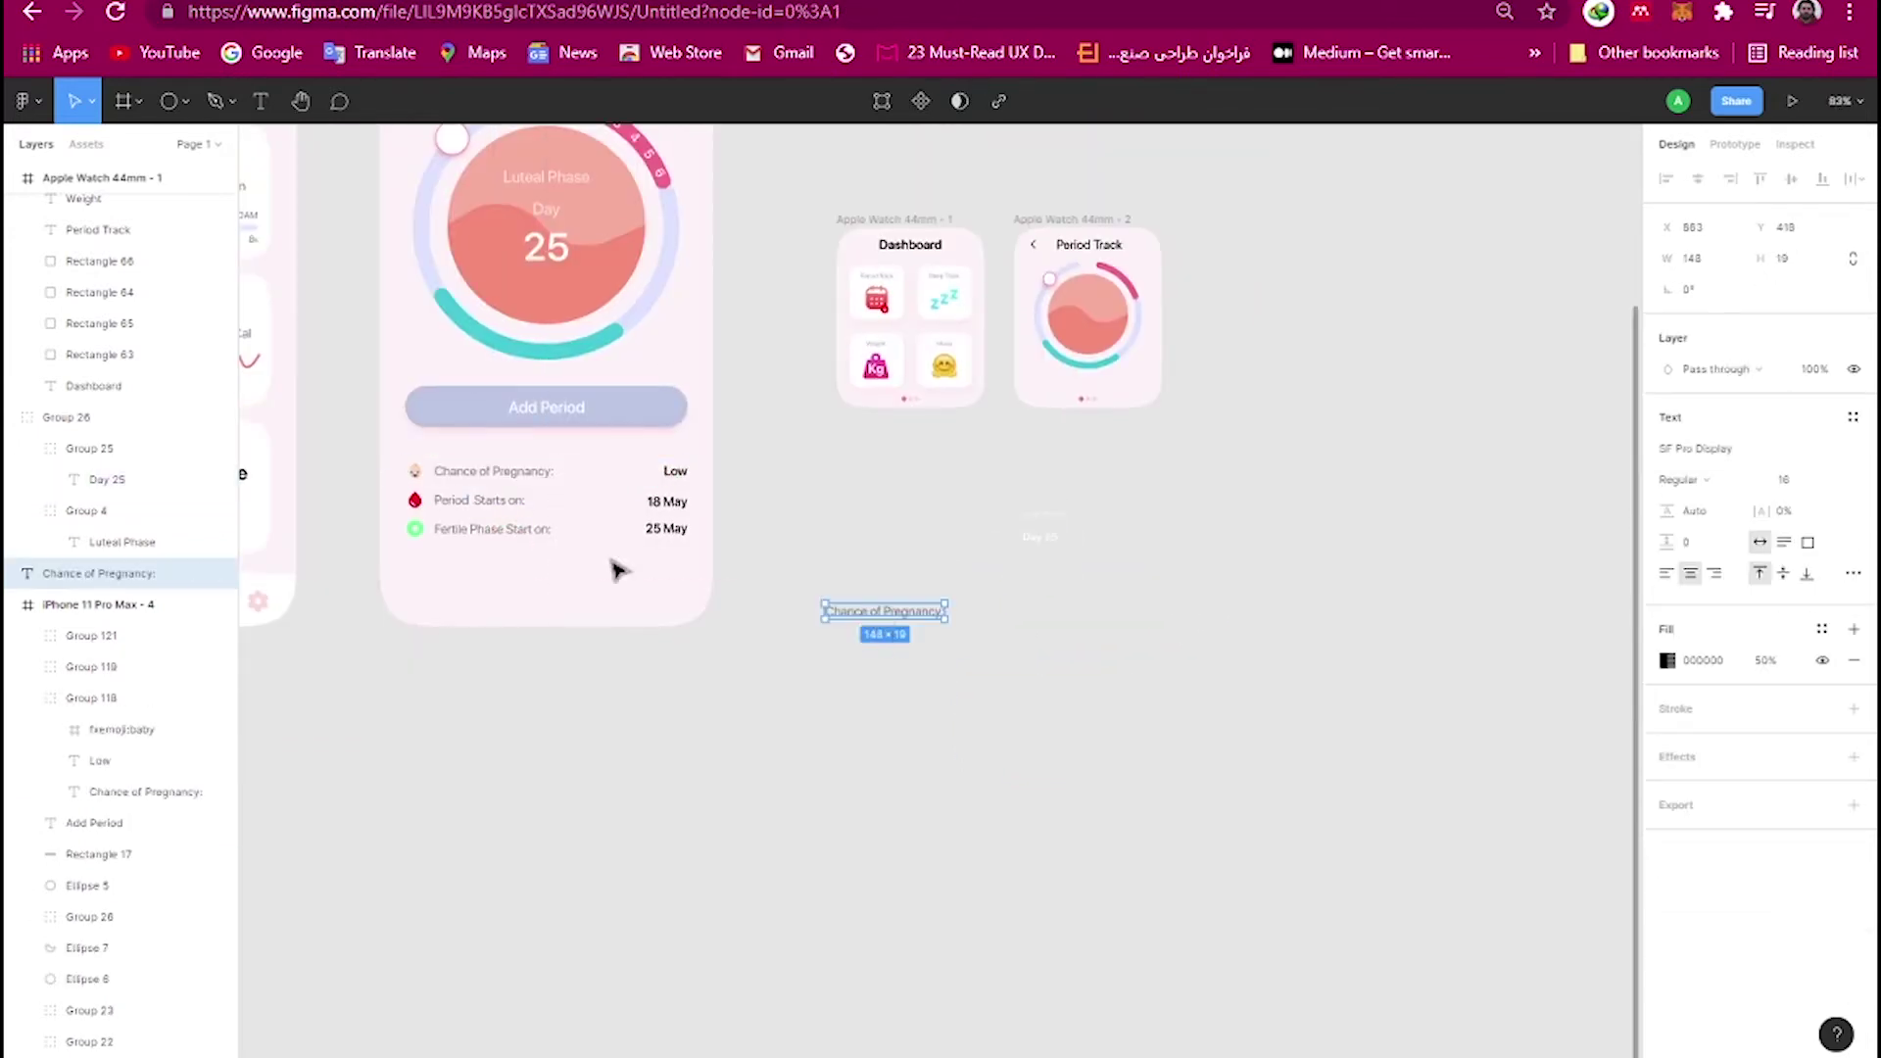
Copy the labels out of the phone, duplicate Chance of Pregnancy:, and set it to size 8.
{"action": "left_click", "coordinate": [450, 500]}
{"action": "left_click_drag", "start_coordinate": [450, 500], "coordinate": [881, 643]}
{"action": "scroll", "coordinate": [894, 634], "scroll_direction": "up", "scroll_amount": 5}
{"action": "left_click", "coordinate": [1064, 569]}
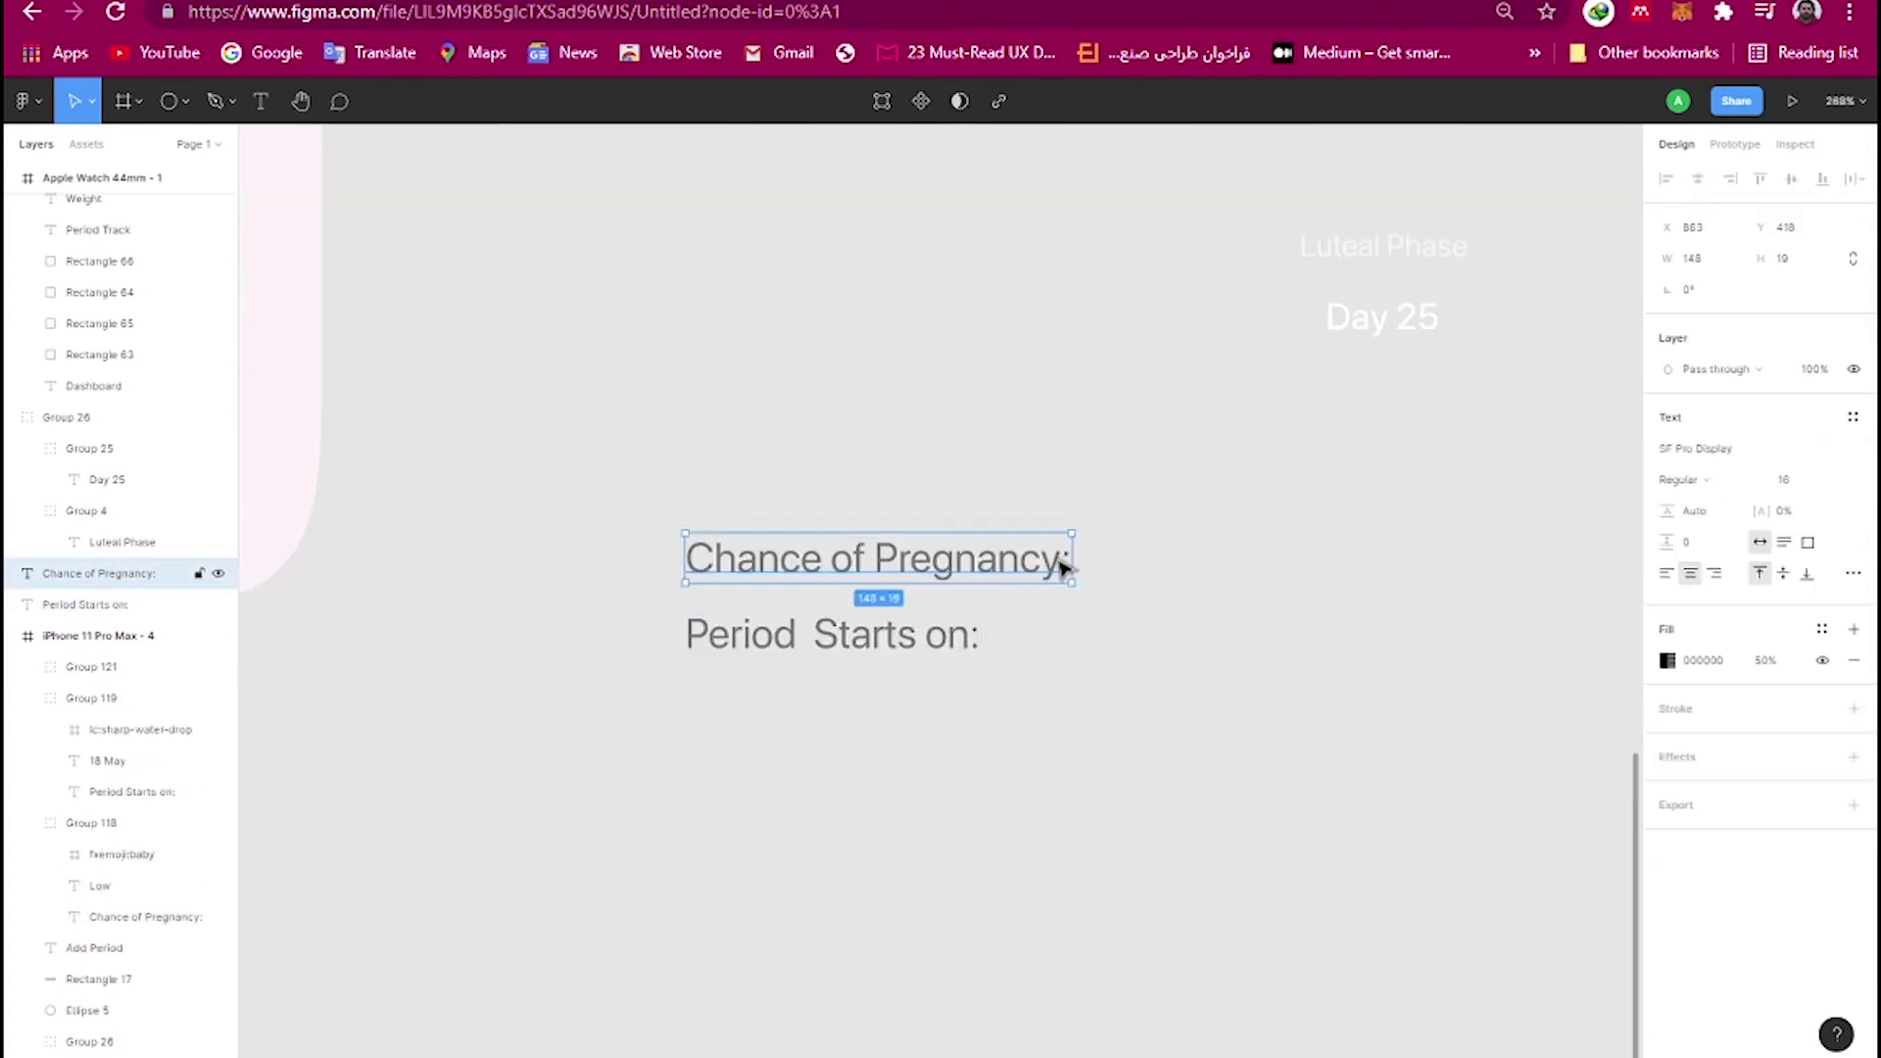
{"action": "left_click_drag", "start_coordinate": [1065, 568], "coordinate": [1478, 568]}
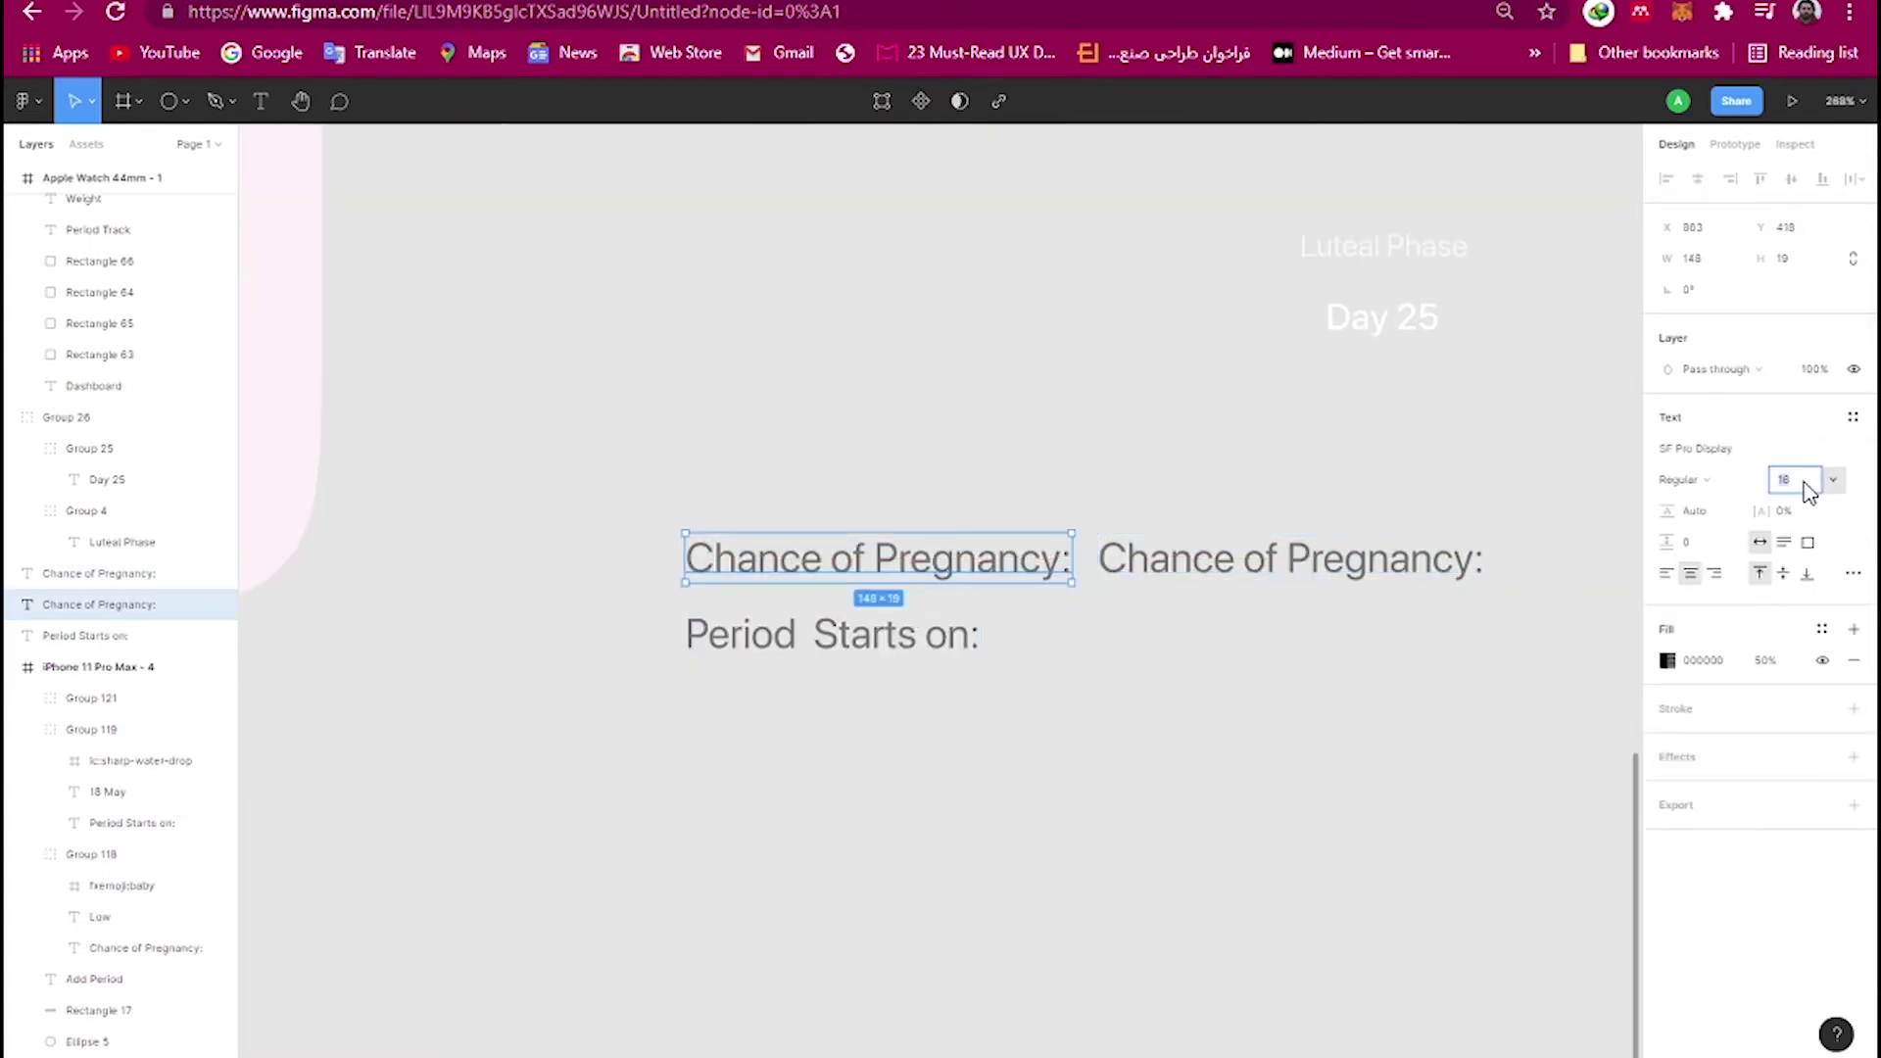
{"action": "type", "text": "8"}
{"action": "key", "text": "Return"}
Change the right-hand copy to size 8 'Low' and place it after Chance of Pregnancy:.
{"action": "left_click", "coordinate": [1258, 553]}
{"action": "key", "text": "ctrl+alt+v"}
{"action": "key", "text": "Return"}
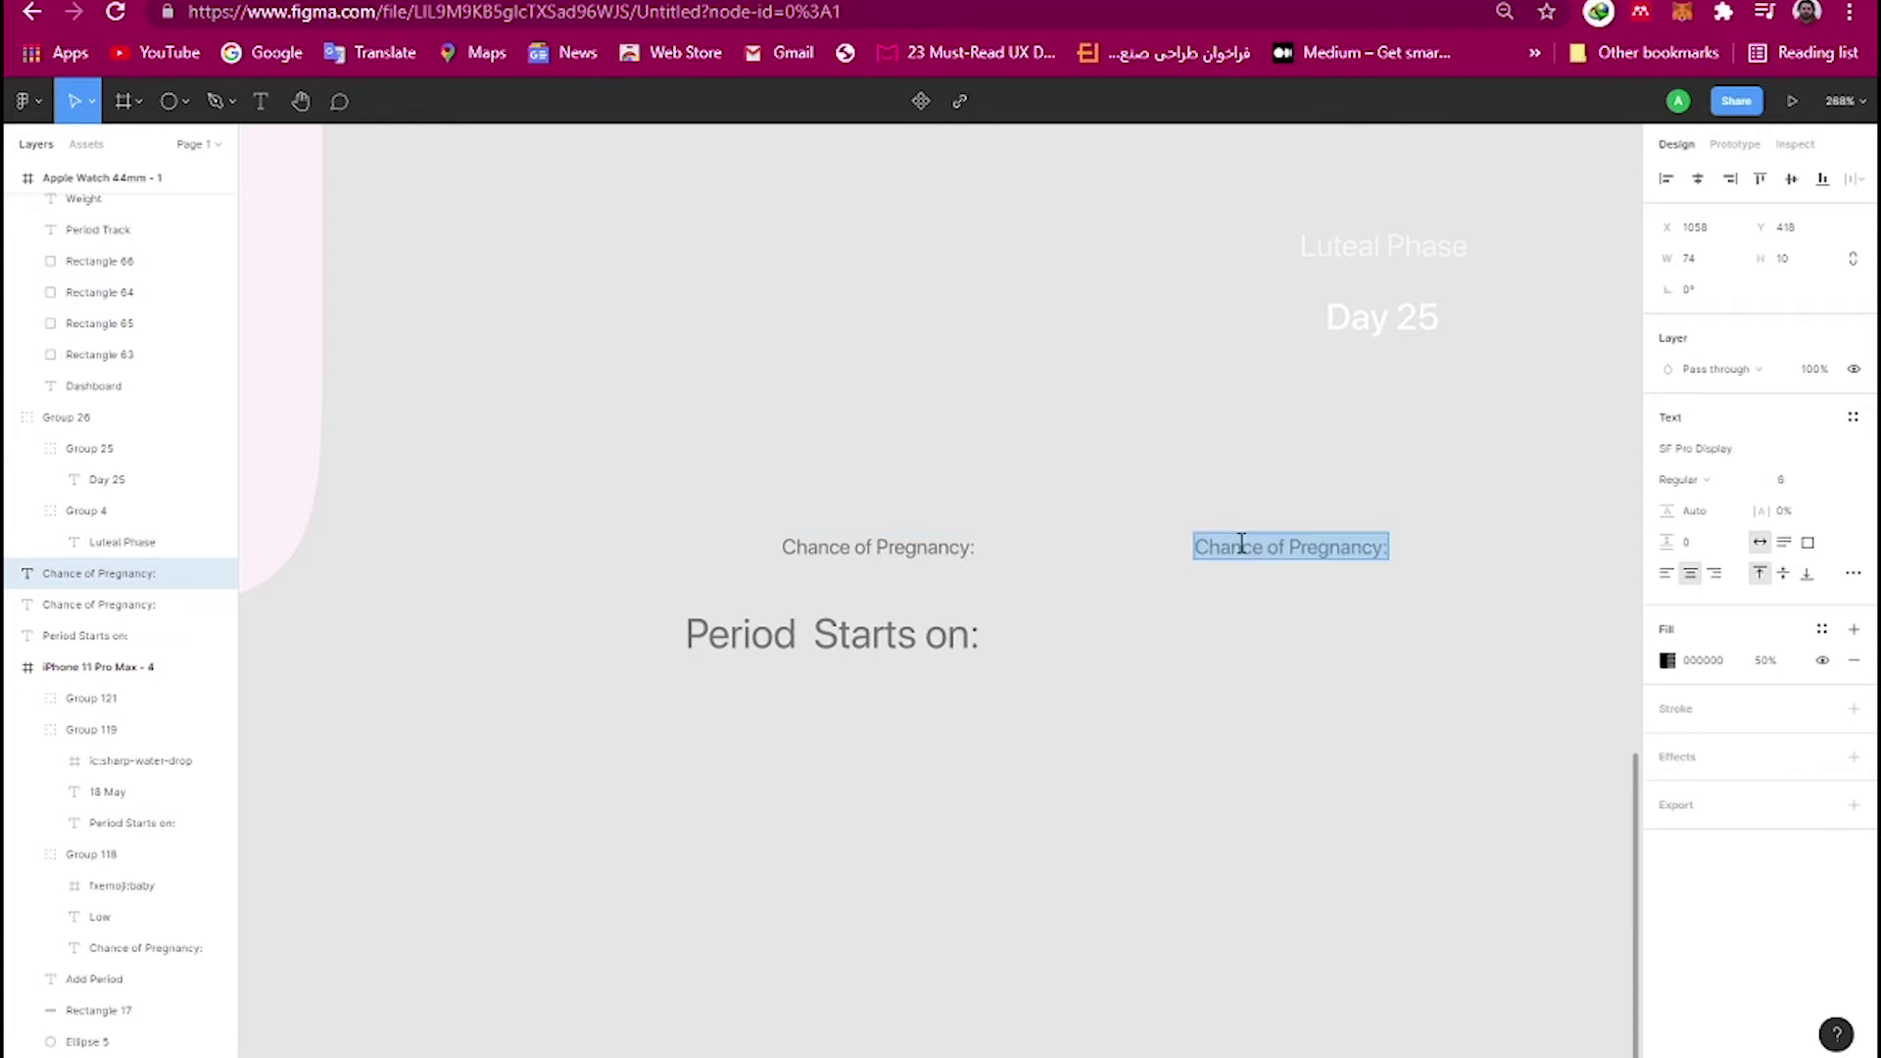
{"action": "type", "text": "Low"}
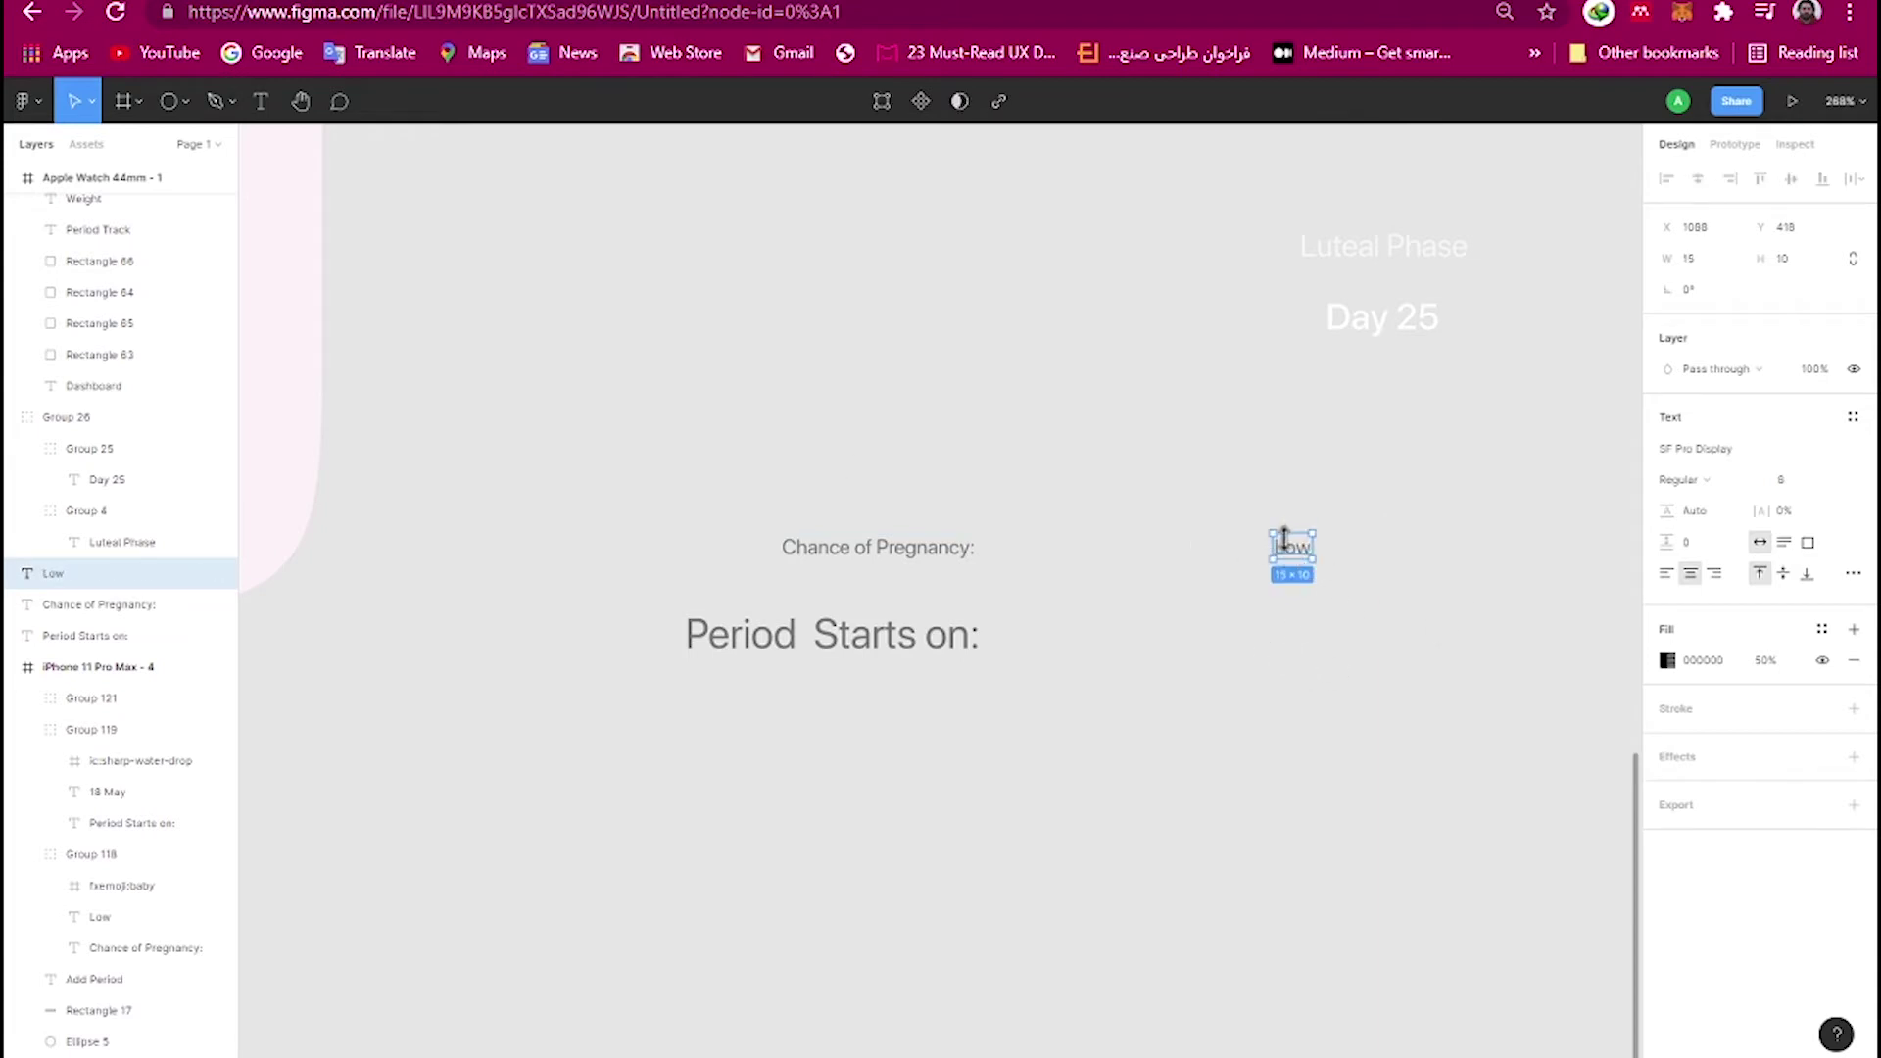
{"action": "left_click_drag", "start_coordinate": [1283, 539], "coordinate": [989, 539]}
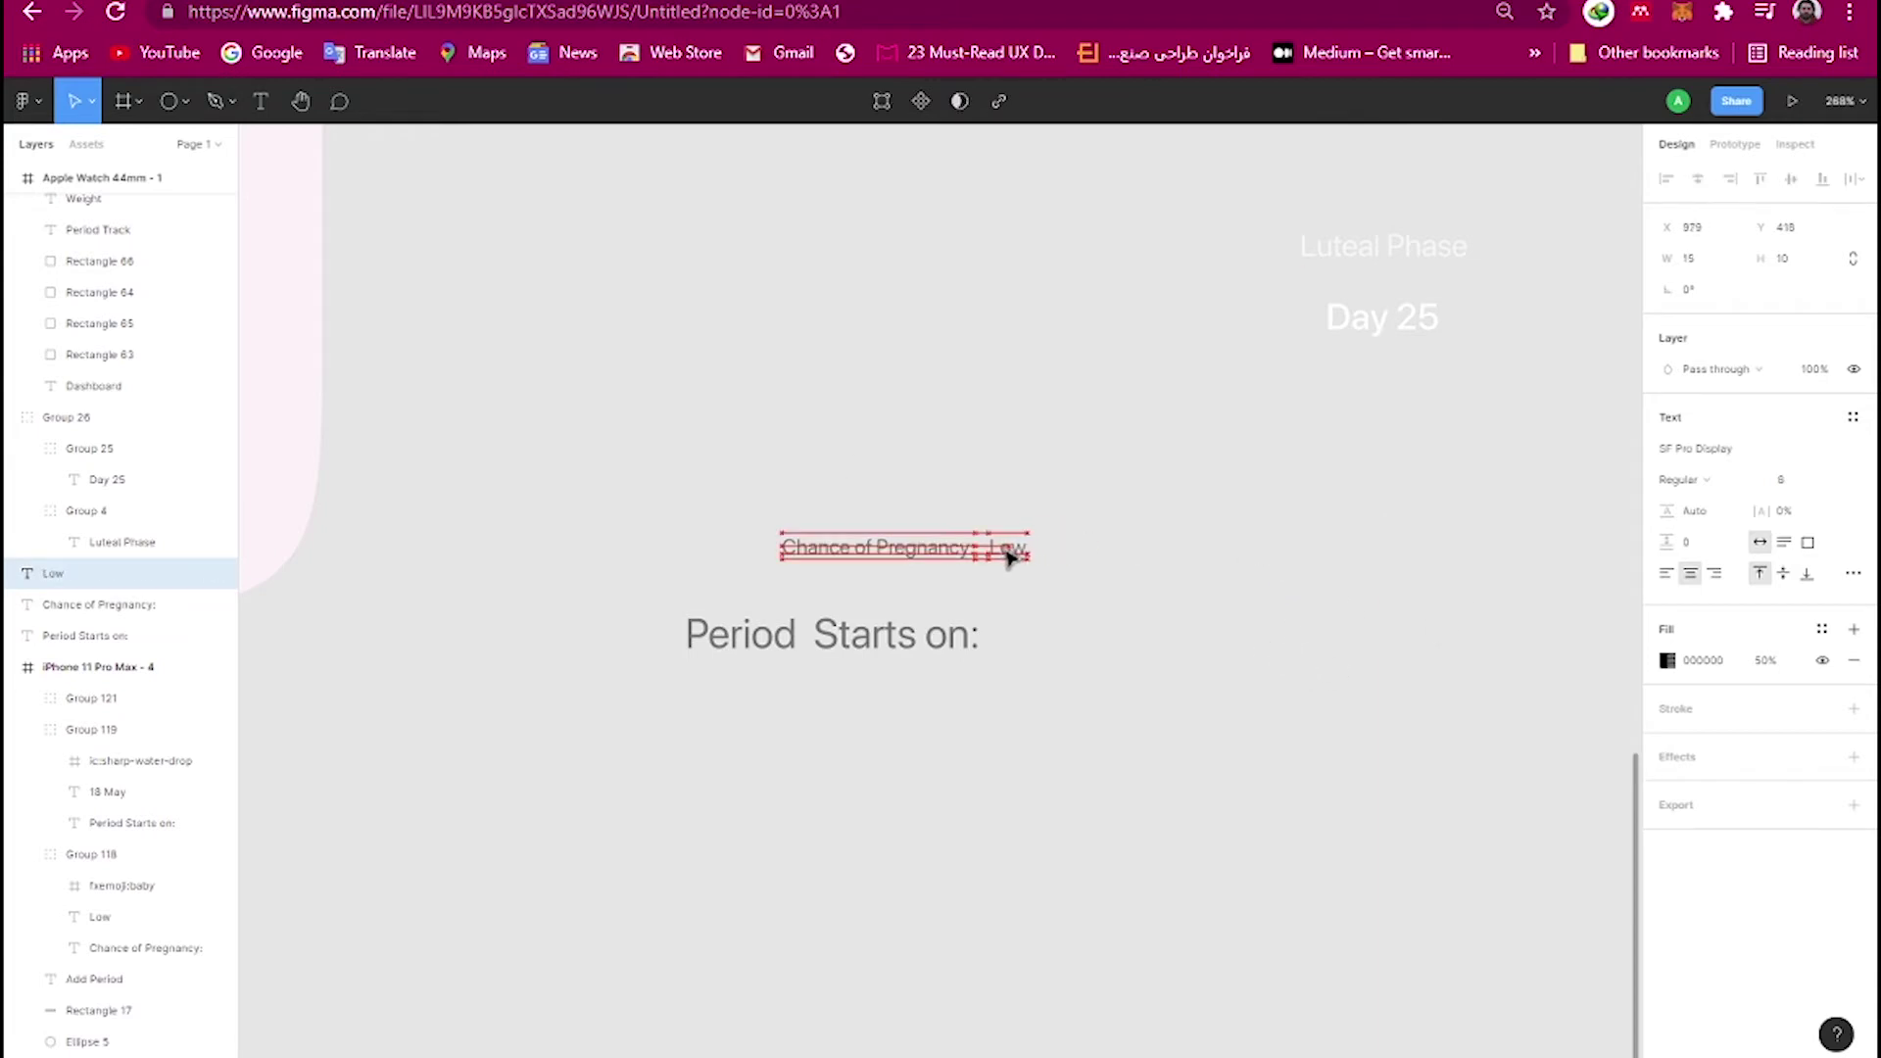
Colour the Chance of Pregnancy: Low text white (FFFFFF).
{"action": "left_click", "coordinate": [921, 552], "text": "shift"}
{"action": "left_click", "coordinate": [1666, 735]}
{"action": "type", "text": "FFFFFF"}
{"action": "left_click", "coordinate": [1014, 566]}
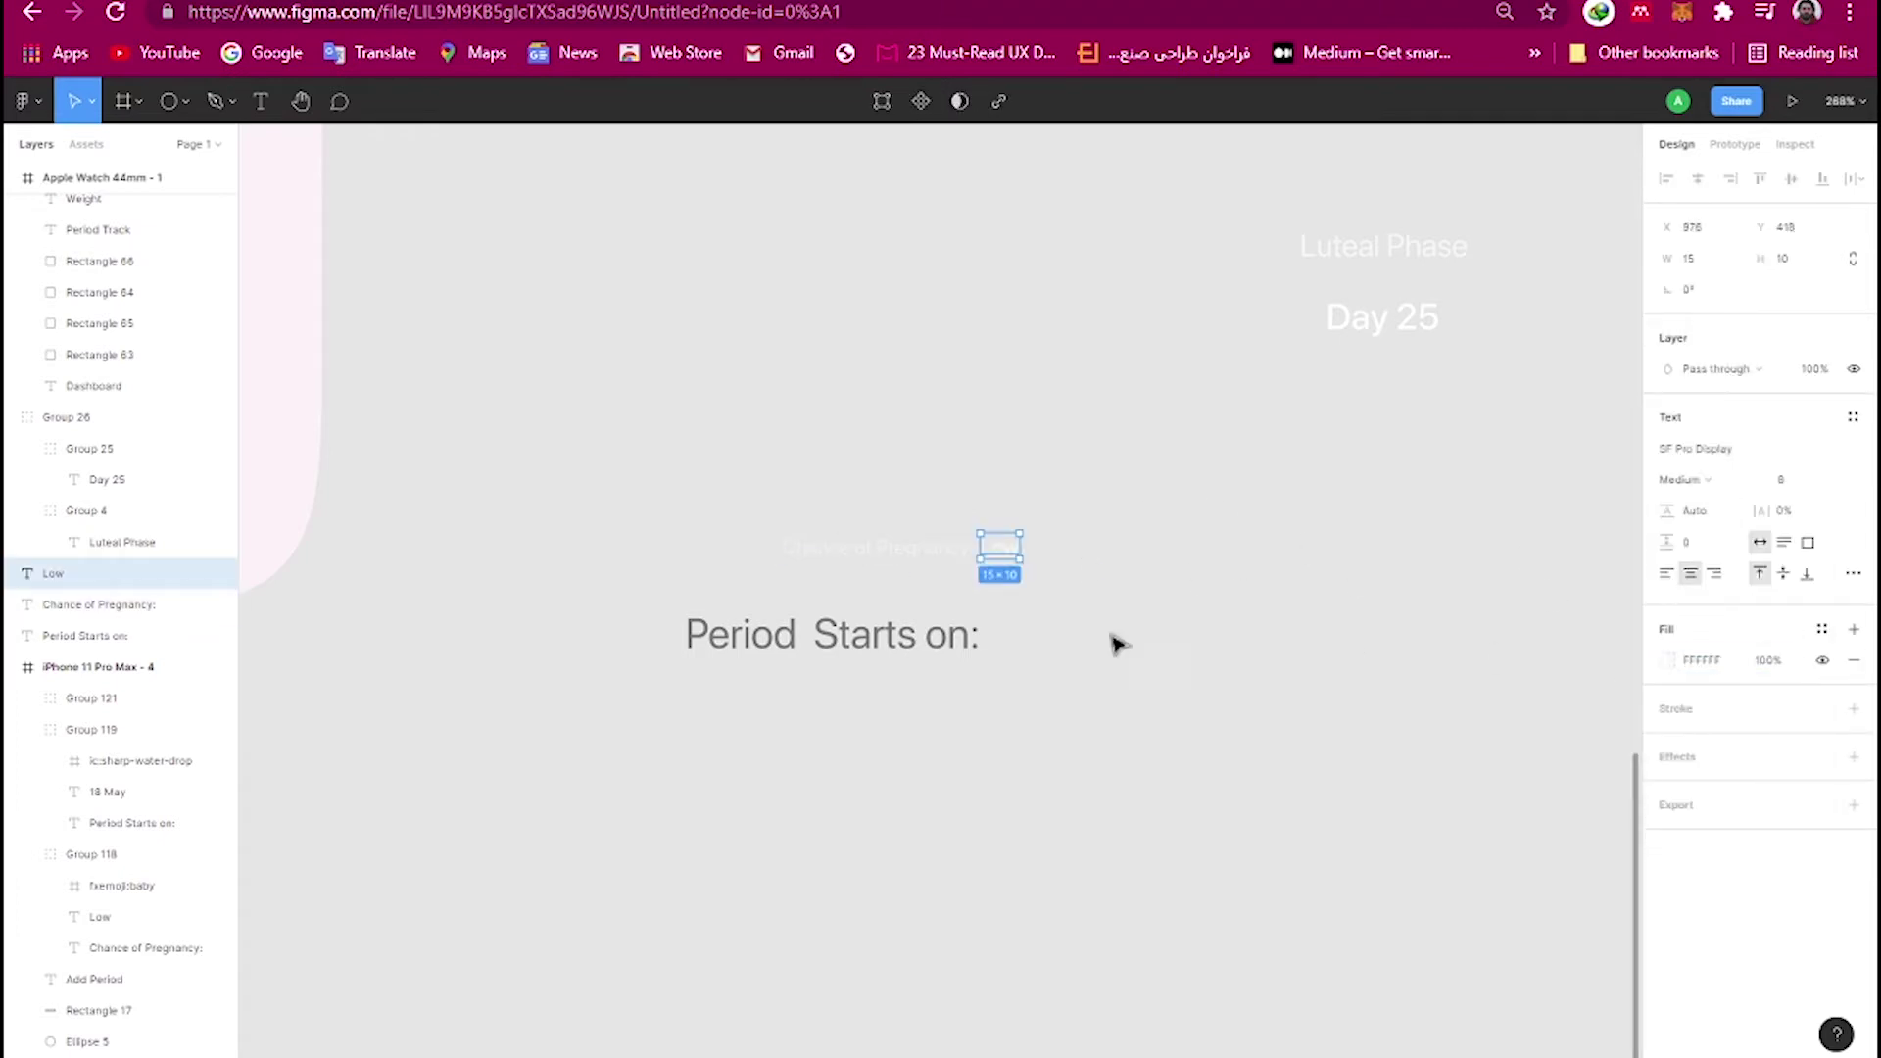
{"action": "key", "text": "Tab"}
{"action": "key", "text": "Tab"}
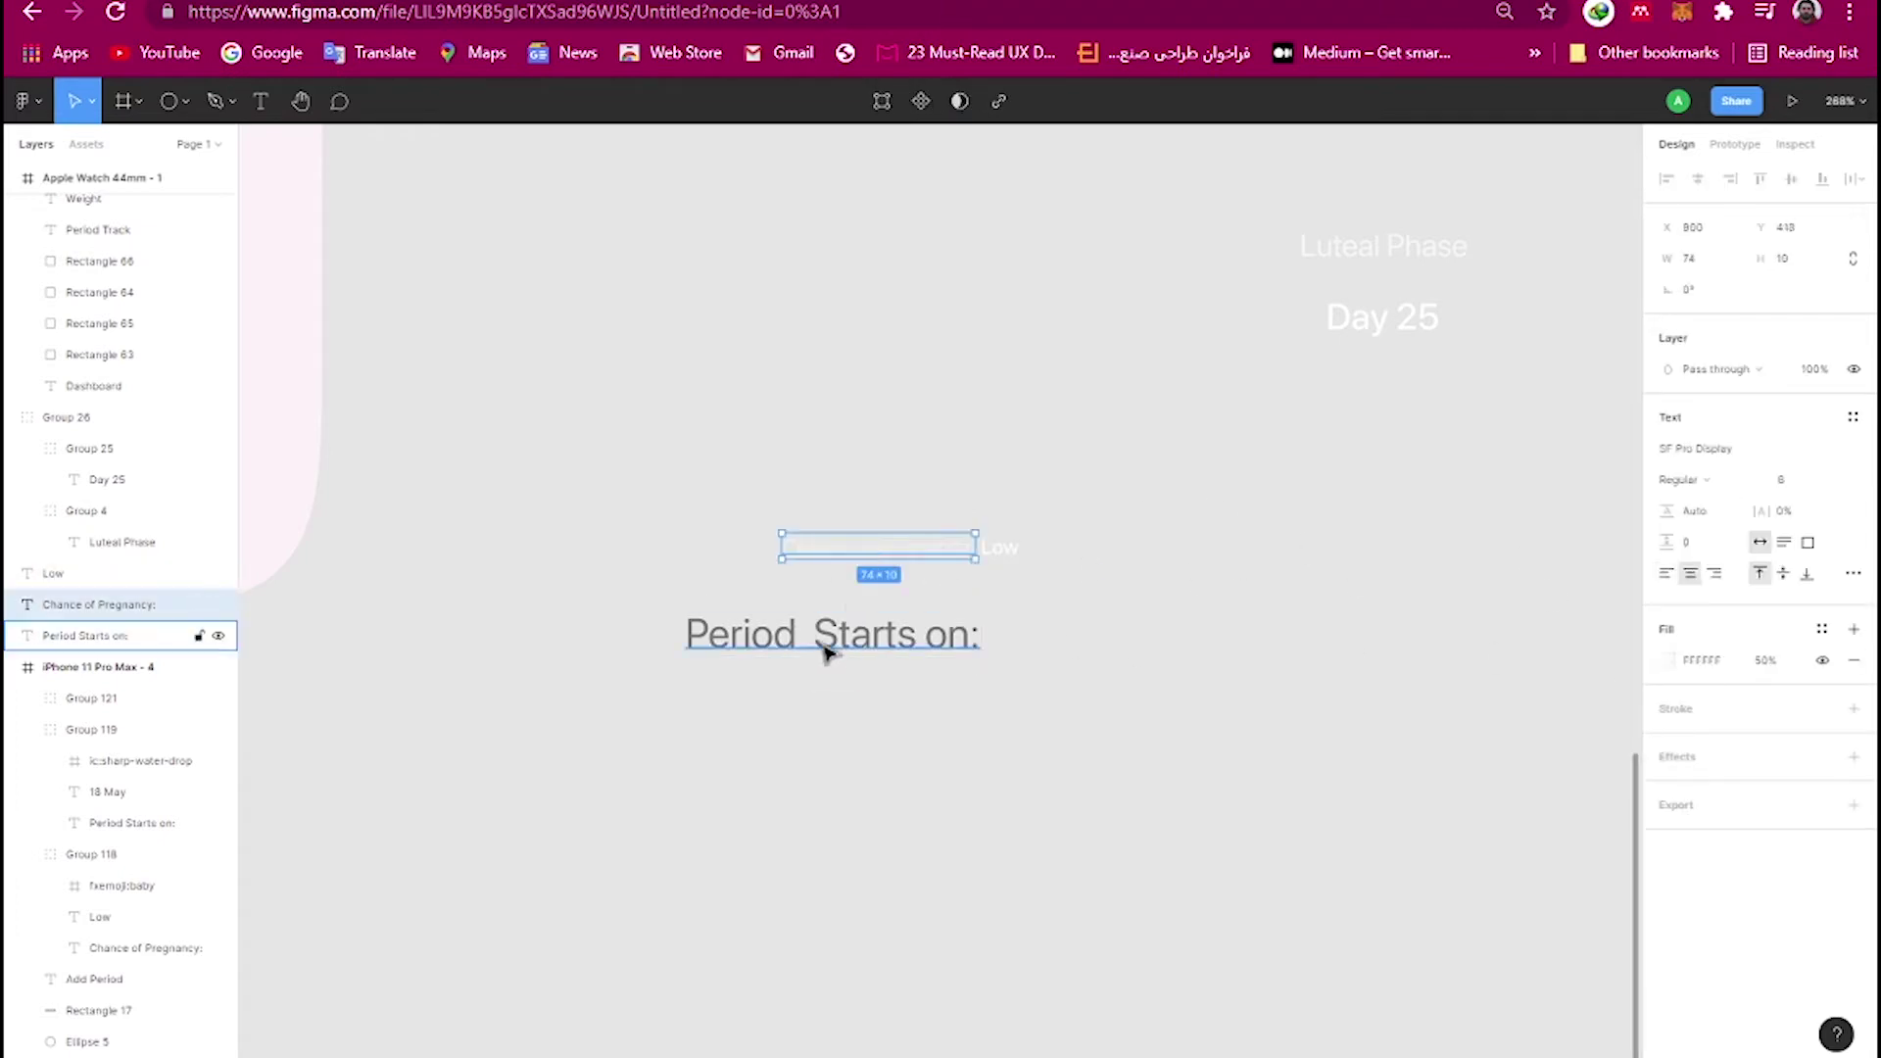
Duplicate the pregnancy line and rewrite the copy as 'Period Start on :'.
{"action": "left_click", "coordinate": [822, 546]}
{"action": "key", "text": "t"}
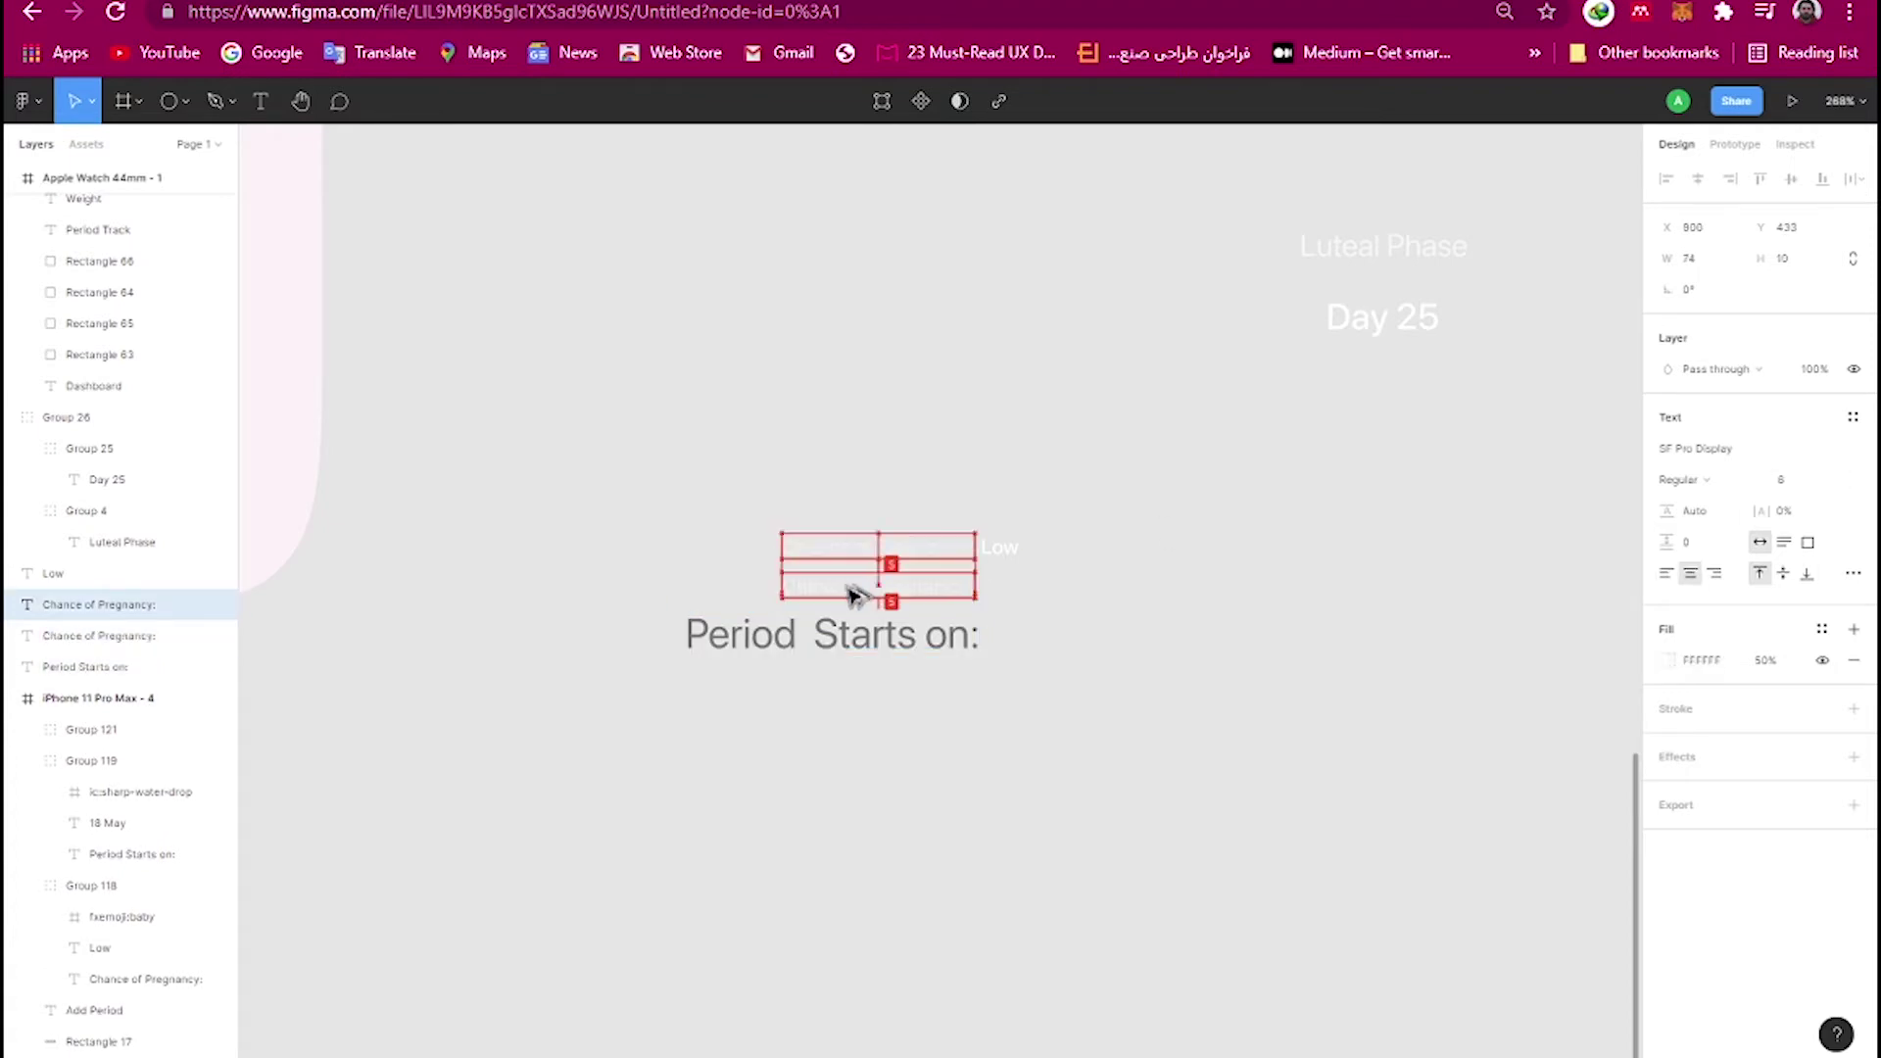
{"action": "left_click", "coordinate": [868, 585]}
{"action": "type", "text": "Period Start on:"}
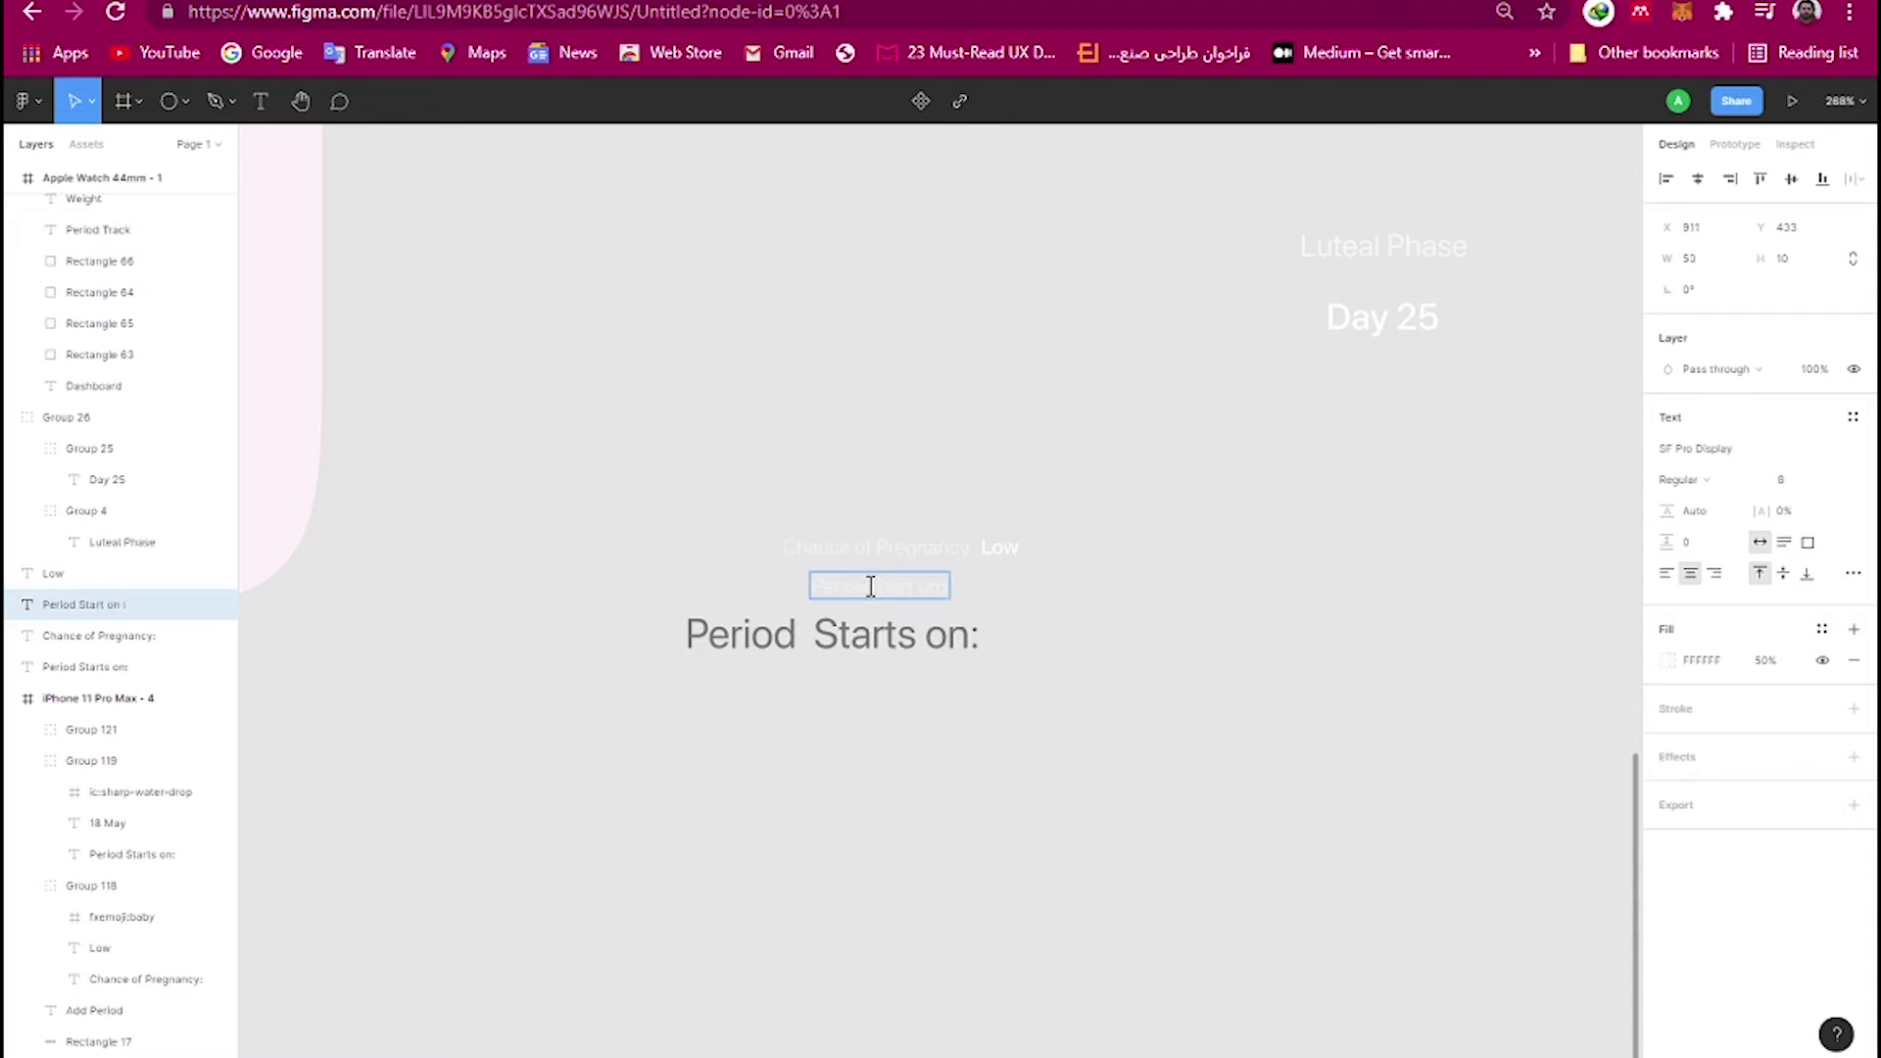
{"action": "scroll", "coordinate": [1039, 554], "scroll_direction": "up", "scroll_amount": 3}
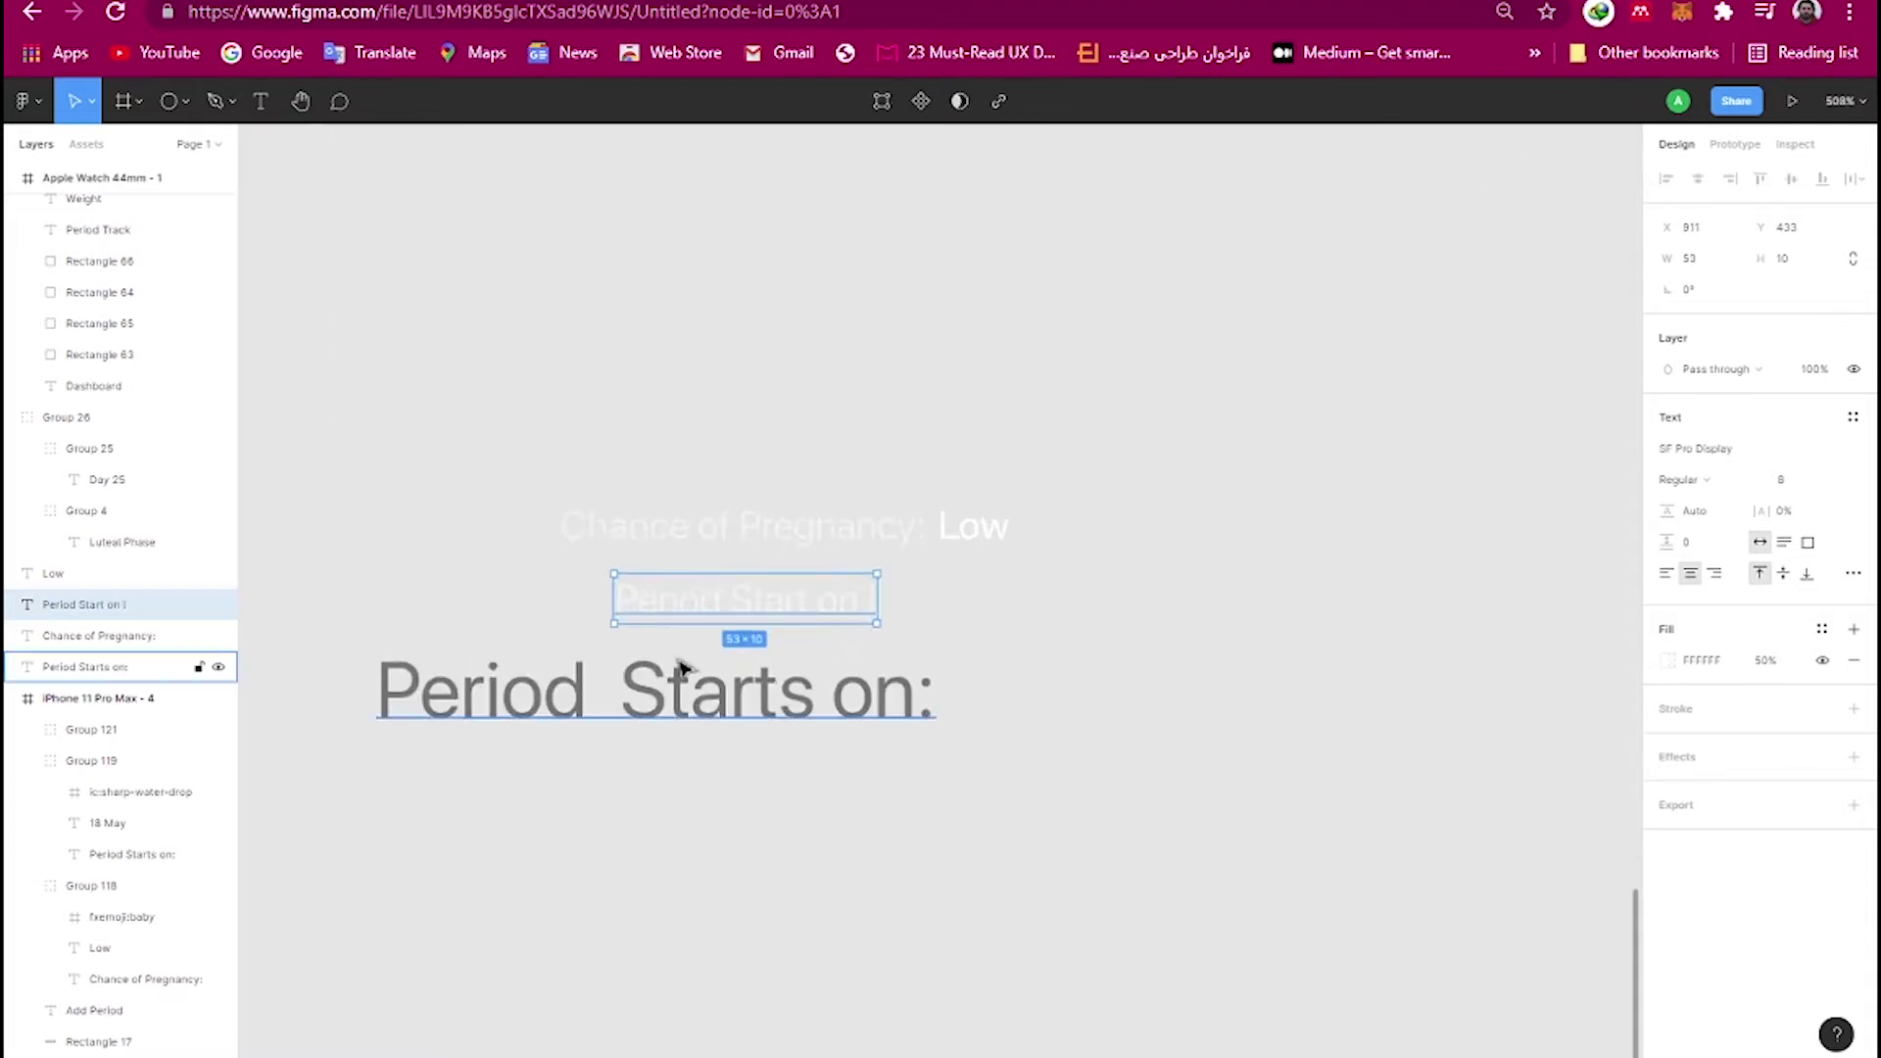
{"action": "scroll", "coordinate": [1038, 554], "scroll_direction": "up", "scroll_amount": 5}
{"action": "key", "text": "BackSpace"}
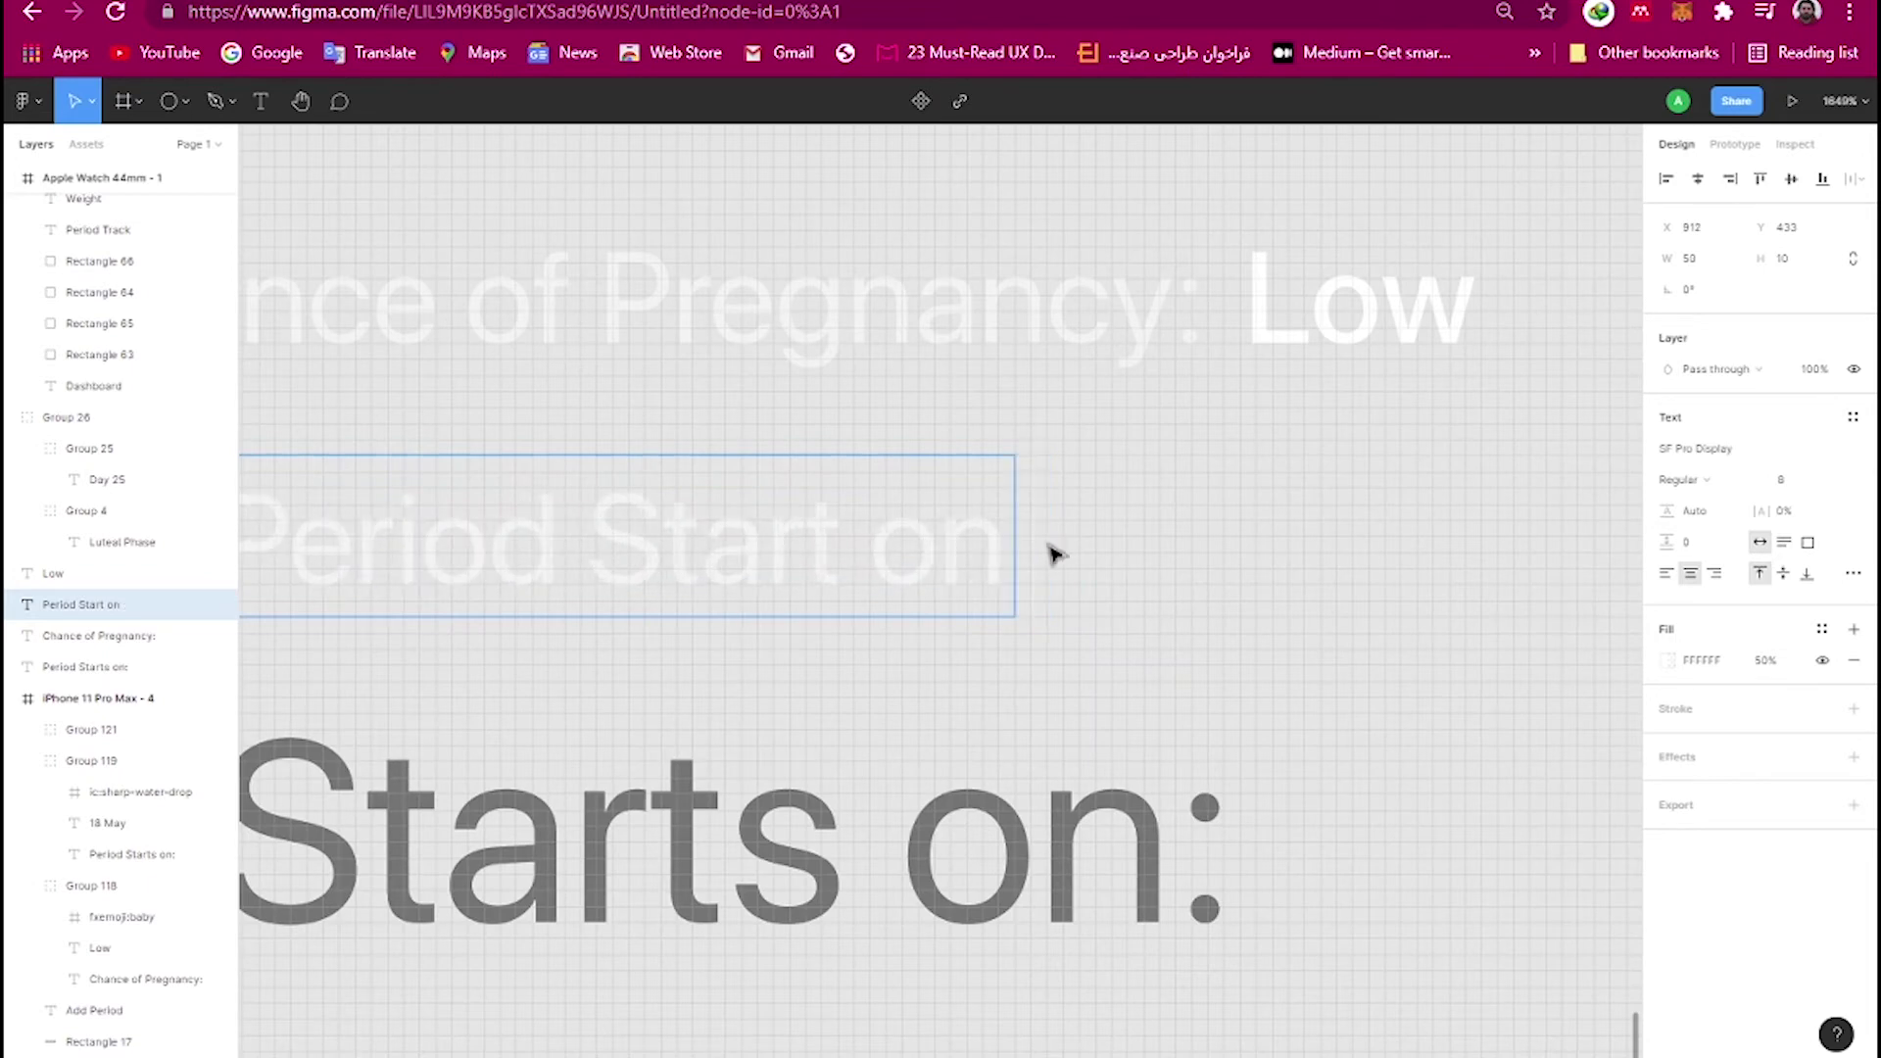
{"action": "type", "text": ":"}
{"action": "key", "text": "Escape"}
Change the copied Low beside Period Start on : to 'May 22'.
{"action": "scroll", "coordinate": [1025, 307], "scroll_direction": "down", "scroll_amount": 3}
{"action": "left_click", "coordinate": [1305, 330]}
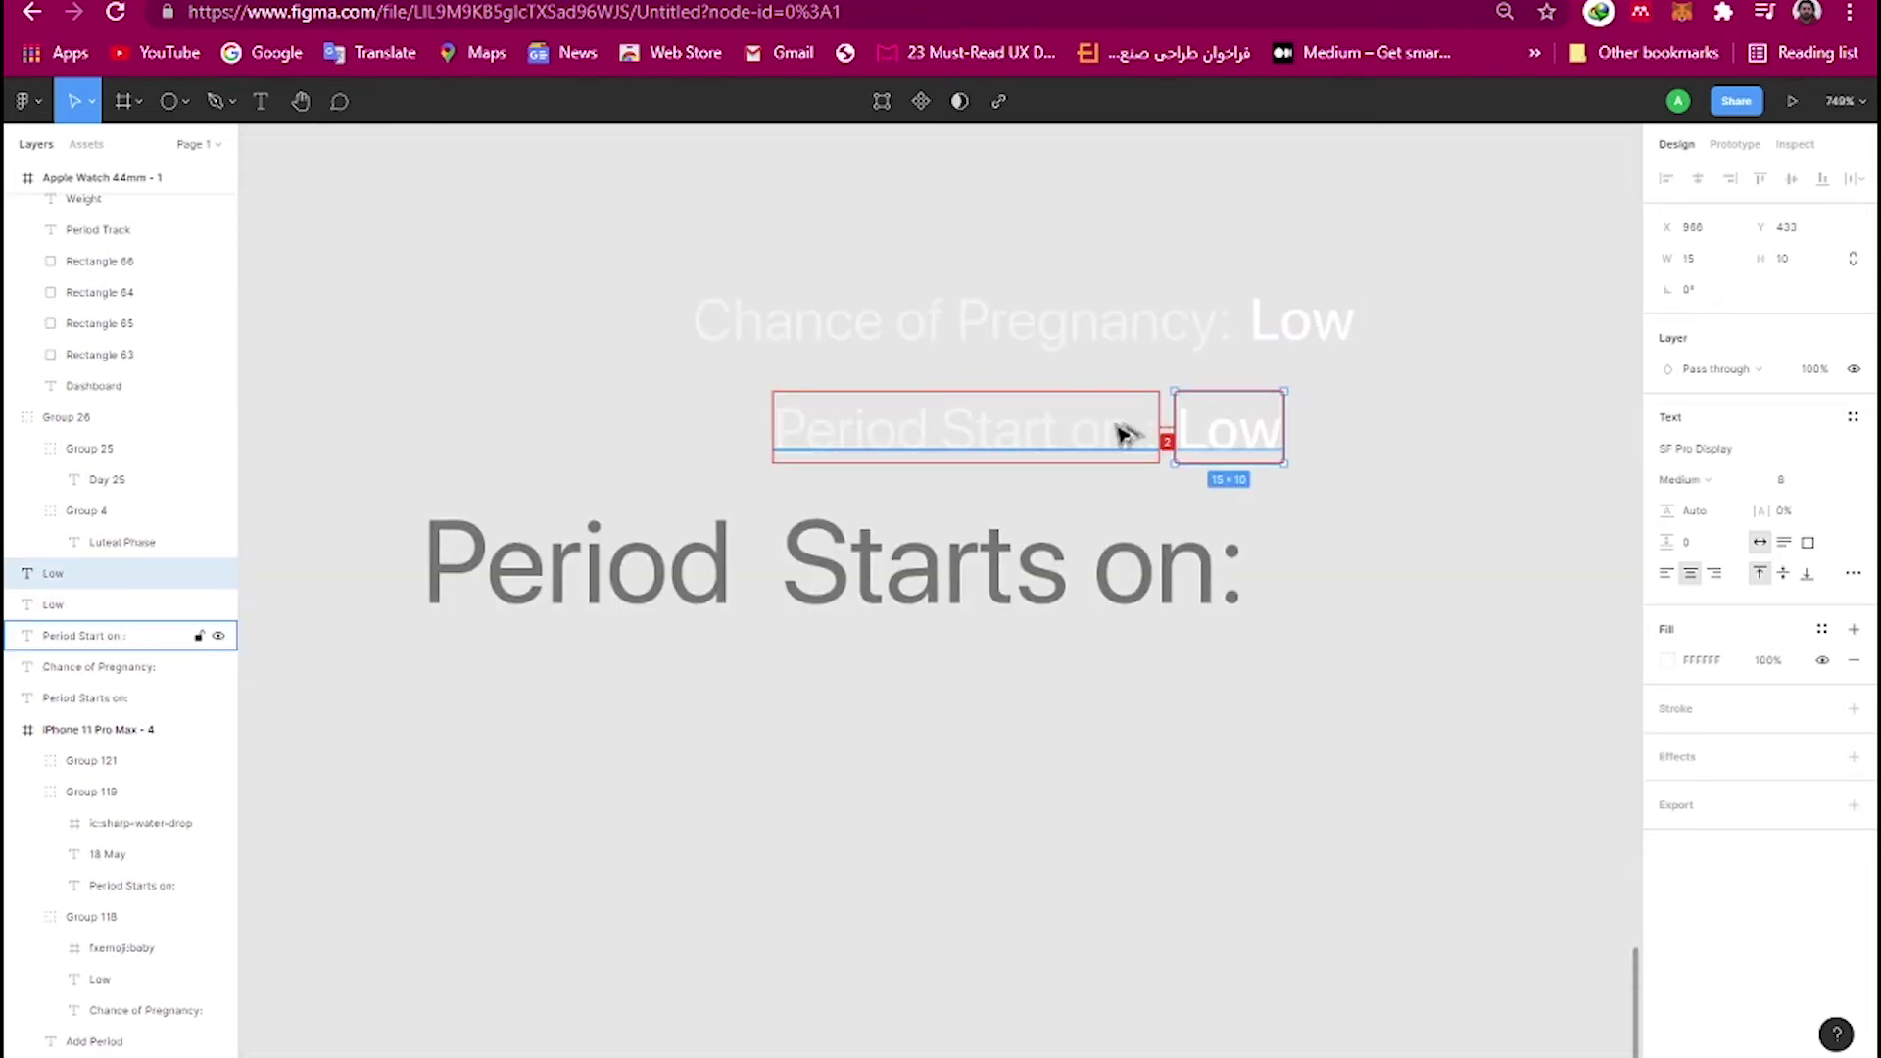
{"action": "double_click", "coordinate": [1241, 439]}
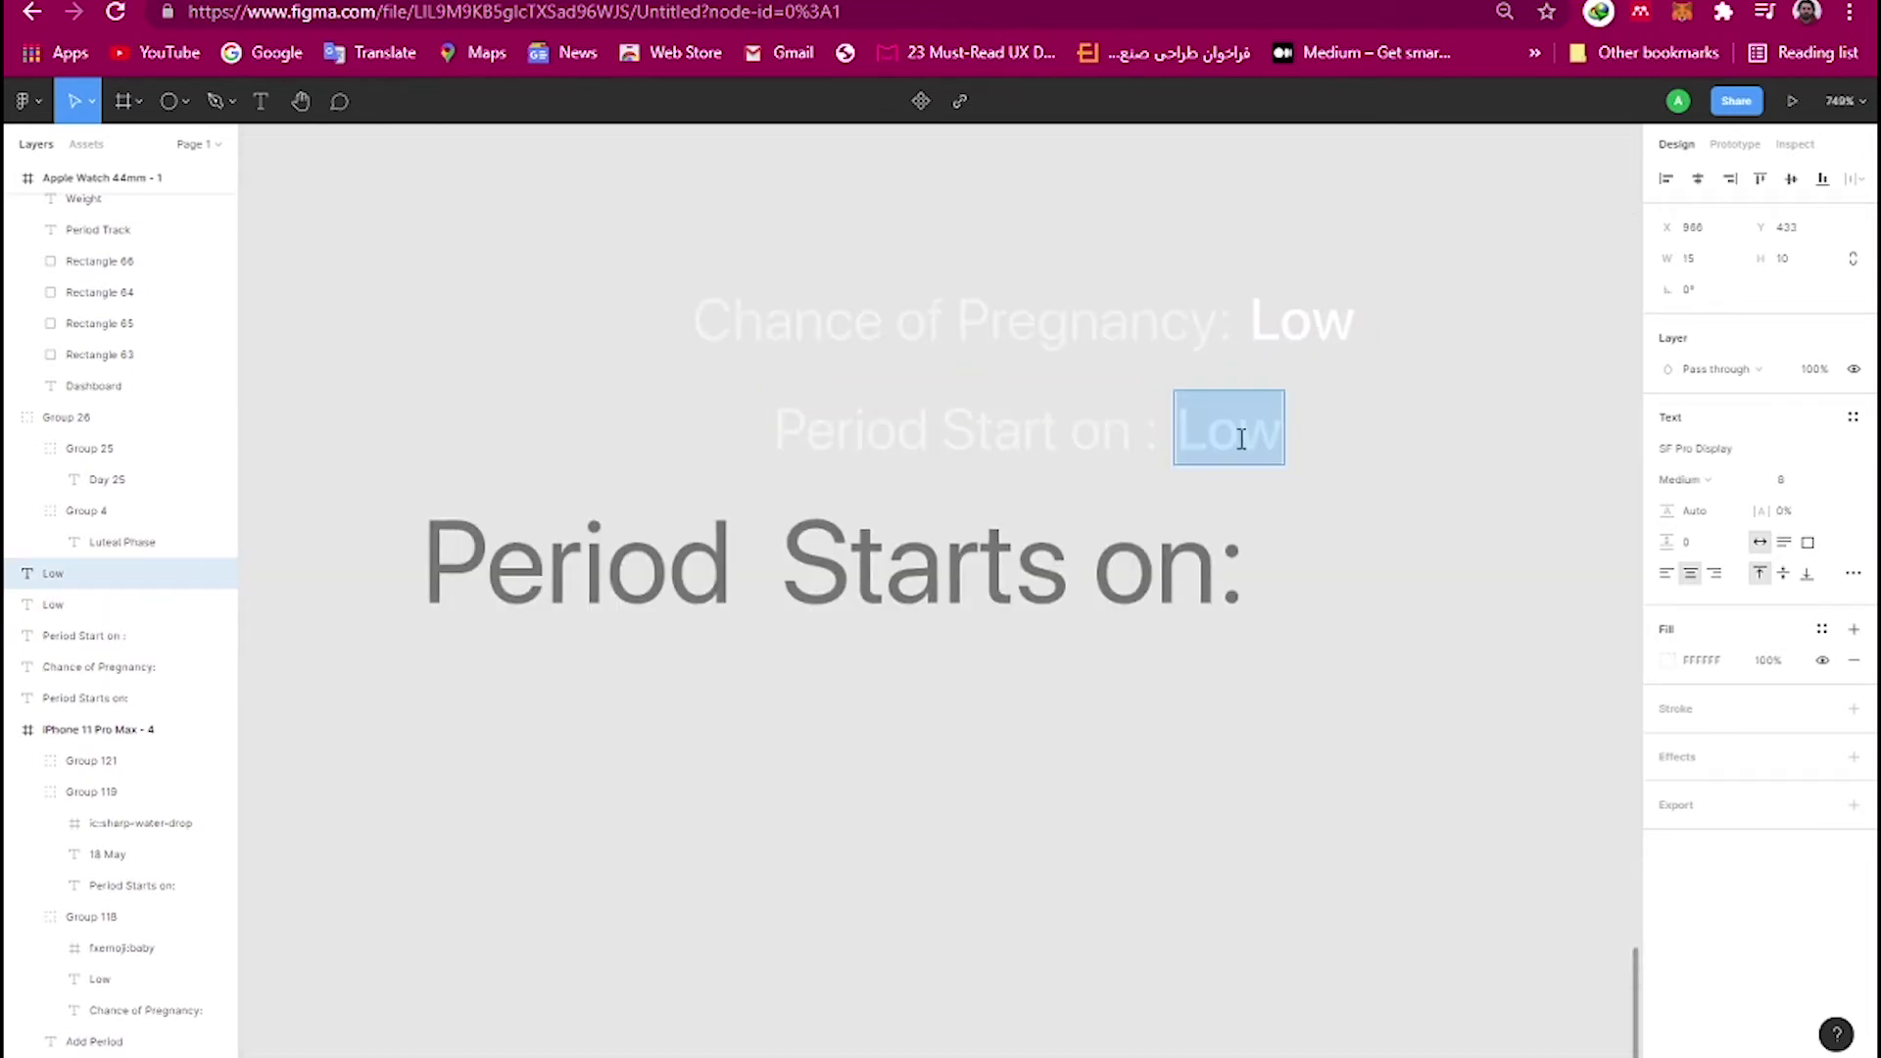
{"action": "type", "text": "May 22"}
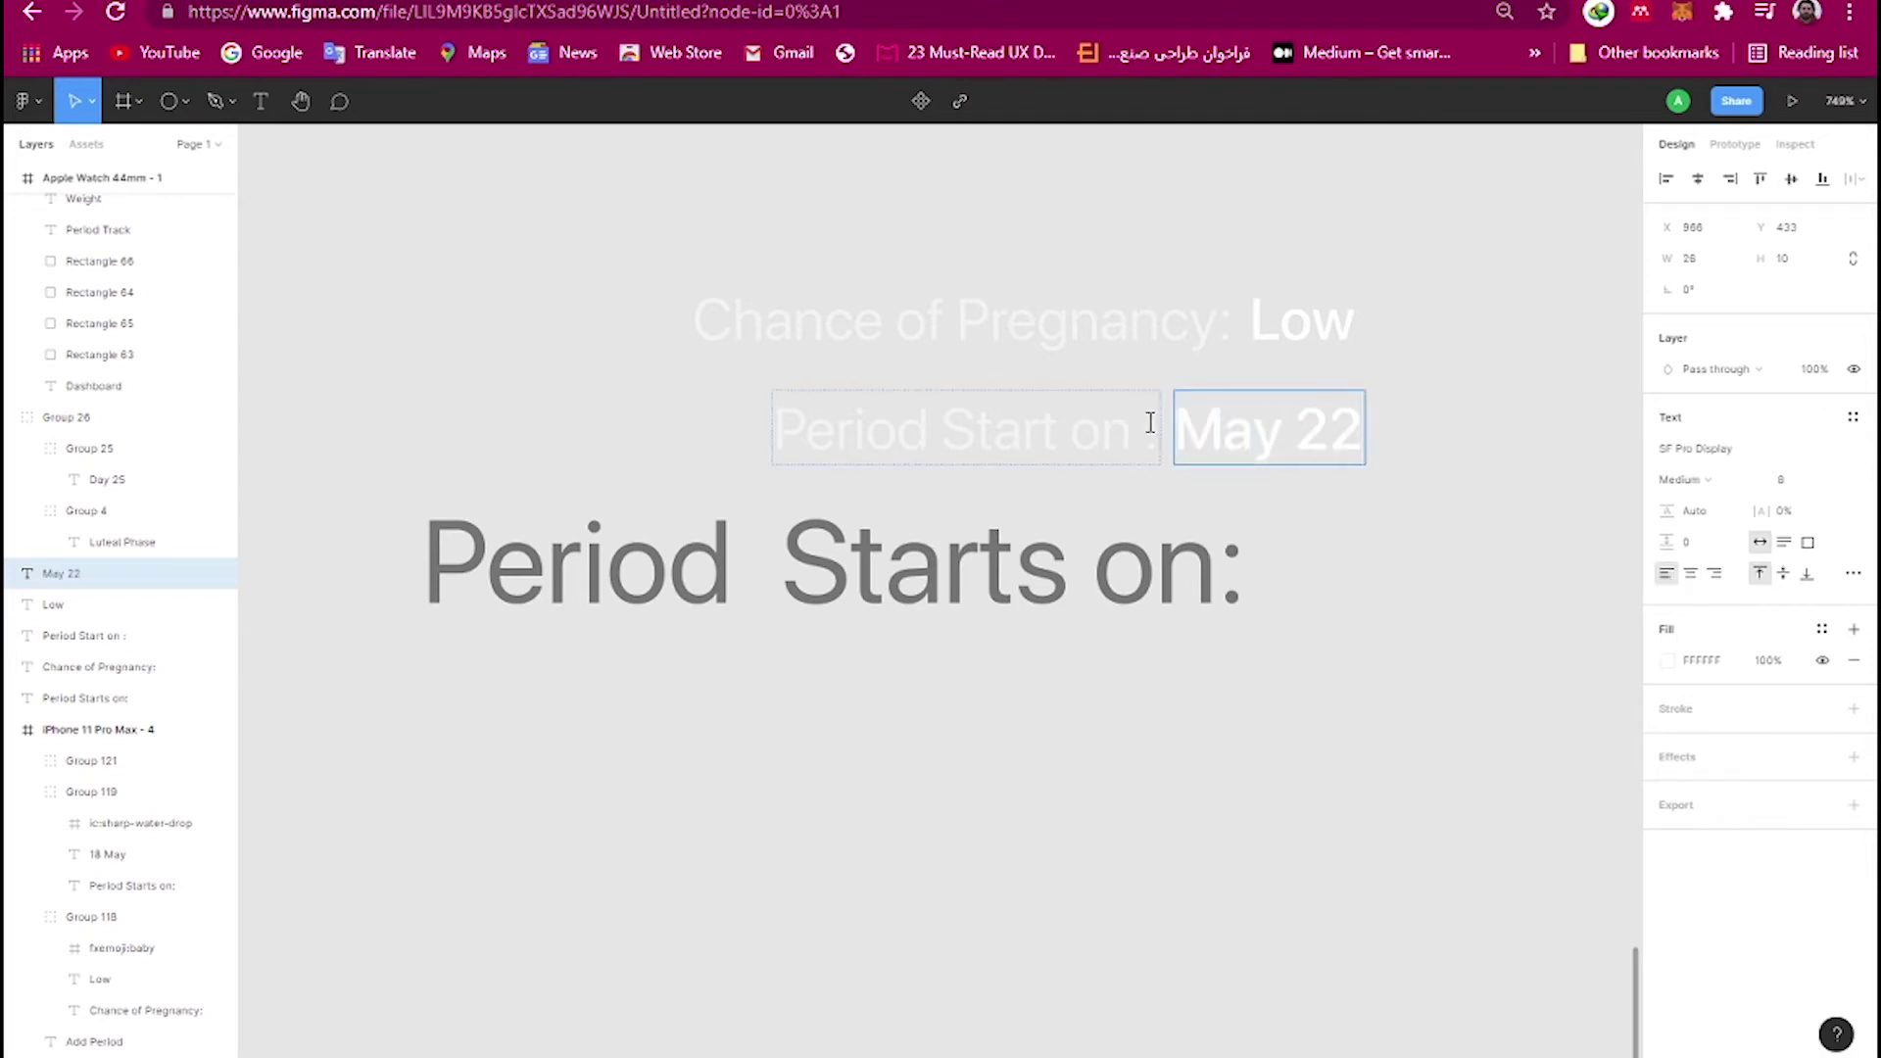
{"action": "key", "text": "Escape"}
Group Period Start on : with May 22, and Chance of Pregnancy: with Low.
{"action": "left_click", "coordinate": [956, 428], "text": "shift"}
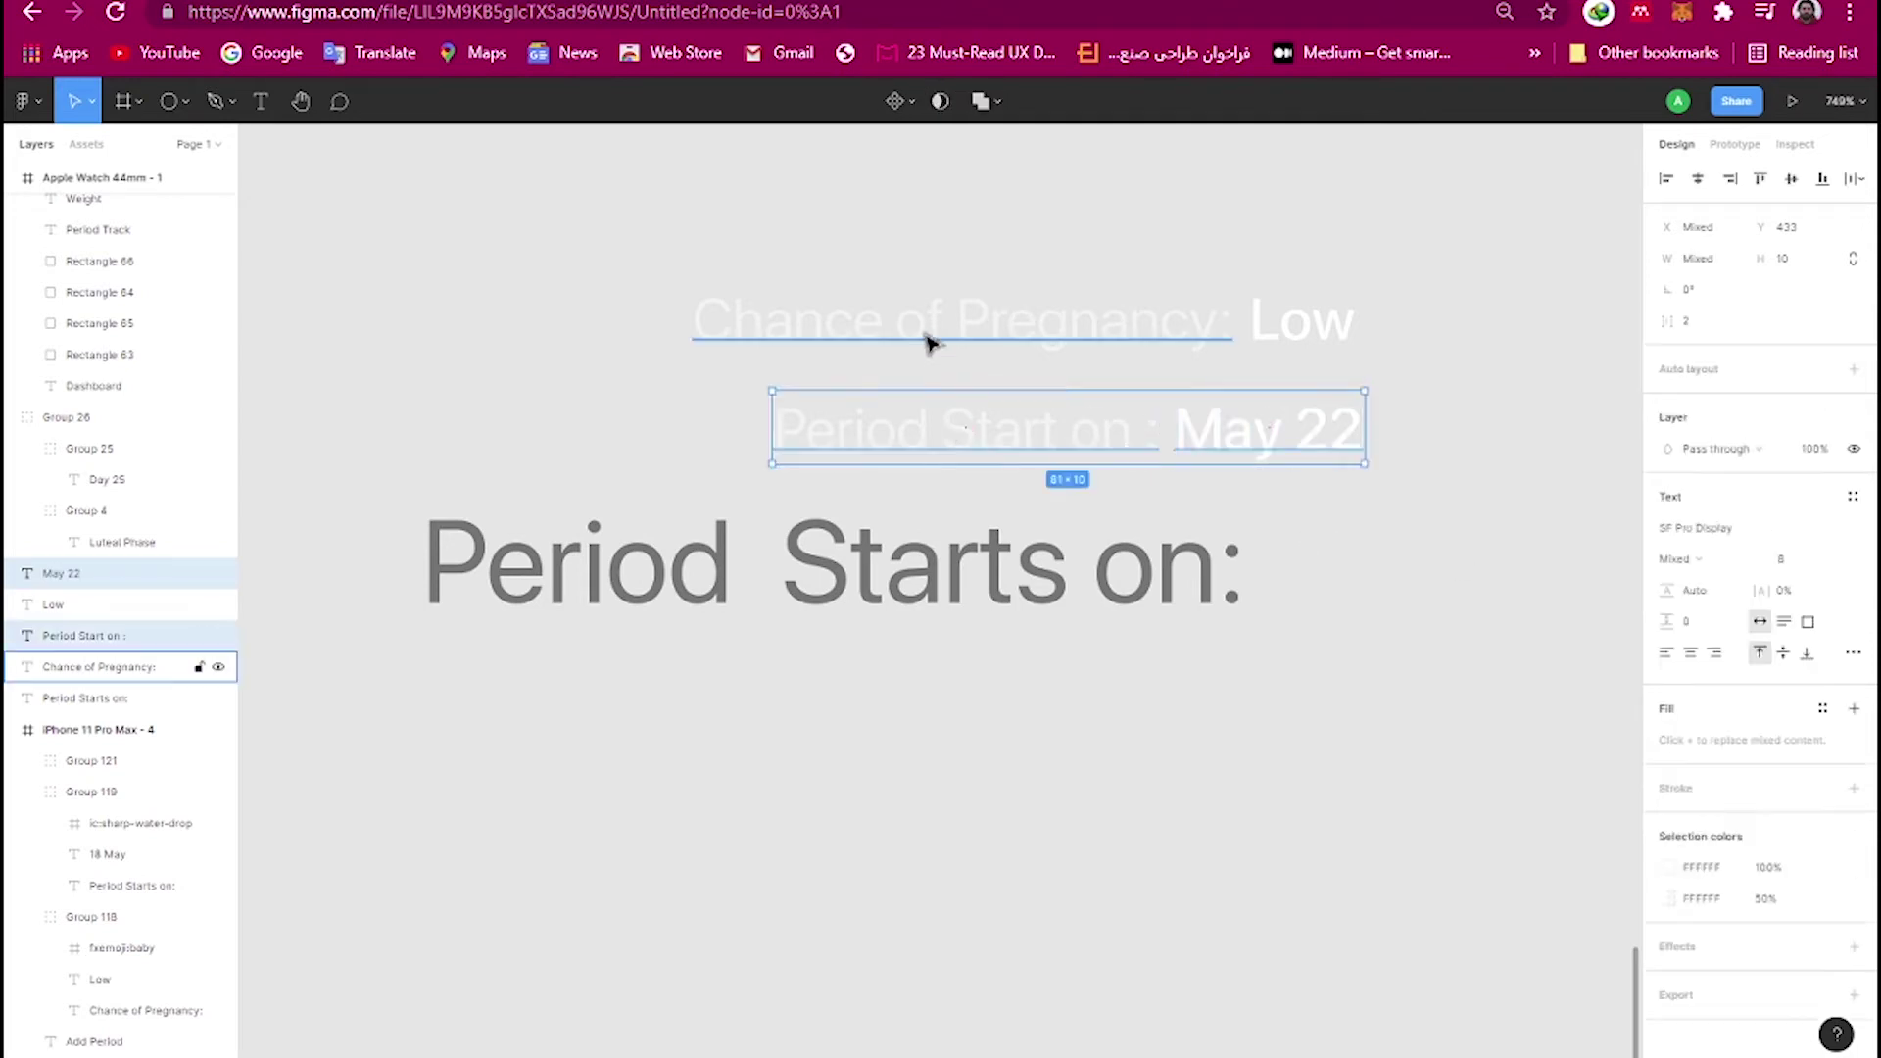
{"action": "key", "text": "ctrl+g"}
{"action": "left_click", "coordinate": [970, 333]}
{"action": "left_click", "coordinate": [1285, 333], "text": "shift"}
{"action": "key", "text": "ctrl+g"}
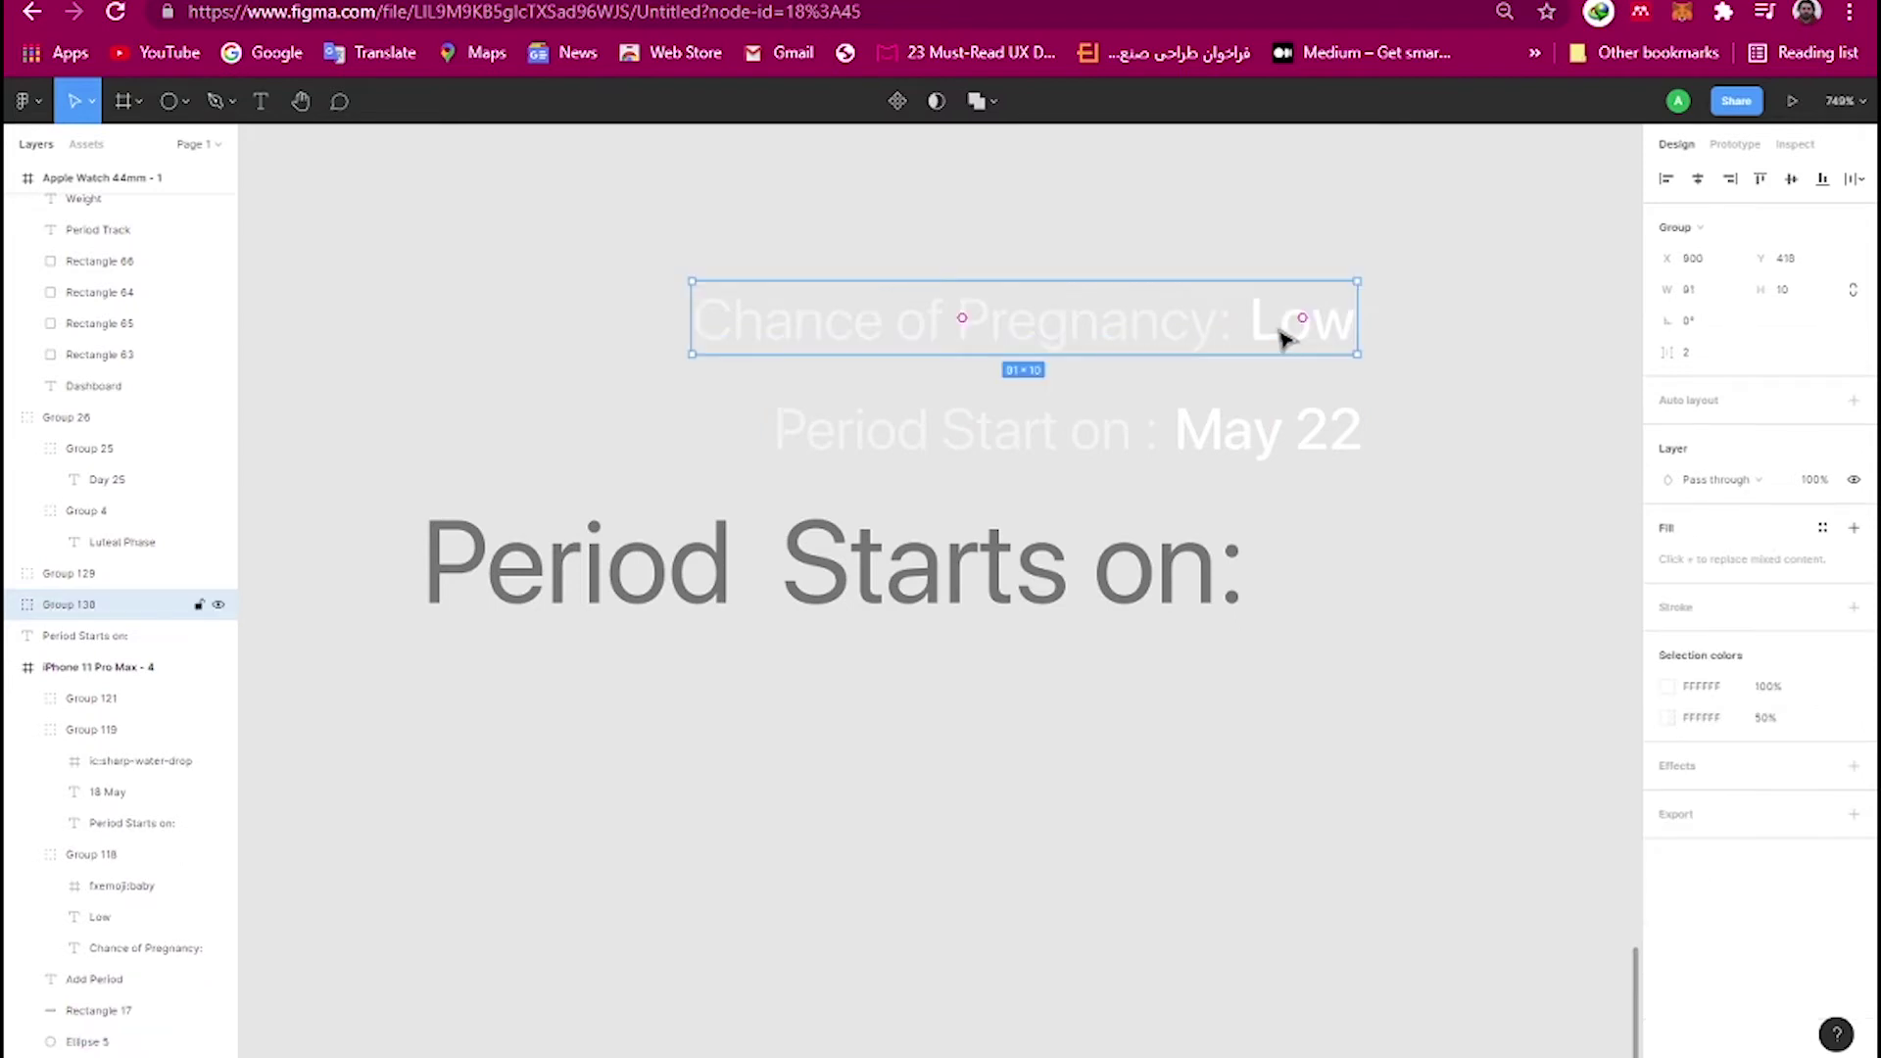
Centre the two info lines on each other and group them.
{"action": "key", "text": "shift+Tab"}
{"action": "key", "text": "Up"}
{"action": "key", "text": "Up"}
{"action": "key", "text": "Up"}
{"action": "key", "text": "Up"}
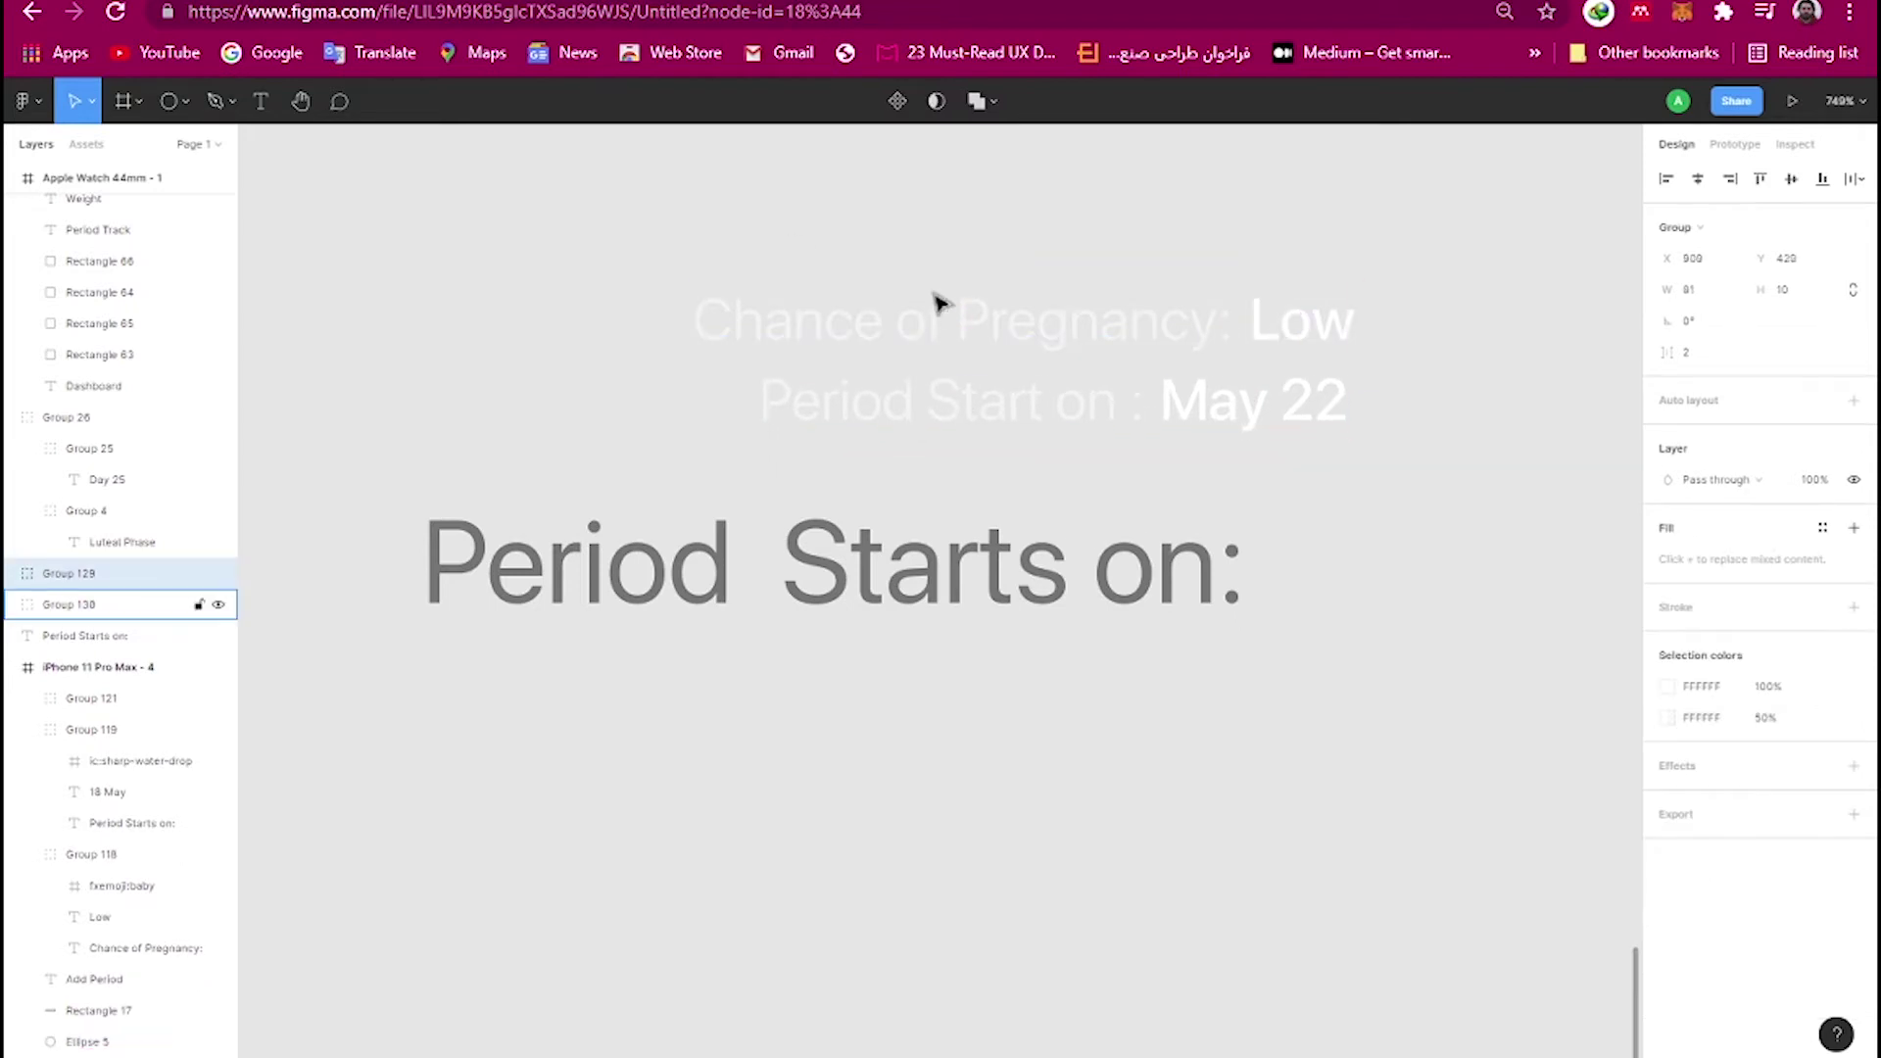
{"action": "key", "text": "Down"}
{"action": "key", "text": "Down"}
{"action": "key", "text": "Down"}
{"action": "left_click", "coordinate": [1008, 323], "text": "shift"}
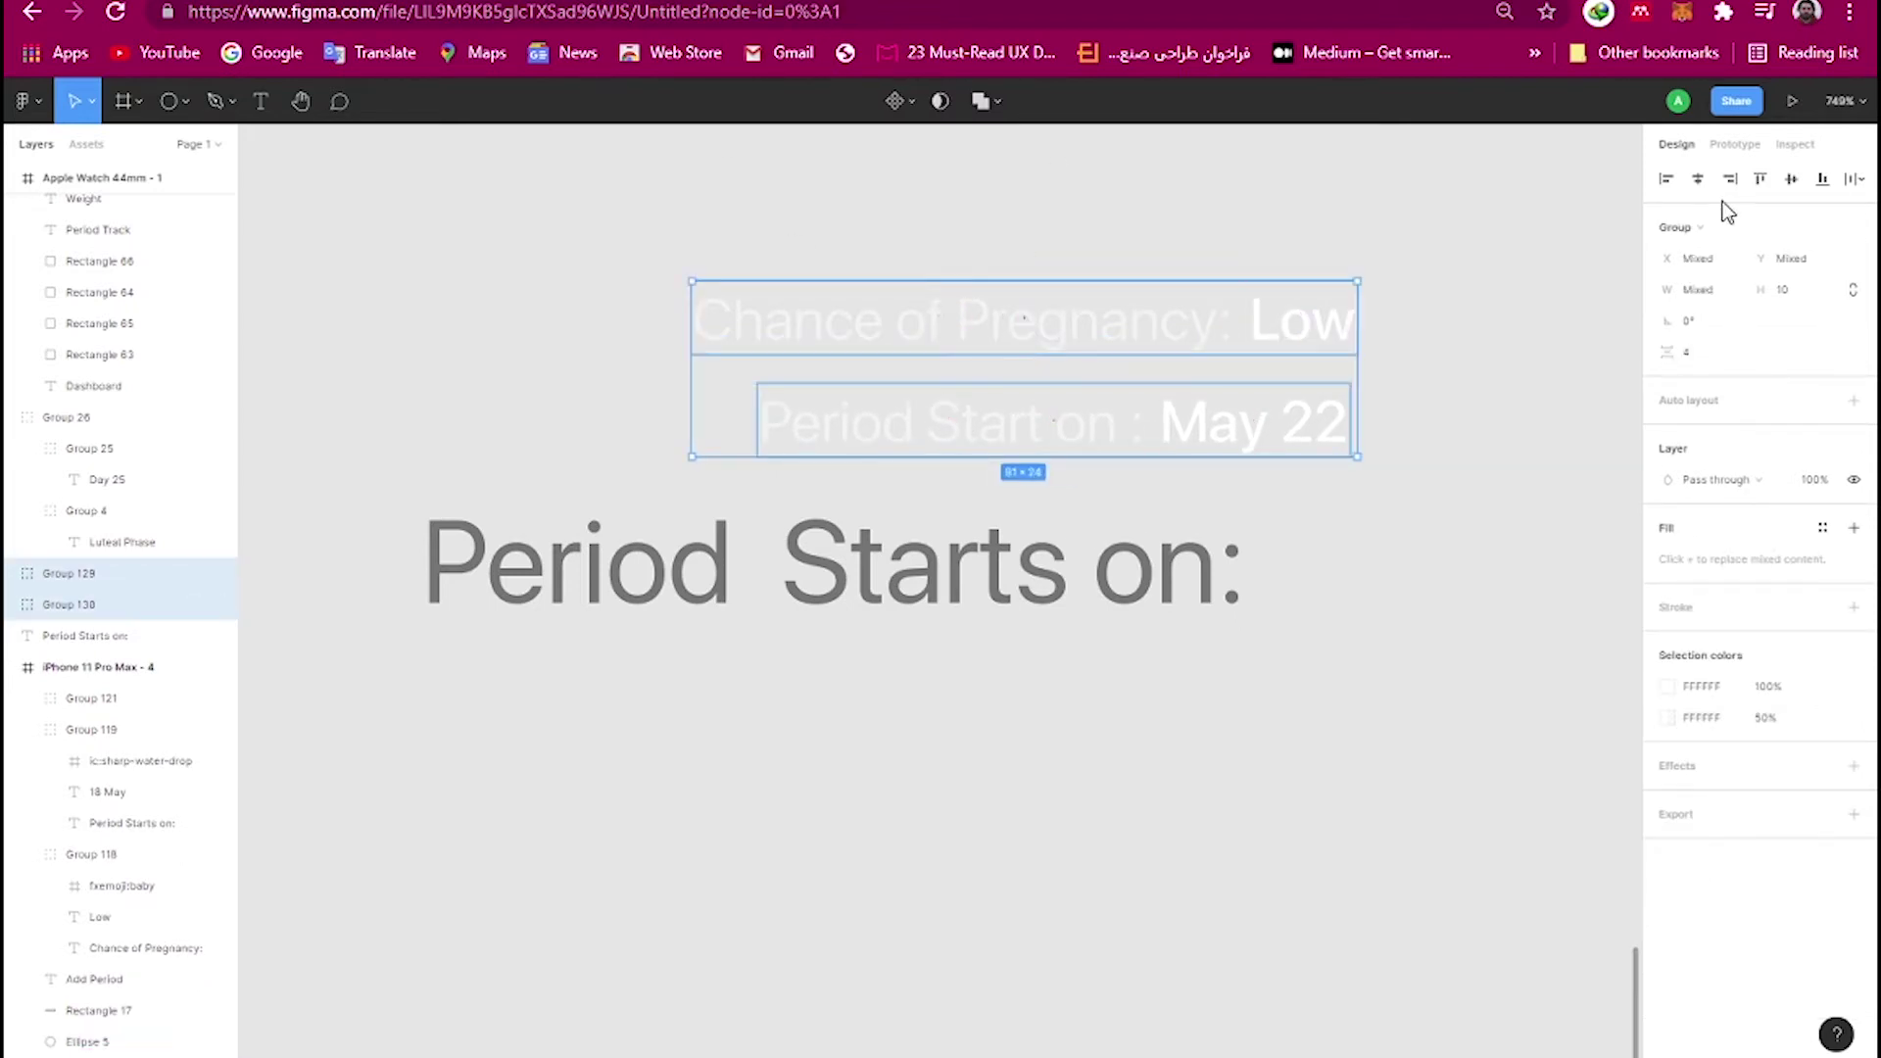
{"action": "key", "text": "alt+h"}
{"action": "key", "text": "ctrl+g"}
Move the info lines with Luteal Phase and Day 25 into the Period Track watch circle.
{"action": "scroll", "coordinate": [932, 575], "scroll_direction": "down", "scroll_amount": 5}
{"action": "left_click_drag", "start_coordinate": [931, 575], "coordinate": [1568, 361]}
{"action": "scroll", "coordinate": [1175, 392], "scroll_direction": "right", "scroll_amount": 5}
{"action": "scroll", "coordinate": [819, 420], "scroll_direction": "up", "scroll_amount": 2}
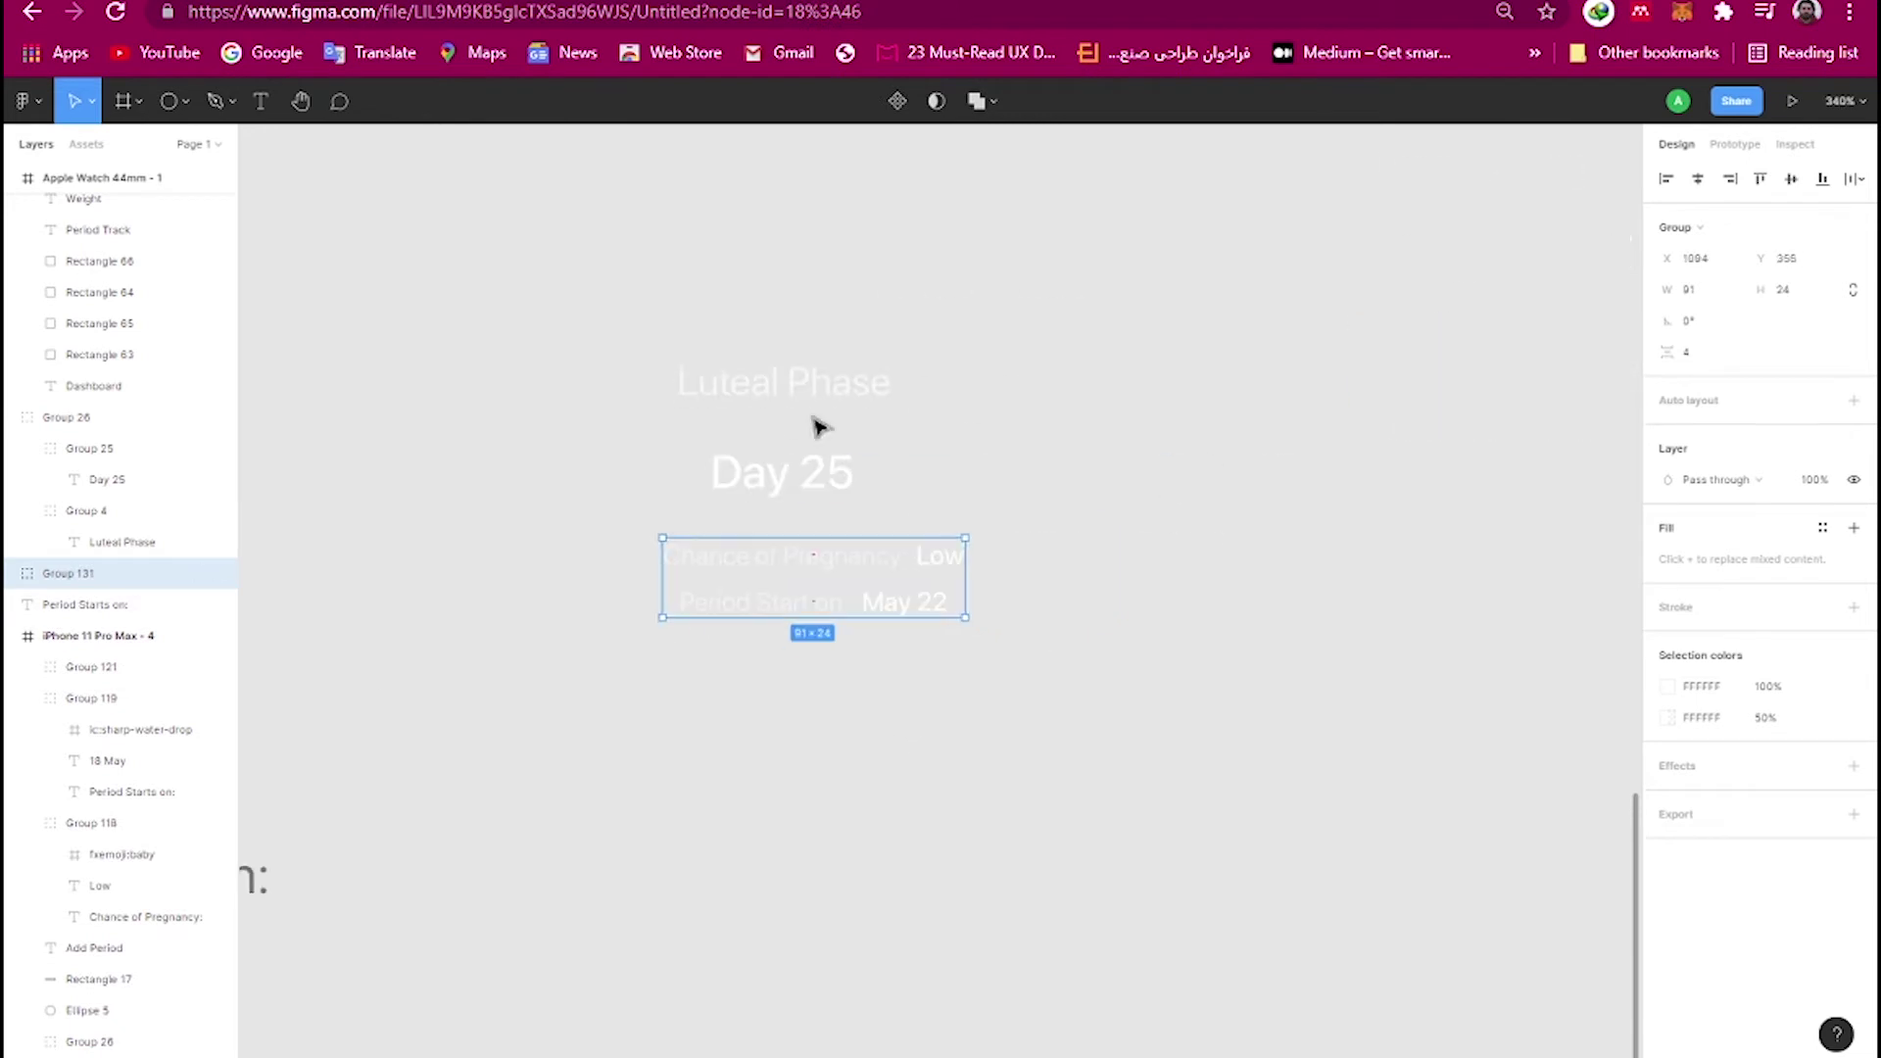
{"action": "left_click", "coordinate": [784, 472]}
{"action": "left_click", "coordinate": [767, 579]}
{"action": "left_click", "coordinate": [784, 480], "text": "shift"}
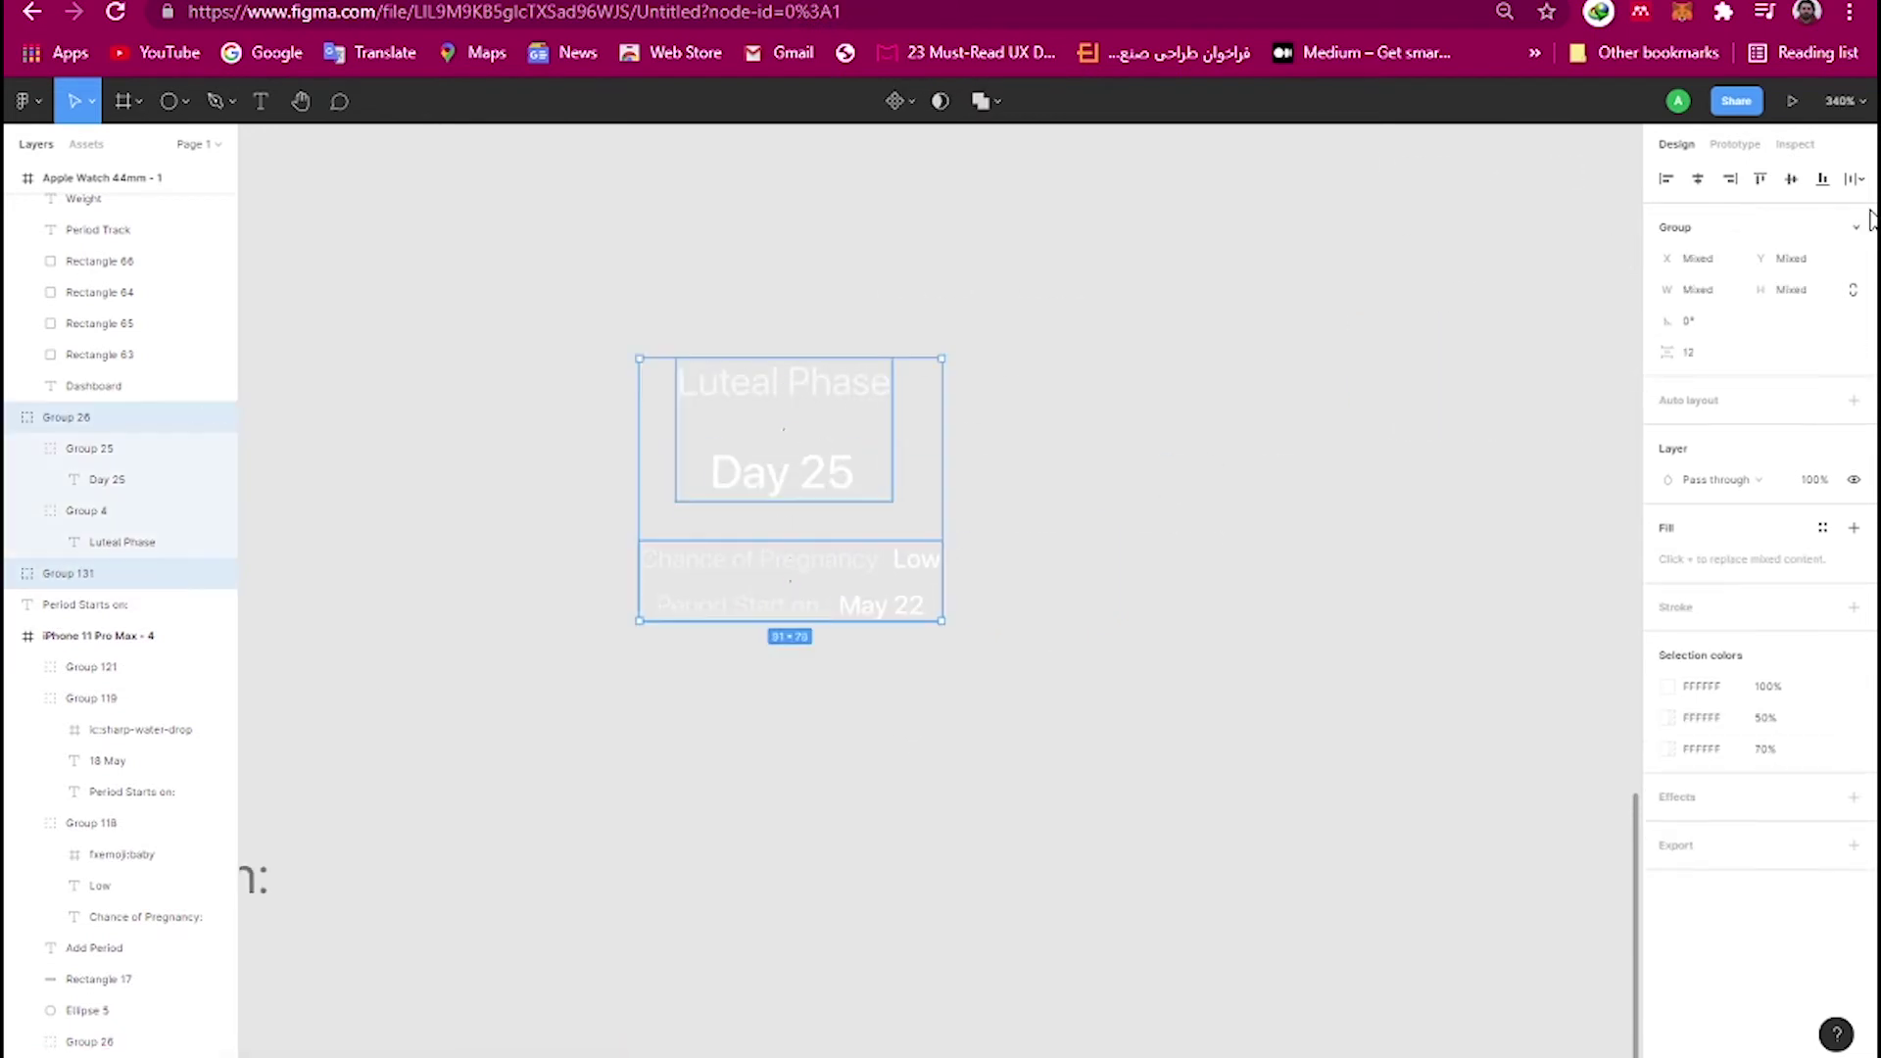
{"action": "scroll", "coordinate": [808, 436], "scroll_direction": "down", "scroll_amount": 5}
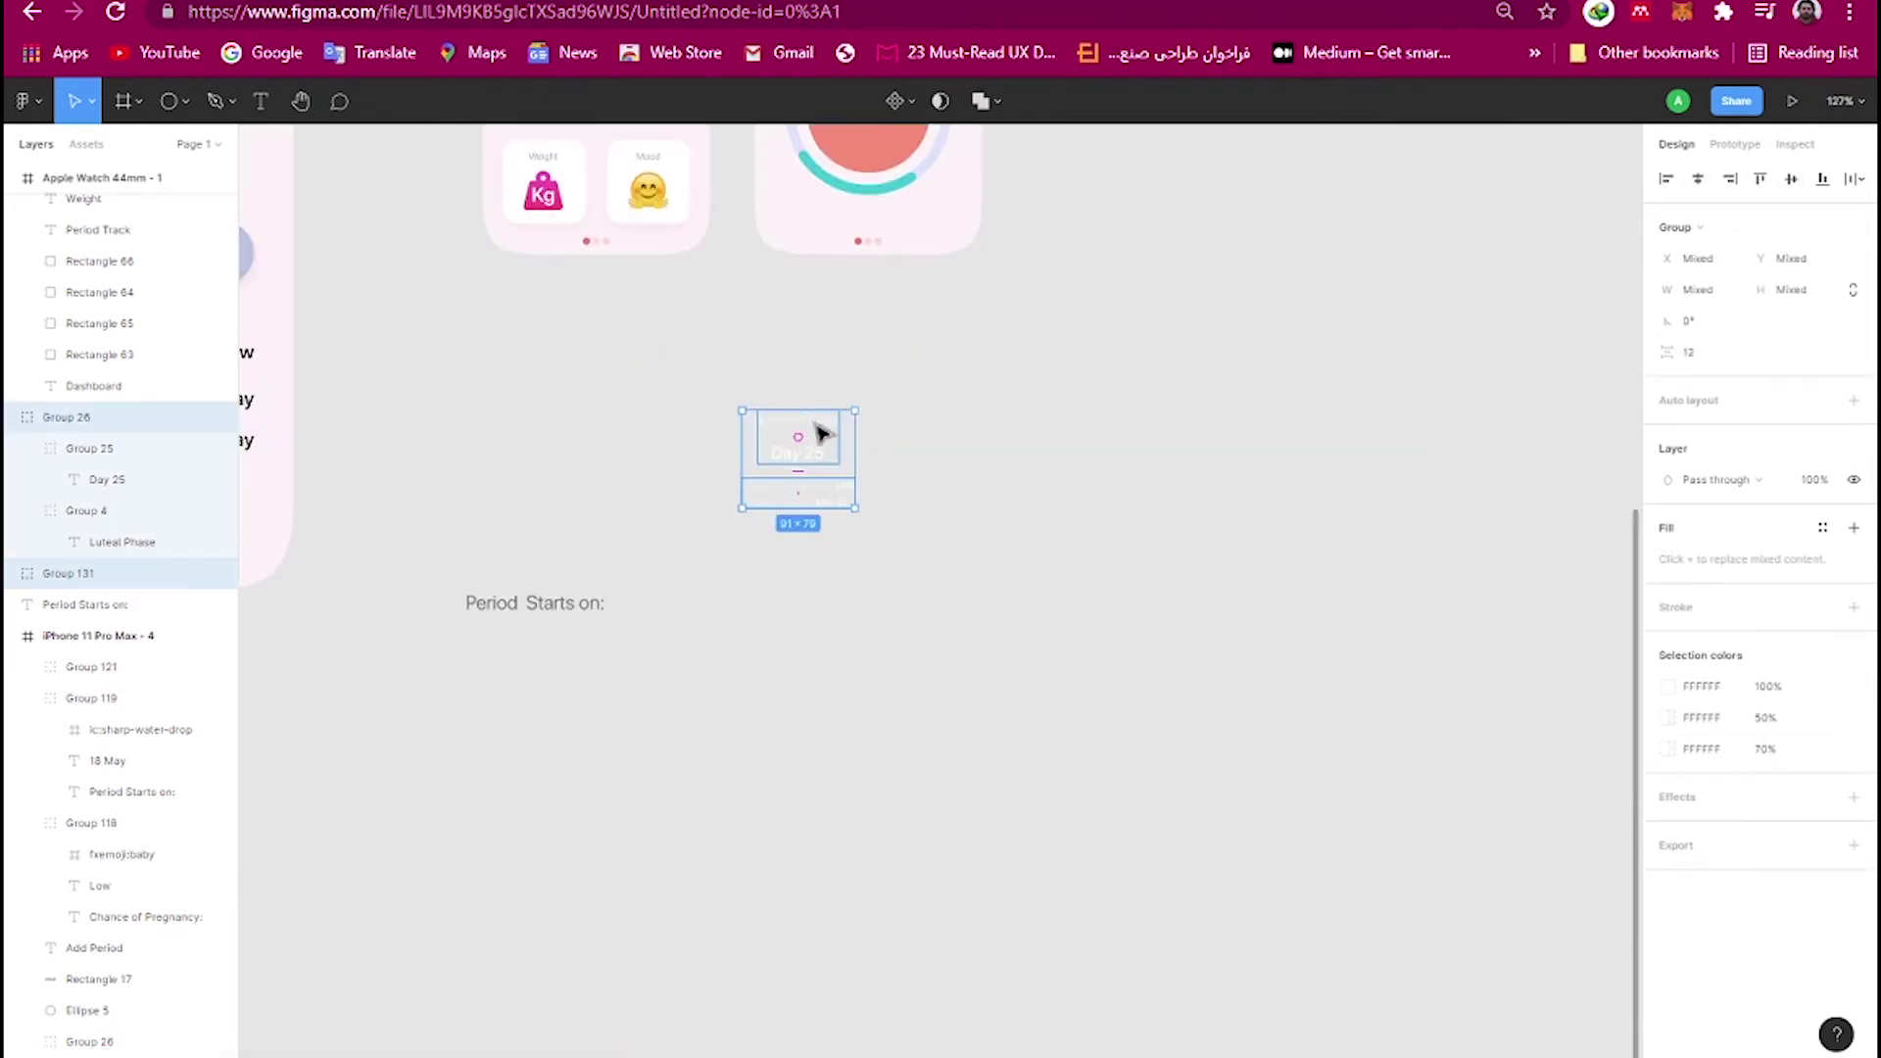
{"action": "left_click_drag", "start_coordinate": [821, 433], "coordinate": [879, 240]}
Set the Low text to font size 6.
{"action": "scroll", "coordinate": [867, 250], "scroll_direction": "up", "scroll_amount": 5}
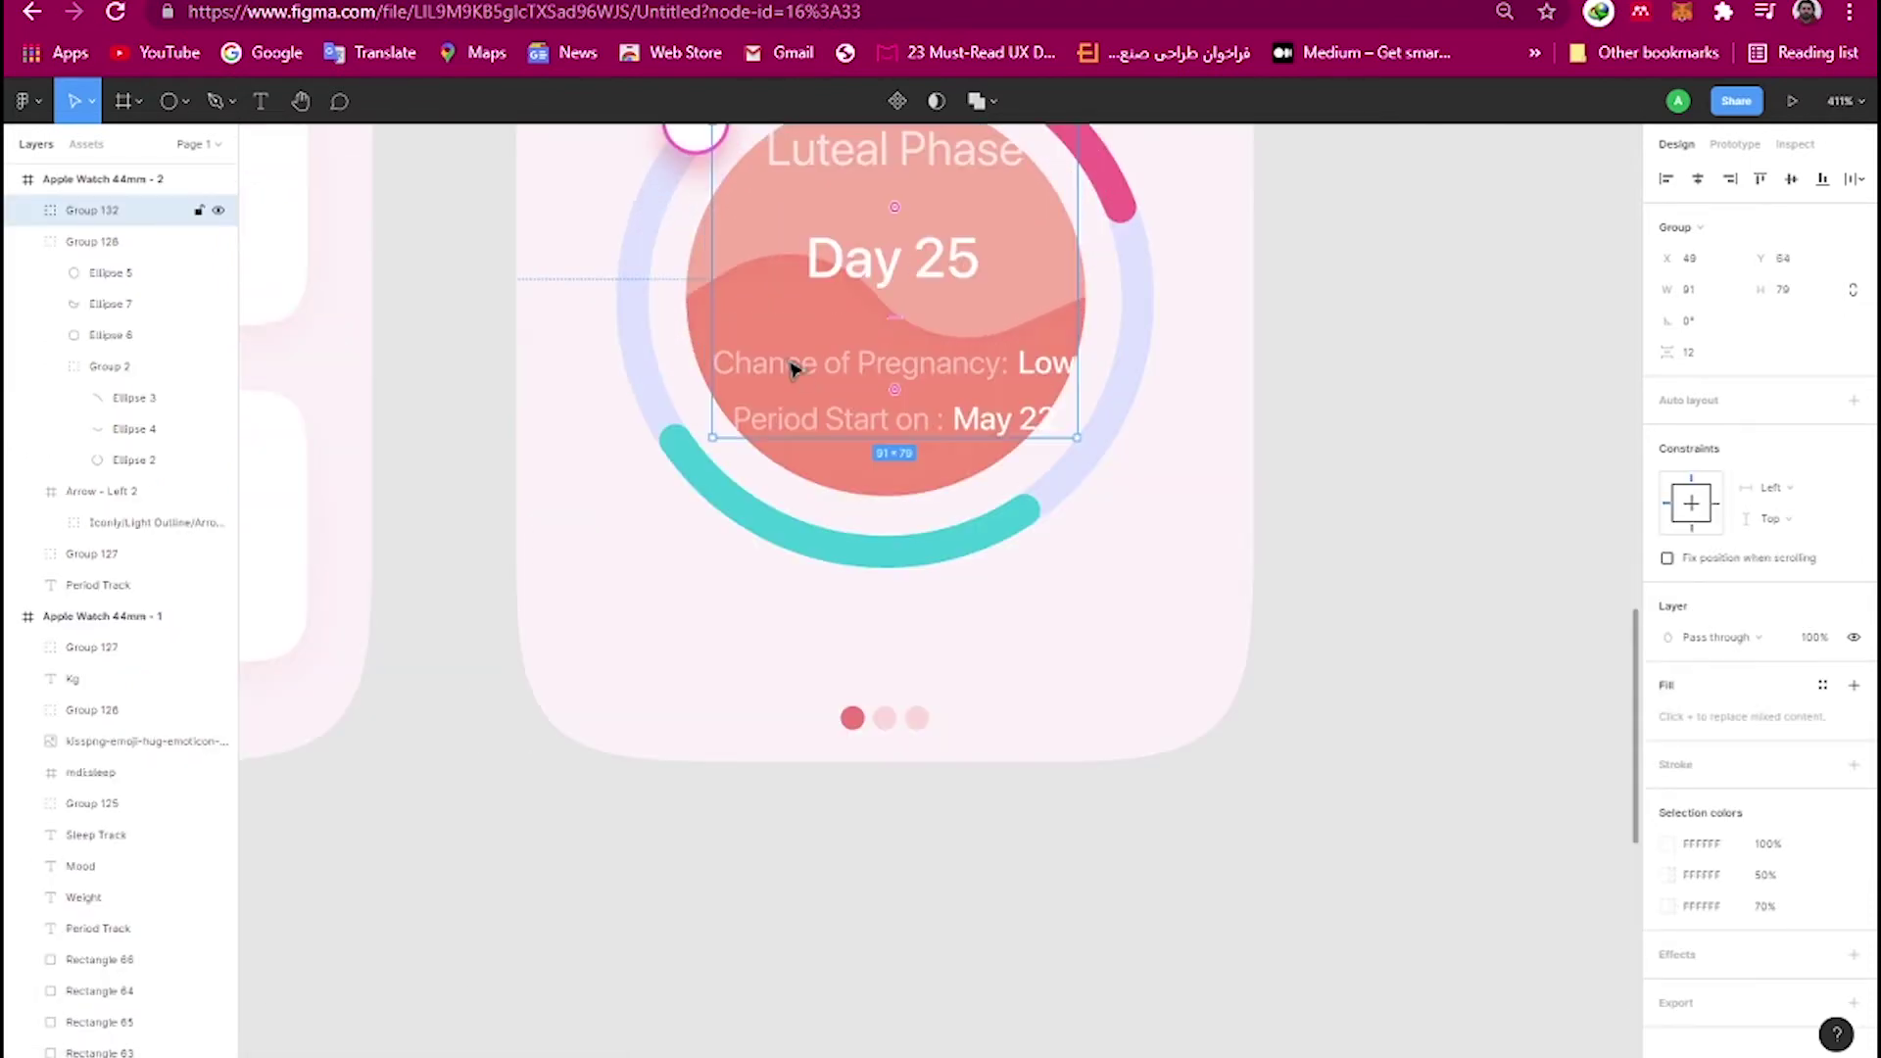
{"action": "double_click", "coordinate": [793, 367]}
{"action": "left_click", "coordinate": [1792, 605]}
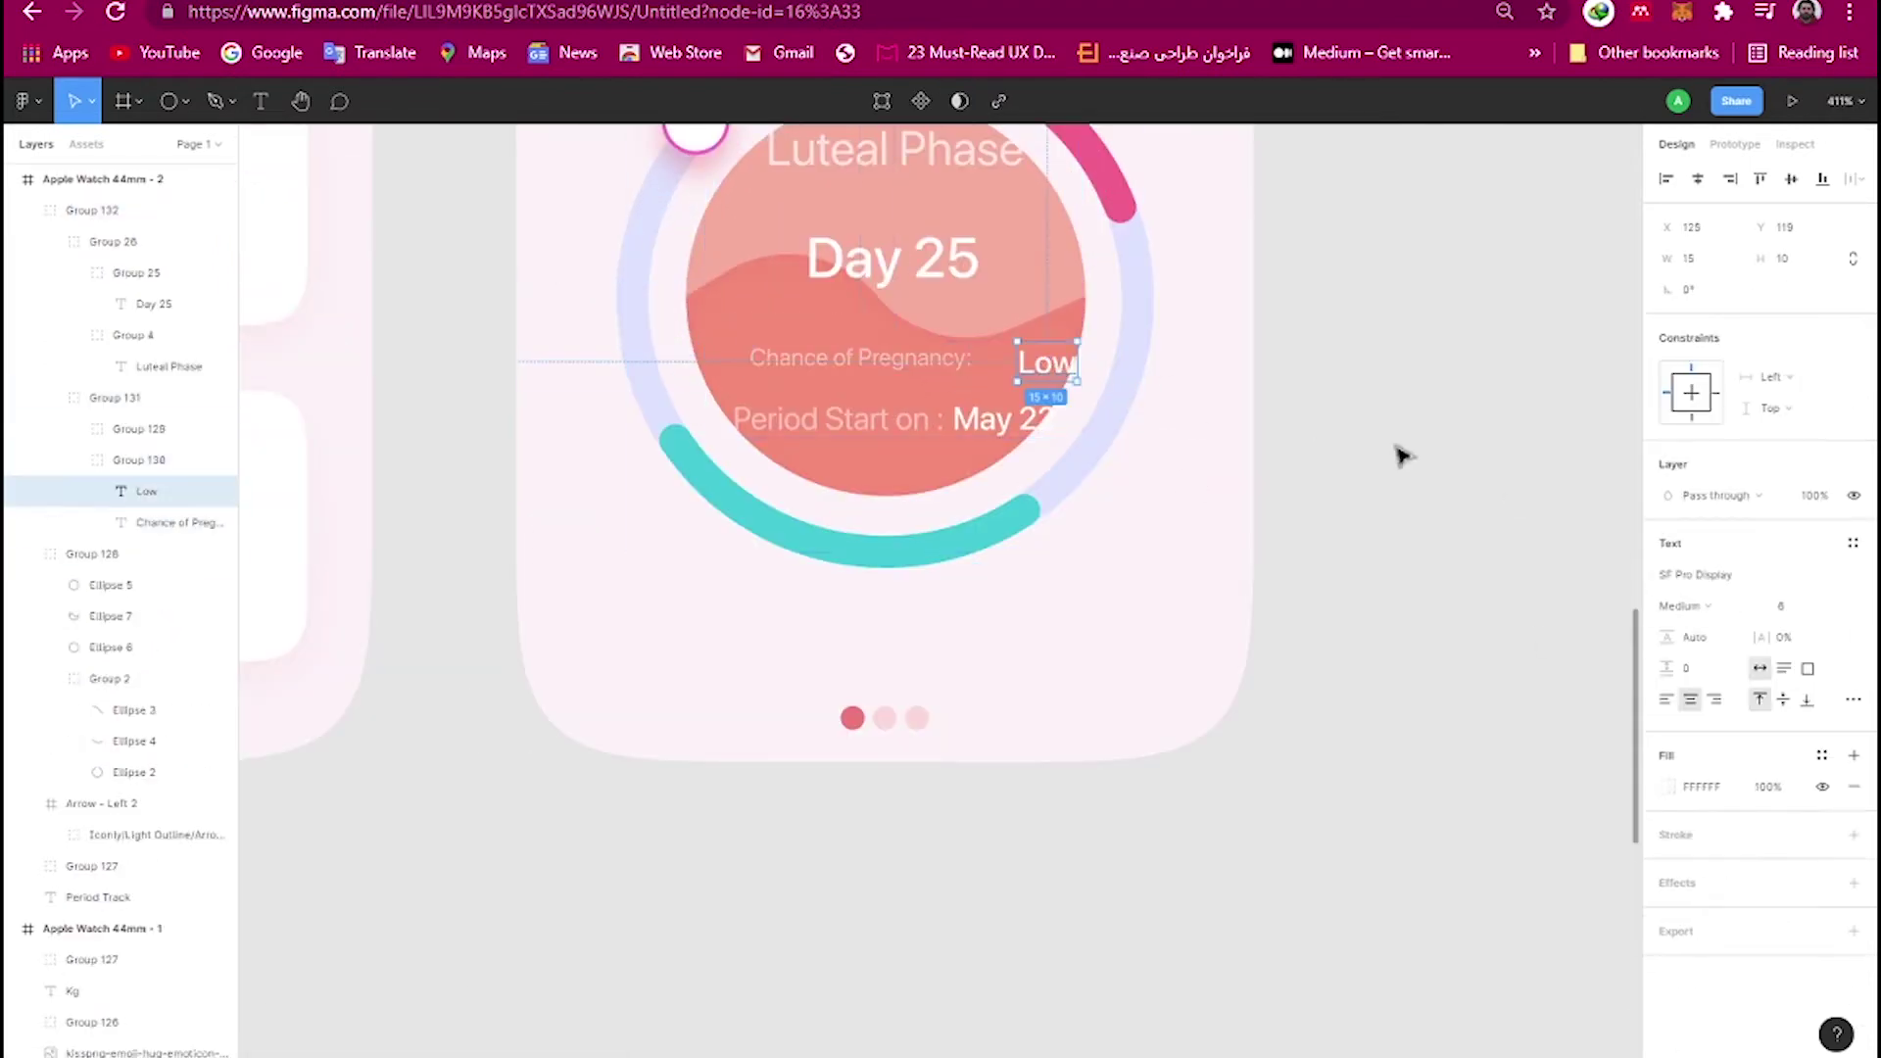
{"action": "type", "text": "6"}
{"action": "key", "text": "Return"}
{"action": "key", "text": "Left"}
{"action": "key", "text": "Left"}
{"action": "key", "text": "Left"}
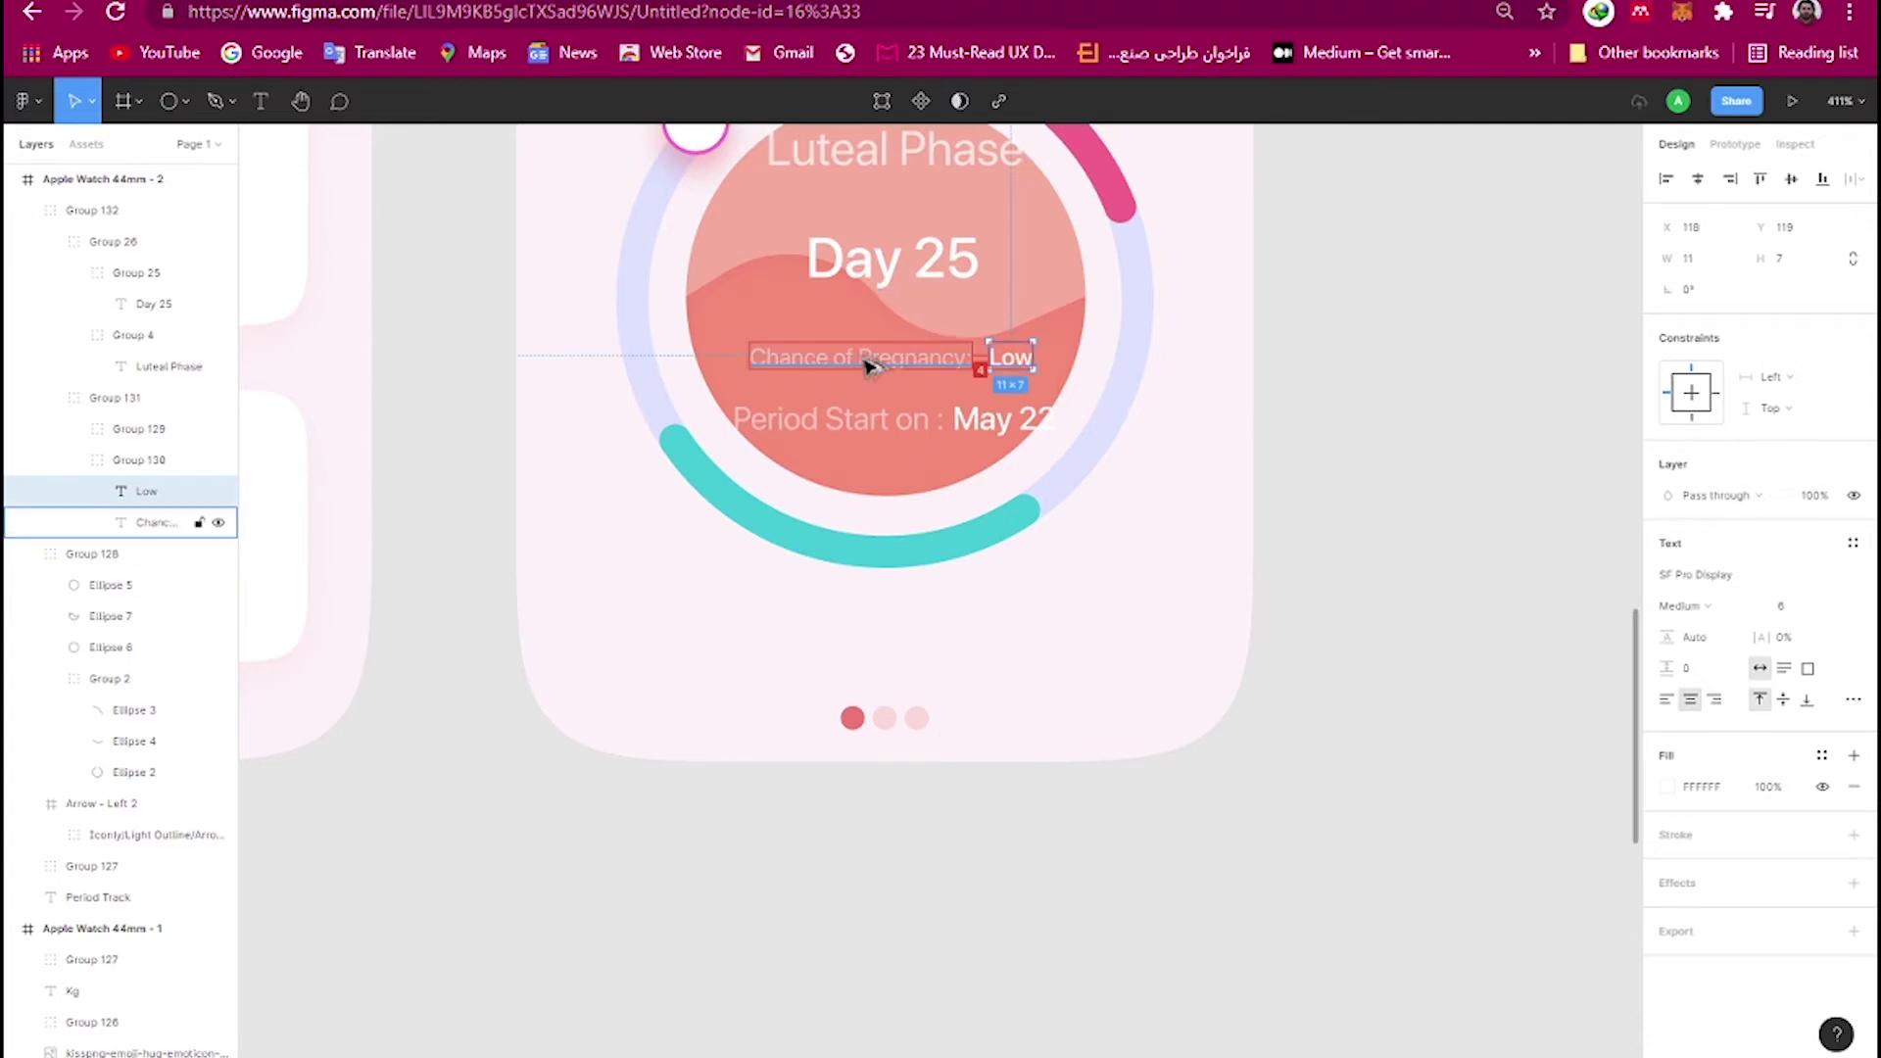
Set both Period Start on : May 22 text layers to font size 6.
{"action": "left_click", "coordinate": [839, 431]}
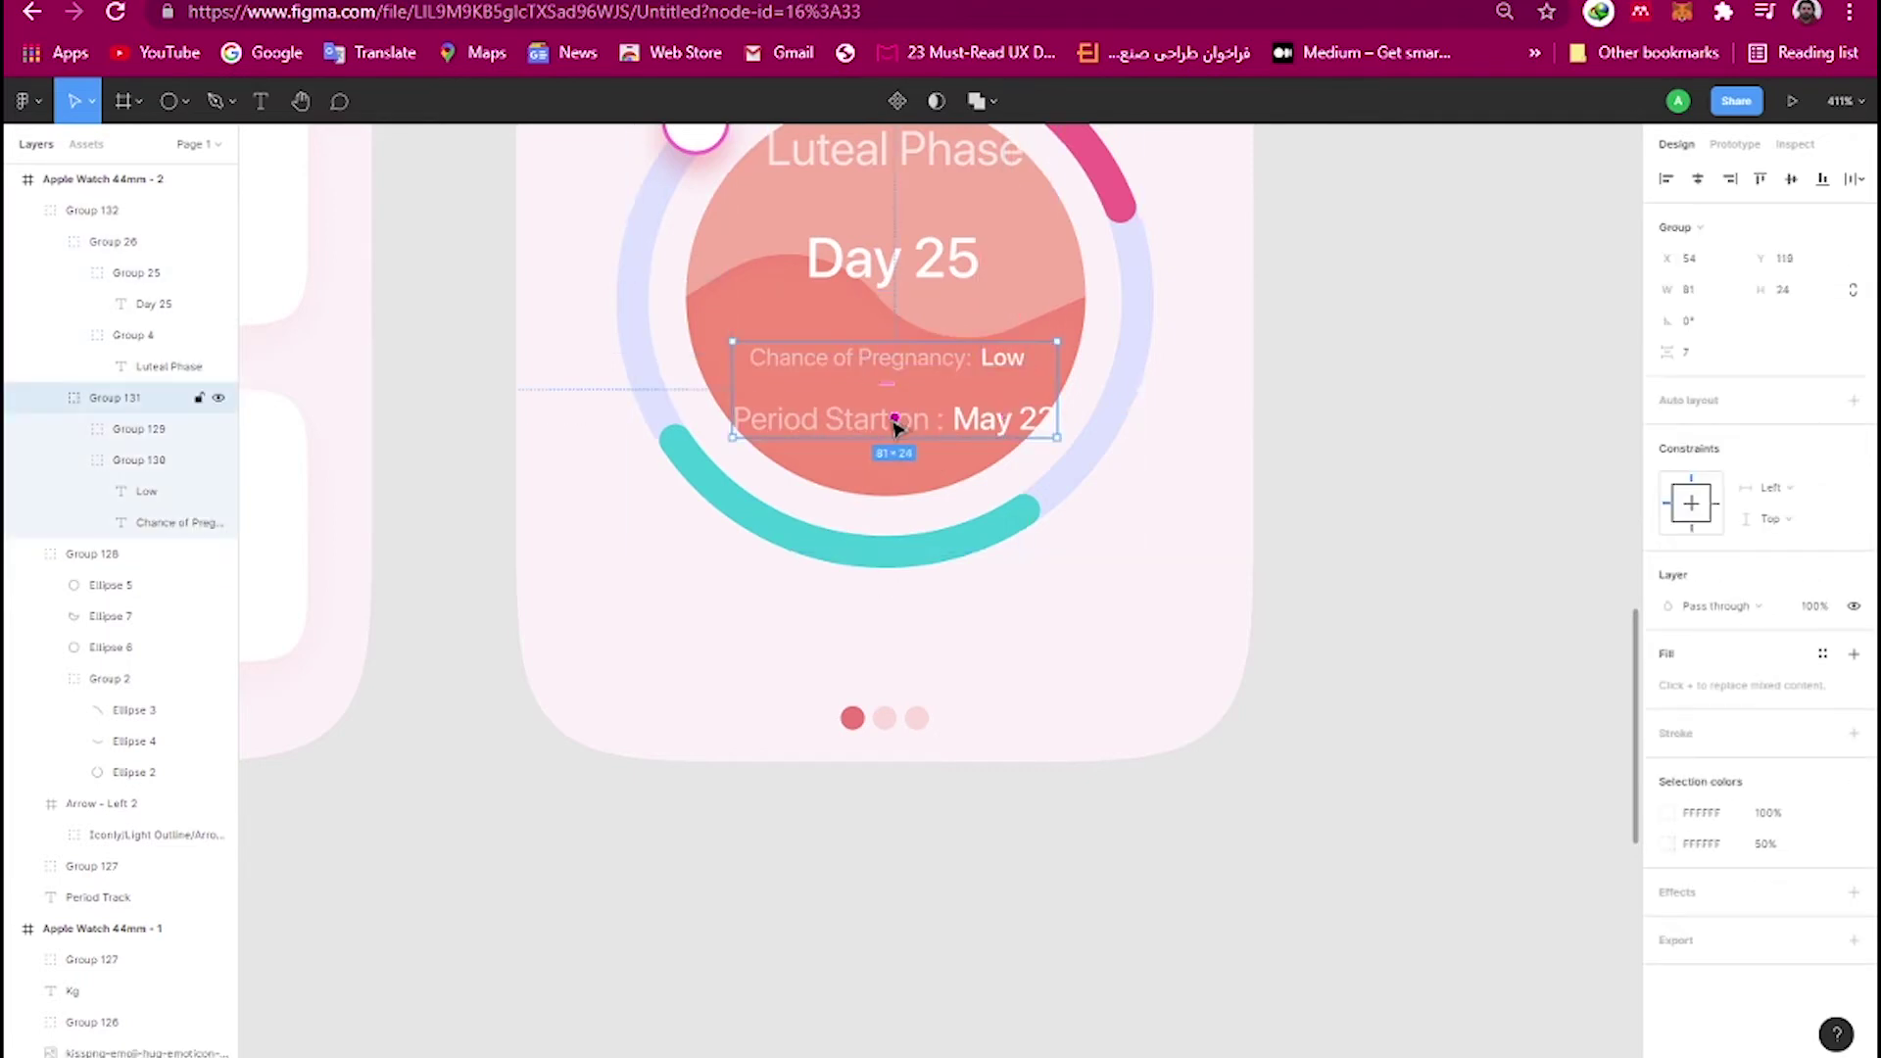
{"action": "left_click", "coordinate": [86, 428]}
{"action": "left_click", "coordinate": [167, 491]}
{"action": "left_click", "coordinate": [155, 459], "text": "shift"}
{"action": "left_click", "coordinate": [1781, 686]}
{"action": "type", "text": "6"}
{"action": "scroll", "coordinate": [979, 391], "scroll_direction": "up", "scroll_amount": 5}
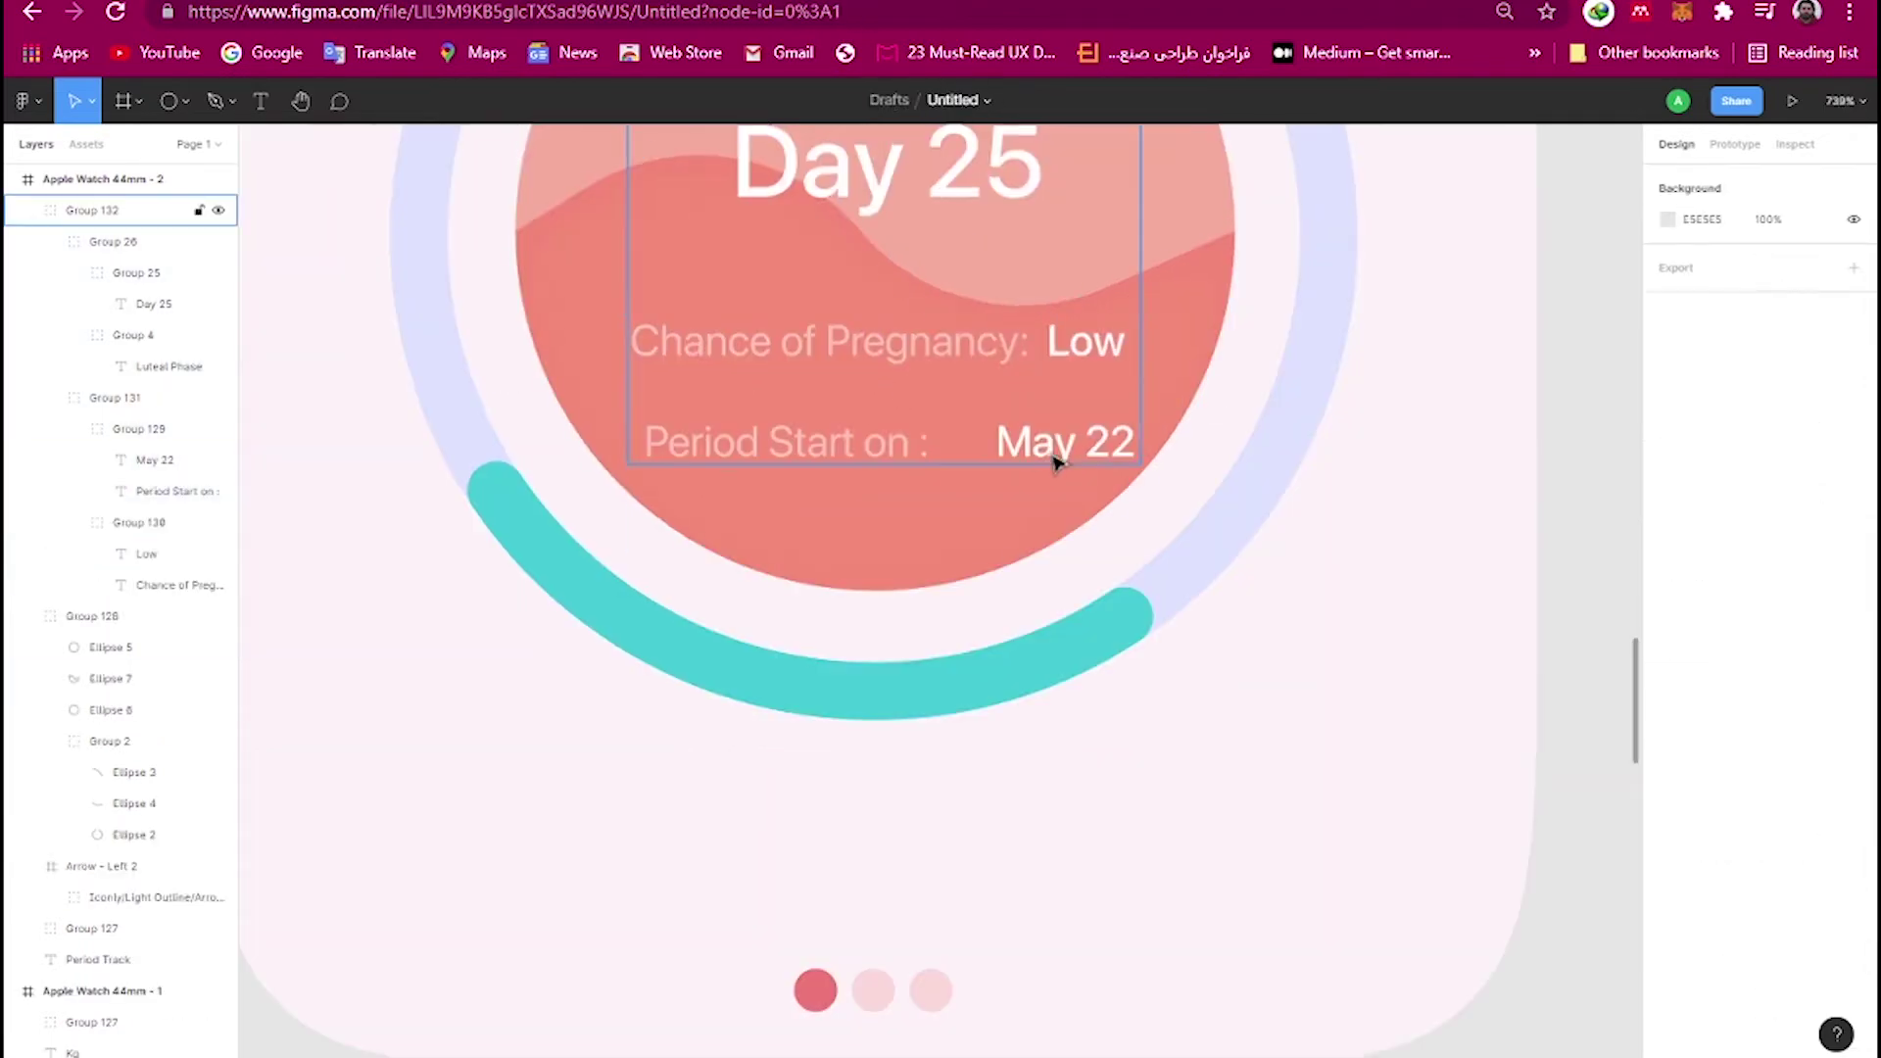
Move the Period Start line up under Chance of Pregnancy and centre-align the two lines.
{"action": "left_click", "coordinate": [1053, 453]}
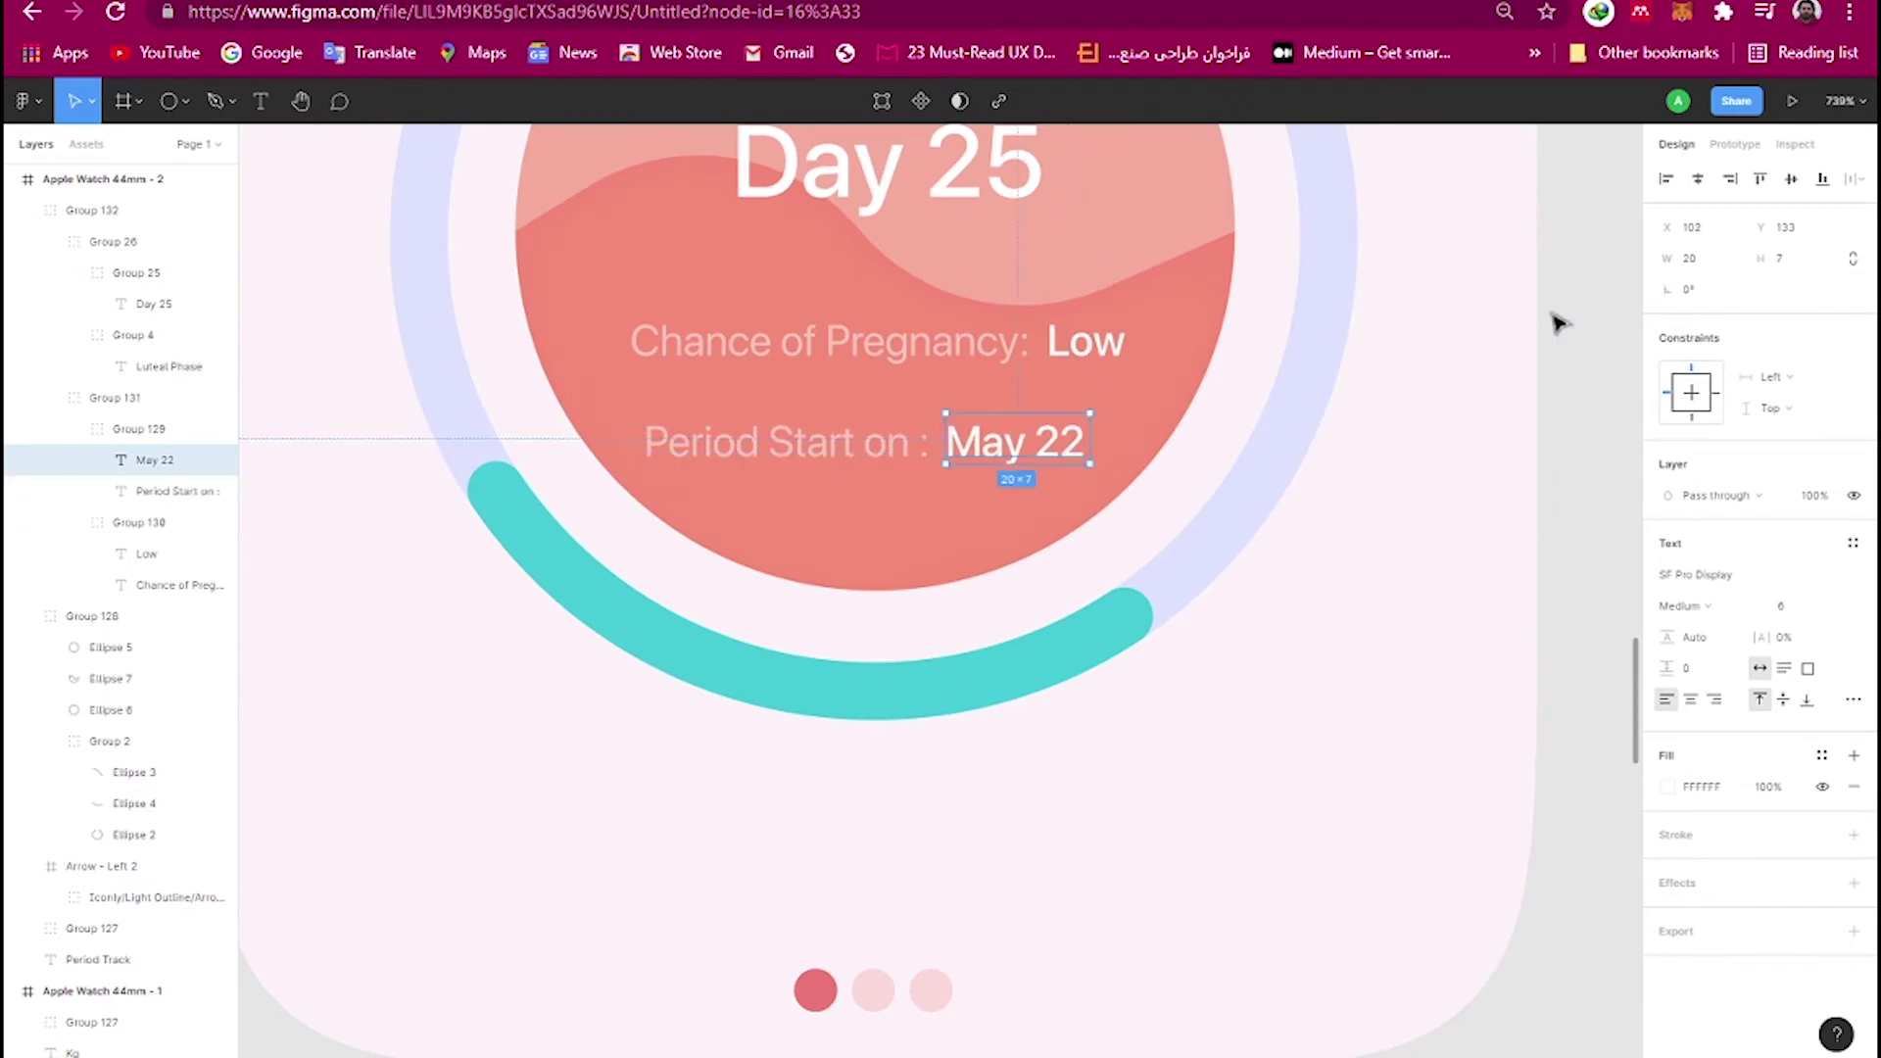
{"action": "left_click", "coordinate": [860, 431]}
{"action": "left_click_drag", "start_coordinate": [860, 432], "coordinate": [875, 350]}
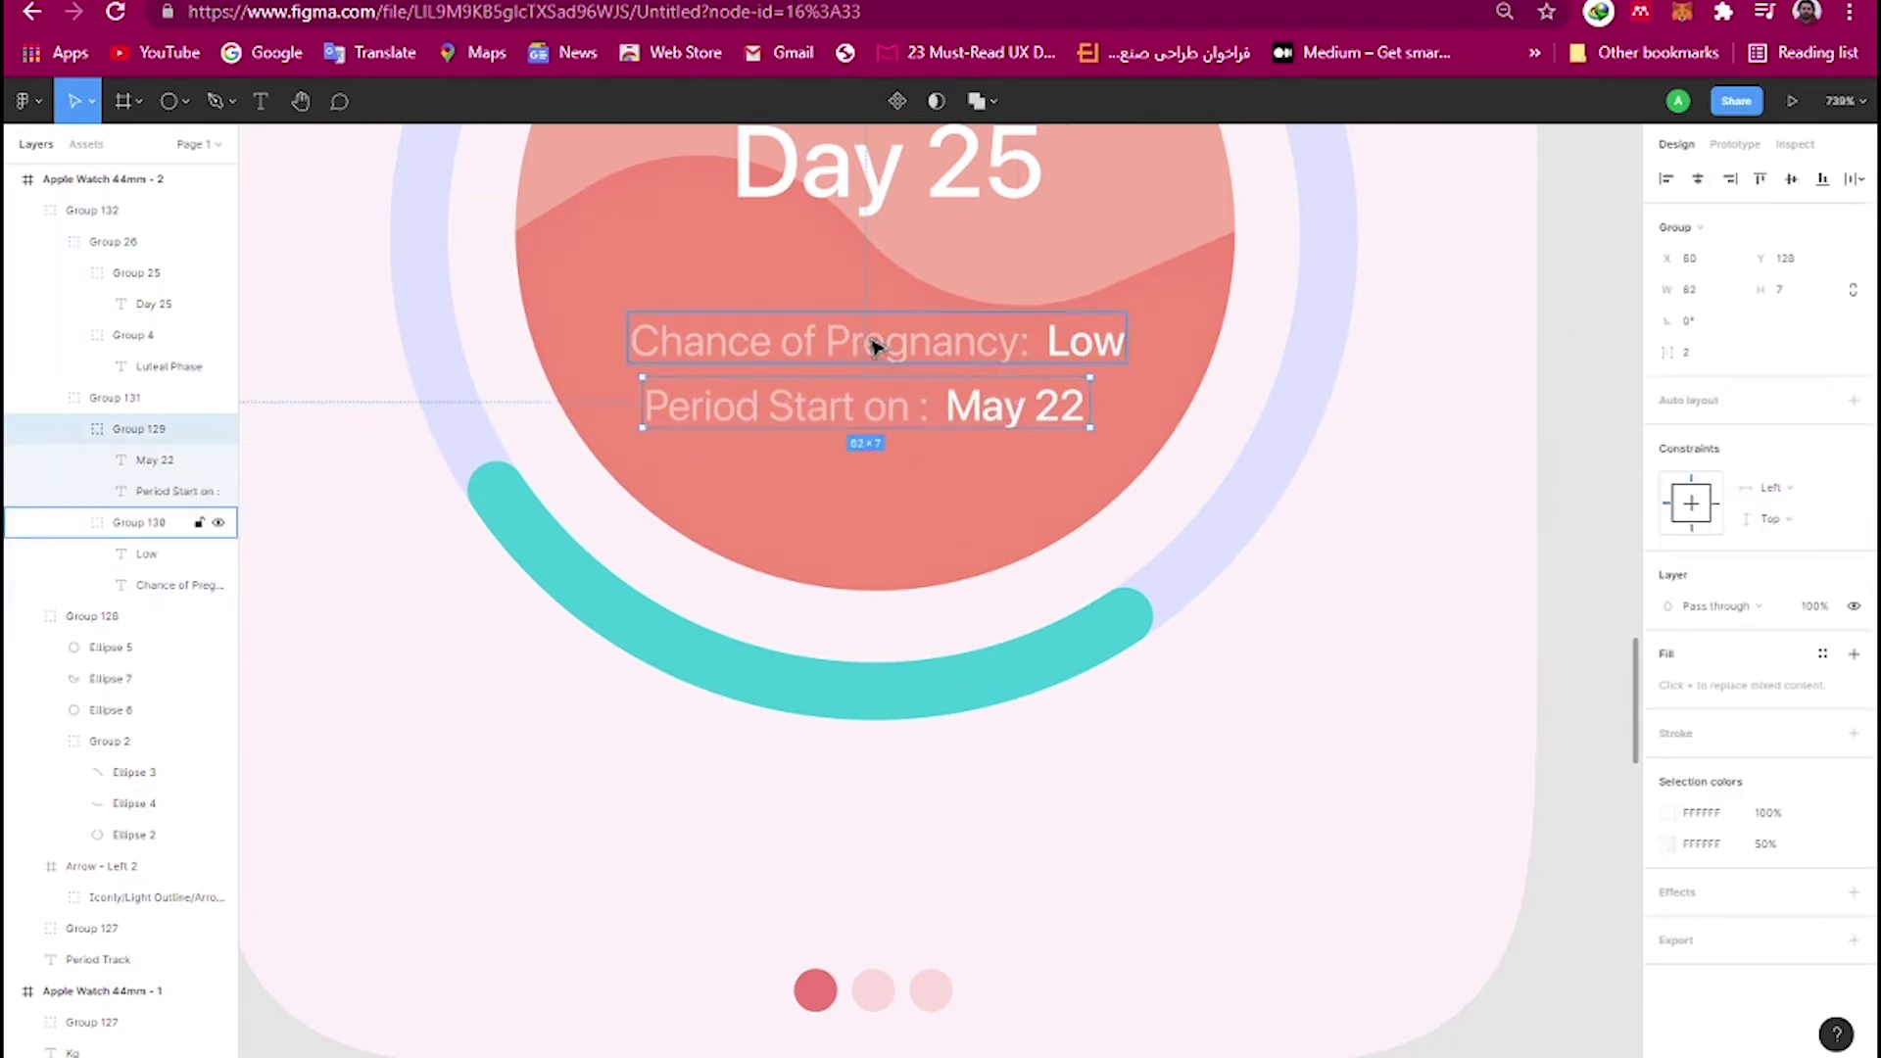
{"action": "left_click", "coordinate": [885, 343], "text": "shift"}
{"action": "left_click", "coordinate": [1698, 180]}
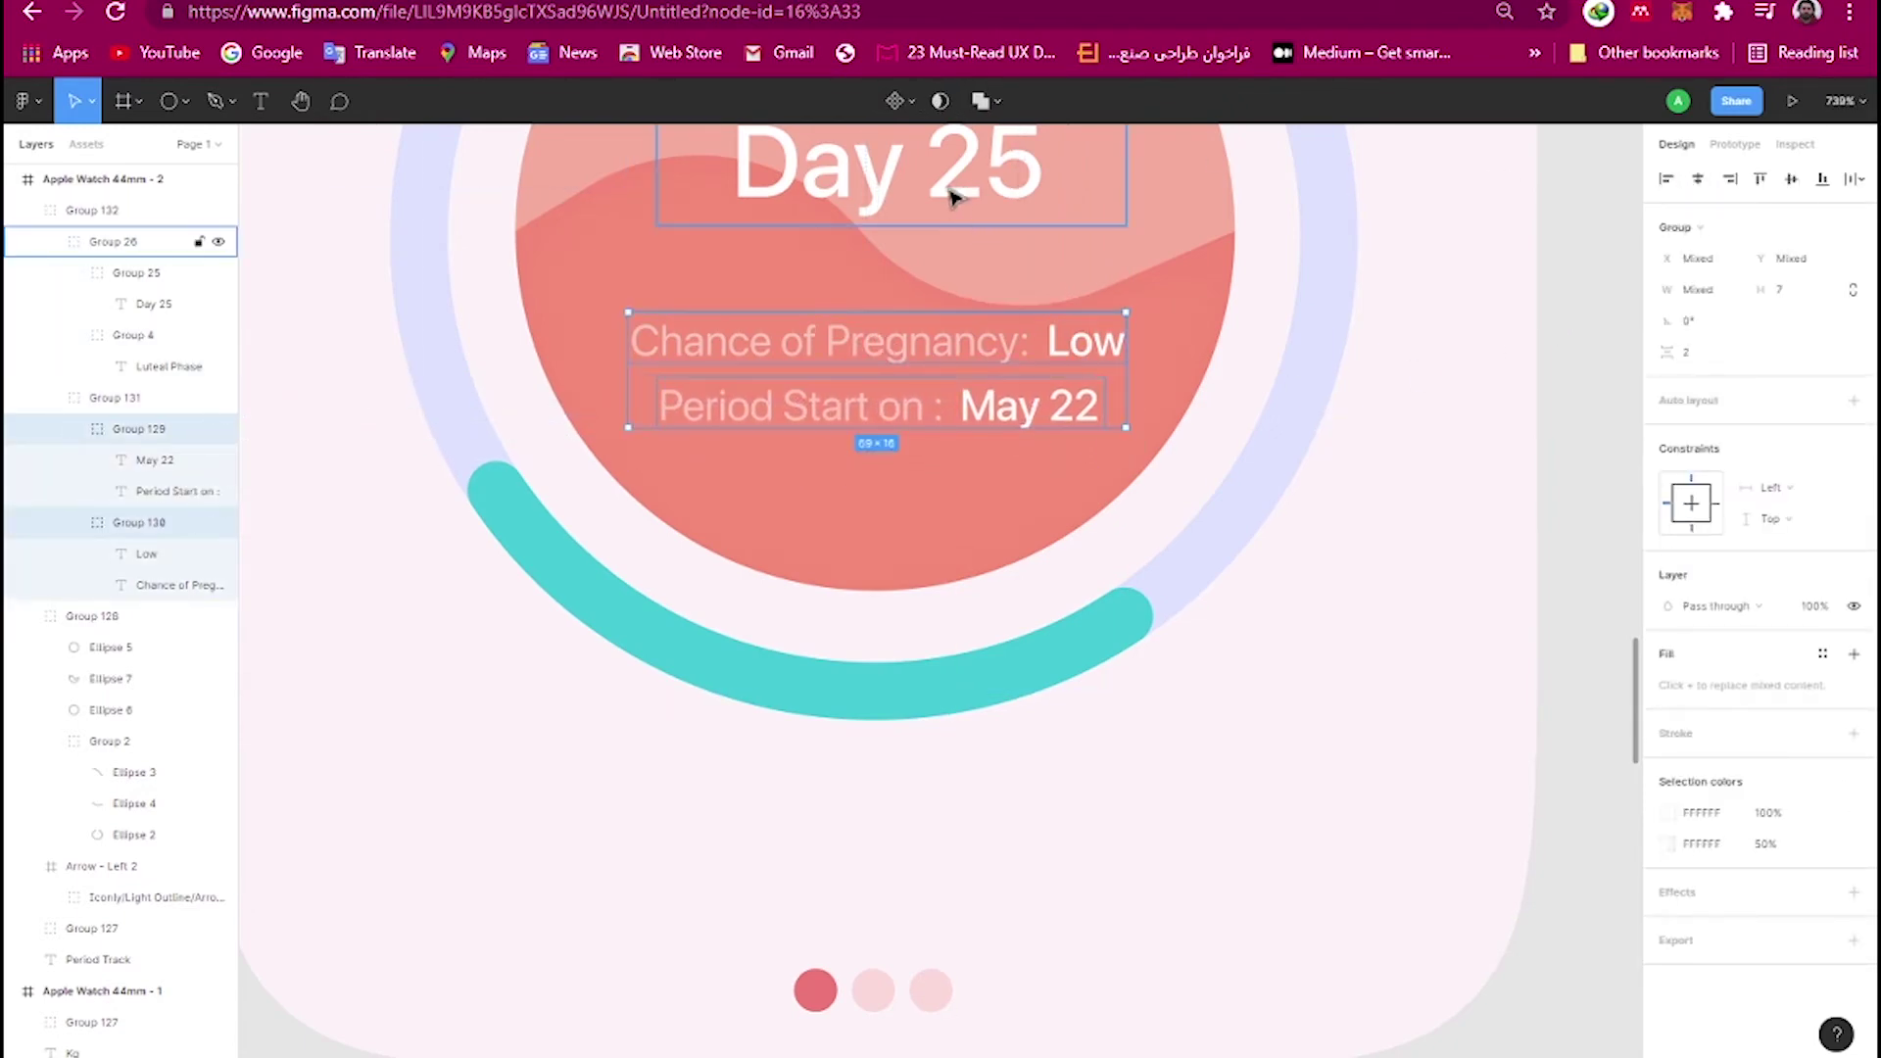
{"action": "scroll", "coordinate": [957, 188], "scroll_direction": "down", "scroll_amount": 5, "text": "ctrl"}
{"action": "key", "text": "Escape"}
Move the circle's text group slightly down inside the circle.
{"action": "left_click", "coordinate": [957, 250]}
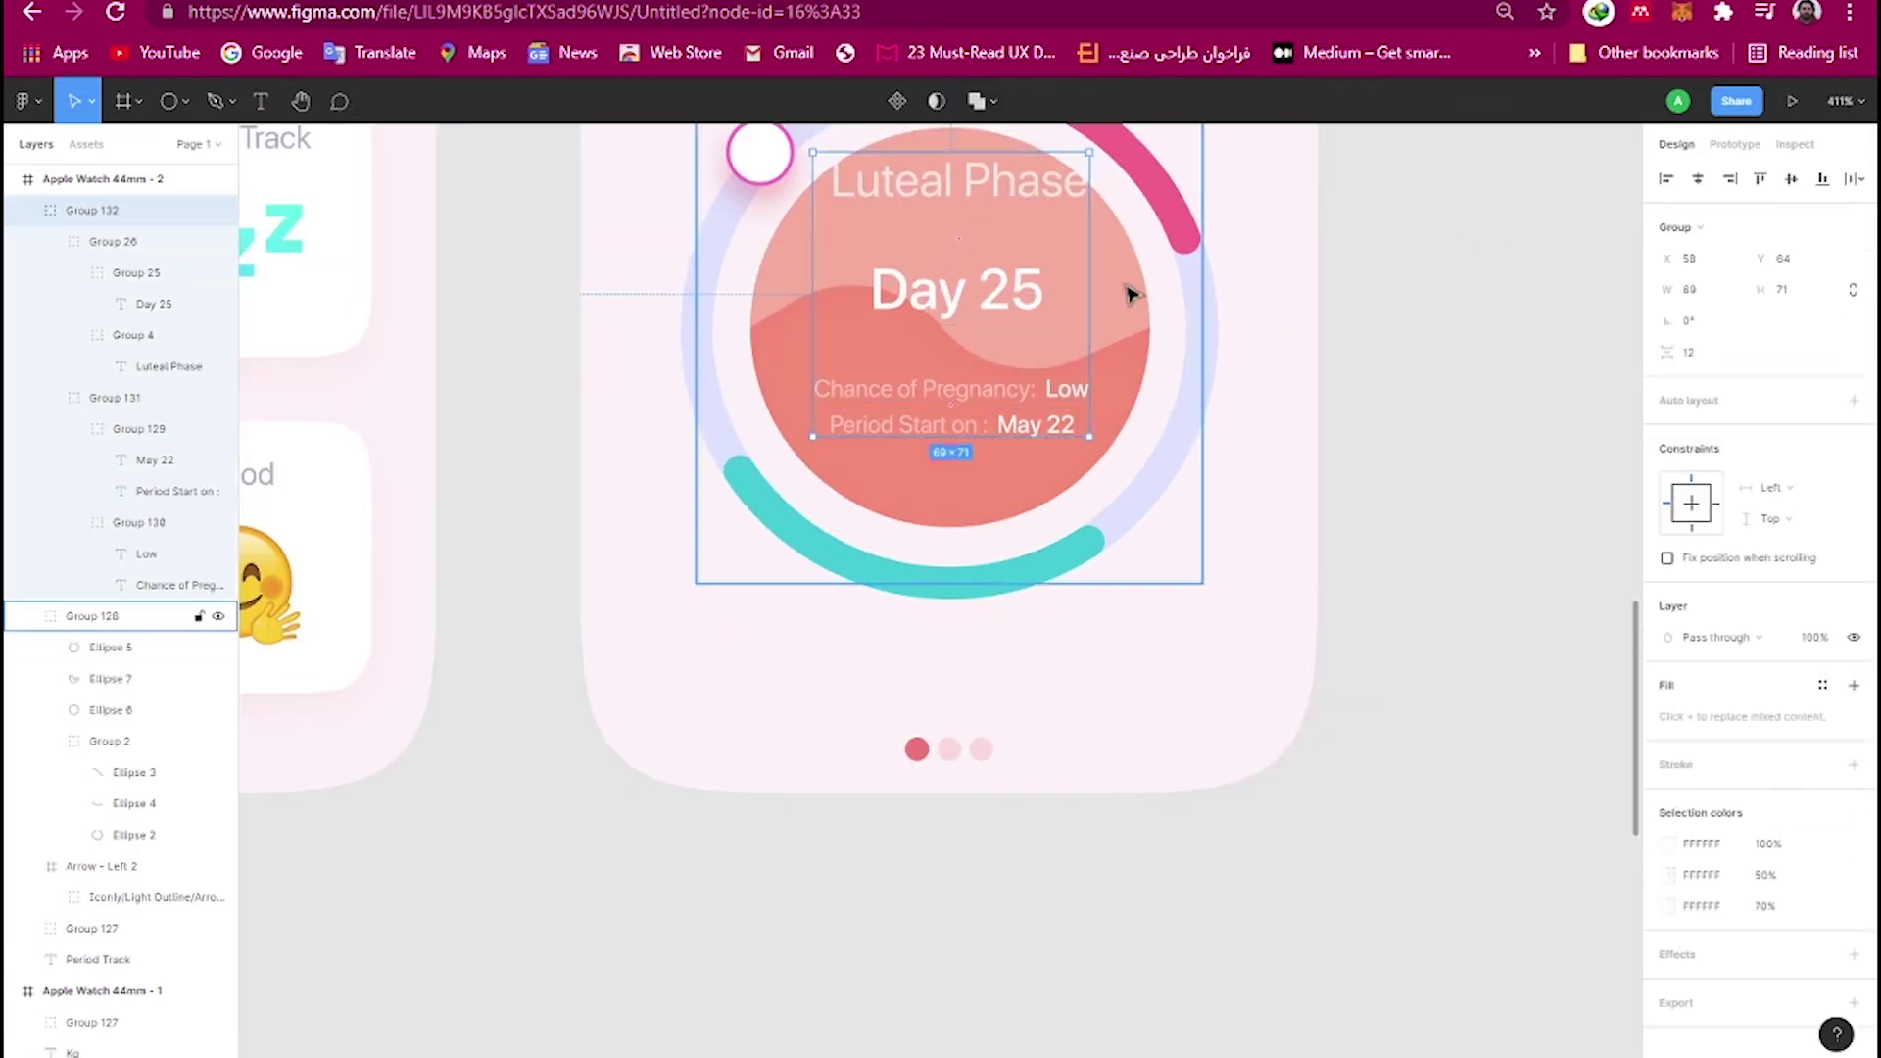
{"action": "left_click", "coordinate": [1124, 292], "text": "shift"}
{"action": "left_click", "coordinate": [1704, 186]}
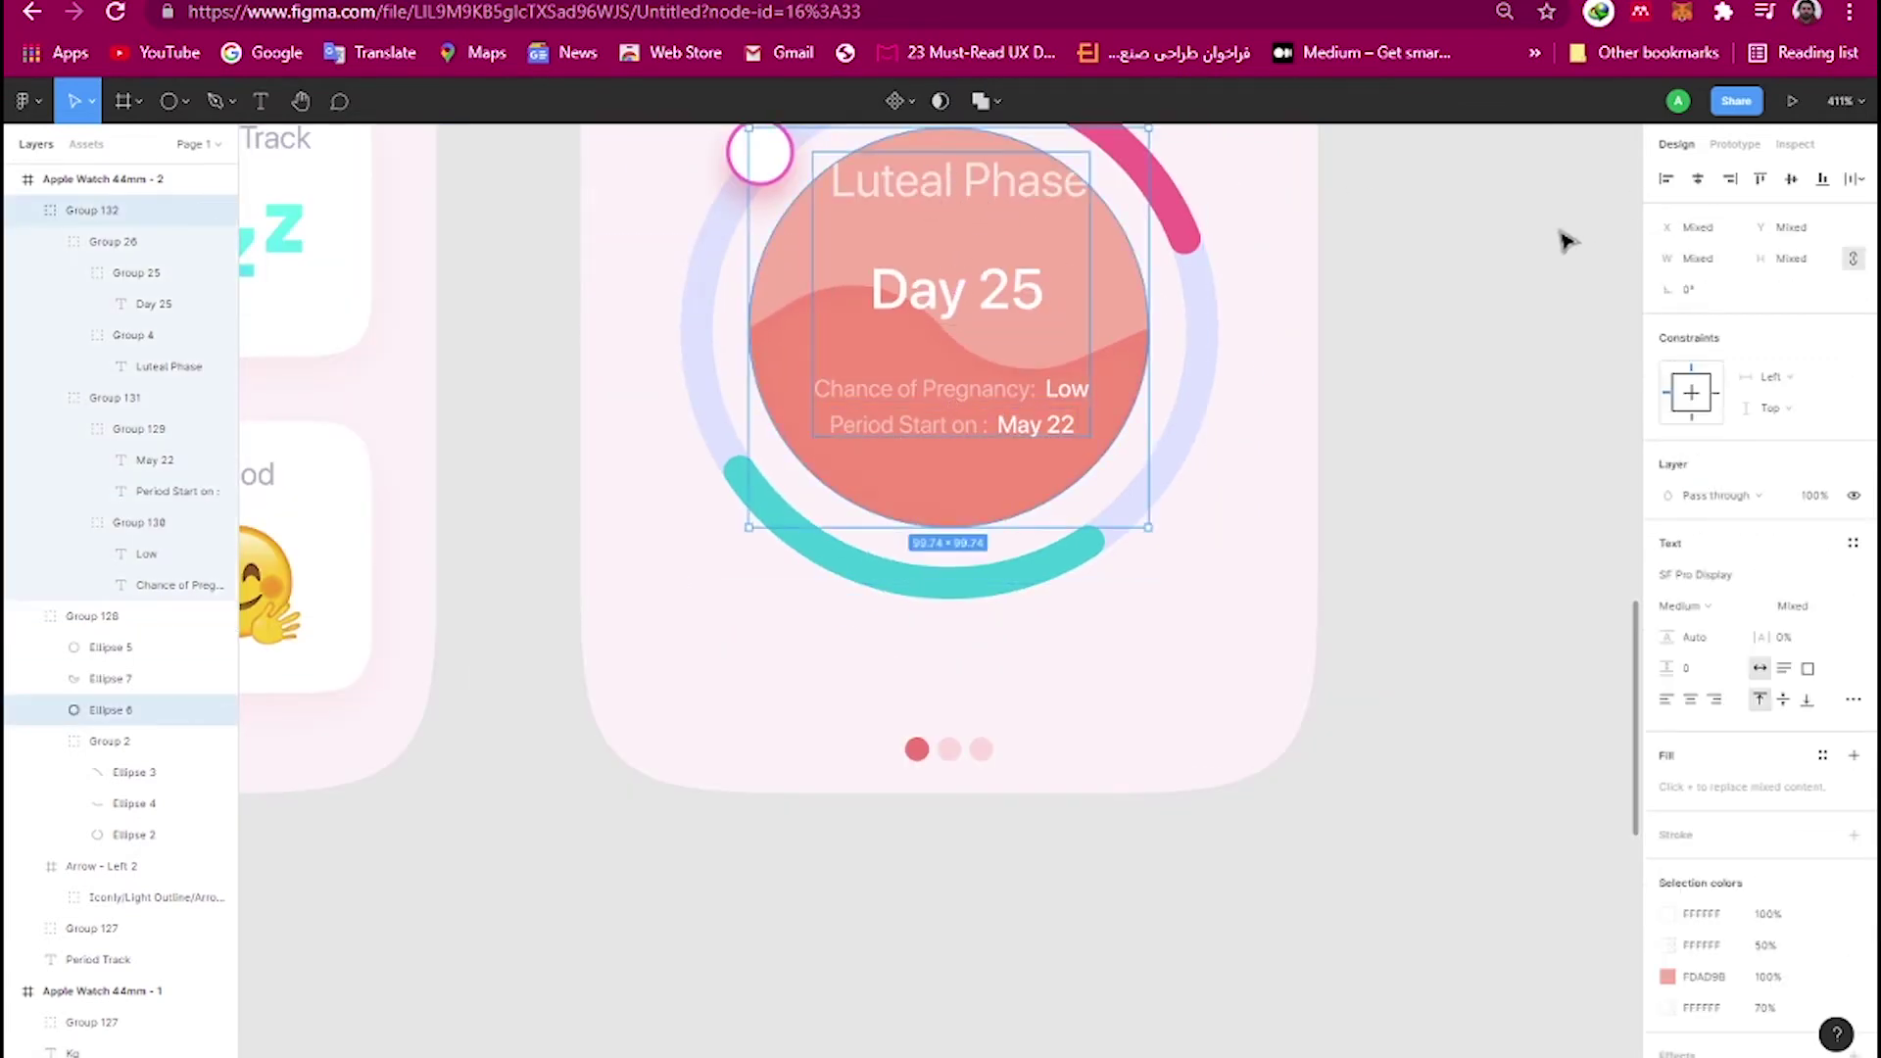
{"action": "left_click", "coordinate": [989, 193]}
{"action": "left_click_drag", "start_coordinate": [989, 193], "coordinate": [987, 224]}
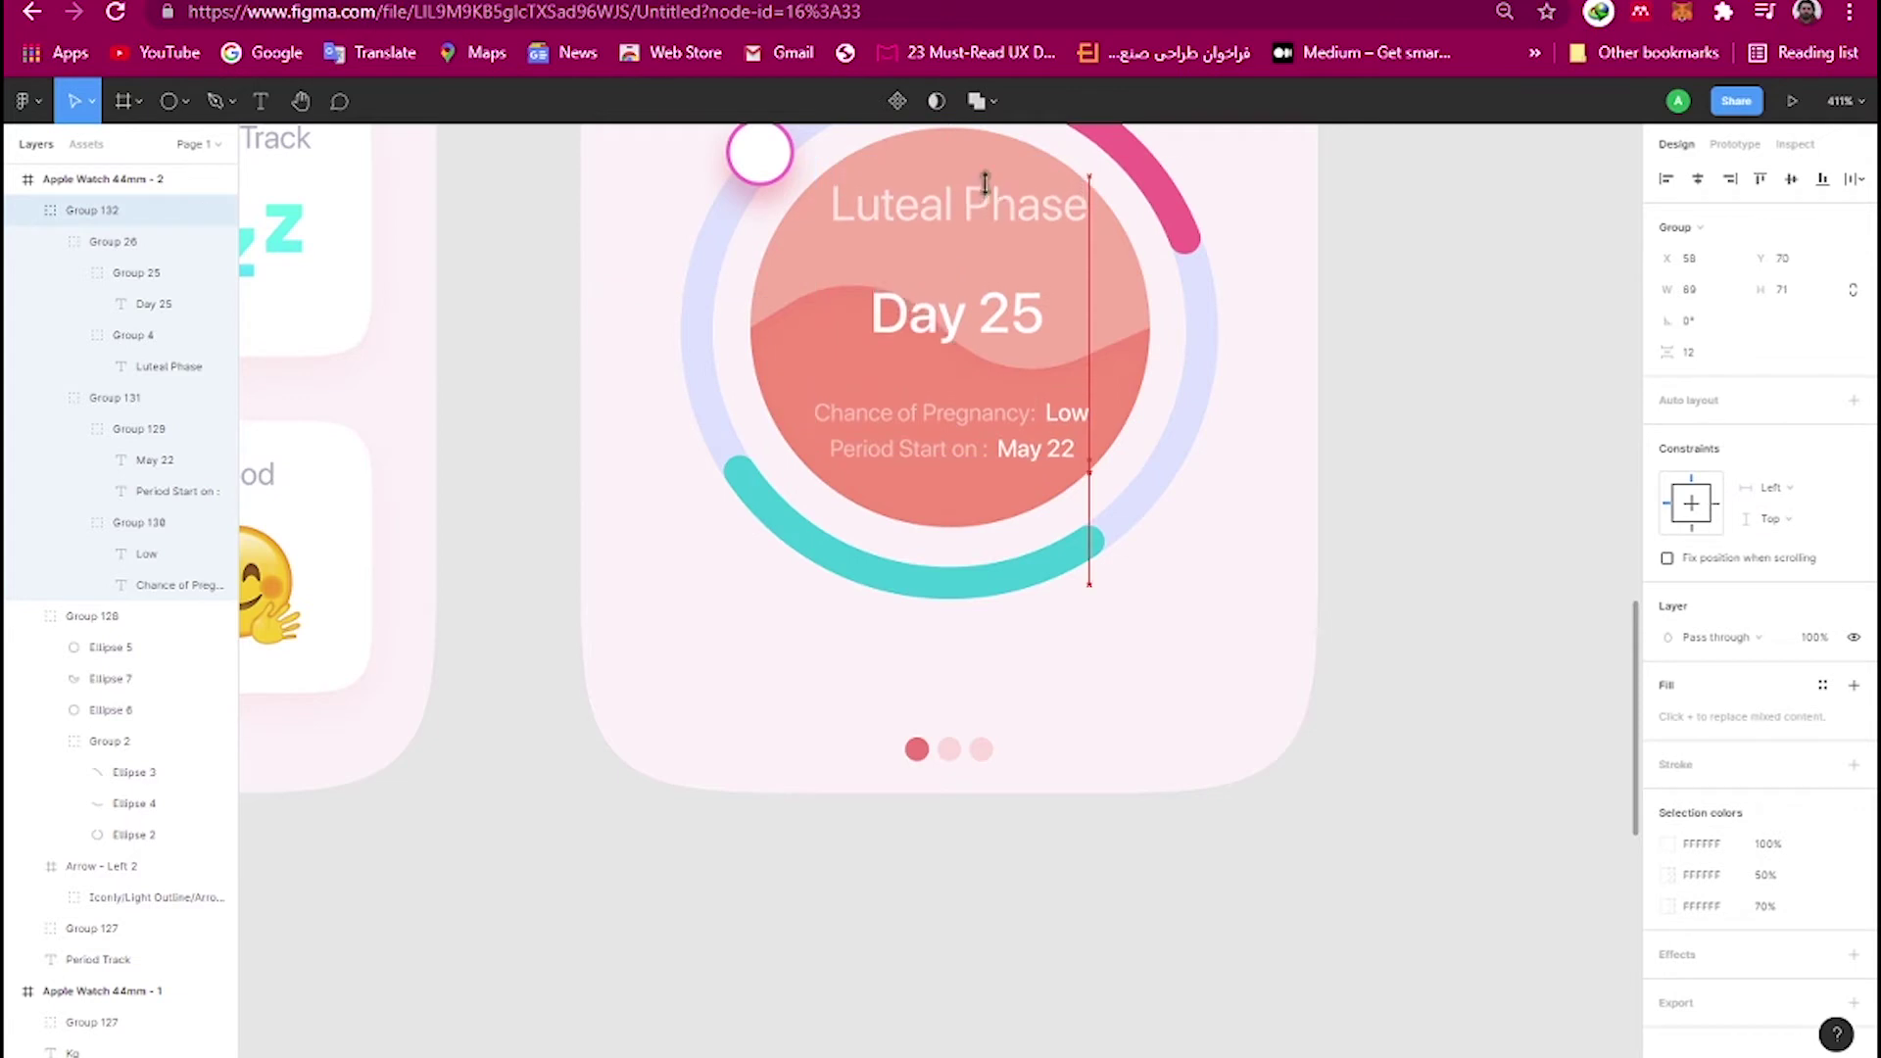
Group Ellipse 6 and Ellipse 7, then centre the text group on the circle.
{"action": "left_click", "coordinate": [701, 411]}
{"action": "left_click", "coordinate": [106, 709]}
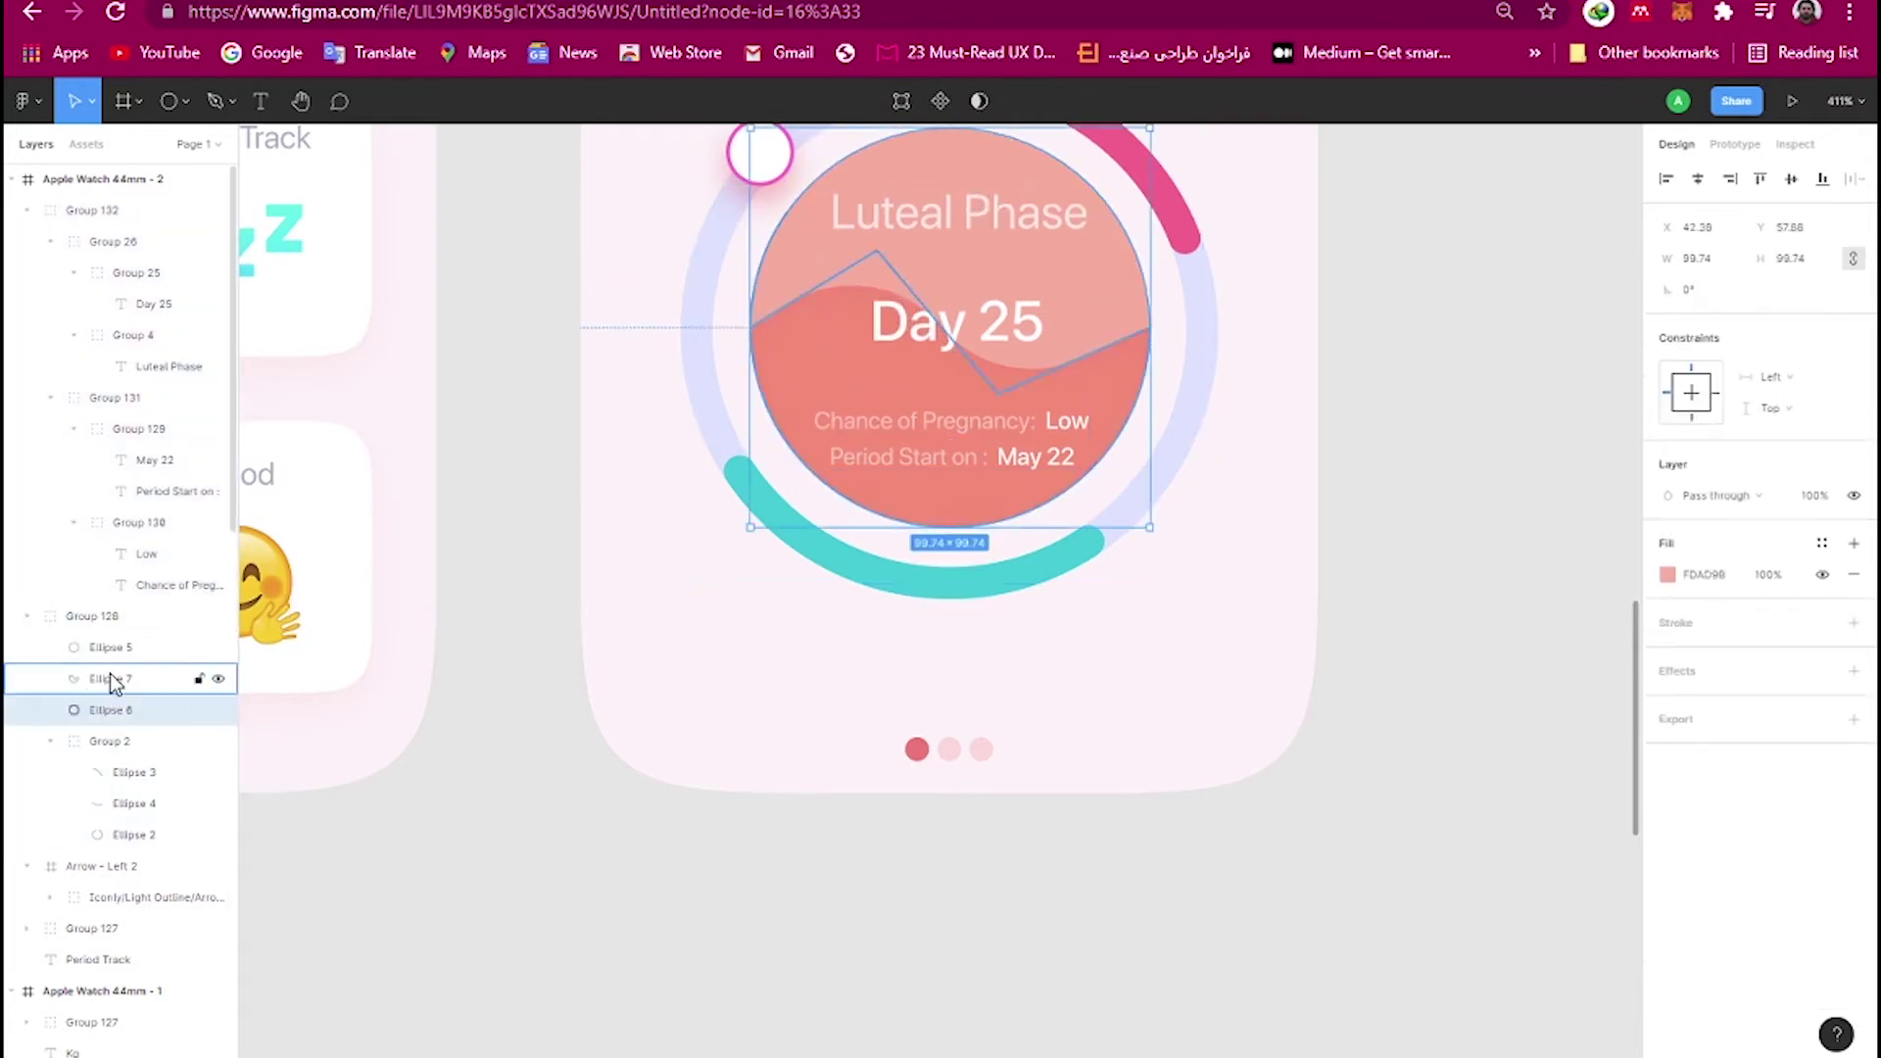
{"action": "left_click", "coordinate": [92, 210], "text": "shift"}
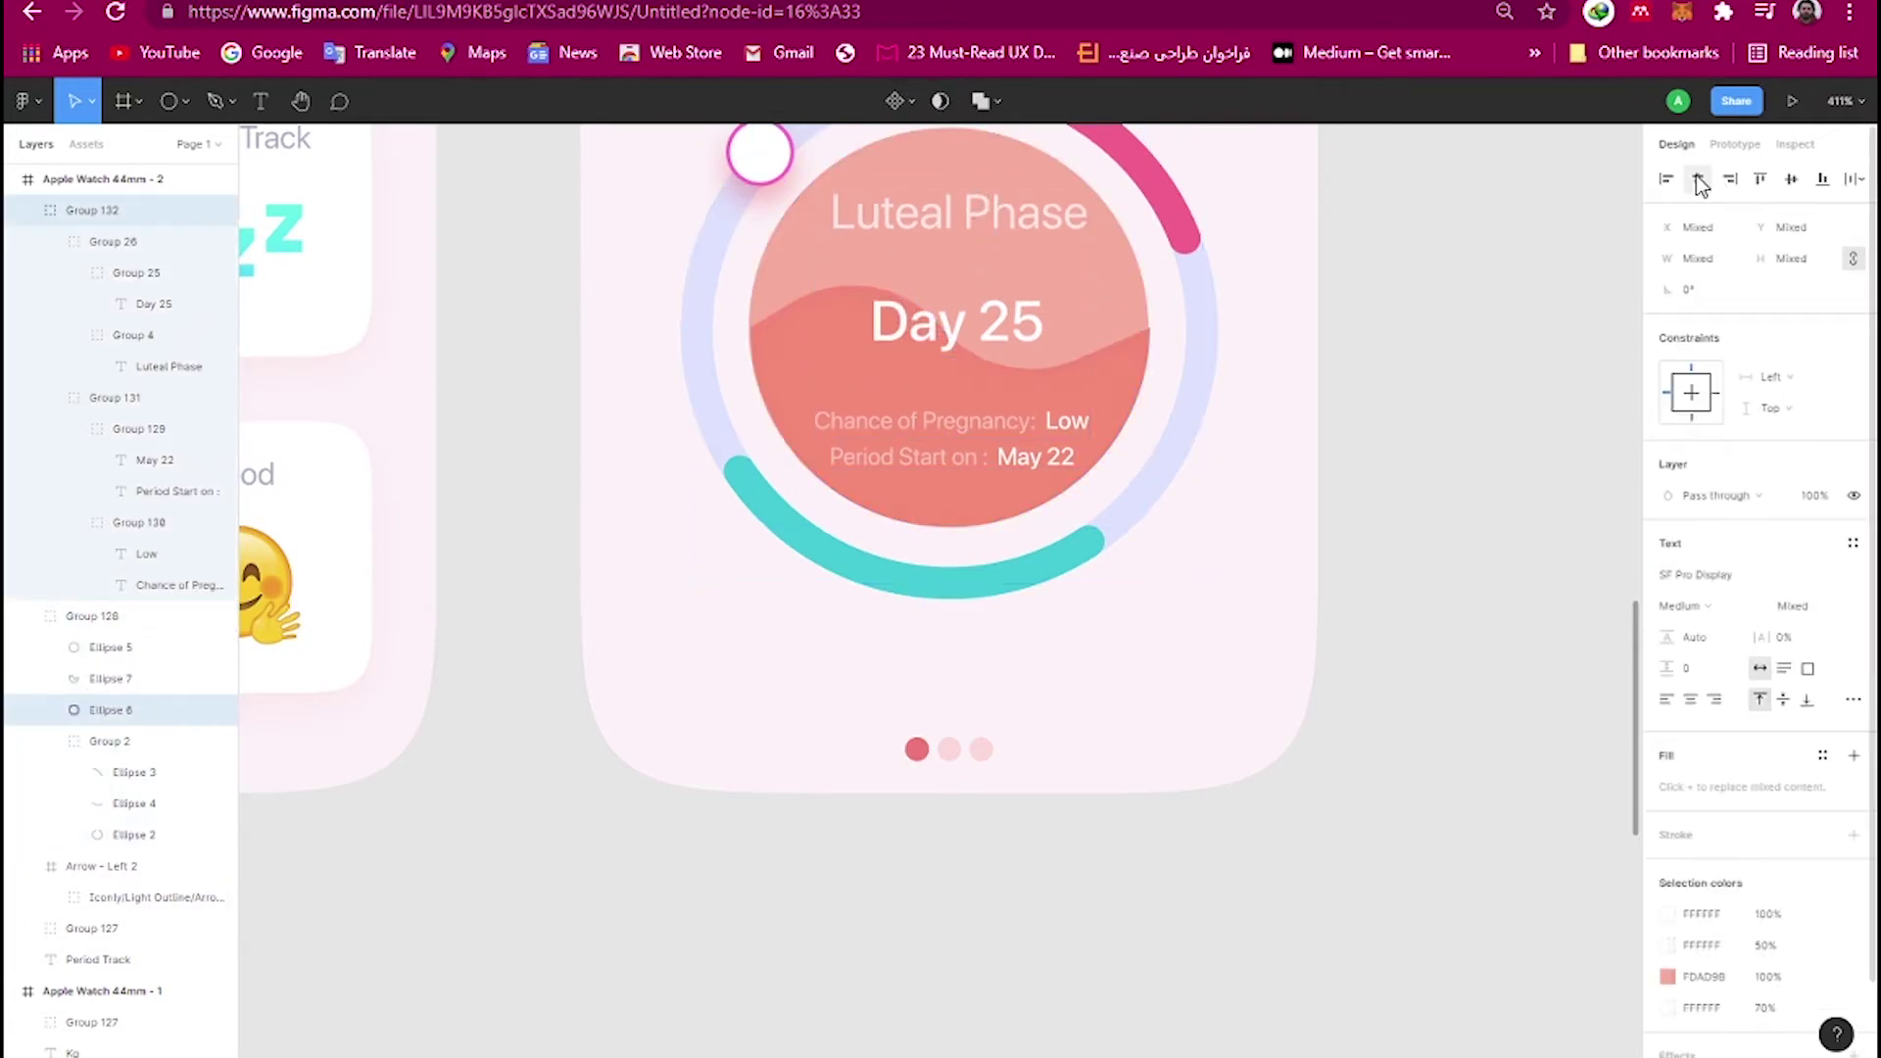
{"action": "left_click", "coordinate": [98, 678]}
{"action": "left_click", "coordinate": [110, 709], "text": "shift"}
{"action": "key", "text": "ctrl+g"}
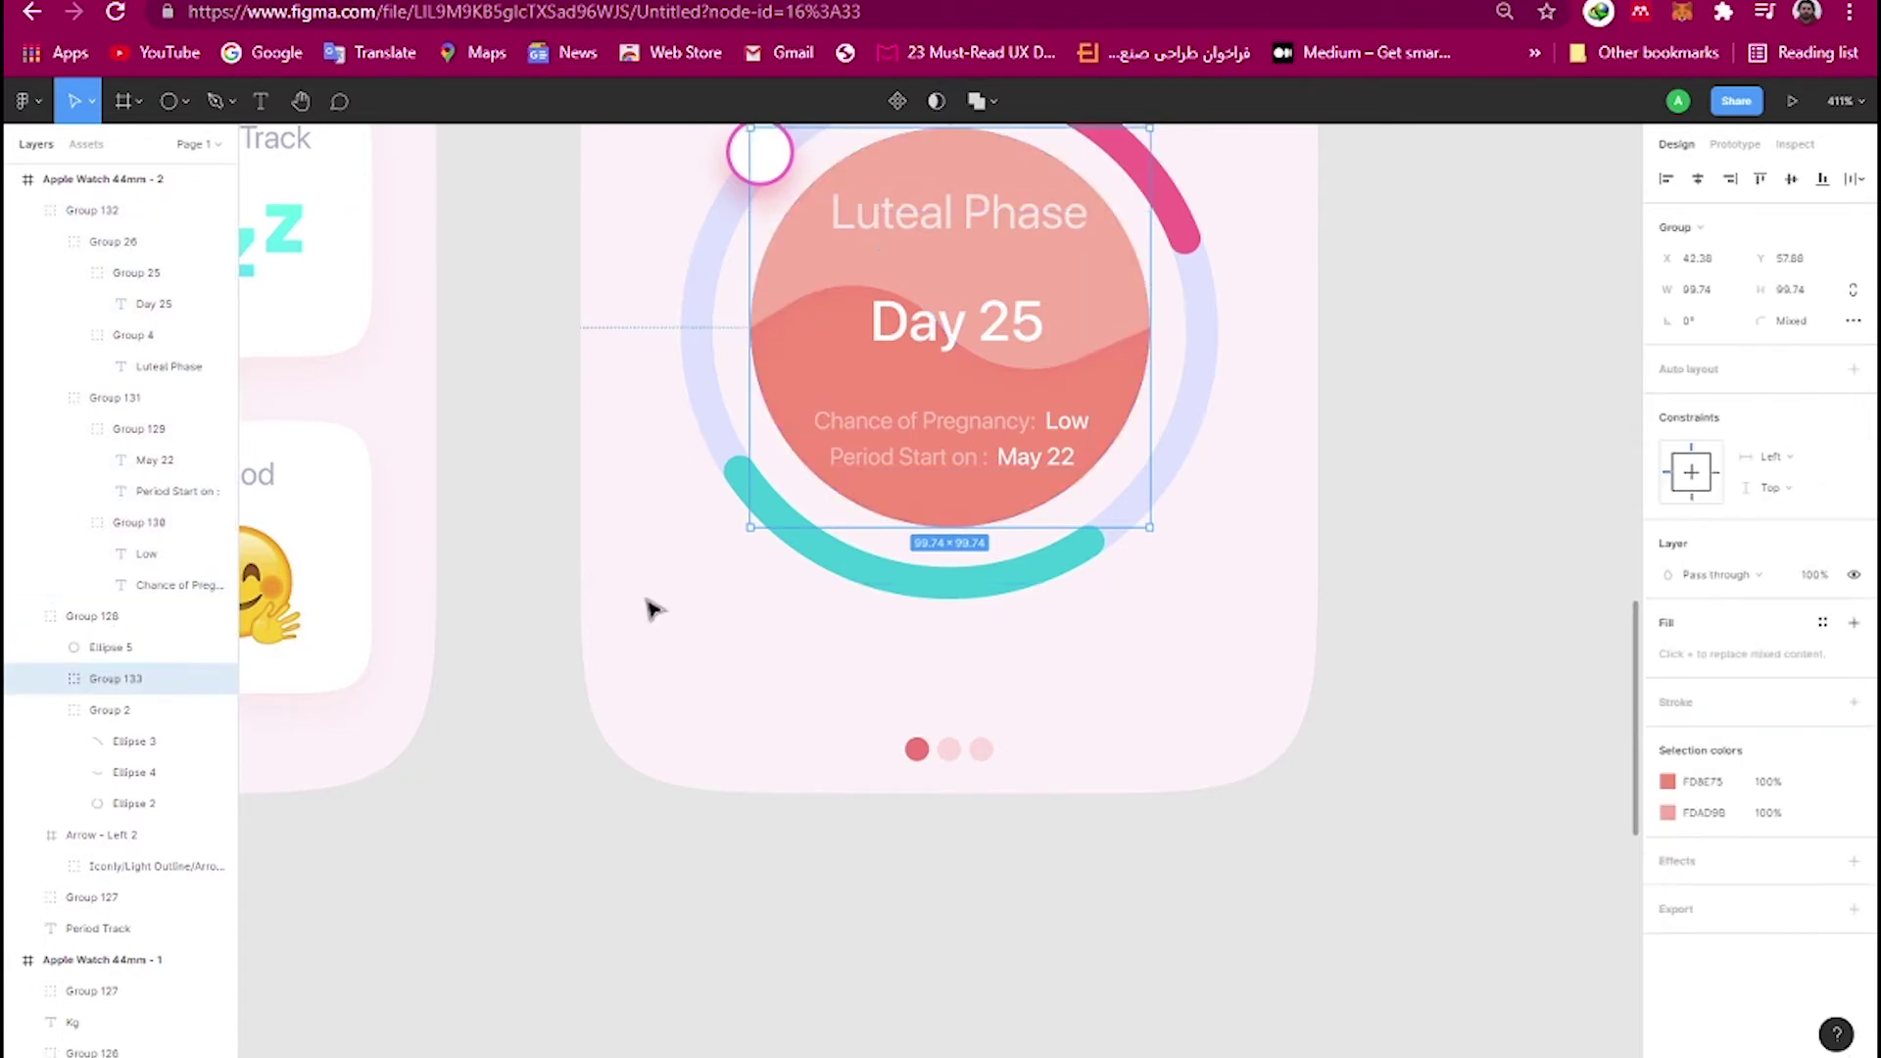
{"action": "left_click", "coordinate": [200, 209], "text": "shift"}
{"action": "left_click", "coordinate": [1792, 182]}
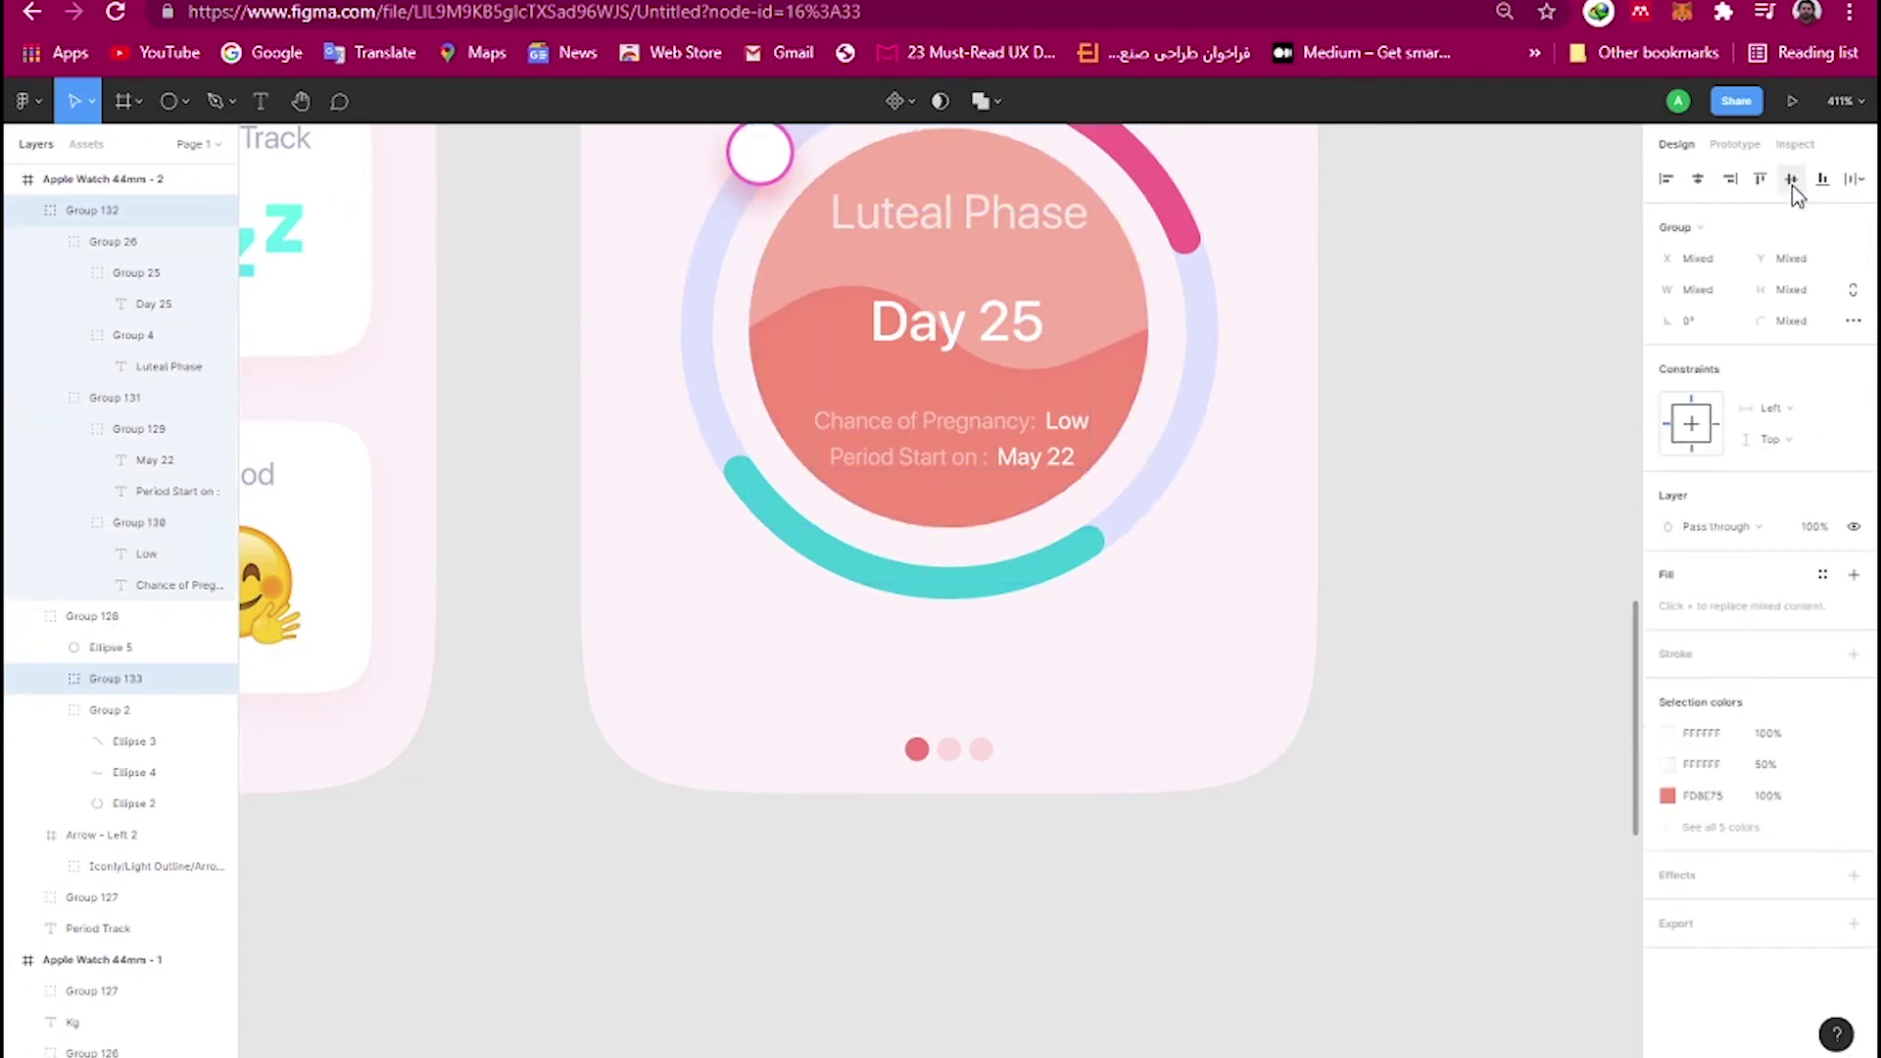
{"action": "left_click", "coordinate": [1407, 424]}
{"action": "scroll", "coordinate": [1407, 424], "scroll_direction": "down", "scroll_amount": 5}
Draw a rectangle below the circle spanning the watch screen width.
{"action": "scroll", "coordinate": [1420, 705], "scroll_direction": "right", "scroll_amount": 2}
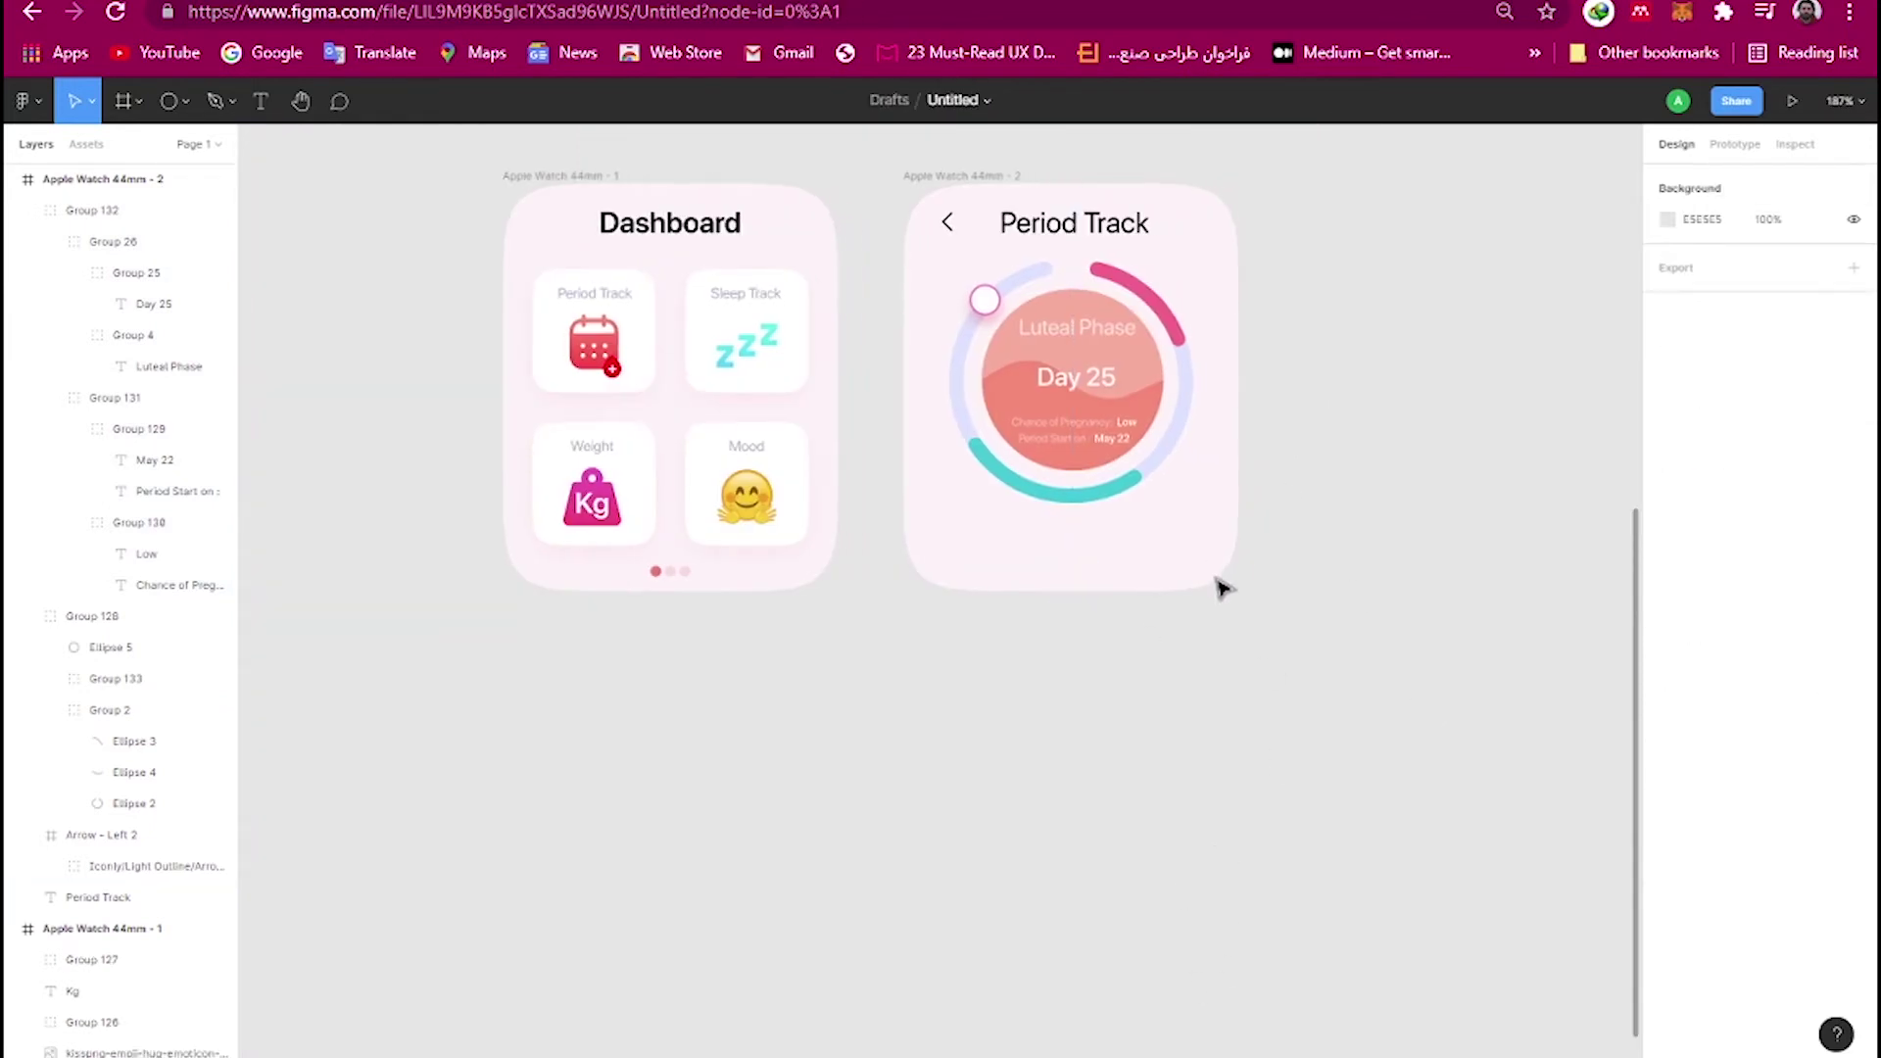
{"action": "left_click", "coordinate": [185, 101]}
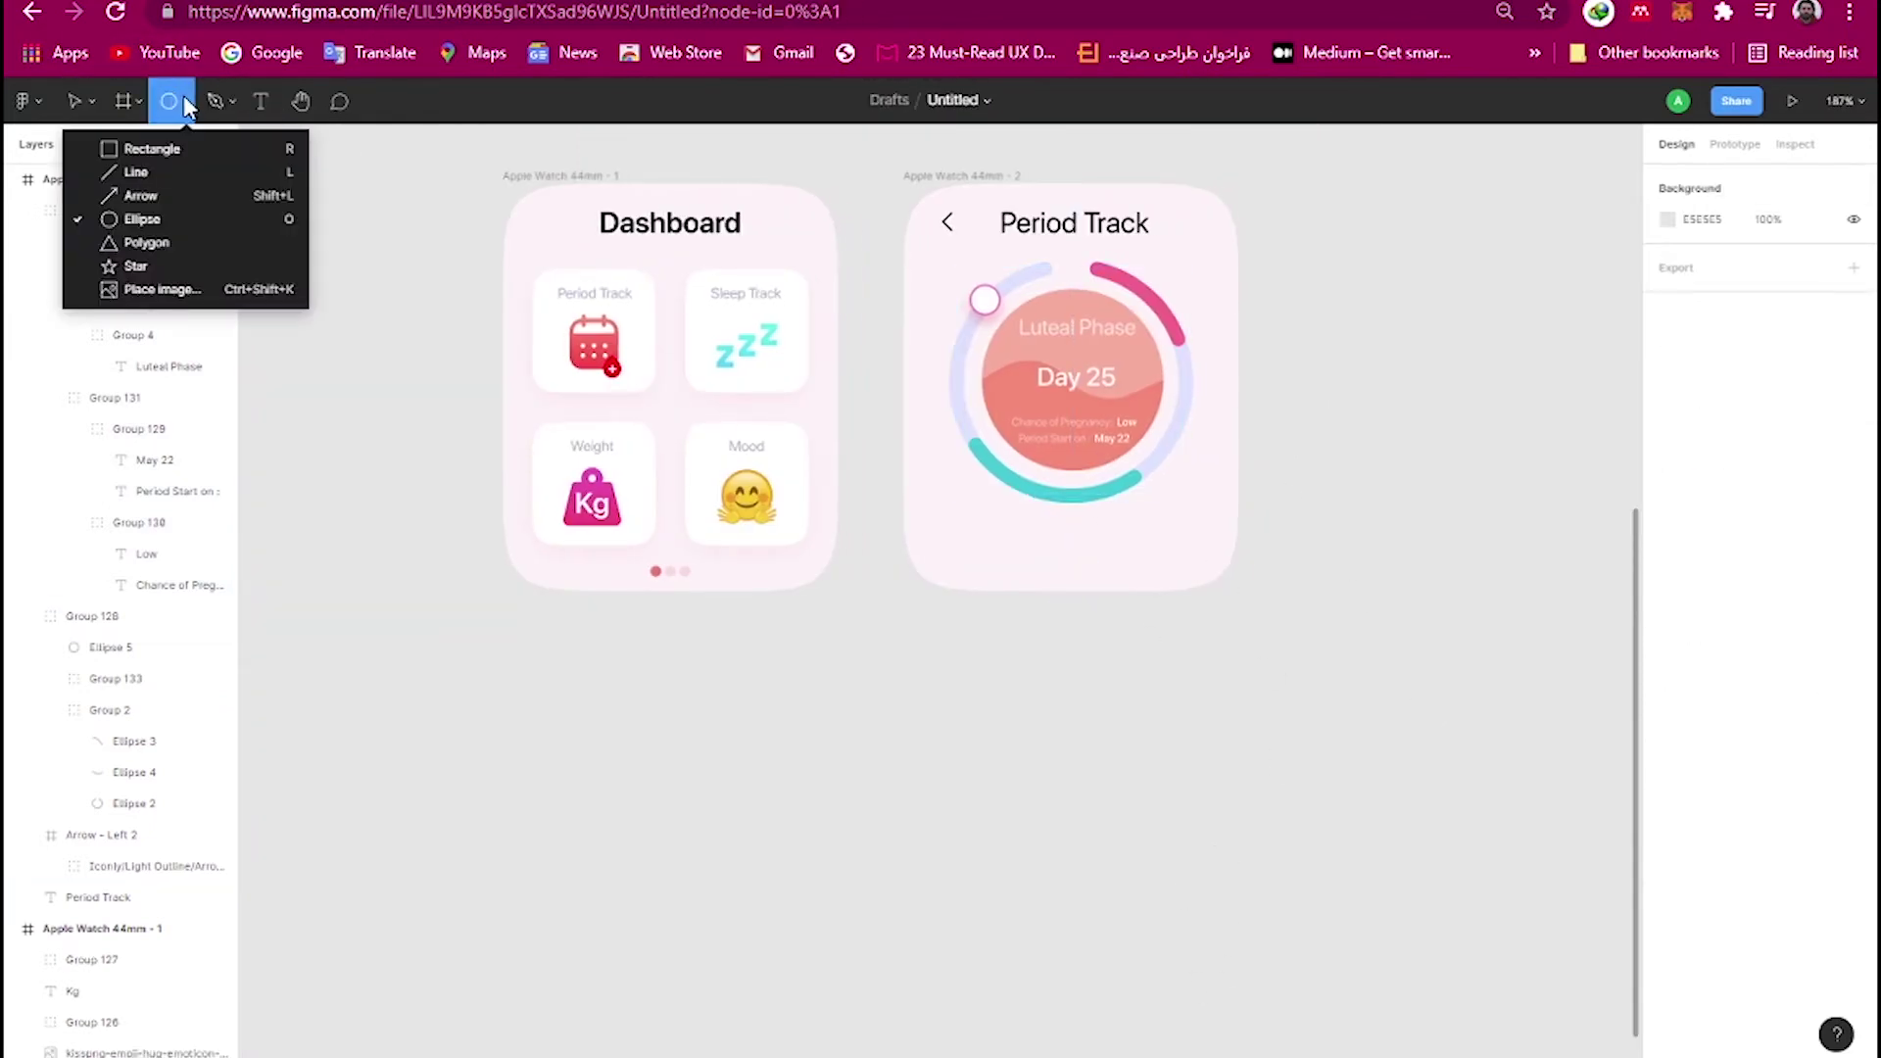
{"action": "left_click", "coordinate": [161, 143]}
{"action": "scroll", "coordinate": [1063, 466], "scroll_direction": "up", "scroll_amount": 5}
{"action": "left_click_drag", "start_coordinate": [787, 582], "coordinate": [963, 642]}
{"action": "left_click_drag", "start_coordinate": [1159, 665], "coordinate": [1142, 701]}
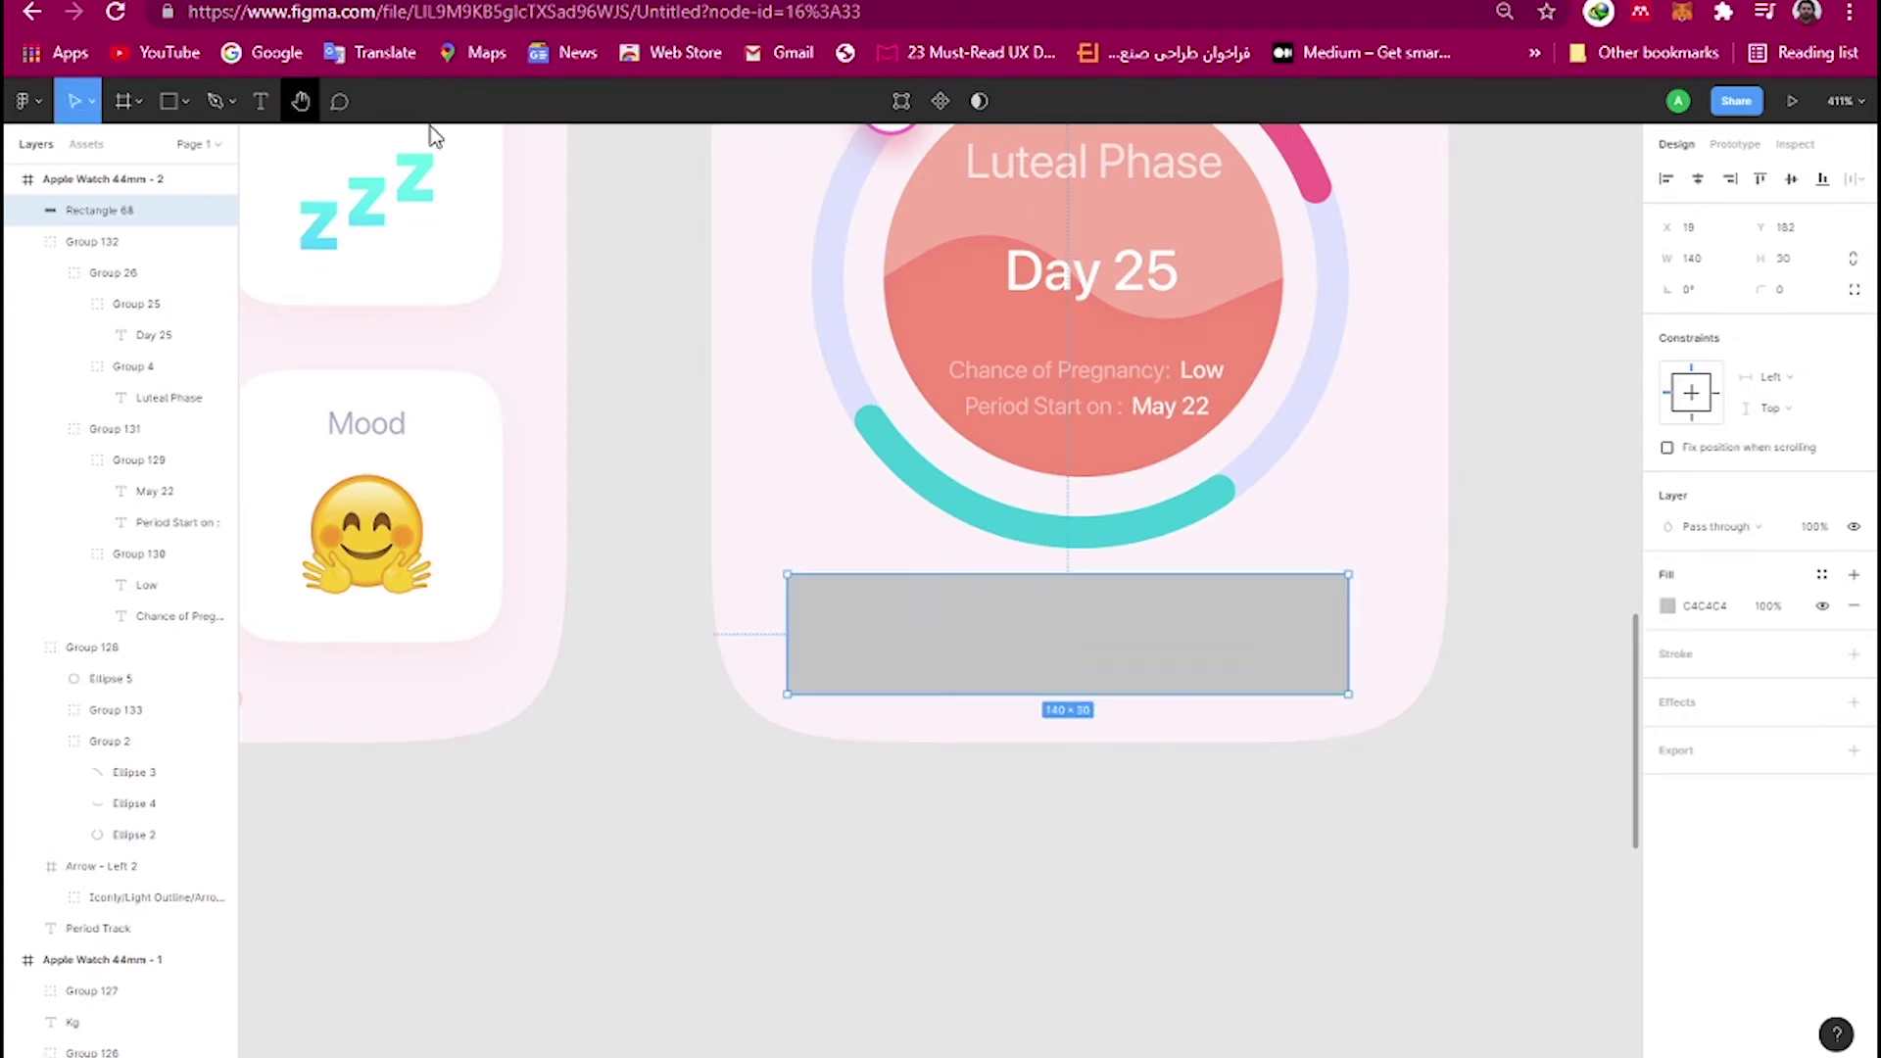
{"action": "scroll", "coordinate": [940, 490], "scroll_direction": "down", "scroll_amount": 5}
Set the Add Period text to size 12 and centre it on the grey rectangle.
{"action": "left_click", "coordinate": [1371, 632]}
{"action": "scroll", "coordinate": [1372, 632], "scroll_direction": "up", "scroll_amount": 5}
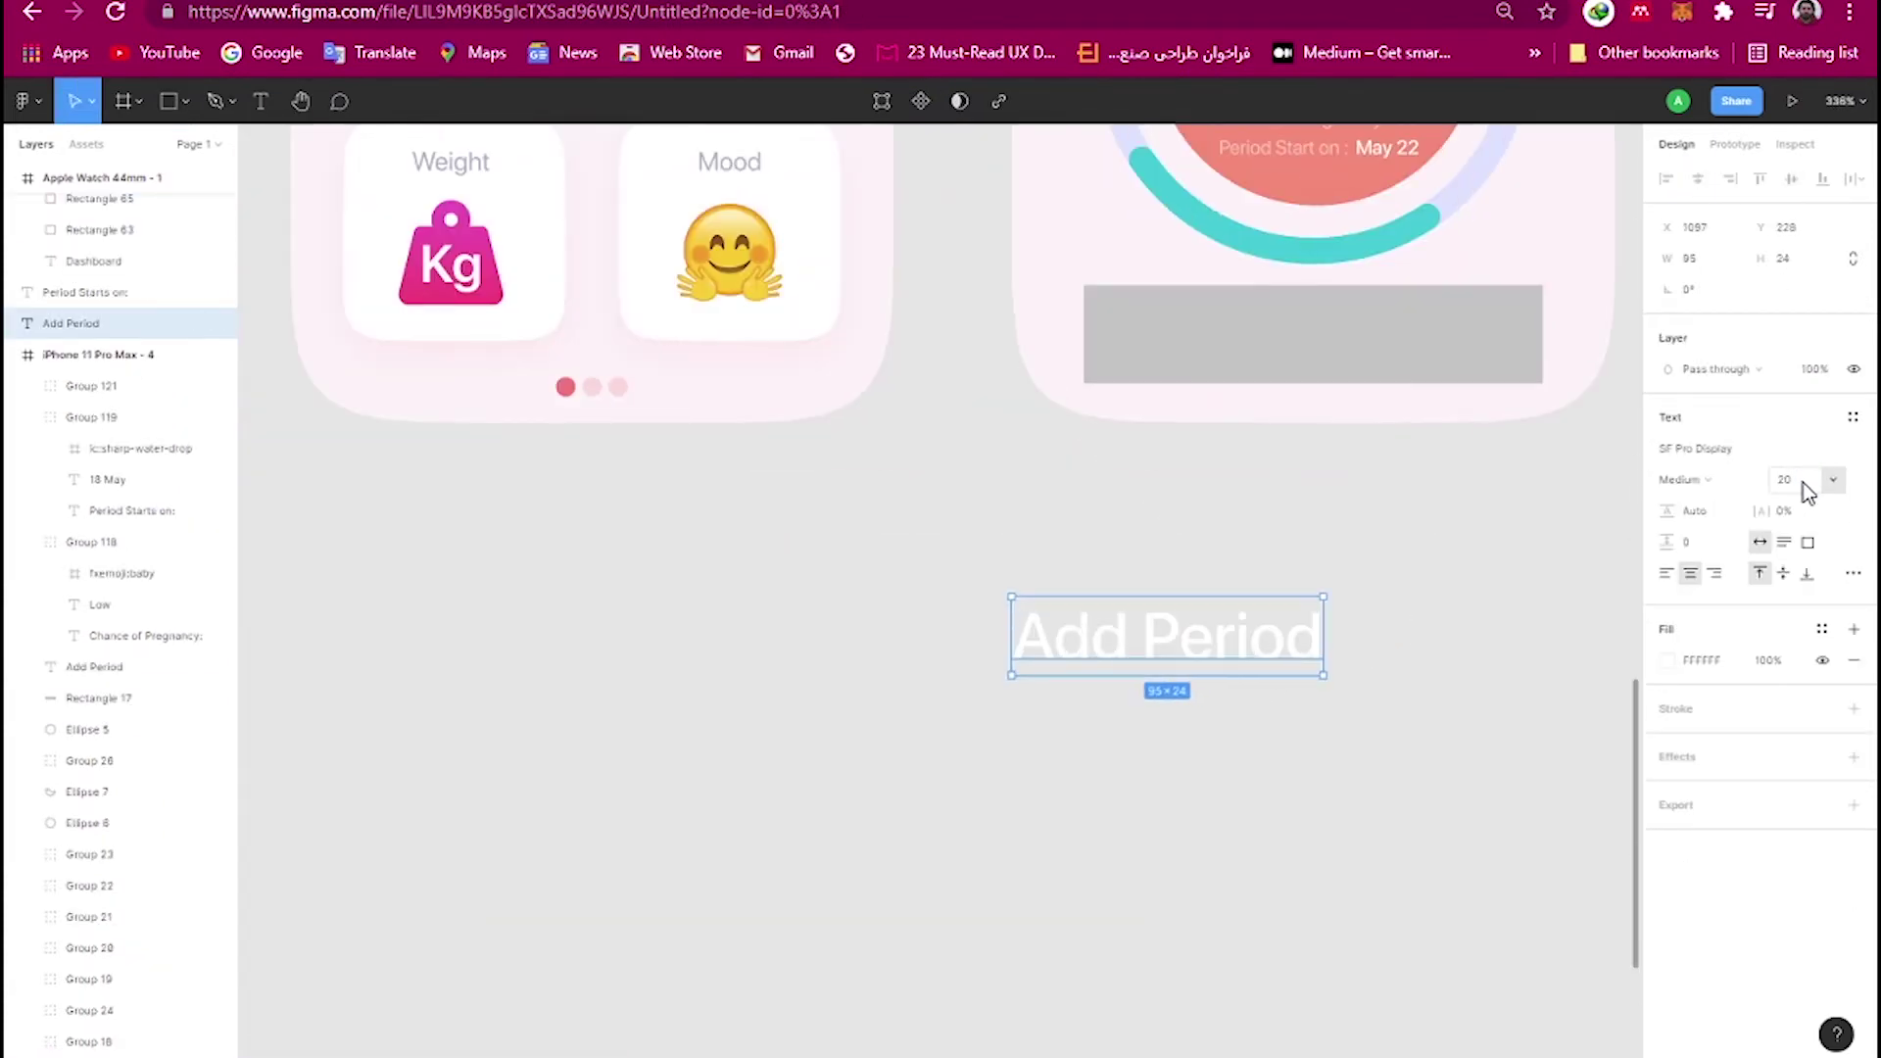
{"action": "type", "text": "12"}
{"action": "key", "text": "Return"}
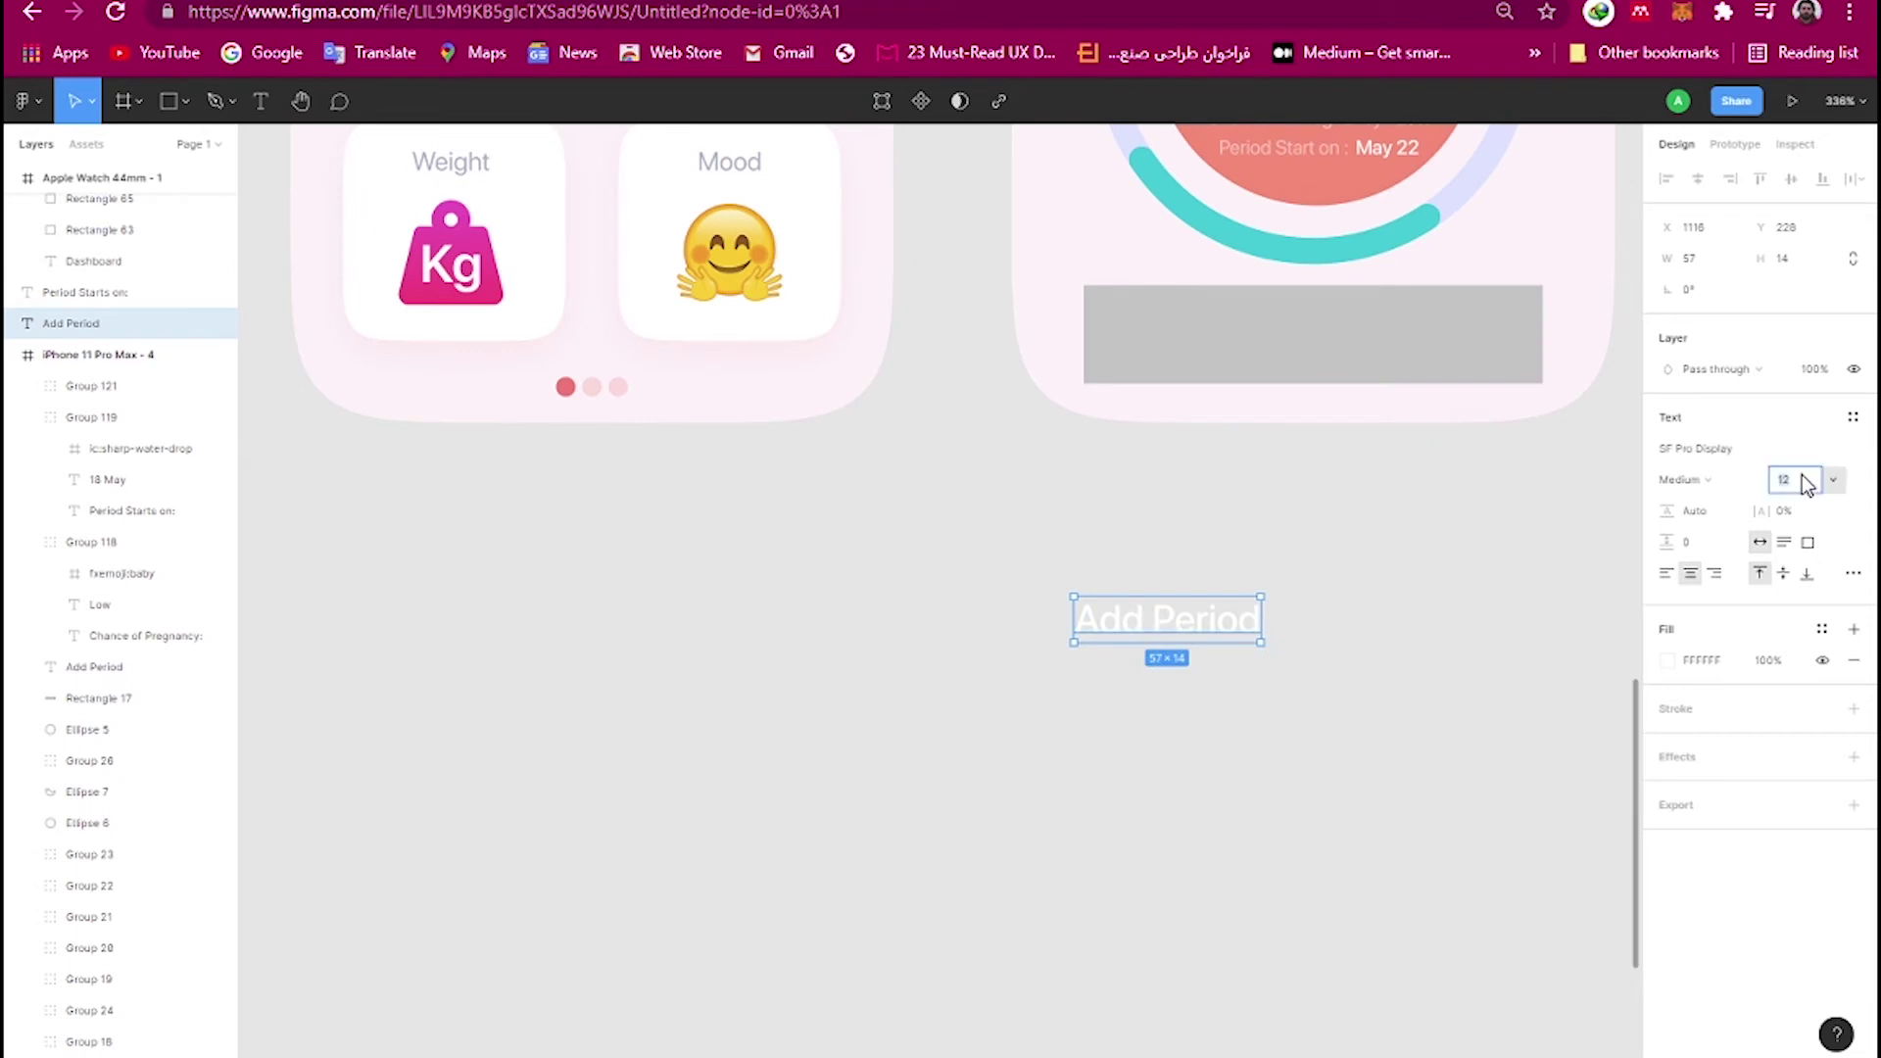
{"action": "left_click_drag", "start_coordinate": [1166, 642], "coordinate": [1360, 390]}
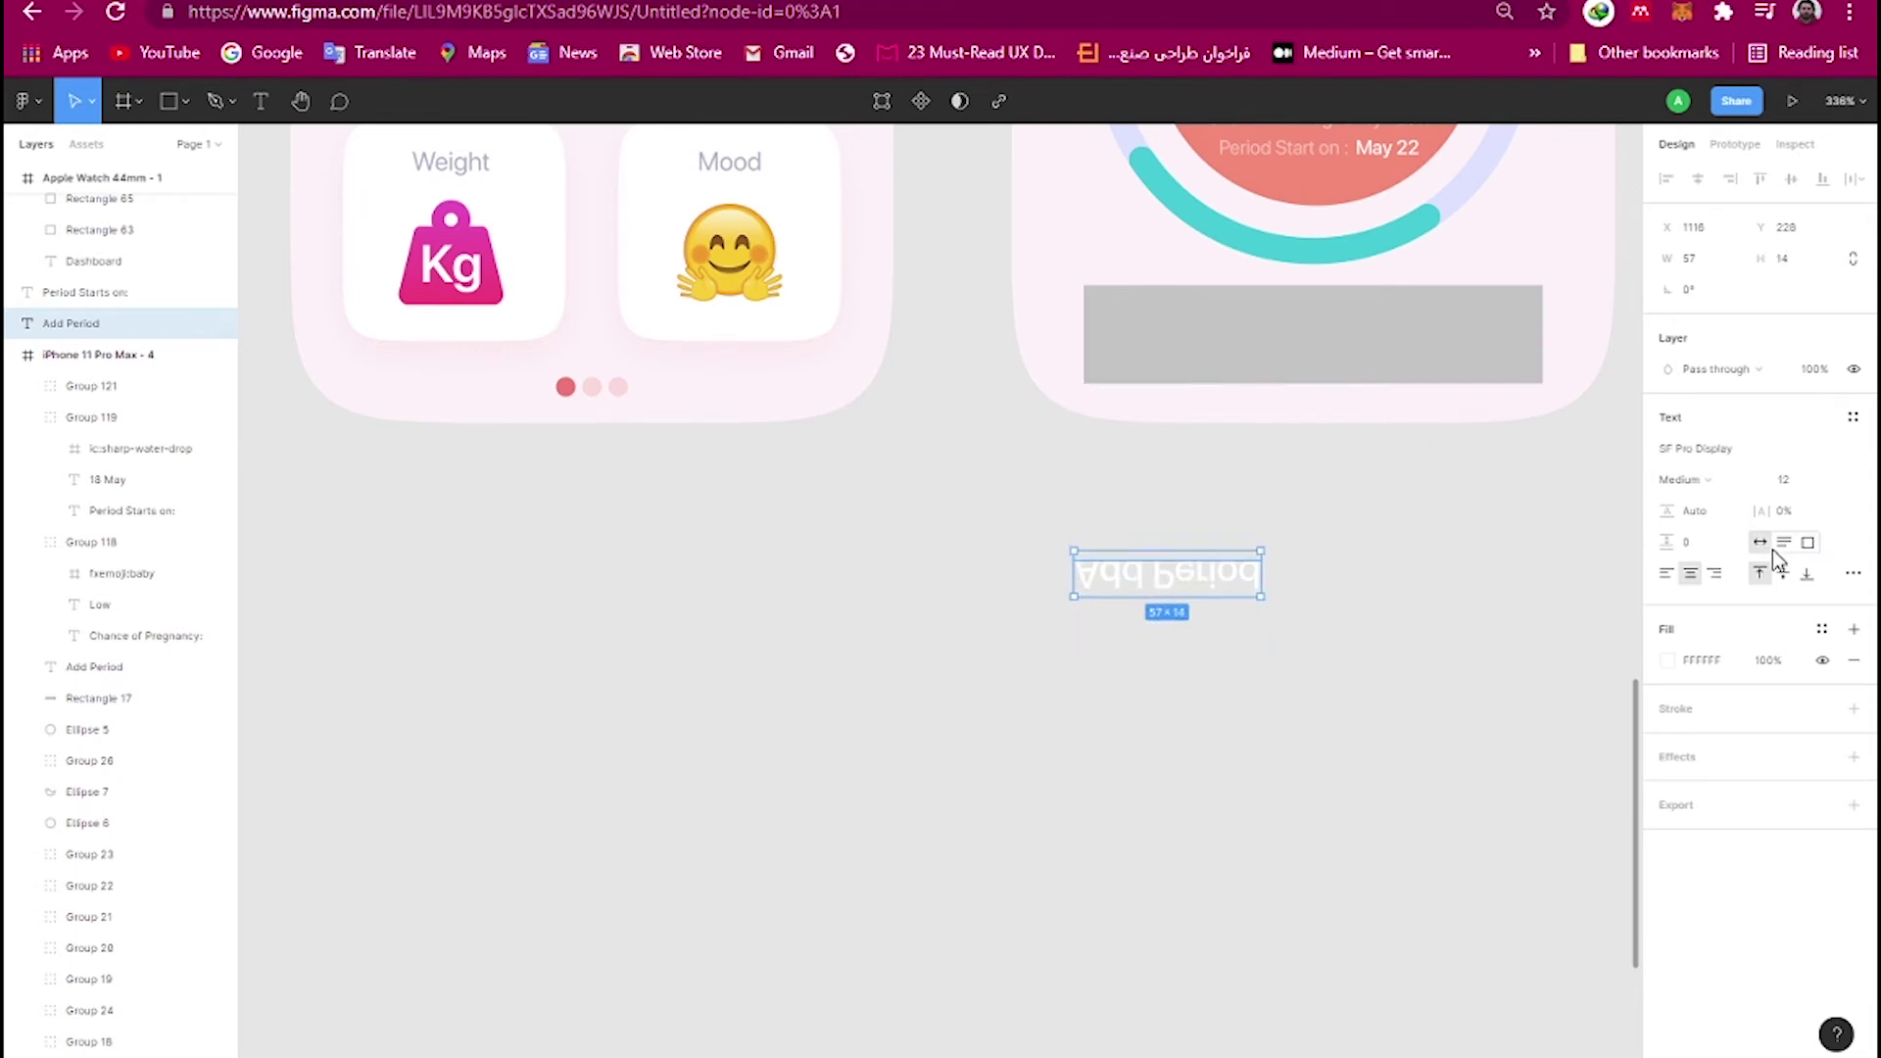
{"action": "key", "text": "ctrl+z"}
{"action": "left_click_drag", "start_coordinate": [1141, 636], "coordinate": [1288, 350]}
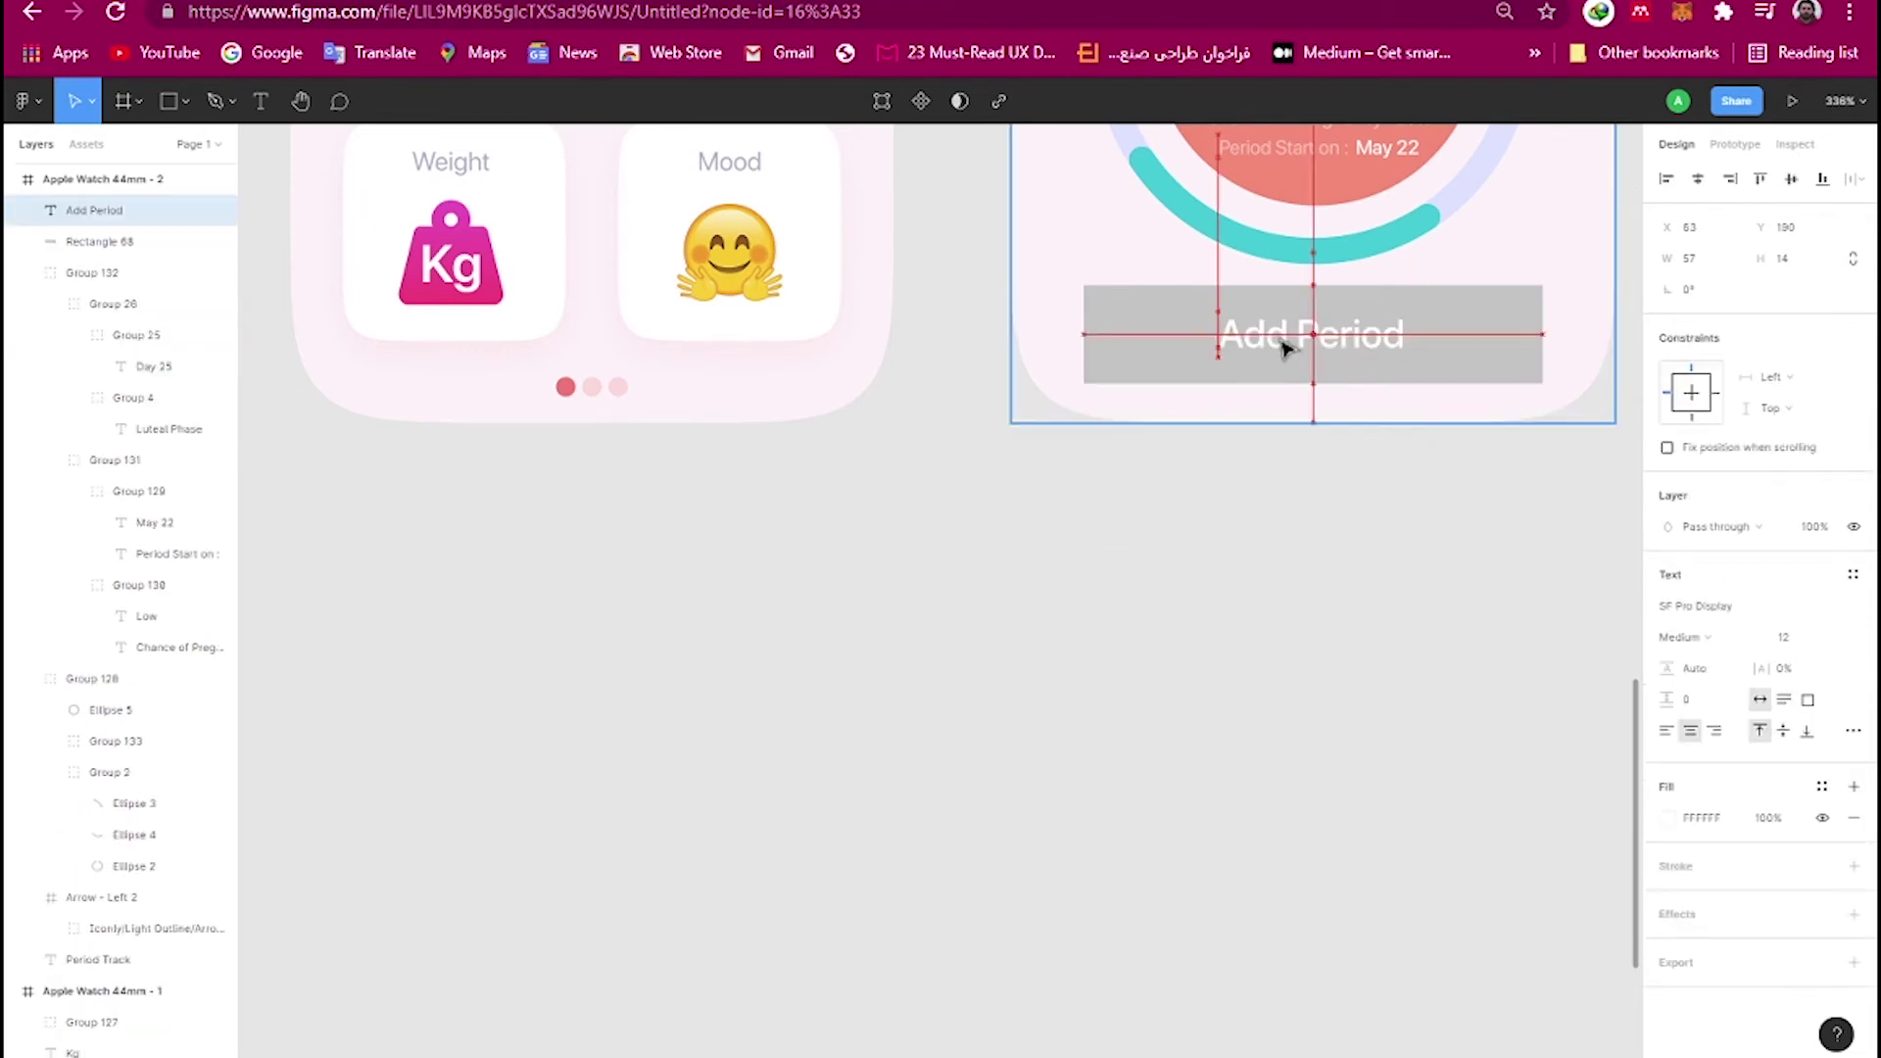
Widen the grey rectangle to 152×30 and give it a 15 corner radius.
{"action": "left_click", "coordinate": [1536, 341]}
{"action": "left_click_drag", "start_coordinate": [1083, 303], "coordinate": [1066, 303]}
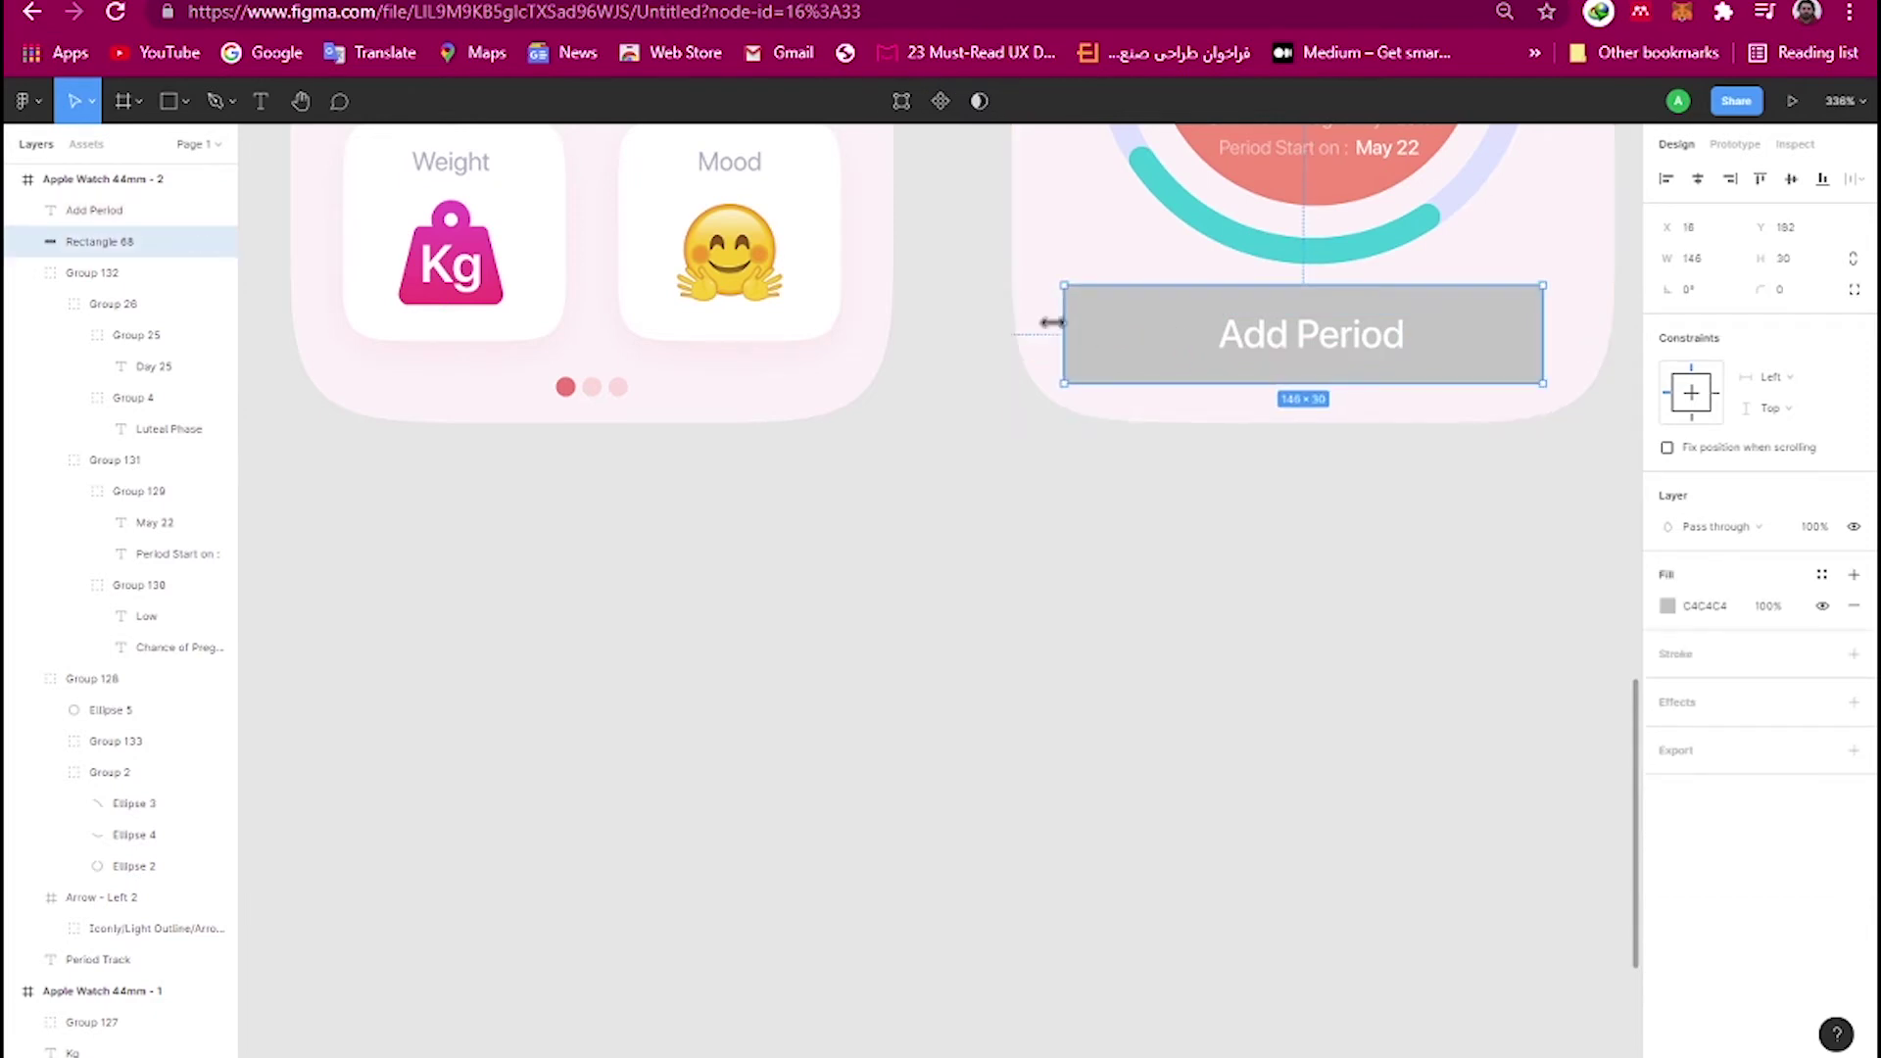
{"action": "left_click_drag", "start_coordinate": [1570, 334], "coordinate": [1563, 321]}
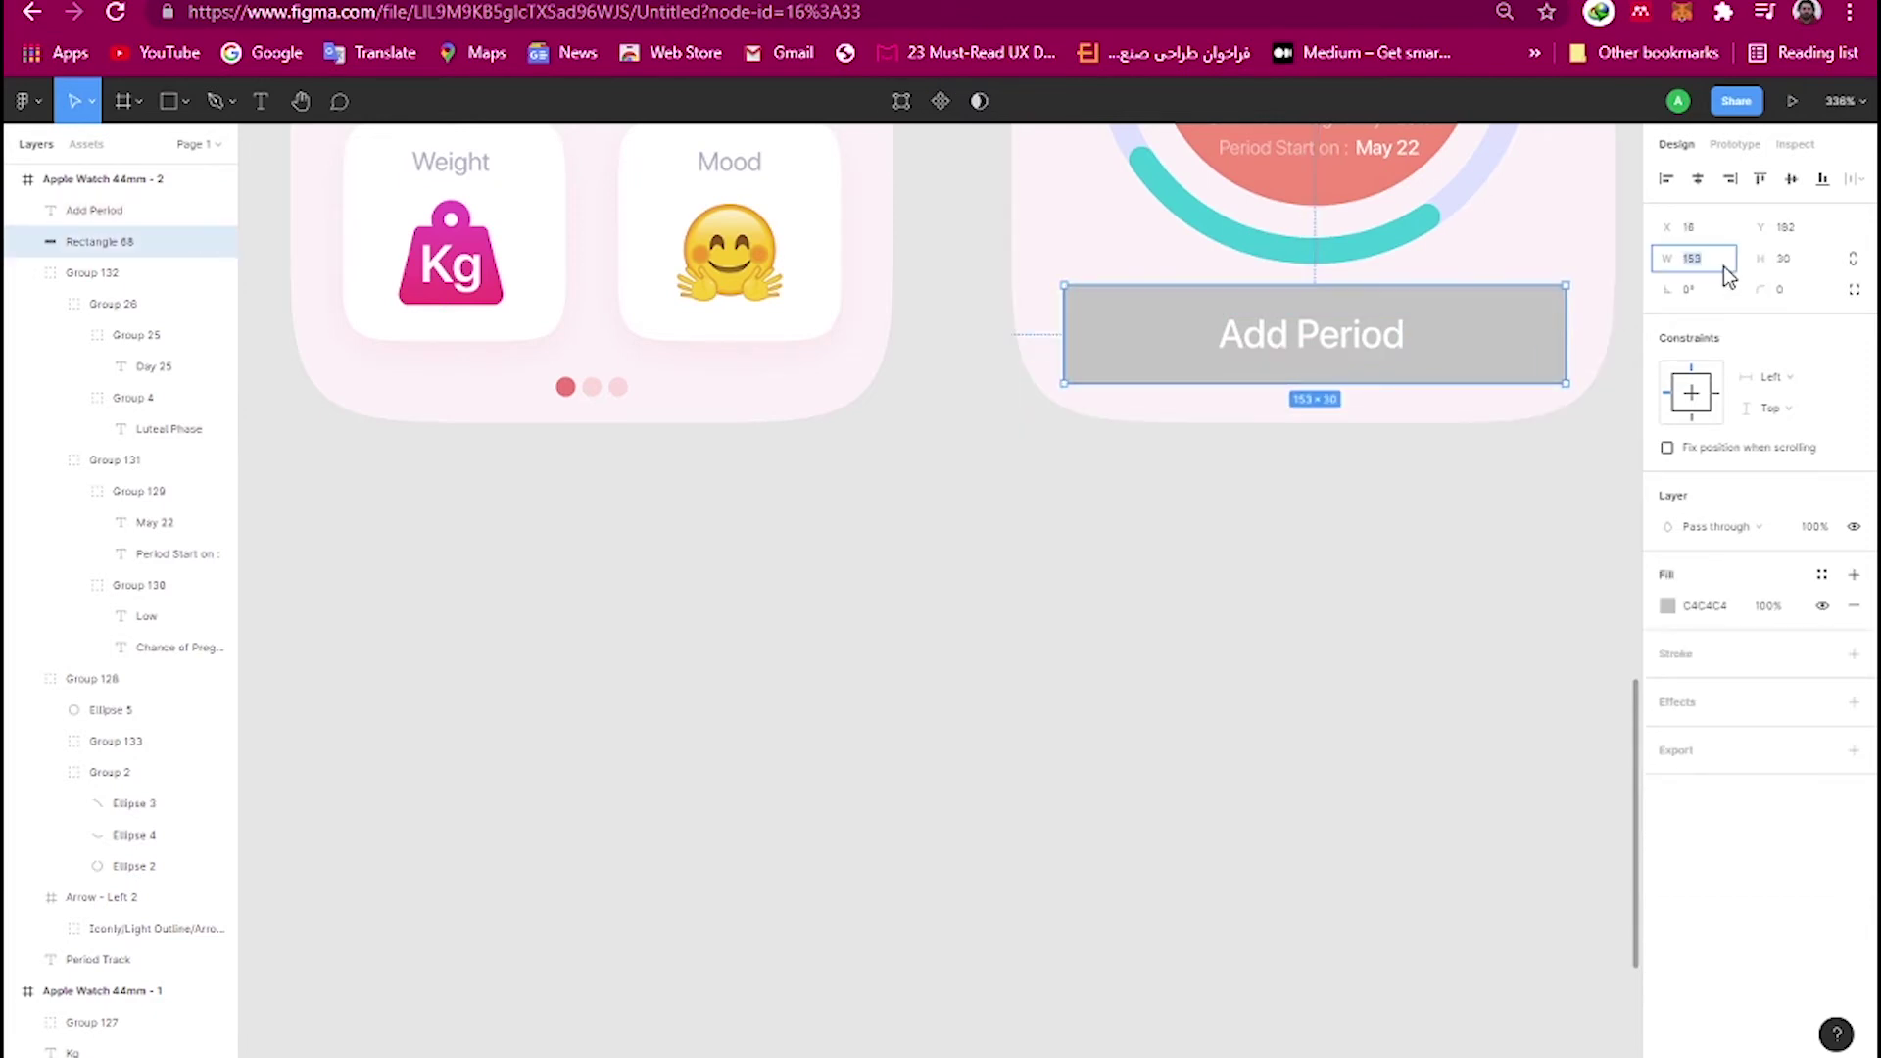
{"action": "scroll", "coordinate": [1156, 333], "scroll_direction": "up", "scroll_amount": 3}
{"action": "left_click_drag", "start_coordinate": [991, 252], "coordinate": [1211, 408]}
Give the Add Period button a light lavender fill.
{"action": "scroll", "coordinate": [1215, 441], "scroll_direction": "down", "scroll_amount": 5}
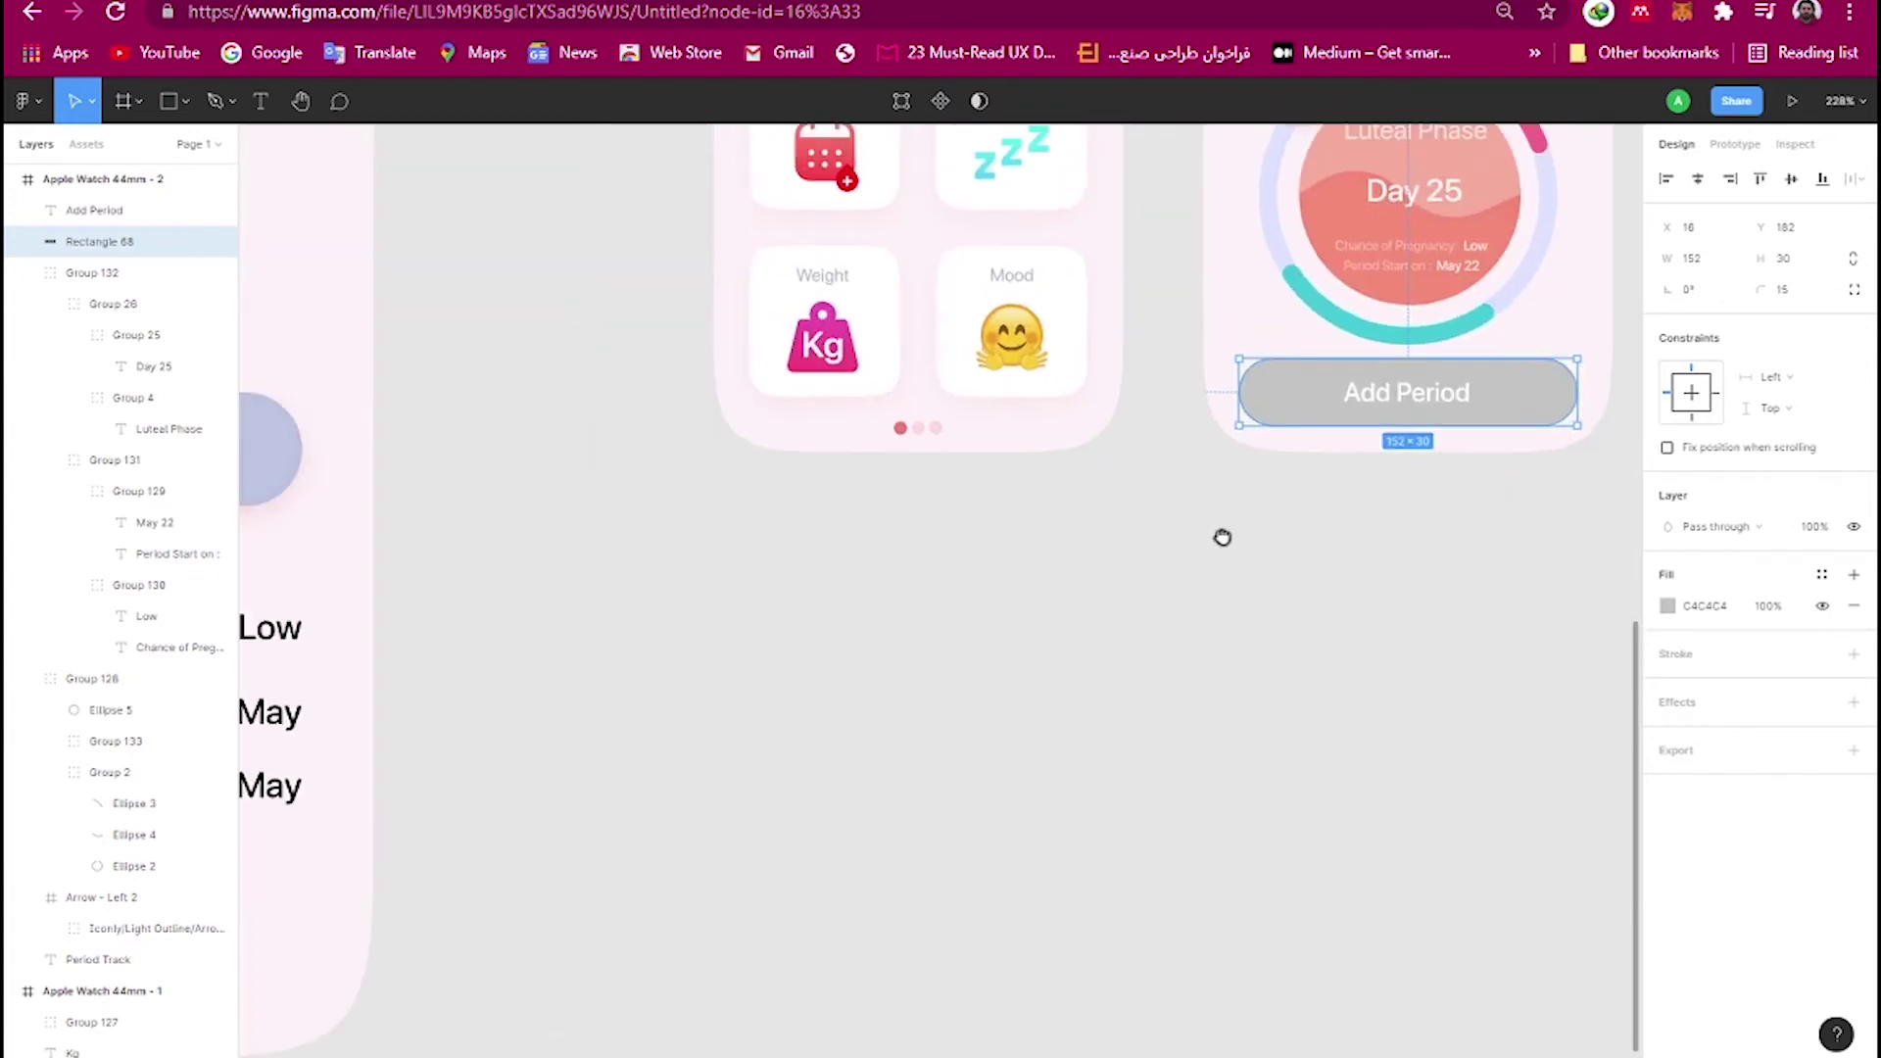
{"action": "left_click", "coordinate": [1677, 612]}
{"action": "left_click", "coordinate": [1432, 852]}
{"action": "left_click", "coordinate": [497, 488]}
{"action": "scroll", "coordinate": [1439, 450], "scroll_direction": "up", "scroll_amount": 5}
{"action": "key", "text": "Escape"}
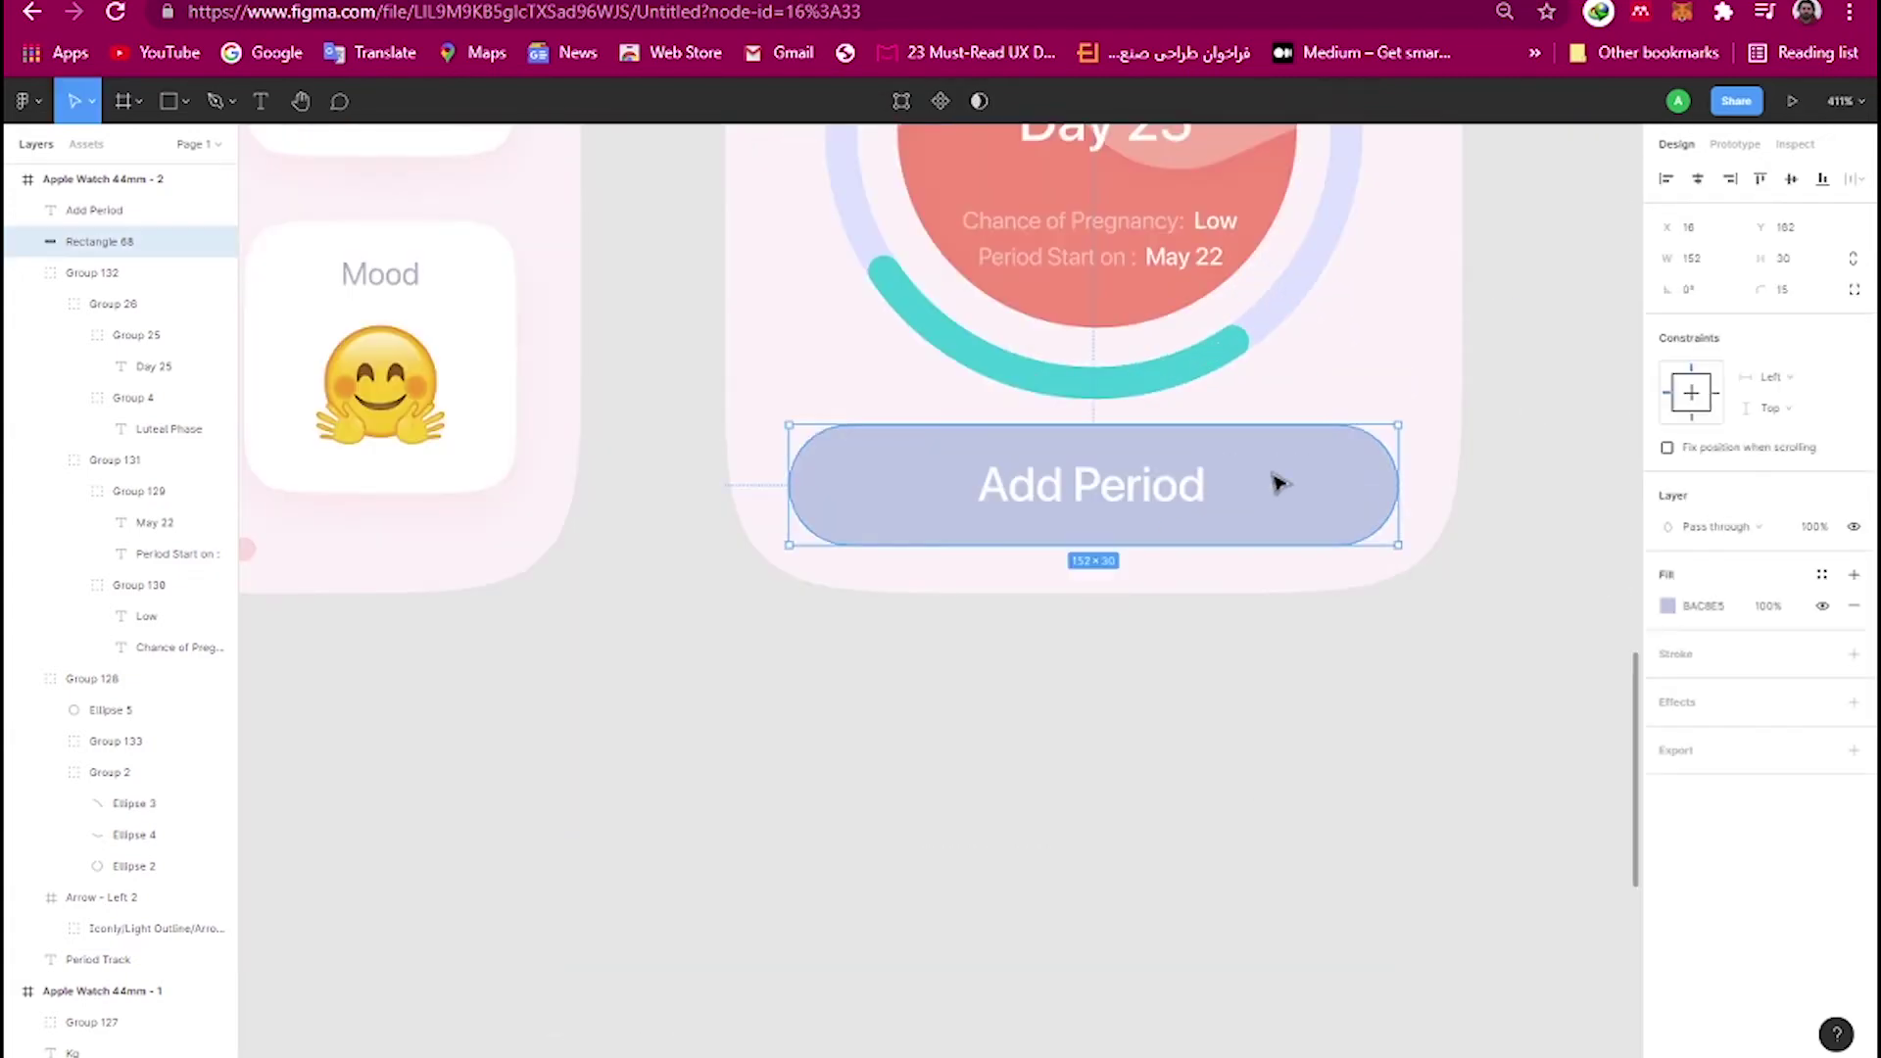
Add a drop shadow to the button with offset and blur values 2, 10, 4 and 8.
{"action": "left_click", "coordinate": [1853, 703]}
{"action": "left_click", "coordinate": [1665, 732]}
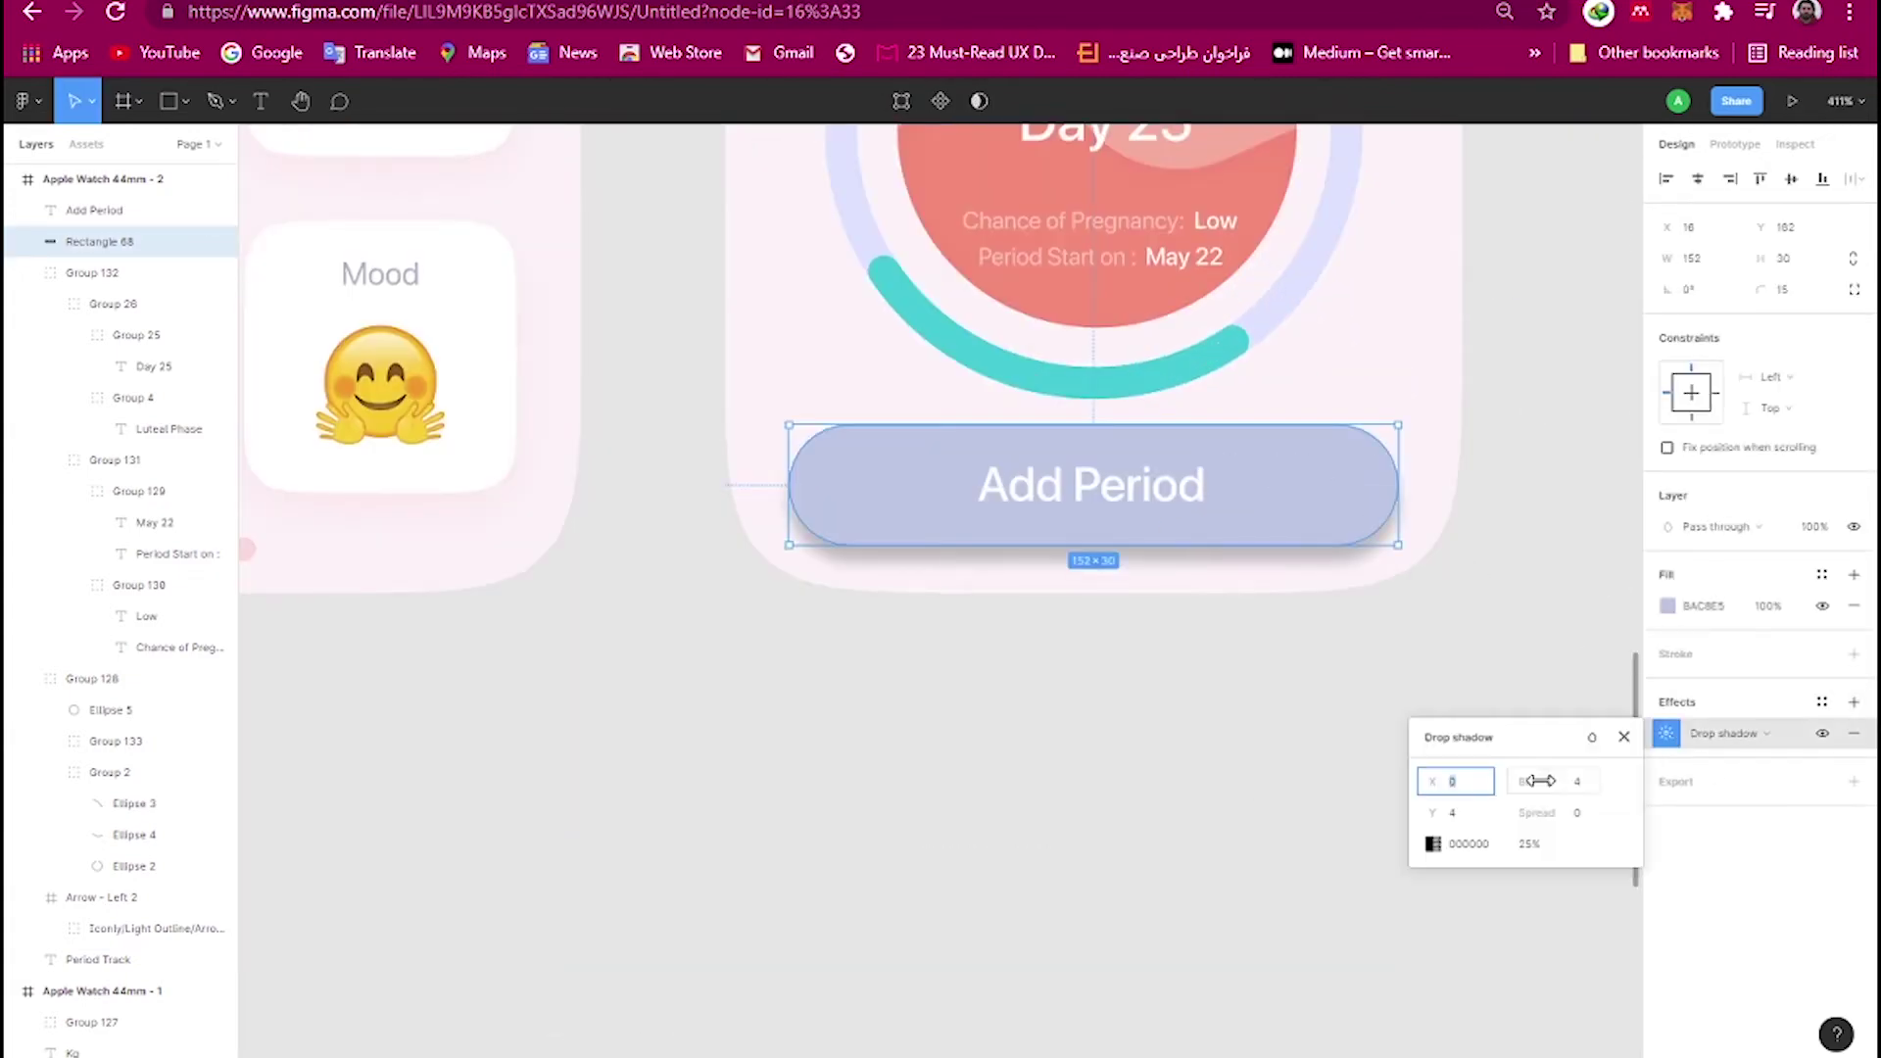
{"action": "type", "text": "2"}
{"action": "key", "text": "Tab"}
{"action": "type", "text": "10"}
{"action": "left_click", "coordinate": [1479, 811]}
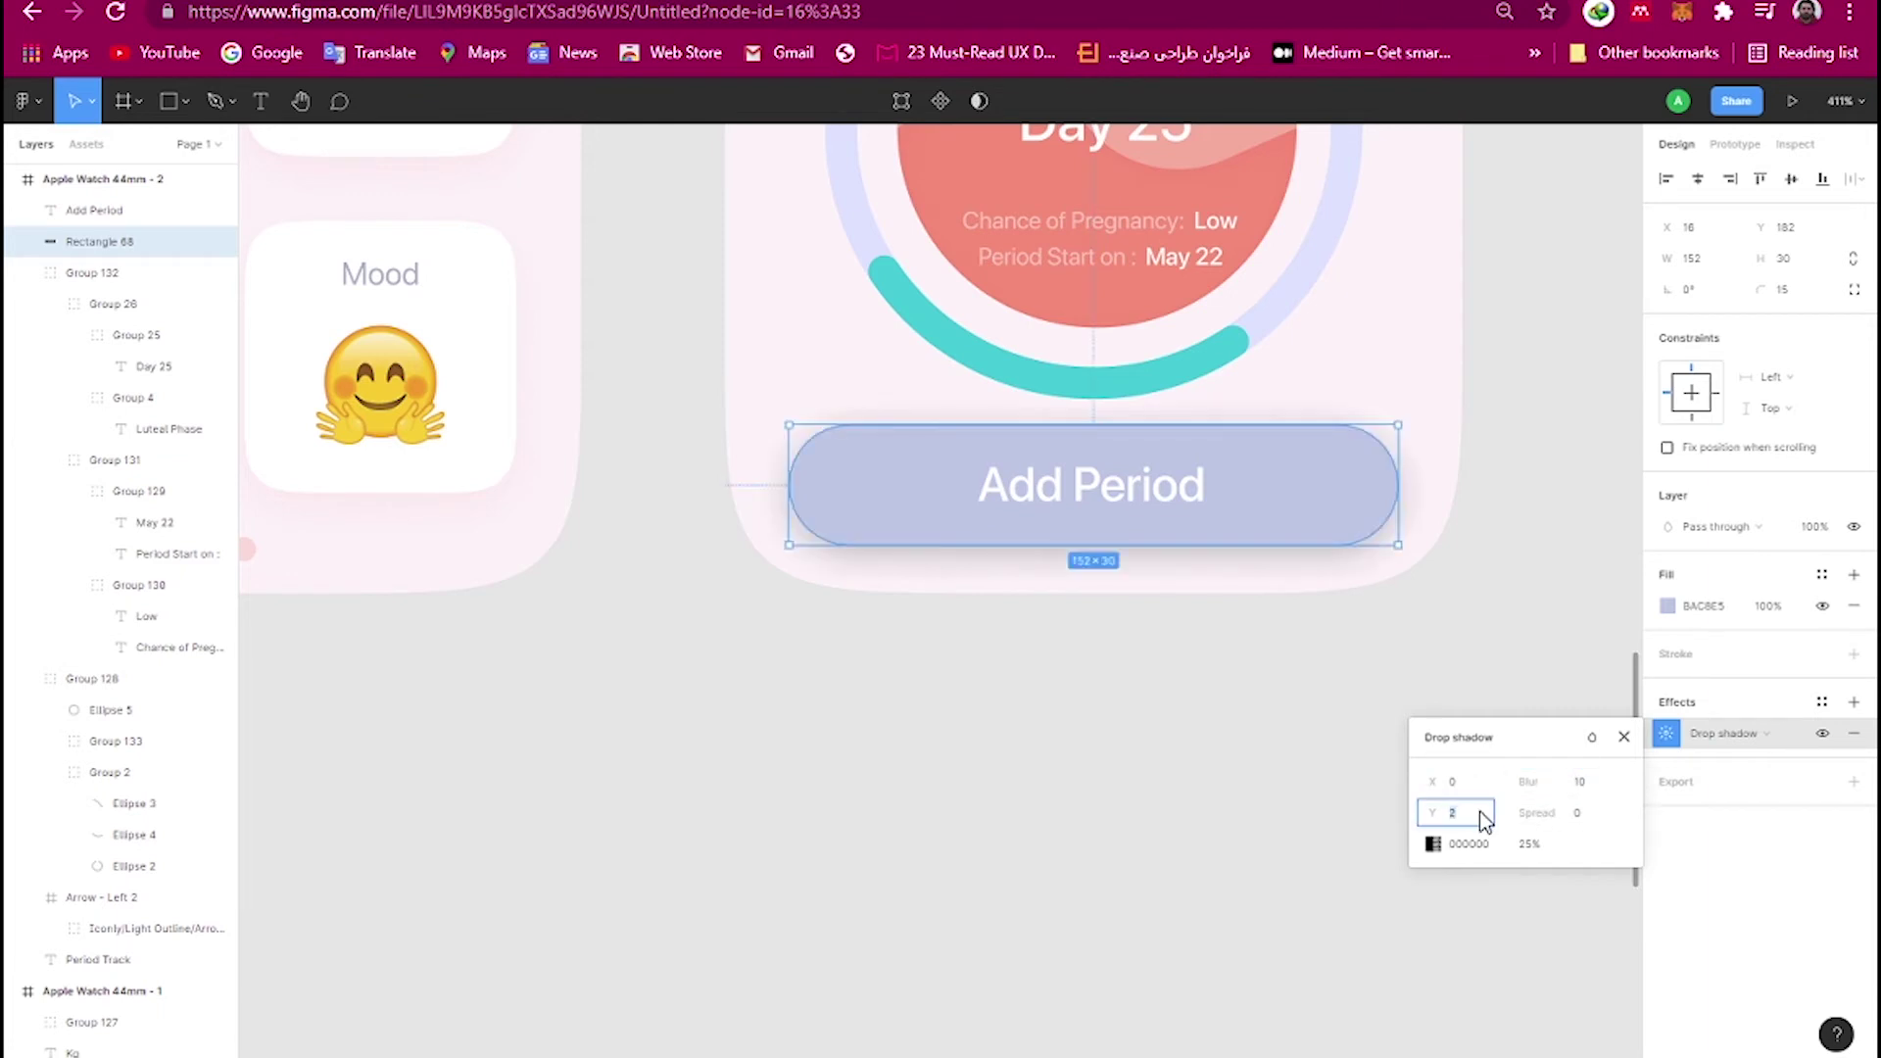
{"action": "type", "text": "4"}
{"action": "key", "text": "Tab"}
{"action": "type", "text": "8"}
Colour the drop shadow pink FD6262, lower its opacity and set spread to -1.
{"action": "left_click", "coordinate": [1432, 843]}
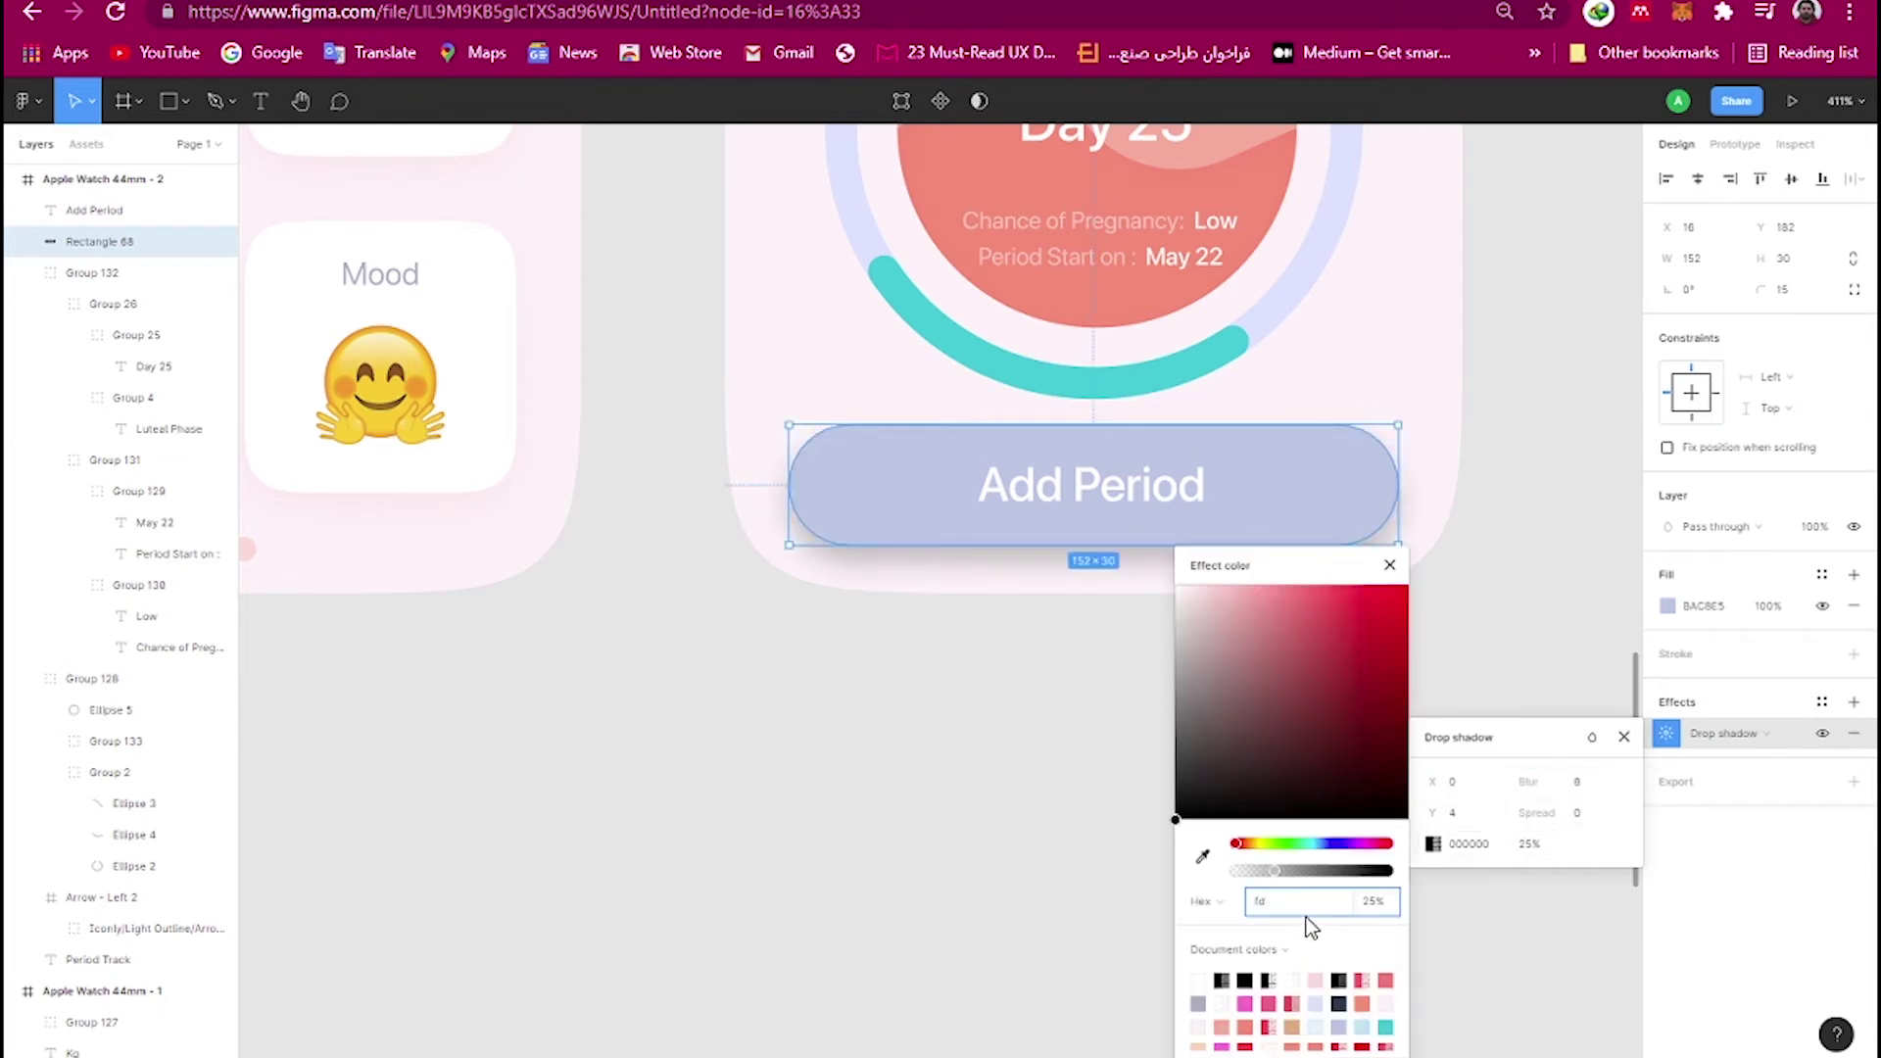
{"action": "type", "text": "6262"}
{"action": "key", "text": "Return"}
{"action": "left_click_drag", "start_coordinate": [1290, 867], "coordinate": [1260, 884]}
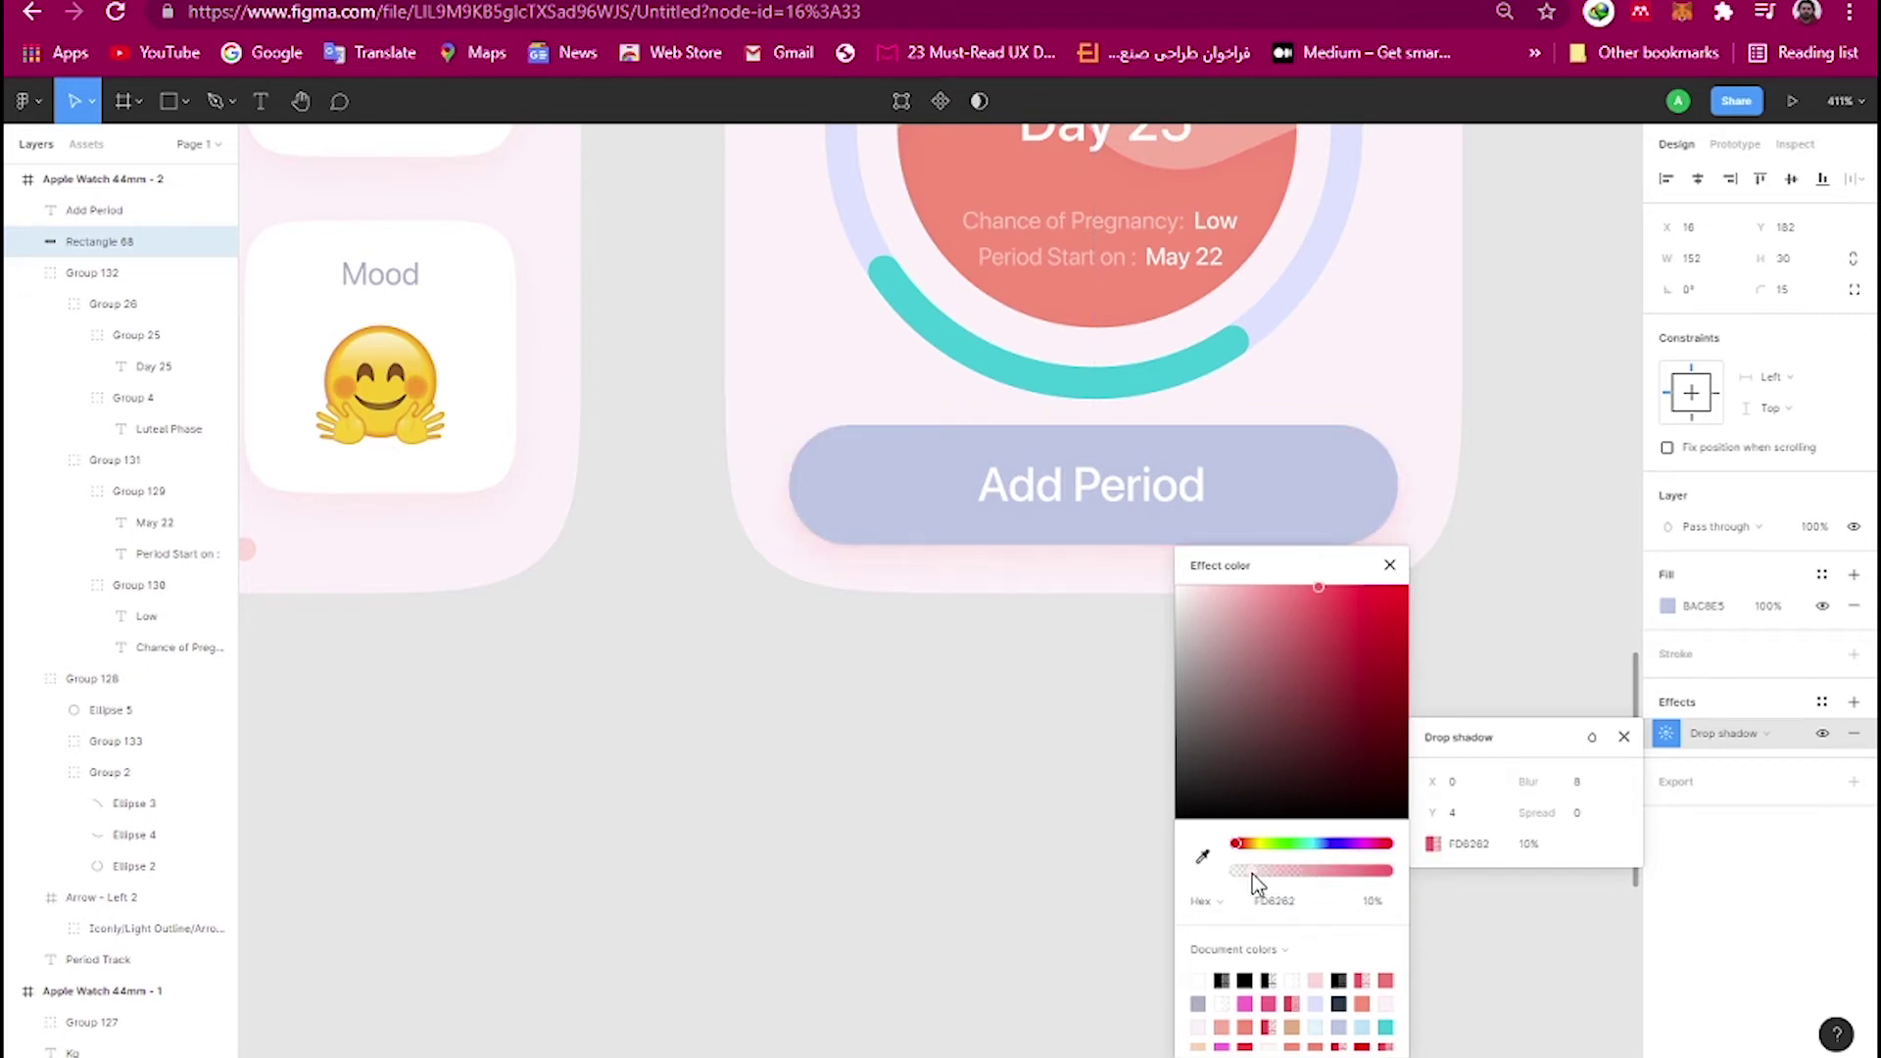
{"action": "left_click_drag", "start_coordinate": [1540, 815], "coordinate": [1528, 815]}
{"action": "left_click", "coordinate": [1435, 909]}
Add a pink FF79CA inner shadow with Y -2, blur 8 and negative spread.
{"action": "scroll", "coordinate": [1274, 784], "scroll_direction": "down", "scroll_amount": 5}
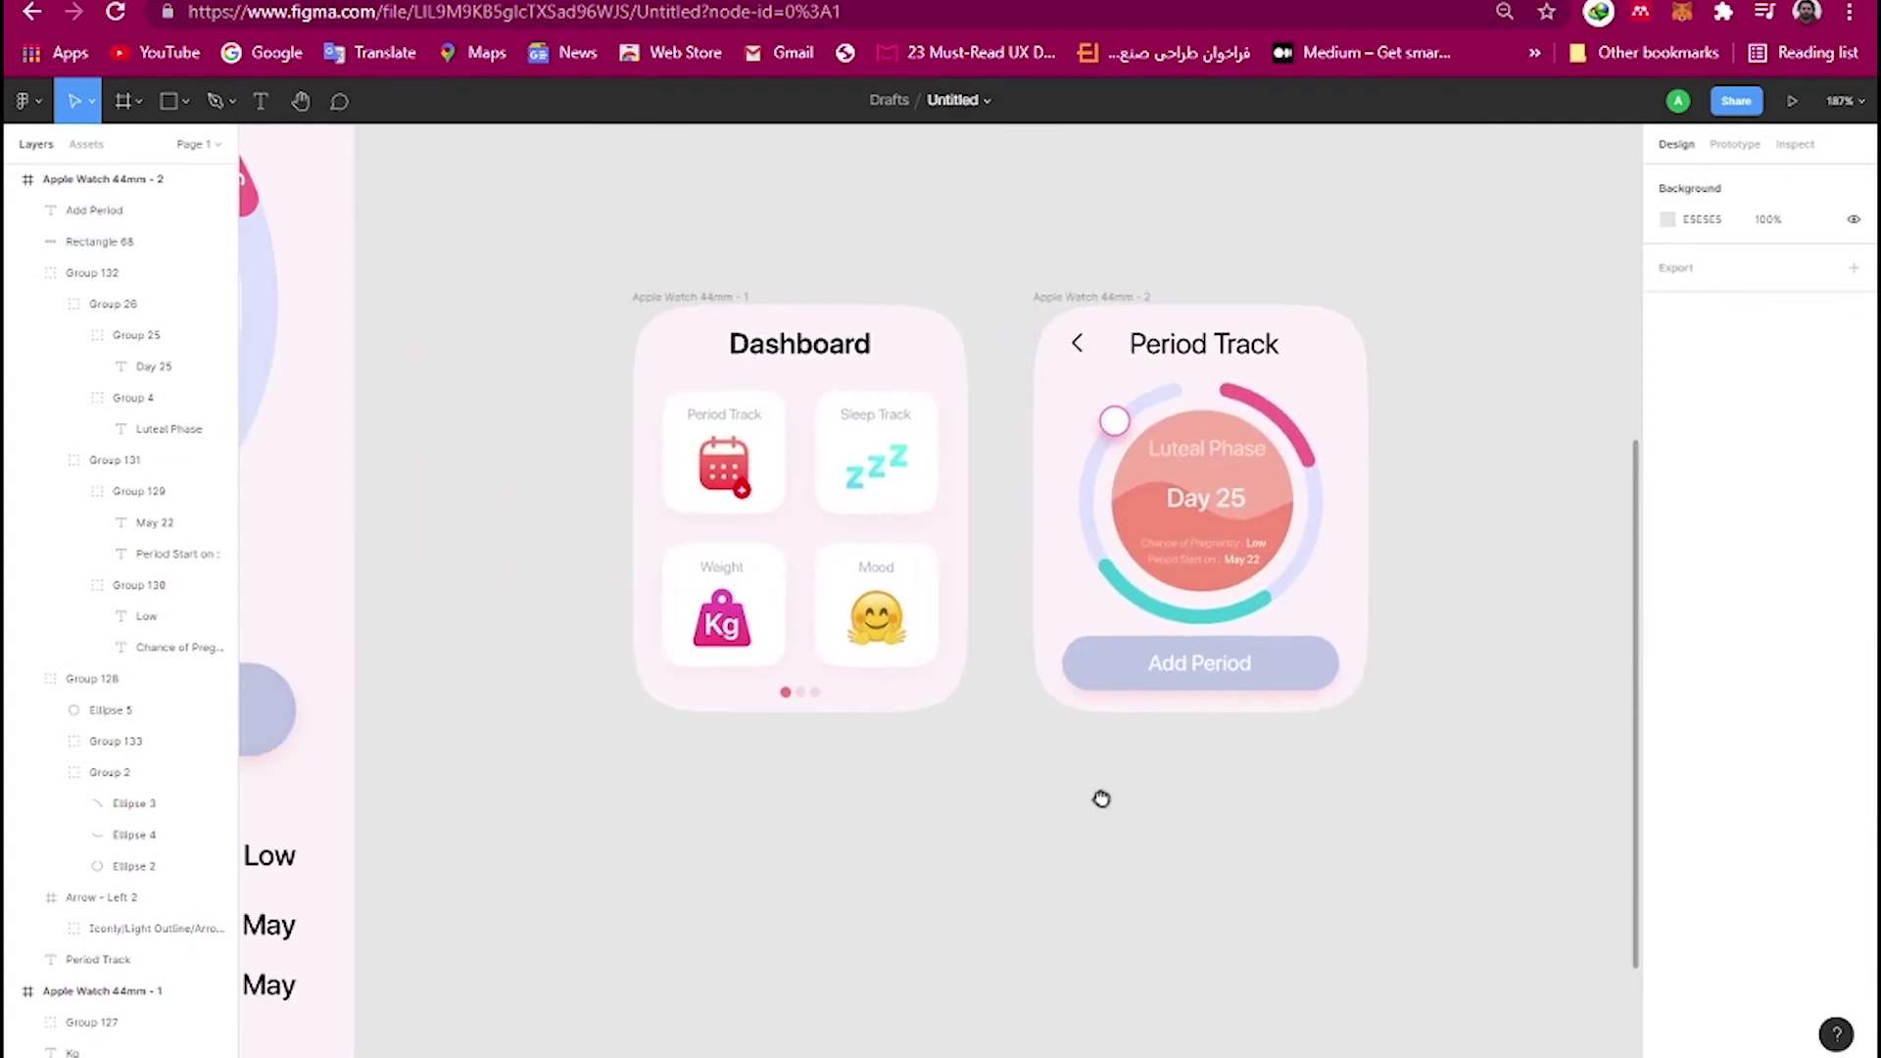
{"action": "left_click", "coordinate": [1316, 663]}
{"action": "left_click", "coordinate": [1853, 702]}
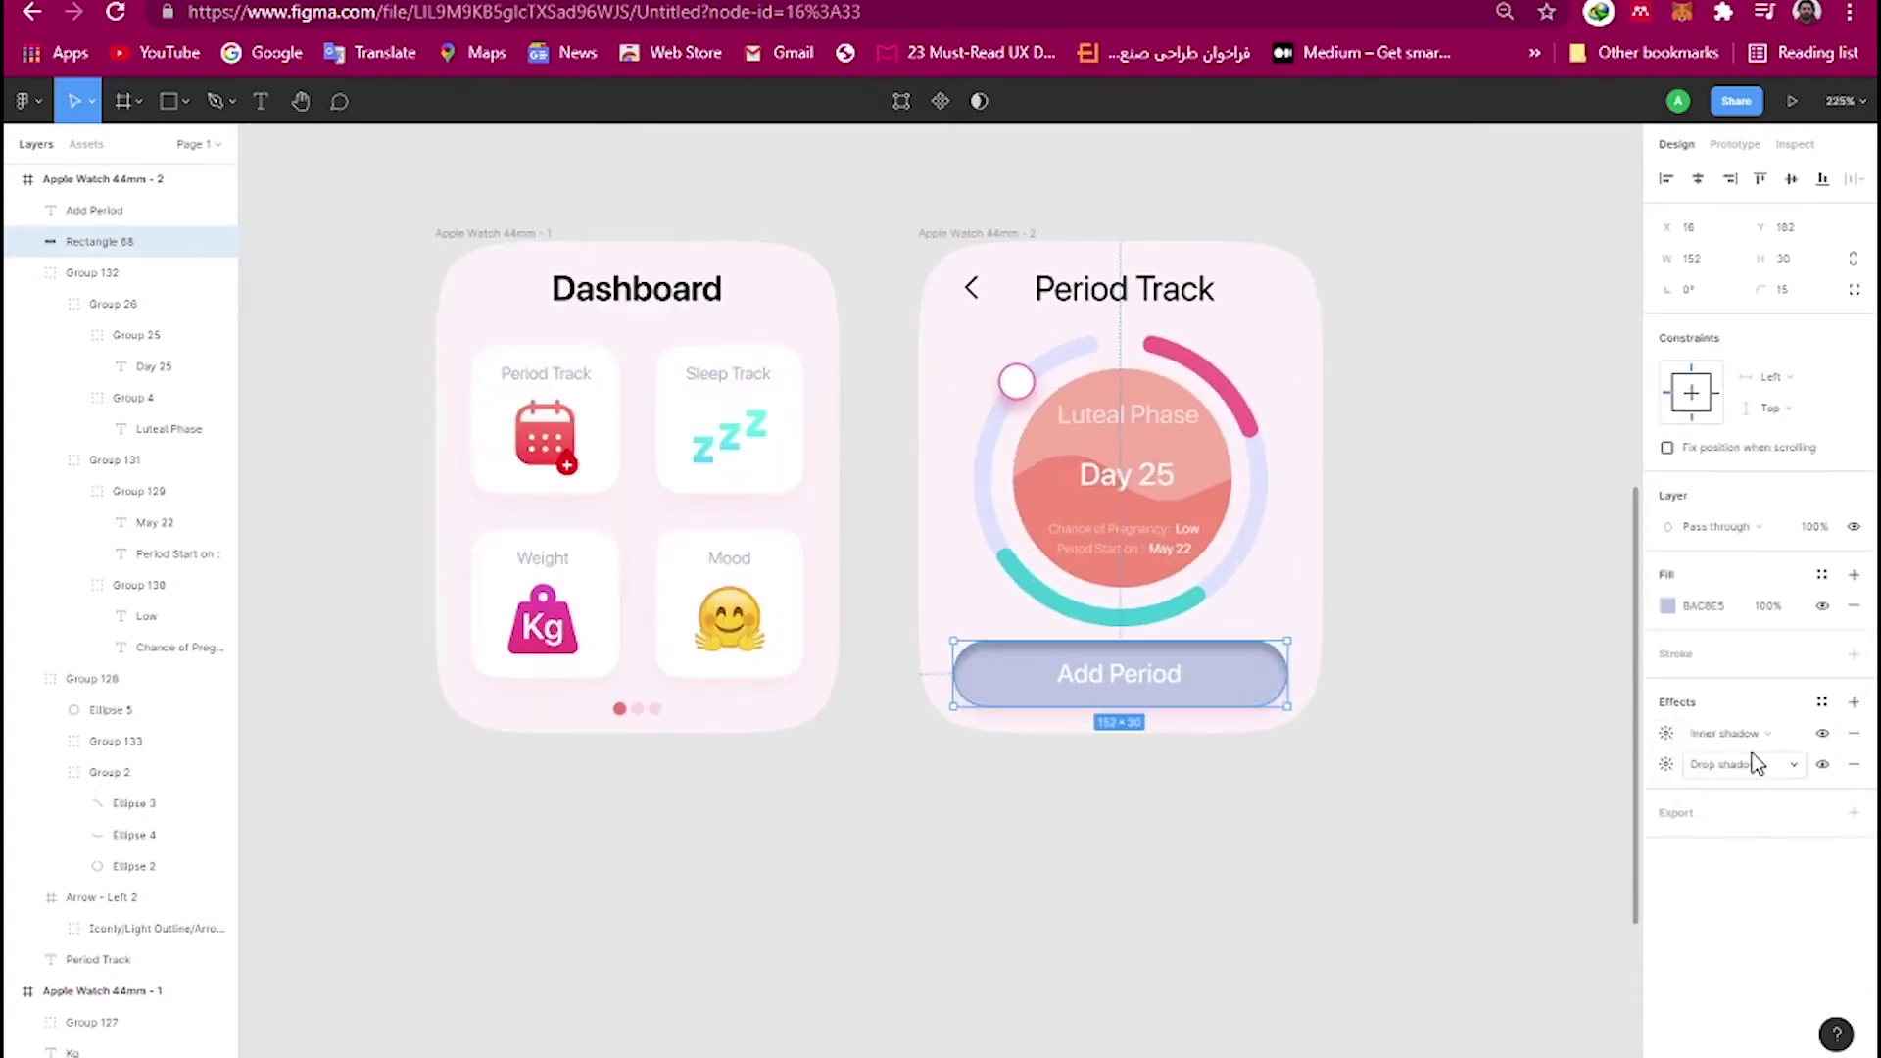
{"action": "left_click", "coordinate": [1665, 732]}
{"action": "left_click", "coordinate": [1459, 812]}
{"action": "type", "text": "-2"}
{"action": "left_click", "coordinate": [1582, 782]}
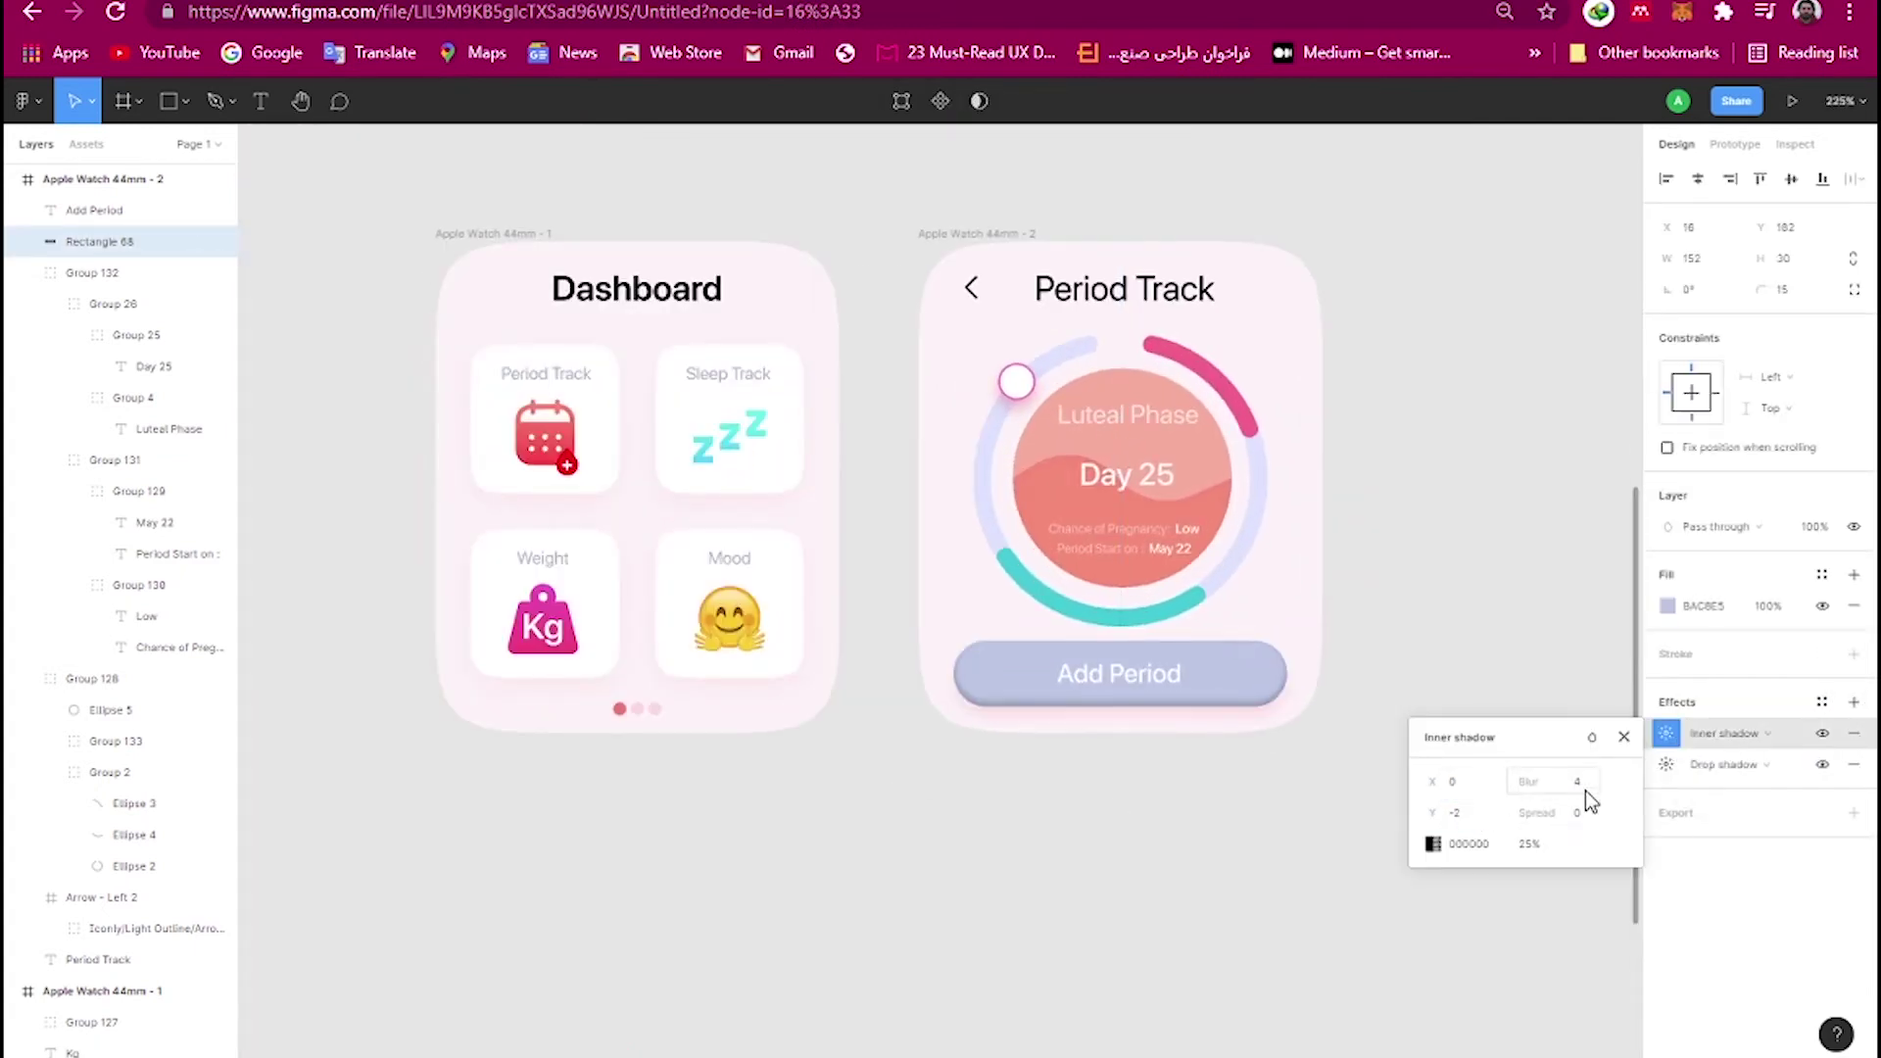
{"action": "type", "text": "8"}
{"action": "left_click", "coordinate": [1433, 843]}
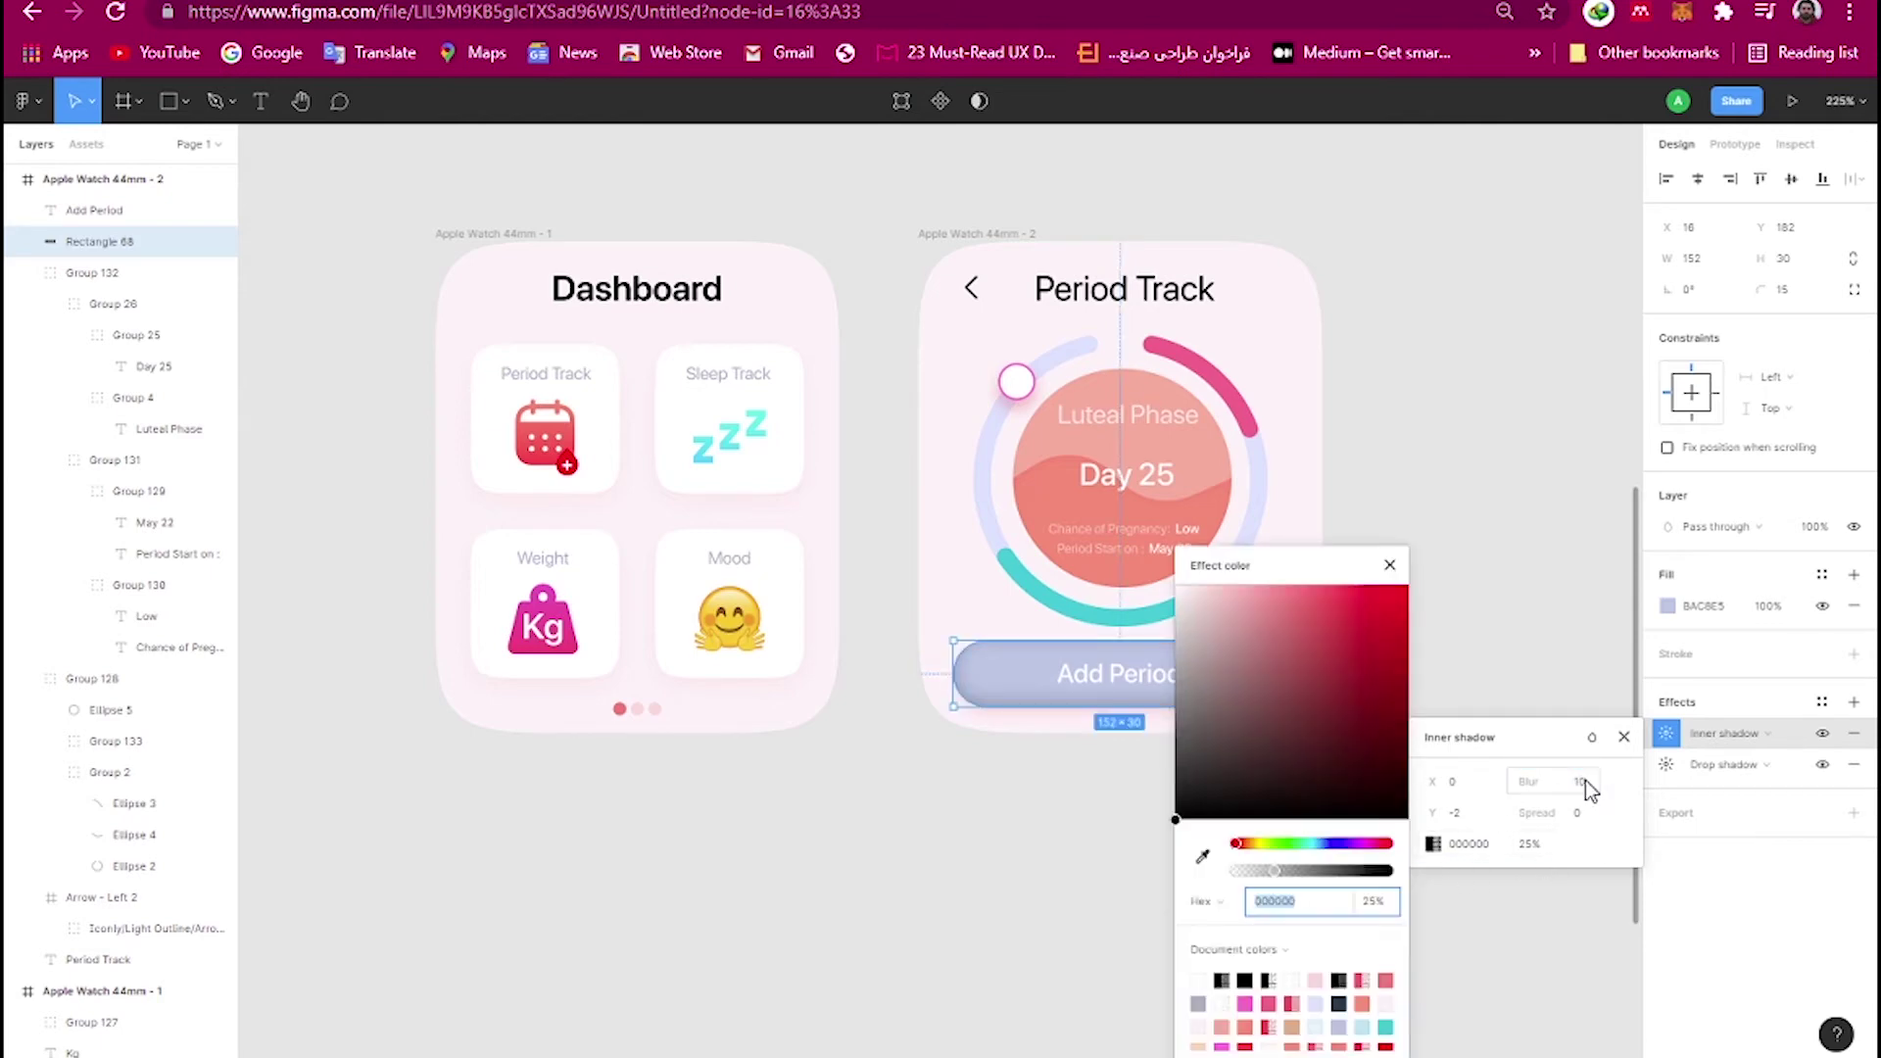
{"action": "left_click_drag", "start_coordinate": [1538, 812], "coordinate": [1214, 617]}
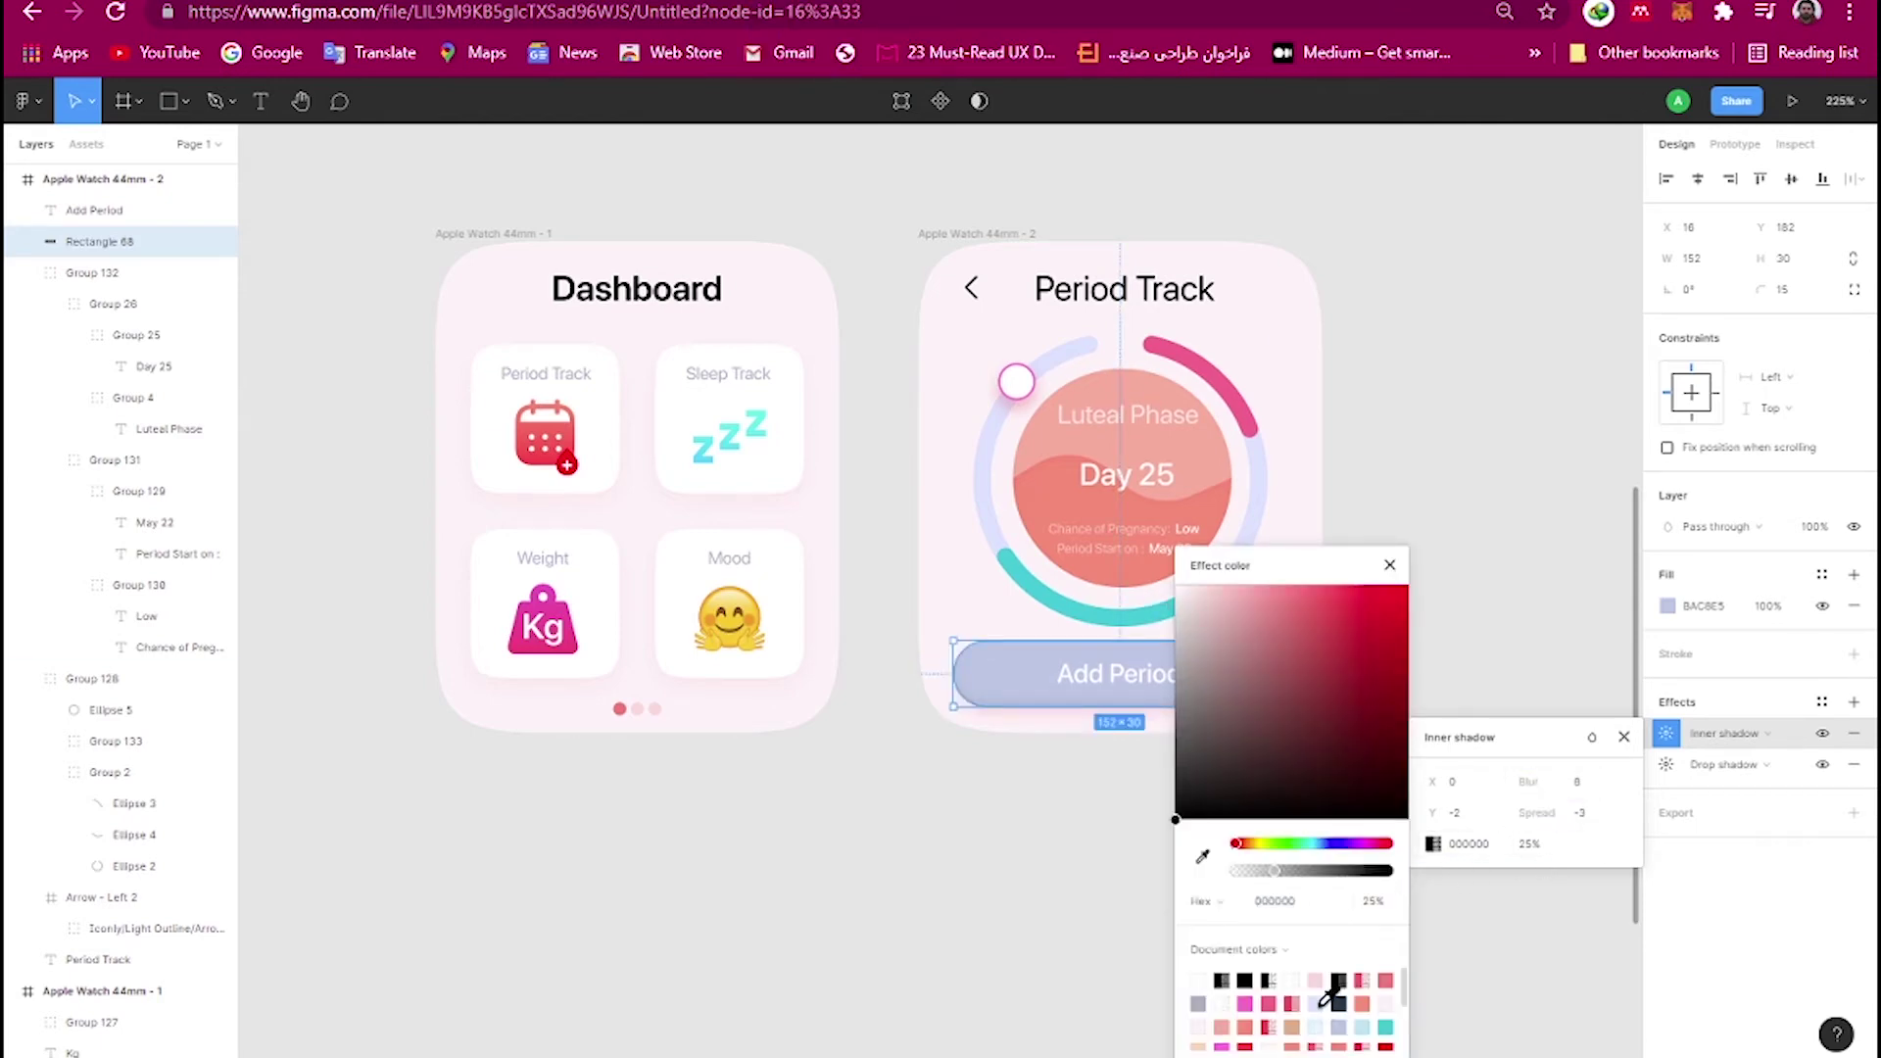
{"action": "left_click", "coordinate": [1243, 1003]}
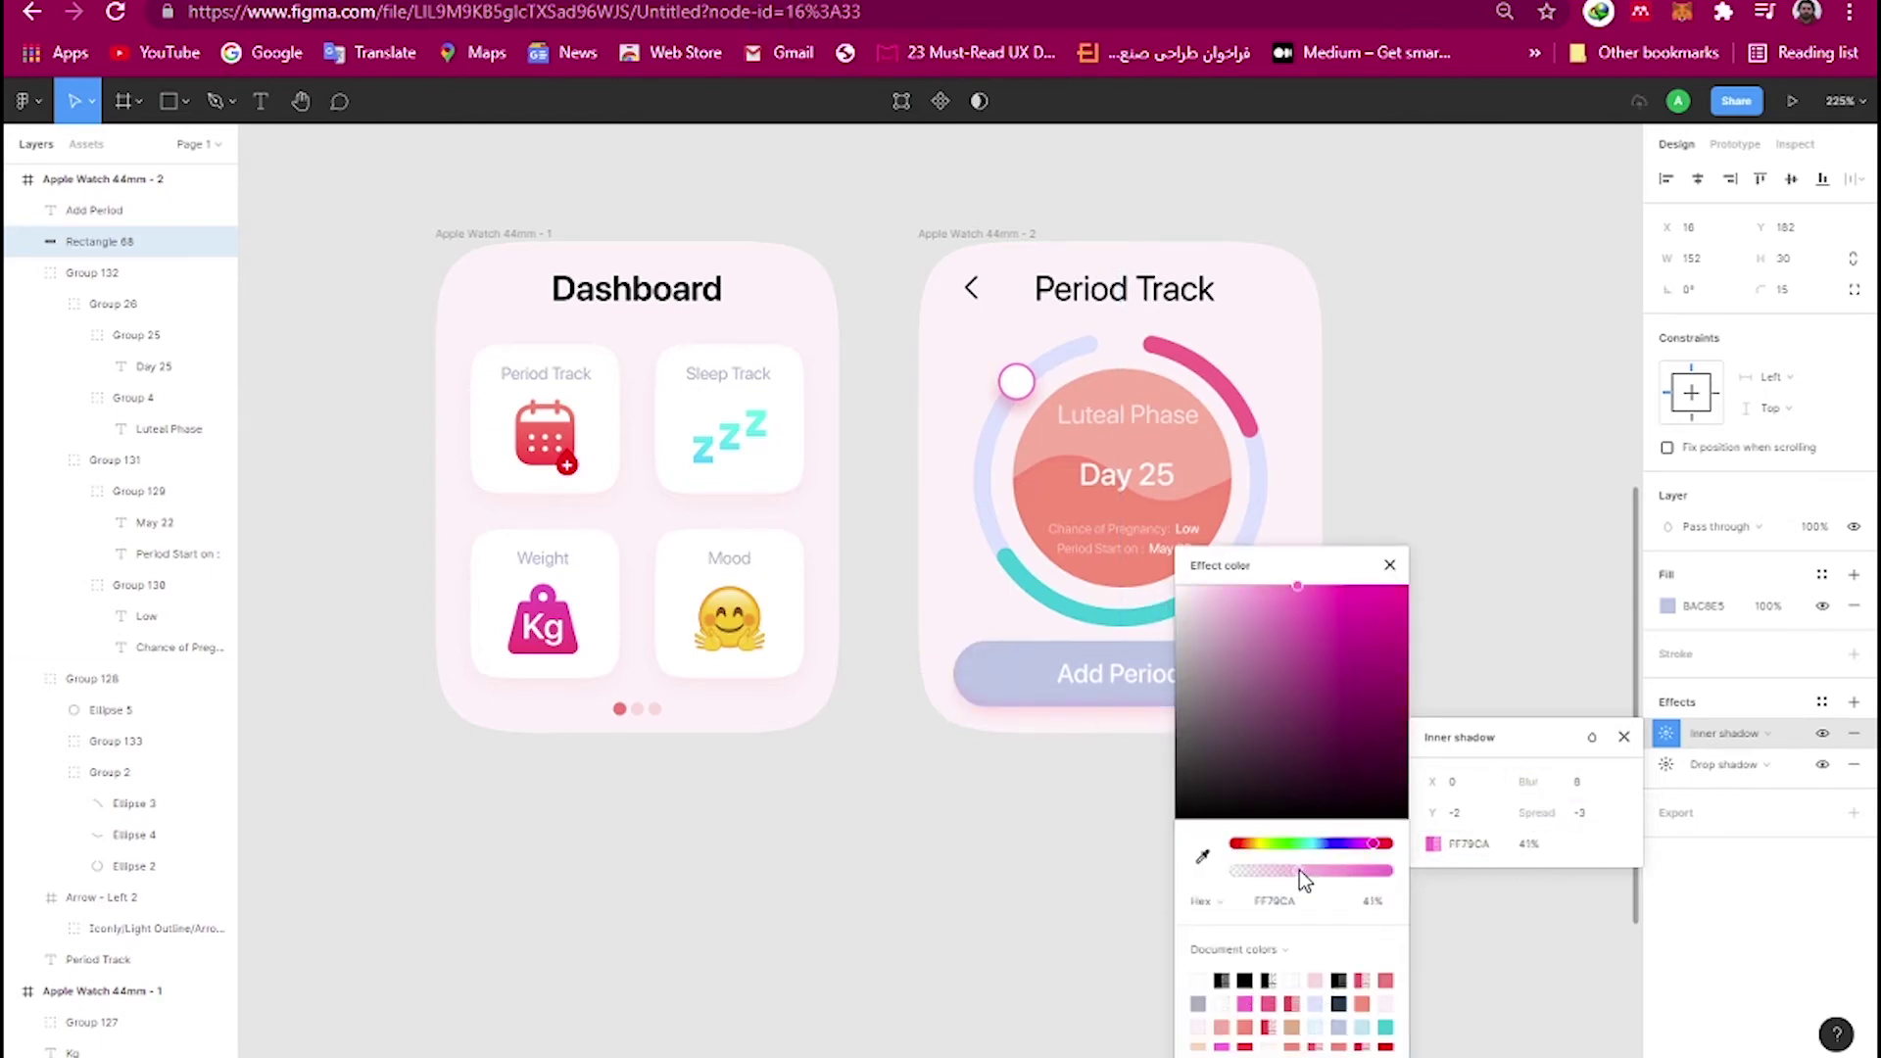
{"action": "key", "text": "Escape"}
Duplicate the Period Track frame, keeping only the back arrow and title.
{"action": "scroll", "coordinate": [1477, 408], "scroll_direction": "down", "scroll_amount": 5}
{"action": "left_click", "coordinate": [991, 382]}
{"action": "key", "text": "ctrl+d"}
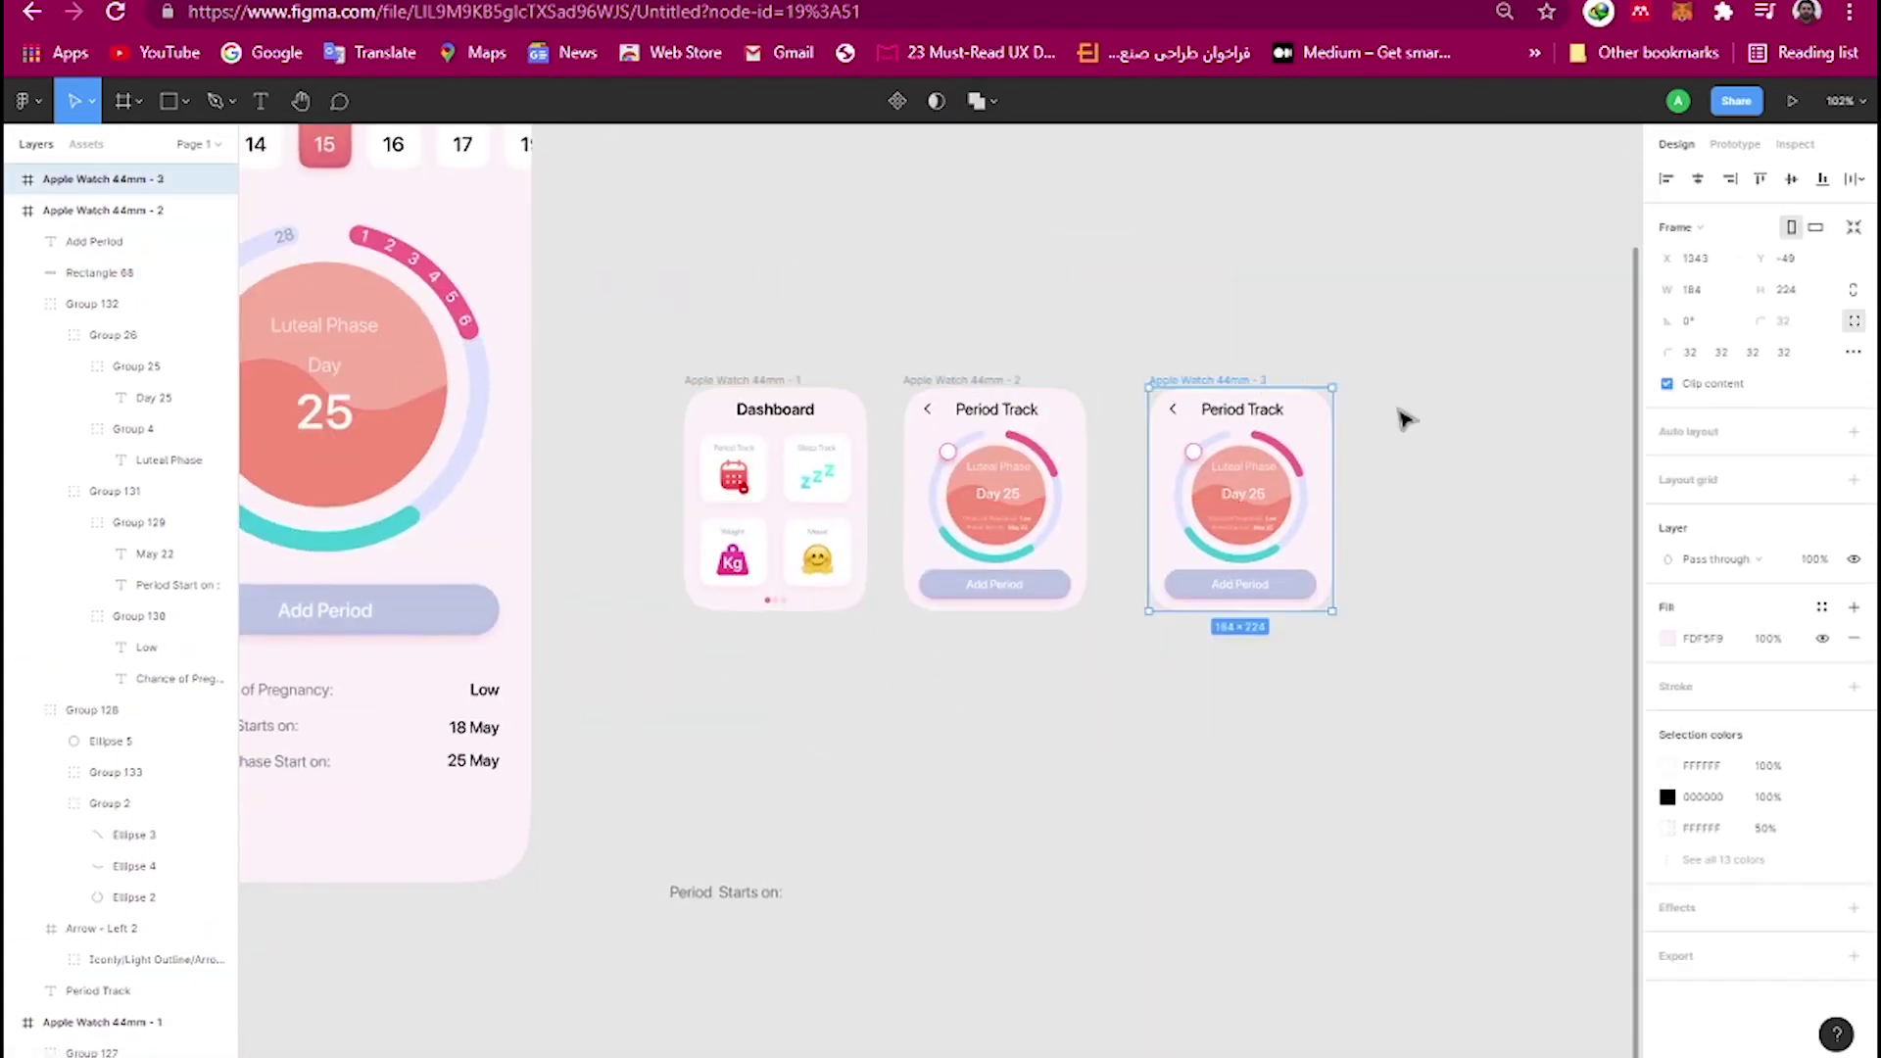
{"action": "key", "text": "Return"}
{"action": "key", "text": "Delete"}
{"action": "scroll", "coordinate": [1431, 651], "scroll_direction": "down", "scroll_amount": 5}
{"action": "scroll", "coordinate": [1332, 524], "scroll_direction": "up", "scroll_amount": 3}
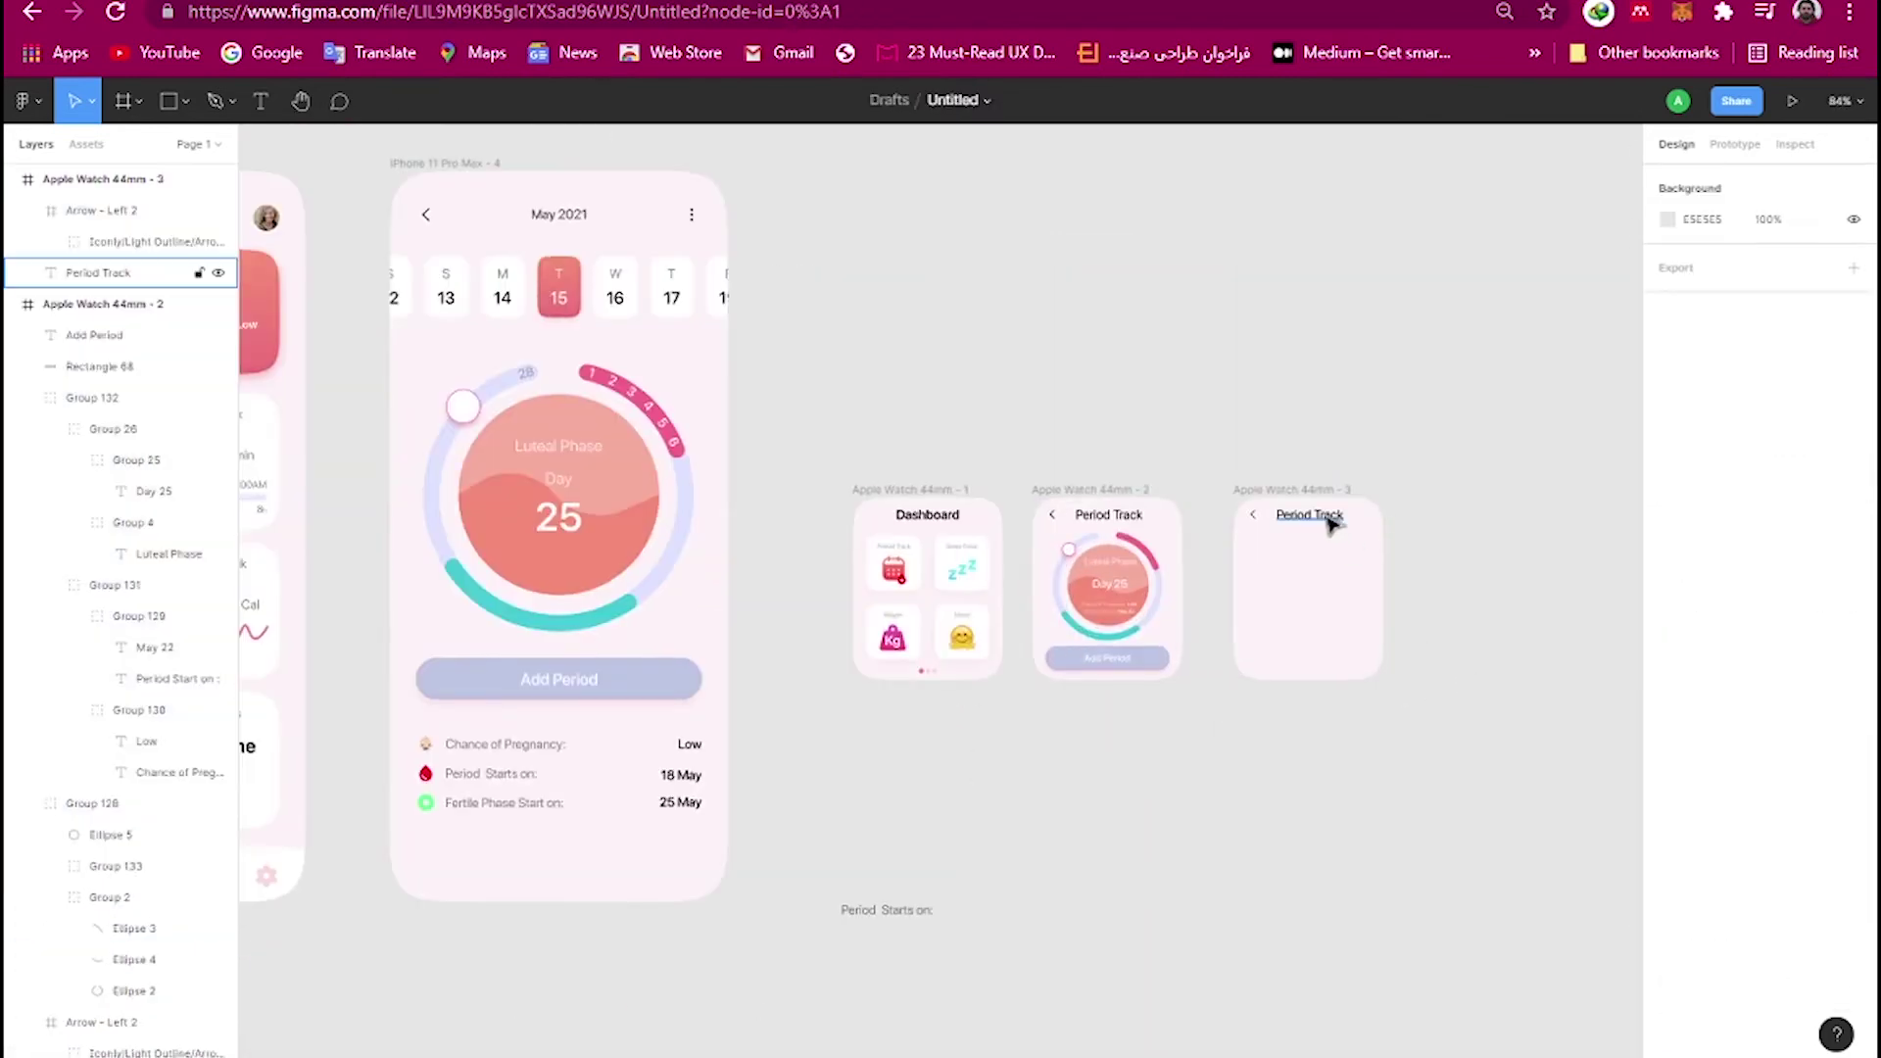
{"action": "left_click", "coordinate": [1329, 520]}
{"action": "type", "text": "Sleep"}
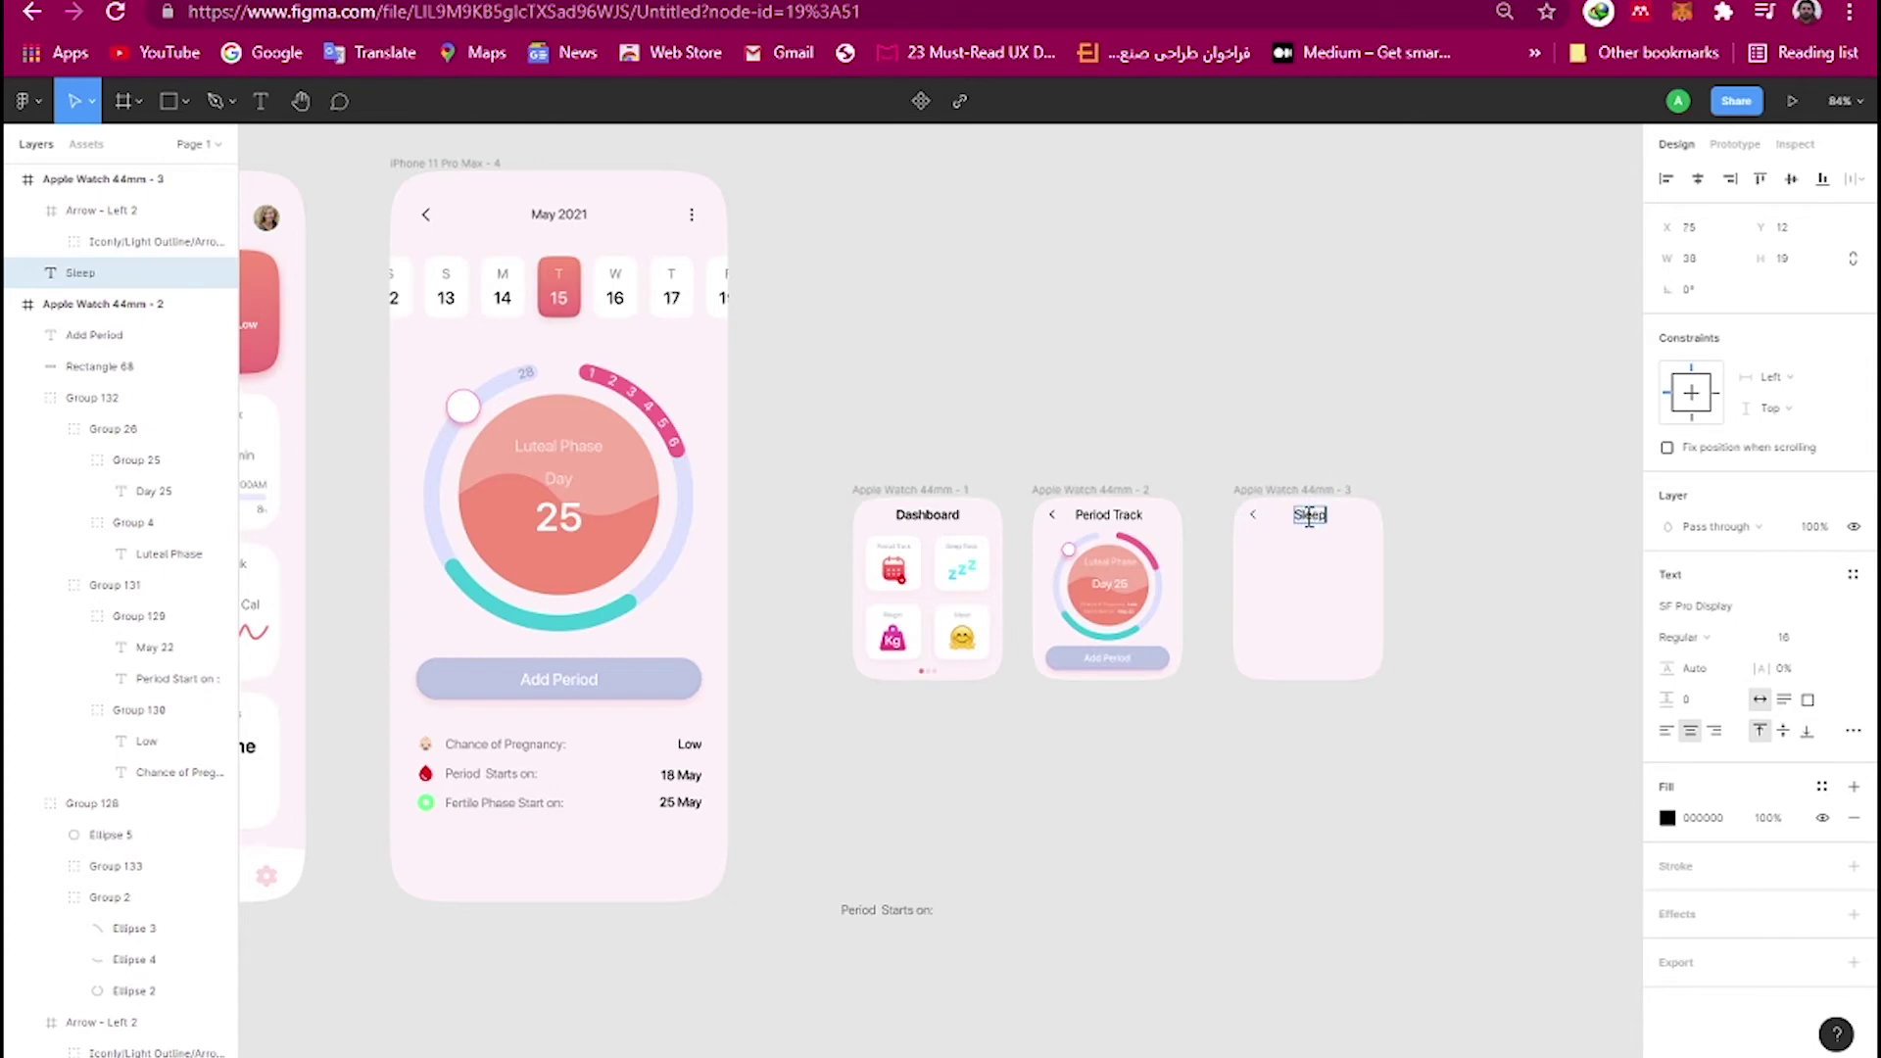
Retitle the screen Sleep Track and paste the phone's sleep summary group into it.
{"action": "left_click", "coordinate": [1381, 307]}
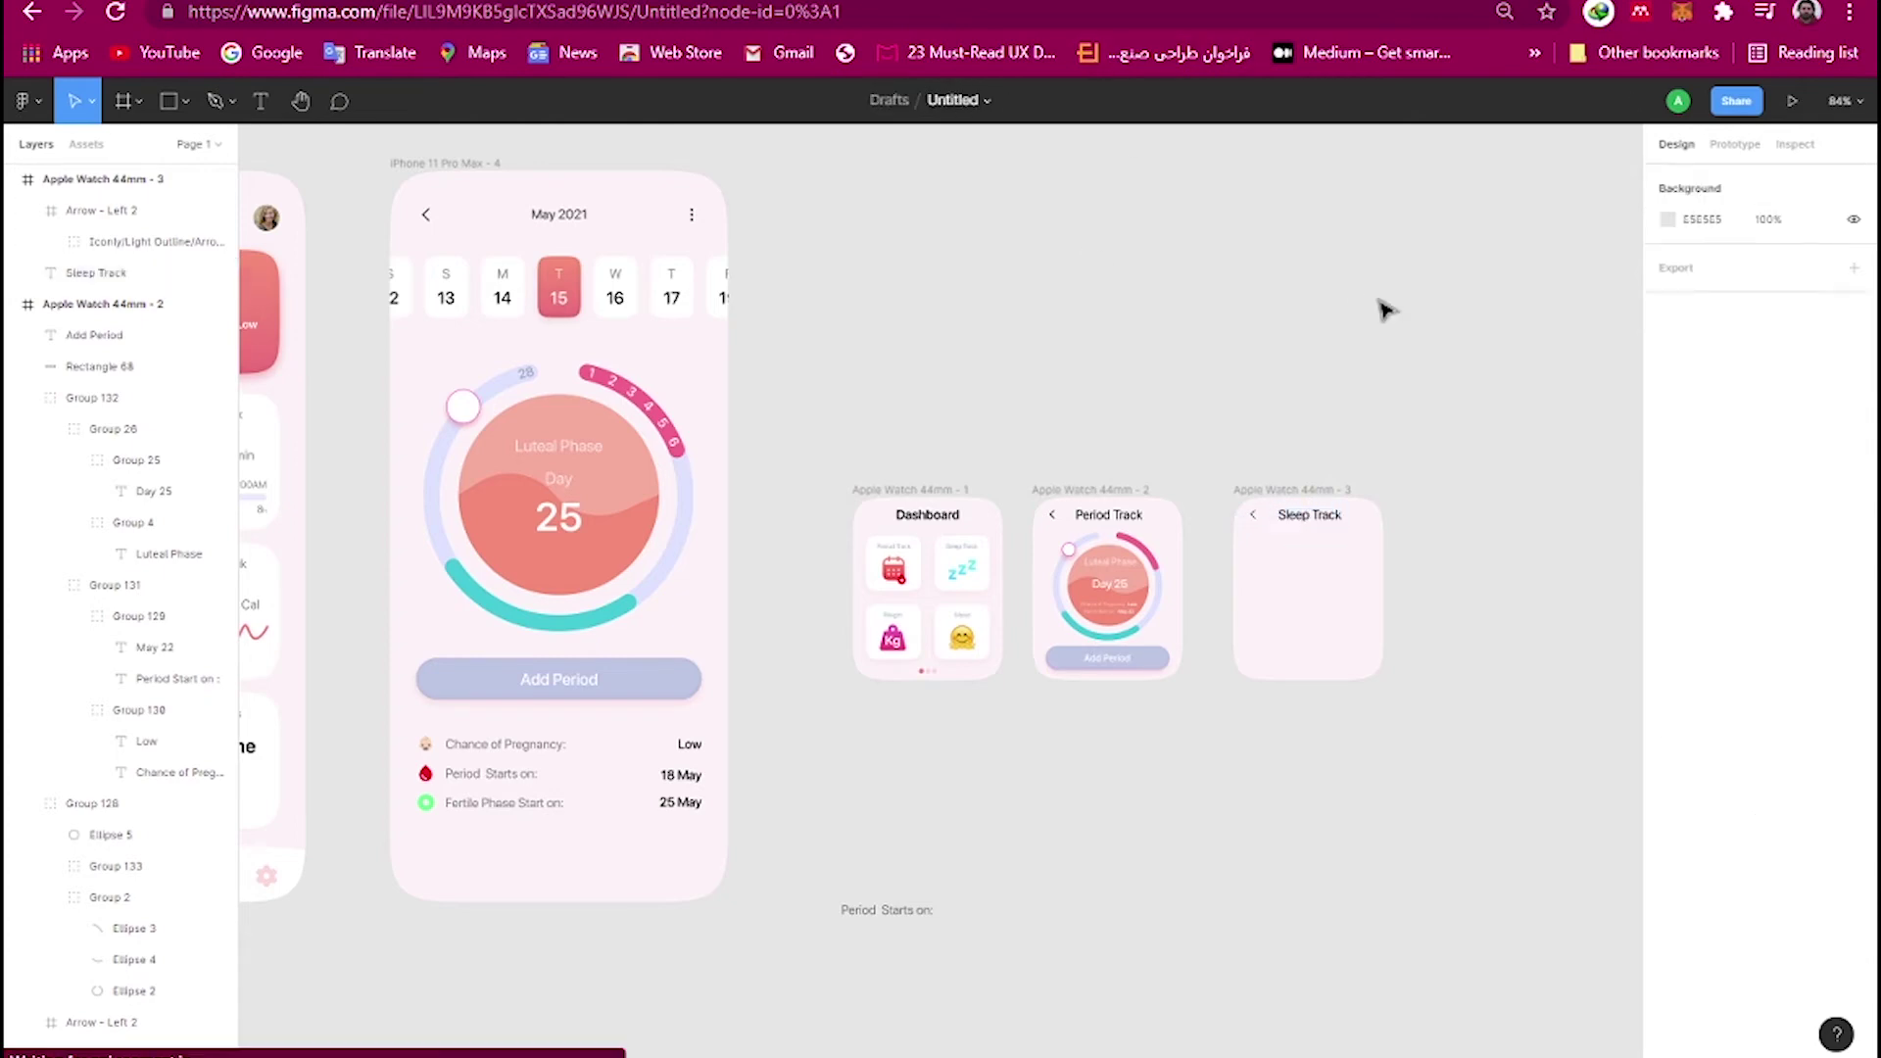
{"action": "scroll", "coordinate": [980, 490], "scroll_direction": "left", "scroll_amount": 5}
{"action": "left_click", "coordinate": [390, 478]}
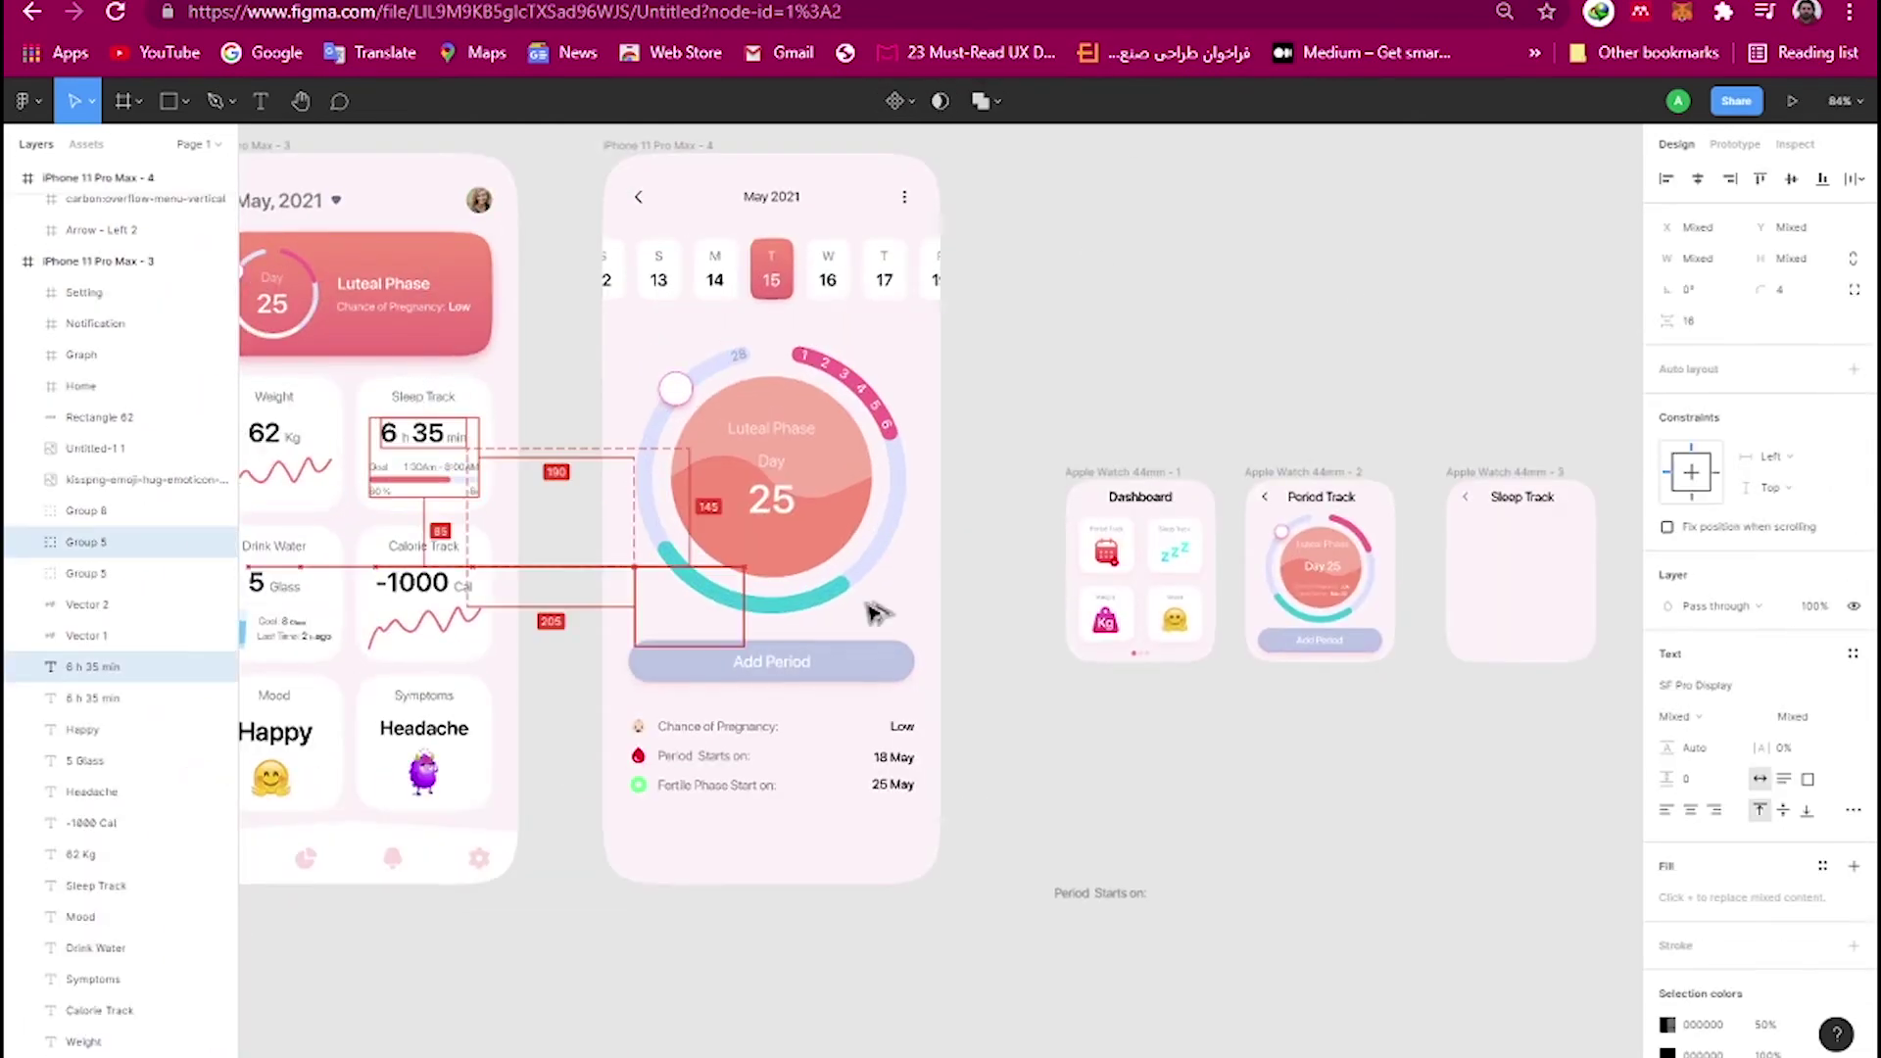
{"action": "left_click_drag", "start_coordinate": [390, 478], "coordinate": [1499, 558]}
{"action": "key", "text": "shift+2"}
Change the duration to '6 hours 35 min', move it up, and widen the red bar.
{"action": "double_click", "coordinate": [1006, 336]}
{"action": "left_click", "coordinate": [1006, 336]}
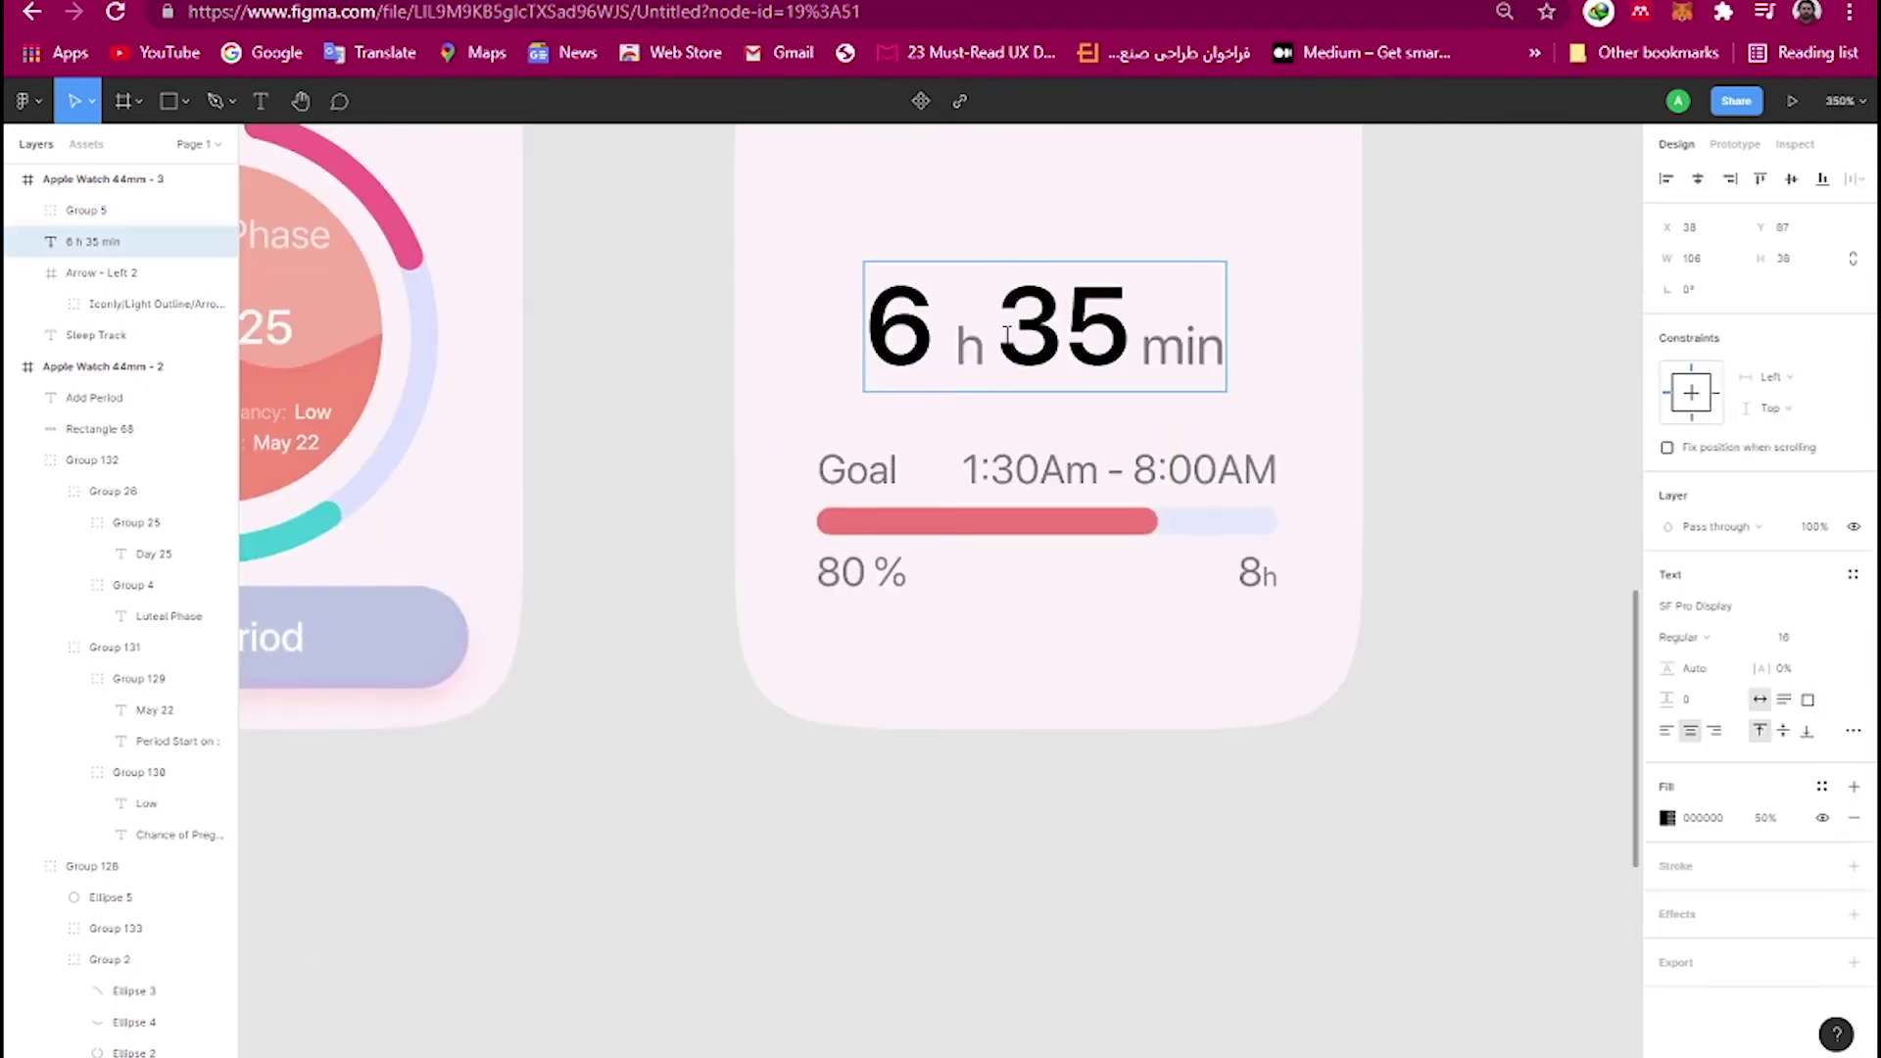
{"action": "type", "text": "our"}
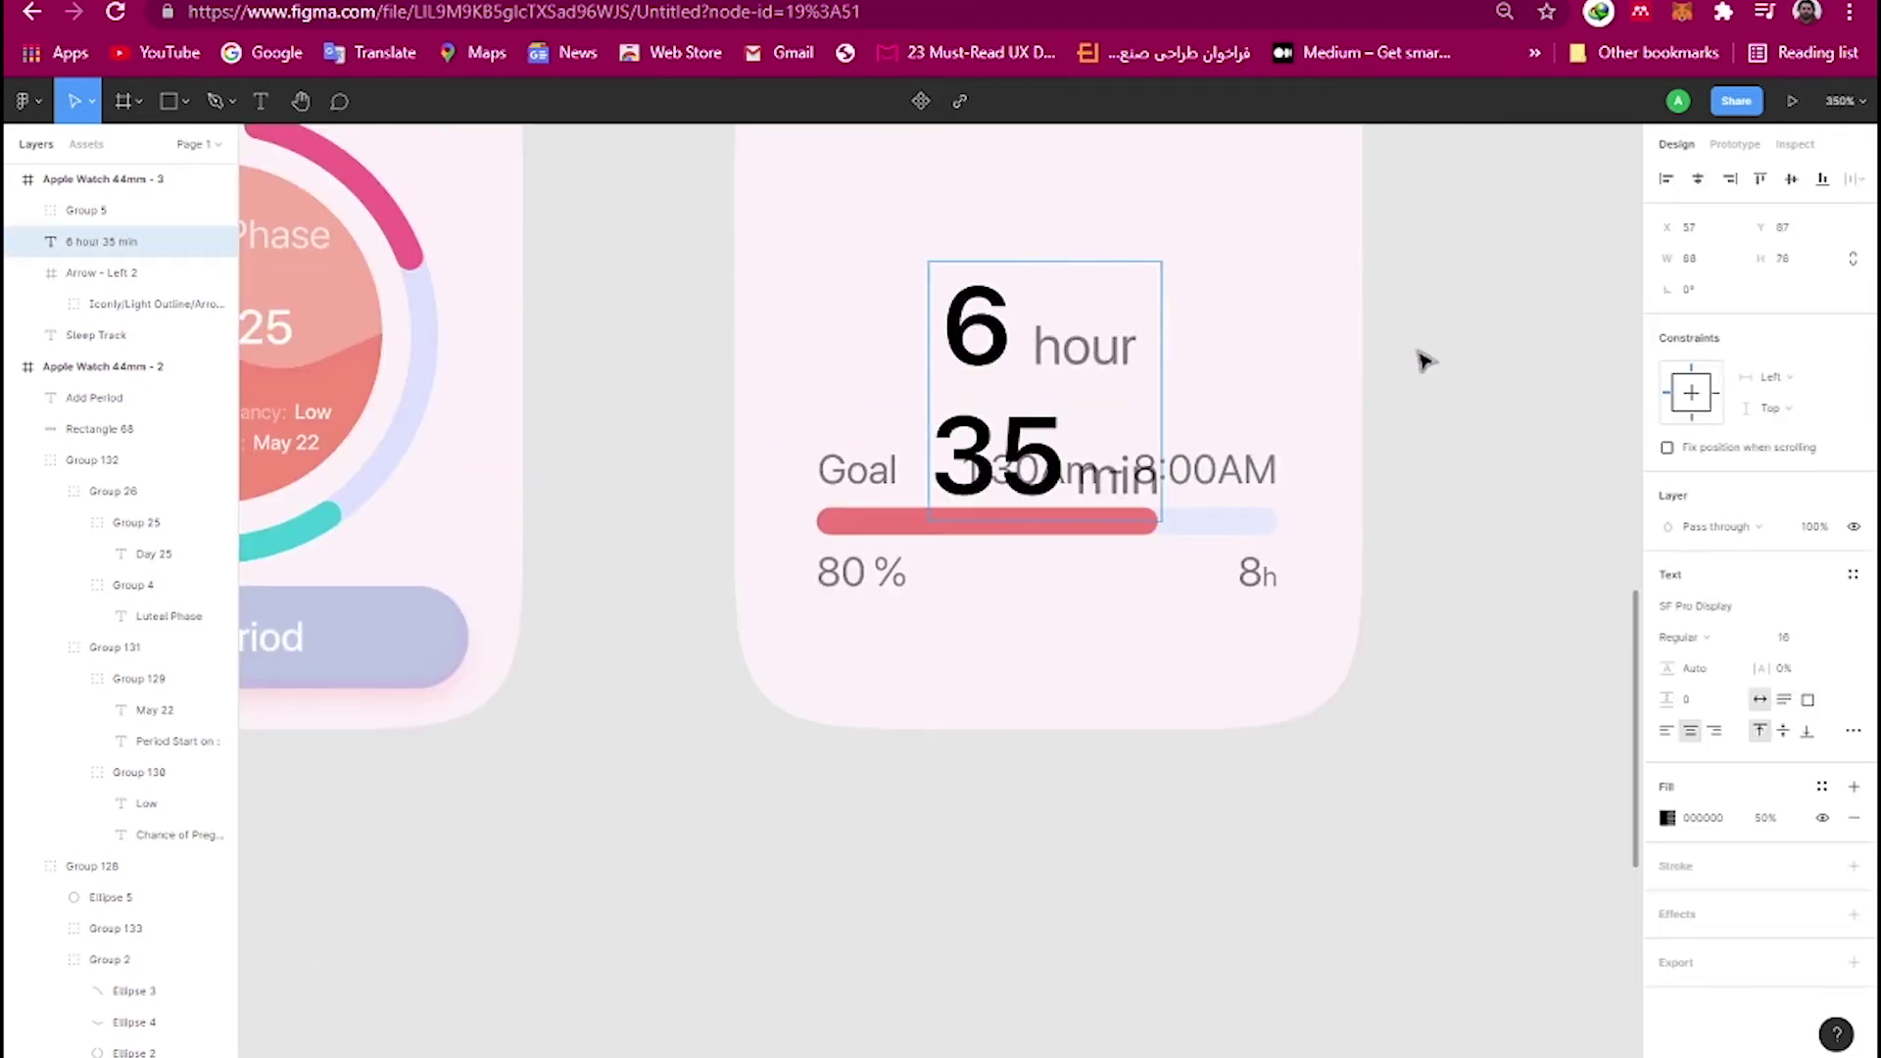
{"action": "type", "text": "s"}
{"action": "key", "text": "Escape"}
{"action": "left_click_drag", "start_coordinate": [1038, 412], "coordinate": [1038, 264]}
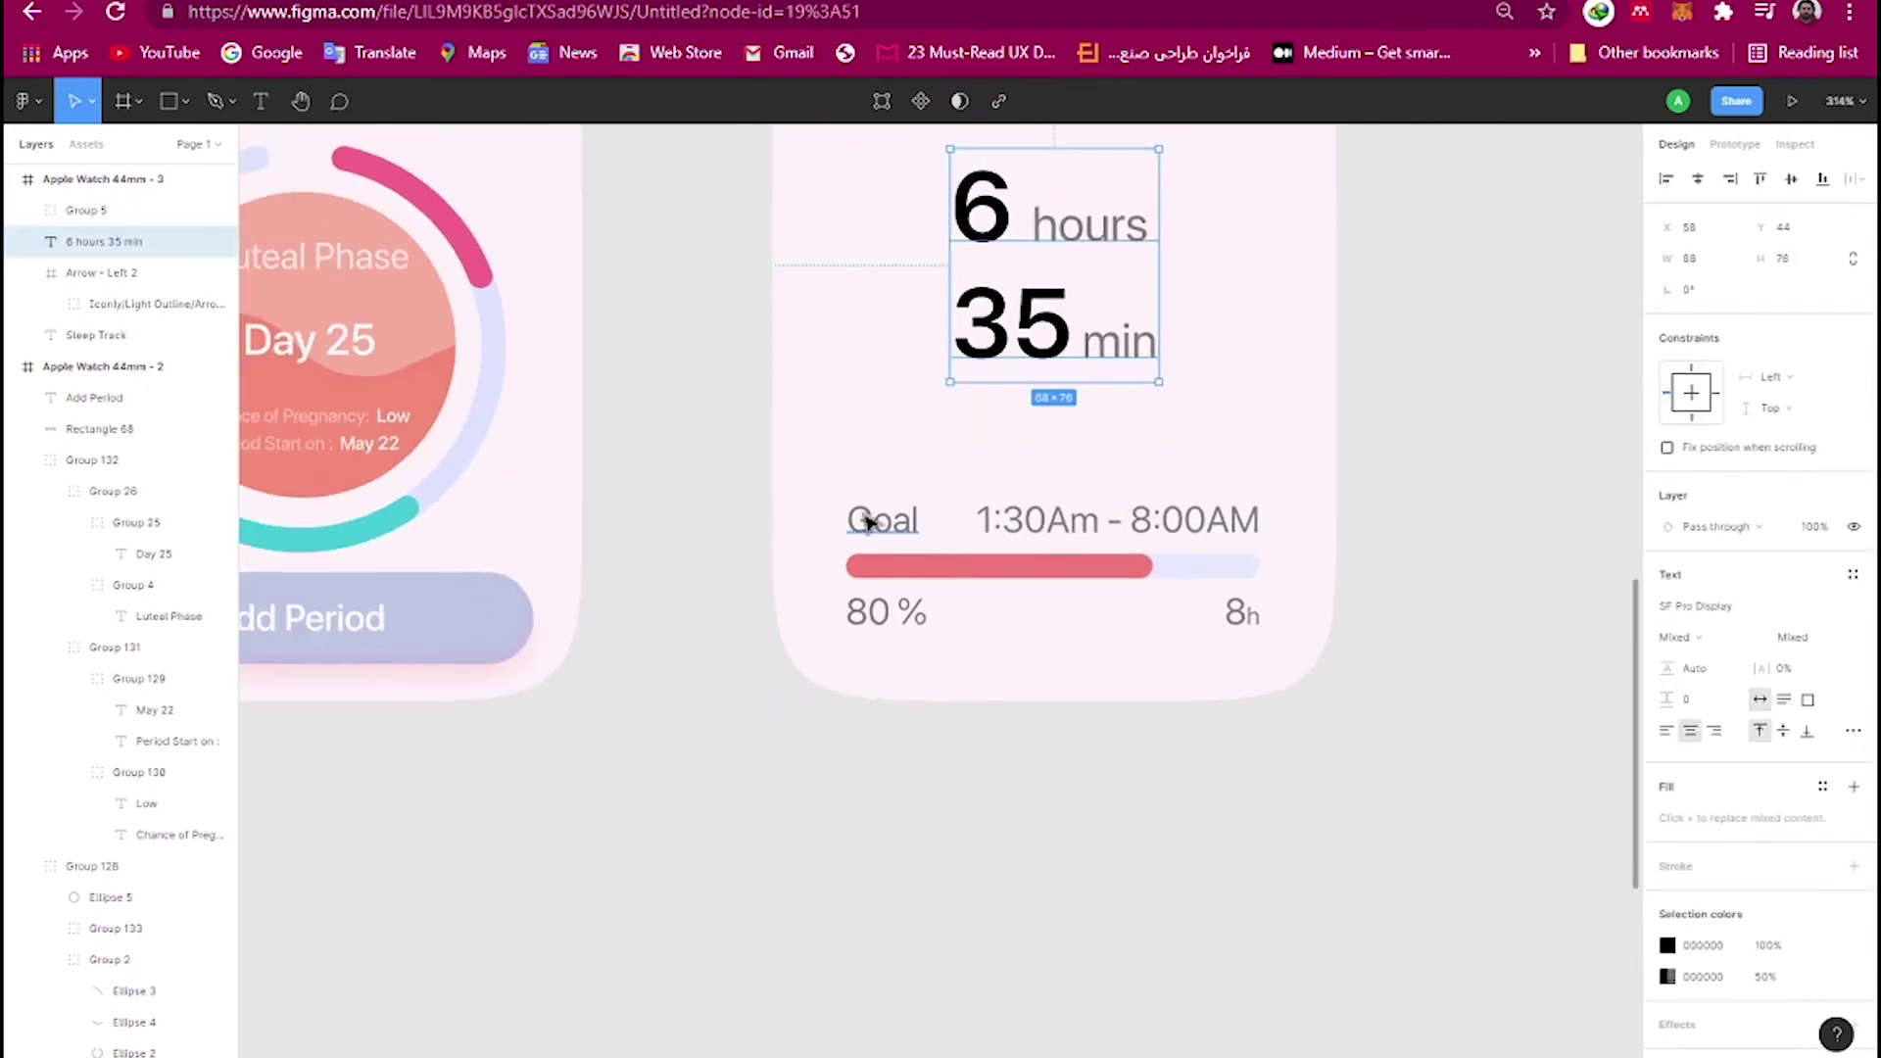
{"action": "left_click", "coordinate": [866, 568]}
{"action": "left_click_drag", "start_coordinate": [809, 566], "coordinate": [812, 566]}
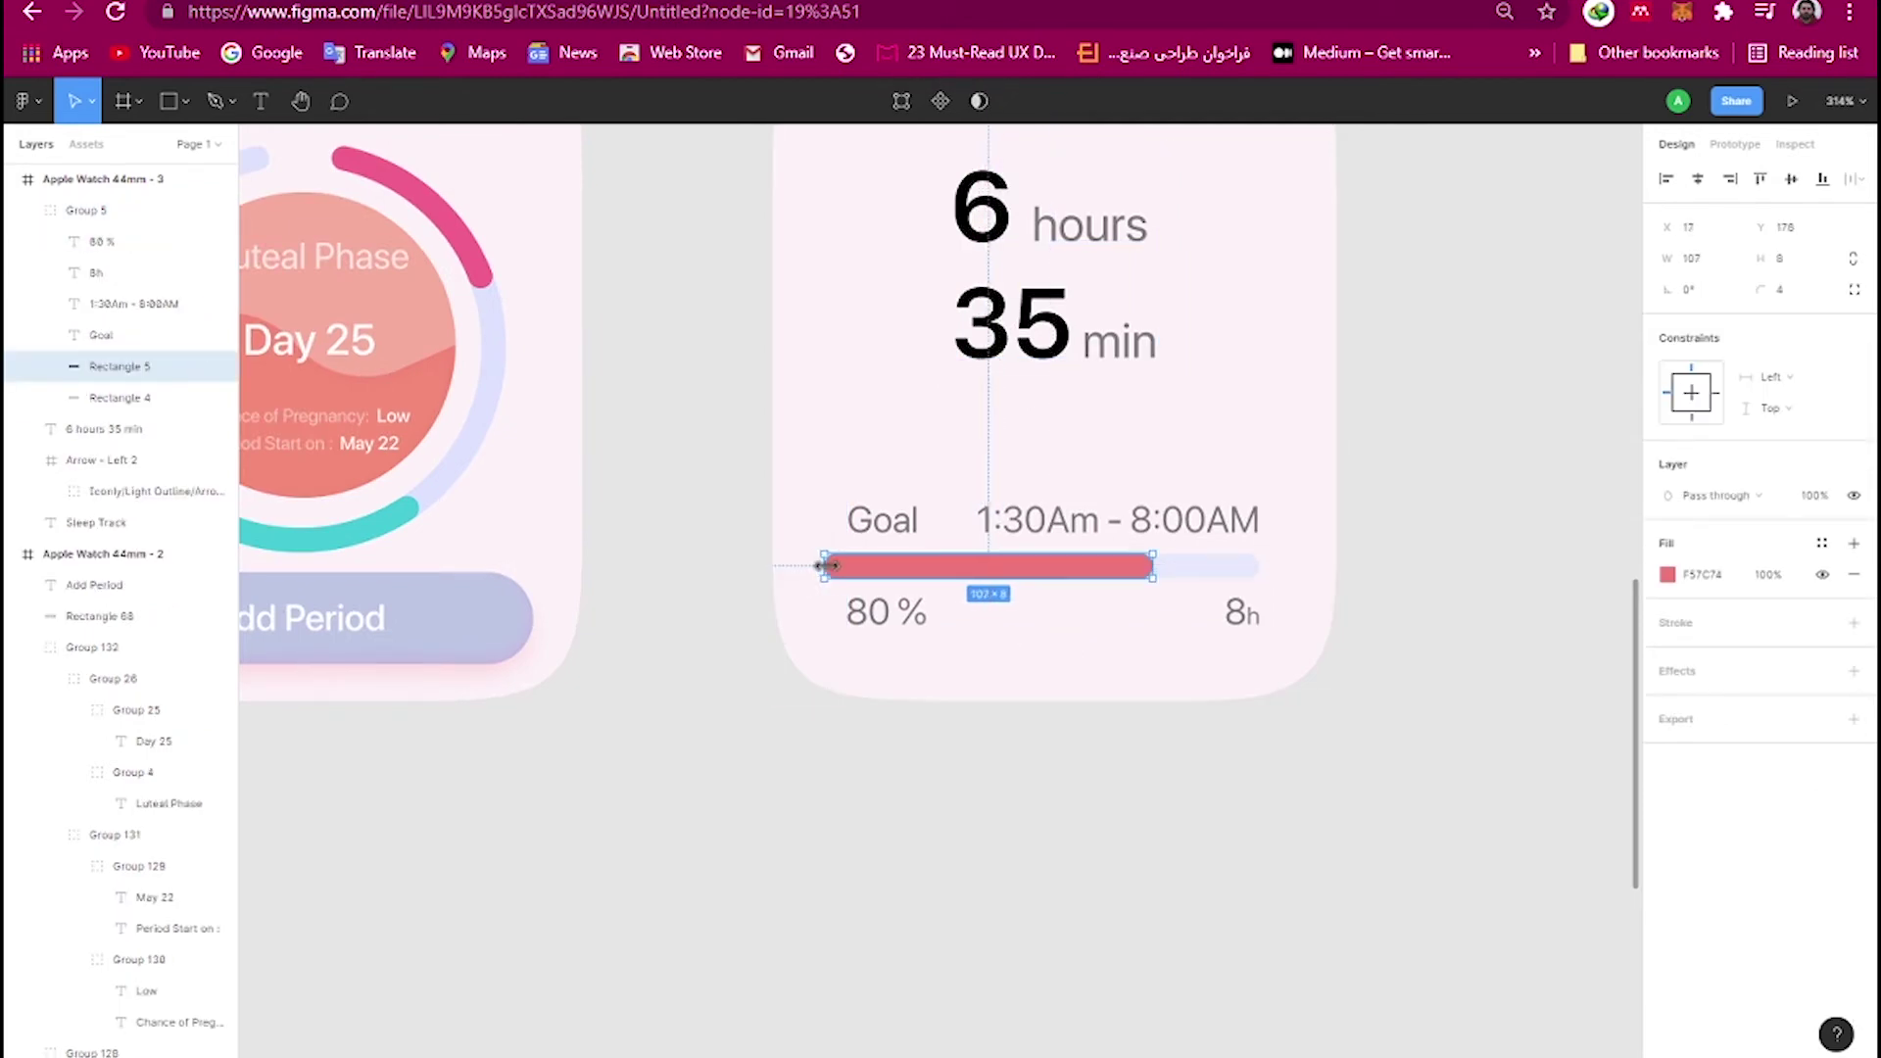
Set the background bar width to 144 and make both goal bars taller.
{"action": "left_click", "coordinate": [1253, 567]}
{"action": "left_click_drag", "start_coordinate": [1294, 558], "coordinate": [1288, 560]}
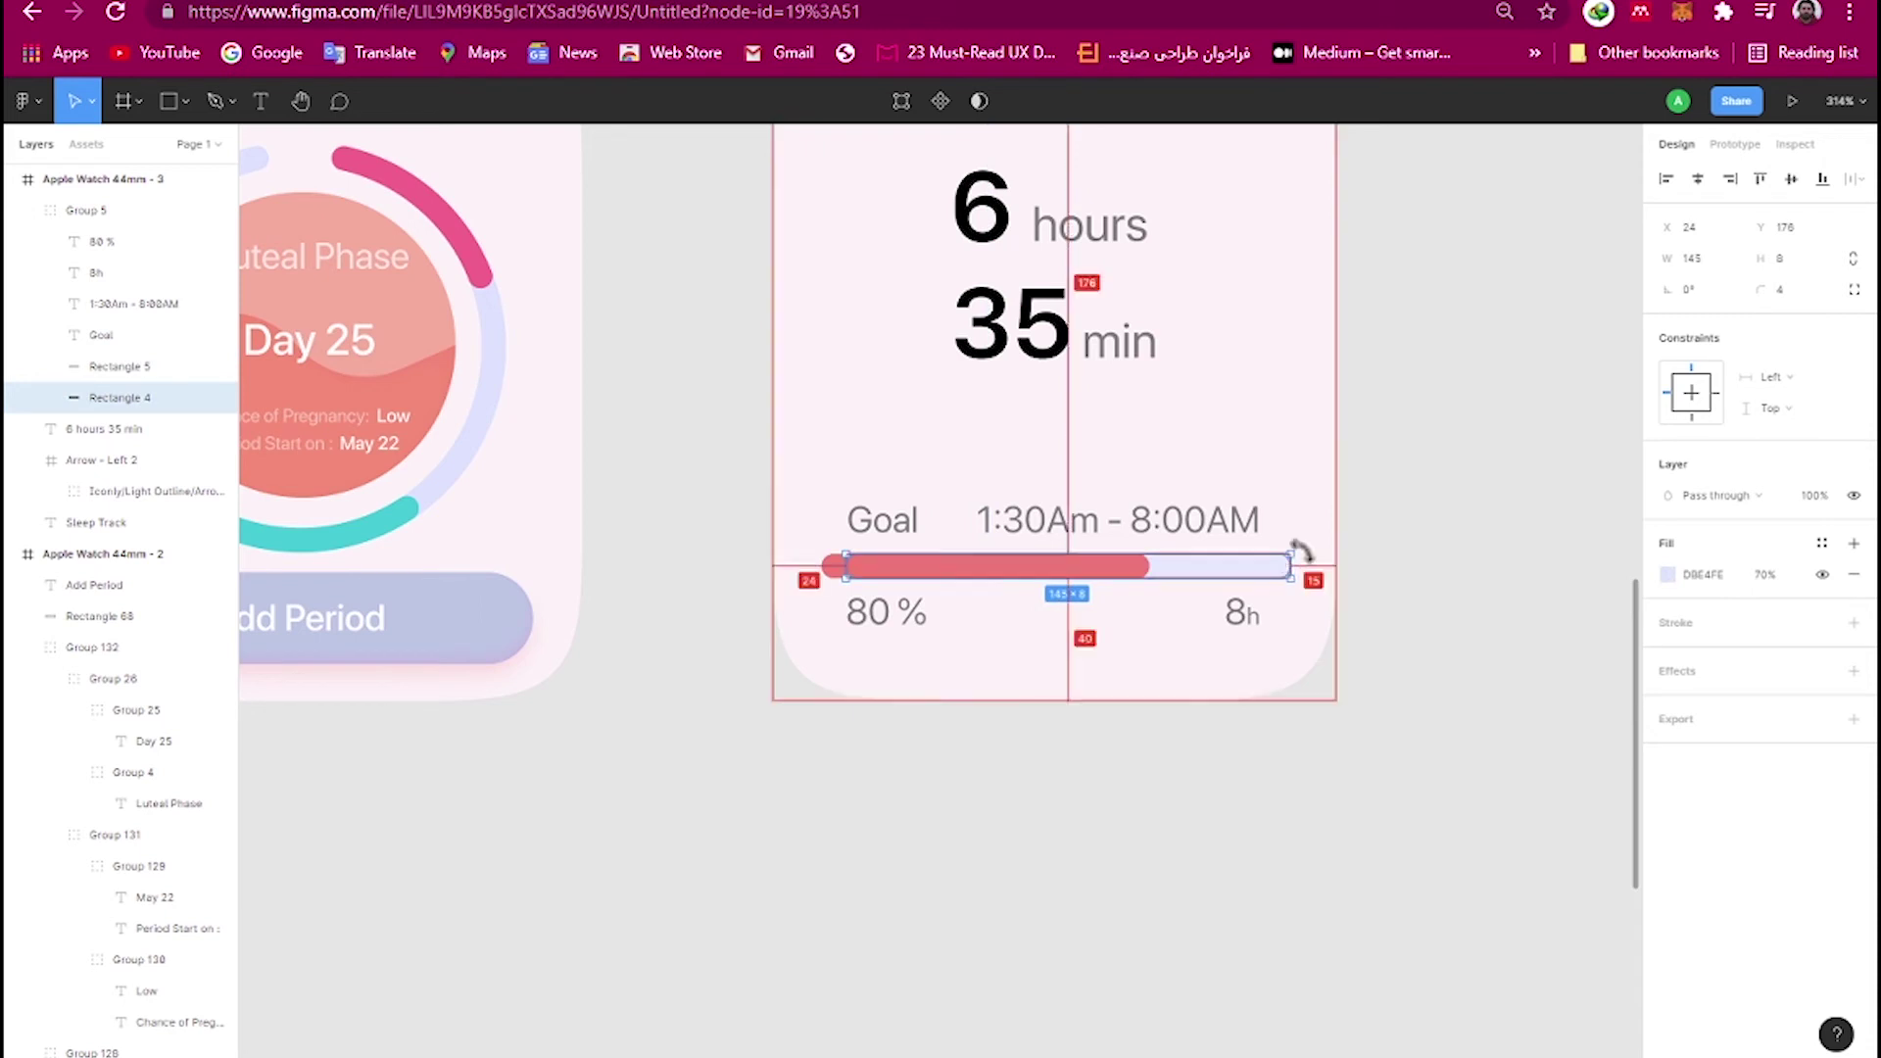
{"action": "left_click", "coordinate": [1724, 258]}
{"action": "type", "text": "144"}
{"action": "key", "text": "Return"}
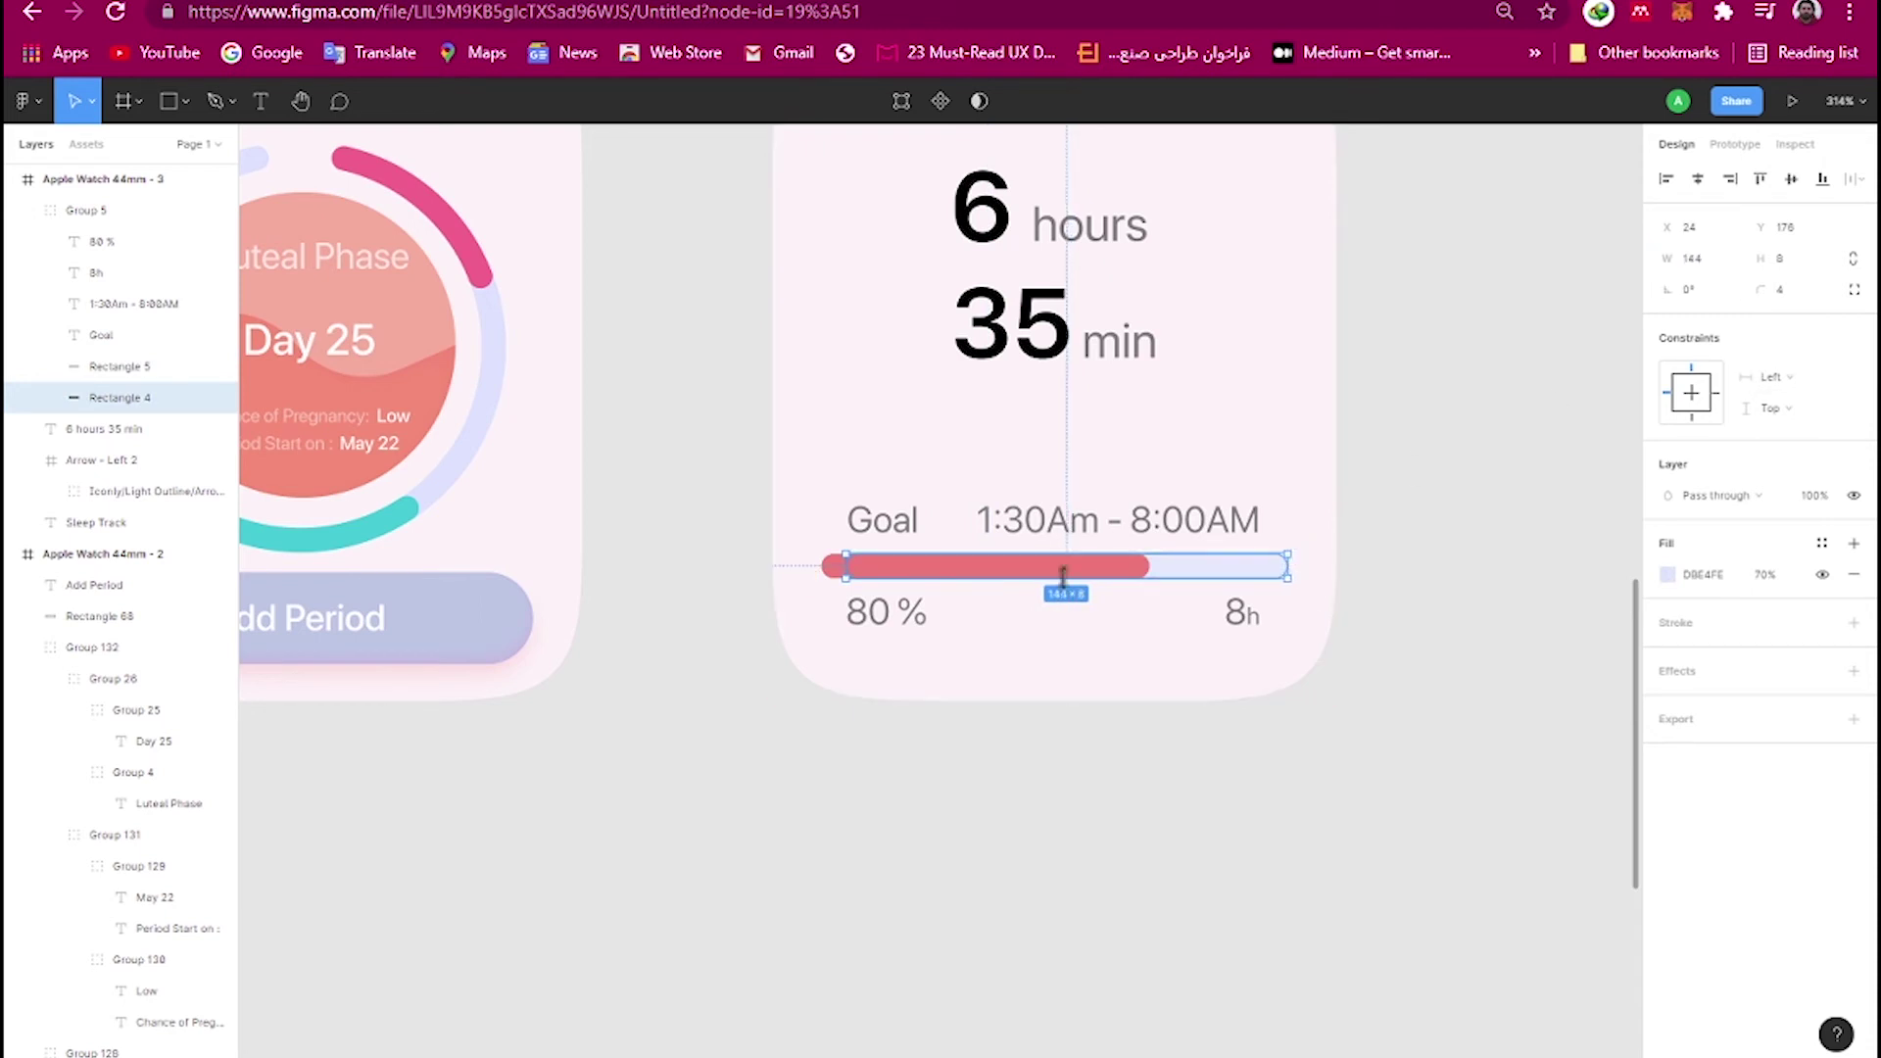
{"action": "left_click", "coordinate": [834, 571], "text": "shift"}
{"action": "mouse_move", "coordinate": [1015, 579]}
{"action": "left_mouse_down"}
{"action": "mouse_move", "coordinate": [1015, 600]}
{"action": "mouse_move", "coordinate": [1085, 632]}
{"action": "left_mouse_up"}
{"action": "scroll", "coordinate": [984, 599], "scroll_direction": "up", "scroll_amount": 5}
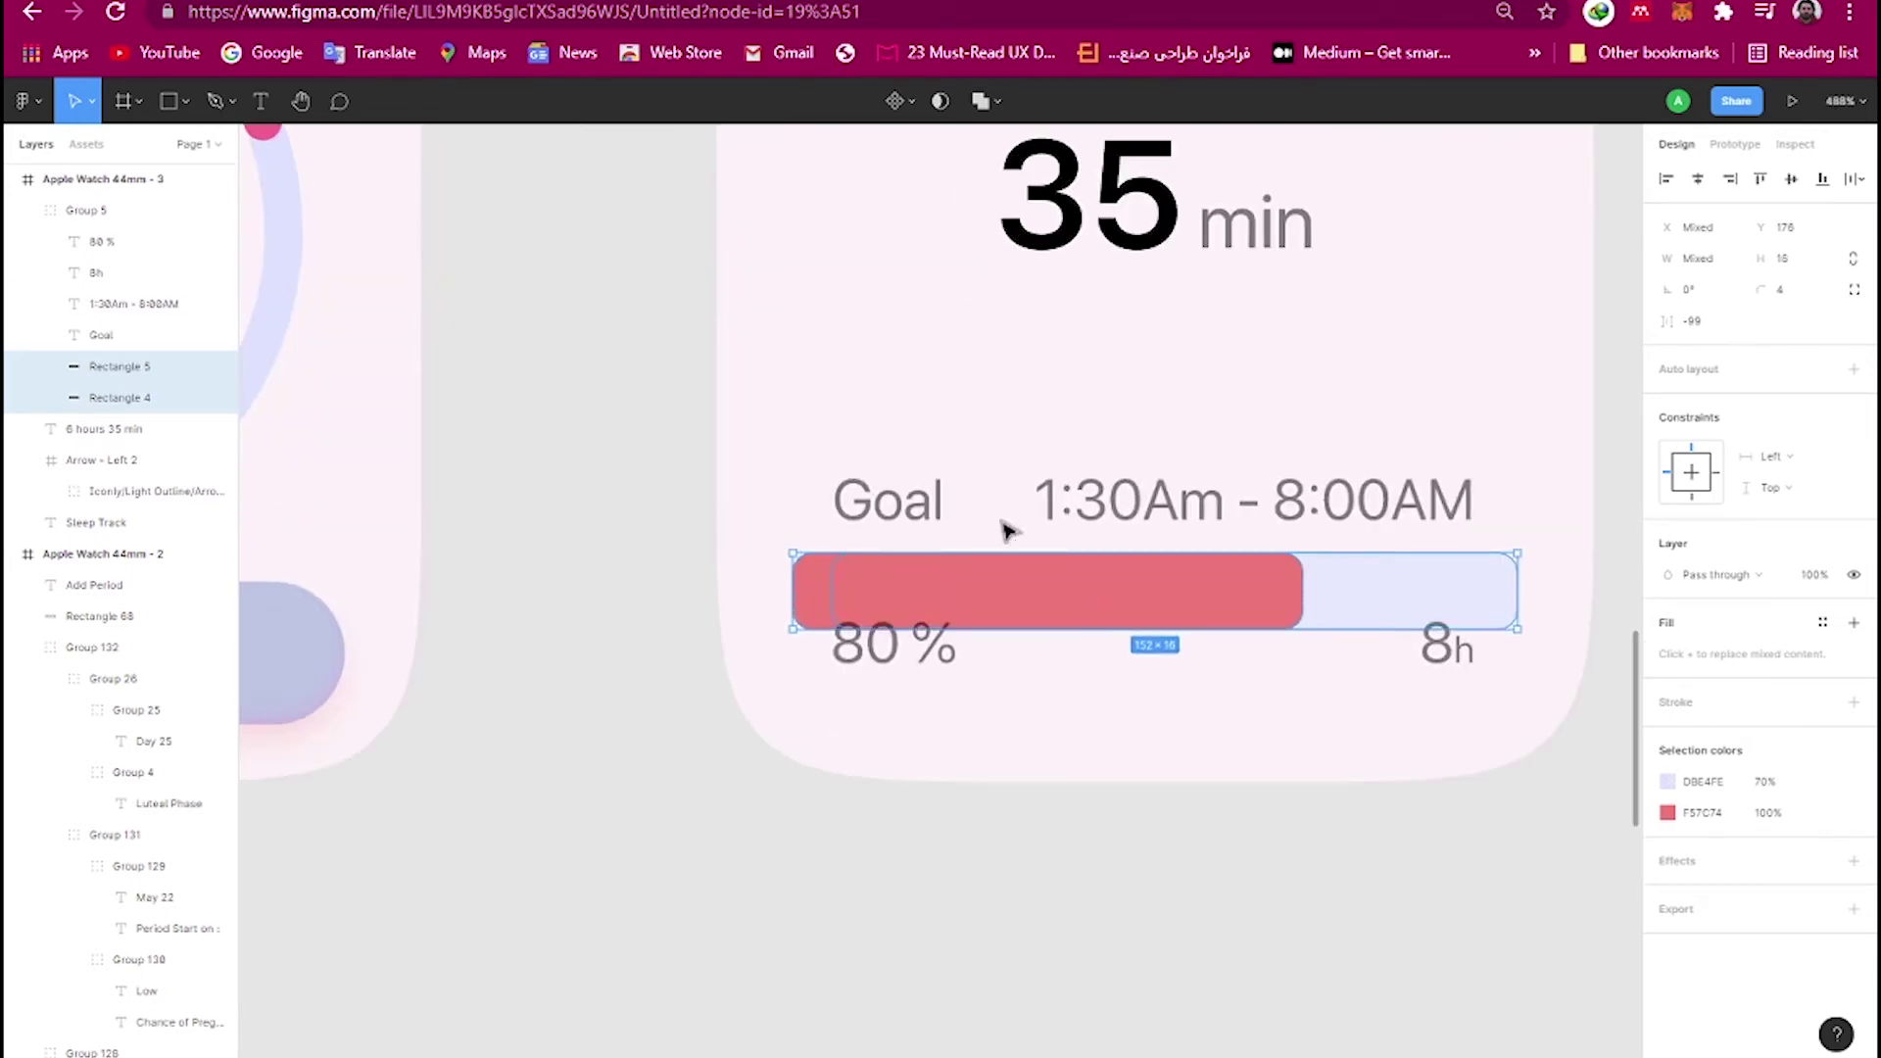
{"action": "scroll", "coordinate": [1007, 530], "scroll_direction": "up", "scroll_amount": 5}
{"action": "left_click", "coordinate": [772, 453]}
{"action": "scroll", "coordinate": [773, 454], "scroll_direction": "down", "scroll_amount": 5}
{"action": "double_click", "coordinate": [1167, 314]}
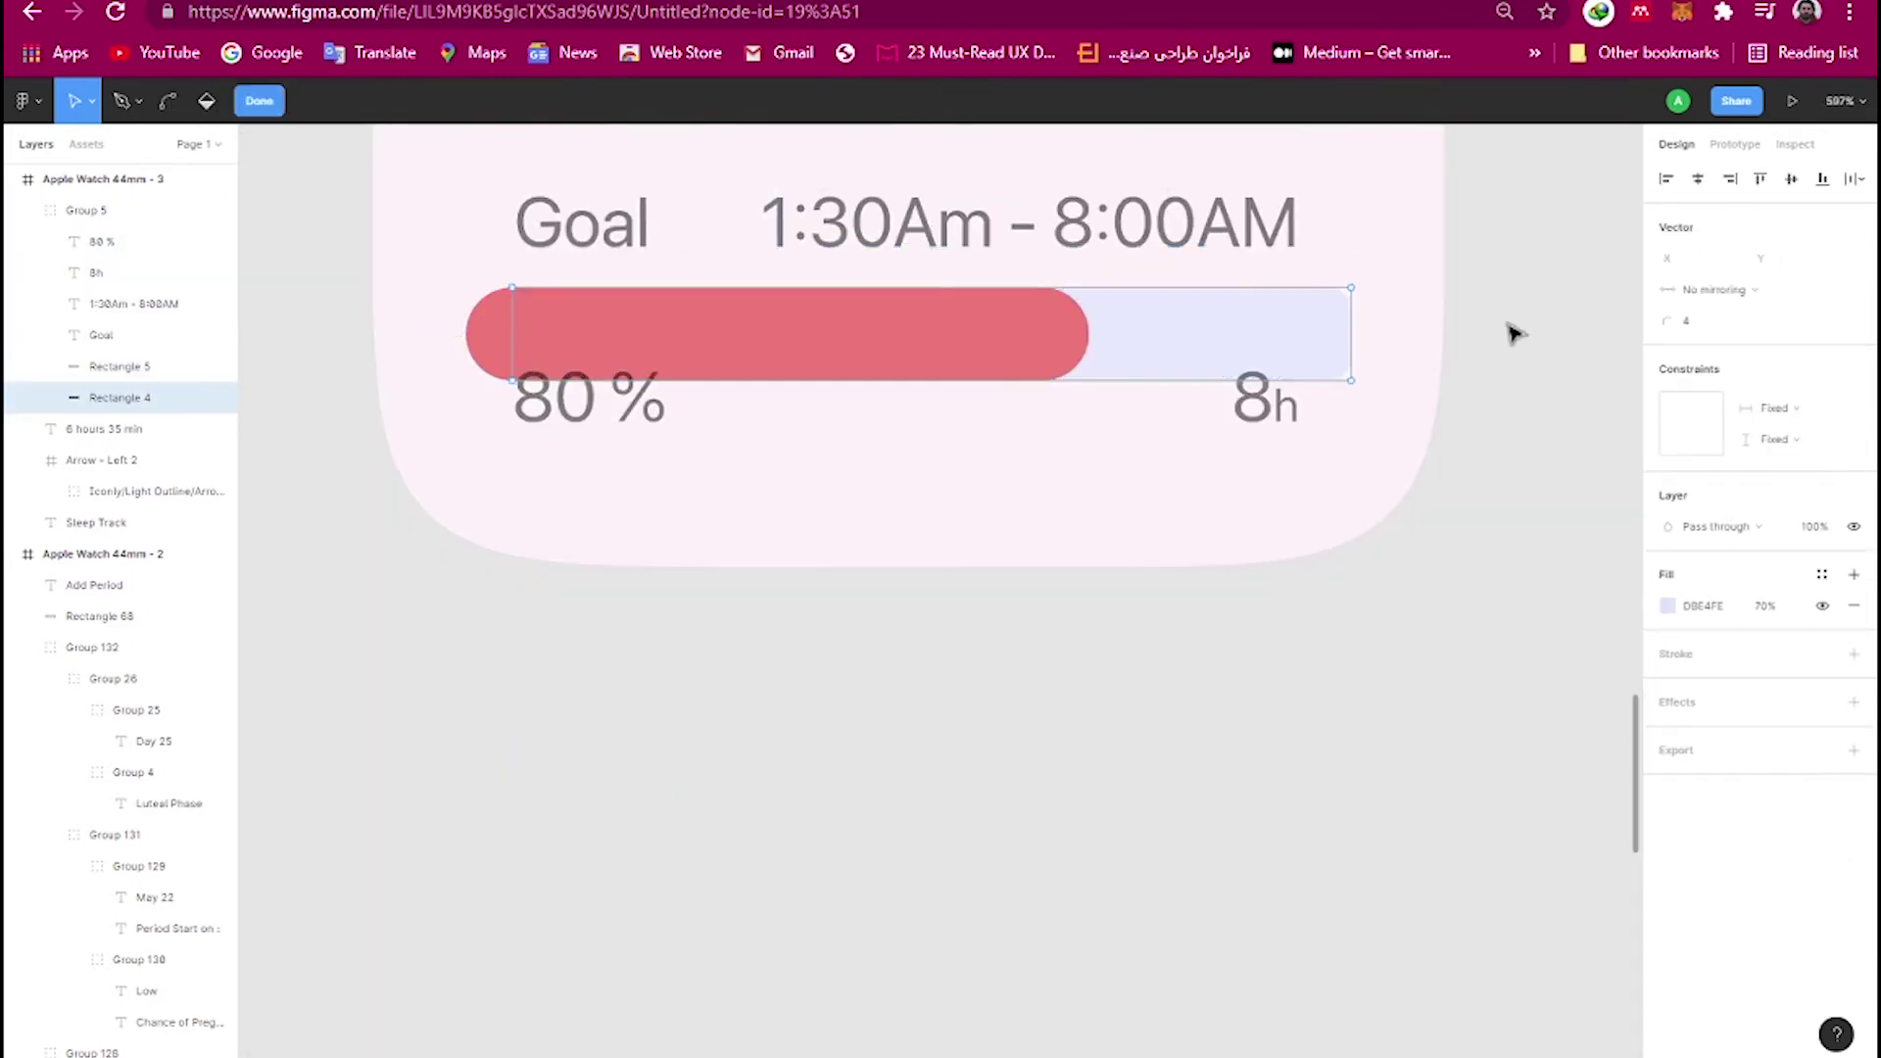
{"action": "key", "text": "Escape"}
Align Goal and 80 % to the bar's left edge, time range and 8h to its right.
{"action": "scroll", "coordinate": [1274, 319], "scroll_direction": "up", "scroll_amount": 5}
{"action": "scroll", "coordinate": [1032, 591], "scroll_direction": "down", "scroll_amount": 5}
{"action": "scroll", "coordinate": [887, 358], "scroll_direction": "up", "scroll_amount": 3}
{"action": "left_click", "coordinate": [651, 321]}
{"action": "left_click", "coordinate": [656, 494], "text": "shift"}
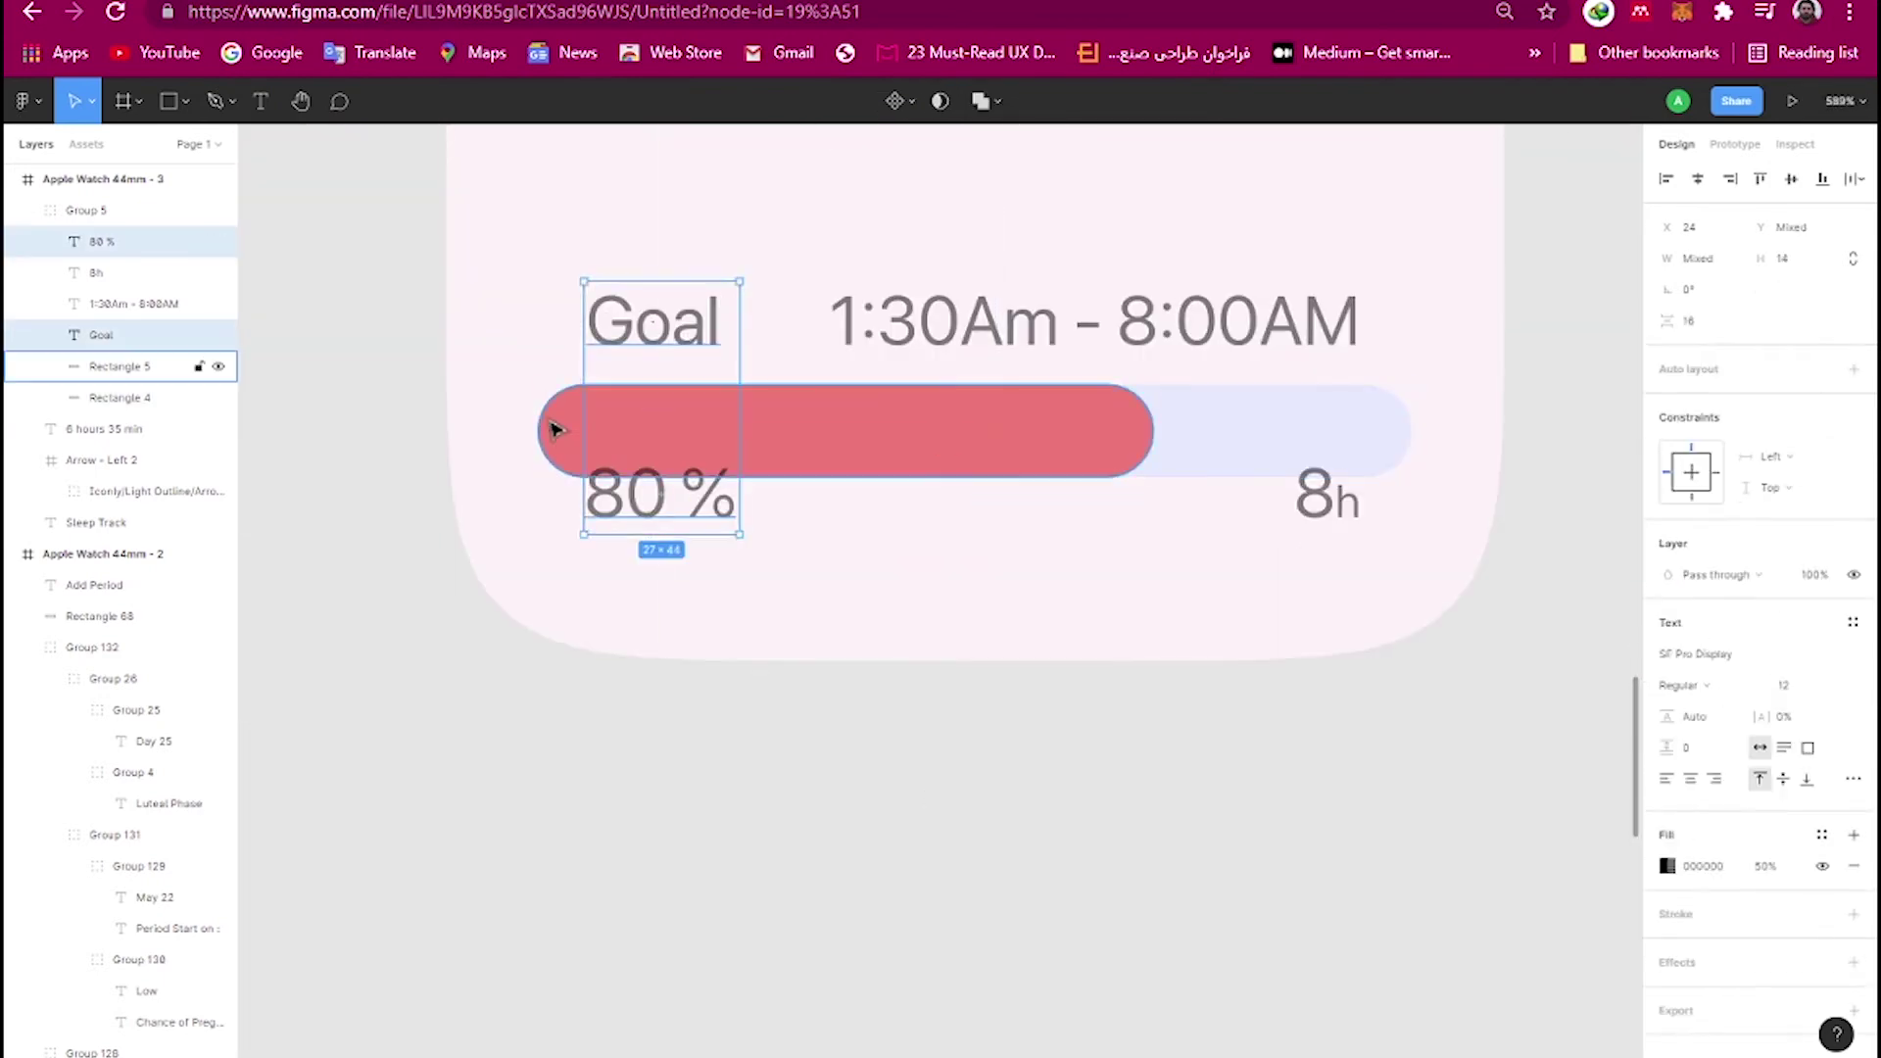
{"action": "key", "text": "Left"}
{"action": "key", "text": "Left"}
{"action": "key", "text": "Left"}
{"action": "key", "text": "Left"}
{"action": "key", "text": "Left"}
{"action": "key", "text": "Left"}
{"action": "left_click", "coordinate": [1175, 323]}
{"action": "left_click", "coordinate": [1317, 504], "text": "shift"}
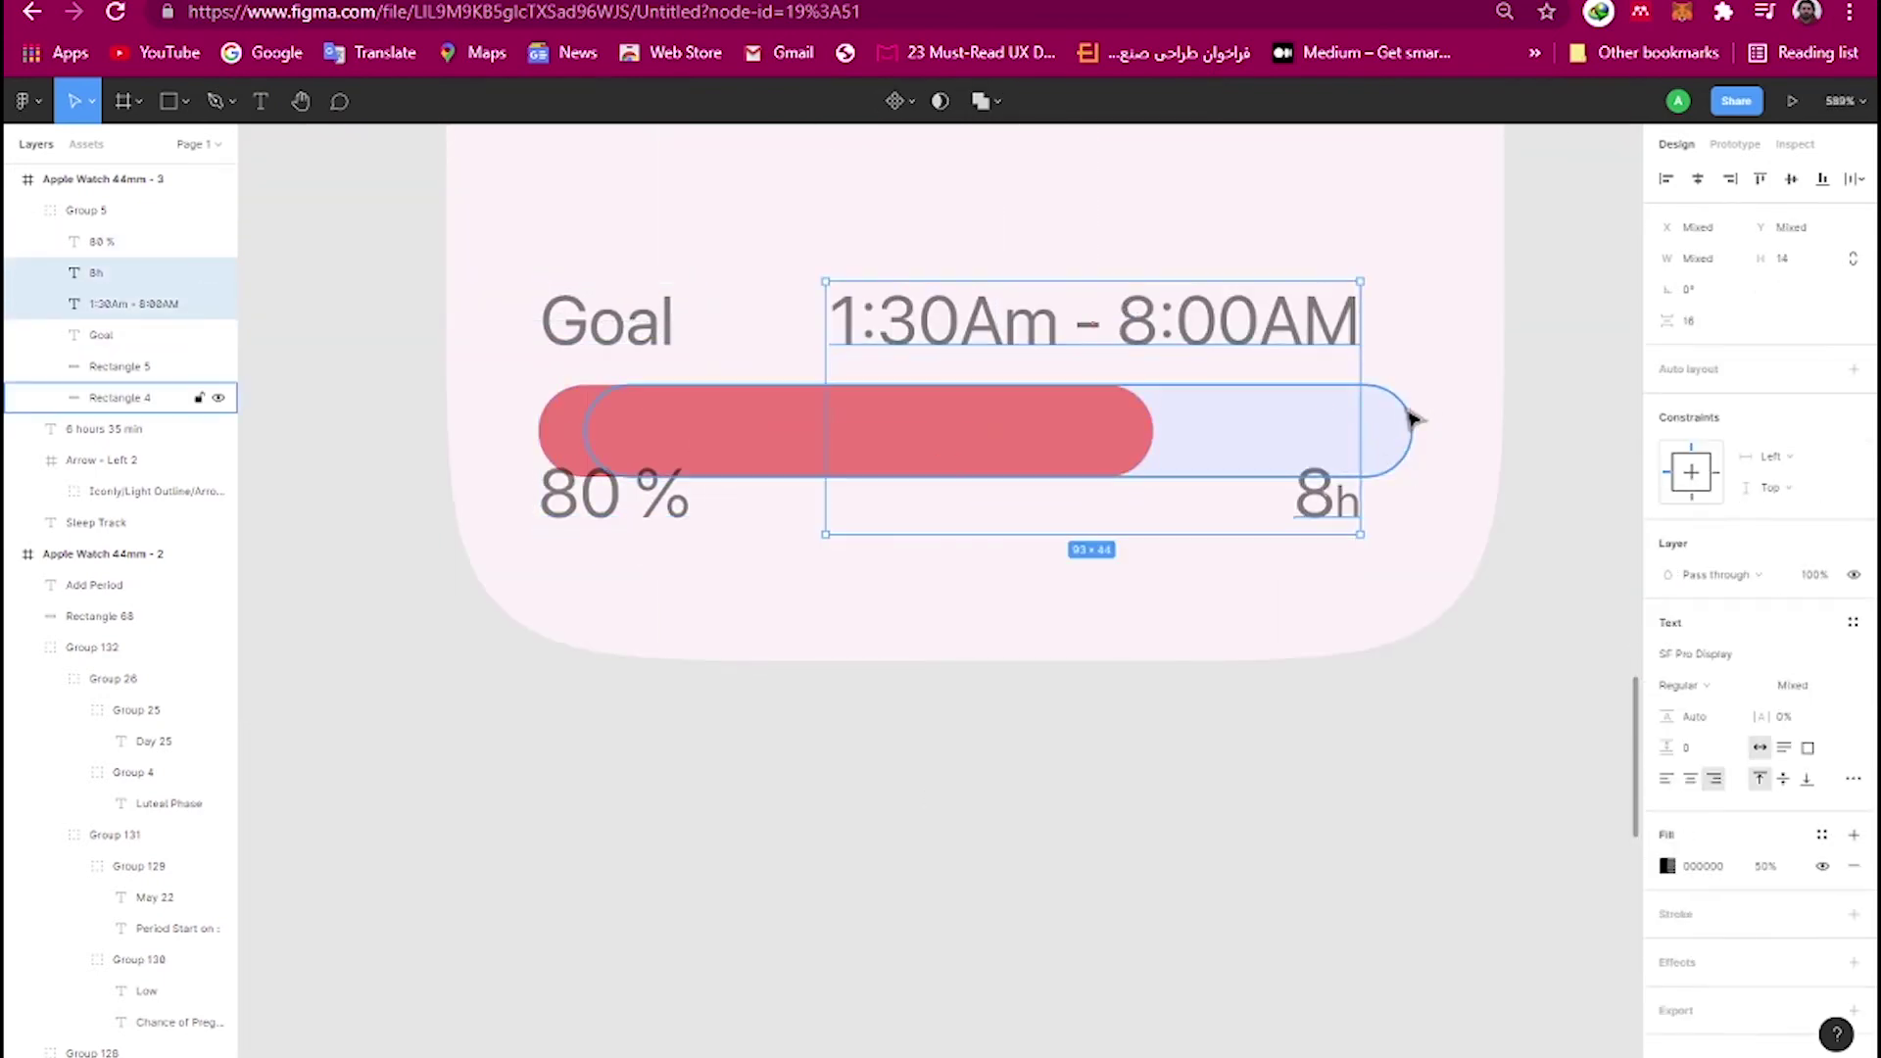
{"action": "key", "text": "Right"}
{"action": "key", "text": "Right"}
{"action": "key", "text": "Right"}
{"action": "key", "text": "Right"}
{"action": "key", "text": "Right"}
{"action": "key", "text": "Right"}
Lower the 80 % and 8h labels slightly and nudge the sleep goal group up.
{"action": "left_click", "coordinate": [561, 311]}
{"action": "left_click", "coordinate": [615, 494]}
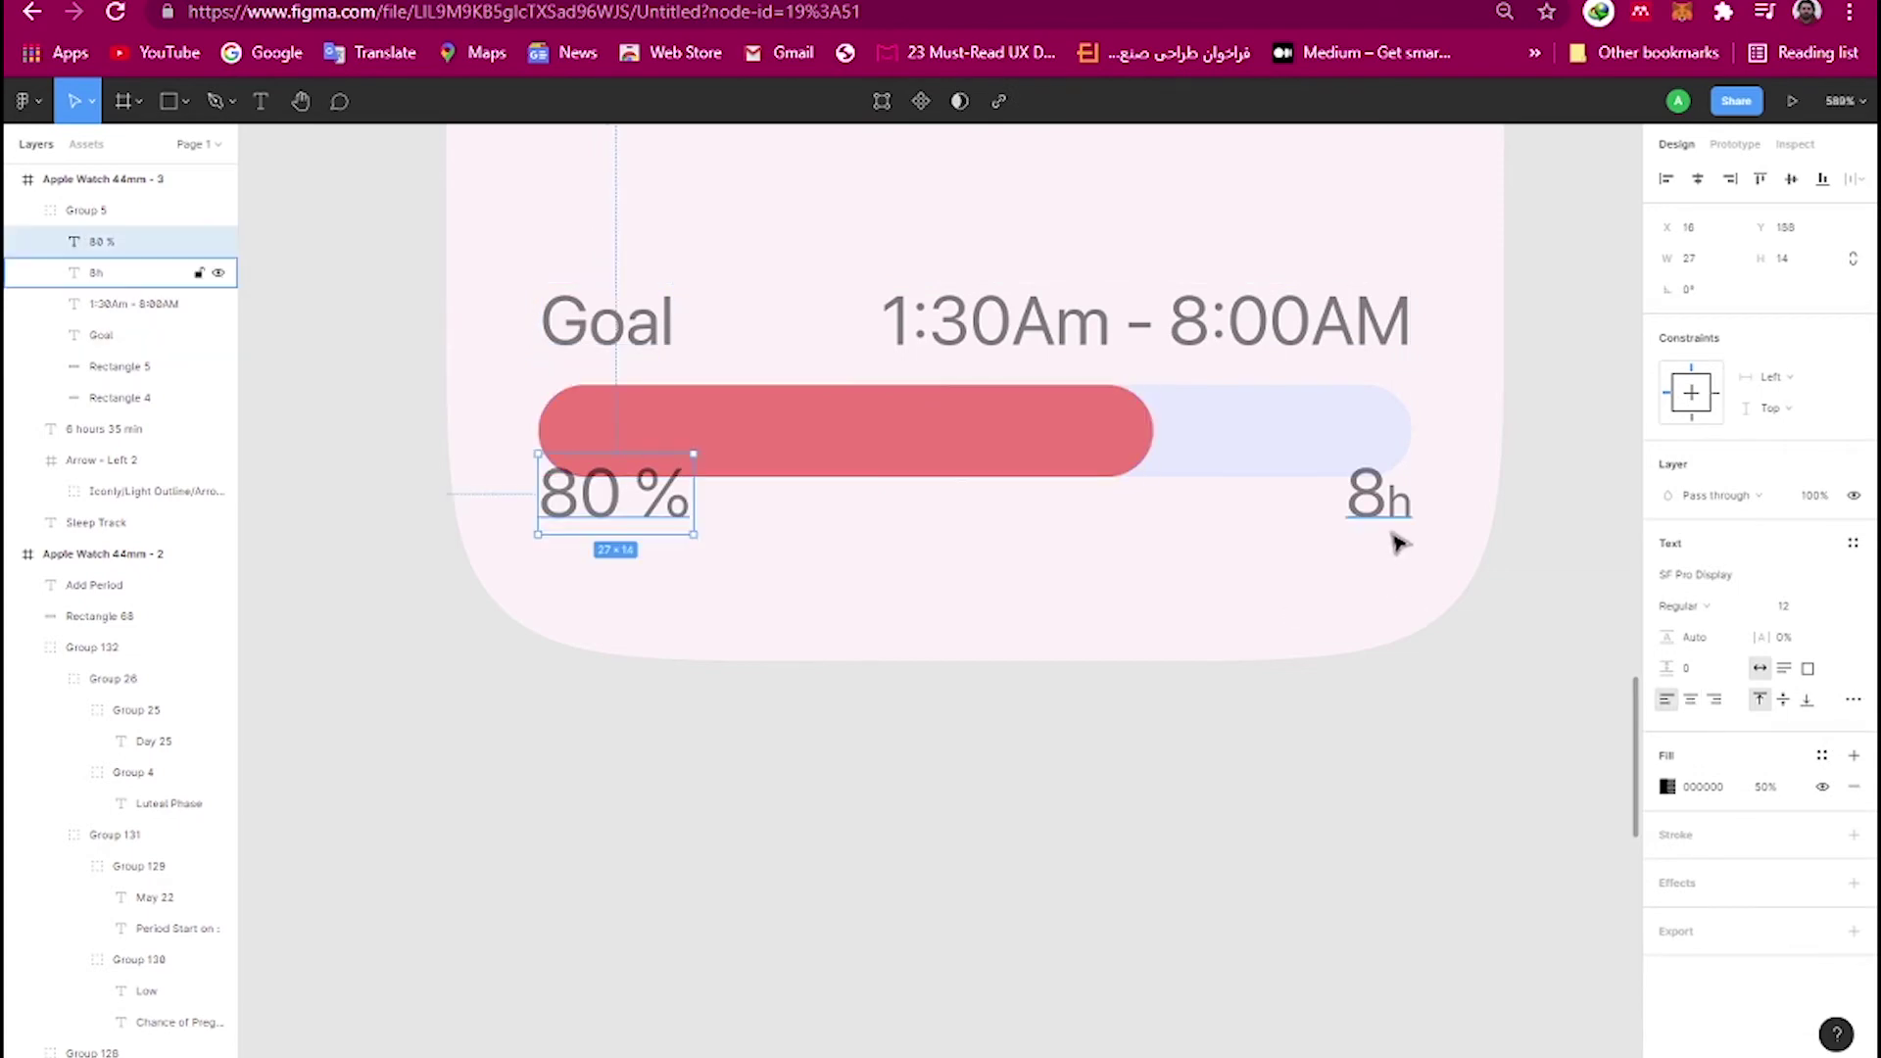
{"action": "left_click", "coordinate": [1381, 501], "text": "shift"}
{"action": "key", "text": "Down"}
{"action": "key", "text": "Down"}
{"action": "key", "text": "Down"}
{"action": "key", "text": "Down"}
{"action": "key", "text": "Down"}
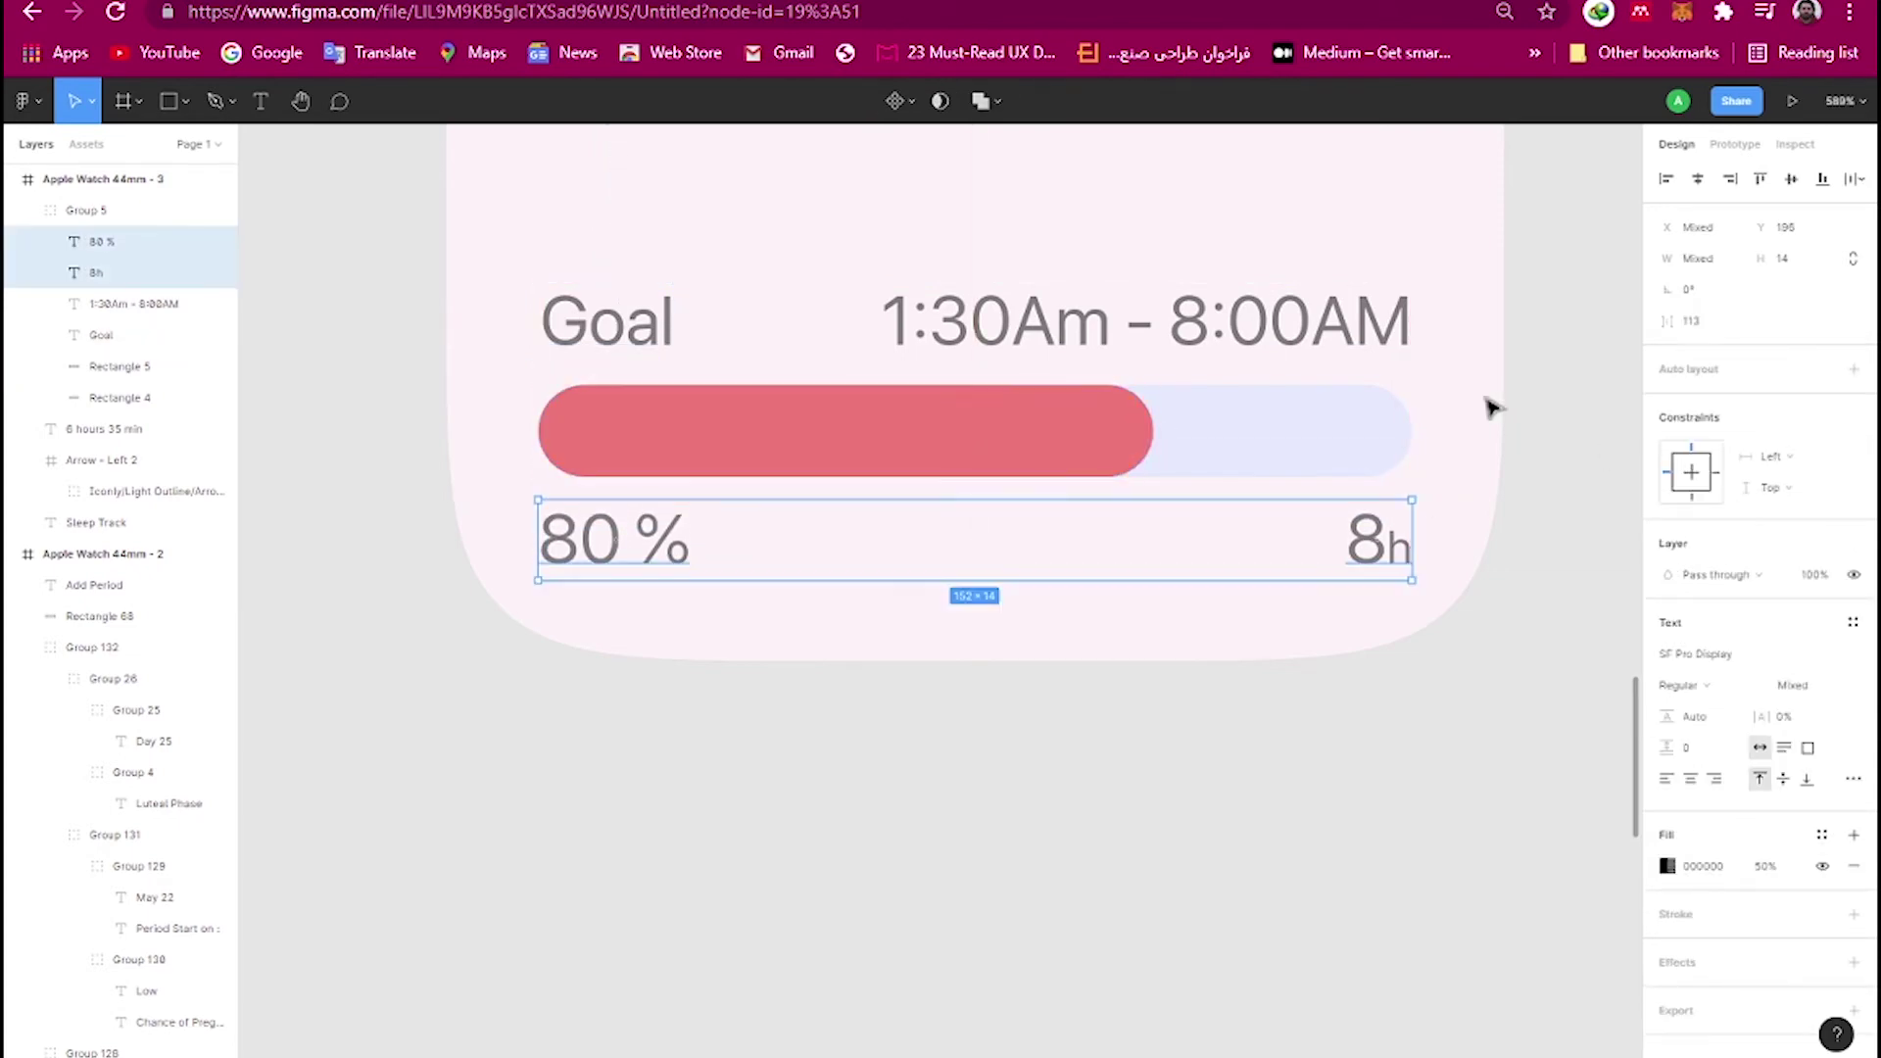
{"action": "key", "text": "shift+Return"}
{"action": "key", "text": "Up"}
{"action": "key", "text": "Up"}
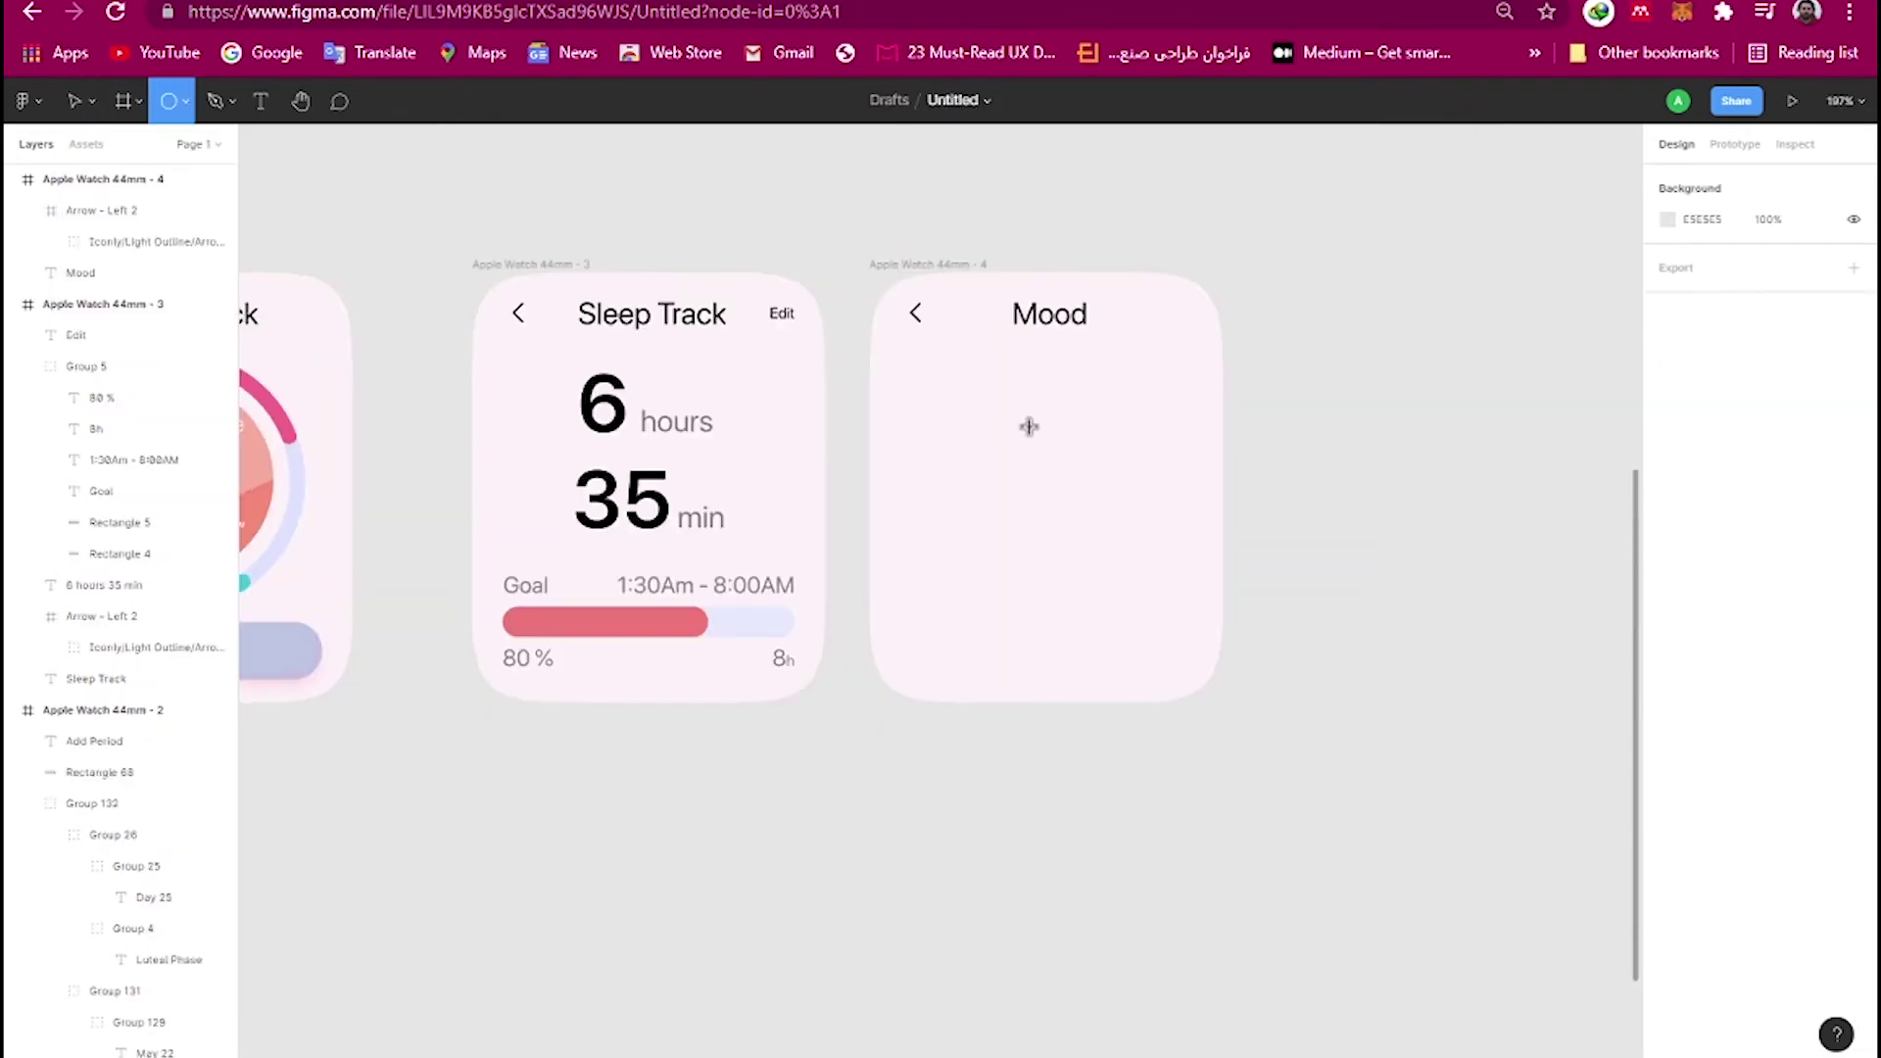
Duplicate the circle to the left as a 36×36 circle at Y 79.
{"action": "mouse_move", "coordinate": [1008, 428]}
{"action": "left_mouse_down"}
{"action": "mouse_move", "coordinate": [1034, 449]}
{"action": "mouse_move", "coordinate": [935, 487]}
{"action": "mouse_move", "coordinate": [939, 458]}
{"action": "left_mouse_up"}
{"action": "type", "text": "6"}
{"action": "key", "text": "Return"}
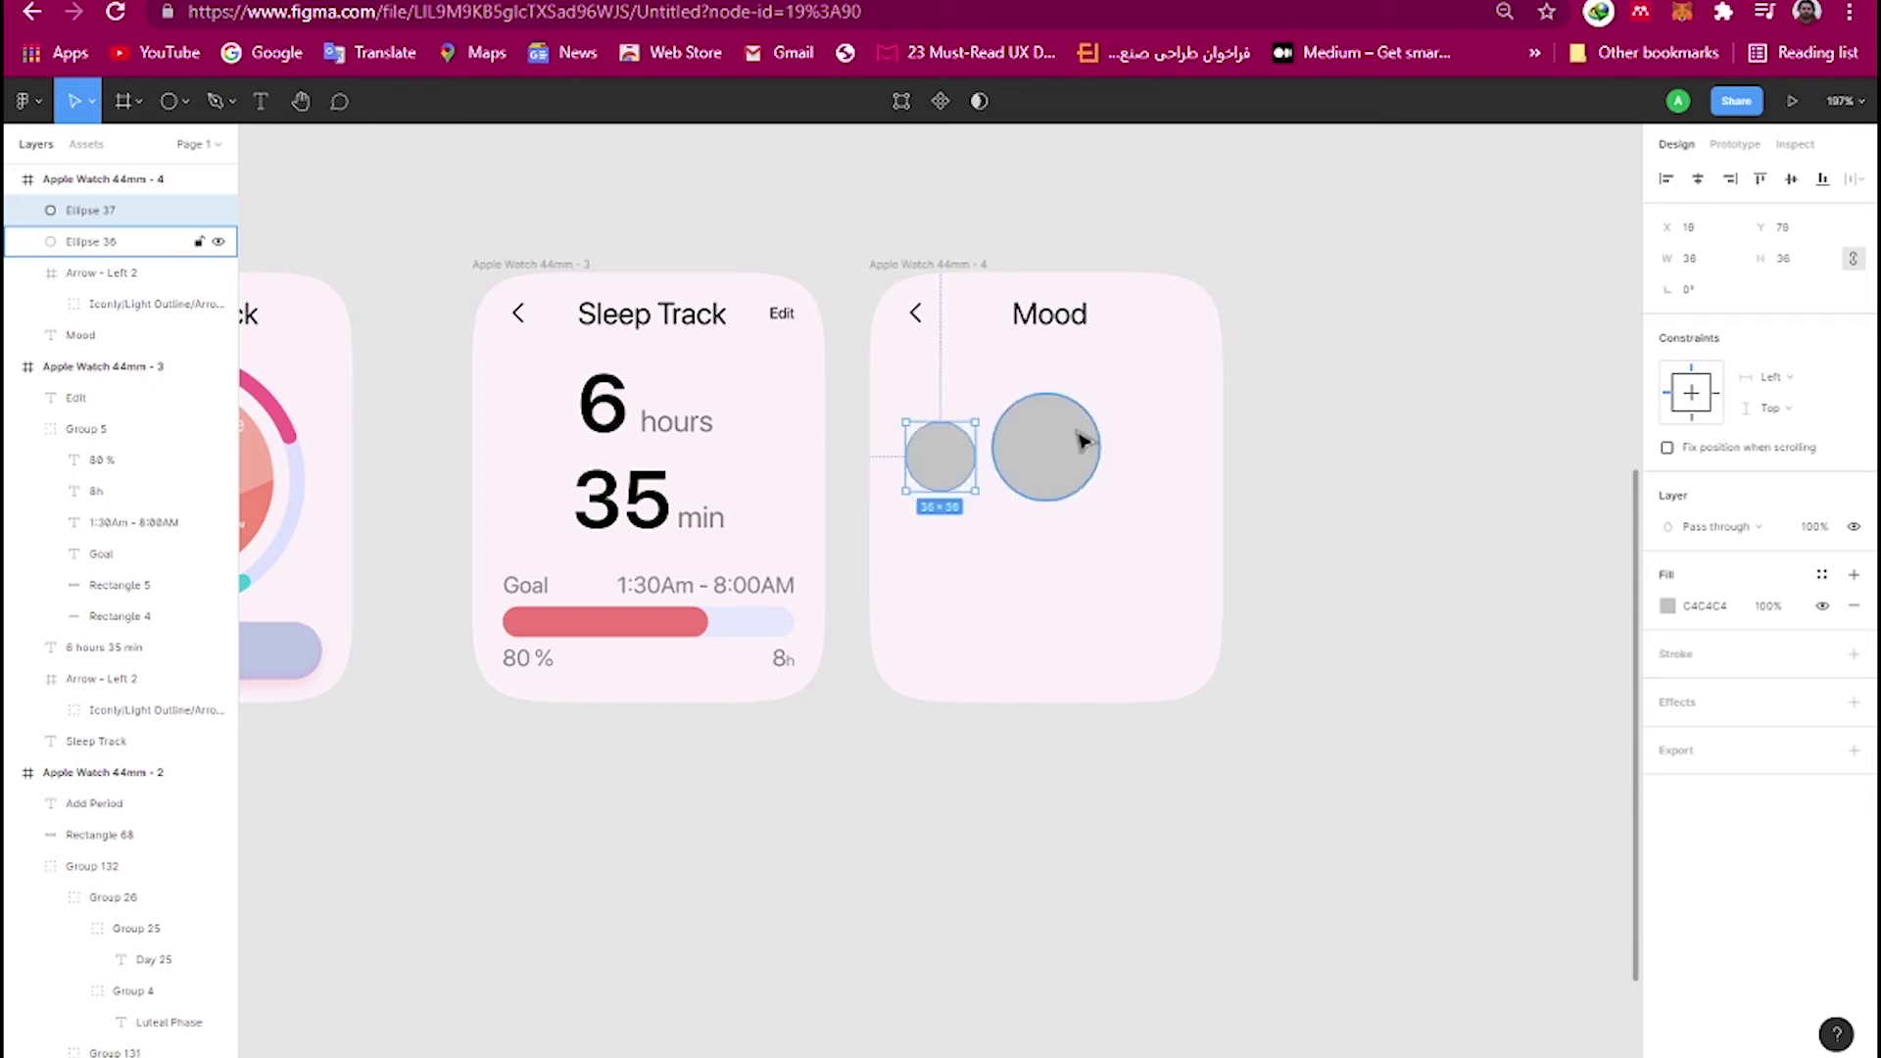
{"action": "left_click_drag", "start_coordinate": [944, 456], "coordinate": [948, 456]}
{"action": "key", "text": "shift+Up"}
{"action": "key", "text": "Up"}
{"action": "key", "text": "Up"}
{"action": "key", "text": "Up"}
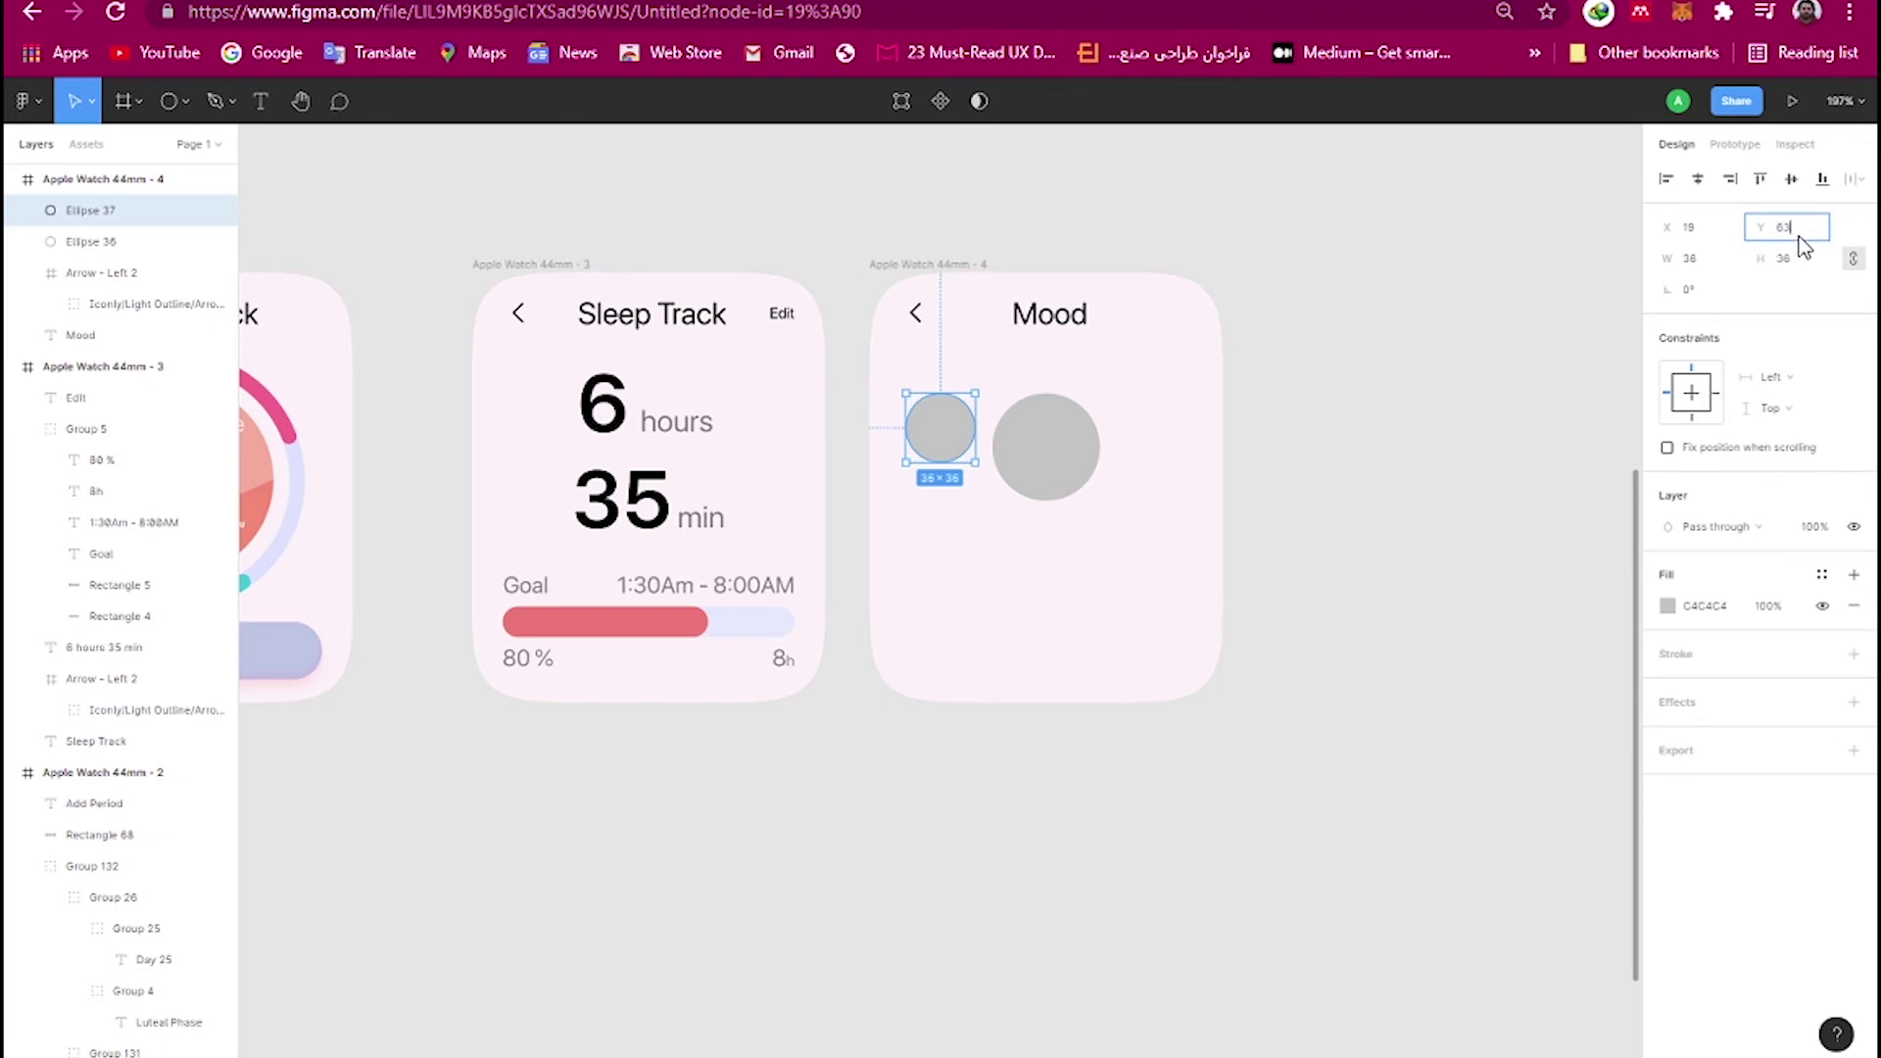
{"action": "type", "text": "79"}
{"action": "key", "text": "Return"}
Add more 36×36 copies to the right and far left, clipped at both screen edges.
{"action": "left_click_drag", "start_coordinate": [940, 457], "coordinate": [1159, 458]}
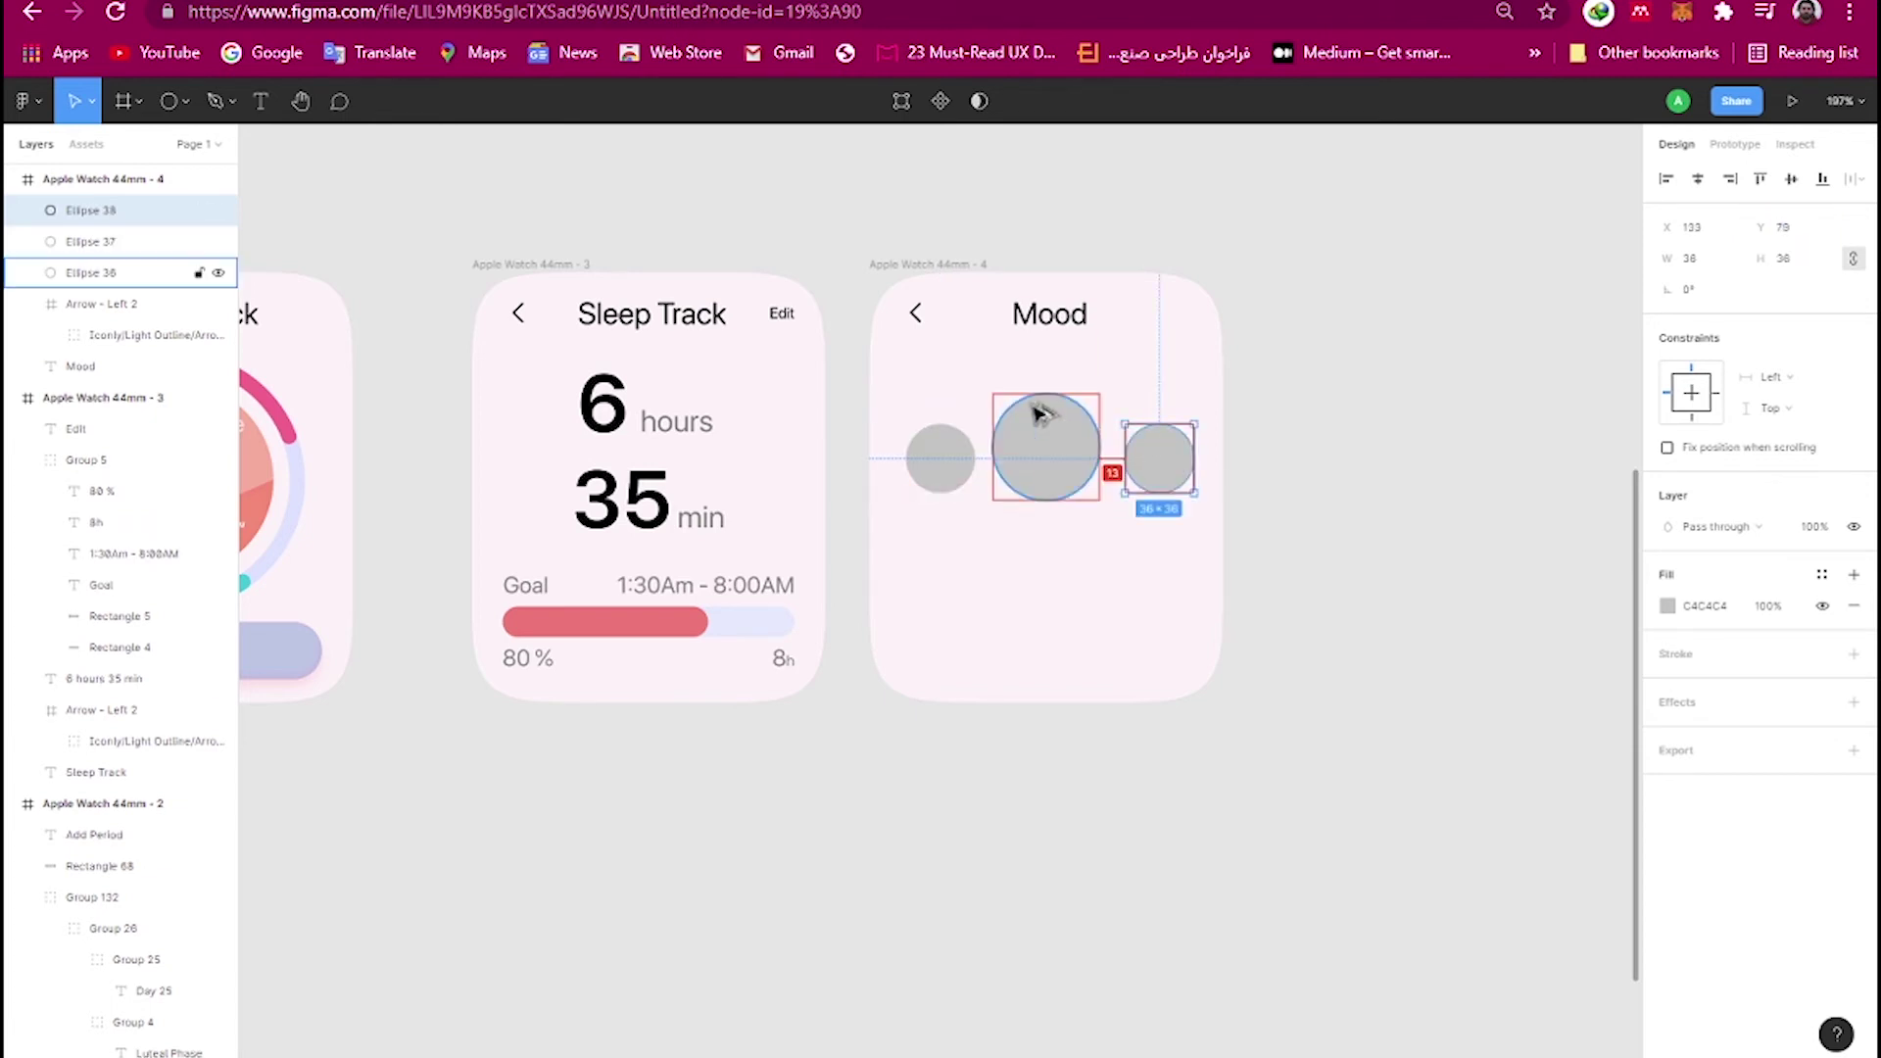
{"action": "key", "text": "Left"}
{"action": "key", "text": "Left"}
{"action": "key", "text": "Left"}
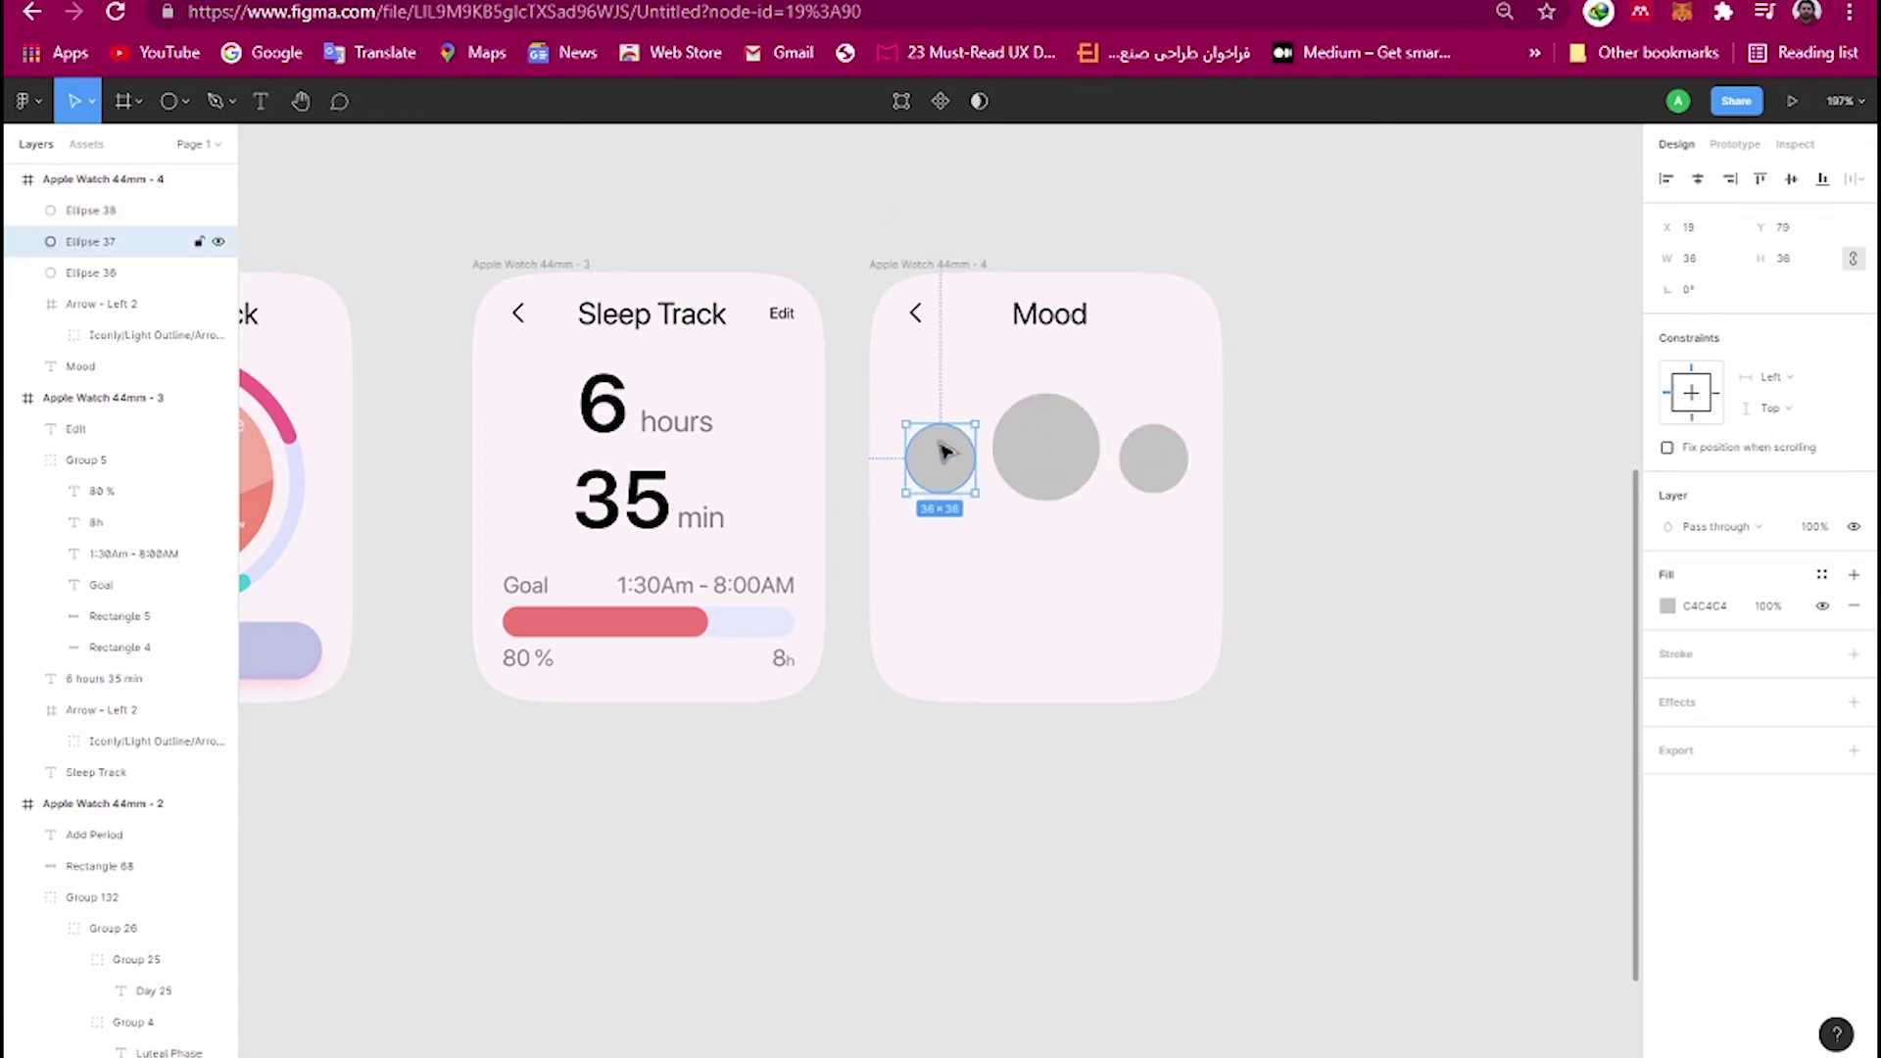
{"action": "left_click_drag", "start_coordinate": [940, 456], "coordinate": [859, 478]}
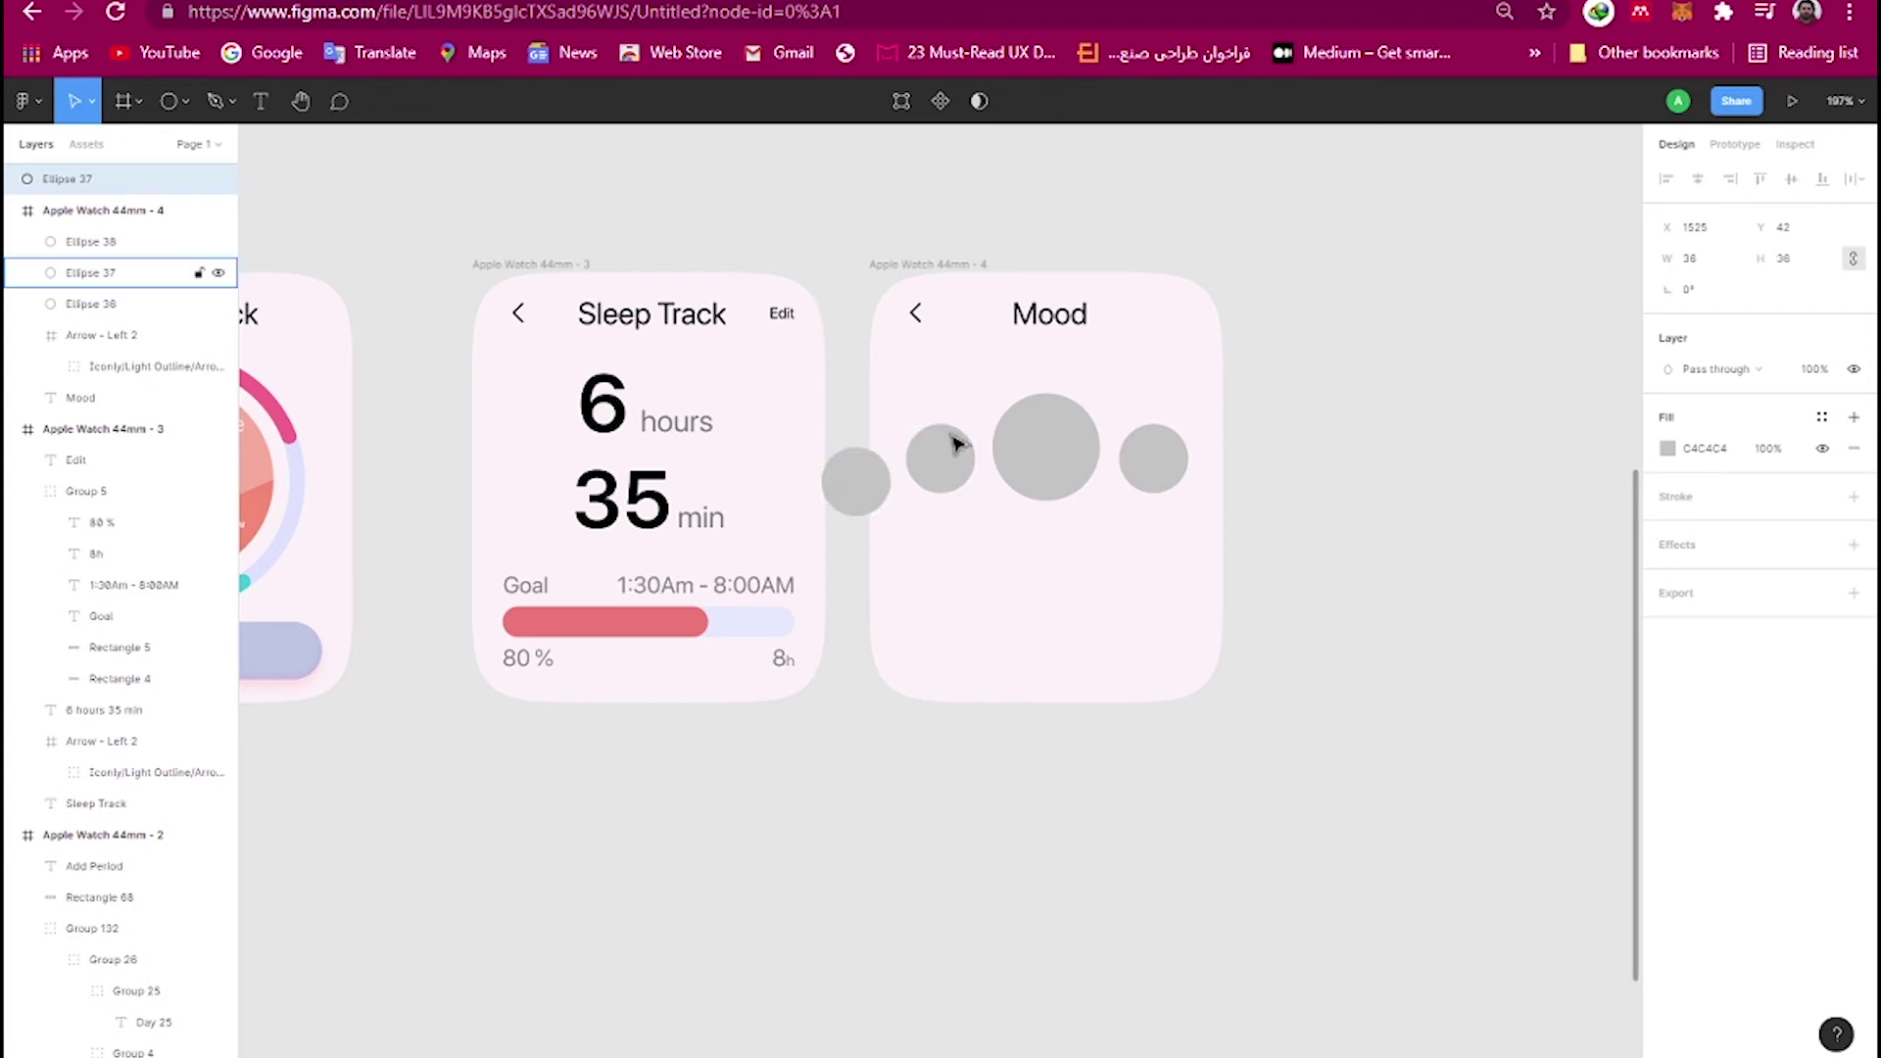
{"action": "left_click_drag", "start_coordinate": [107, 262], "coordinate": [108, 268]}
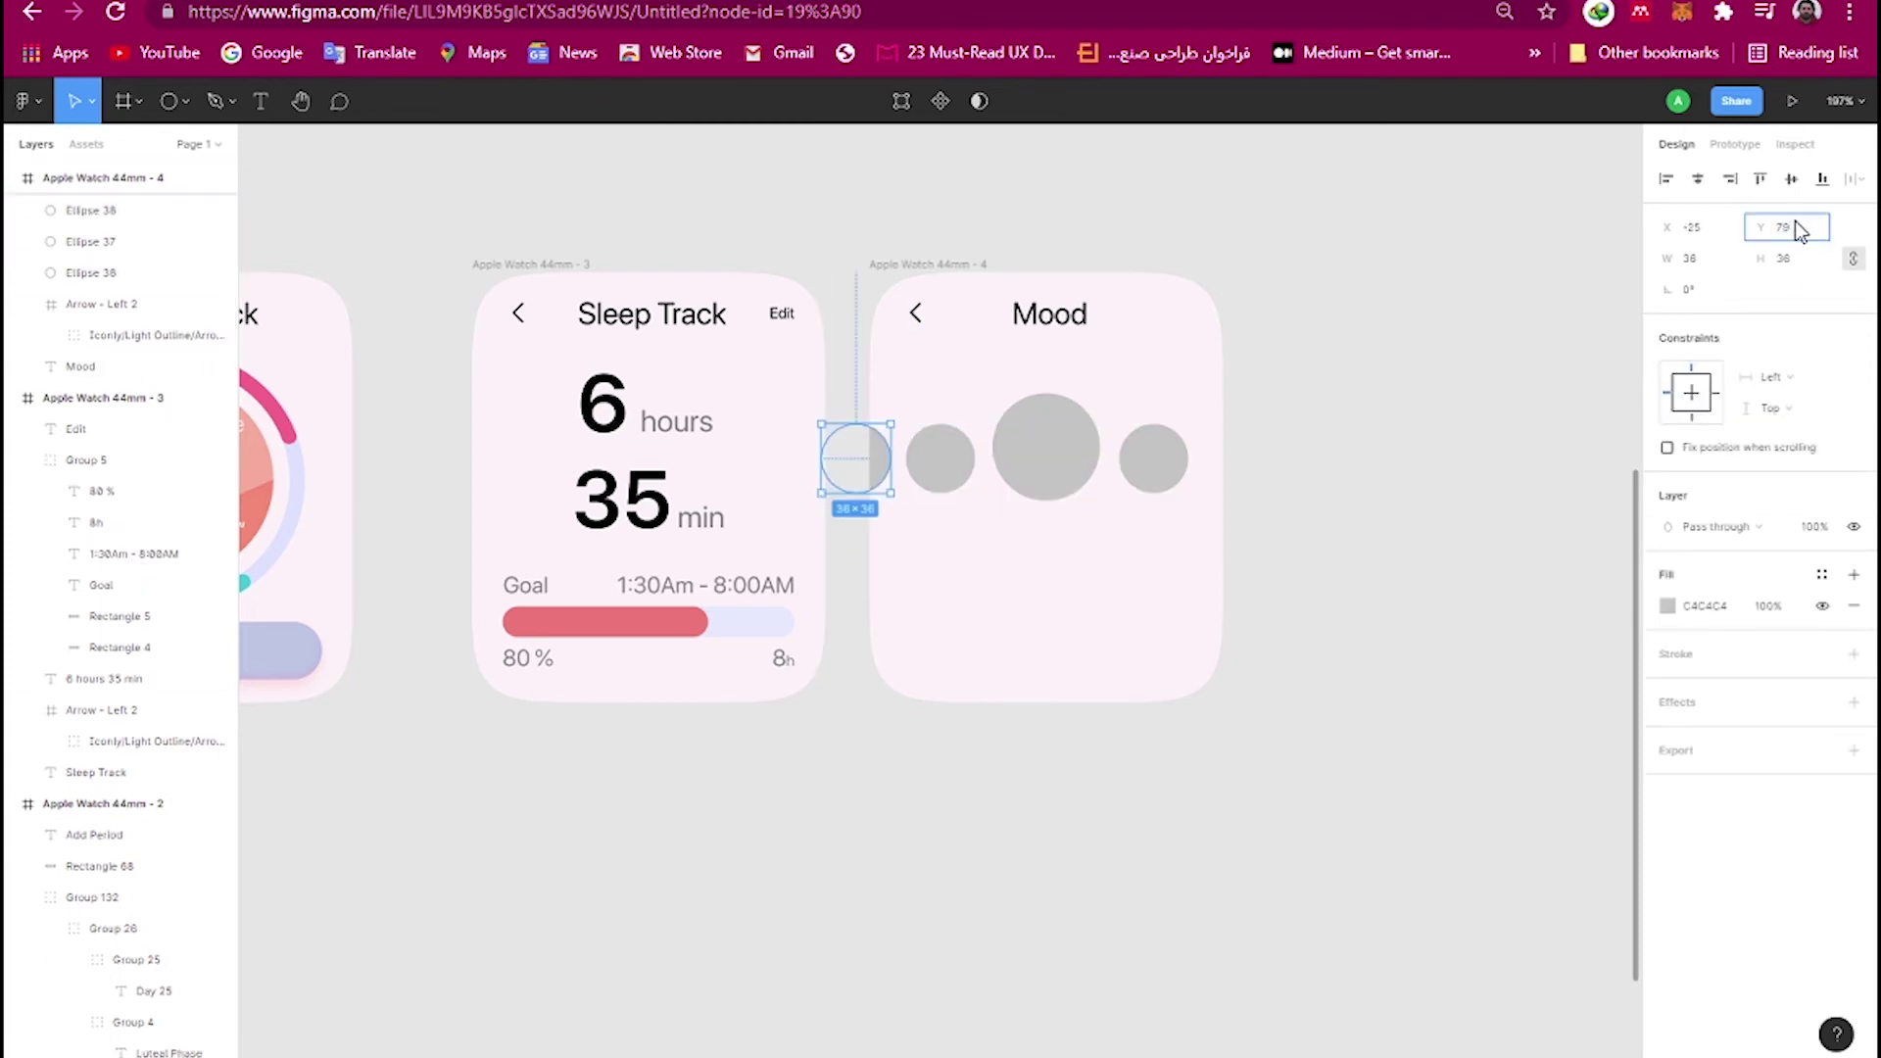
{"action": "key", "text": "ctrl+d"}
{"action": "key", "text": "shift+Right"}
{"action": "key", "text": "shift+Right"}
{"action": "key", "text": "shift+Right"}
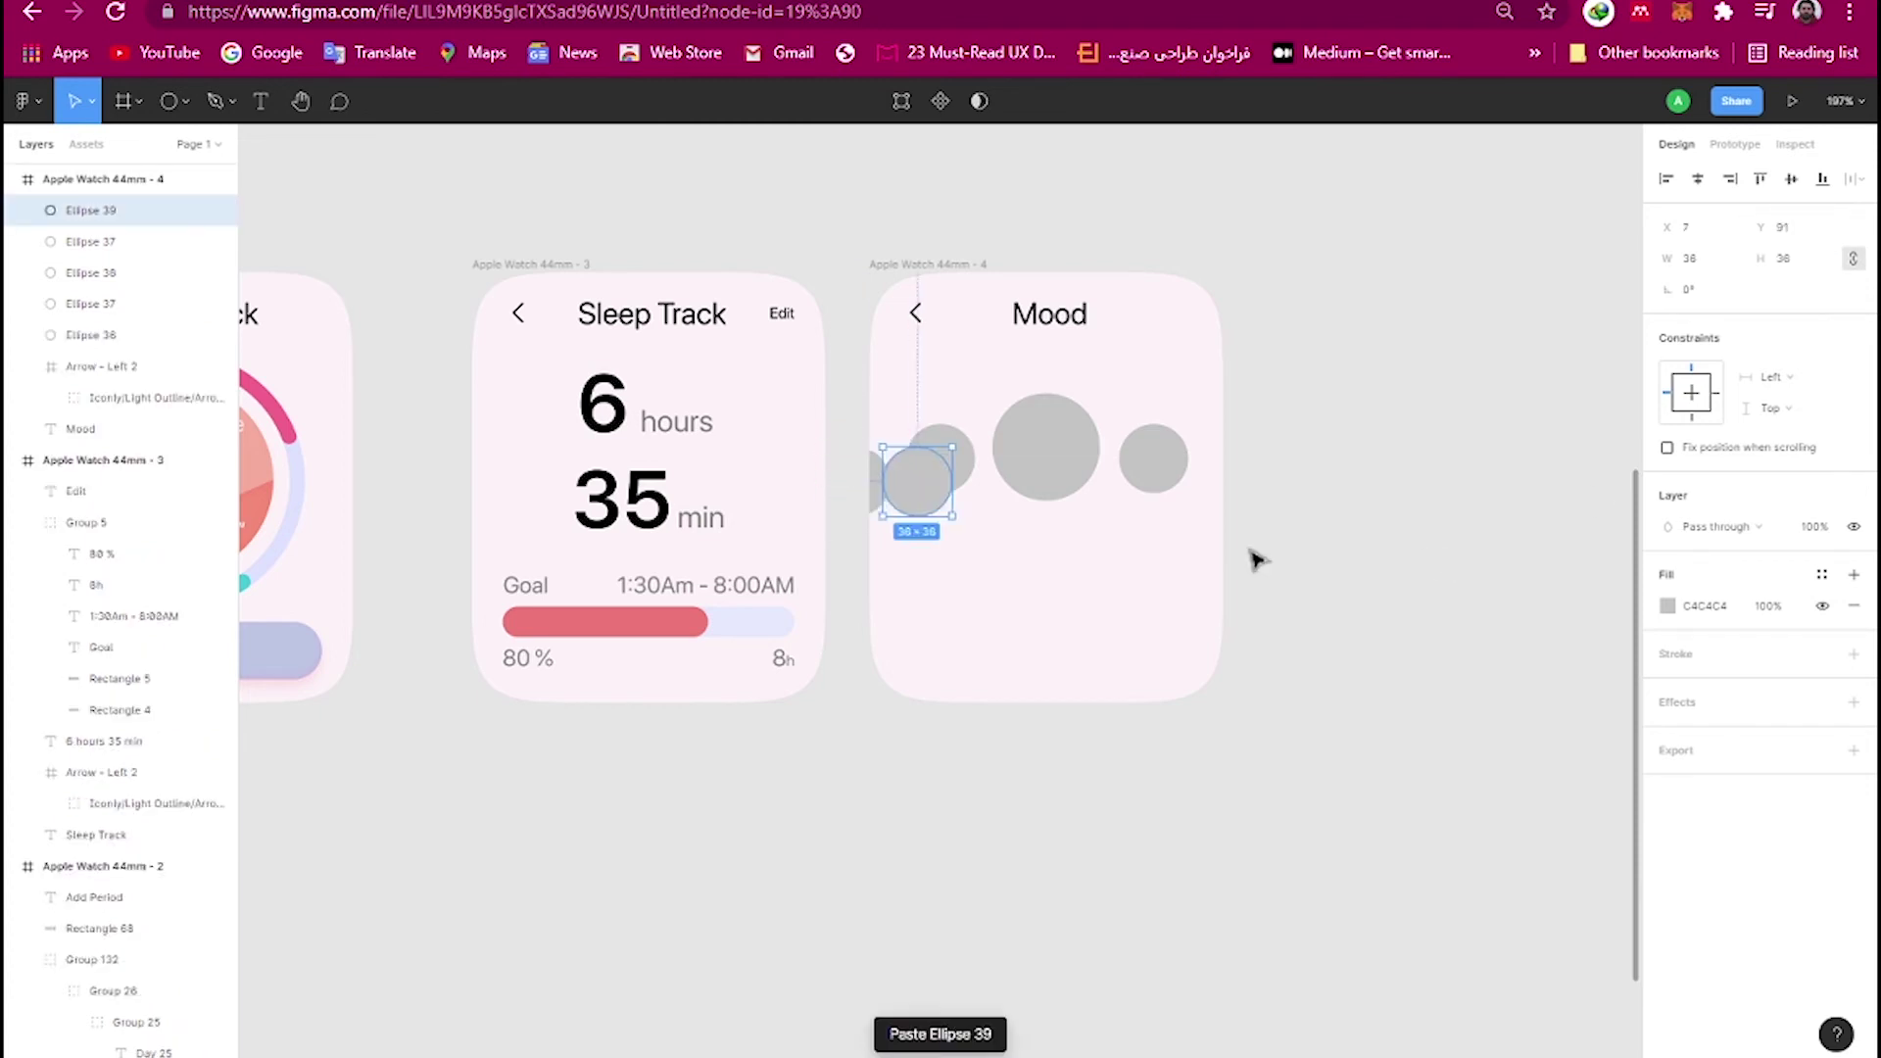
{"action": "key", "text": "shift+Right"}
{"action": "key", "text": "shift+Right"}
{"action": "key", "text": "shift+Right"}
{"action": "key", "text": "shift+Right"}
{"action": "key", "text": "shift+Right"}
{"action": "key", "text": "Right"}
{"action": "key", "text": "Right"}
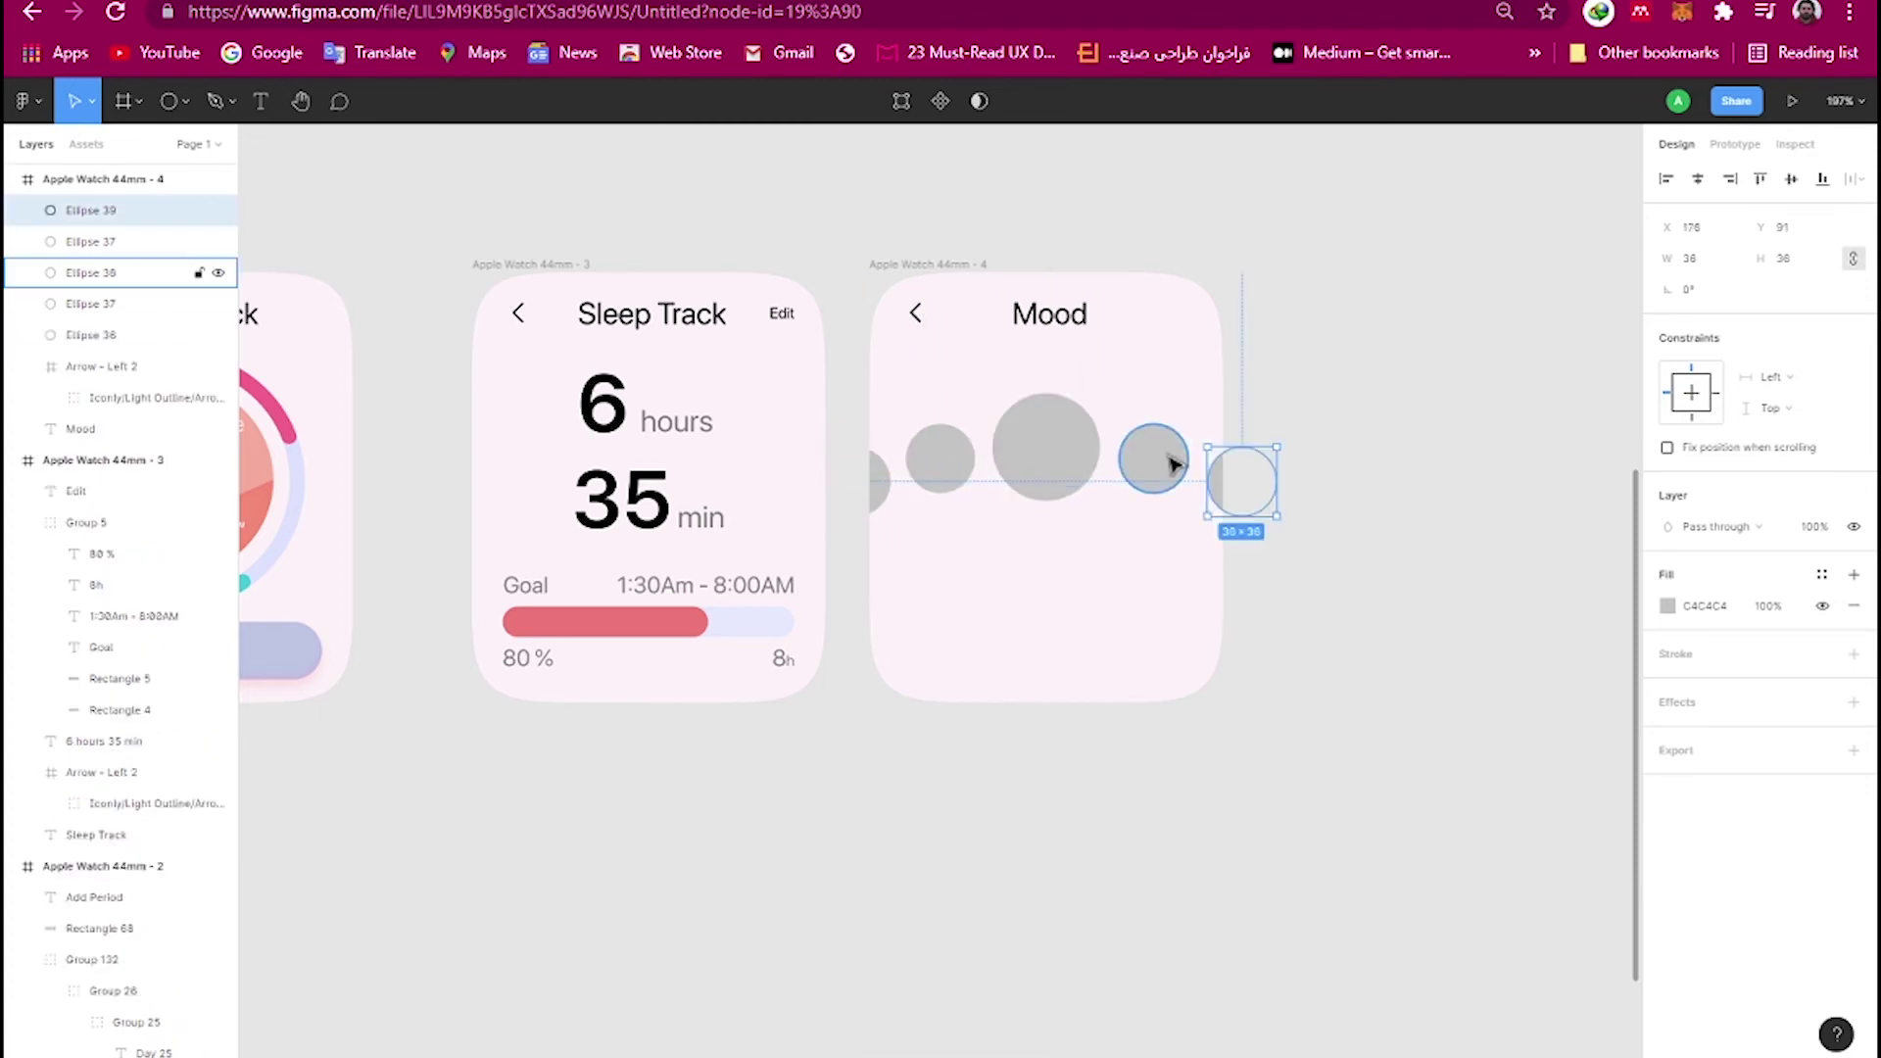
Give all five Mood circles a drop shadow with spread -2.
{"action": "left_click", "coordinate": [1264, 870]}
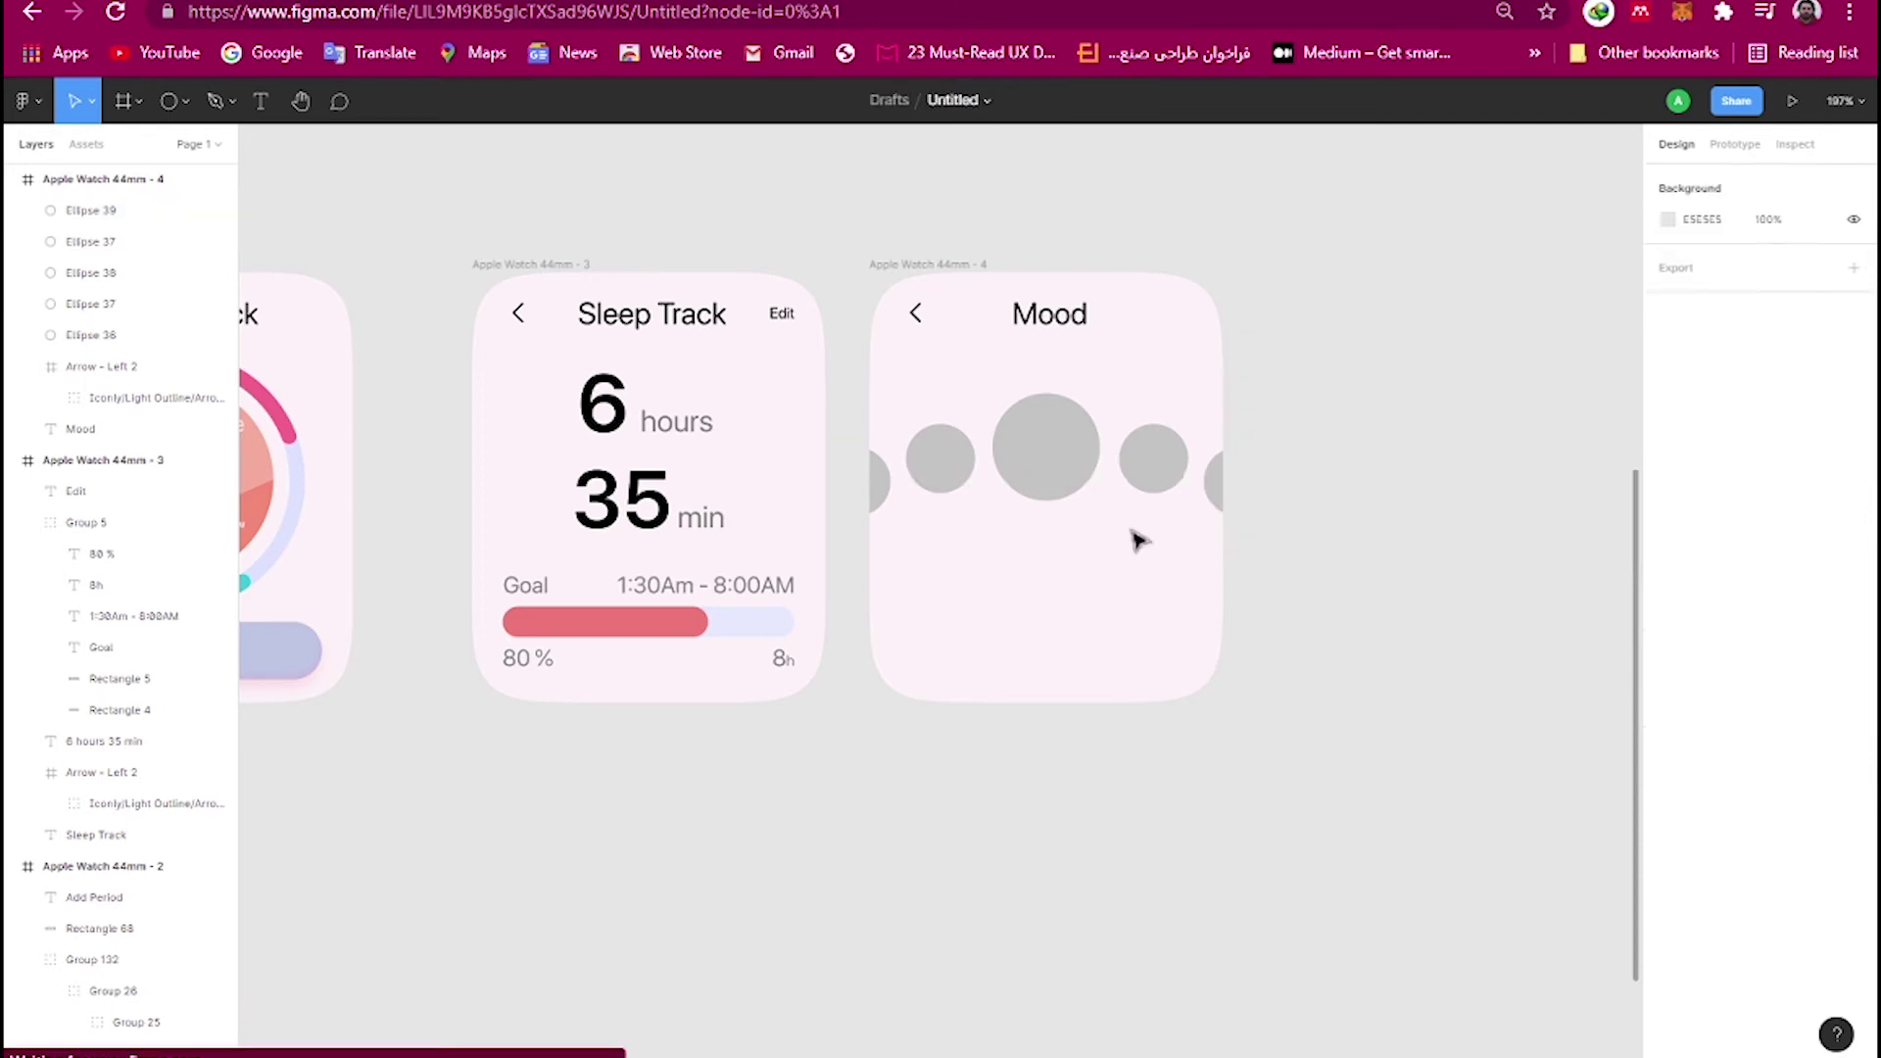
{"action": "left_click", "coordinate": [1046, 447]}
{"action": "left_click", "coordinate": [948, 477], "text": "shift"}
{"action": "left_click", "coordinate": [878, 480], "text": "shift"}
{"action": "left_click", "coordinate": [1153, 457], "text": "shift"}
{"action": "left_click", "coordinate": [1213, 480], "text": "shift"}
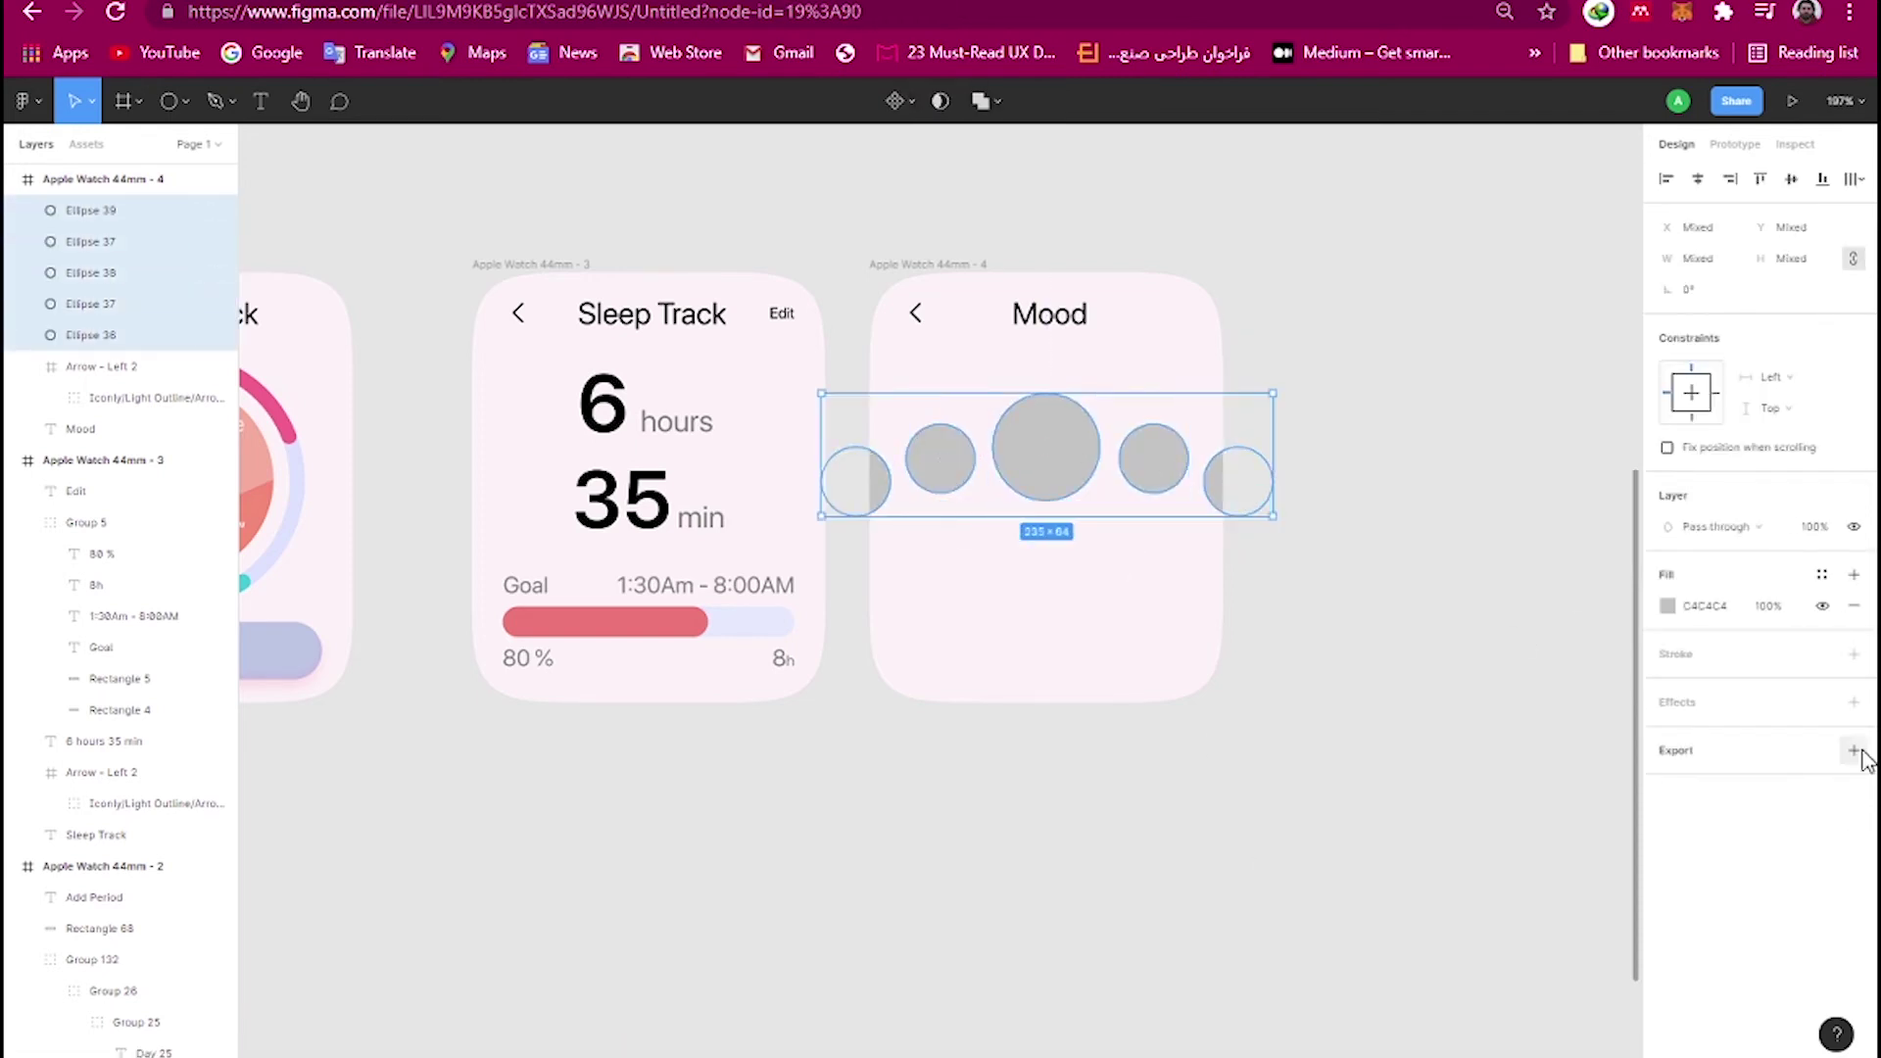
{"action": "left_click", "coordinate": [1853, 701]}
{"action": "left_click", "coordinate": [1667, 732]}
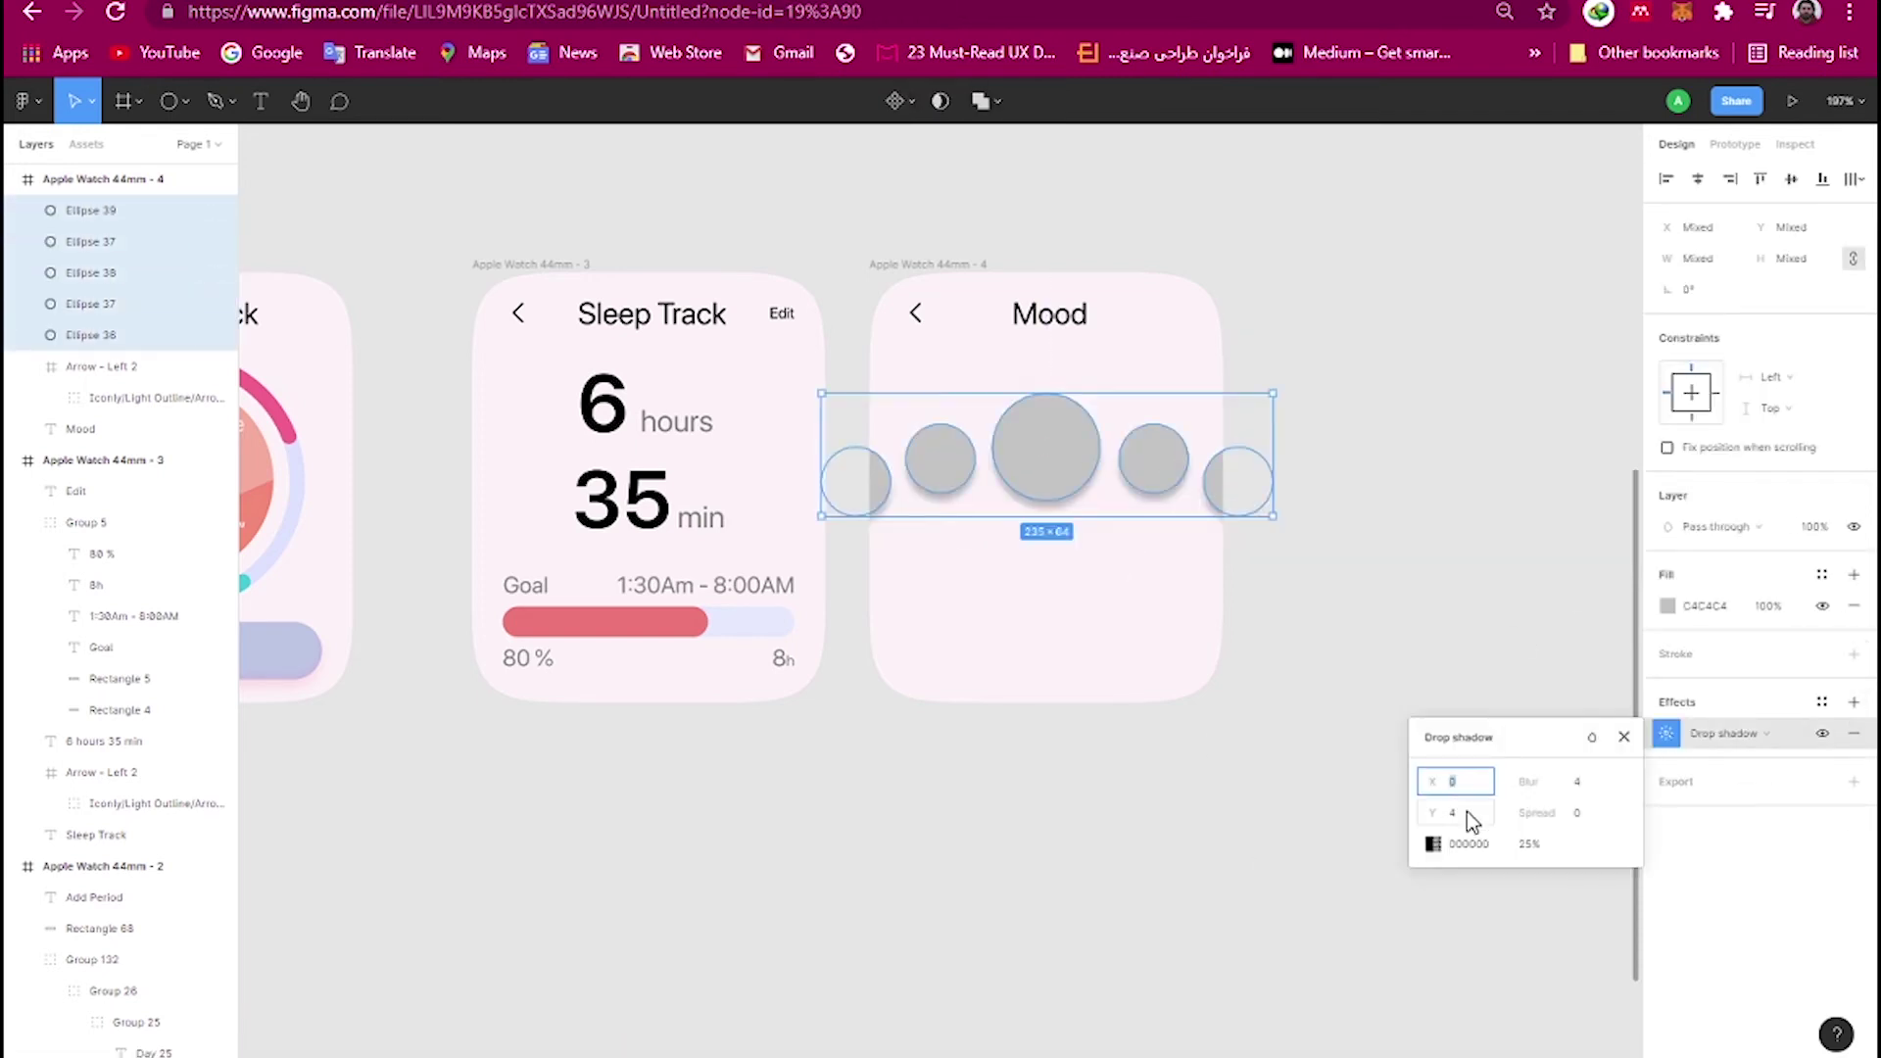
{"action": "left_click", "coordinate": [1579, 812]}
{"action": "type", "text": "-2"}
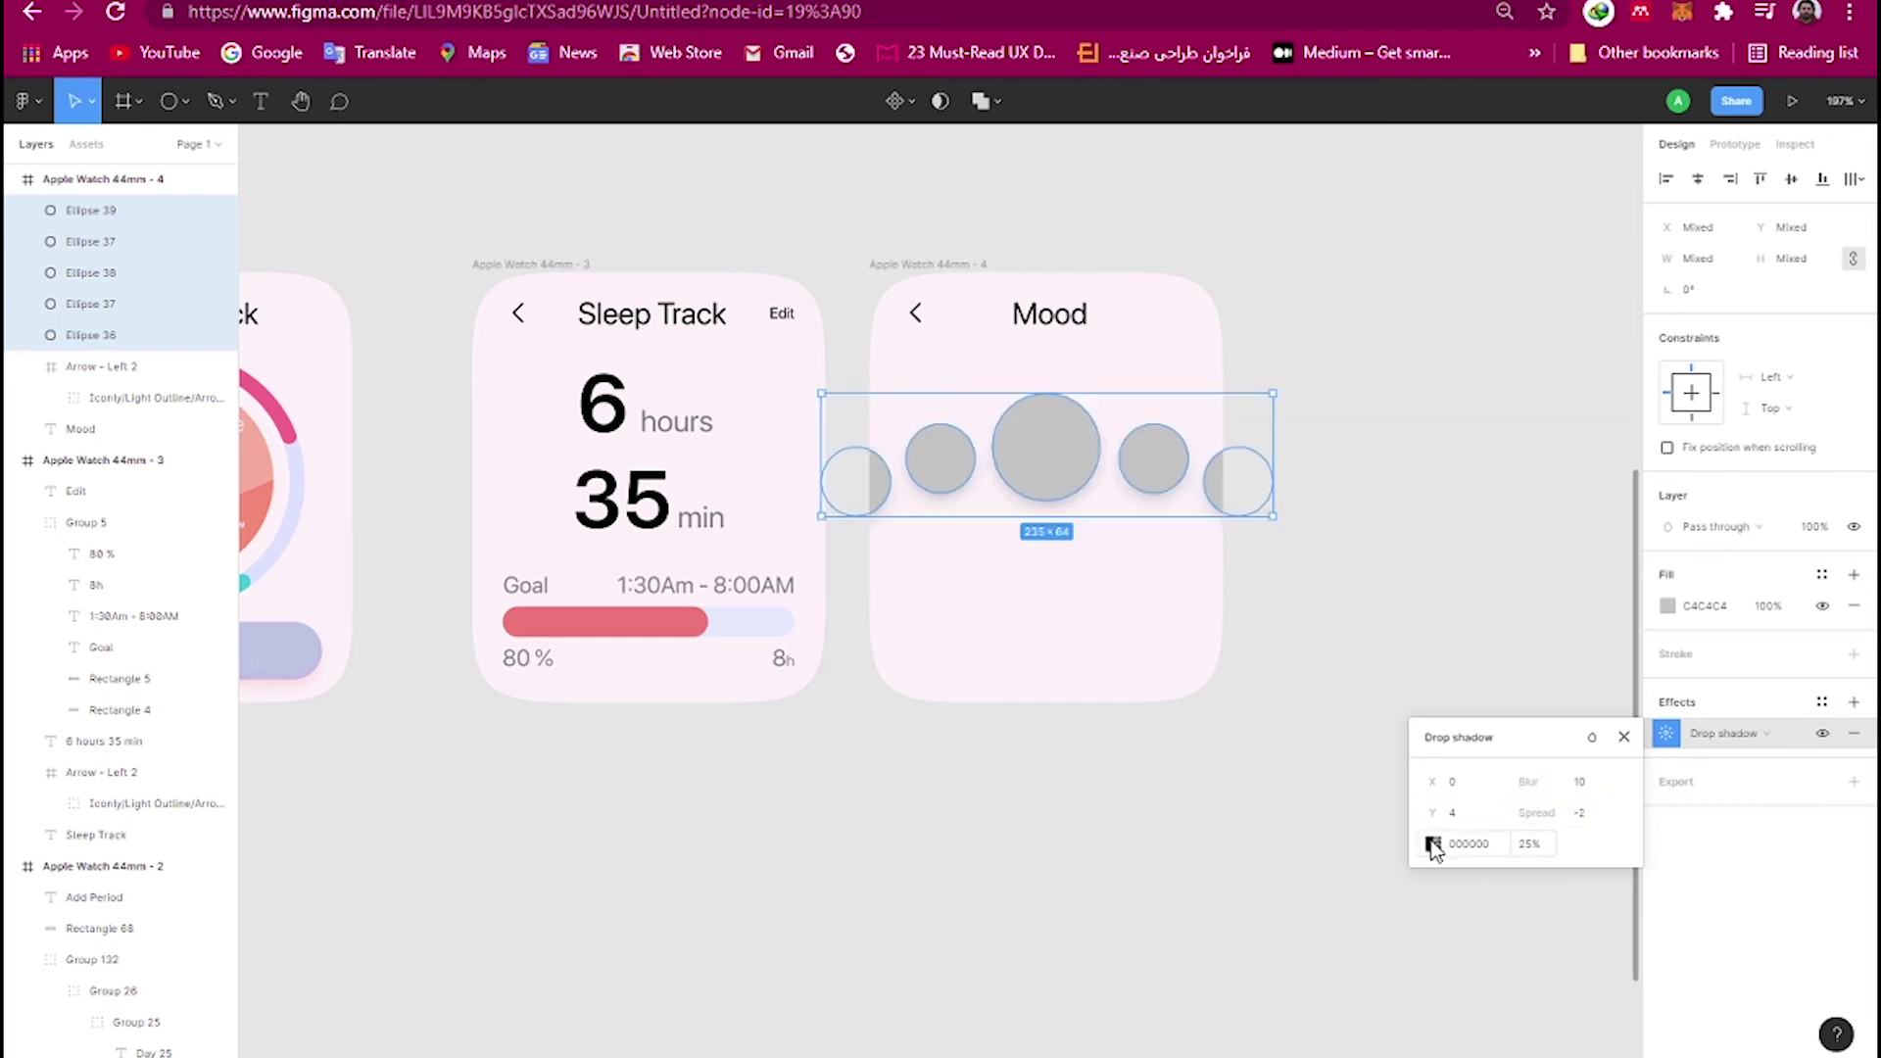
{"action": "left_click", "coordinate": [1433, 844]}
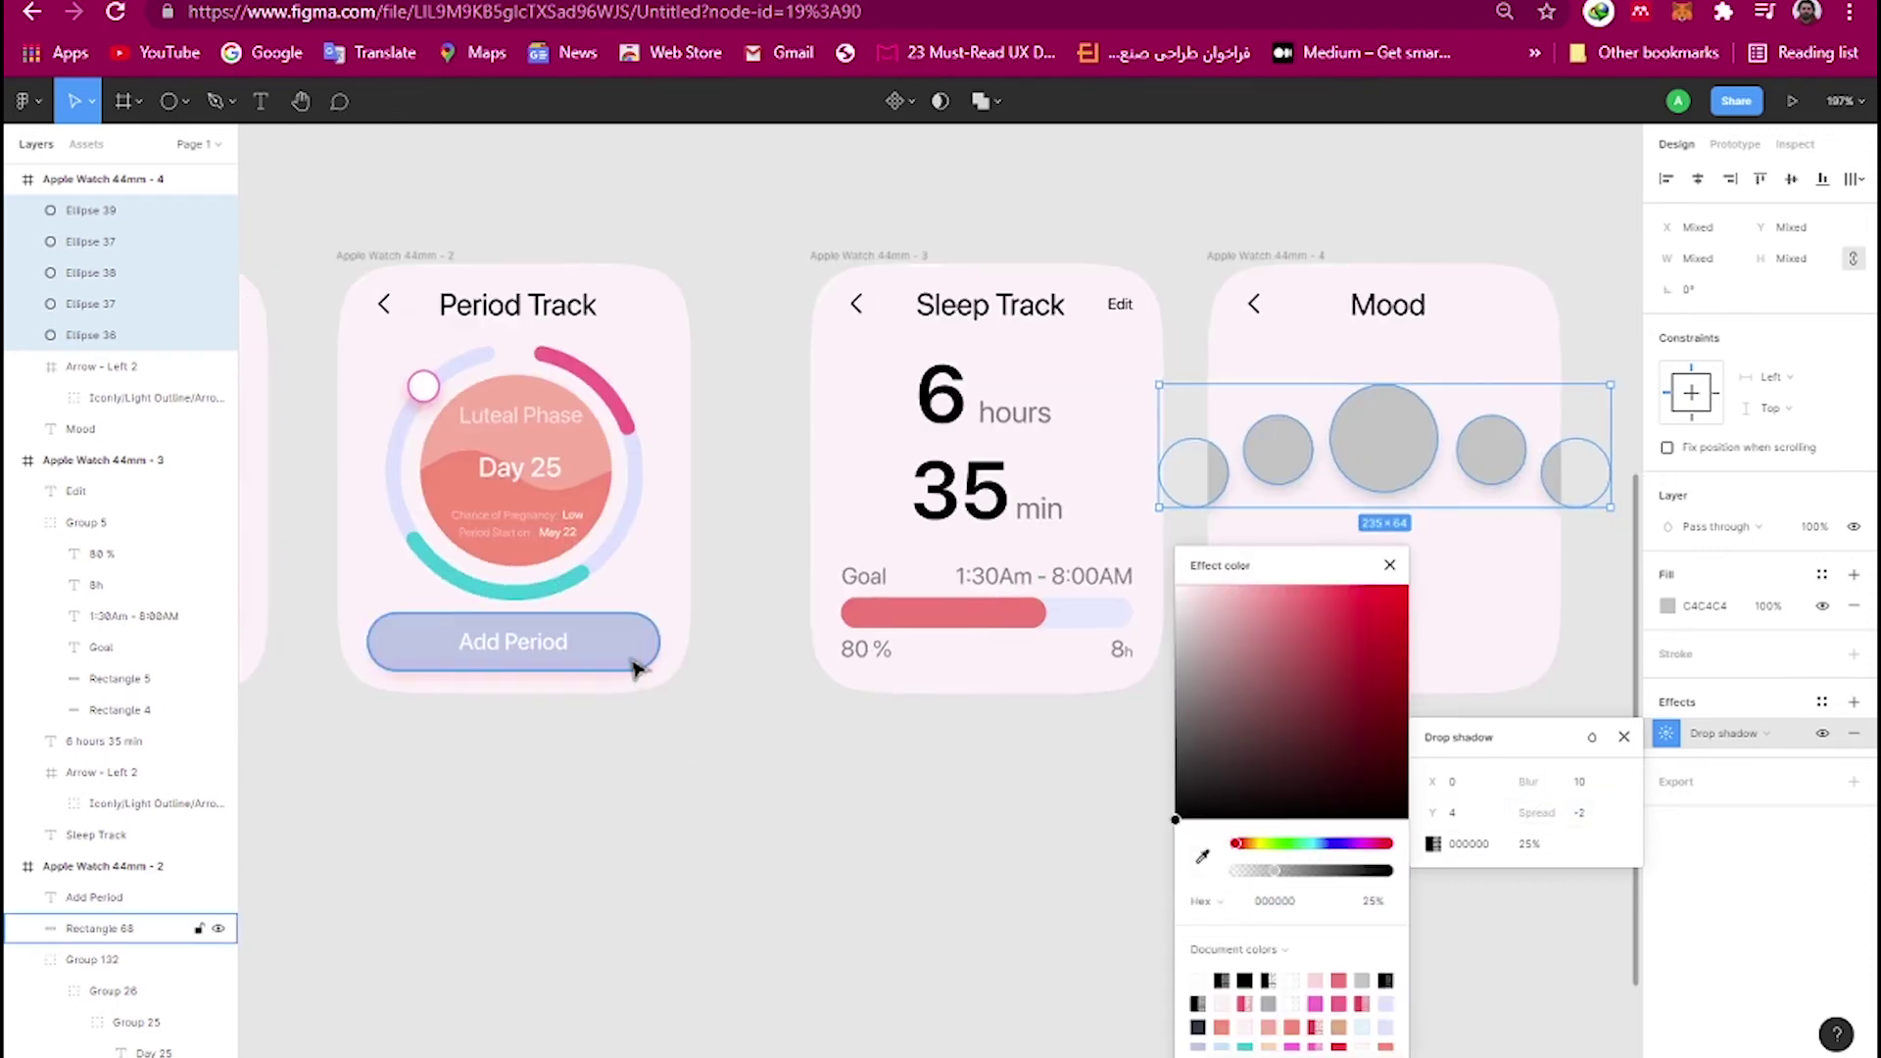
Set the circles' FD6262 shadow opacity to 35%.
{"action": "left_click_drag", "start_coordinate": [1166, 529], "coordinate": [1611, 431]}
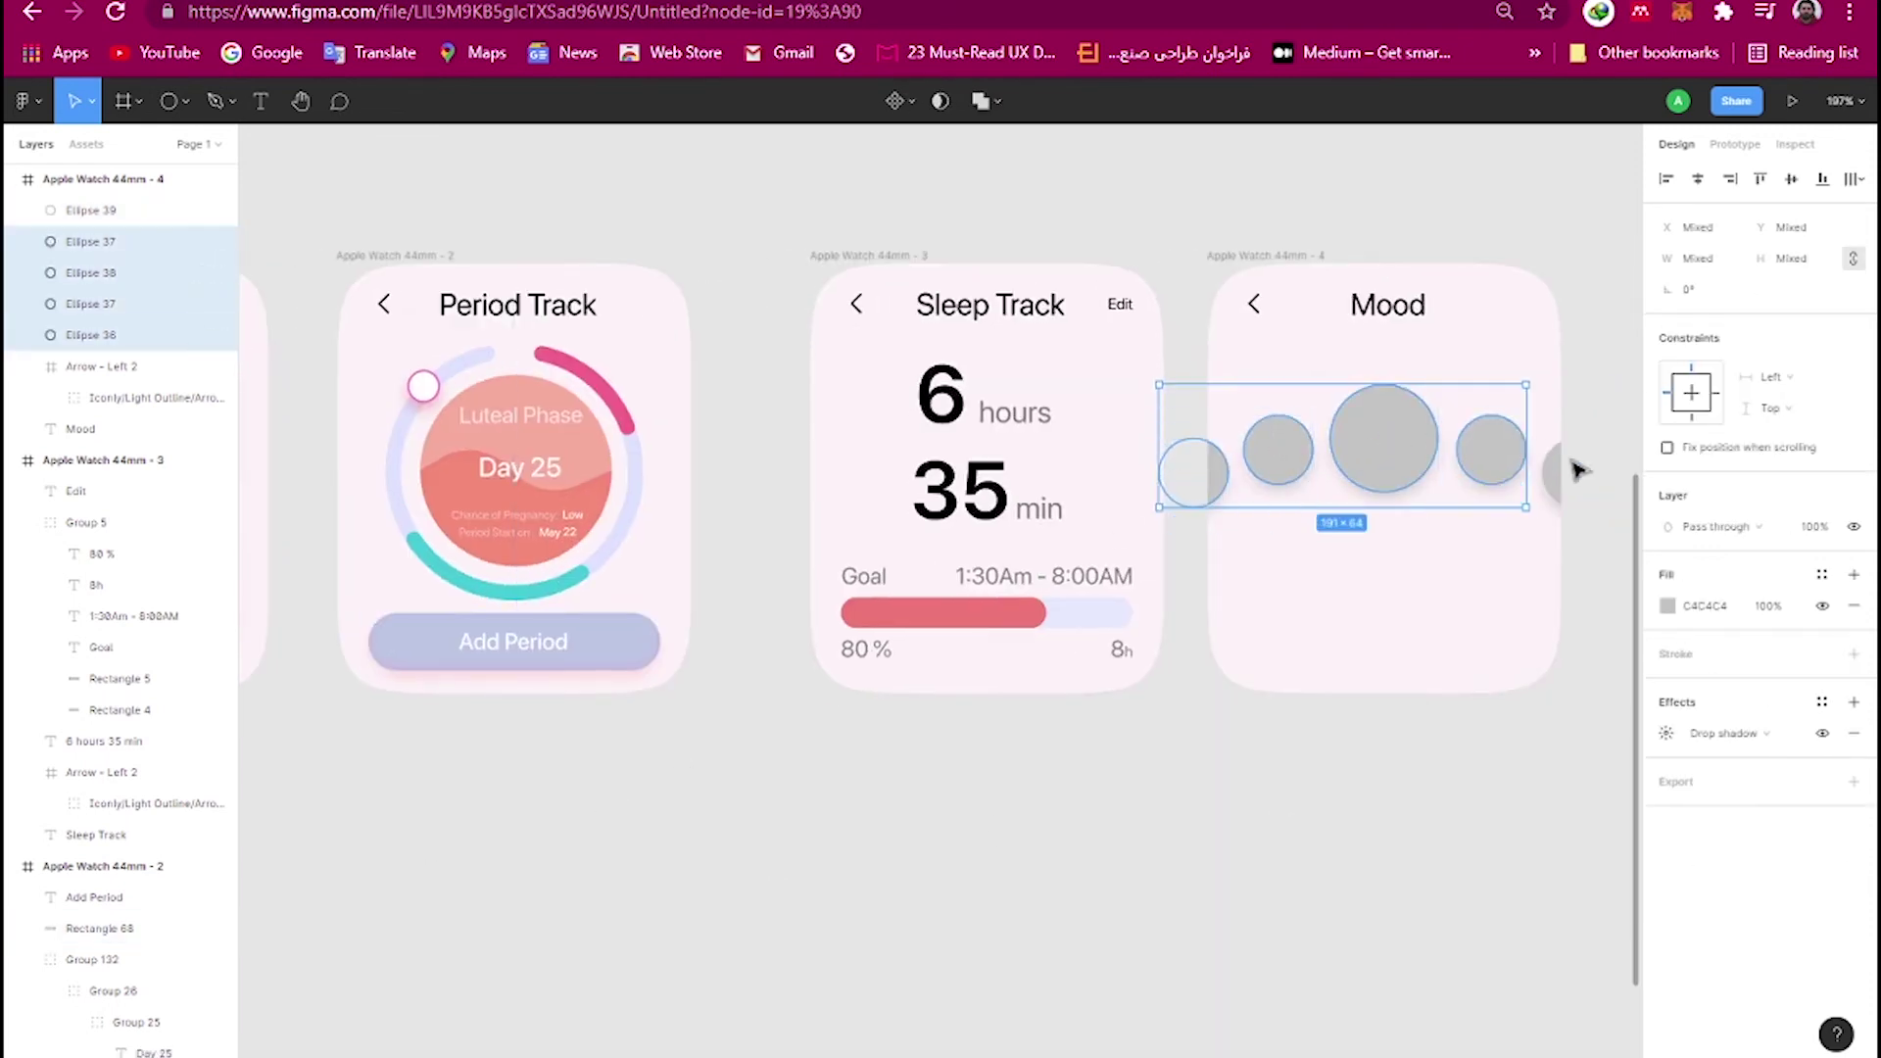
{"action": "left_click", "coordinate": [1665, 732]}
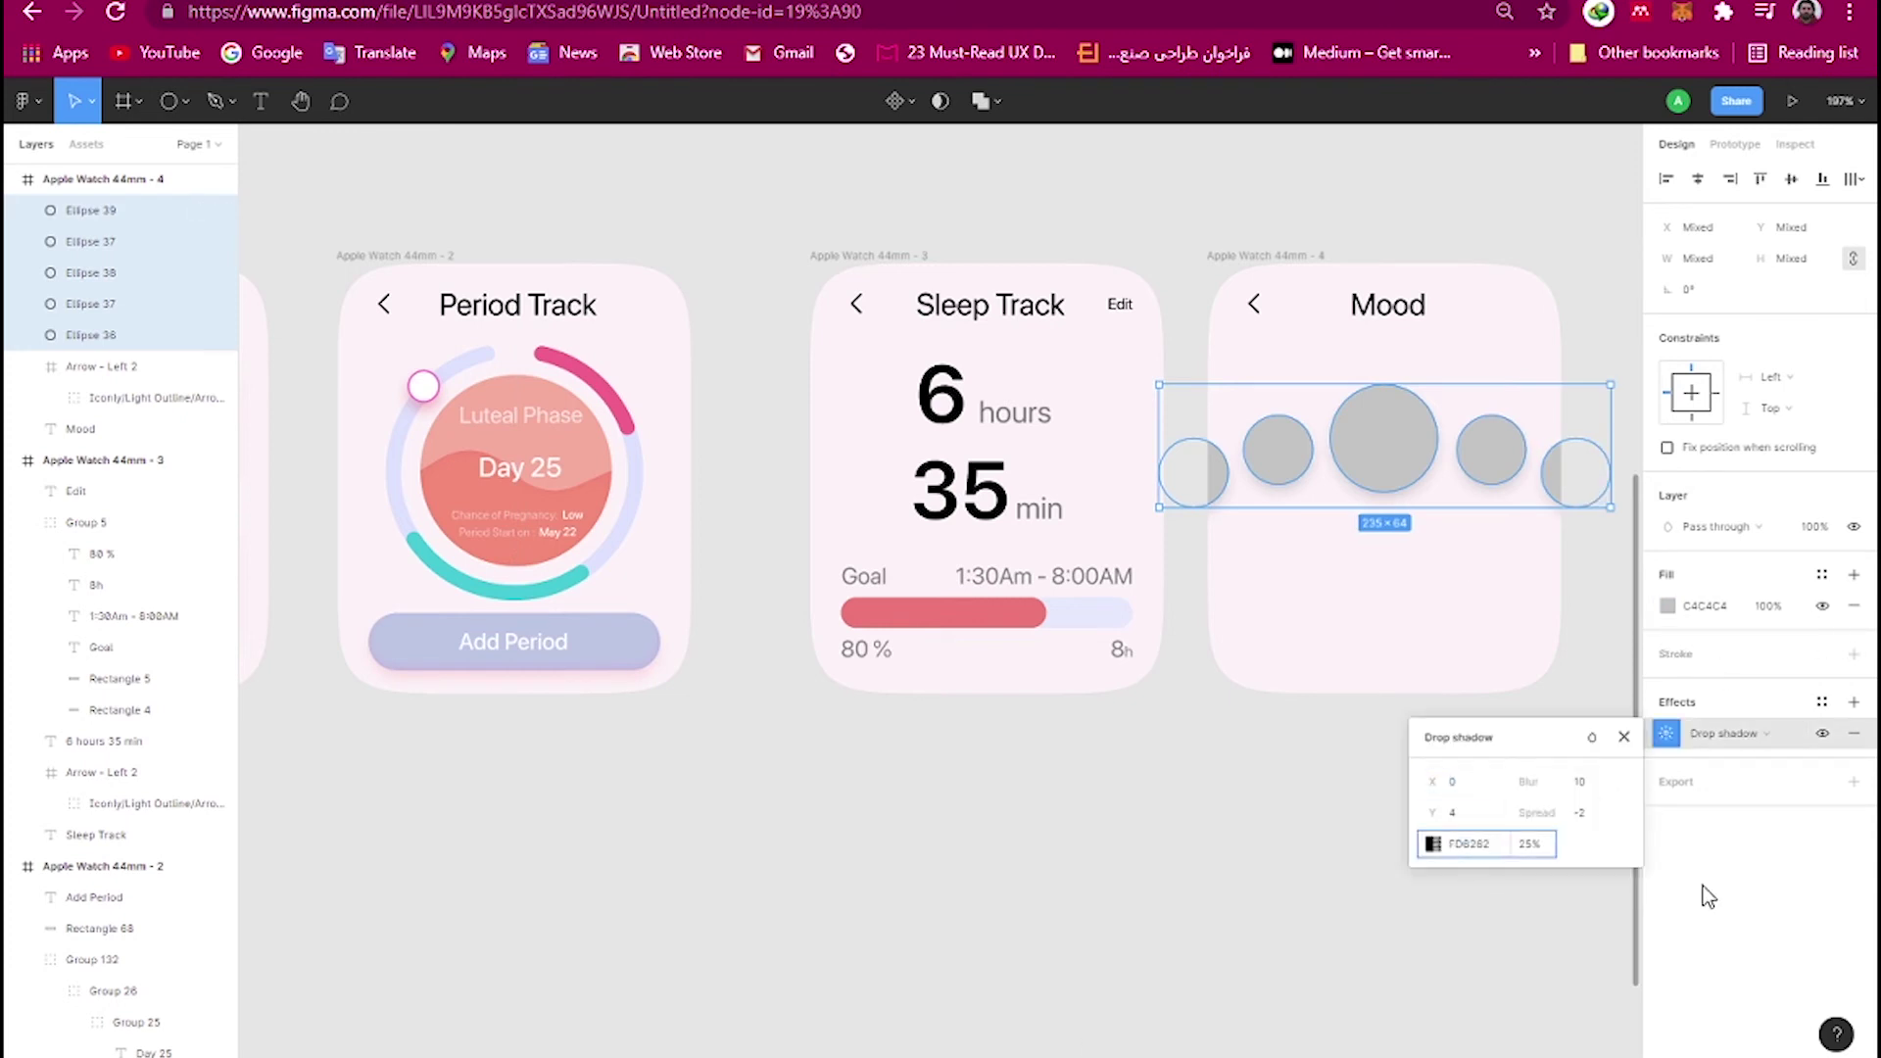
{"action": "left_click", "coordinate": [1433, 844]}
{"action": "left_click", "coordinate": [1286, 869]}
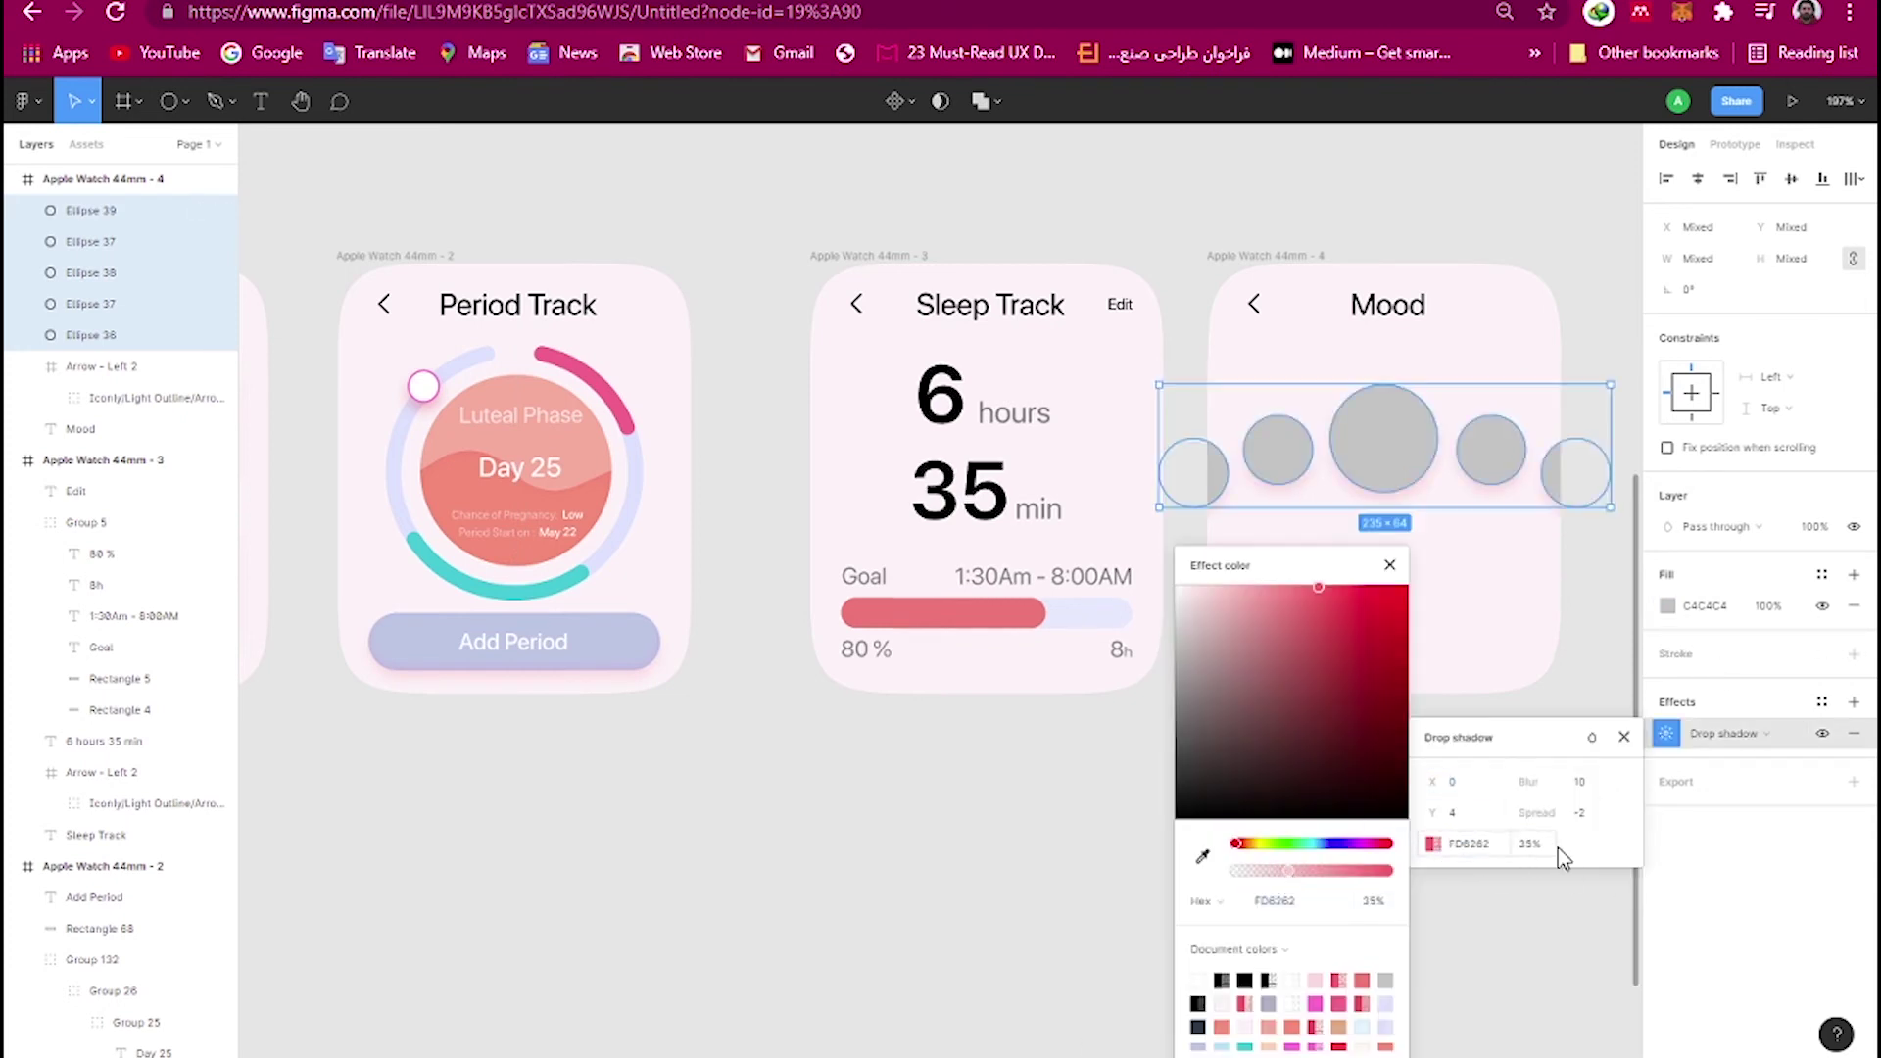
{"action": "left_click", "coordinate": [1518, 973]}
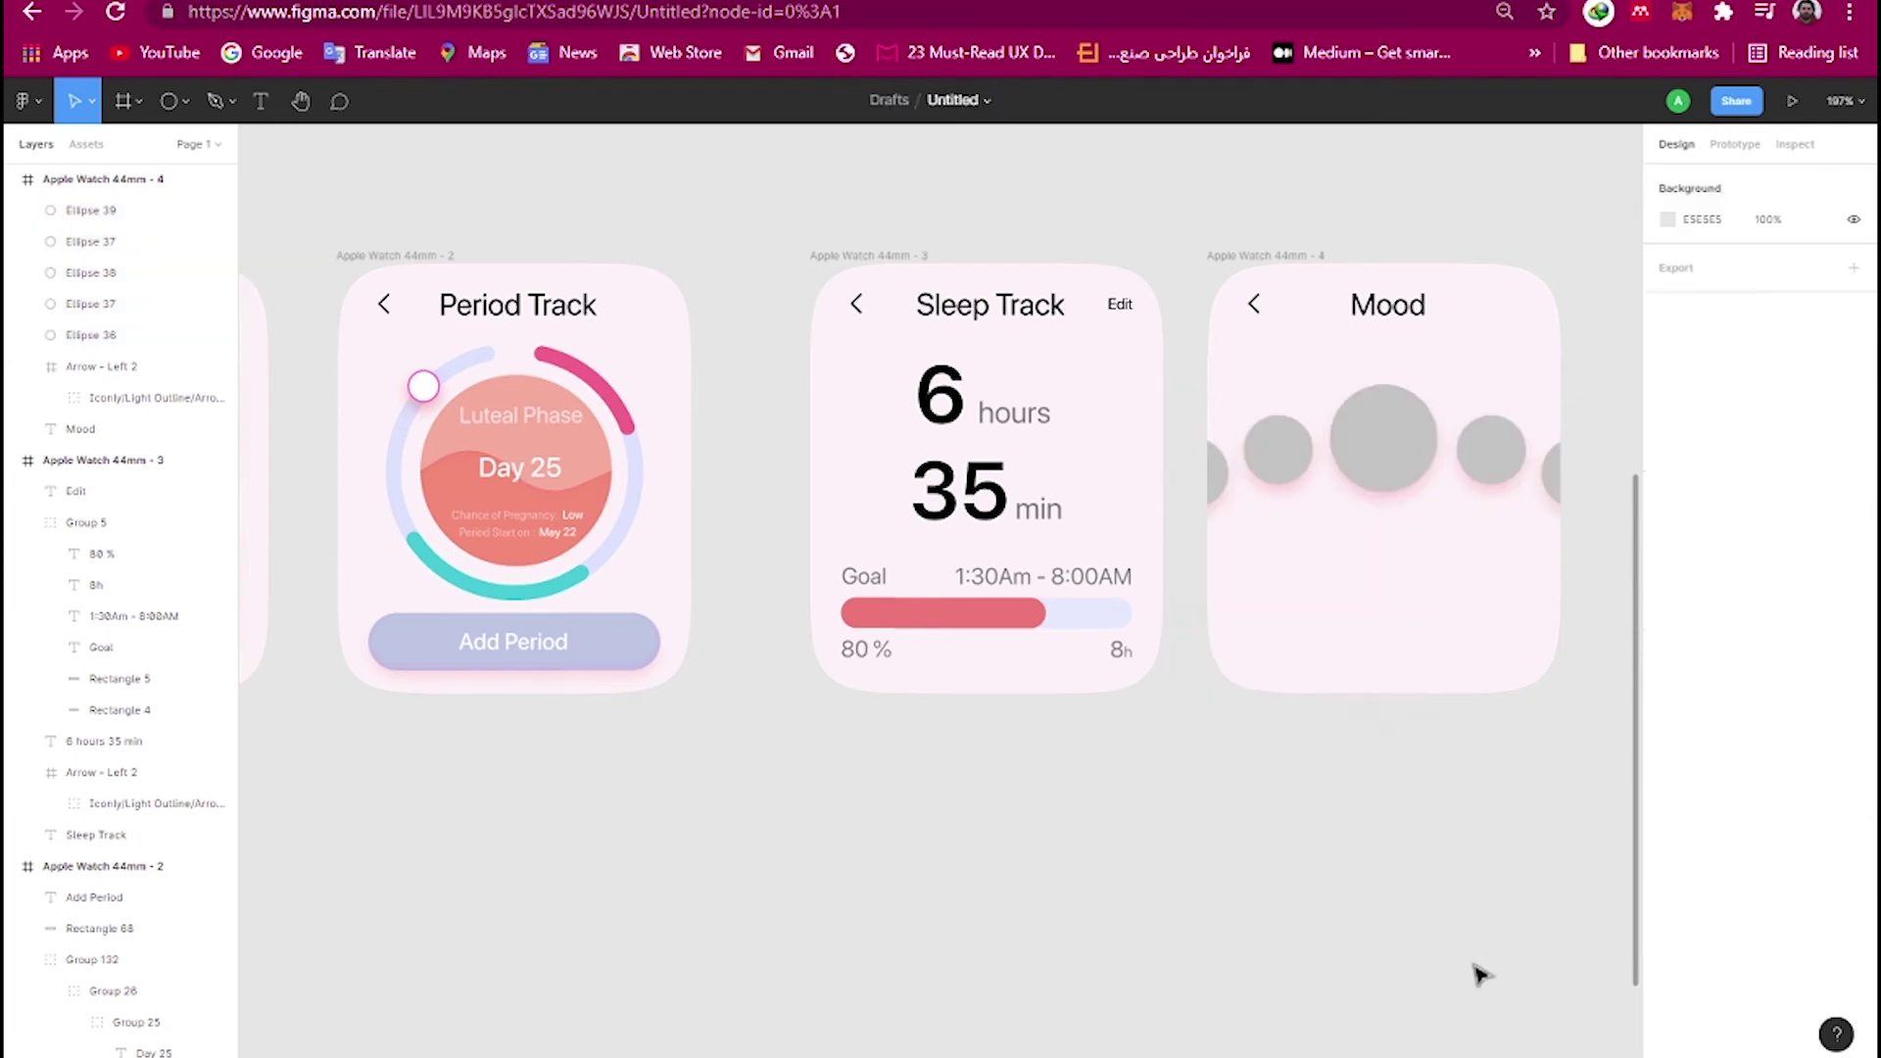
{"action": "scroll", "coordinate": [1318, 843], "scroll_direction": "down", "scroll_amount": 3}
{"action": "scroll", "coordinate": [862, 626], "scroll_direction": "up", "scroll_amount": 5}
Change the five circles' fill to white FFFFFF.
{"action": "left_click_drag", "start_coordinate": [783, 676], "coordinate": [1338, 612]}
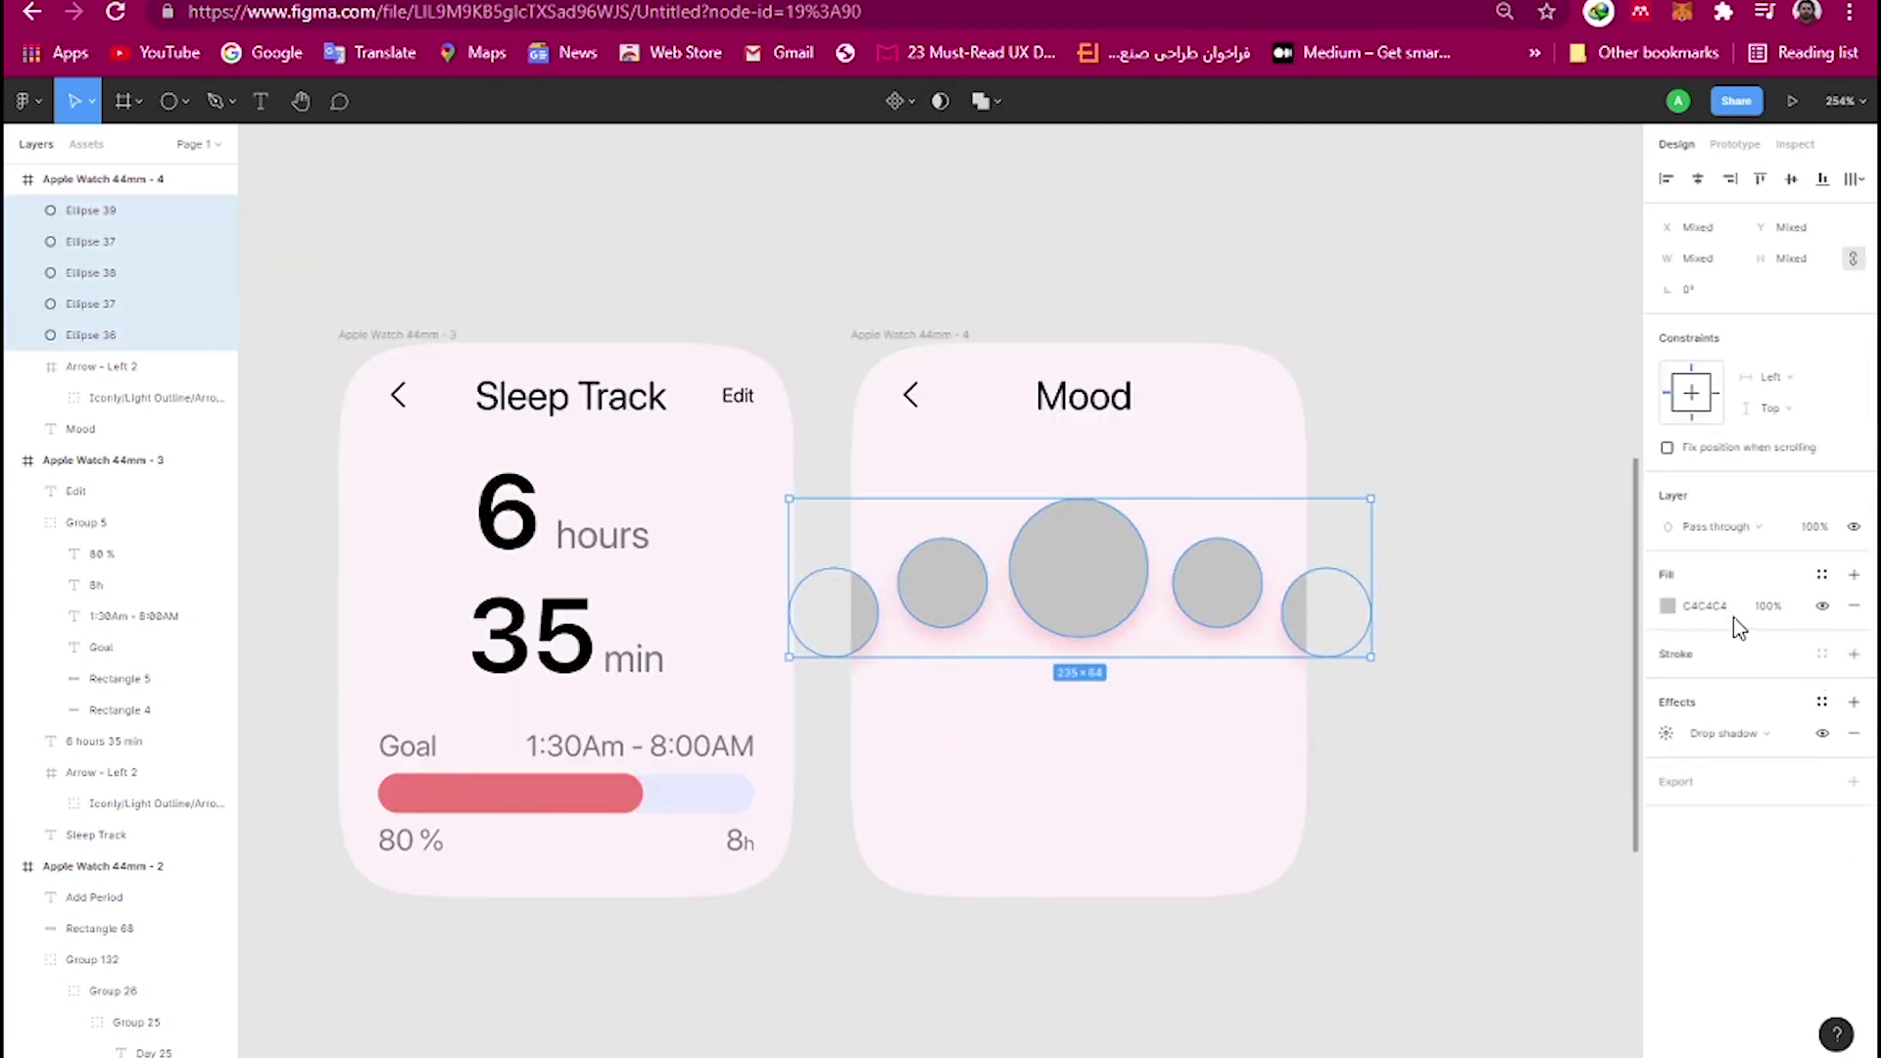
{"action": "left_click", "coordinate": [1666, 605]}
{"action": "left_click_drag", "start_coordinate": [1470, 636], "coordinate": [1293, 546]}
{"action": "left_click", "coordinate": [1574, 450]}
{"action": "left_click", "coordinate": [1077, 568]}
Lower the circles' shadow opacity to 10%.
{"action": "left_click", "coordinate": [960, 566], "text": "shift"}
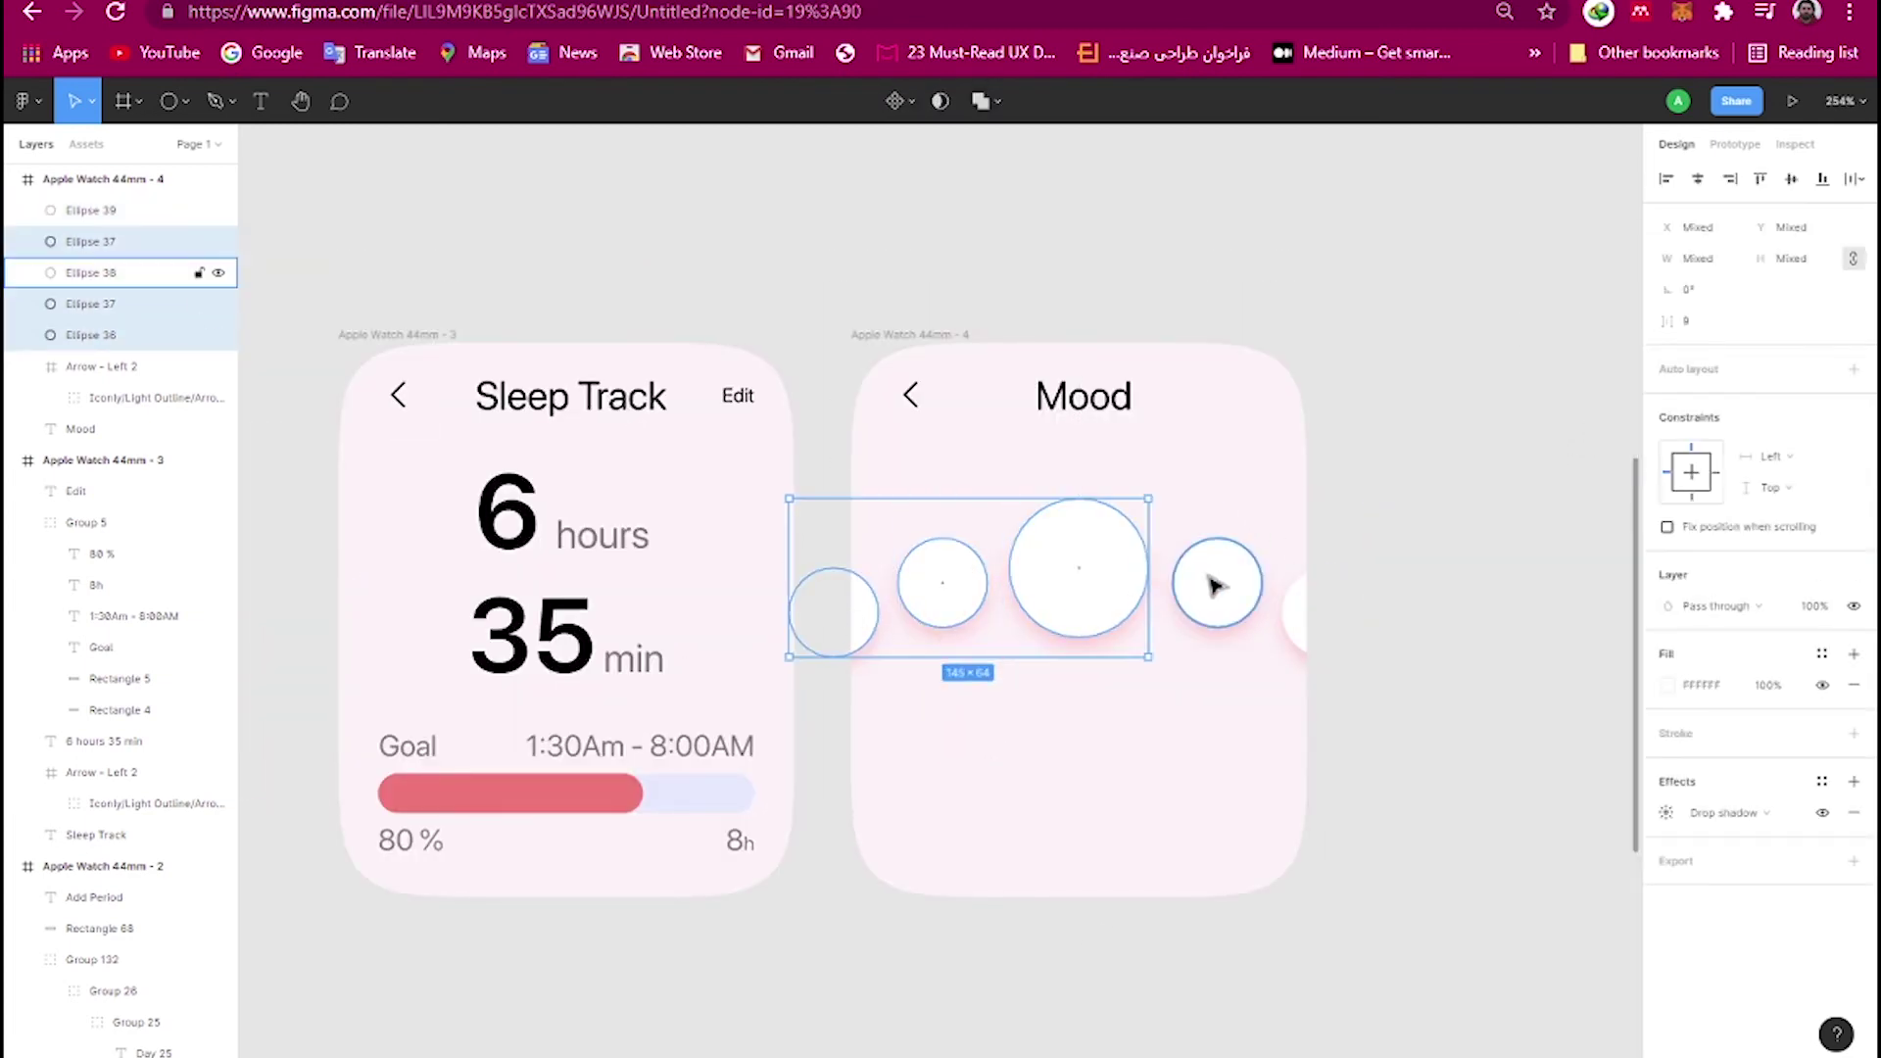
{"action": "left_click", "coordinate": [1215, 583], "text": "shift"}
{"action": "left_click", "coordinate": [1293, 612], "text": "shift"}
{"action": "left_click", "coordinate": [1666, 733]}
{"action": "left_click", "coordinate": [1433, 844]}
{"action": "left_click", "coordinate": [1260, 872]}
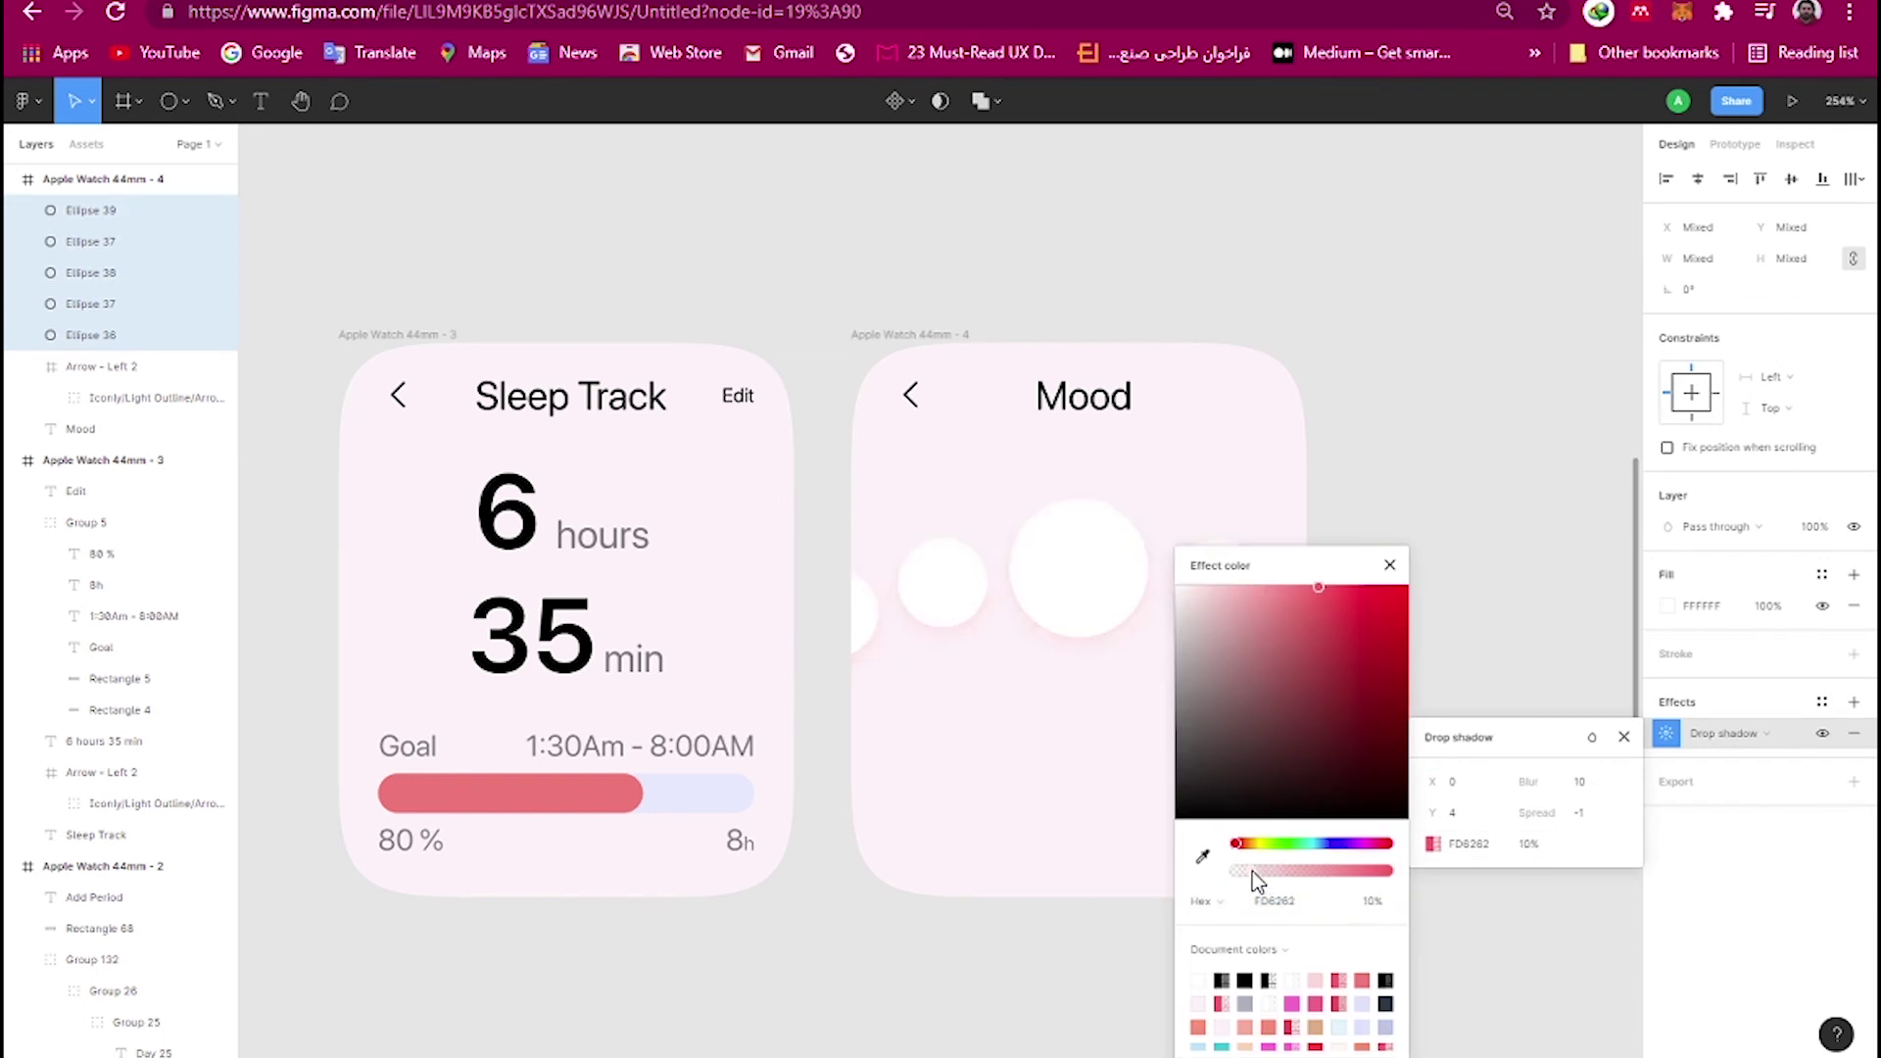
{"action": "left_click", "coordinate": [1440, 396]}
Place the pensive and frowning emojis on the first two Mood circles.
{"action": "scroll", "coordinate": [1041, 283], "scroll_direction": "down", "scroll_amount": 2}
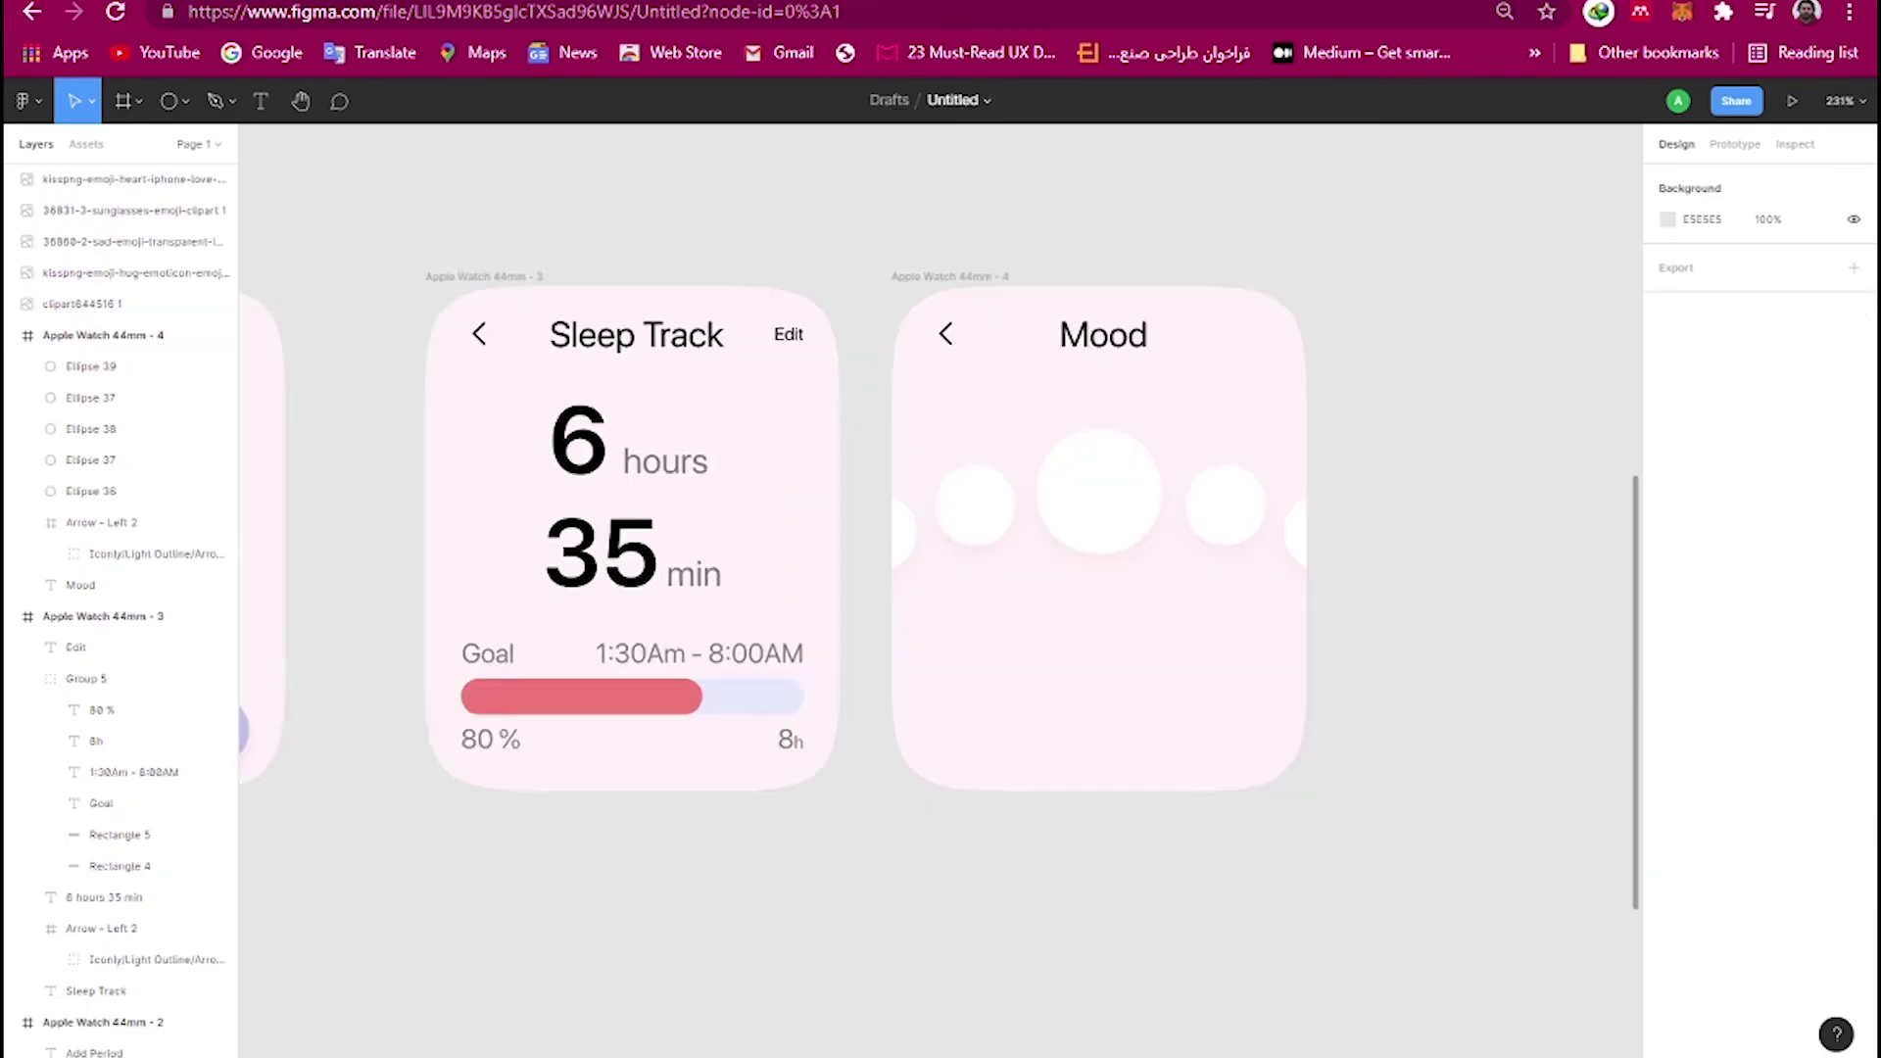
{"action": "scroll", "coordinate": [1423, 558], "scroll_direction": "down", "scroll_amount": 3}
{"action": "left_click_drag", "start_coordinate": [1339, 500], "coordinate": [608, 382]}
{"action": "scroll", "coordinate": [832, 452], "scroll_direction": "up", "scroll_amount": 10}
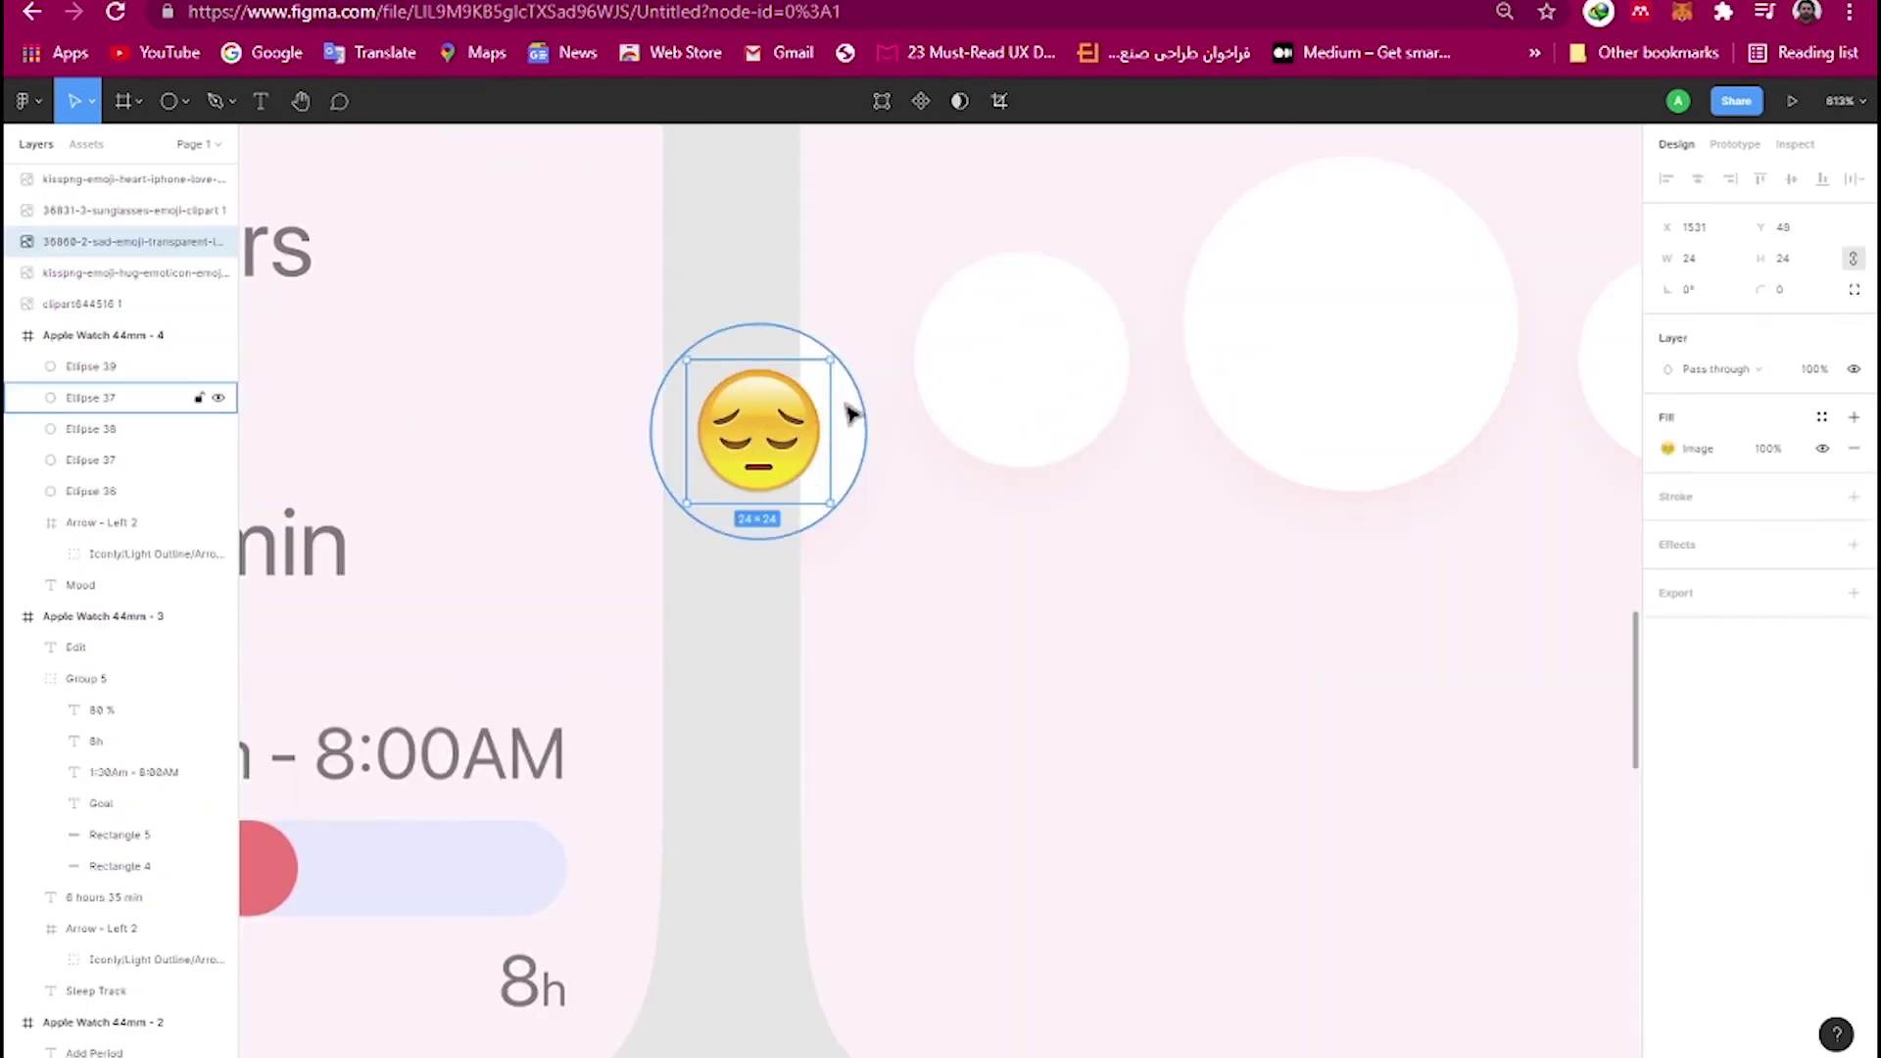
{"action": "left_click", "coordinate": [851, 407]}
{"action": "scroll", "coordinate": [843, 411], "scroll_direction": "down", "scroll_amount": 5}
{"action": "scroll", "coordinate": [1302, 524], "scroll_direction": "down", "scroll_amount": 3}
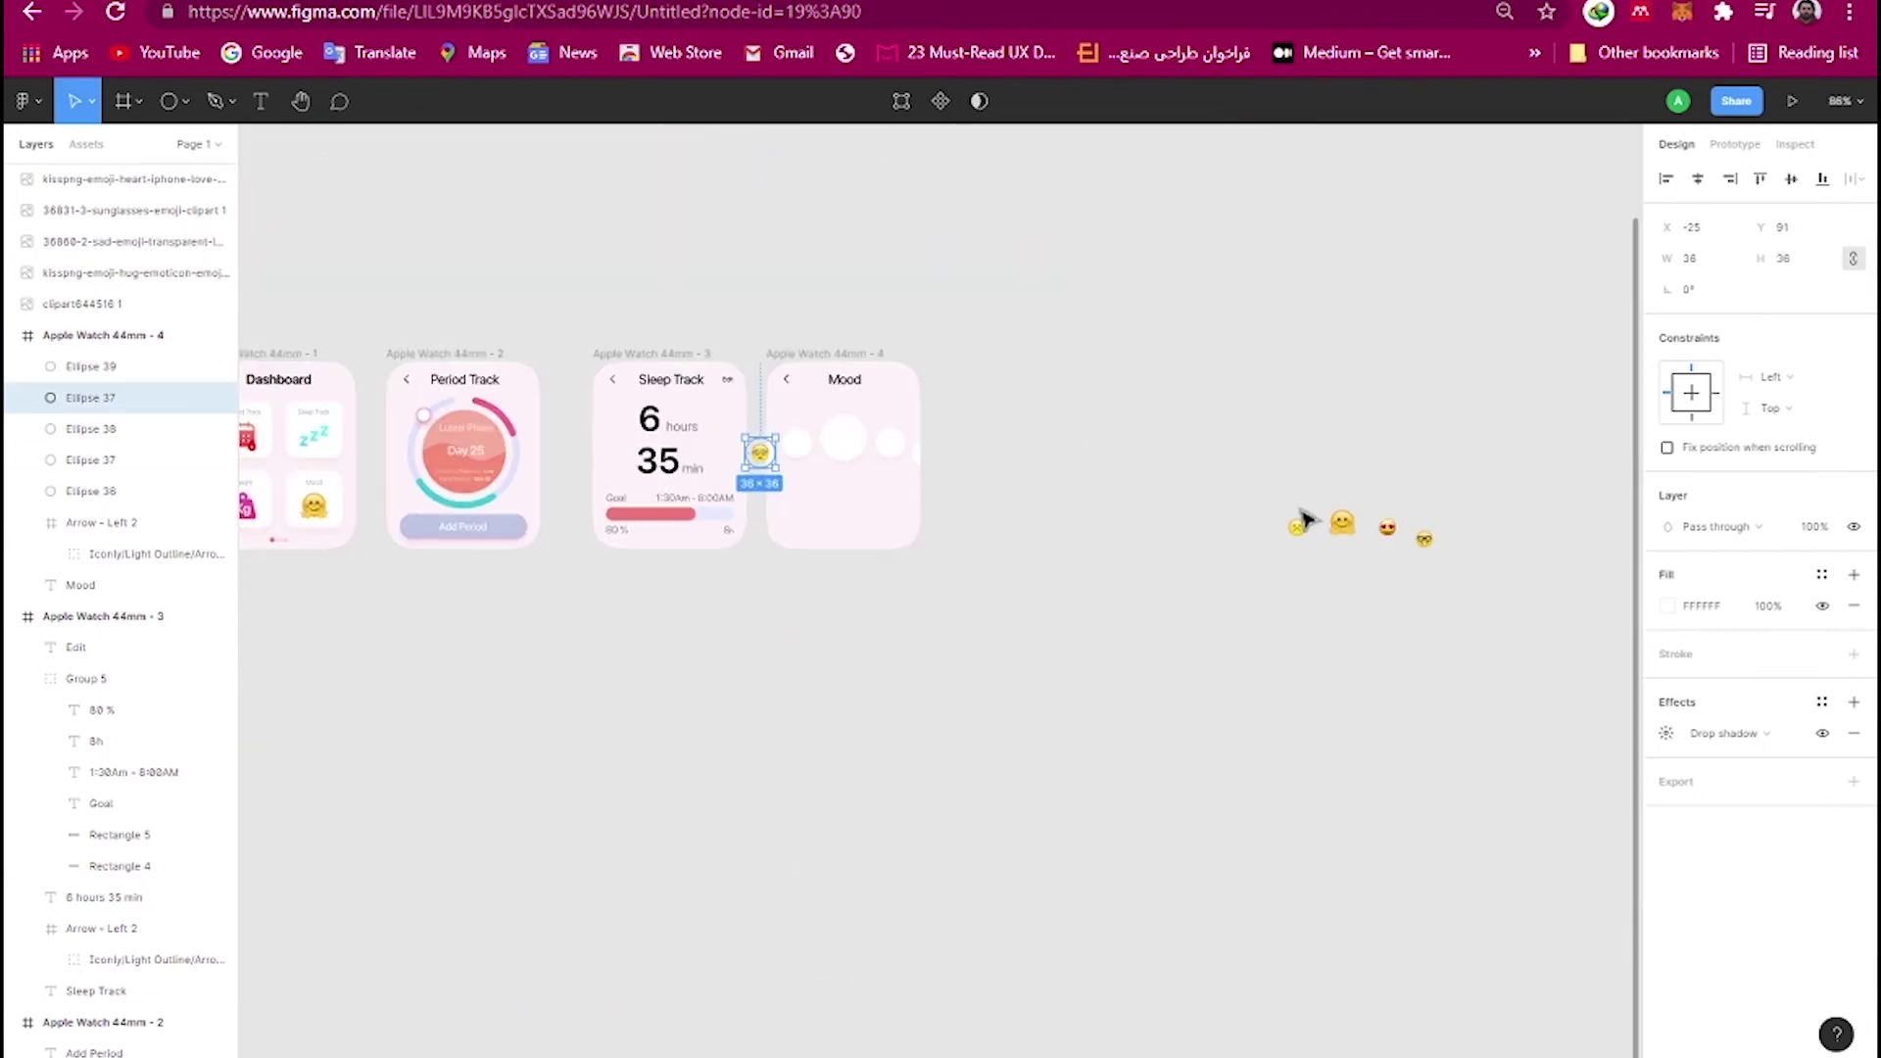
{"action": "mouse_move", "coordinate": [1303, 529]}
{"action": "left_mouse_down"}
{"action": "mouse_move", "coordinate": [840, 478]}
{"action": "mouse_move", "coordinate": [725, 355]}
{"action": "left_mouse_up"}
{"action": "scroll", "coordinate": [839, 478], "scroll_direction": "up", "scroll_amount": 5}
Set the hugging emoji on the big middle circle and a 20×20 heart-eyes emoji on the fourth.
{"action": "scroll", "coordinate": [725, 354], "scroll_direction": "down", "scroll_amount": 3}
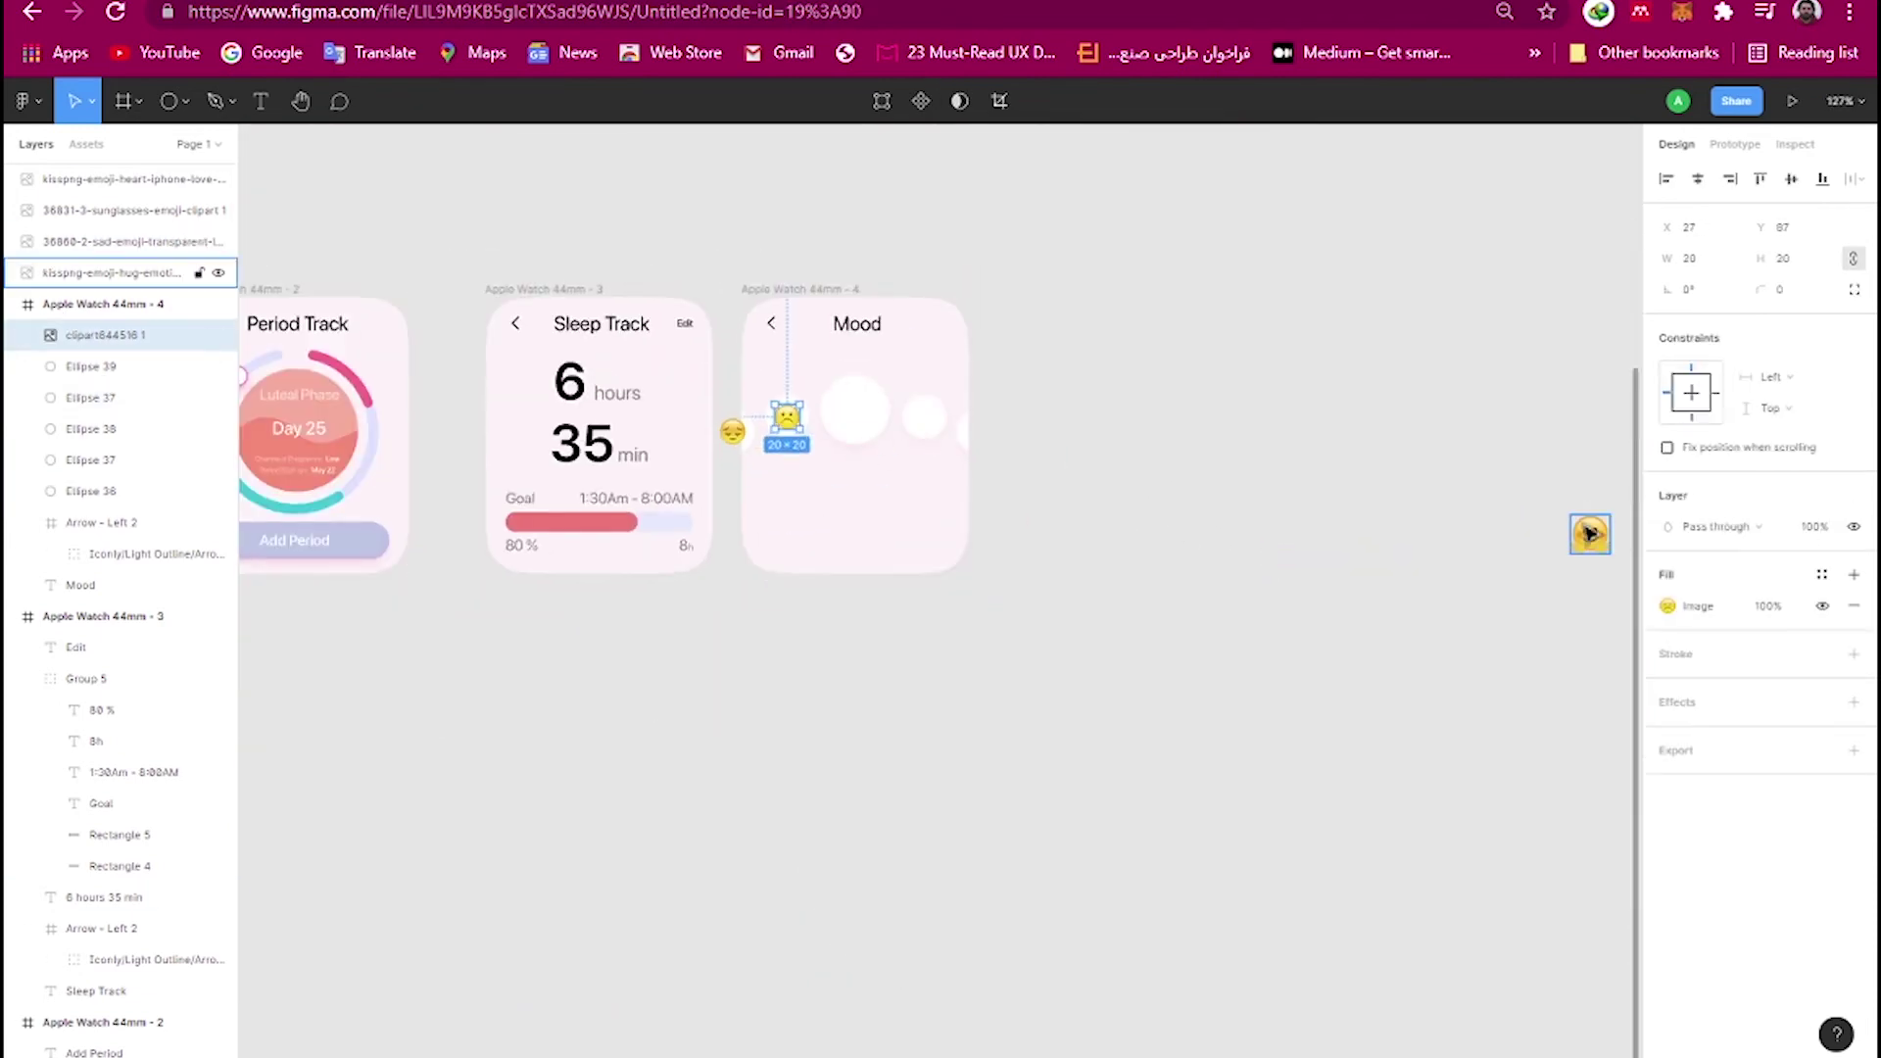
{"action": "left_click_drag", "start_coordinate": [1587, 534], "coordinate": [839, 407]}
{"action": "scroll", "coordinate": [881, 431], "scroll_direction": "up", "scroll_amount": 5}
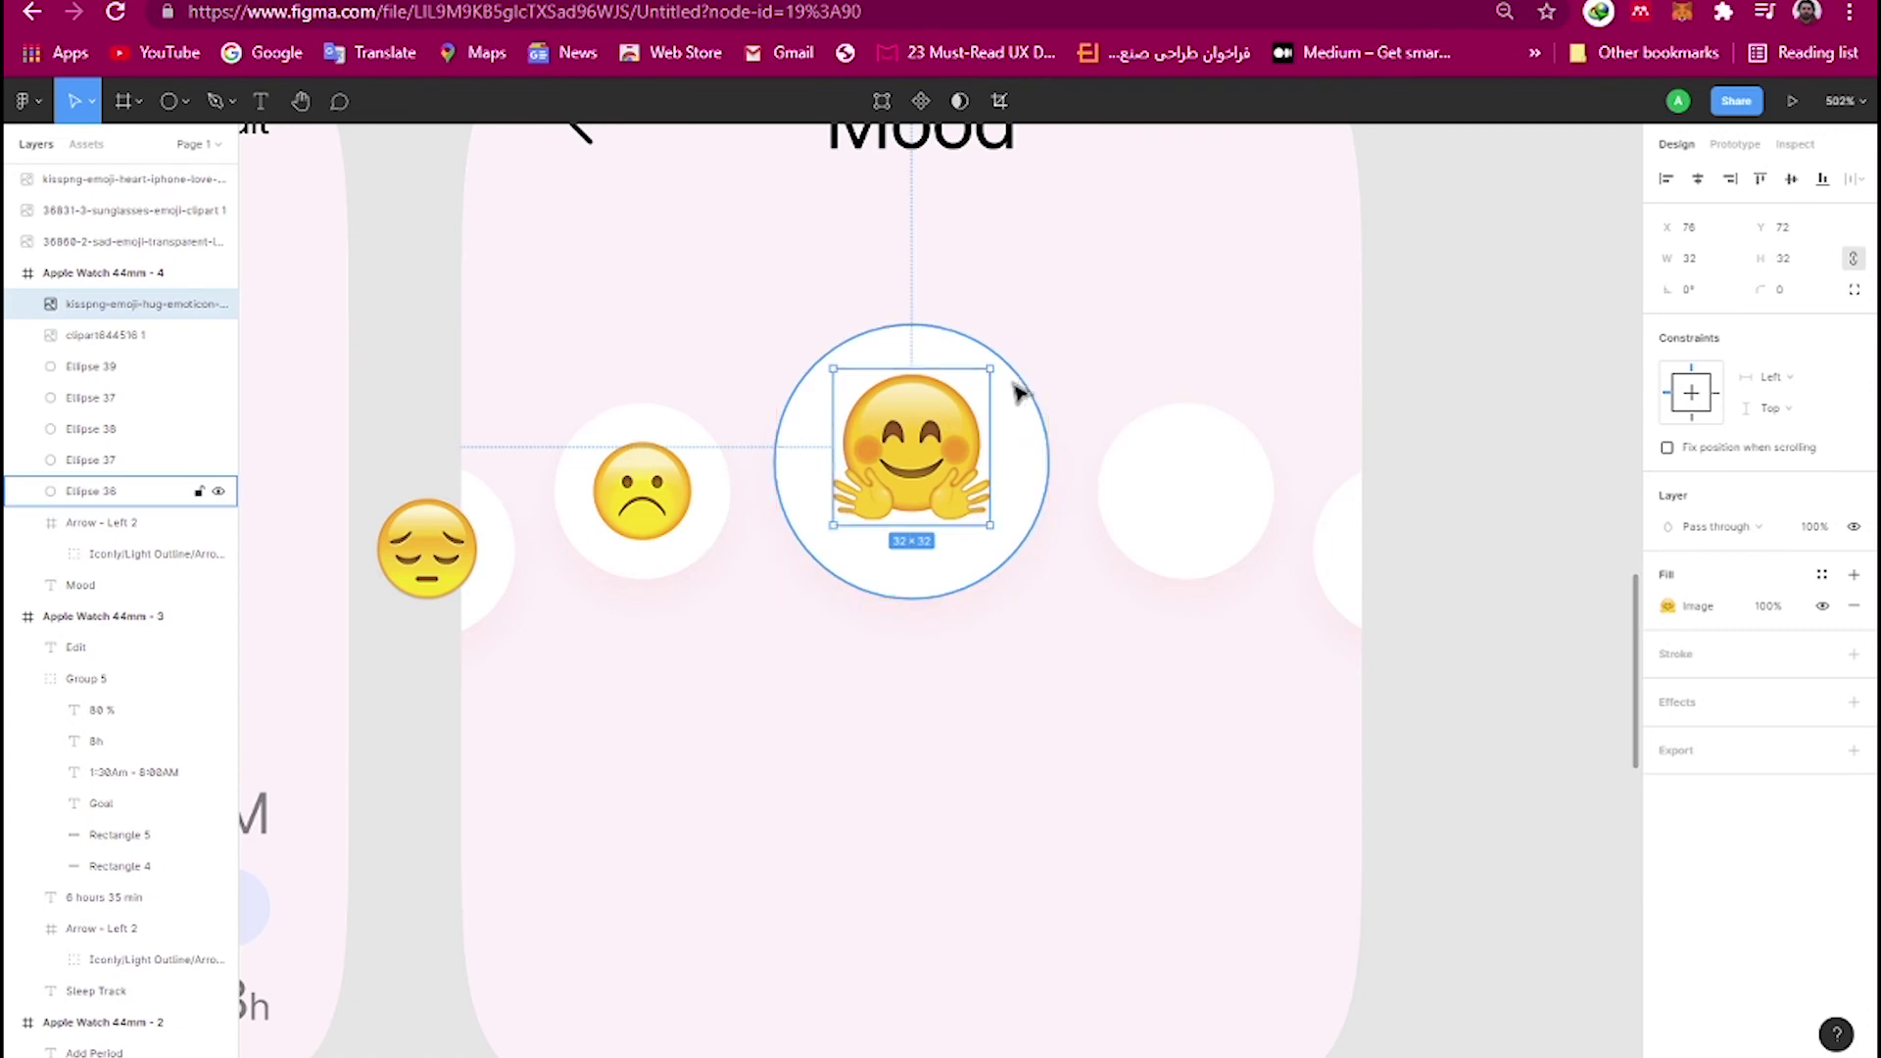
{"action": "key", "text": "Down"}
{"action": "key", "text": "Down"}
{"action": "key", "text": "Down"}
{"action": "scroll", "coordinate": [1016, 390], "scroll_direction": "down", "scroll_amount": 5}
{"action": "left_click_drag", "start_coordinate": [1451, 510], "coordinate": [714, 383]}
{"action": "scroll", "coordinate": [650, 449], "scroll_direction": "up", "scroll_amount": 5}
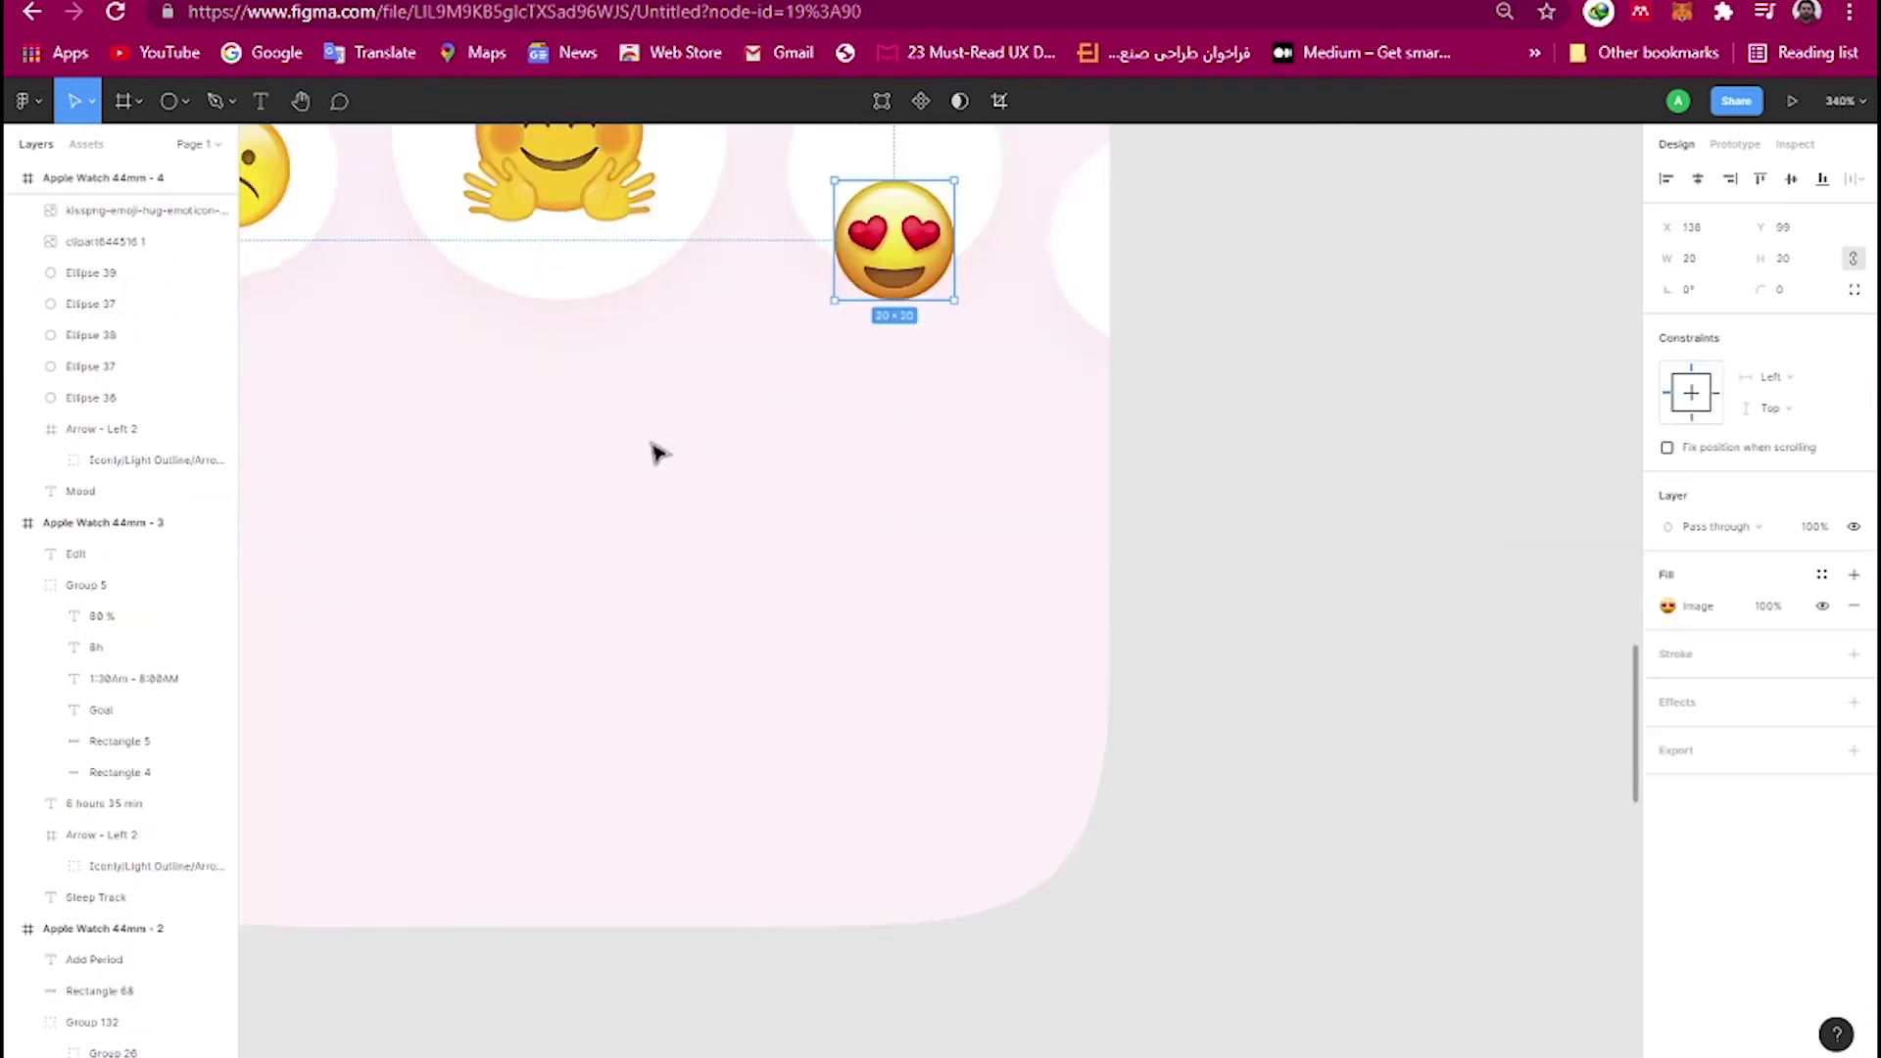
{"action": "left_click_drag", "start_coordinate": [1057, 390], "coordinate": [1019, 431]}
{"action": "key", "text": "shift+0"}
Place the nerd emoji on the rightmost circle and nudge it into position.
{"action": "left_click_drag", "start_coordinate": [1559, 541], "coordinate": [920, 423]}
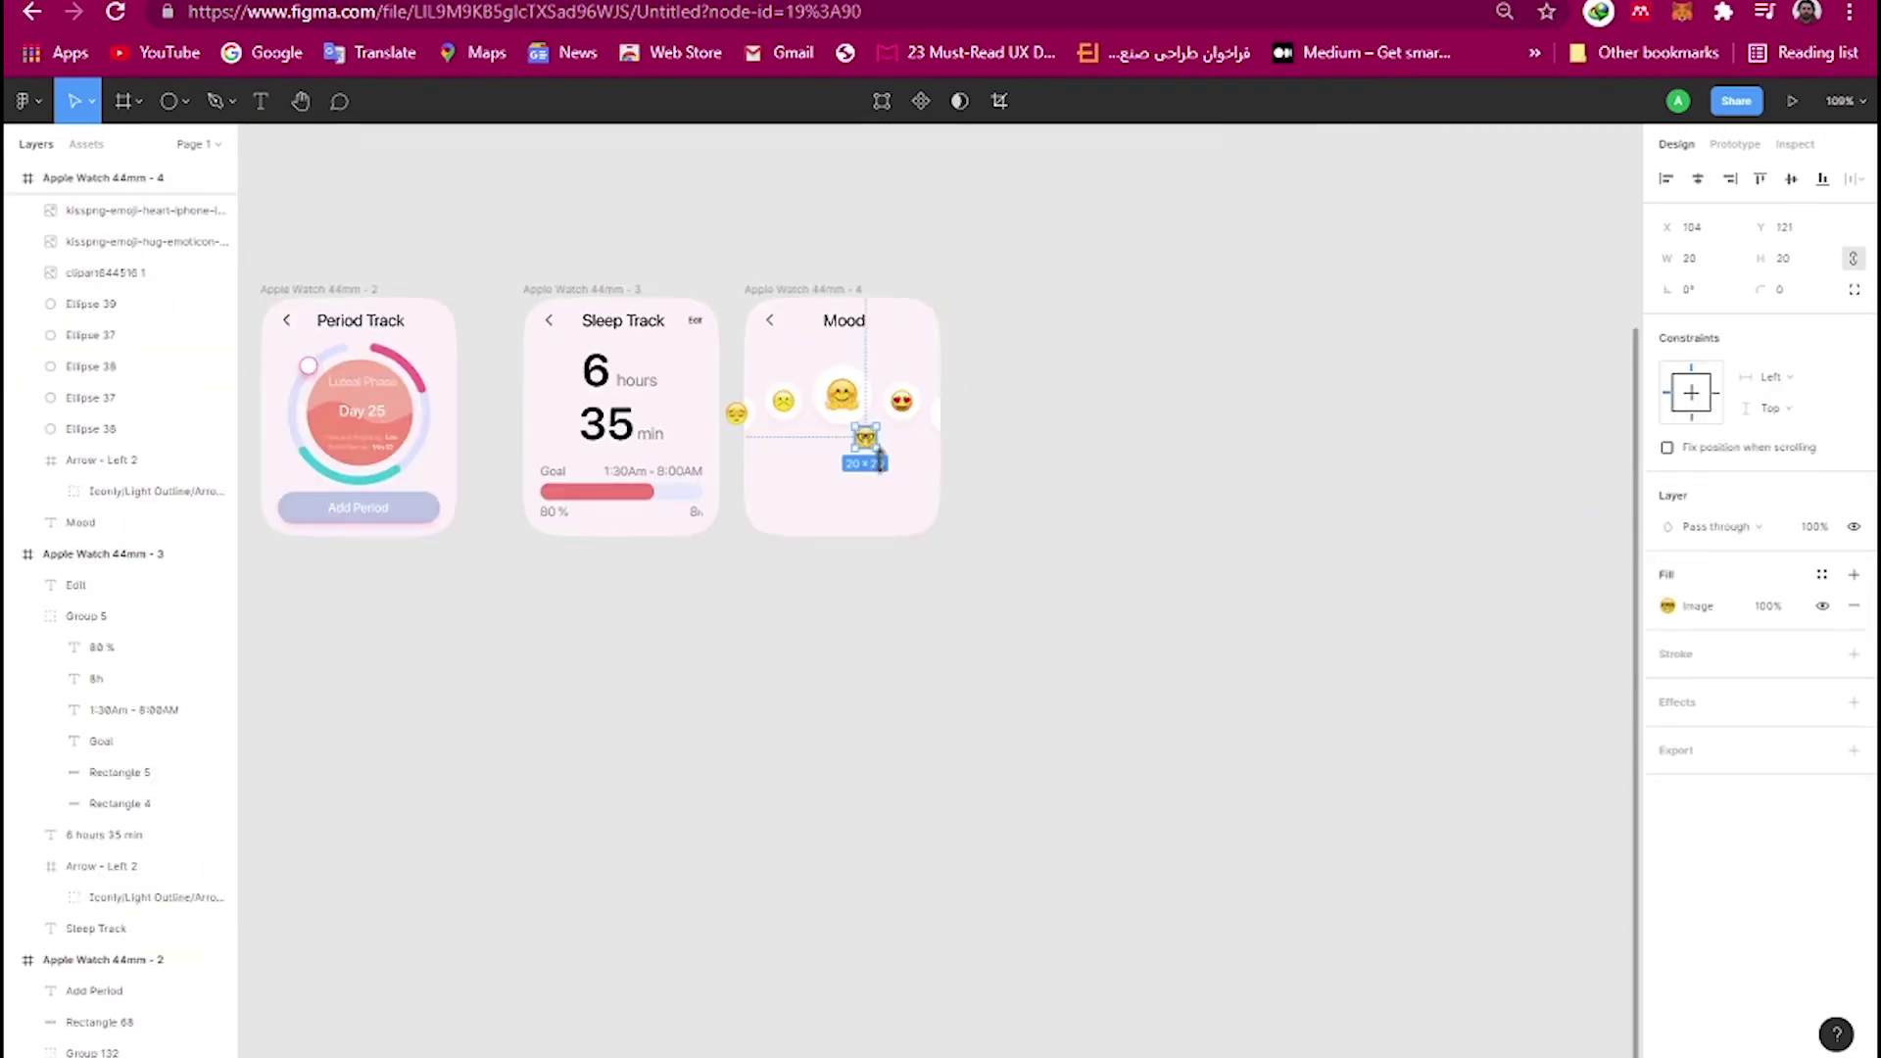
{"action": "scroll", "coordinate": [921, 424], "scroll_direction": "up", "scroll_amount": 5}
{"action": "scroll", "coordinate": [1066, 298], "scroll_direction": "down", "scroll_amount": 5}
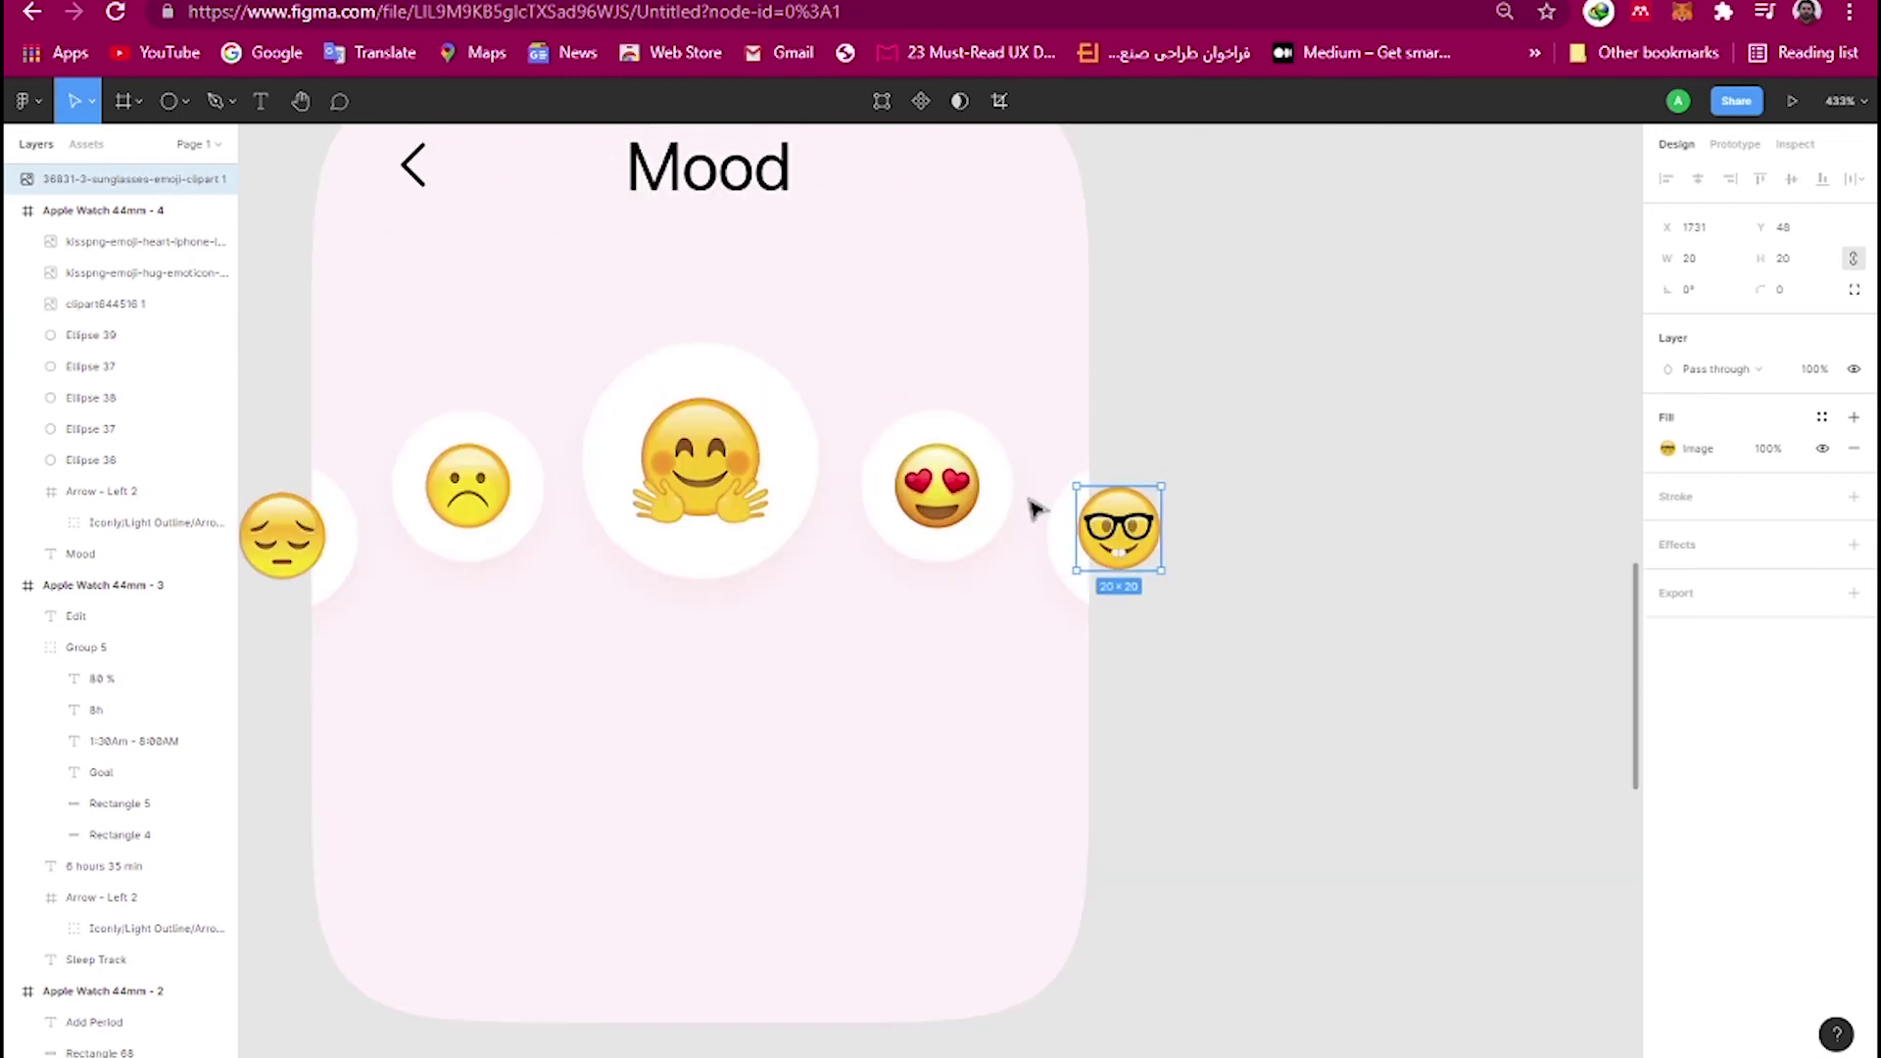
{"action": "scroll", "coordinate": [1028, 509], "scroll_direction": "up", "scroll_amount": 8}
{"action": "key", "text": "Right"}
{"action": "key", "text": "Down"}
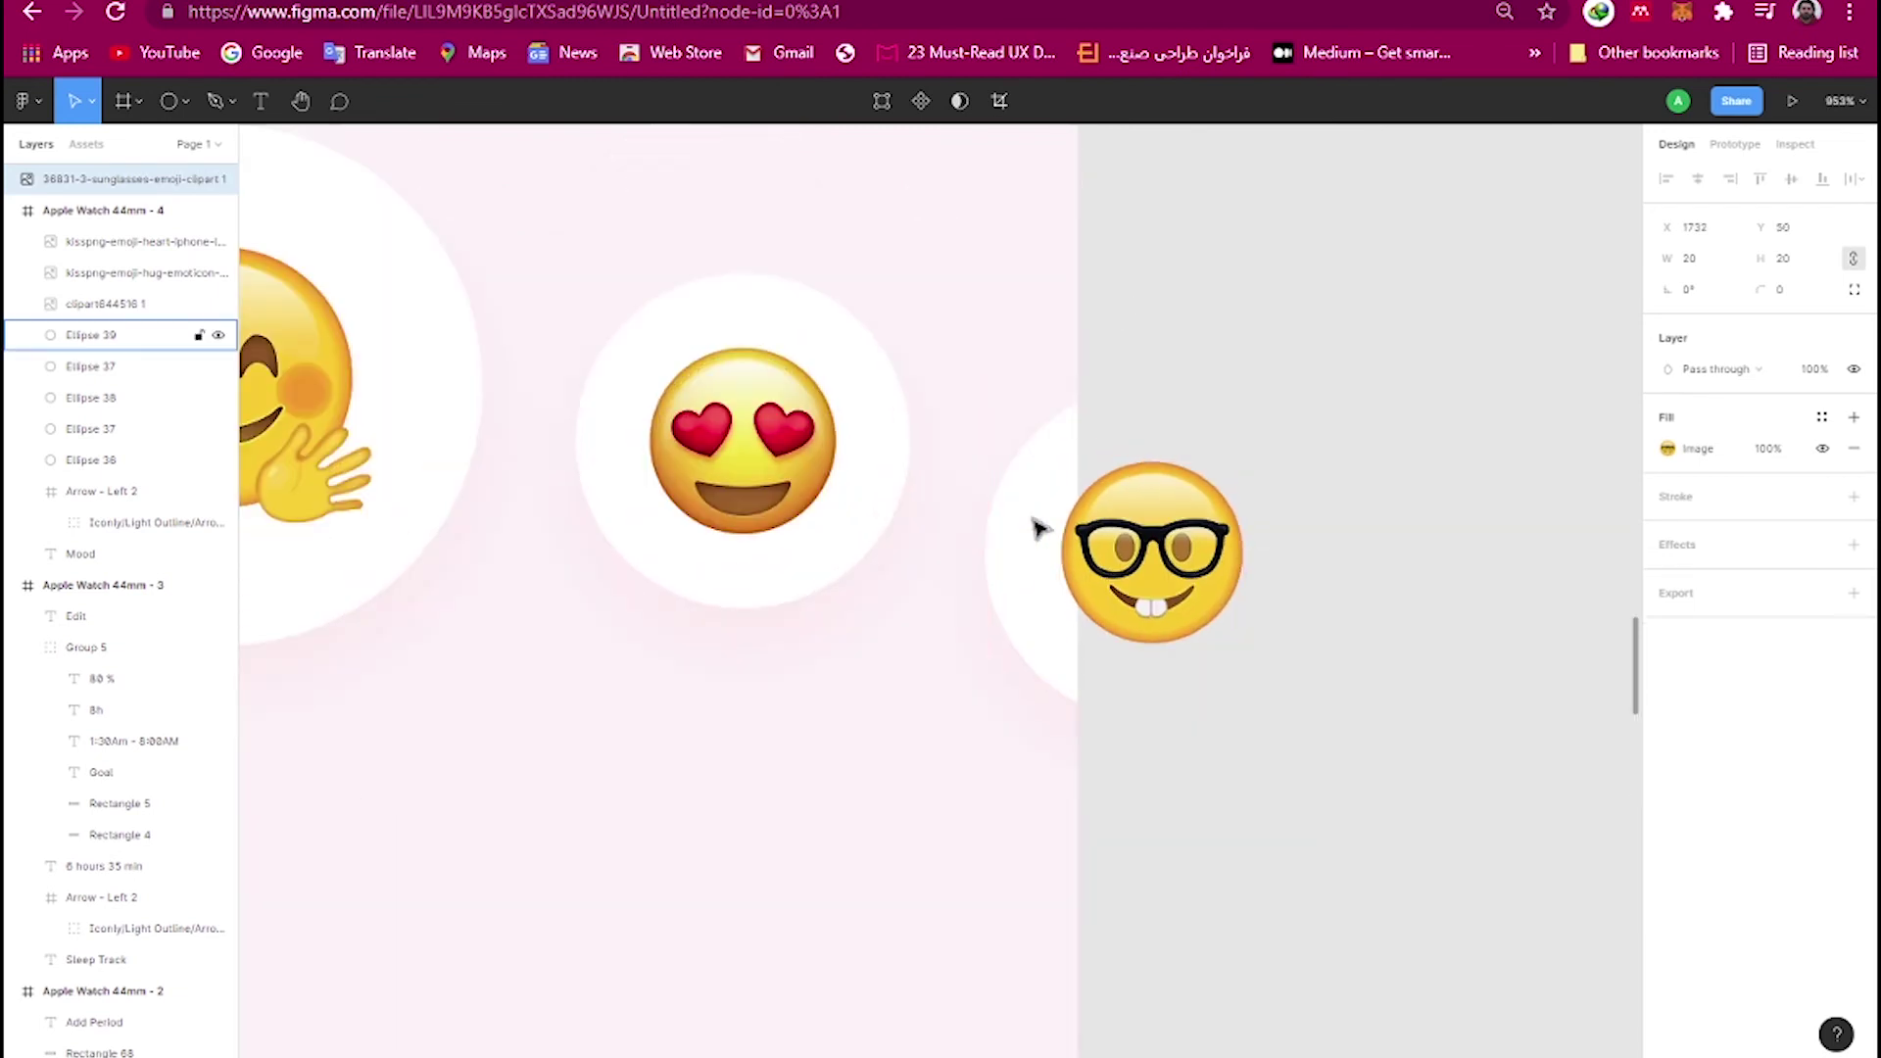
{"action": "scroll", "coordinate": [1034, 525], "scroll_direction": "down", "scroll_amount": 4}
Group each of the five emojis with its circle.
{"action": "left_click", "coordinate": [652, 567]}
{"action": "left_click", "coordinate": [767, 446]}
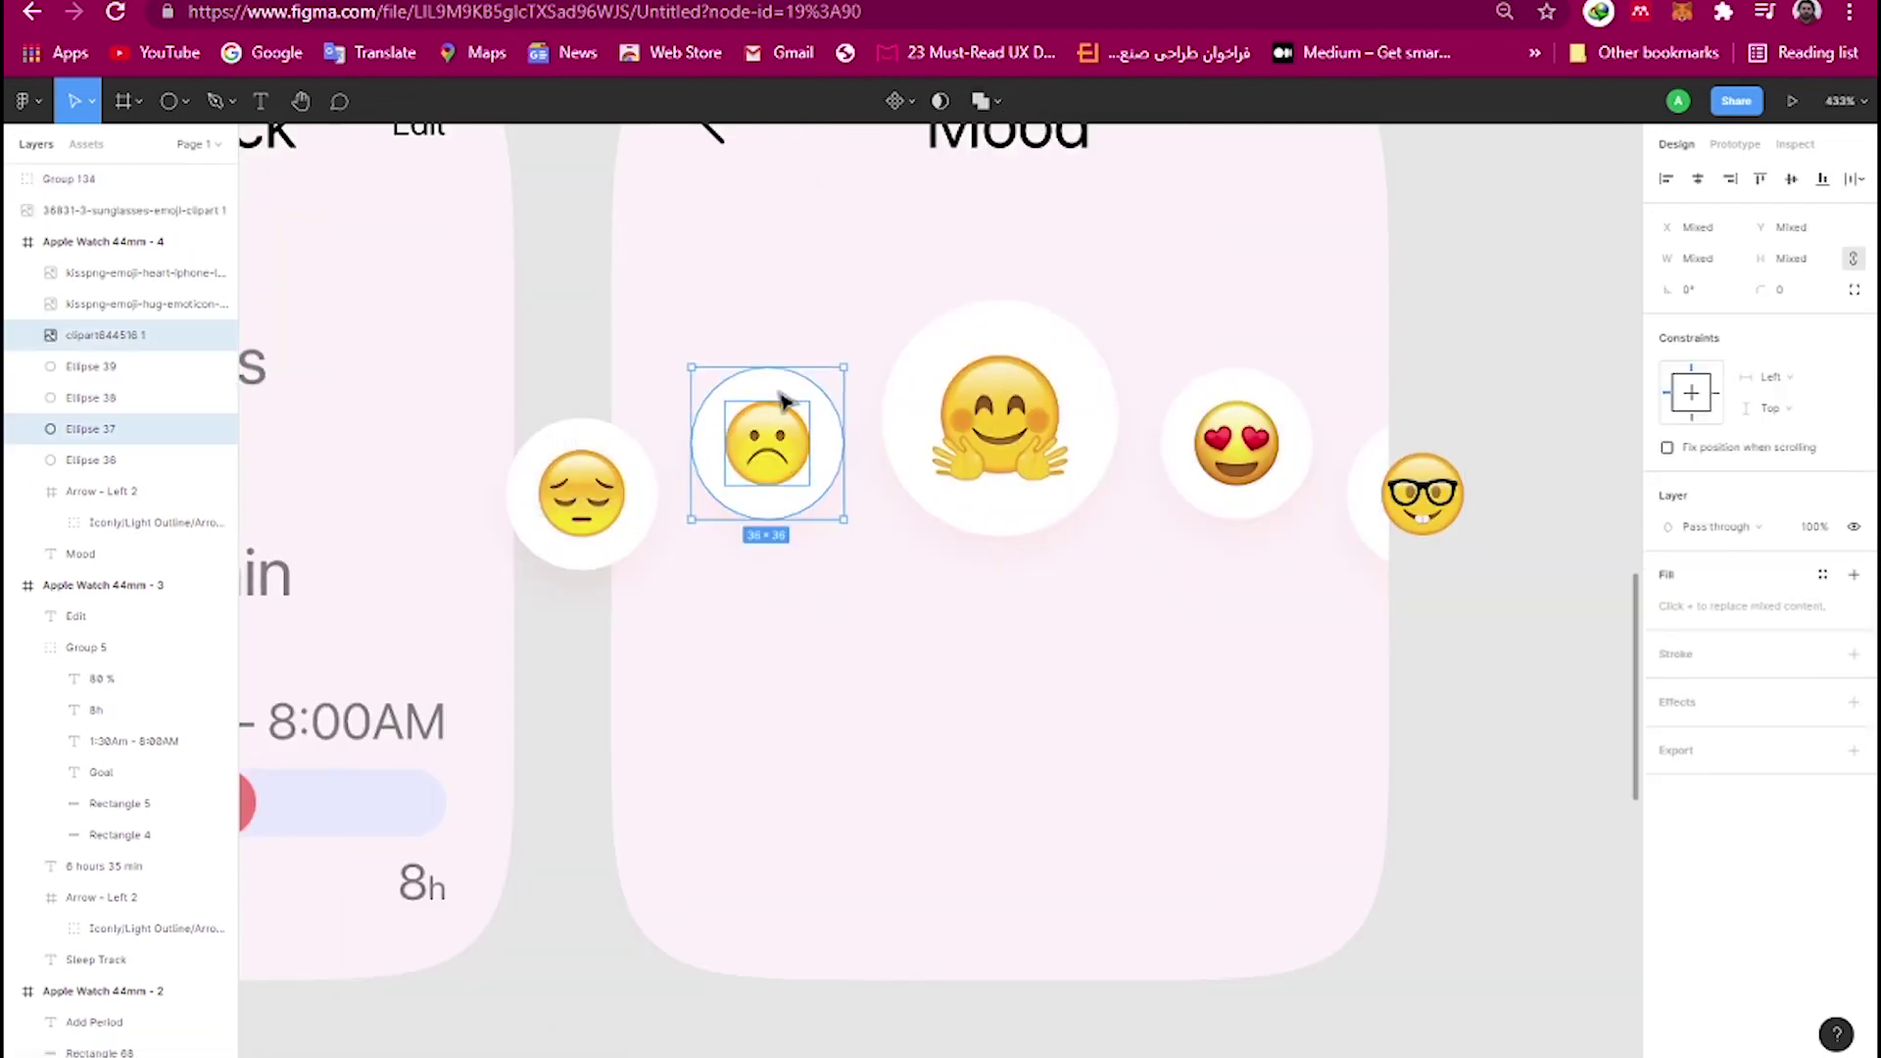
{"action": "left_click", "coordinate": [1006, 328]}
{"action": "left_click", "coordinate": [1236, 443]}
{"action": "left_click", "coordinate": [1465, 495]}
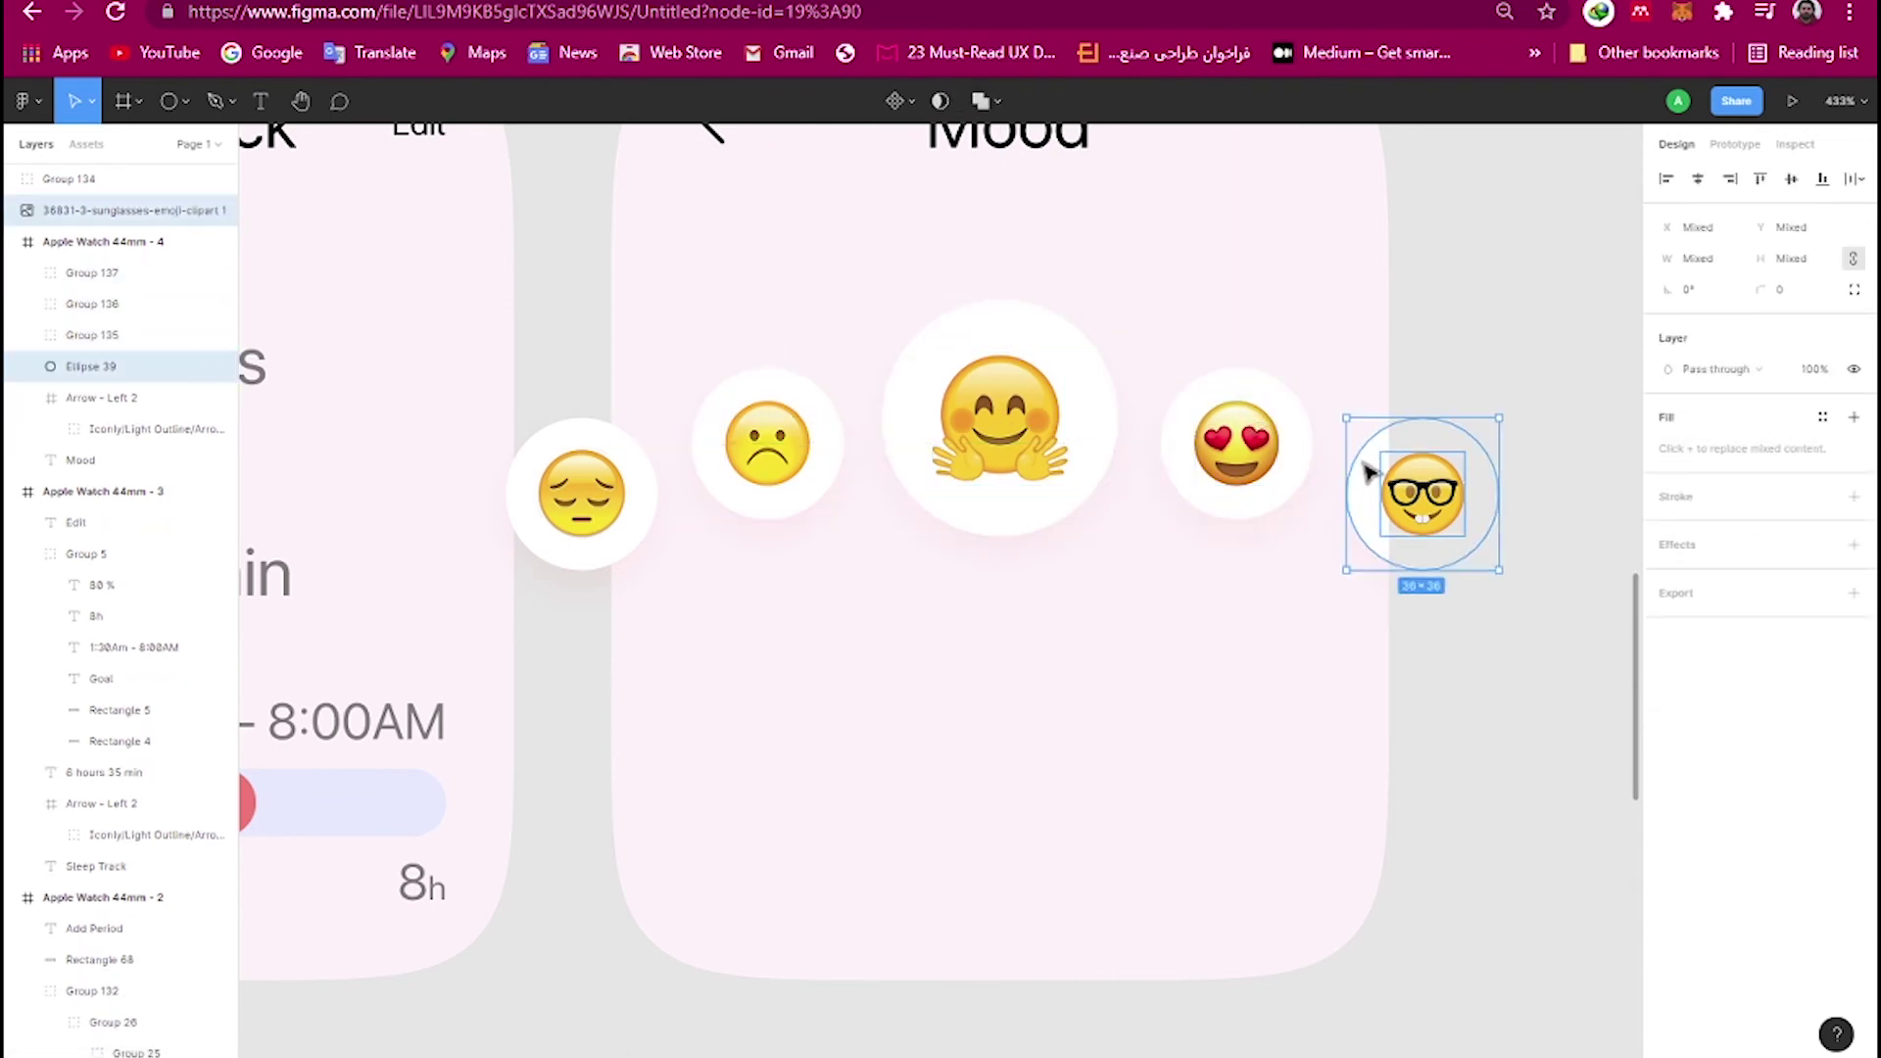
Move the five emoji groups into the Mood watch frame.
{"action": "left_click", "coordinate": [59, 184], "text": "shift"}
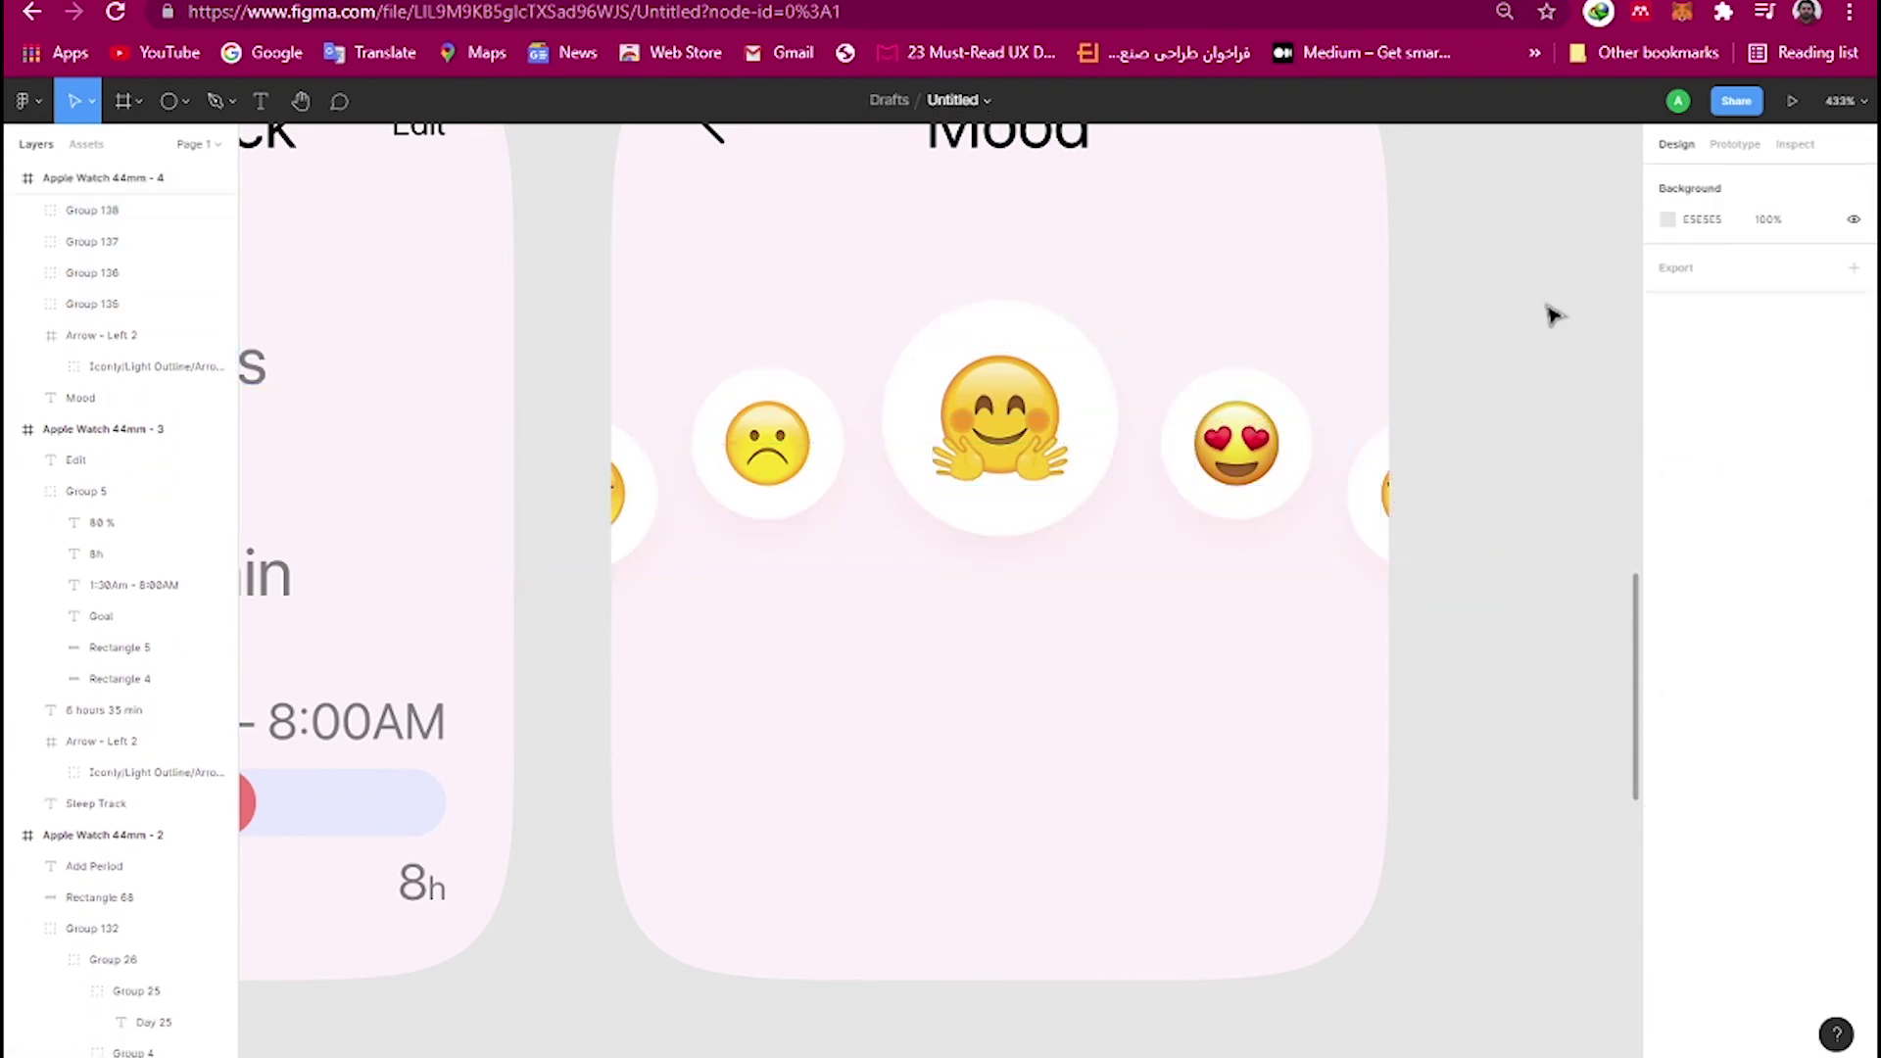
{"action": "left_click", "coordinate": [1815, 559]}
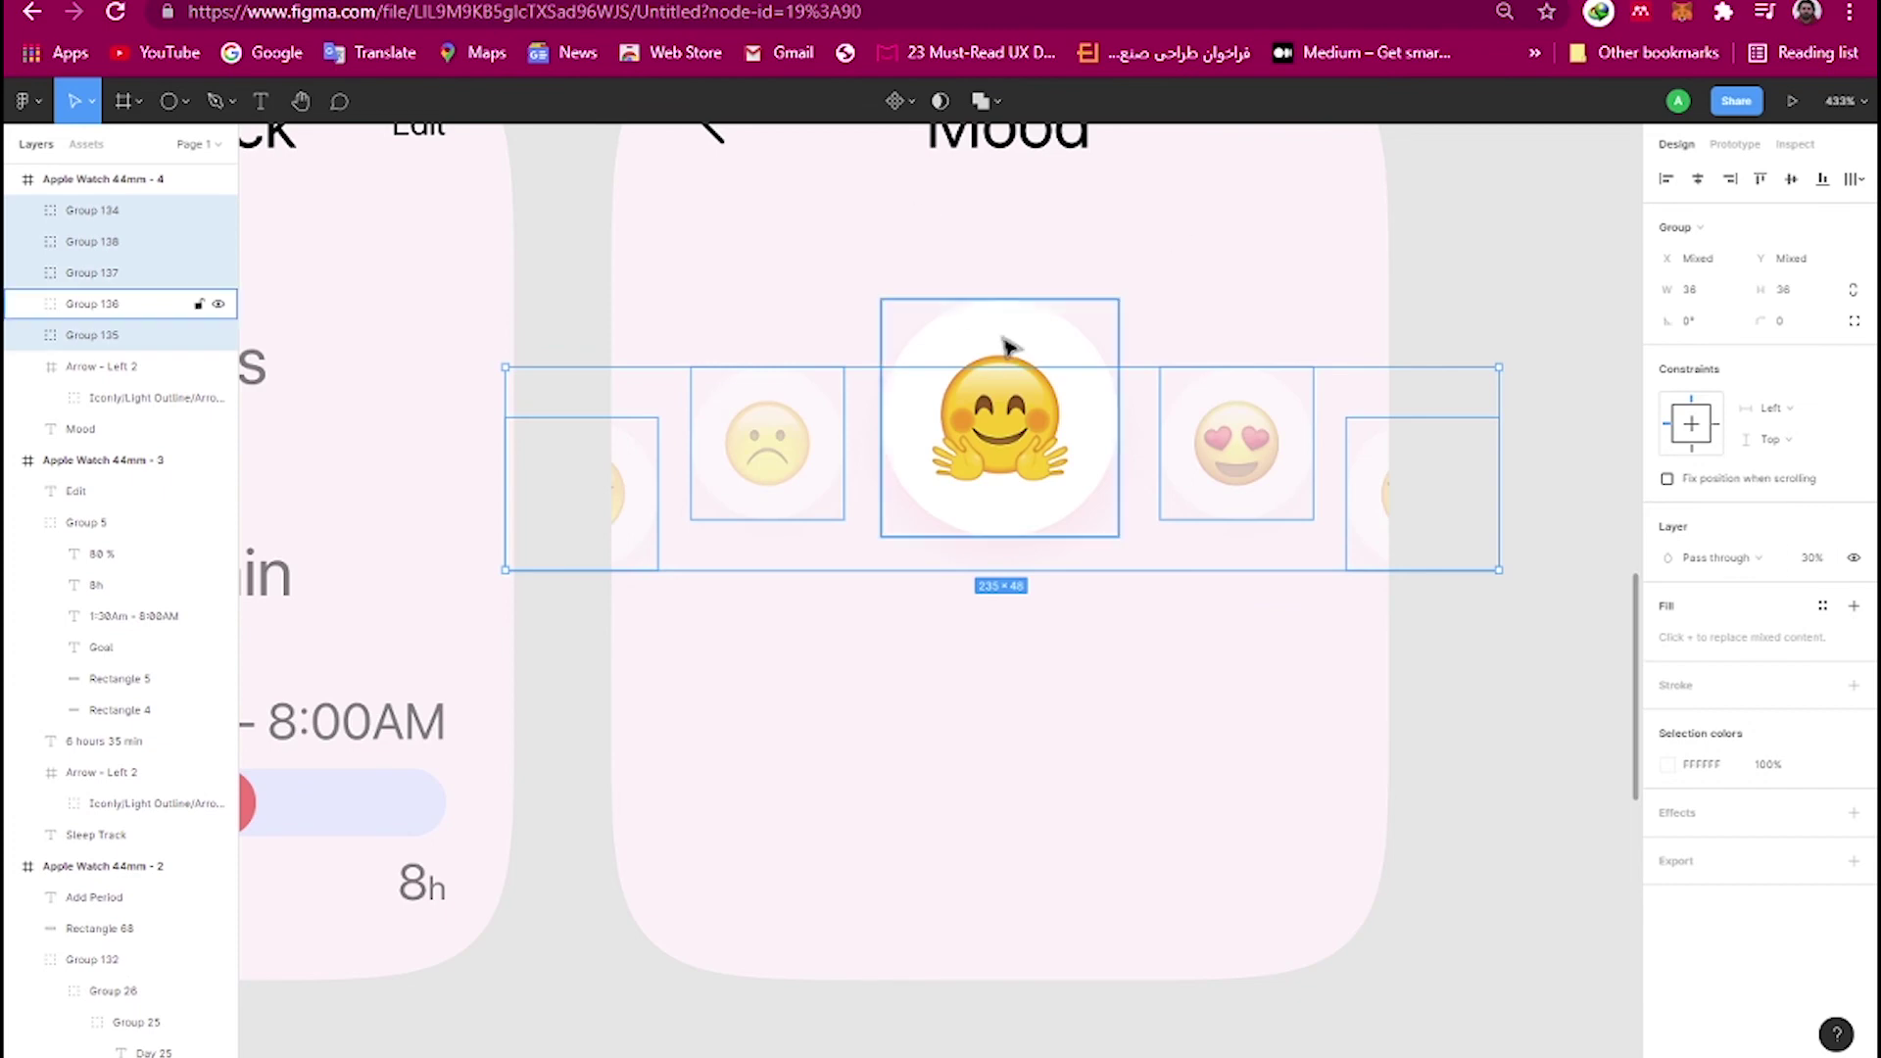
{"action": "key", "text": "Escape"}
{"action": "scroll", "coordinate": [1206, 420], "scroll_direction": "down", "scroll_amount": 5}
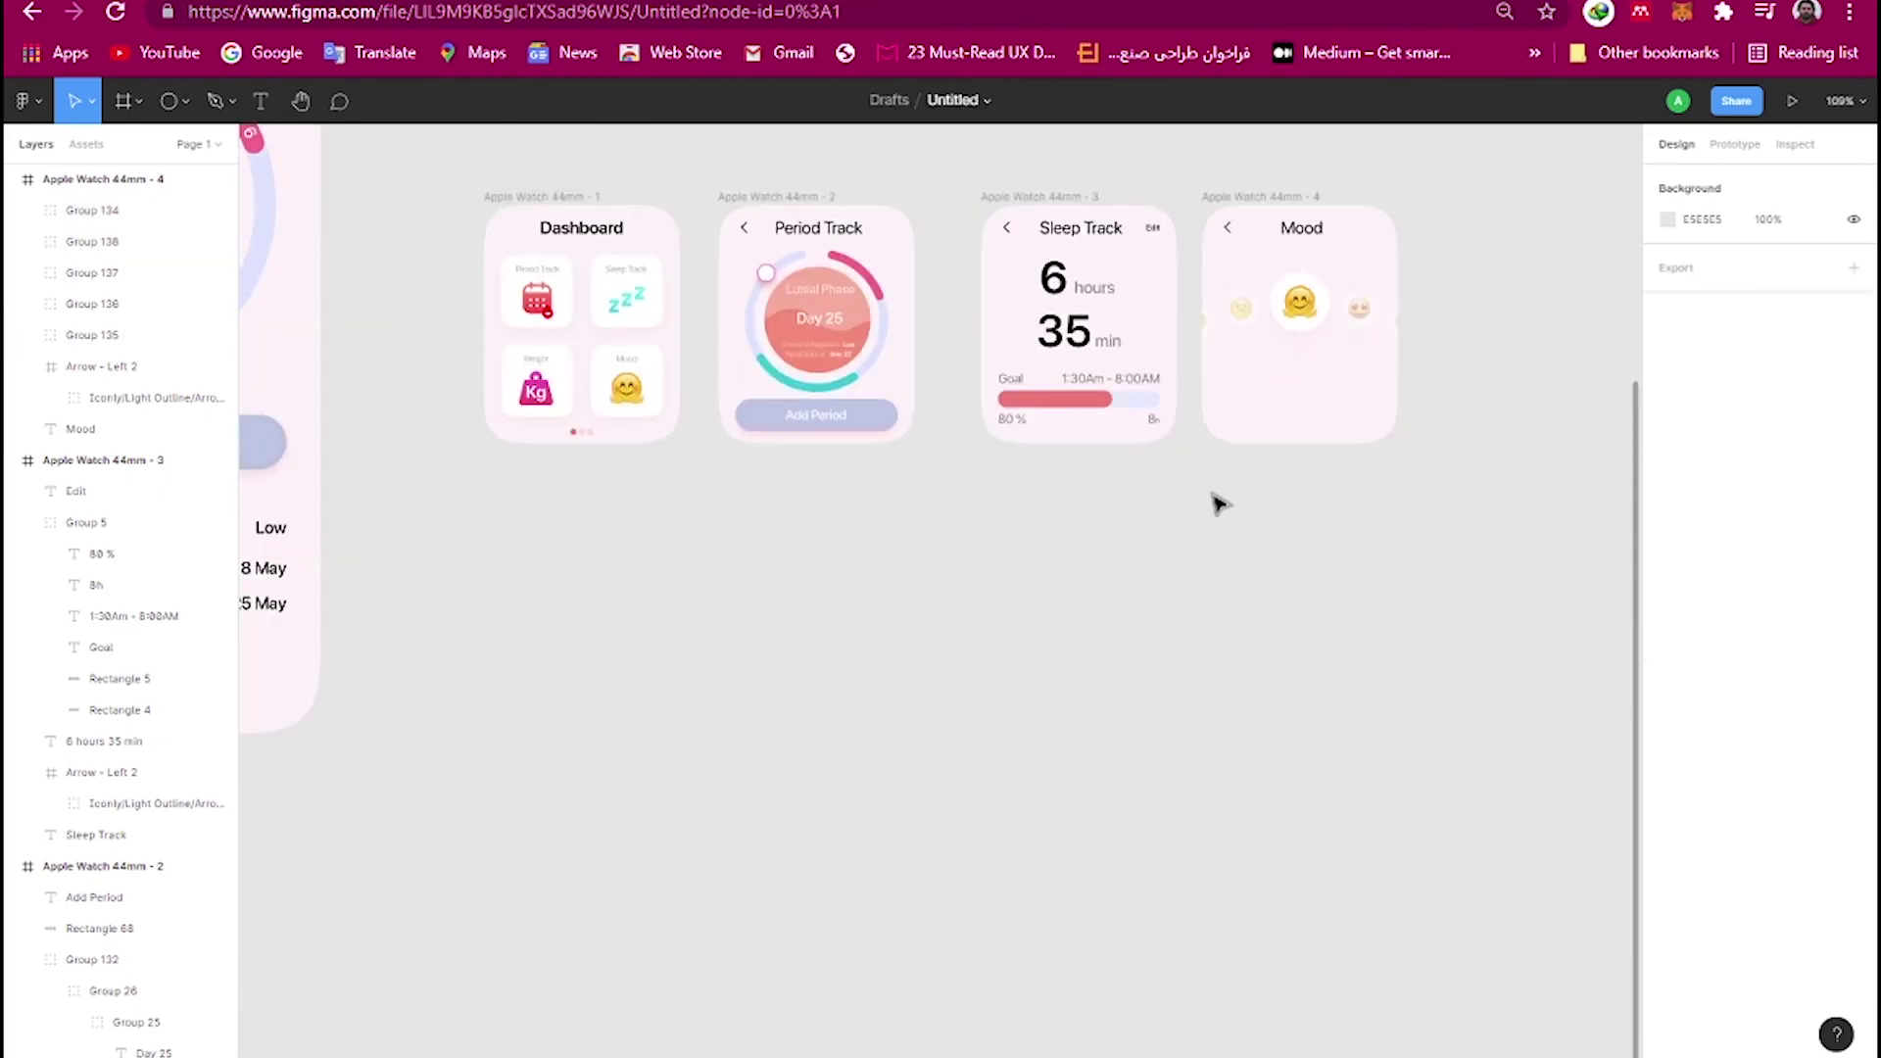
Copy the Happy label from the phone design and set its font size to 24.
{"action": "scroll", "coordinate": [1218, 504], "scroll_direction": "down", "scroll_amount": 5}
{"action": "scroll", "coordinate": [461, 436], "scroll_direction": "down", "scroll_amount": 3}
{"action": "left_click_drag", "start_coordinate": [509, 455], "coordinate": [1504, 470]}
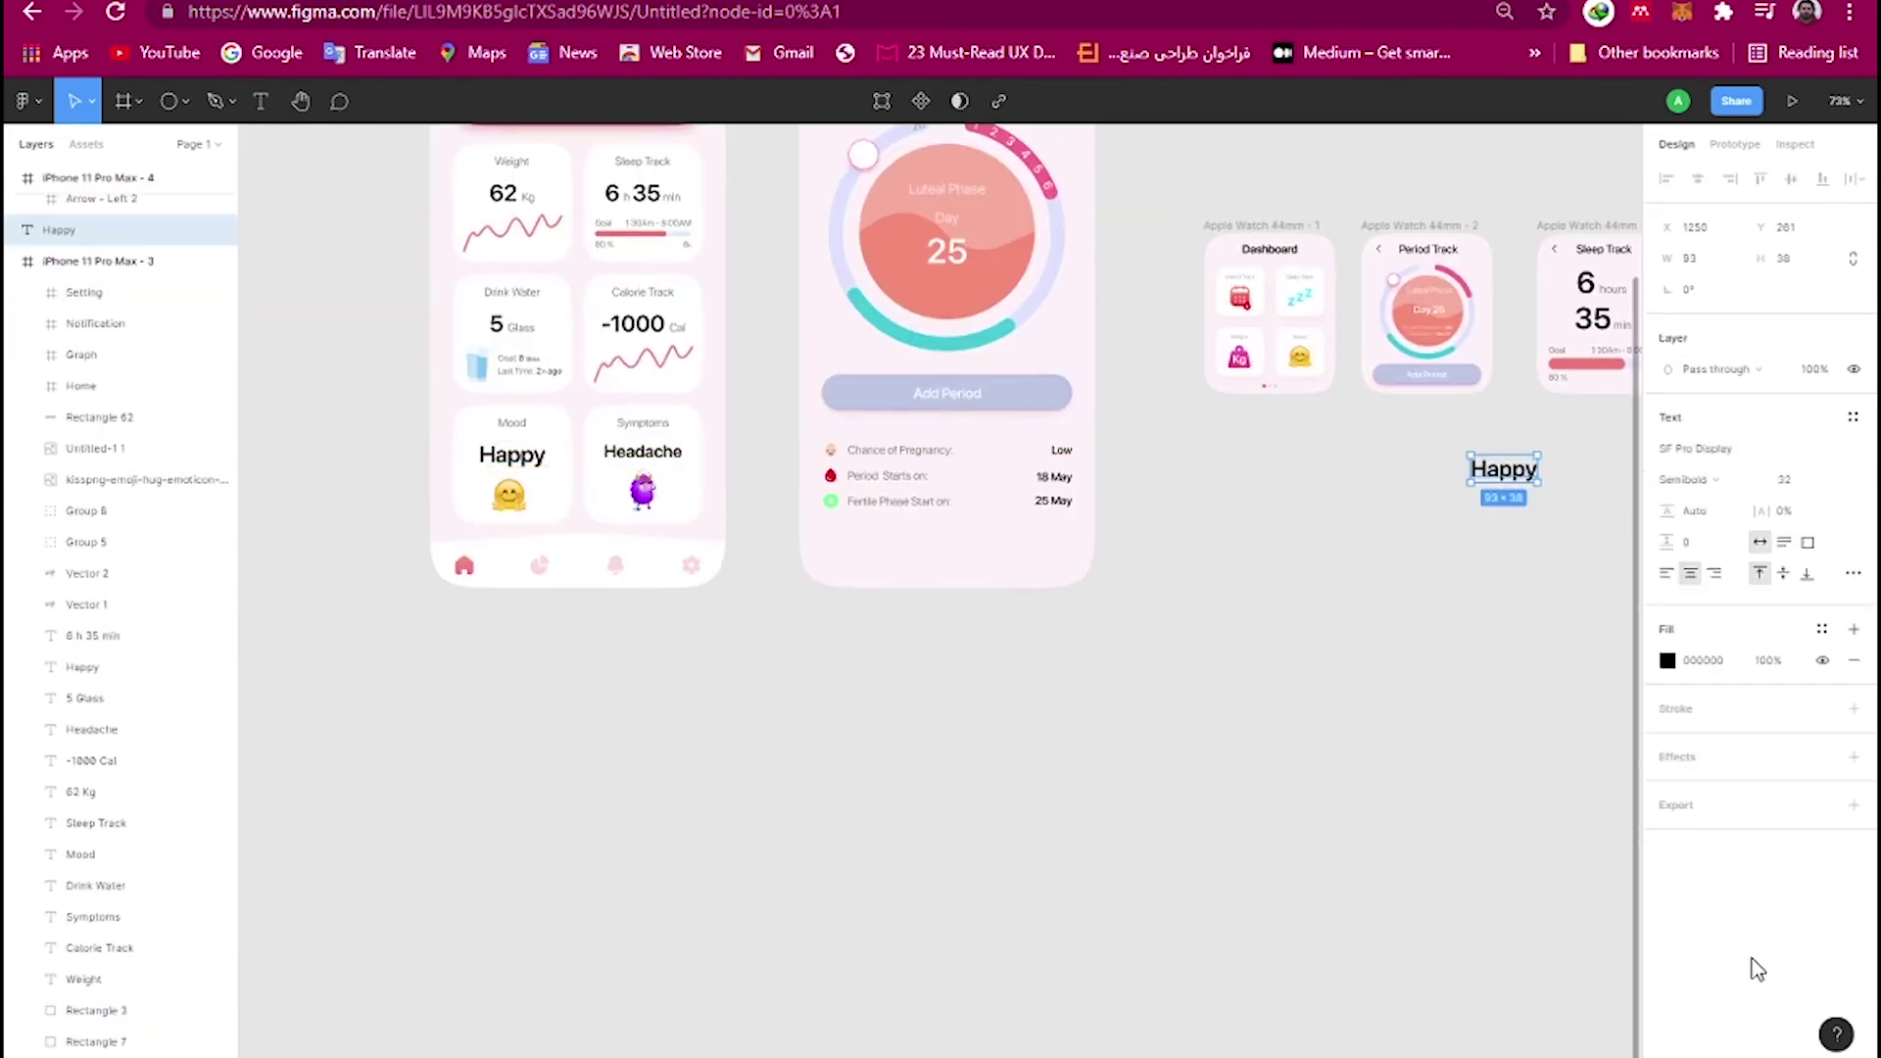
{"action": "scroll", "coordinate": [1645, 632], "scroll_direction": "up", "scroll_amount": 3}
{"action": "type", "text": "4"}
{"action": "key", "text": "Return"}
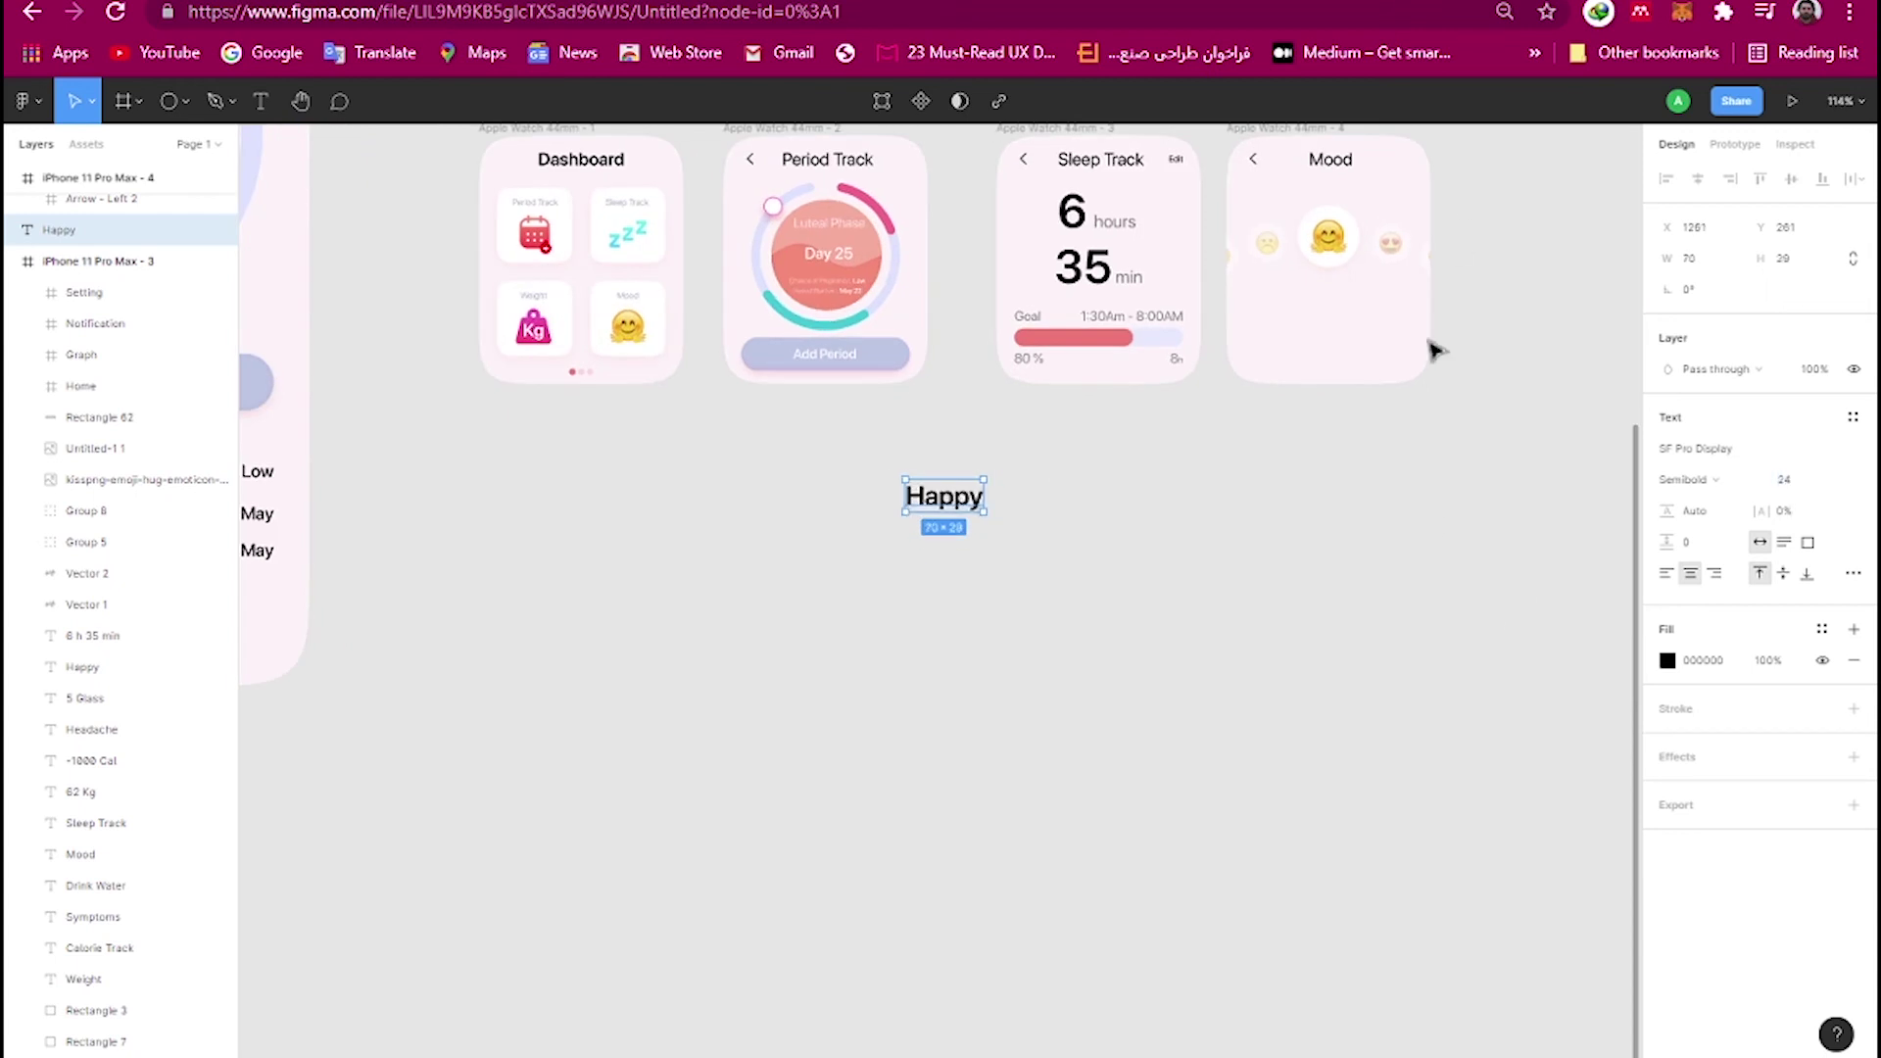
{"action": "scroll", "coordinate": [1427, 344], "scroll_direction": "up", "scroll_amount": 5}
Group the emoji row, put Happy under Mood with the row below, and start a text box below the watches.
{"action": "left_click_drag", "start_coordinate": [1165, 396], "coordinate": [1589, 399]}
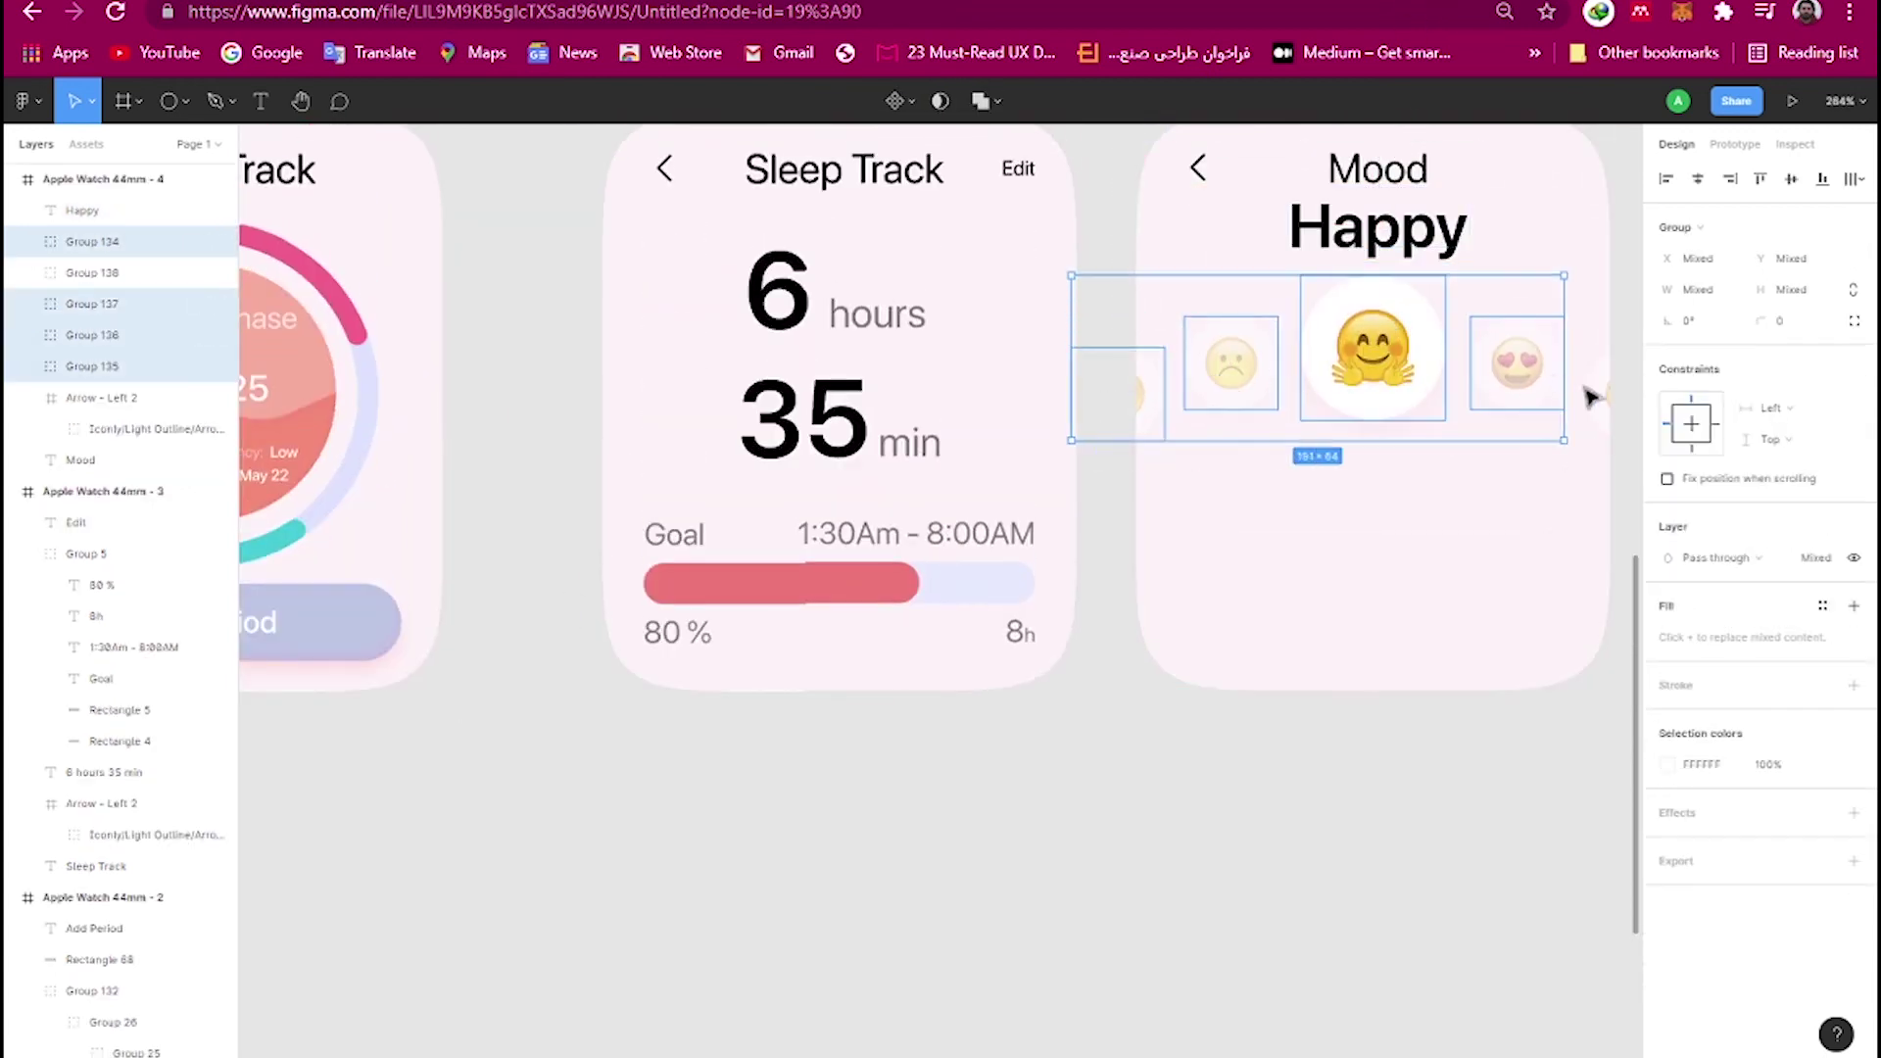
{"action": "key", "text": "ctrl+g"}
{"action": "left_click", "coordinate": [1398, 247]}
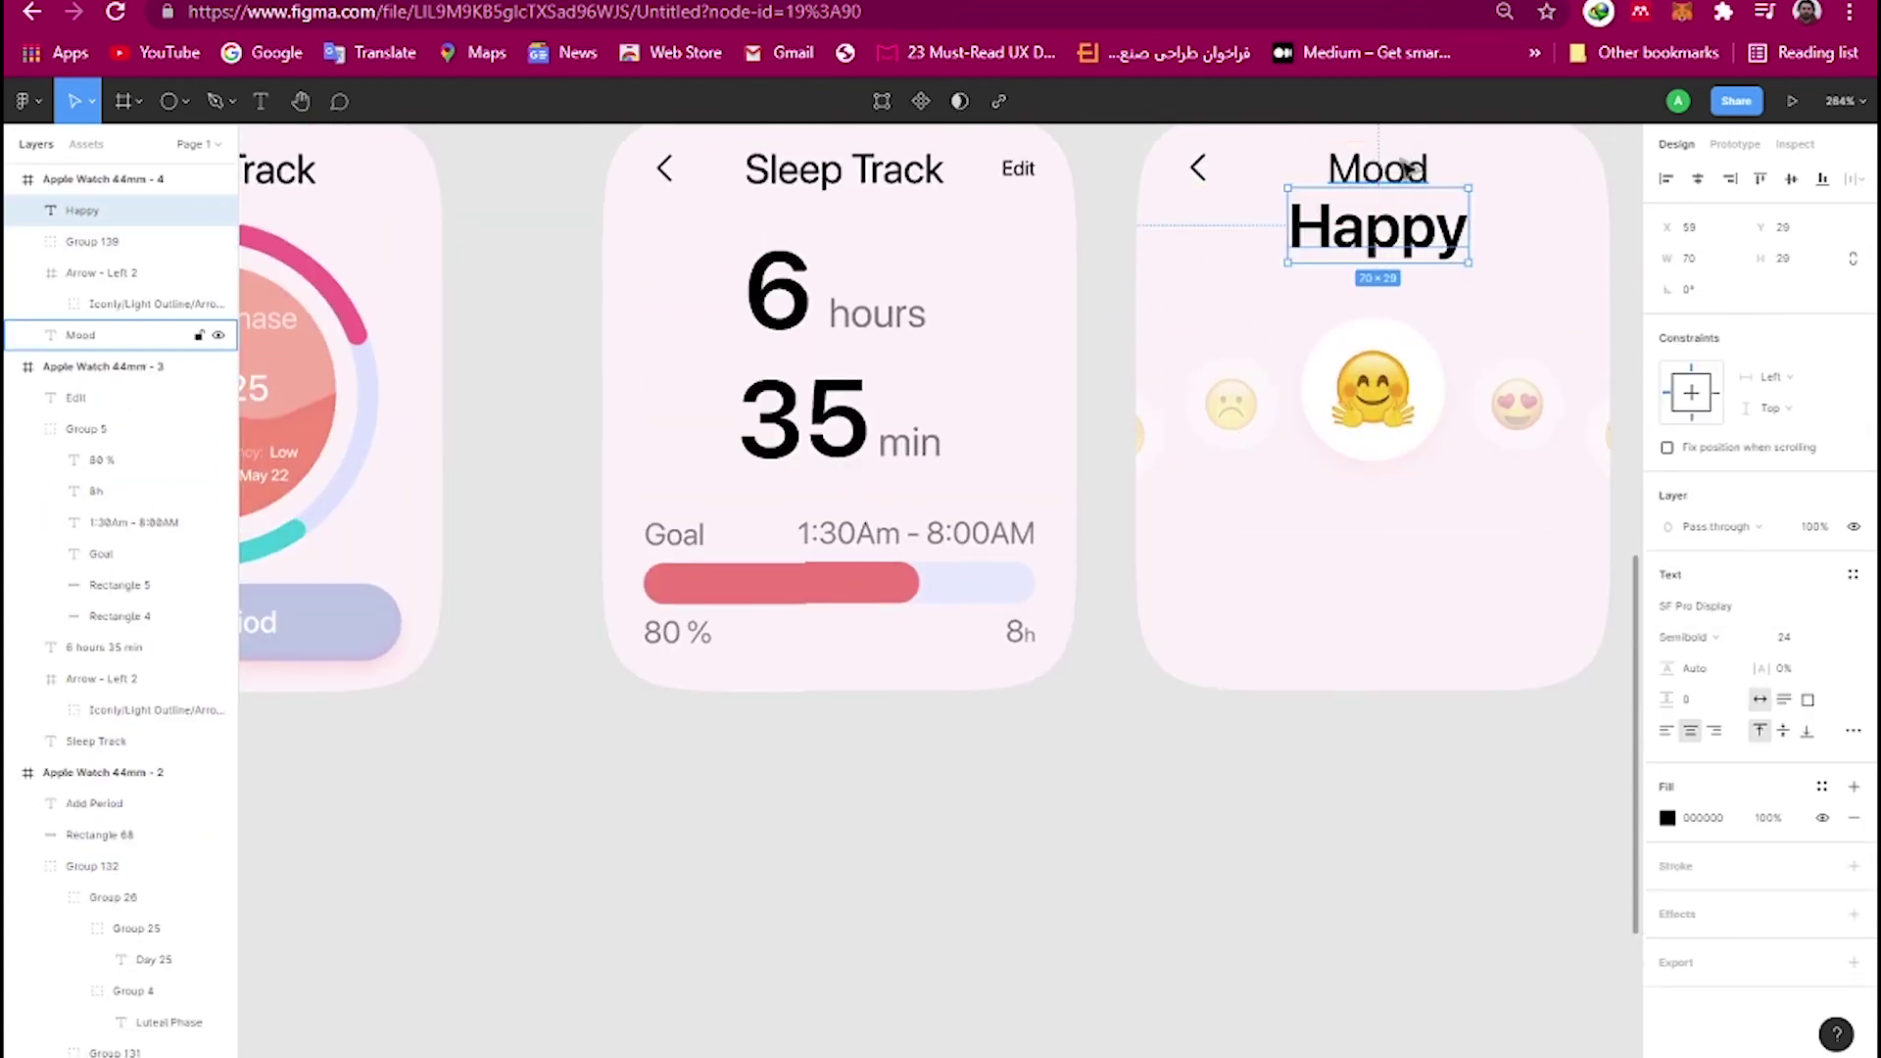
{"action": "key", "text": "shift+Down"}
{"action": "key", "text": "Down"}
{"action": "key", "text": "Down"}
{"action": "key", "text": "Down"}
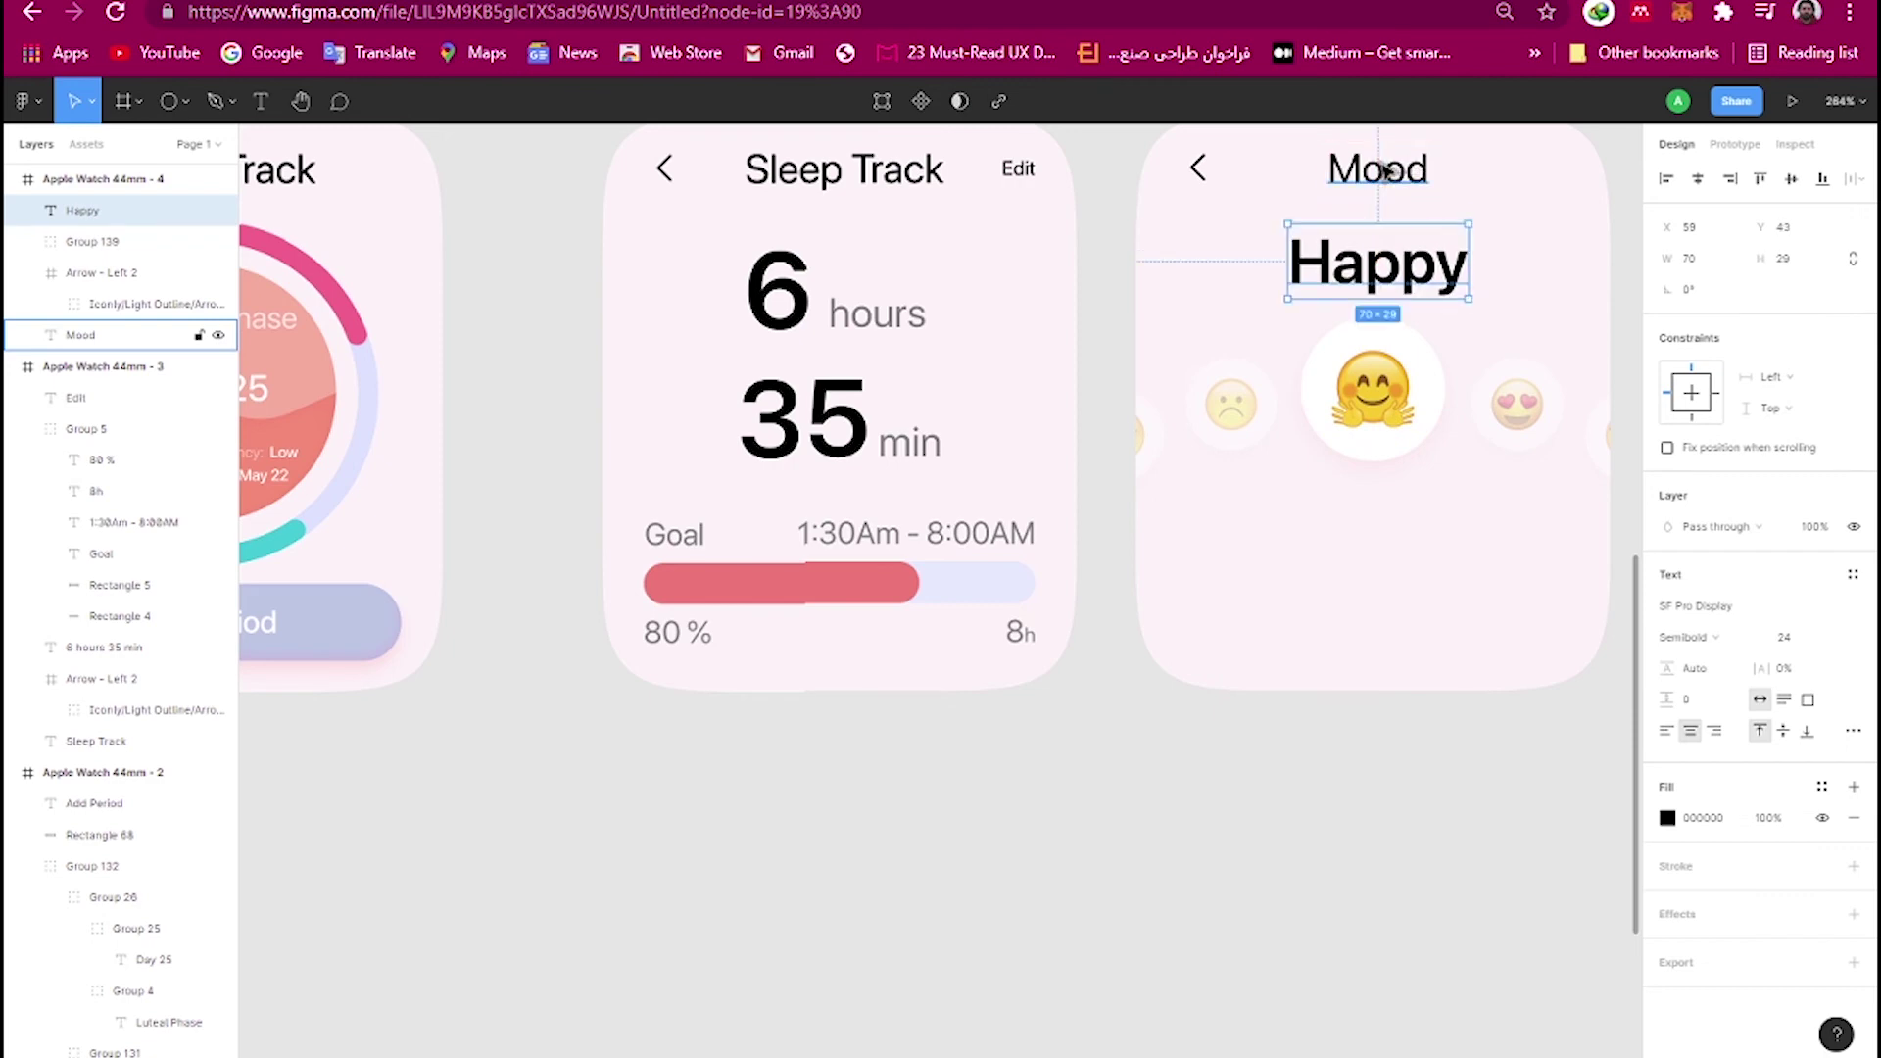
{"action": "key", "text": "Tab"}
{"action": "key", "text": "shift+Down"}
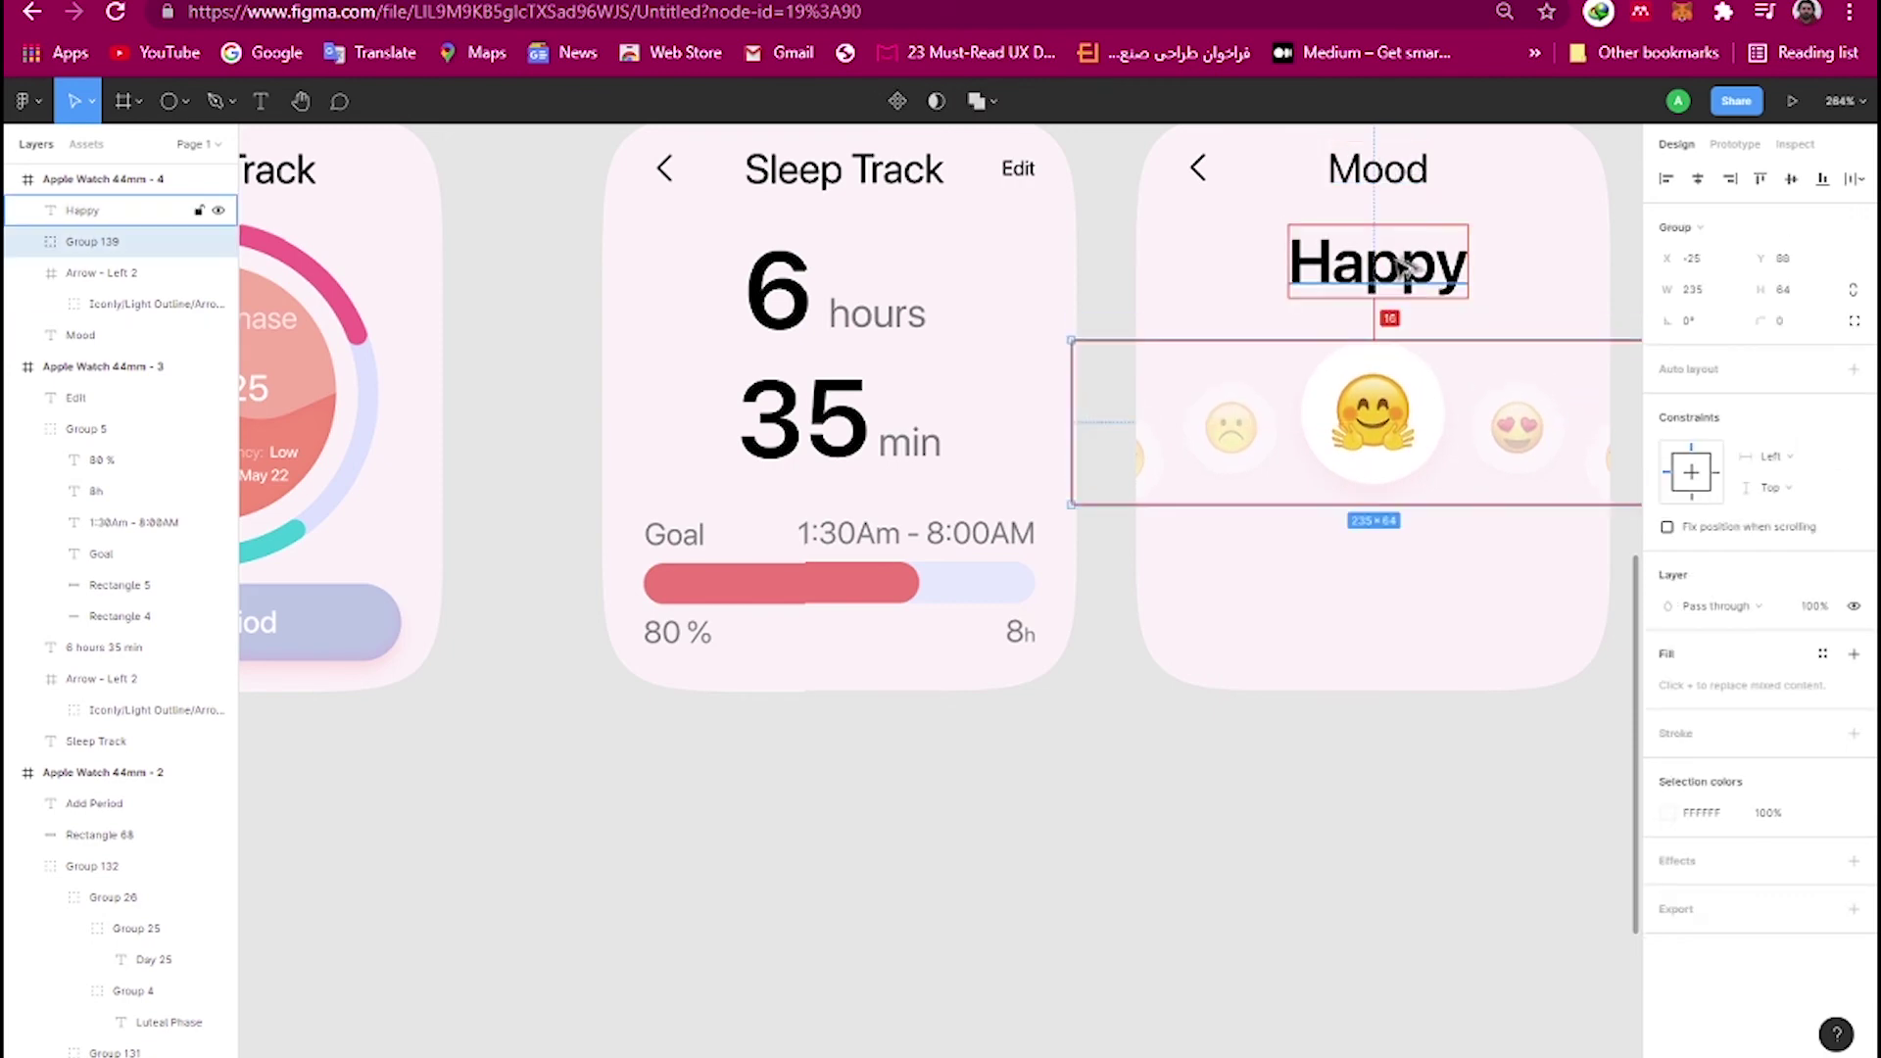
{"action": "key", "text": "t"}
{"action": "left_click_drag", "start_coordinate": [1042, 886], "coordinate": [1317, 920]}
Create a 12-size Change label and place a copy of it below for Discard.
{"action": "type", "text": "Change"}
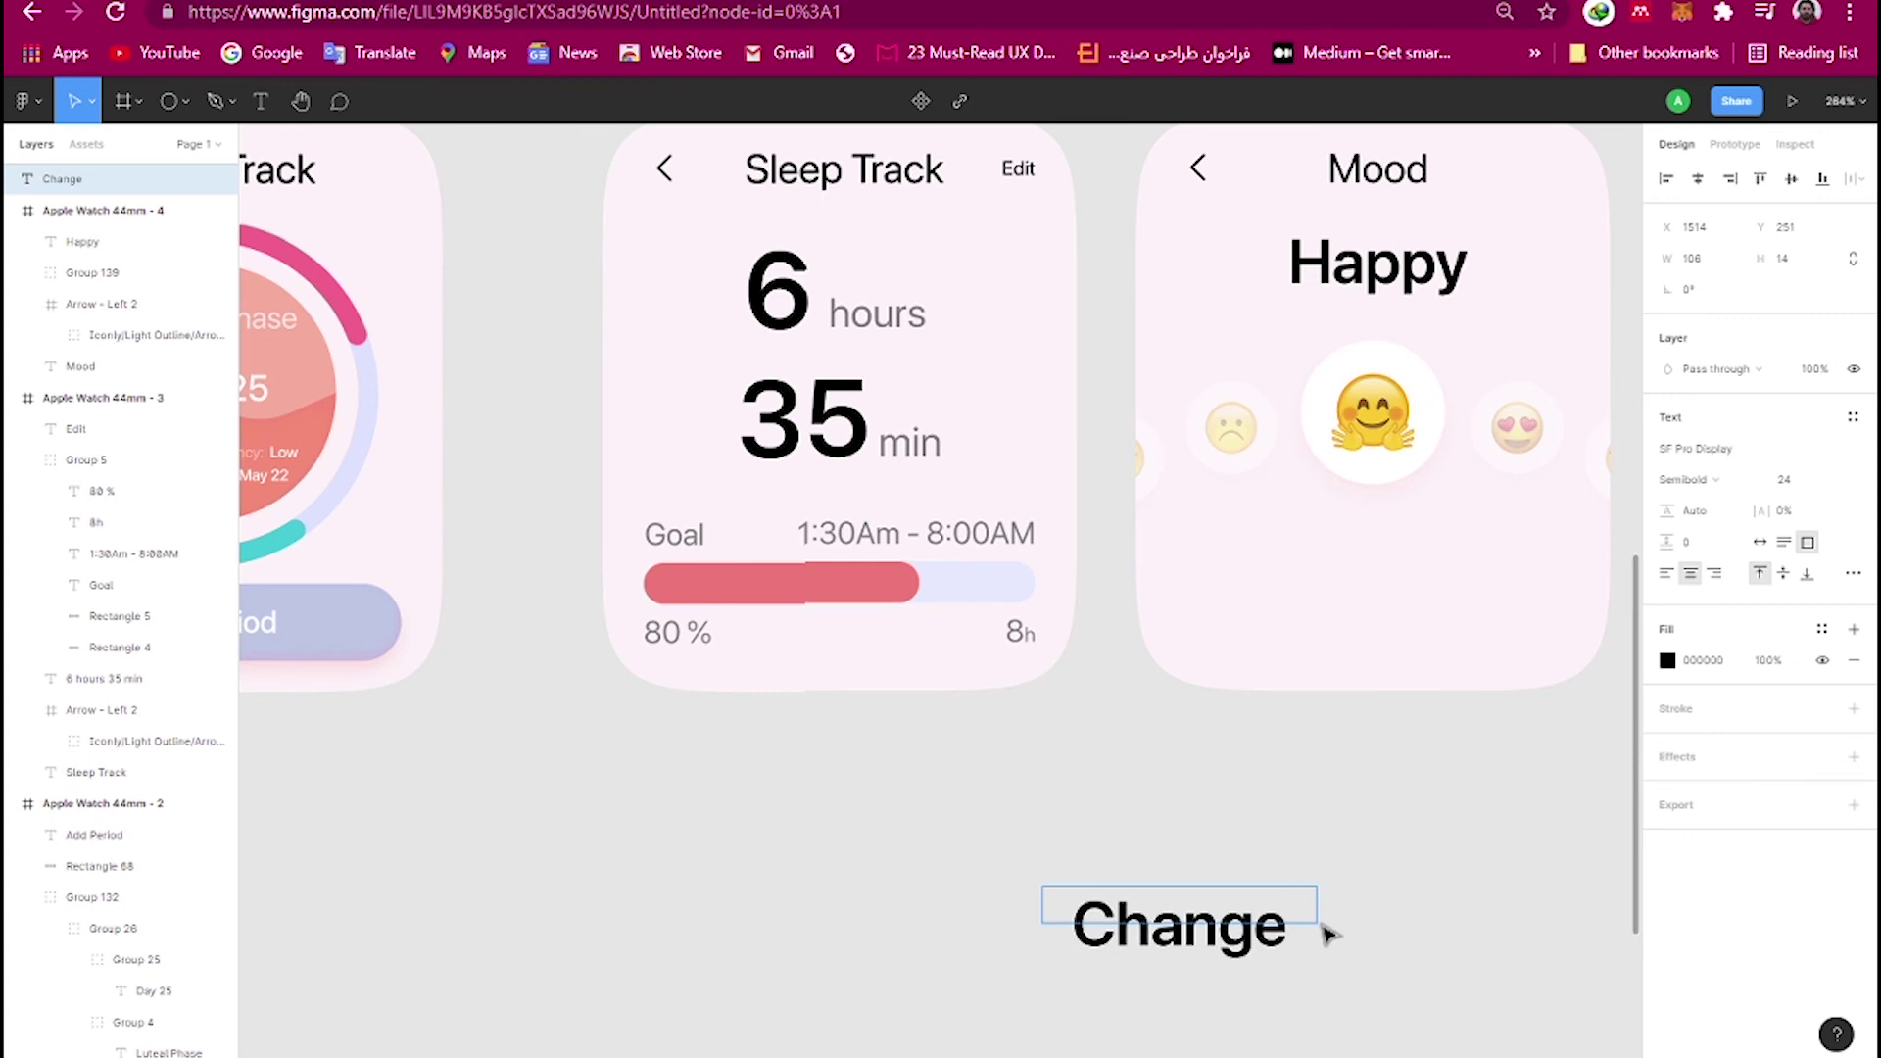
{"action": "left_click", "coordinate": [1793, 479]}
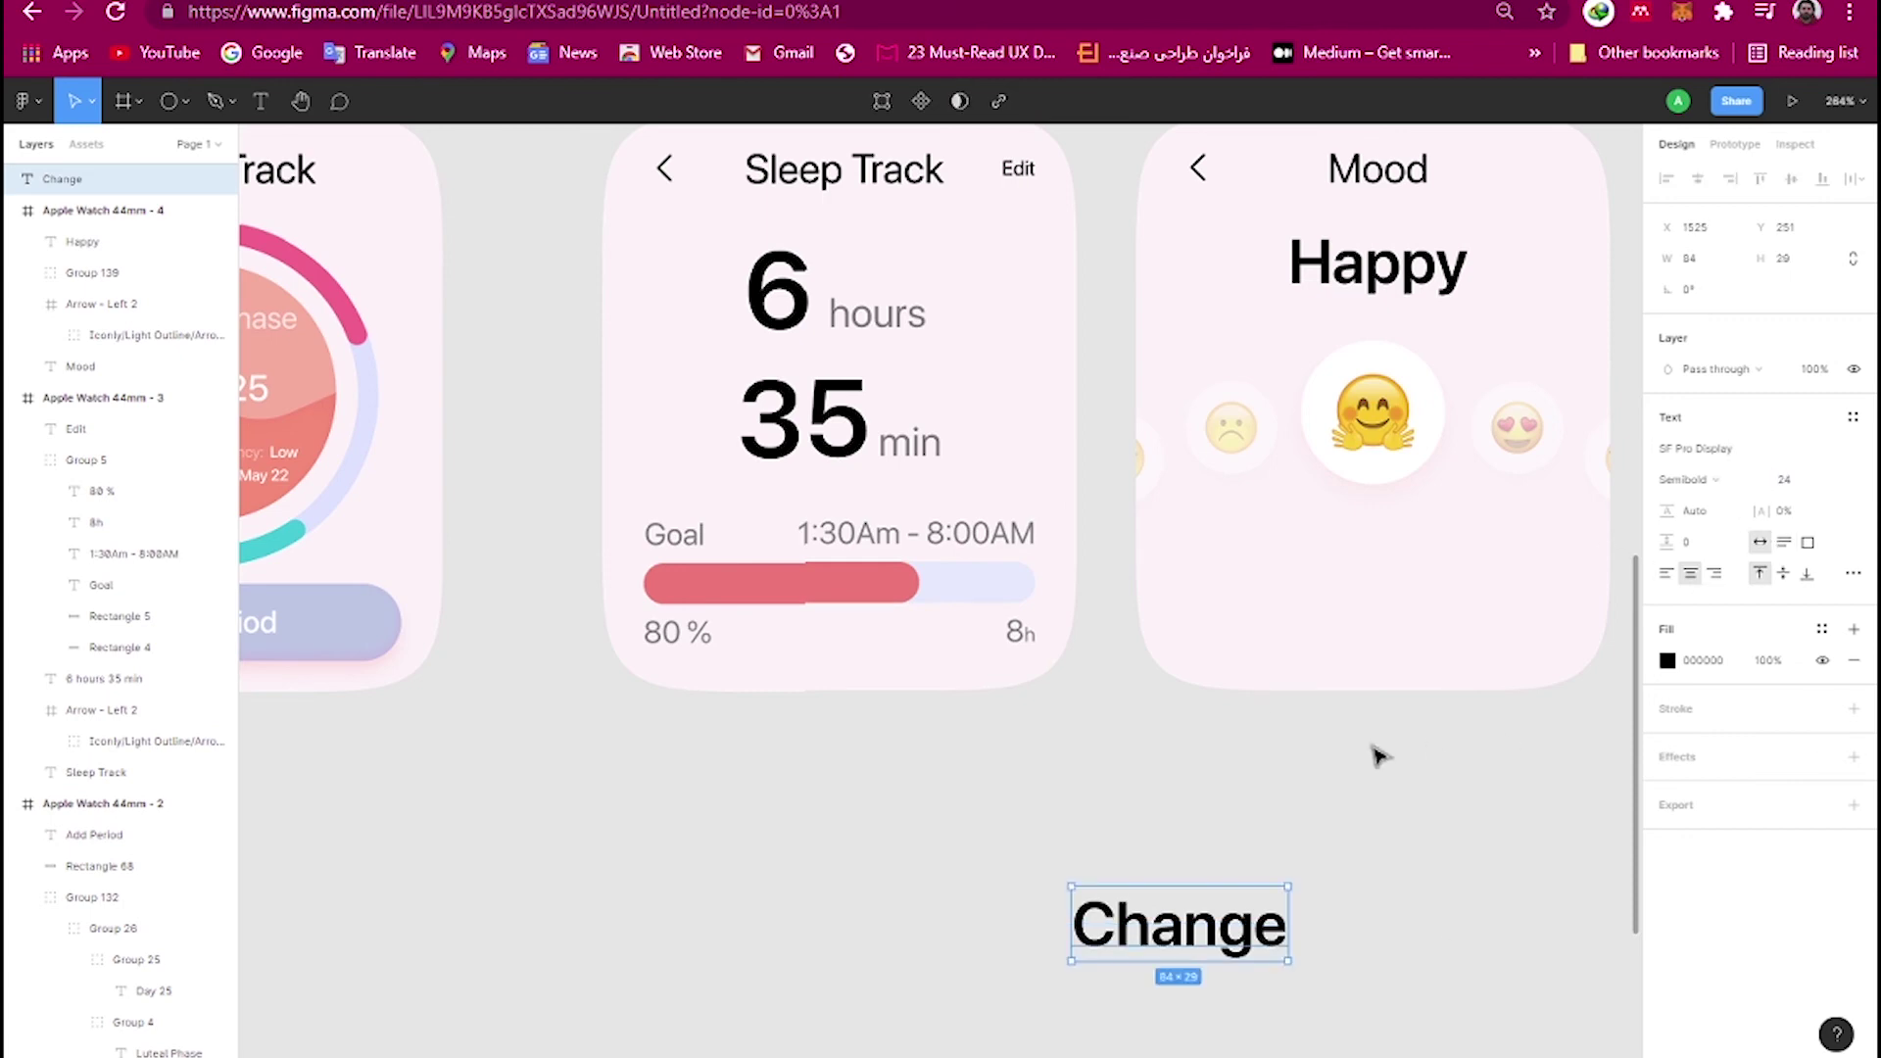
{"action": "key", "text": "Return"}
{"action": "scroll", "coordinate": [1371, 745], "scroll_direction": "down", "scroll_amount": 5}
{"action": "left_click_drag", "start_coordinate": [1254, 823], "coordinate": [1249, 856]}
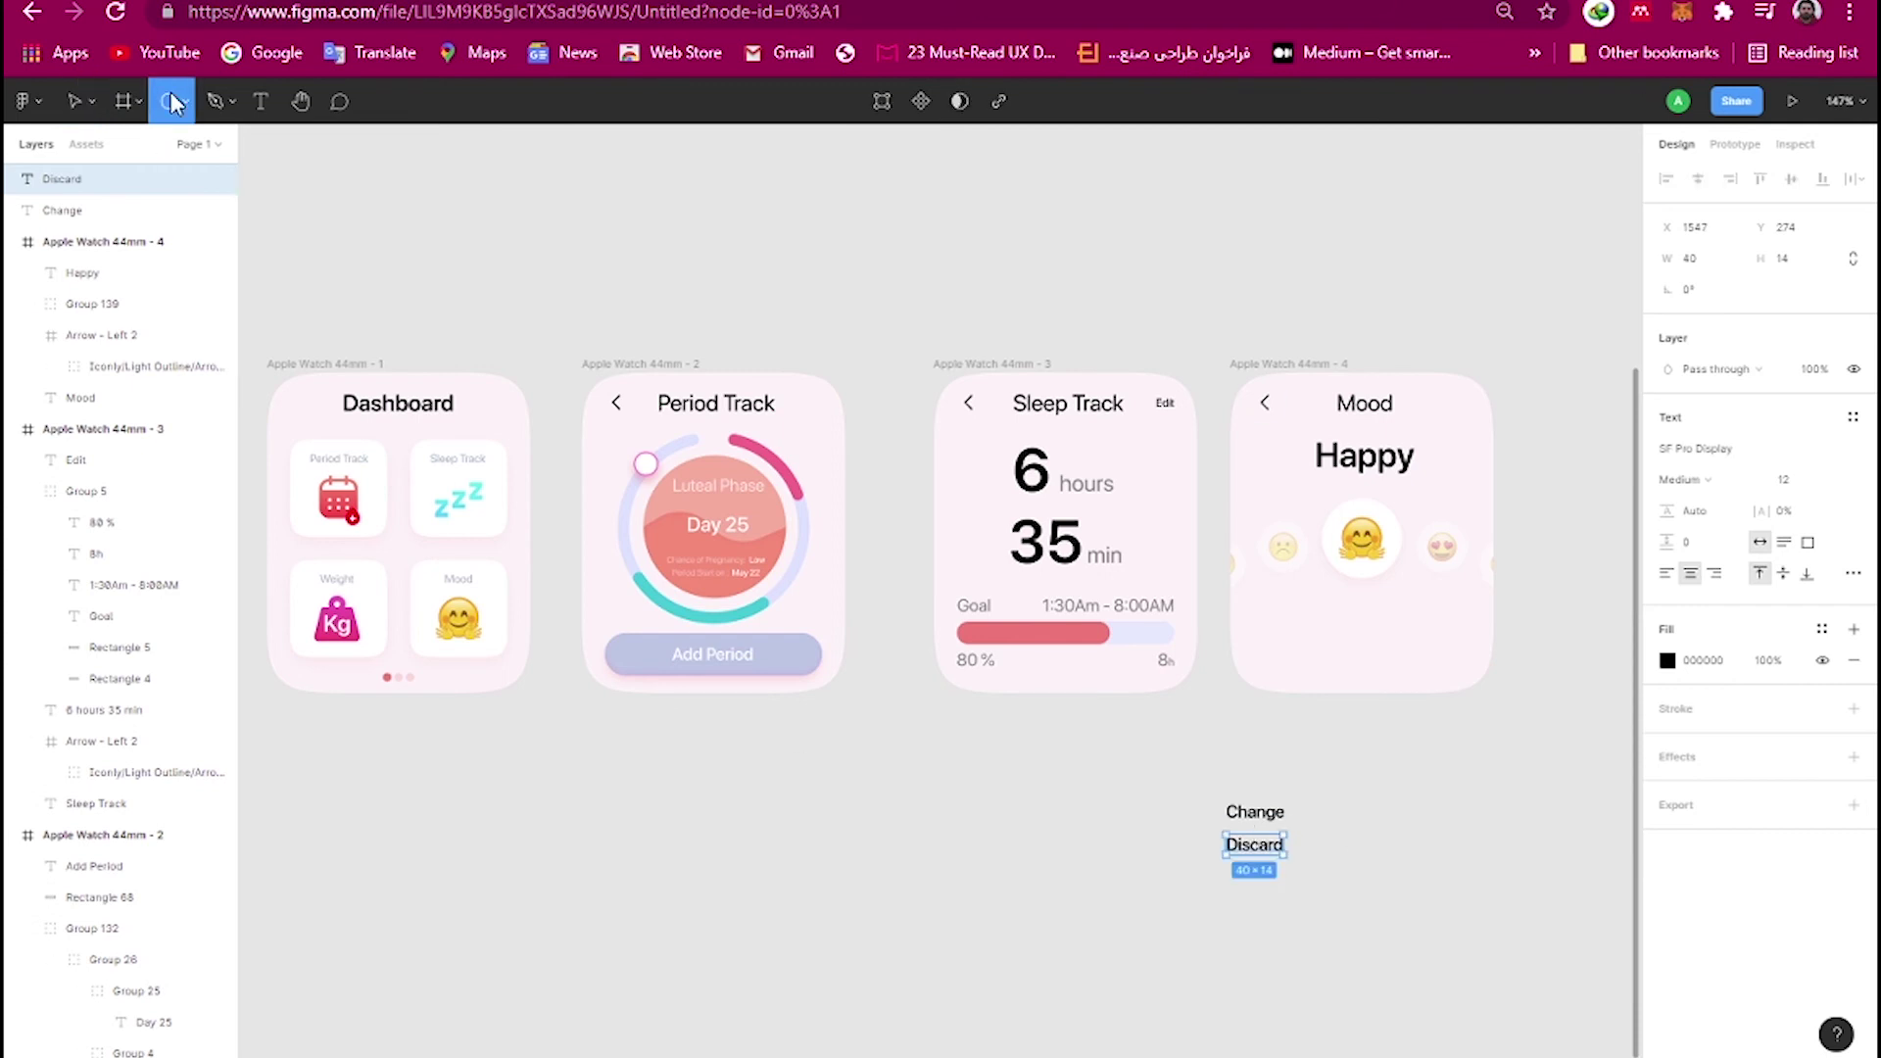
Draw a grey rectangle behind the Change label and shorten its height.
{"action": "scroll", "coordinate": [1003, 844], "scroll_direction": "up", "scroll_amount": 5}
{"action": "left_click_drag", "start_coordinate": [780, 686], "coordinate": [1094, 808]}
{"action": "left_click_drag", "start_coordinate": [1556, 773], "coordinate": [956, 736]}
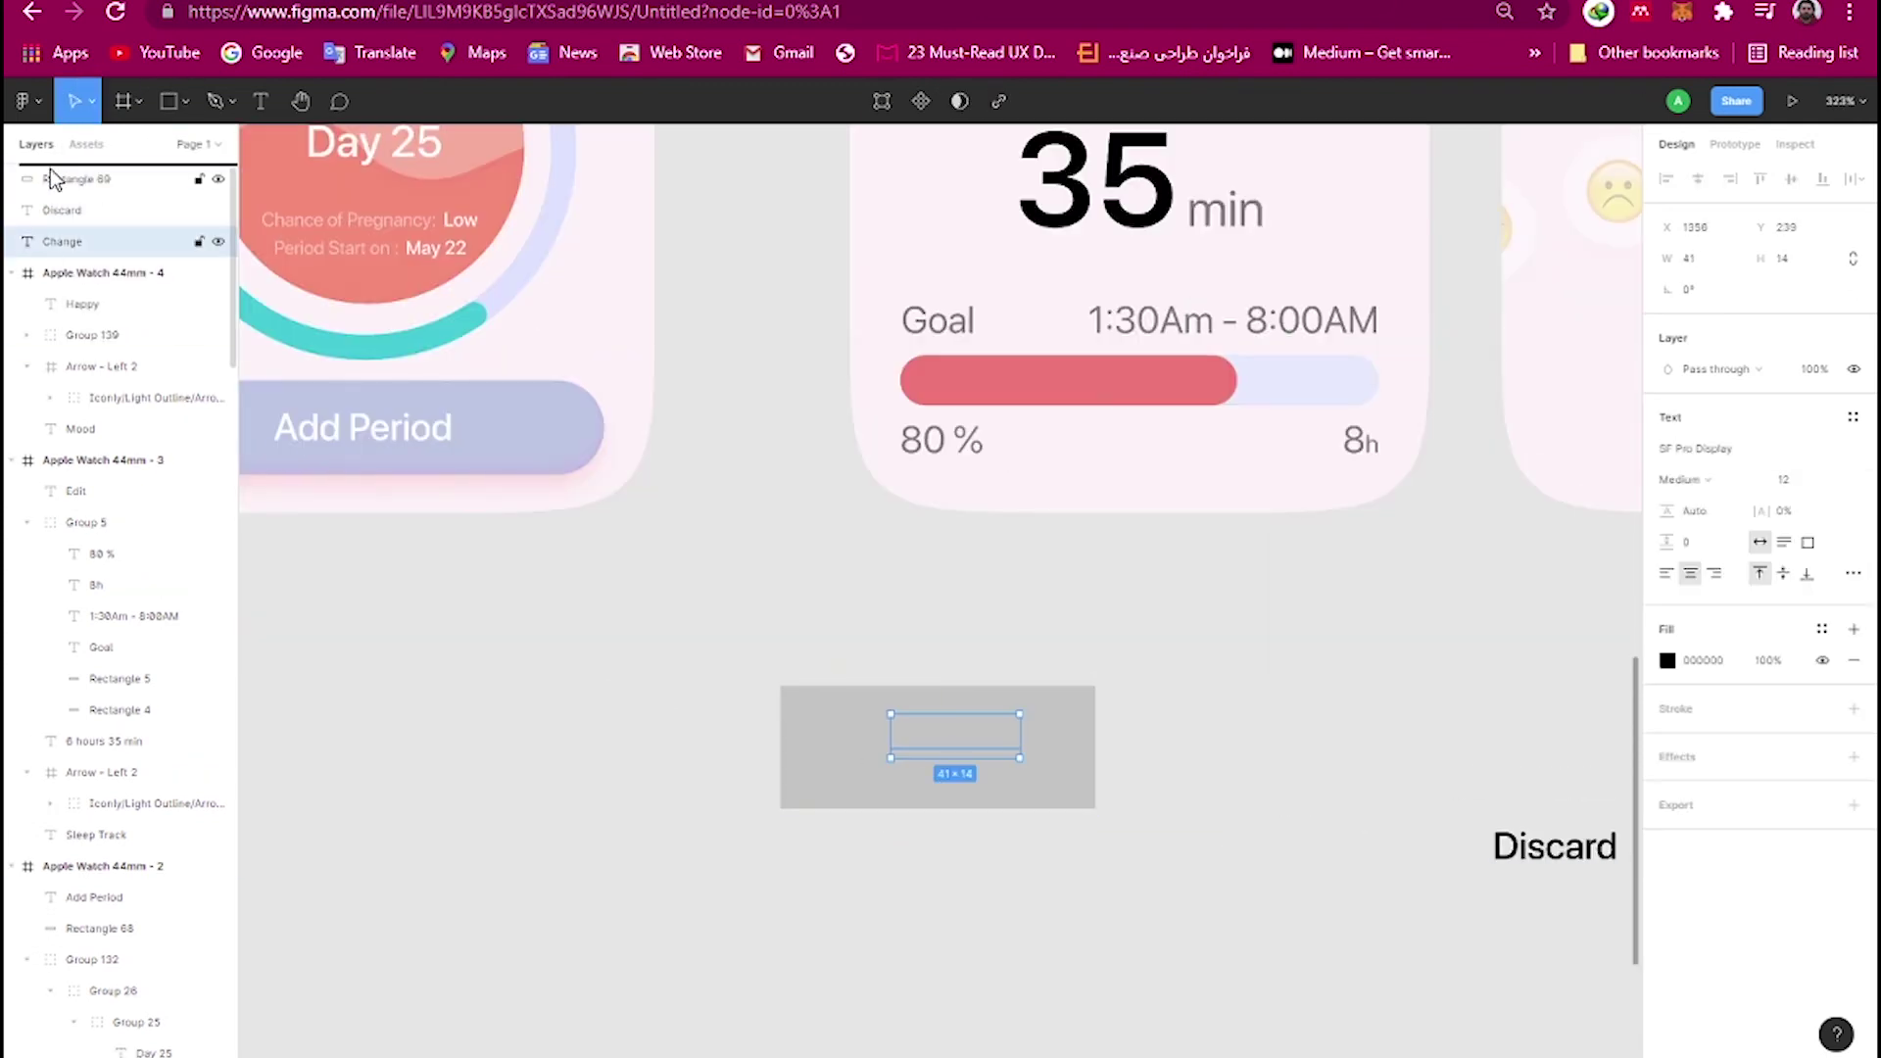
{"action": "left_click_drag", "start_coordinate": [51, 177], "coordinate": [51, 168]}
{"action": "left_click", "coordinate": [955, 703]}
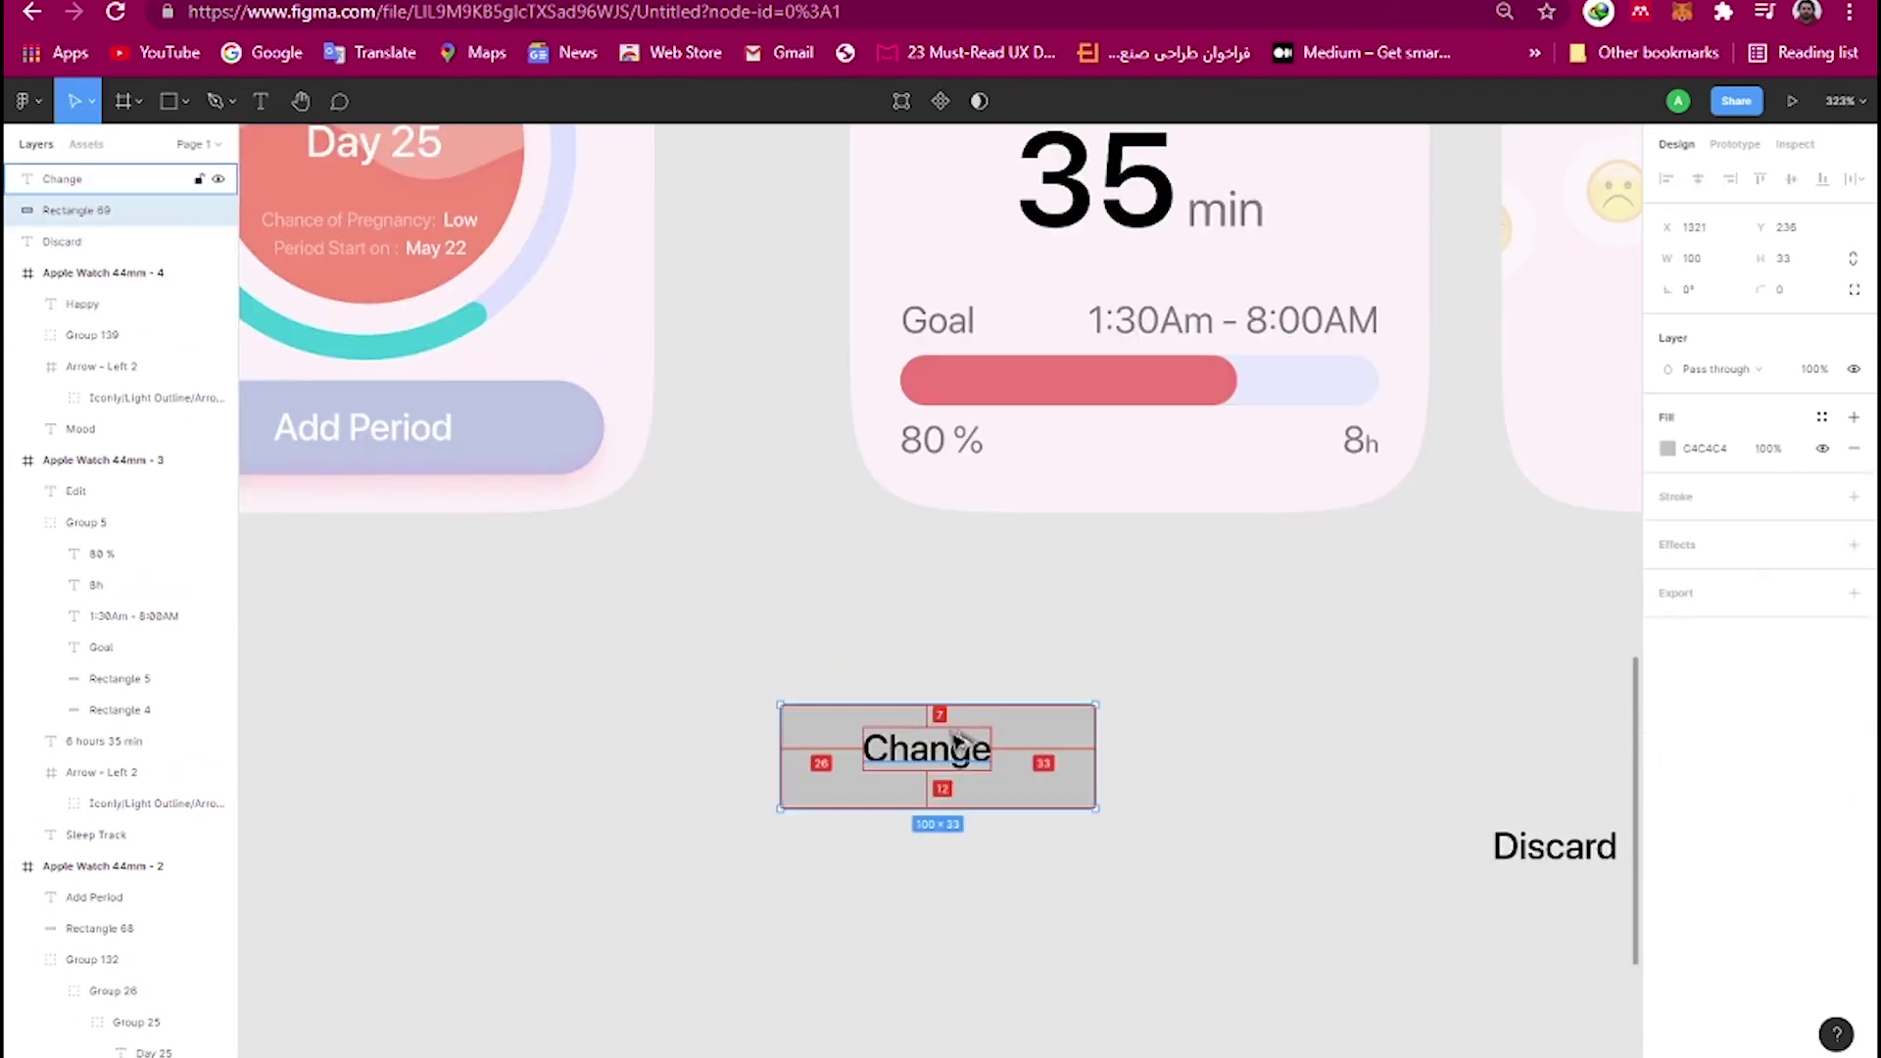
{"action": "left_click_drag", "start_coordinate": [941, 808], "coordinate": [940, 792]}
Narrow the rectangle to 85×30 and round it into a pill with corner radius 15.
{"action": "left_click", "coordinate": [947, 761]}
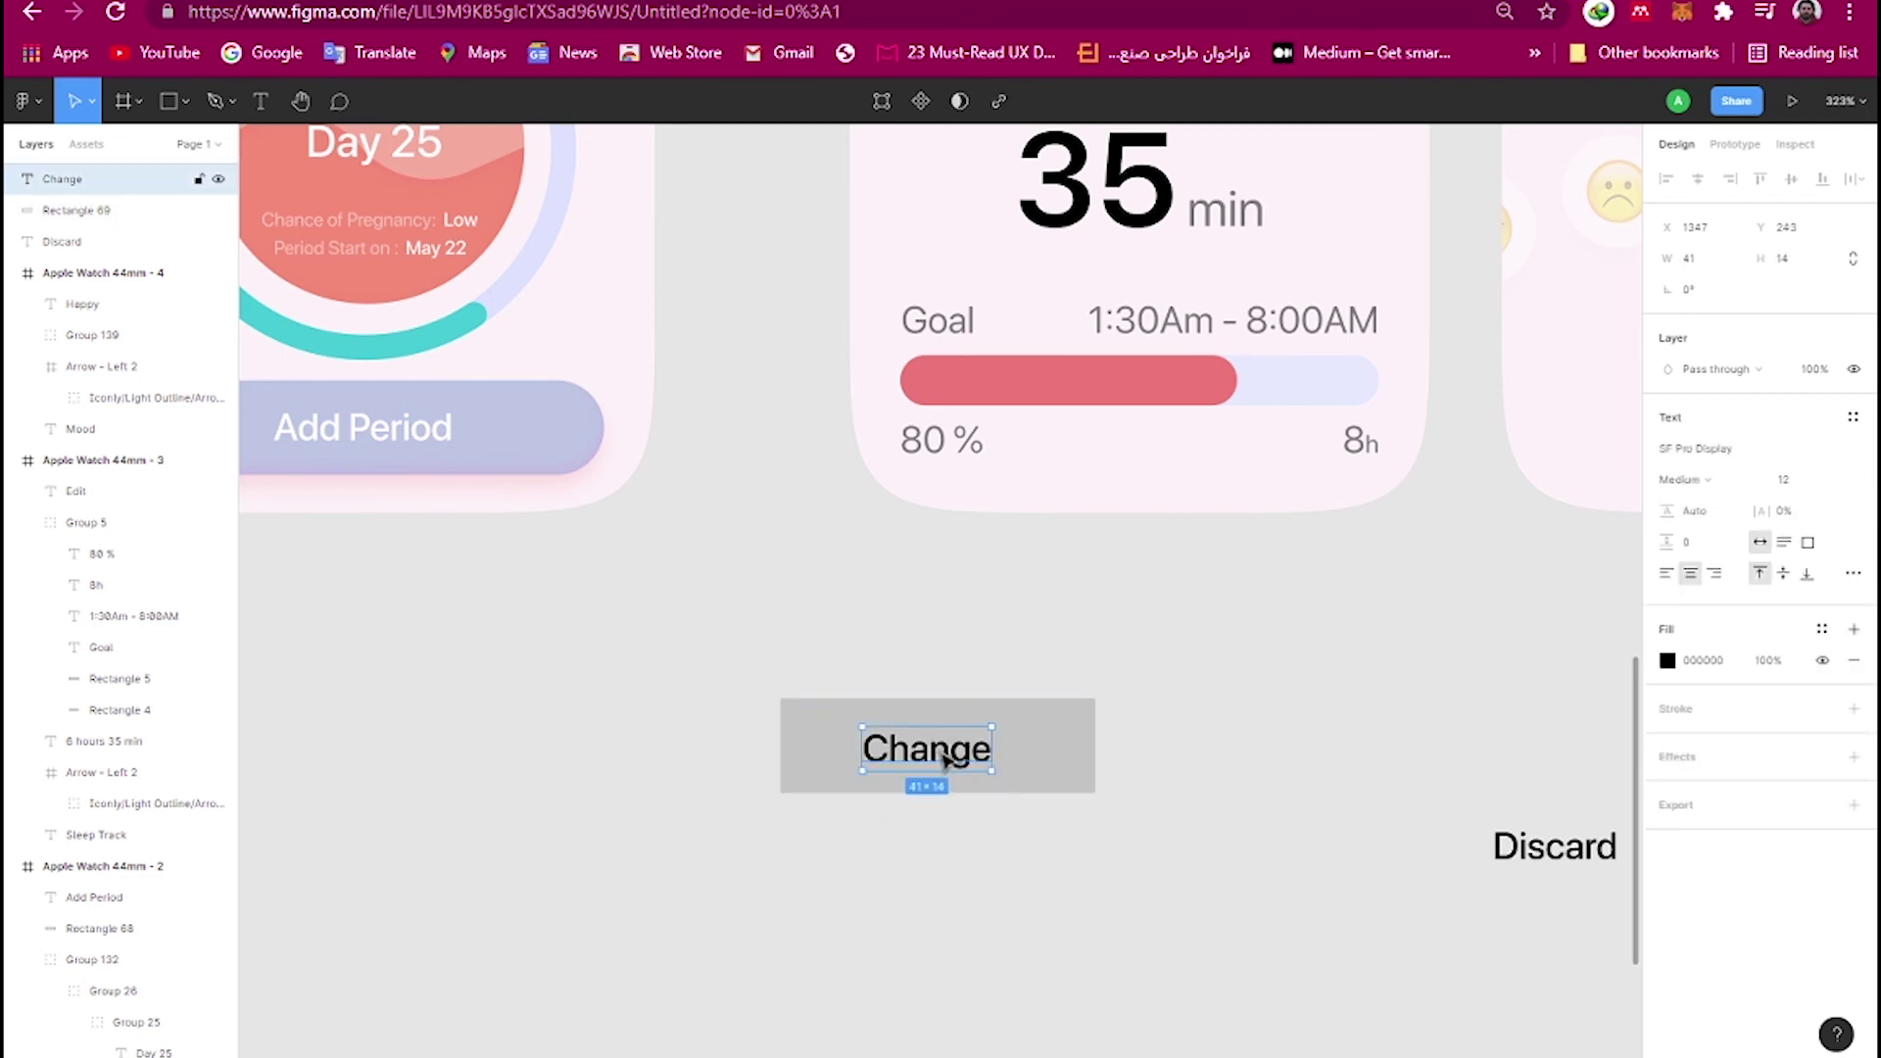
{"action": "left_click", "coordinate": [1093, 752]}
{"action": "scroll", "coordinate": [1099, 752], "scroll_direction": "up", "scroll_amount": 5}
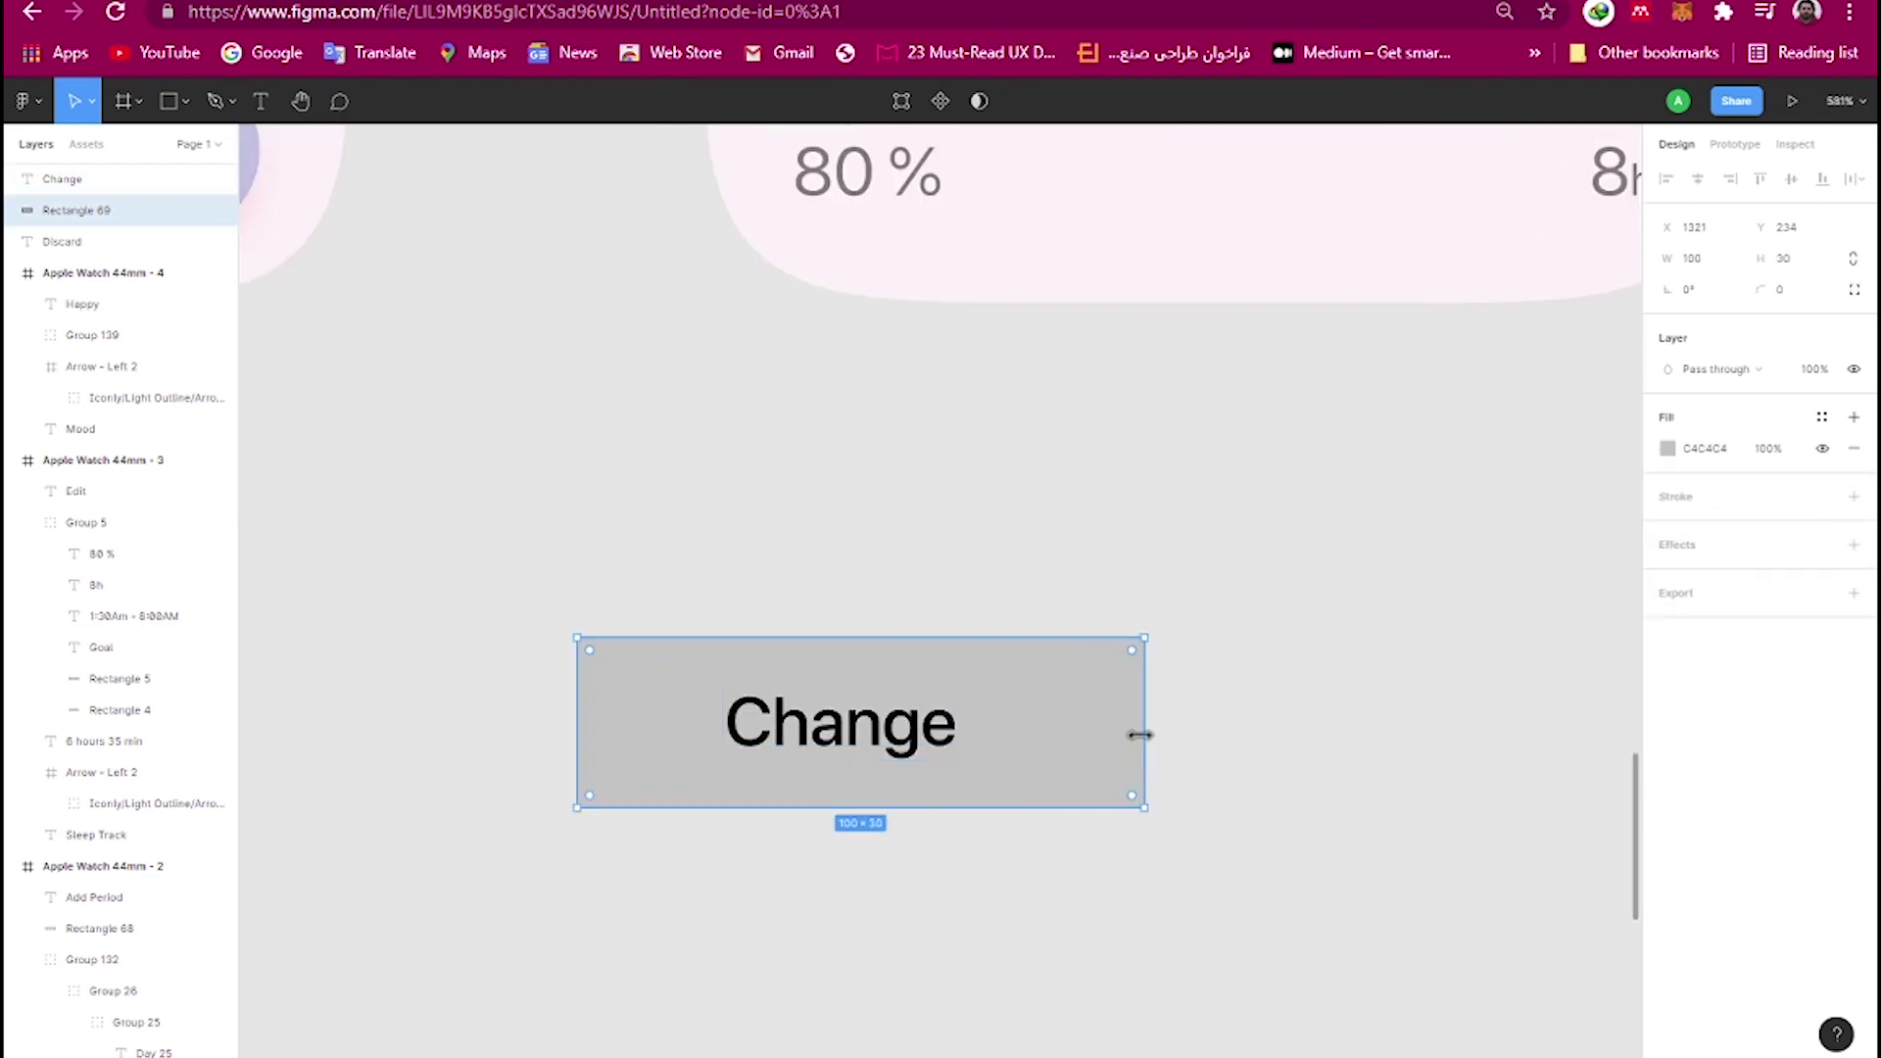
{"action": "left_click_drag", "start_coordinate": [1138, 735], "coordinate": [1000, 723]}
{"action": "left_click_drag", "start_coordinate": [578, 725], "coordinate": [672, 727]}
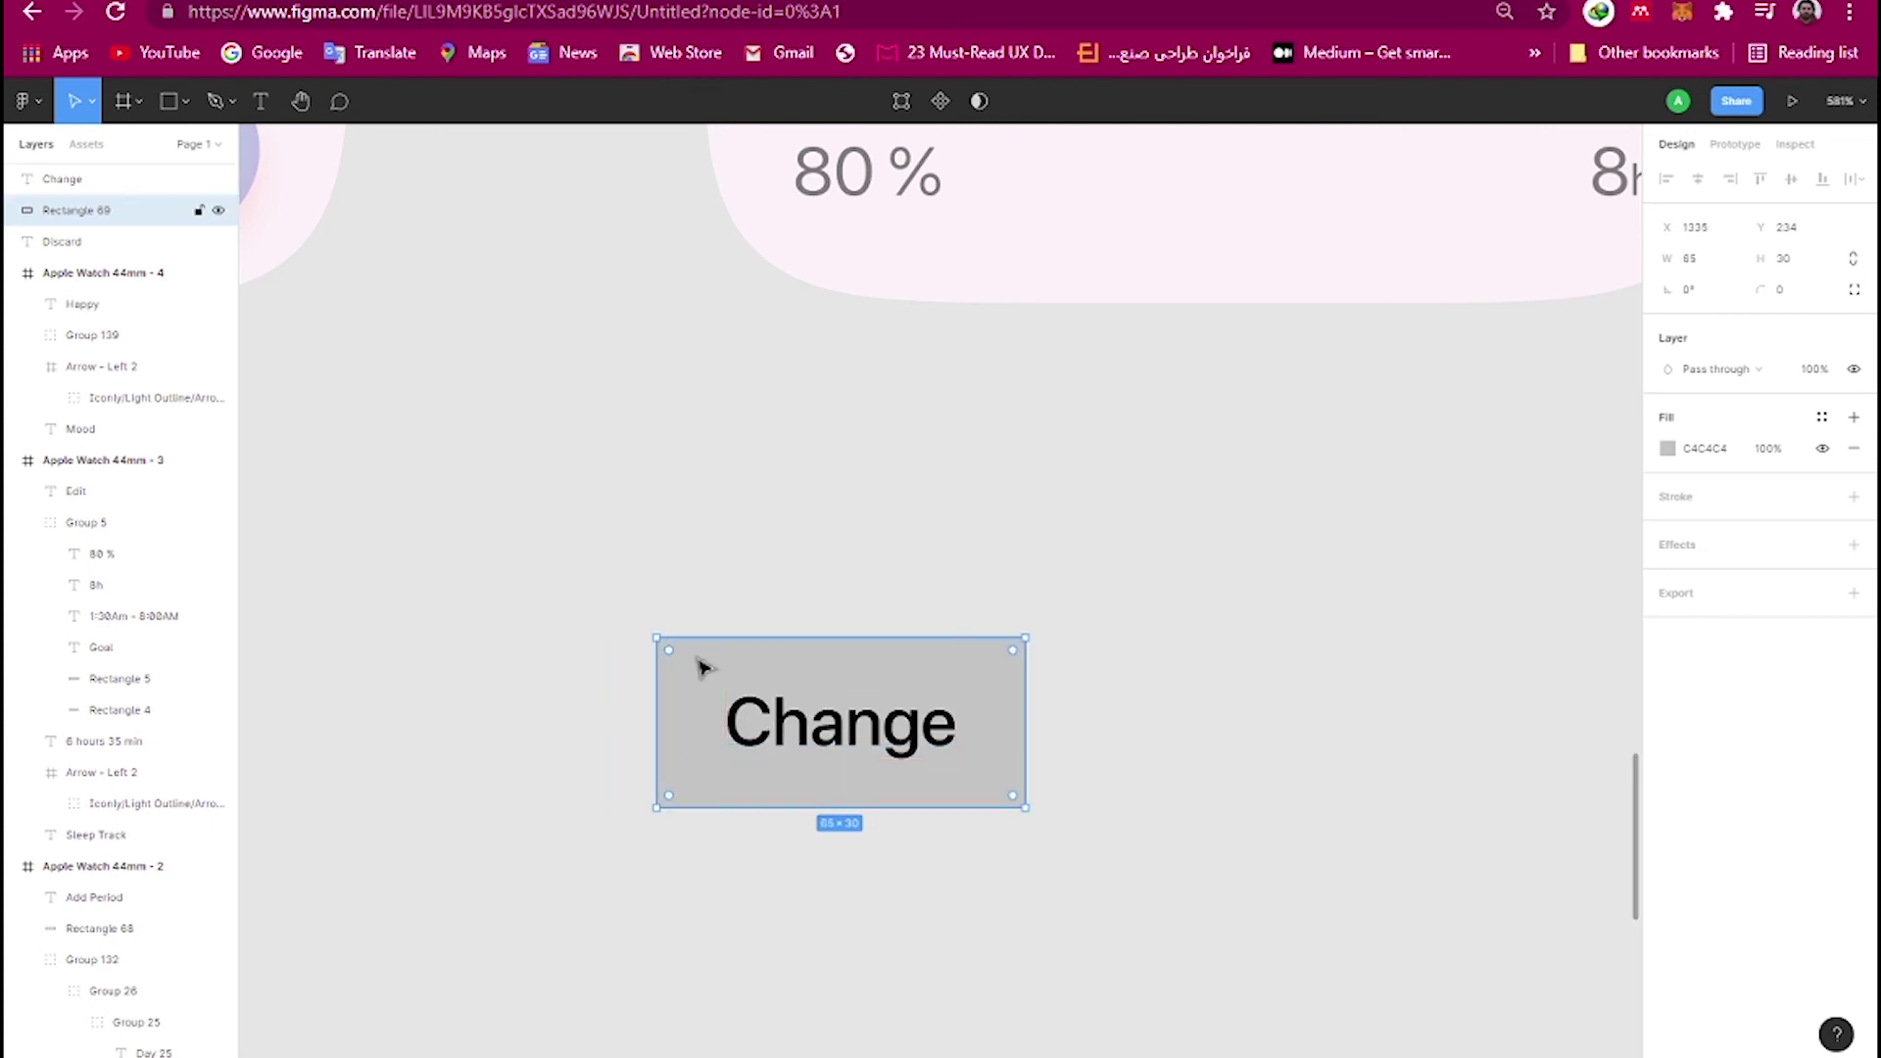
{"action": "left_click_drag", "start_coordinate": [672, 658], "coordinate": [725, 700]}
{"action": "left_click", "coordinate": [839, 723]}
Make the Change label text white.
{"action": "left_click", "coordinate": [1666, 660]}
{"action": "left_click_drag", "start_coordinate": [1594, 659], "coordinate": [1414, 579]}
{"action": "left_click", "coordinate": [840, 659]}
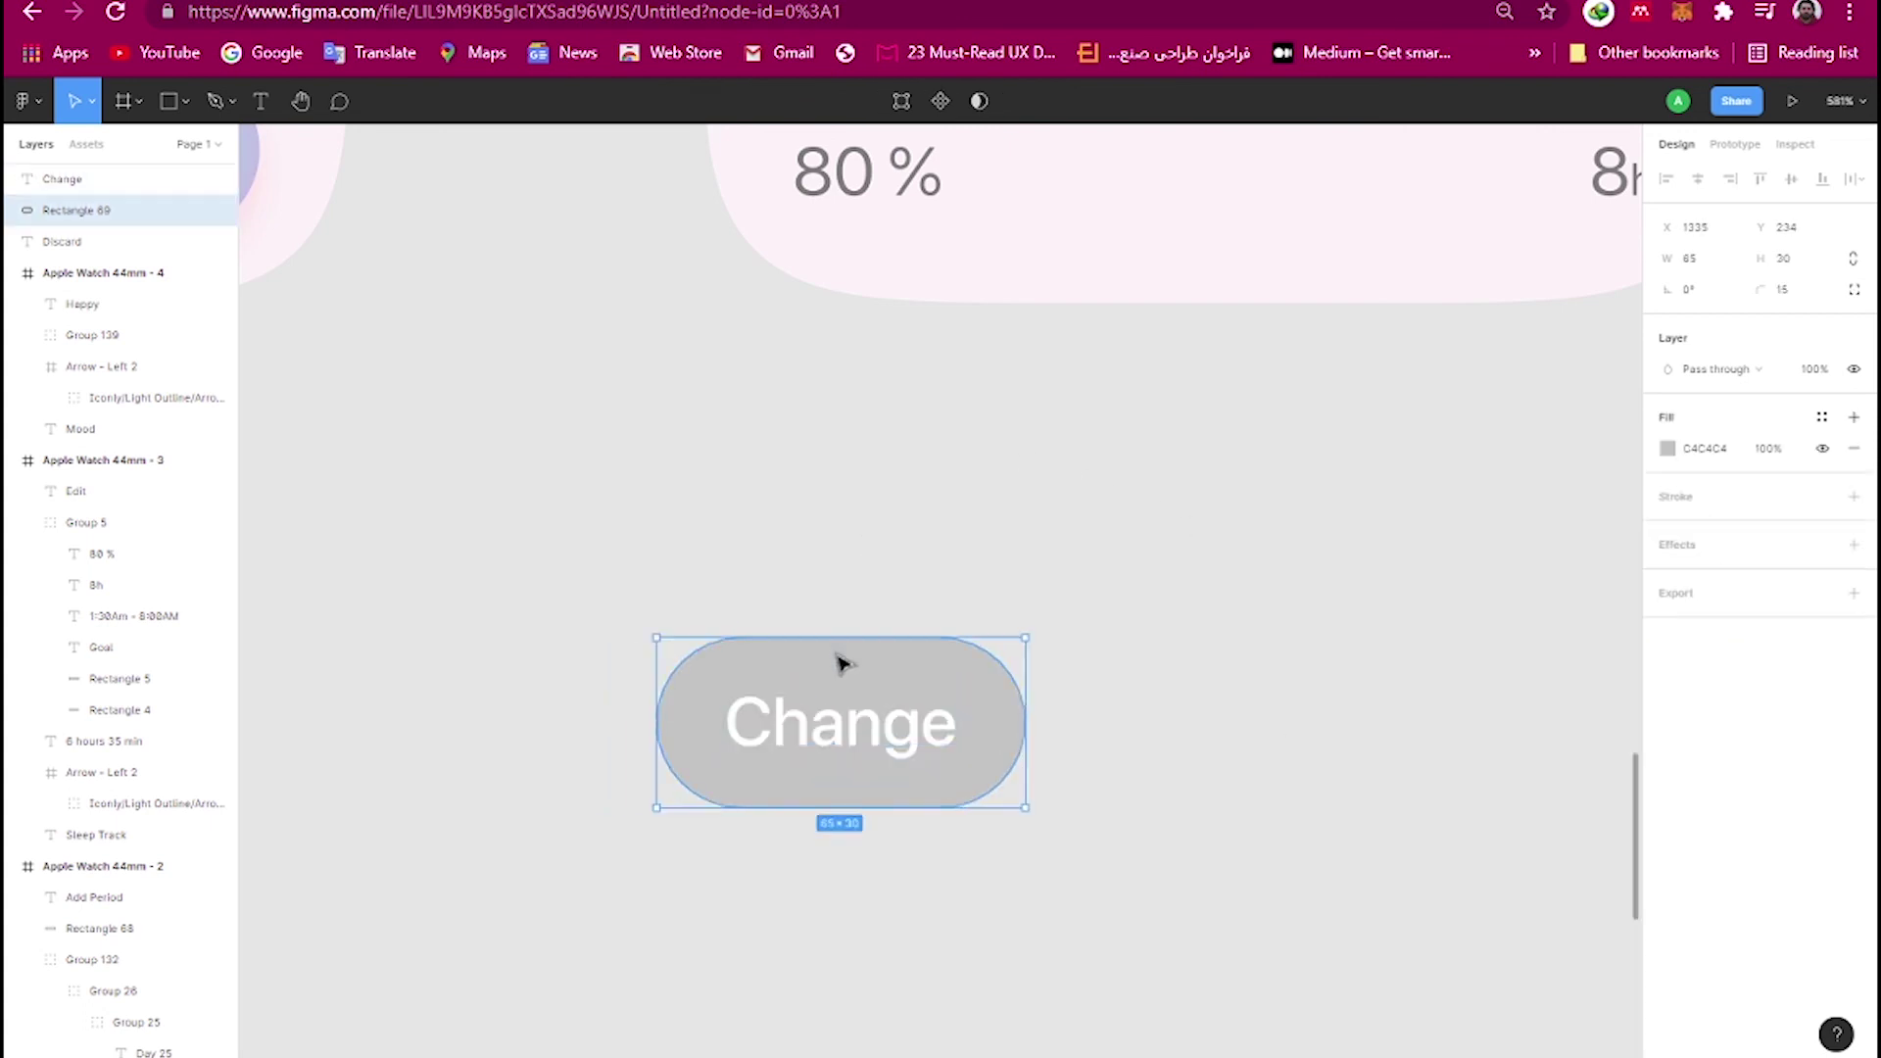
{"action": "scroll", "coordinate": [1071, 646], "scroll_direction": "down", "scroll_amount": 5}
{"action": "left_click", "coordinate": [1667, 449]}
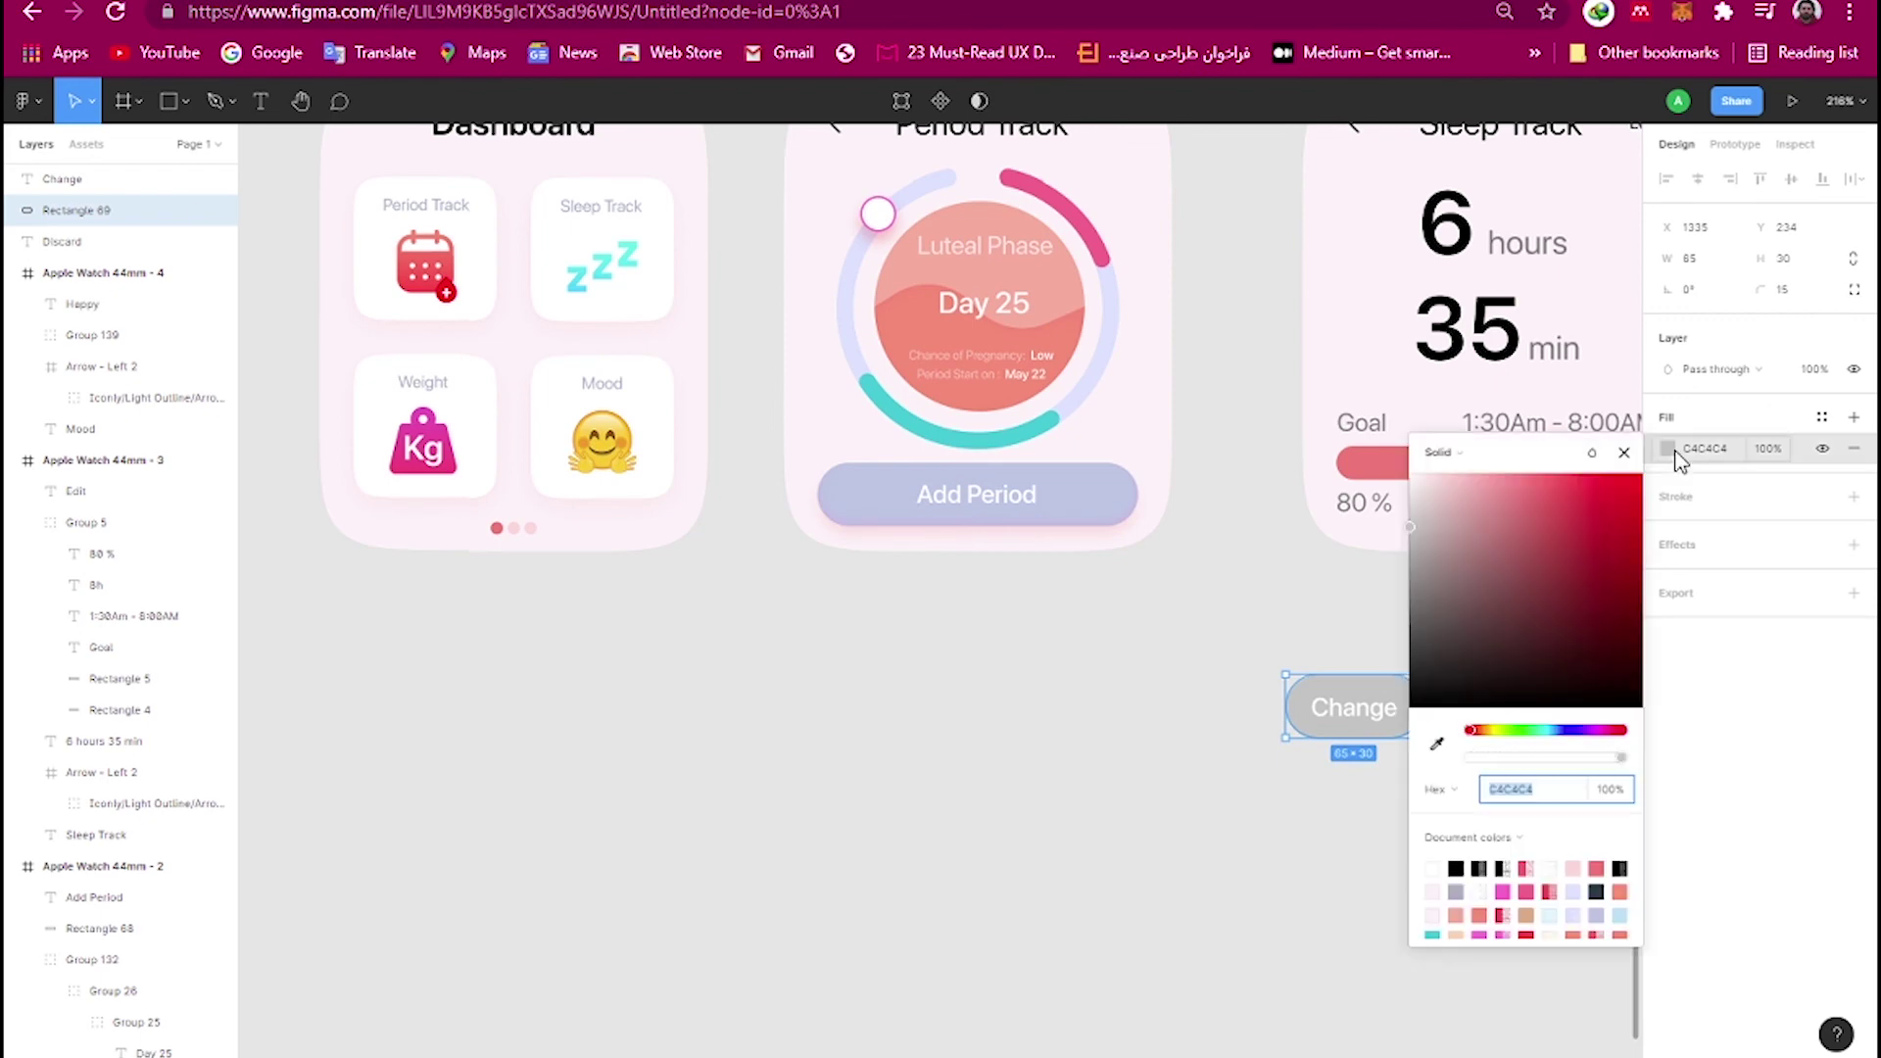
Fill the Change pill with red FE4C41 sampled from the design.
{"action": "left_click", "coordinate": [1429, 747]}
{"action": "left_click", "coordinate": [436, 280]}
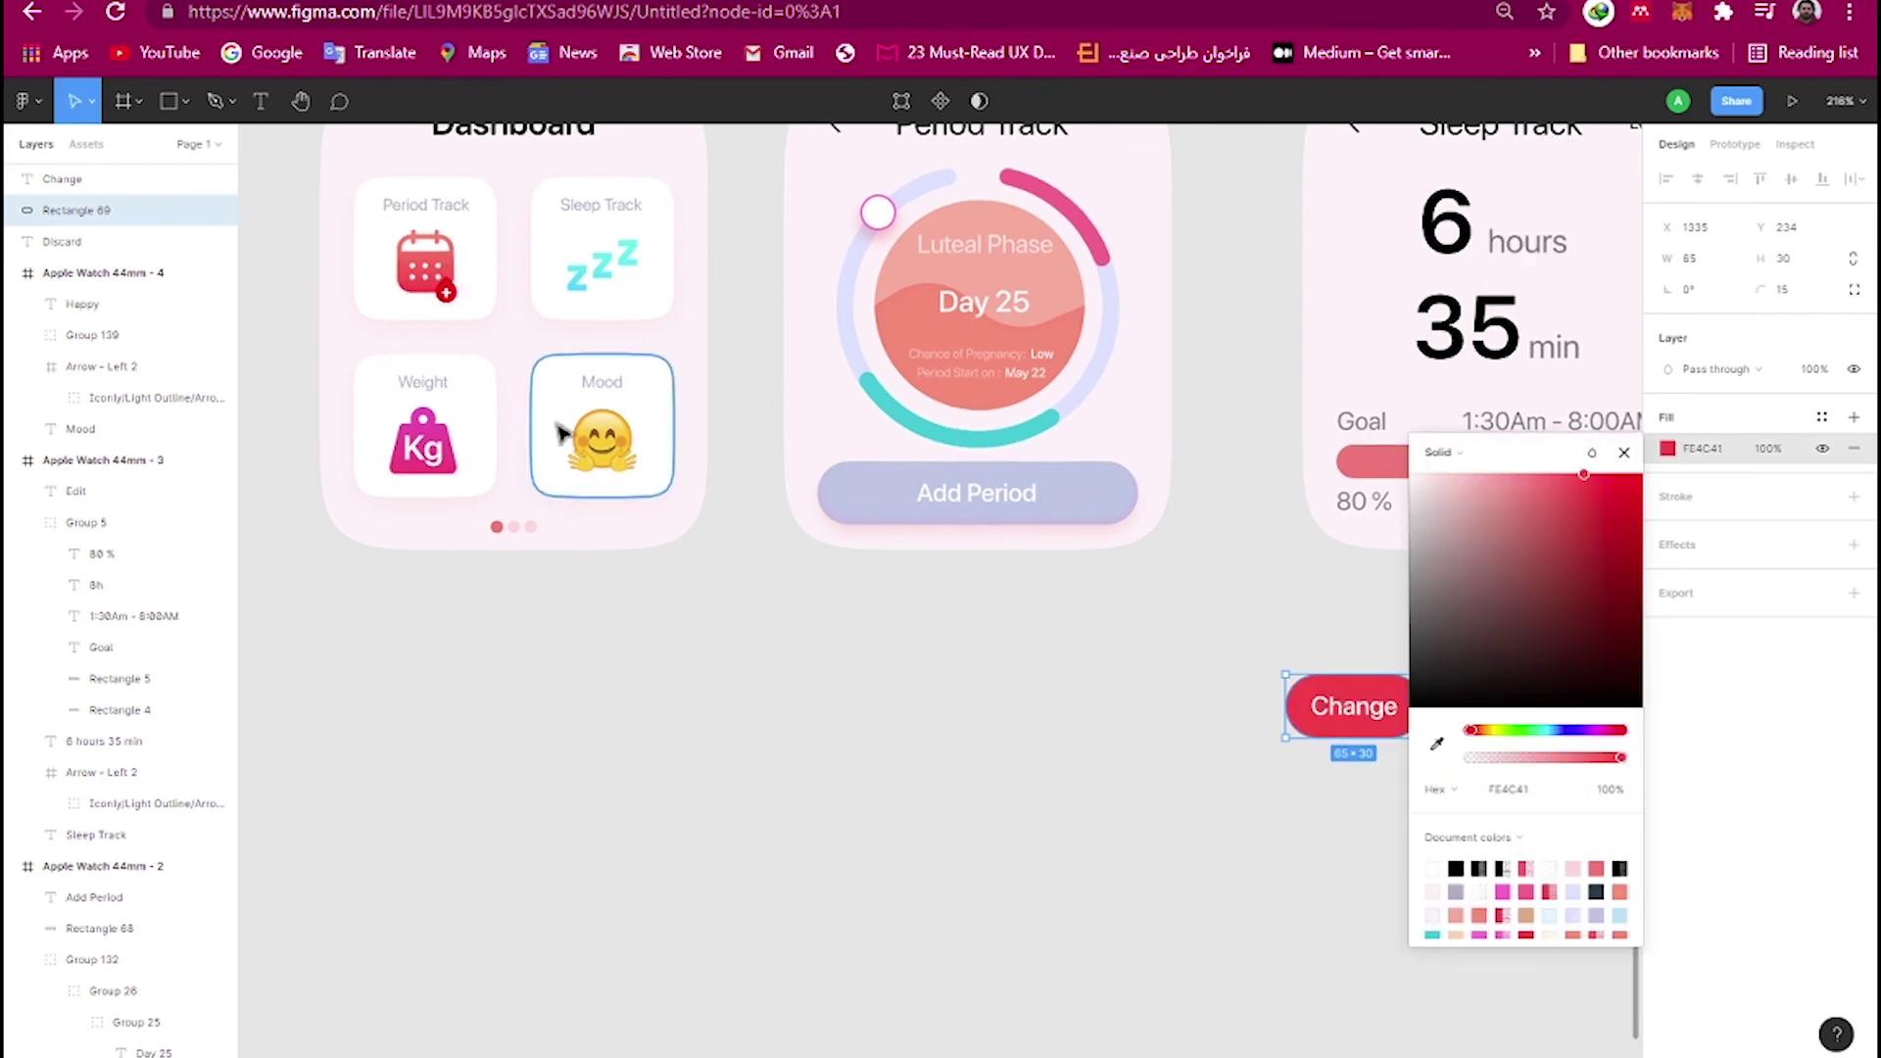
{"action": "key", "text": "Escape"}
{"action": "scroll", "coordinate": [1027, 628], "scroll_direction": "up", "scroll_amount": 3}
Duplicate the pill to the right and put a red Discard label on it.
{"action": "left_click_drag", "start_coordinate": [989, 494], "coordinate": [1238, 495]}
{"action": "left_click_drag", "start_coordinate": [1552, 599], "coordinate": [1148, 519]}
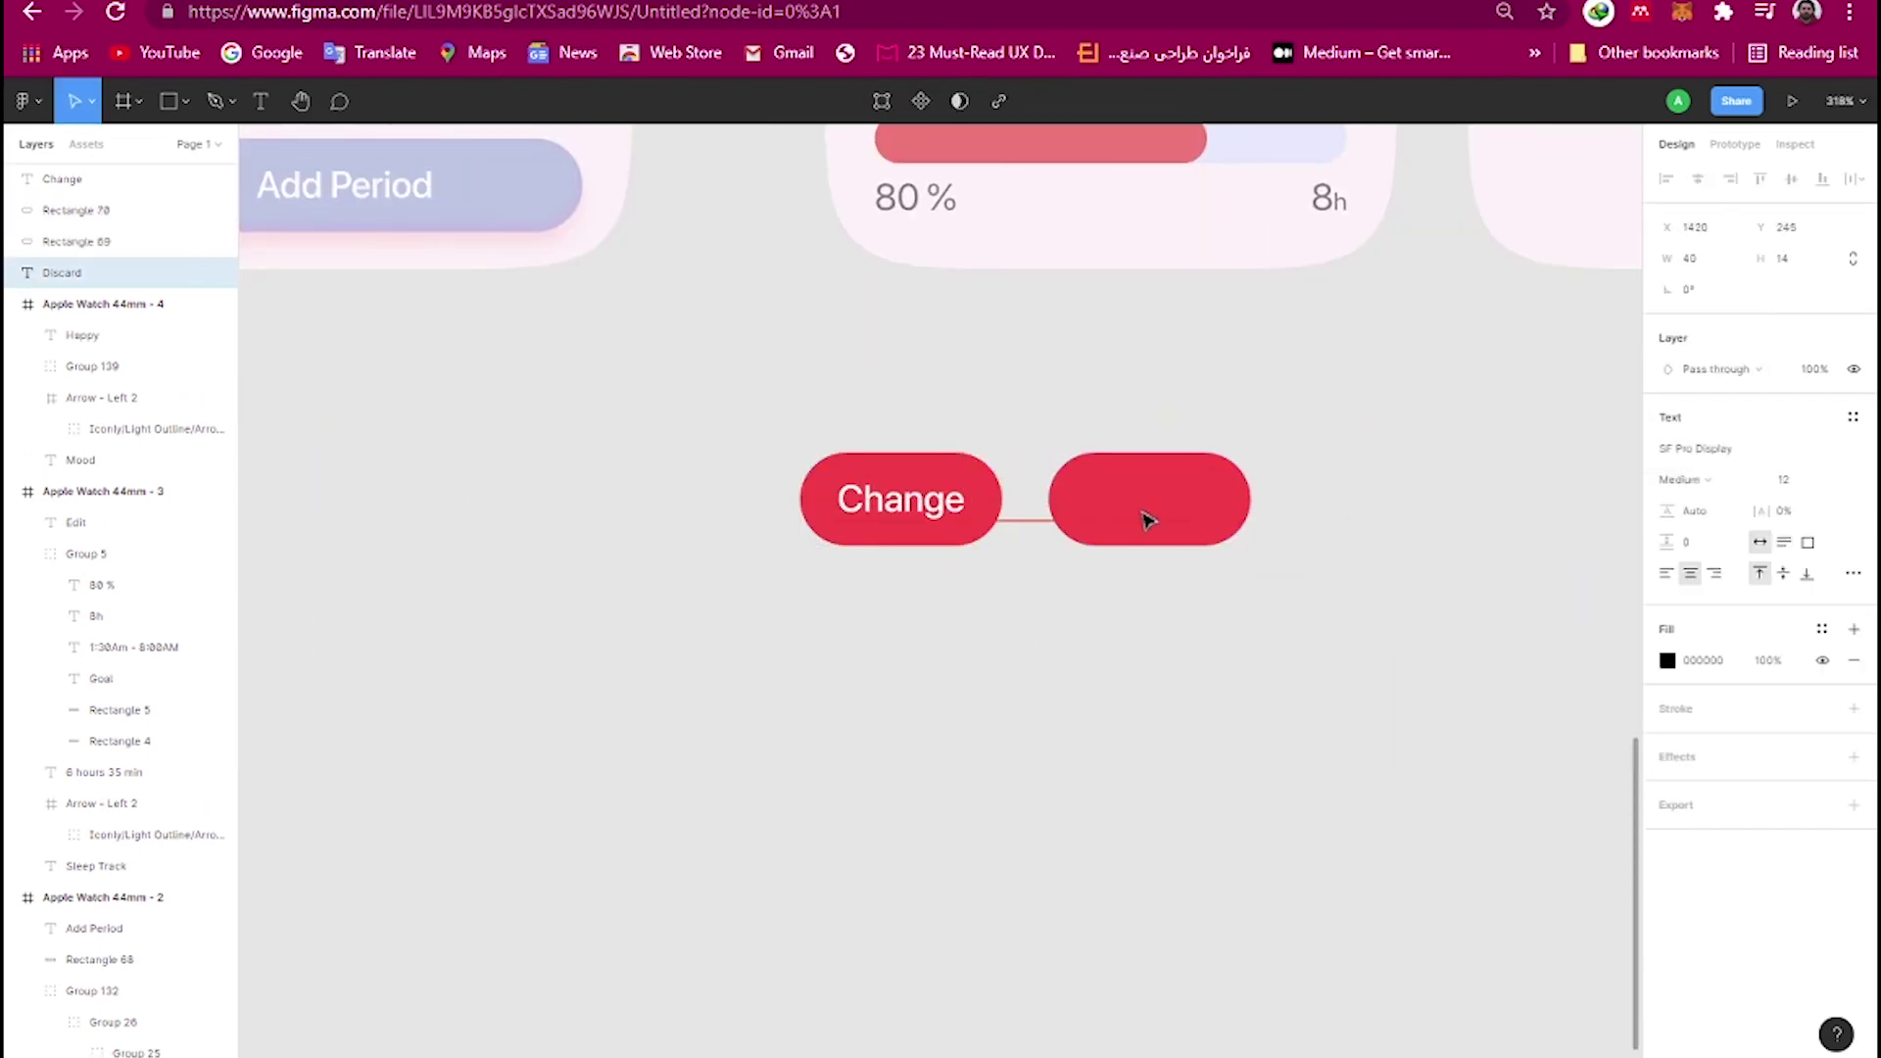
{"action": "left_click_drag", "start_coordinate": [62, 272], "coordinate": [61, 172]}
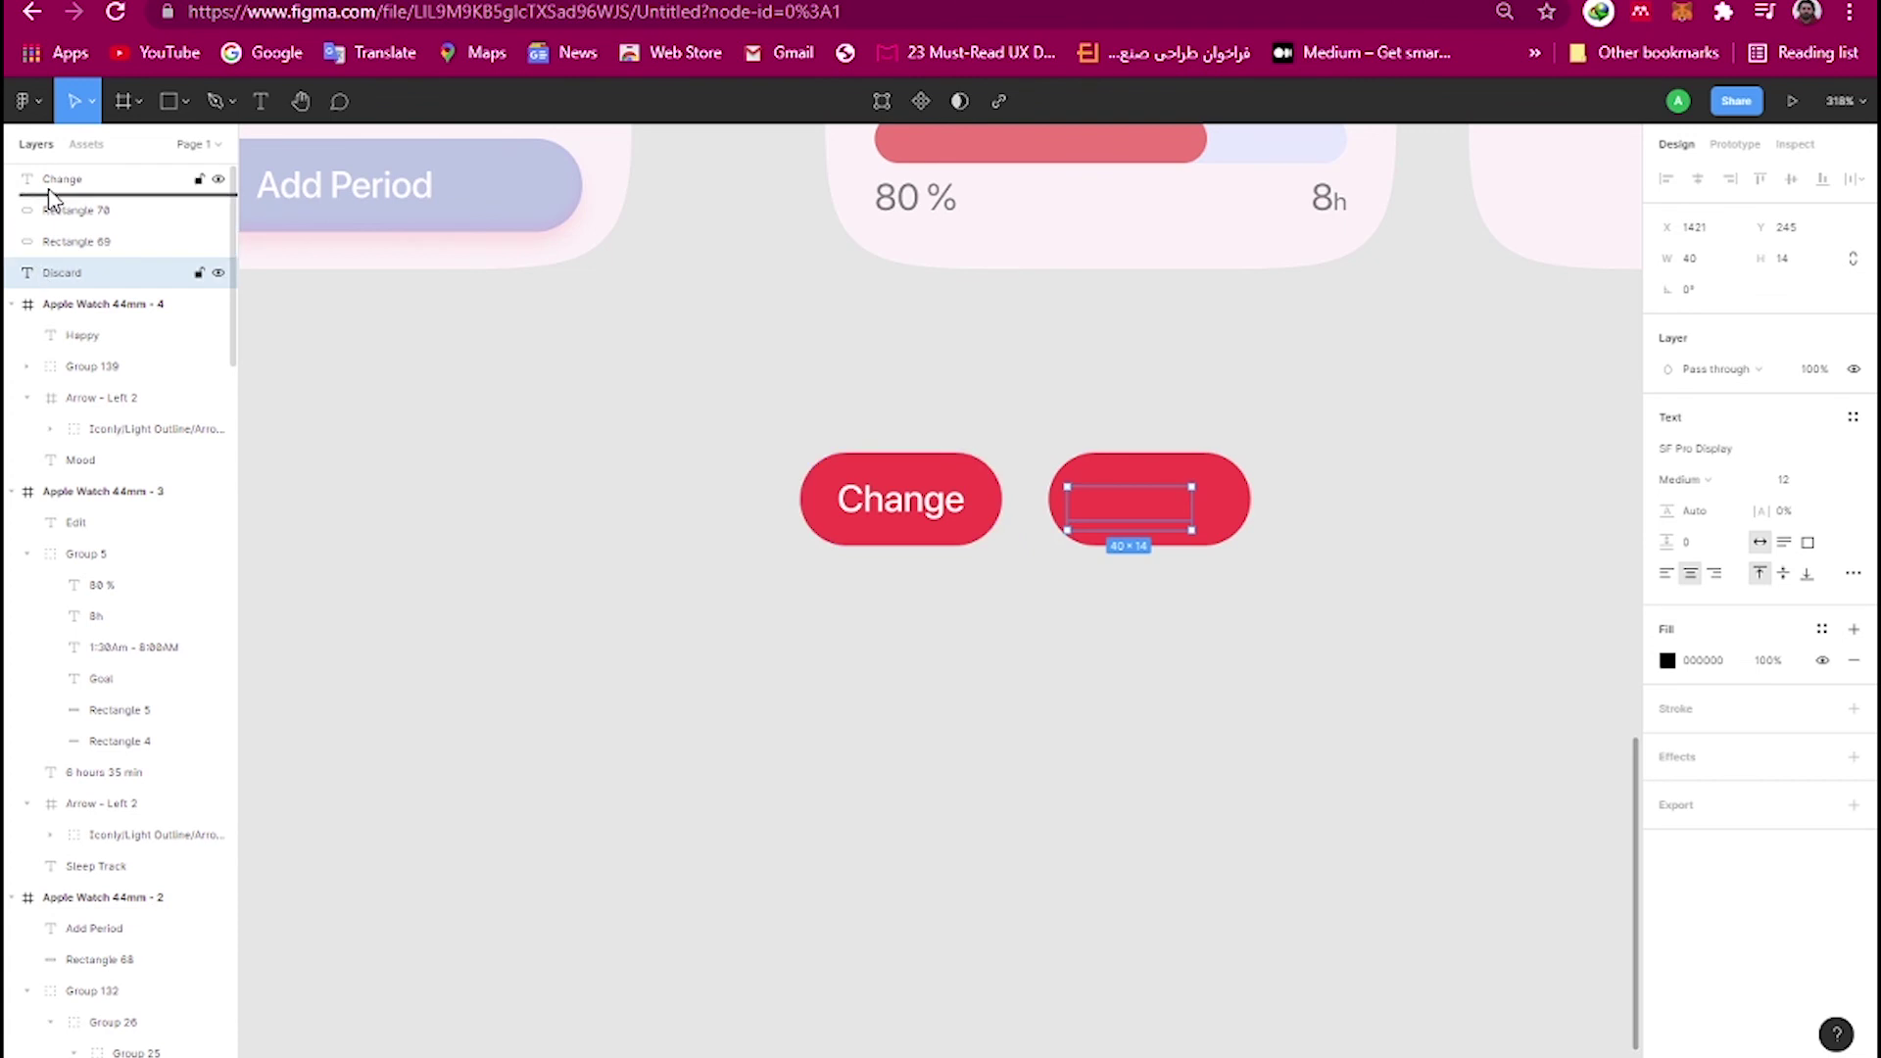
{"action": "left_click", "coordinate": [1667, 662]}
{"action": "left_click", "coordinate": [1440, 849]}
Remove the Discard pill's fill and give it a red FE4C41 outline.
{"action": "left_click", "coordinate": [1068, 499]}
{"action": "left_click", "coordinate": [1853, 492]}
{"action": "left_click", "coordinate": [1853, 446]}
{"action": "left_click", "coordinate": [1667, 497]}
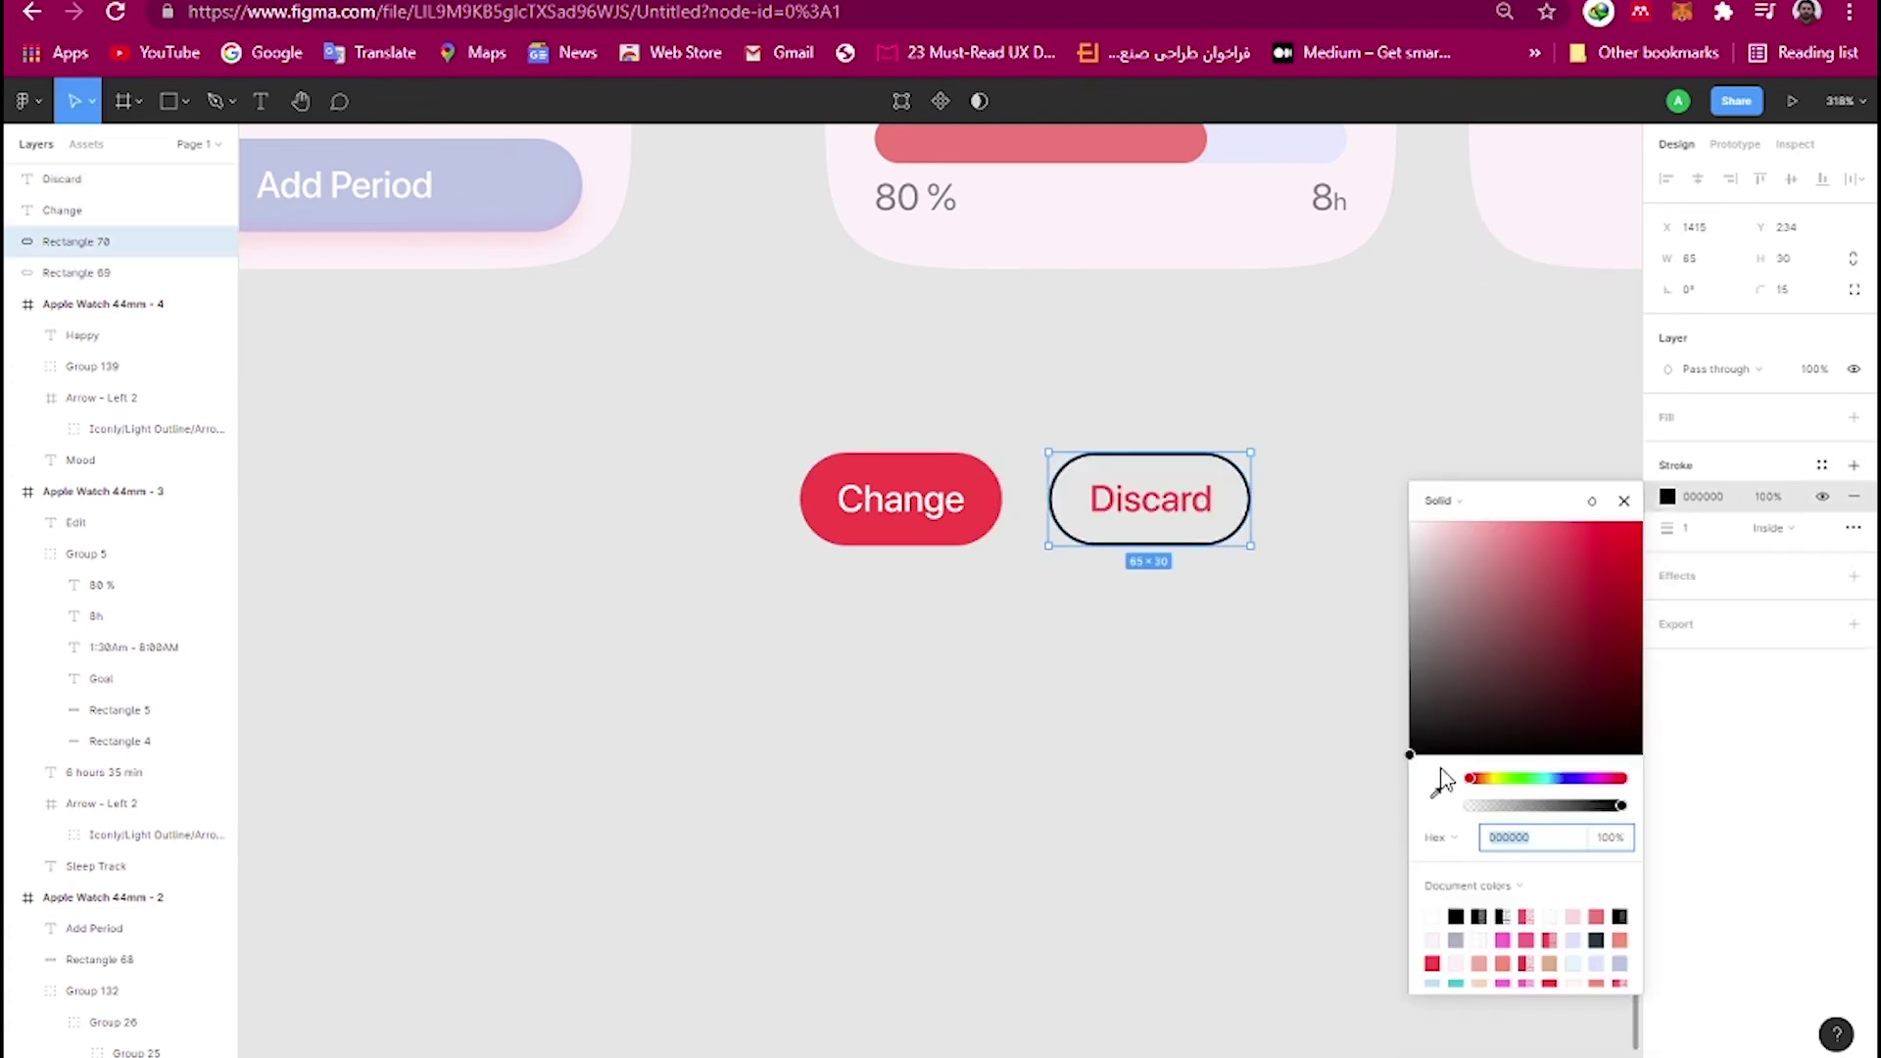
{"action": "left_click", "coordinate": [1439, 780]}
{"action": "left_click", "coordinate": [1151, 500]}
Group the Change label with its pill and move the button onto the Mood screen.
{"action": "left_click", "coordinate": [901, 499]}
{"action": "left_click", "coordinate": [822, 499], "text": "shift"}
{"action": "key", "text": "ctrl+g"}
{"action": "left_click", "coordinate": [1197, 450]}
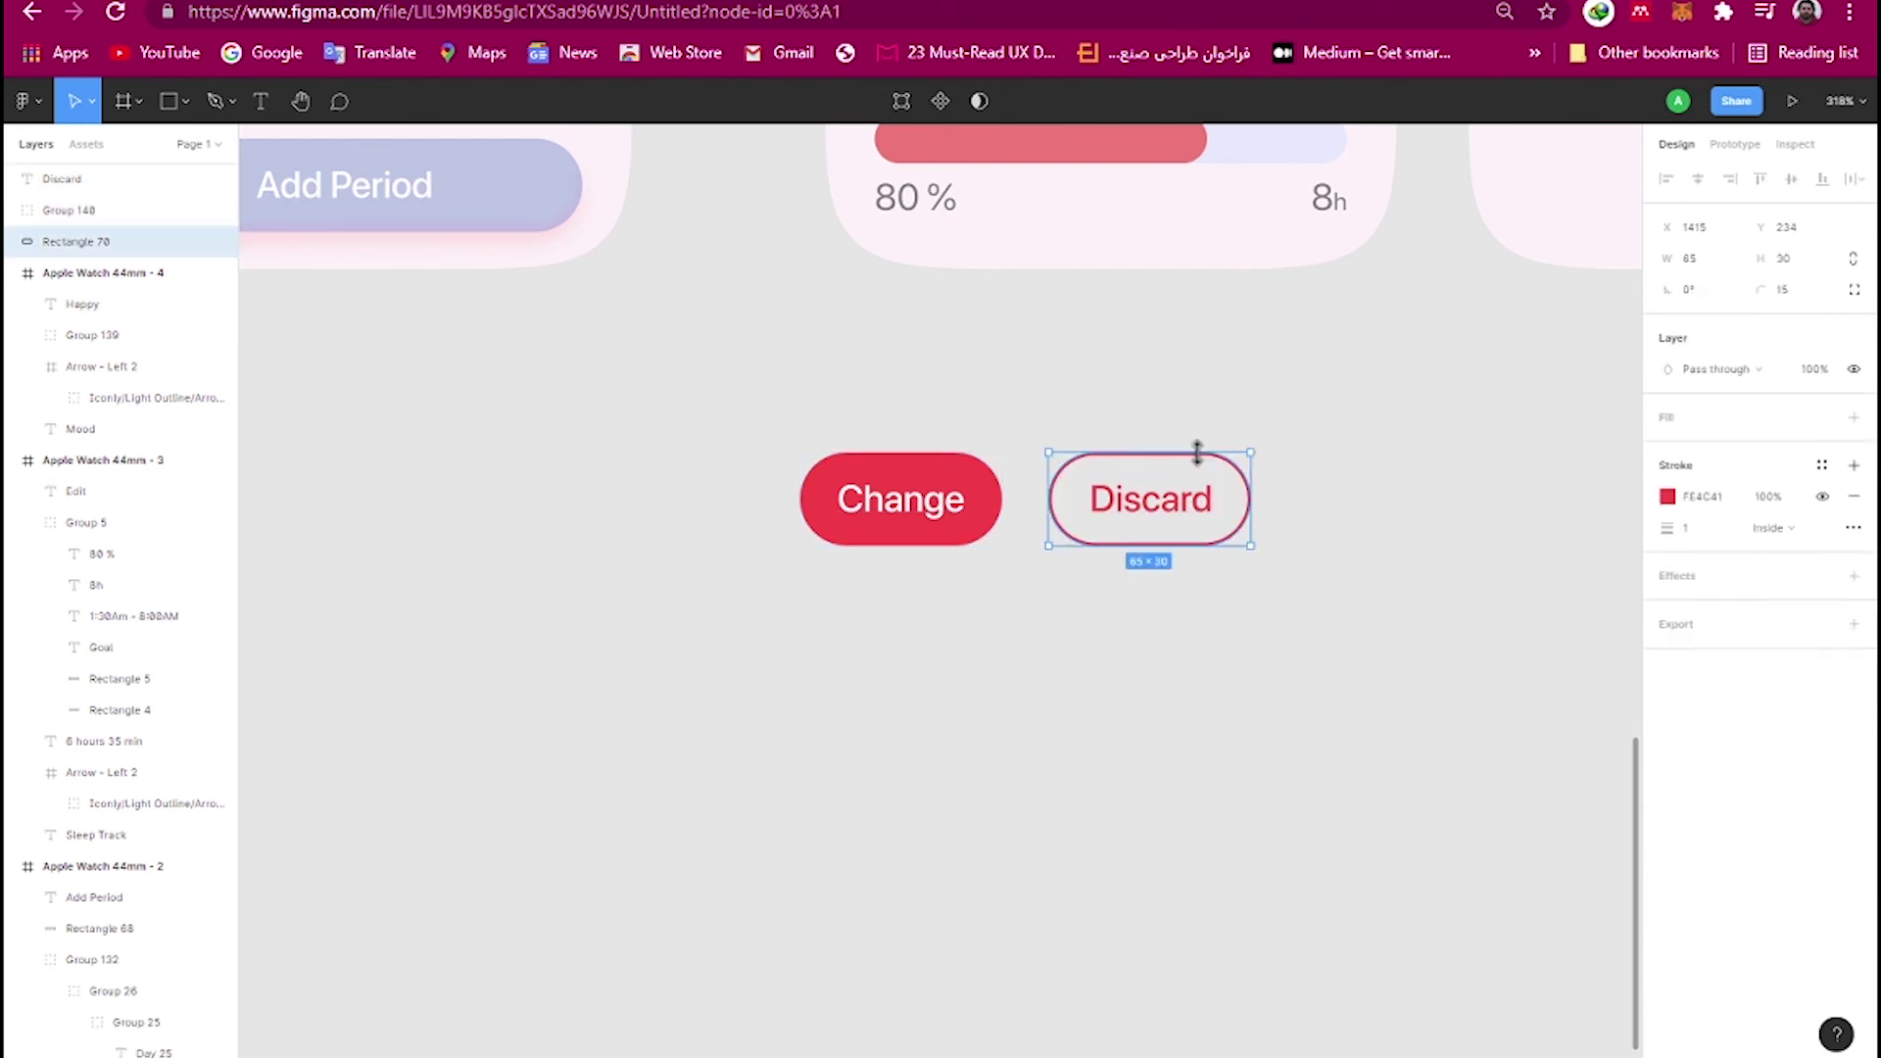
{"action": "left_click_drag", "start_coordinate": [848, 497], "coordinate": [1372, 314]}
{"action": "scroll", "coordinate": [1078, 441], "scroll_direction": "down", "scroll_amount": 3}
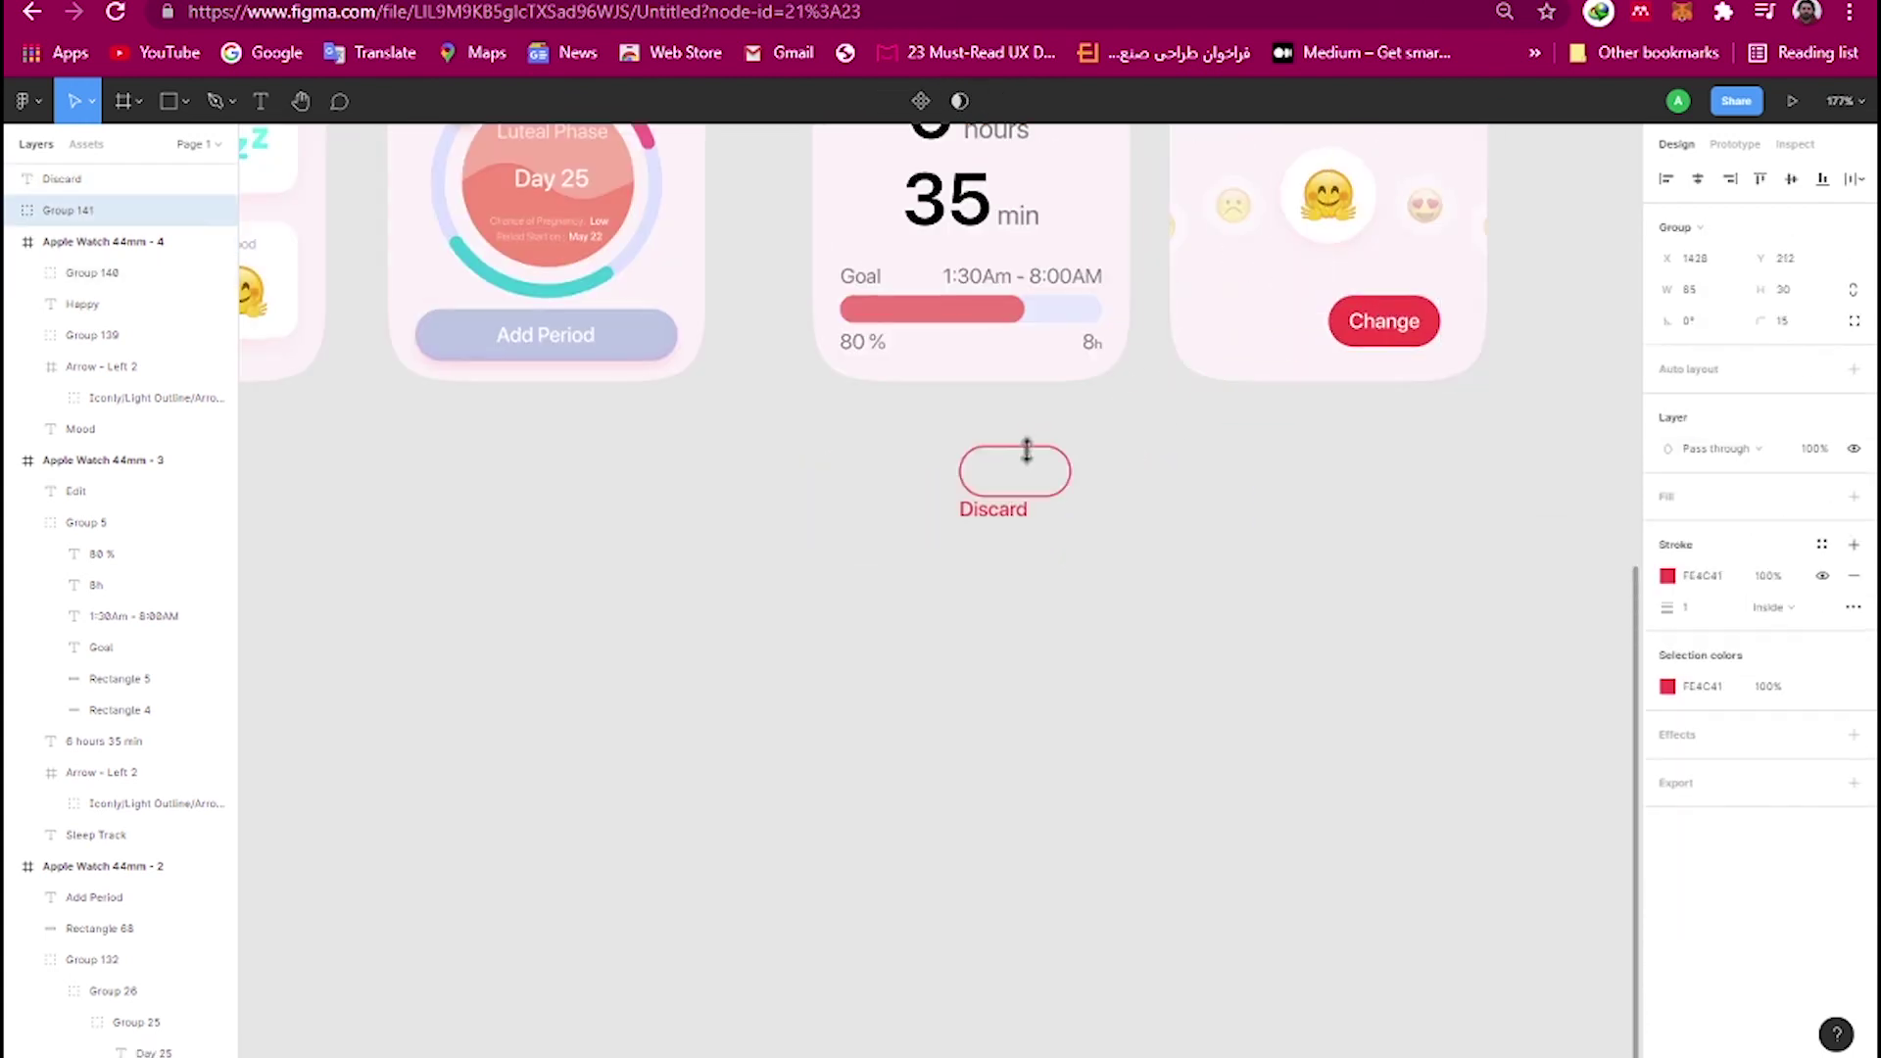
Group Discard with its pill, pair it with Change, and centre the pair at the screen bottom.
{"action": "mouse_move", "coordinate": [1027, 451]}
{"action": "left_mouse_down"}
{"action": "mouse_move", "coordinate": [999, 496]}
{"action": "mouse_move", "coordinate": [1238, 320]}
{"action": "left_mouse_up"}
{"action": "key", "text": "ctrl+g"}
{"action": "scroll", "coordinate": [1317, 279], "scroll_direction": "up", "scroll_amount": 2}
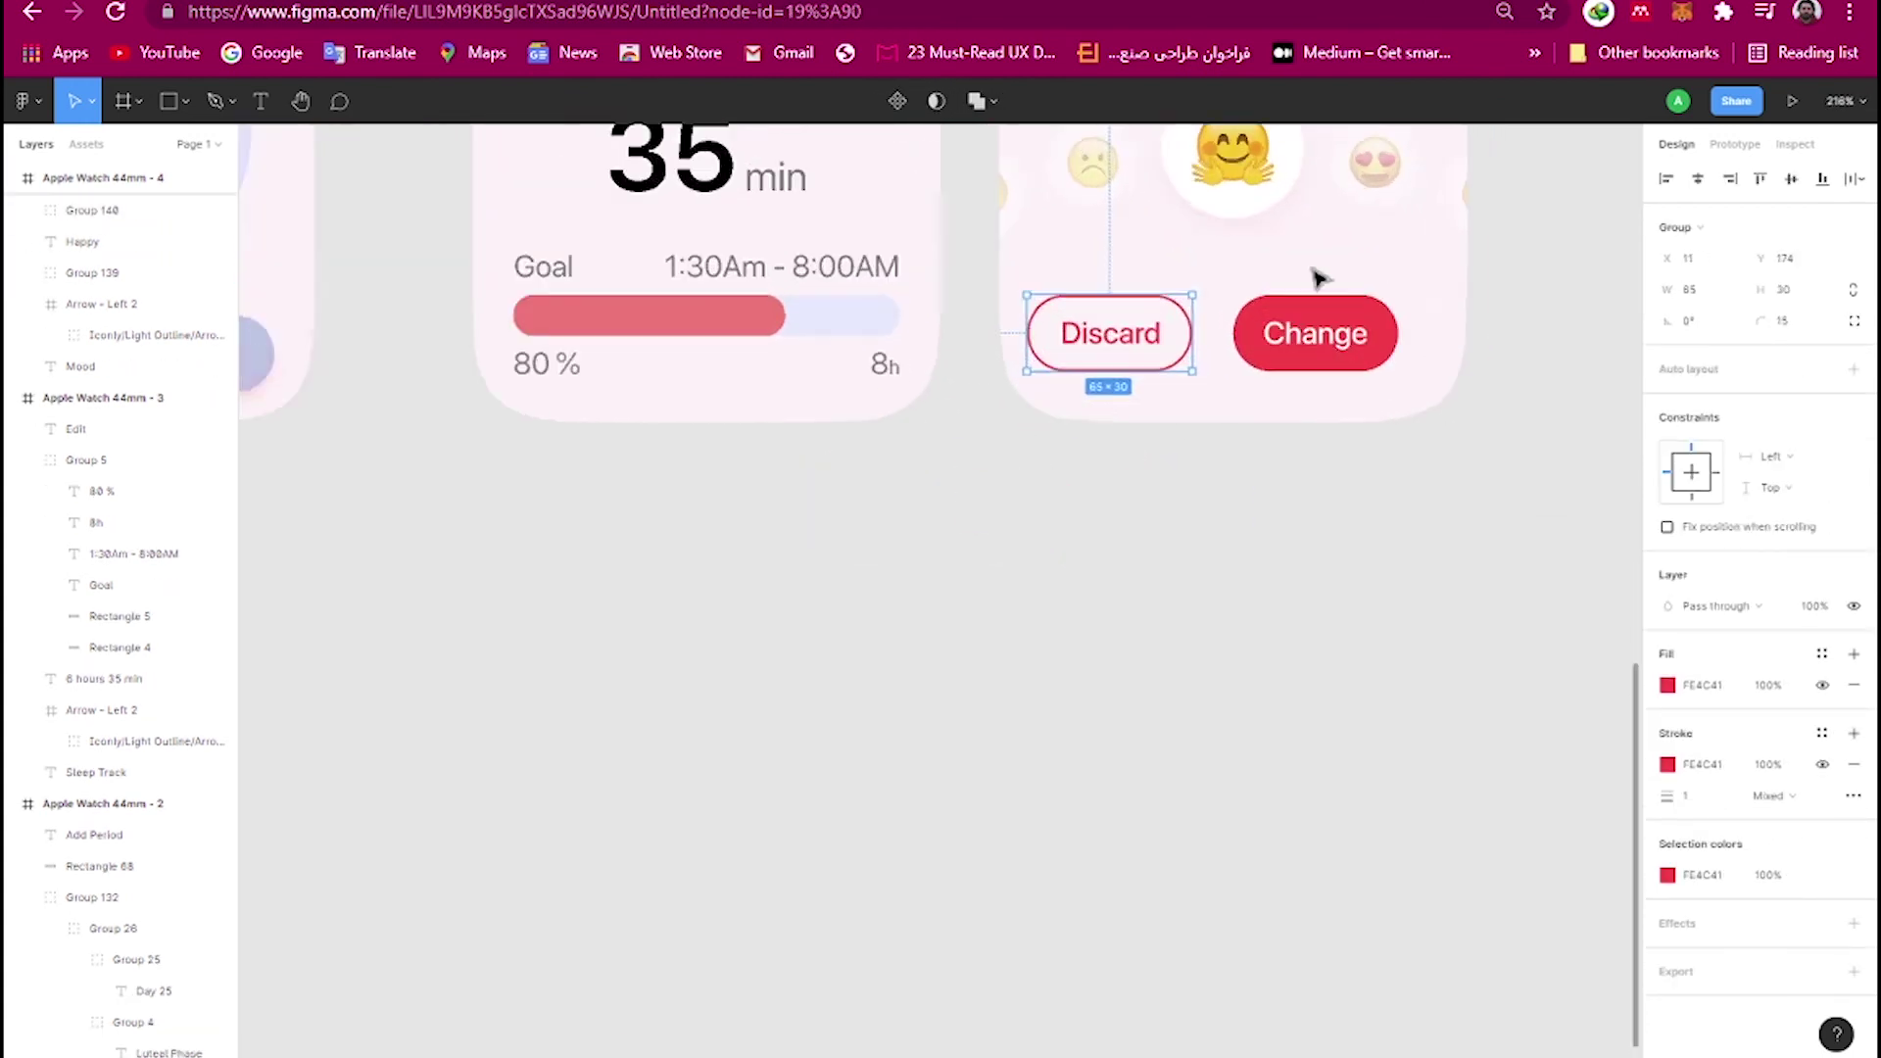
{"action": "scroll", "coordinate": [1317, 279], "scroll_direction": "up", "scroll_amount": 2}
{"action": "left_click", "coordinate": [1335, 353]}
{"action": "left_click", "coordinate": [1126, 358], "text": "shift"}
{"action": "key", "text": "ctrl+g"}
{"action": "left_click", "coordinate": [1697, 179]}
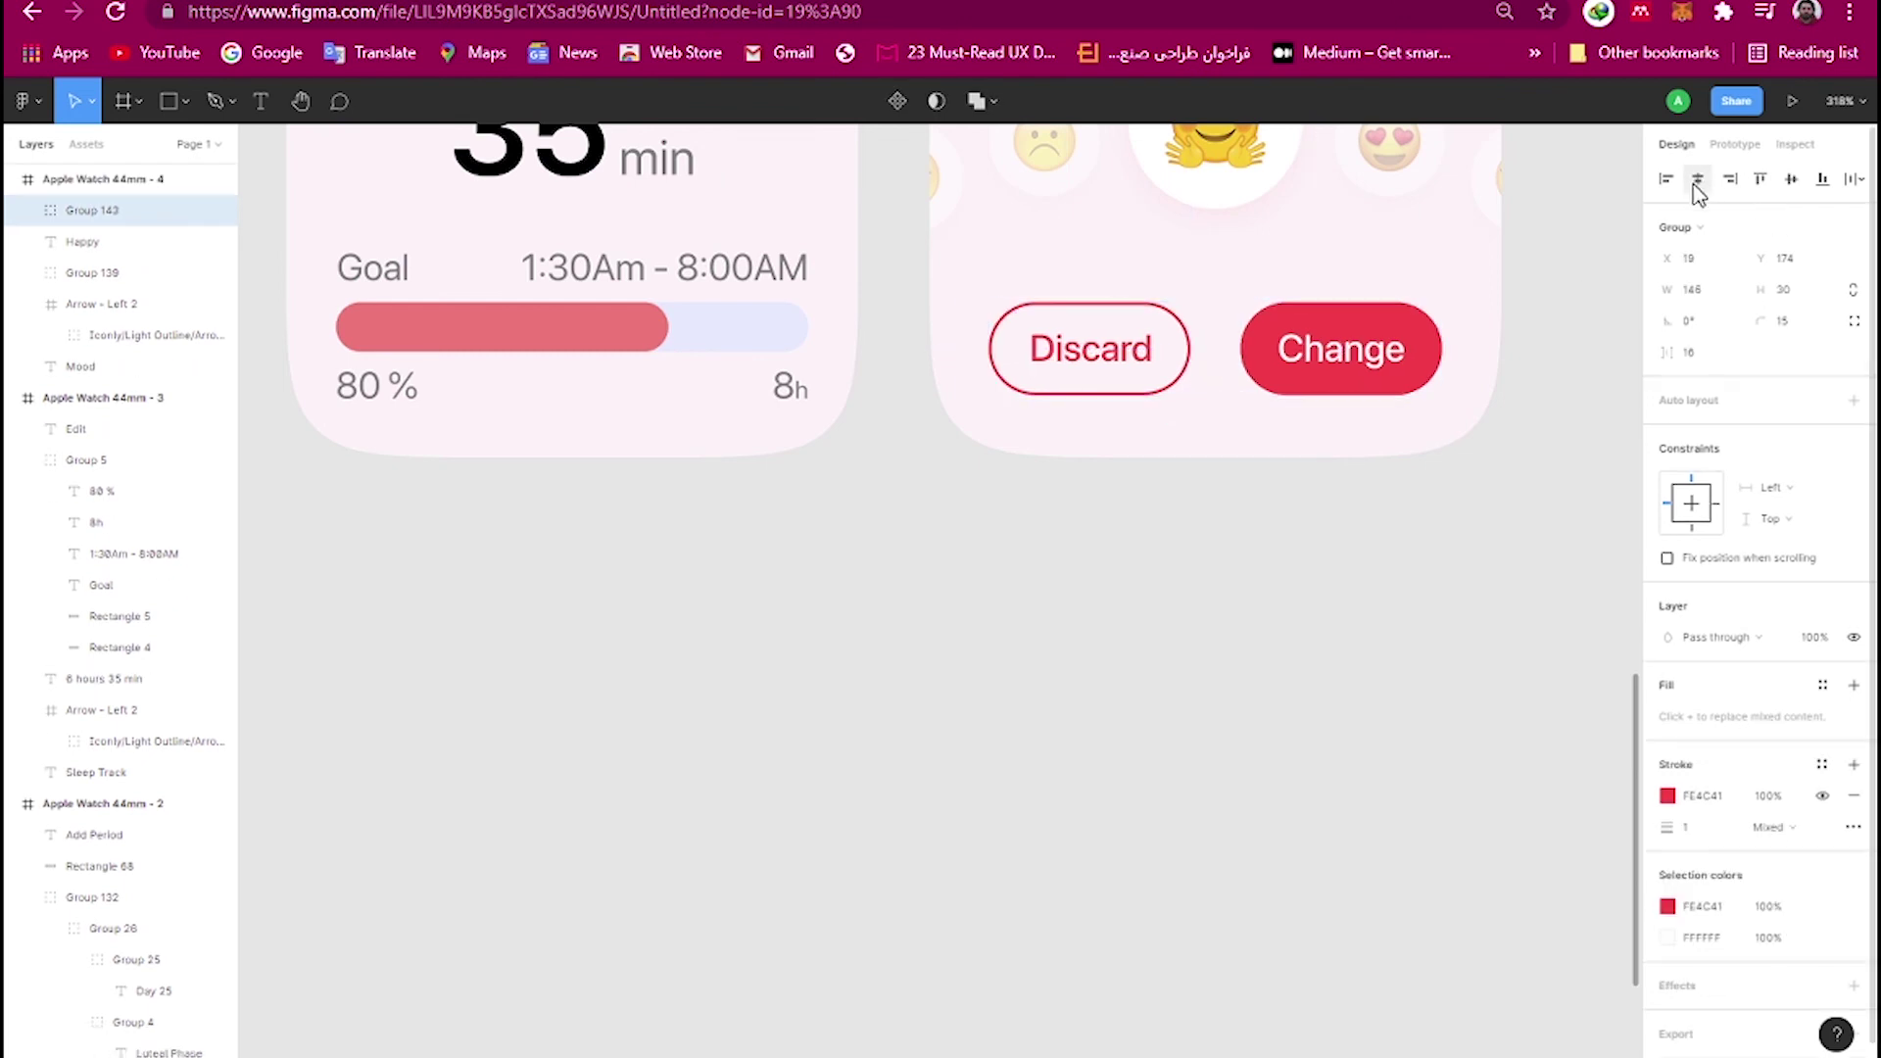
{"action": "left_click_drag", "start_coordinate": [1271, 424], "coordinate": [1286, 444]}
{"action": "left_click", "coordinate": [1536, 320]}
Give the Discard pill a pale pink FDF5F9 fill.
{"action": "double_click", "coordinate": [1398, 344]}
{"action": "key", "text": "shift+Tab"}
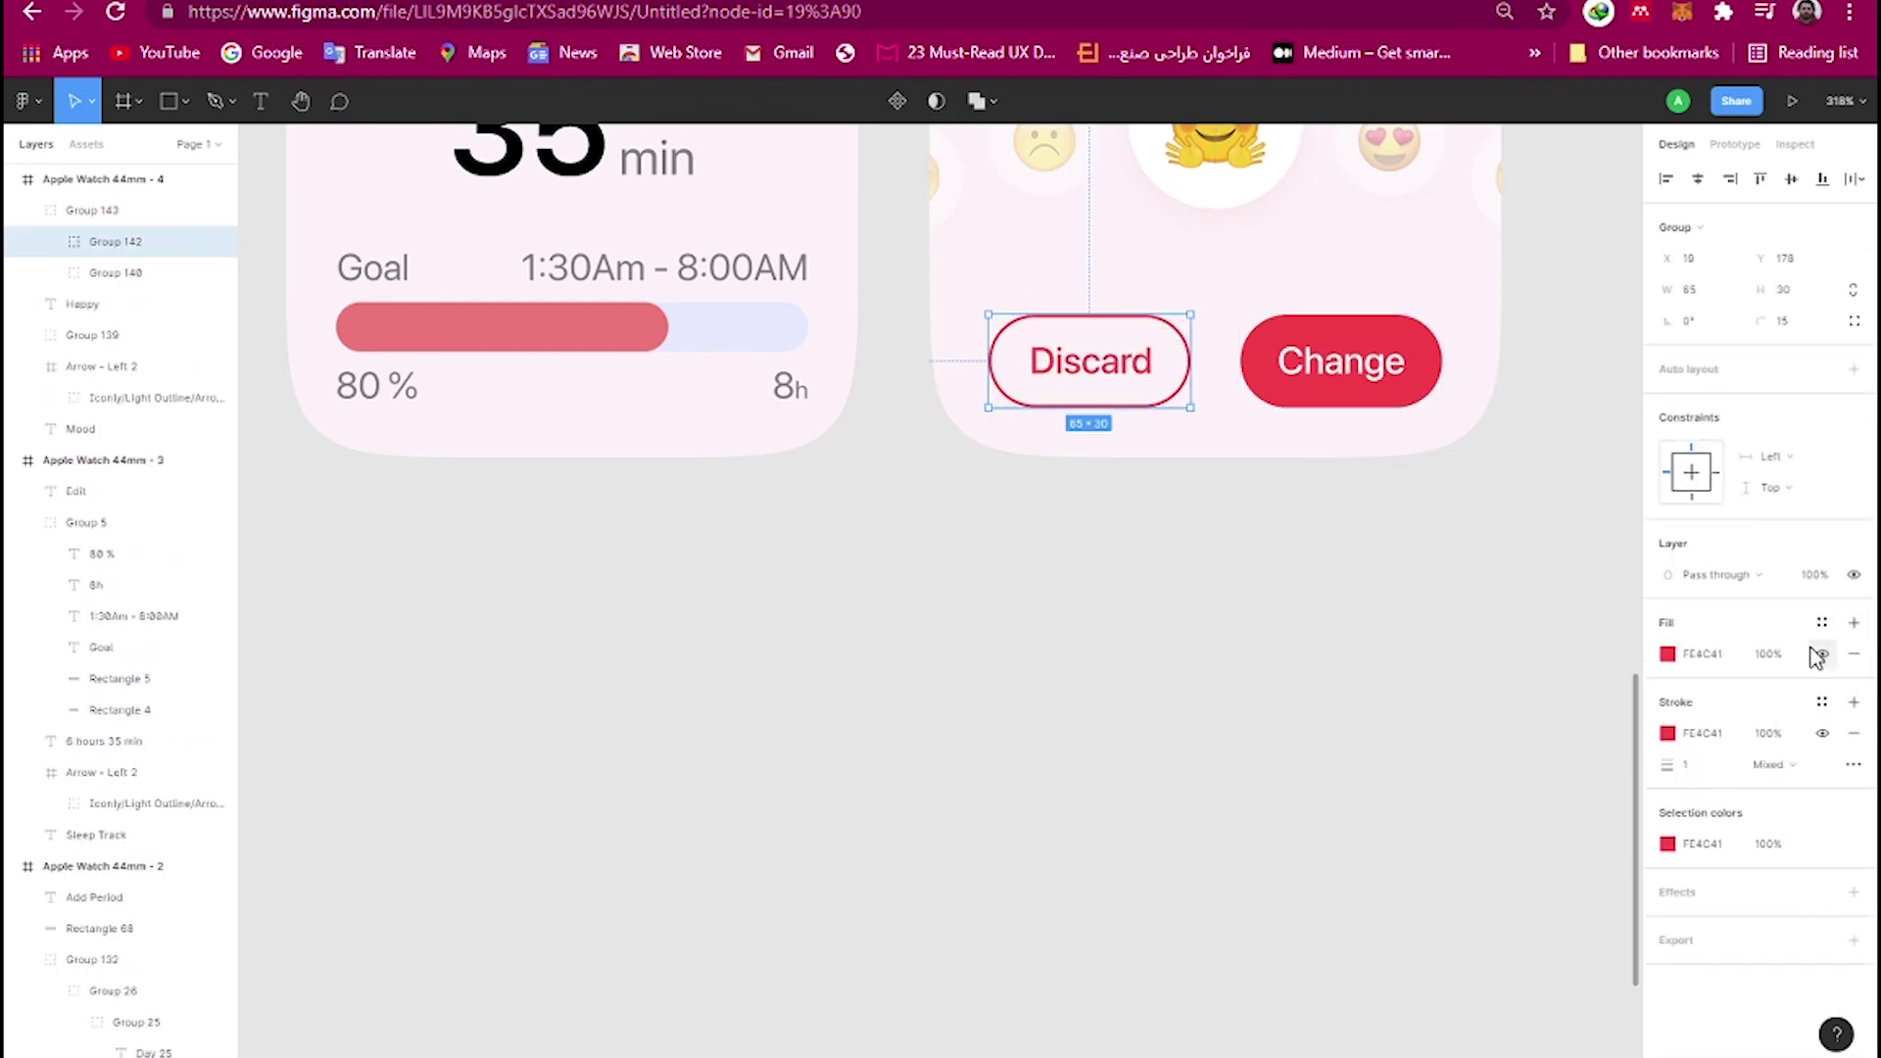
{"action": "left_click", "coordinate": [51, 242]}
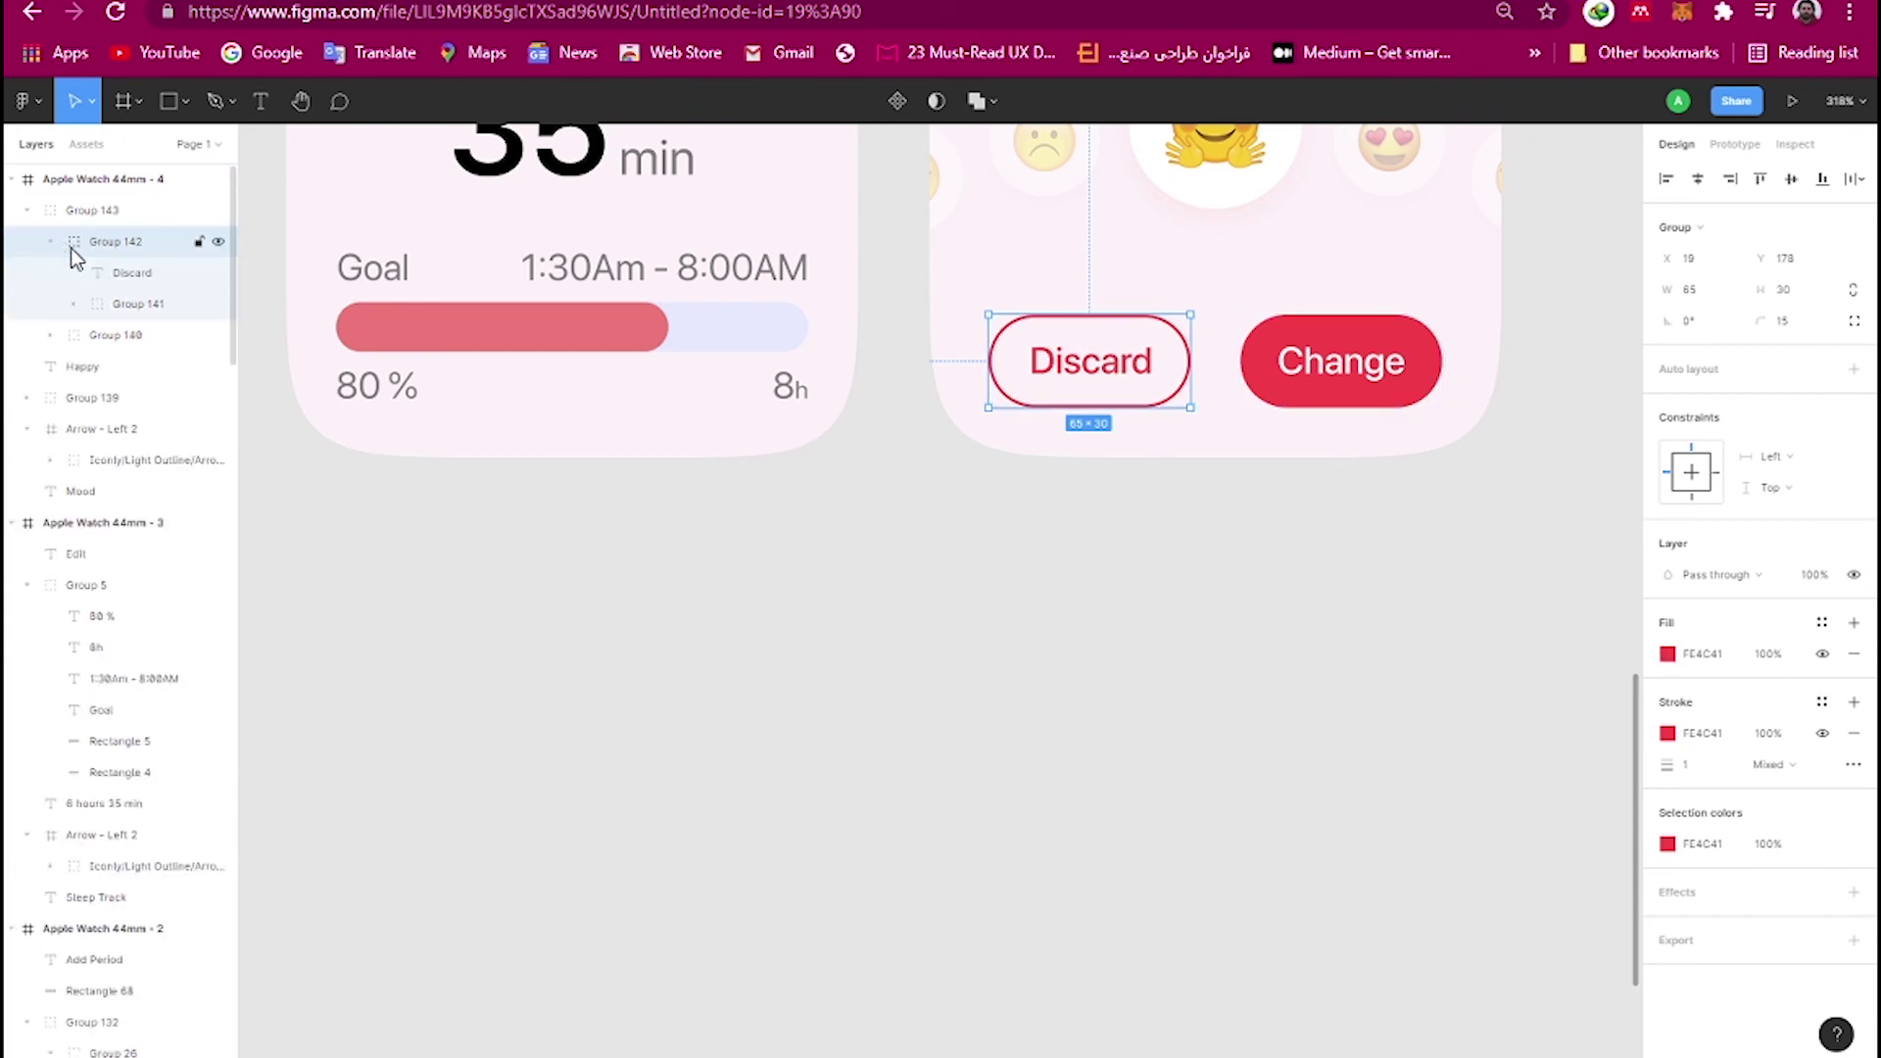
{"action": "left_click", "coordinate": [78, 304]}
{"action": "left_click", "coordinate": [167, 335]}
{"action": "left_click", "coordinate": [1667, 574]}
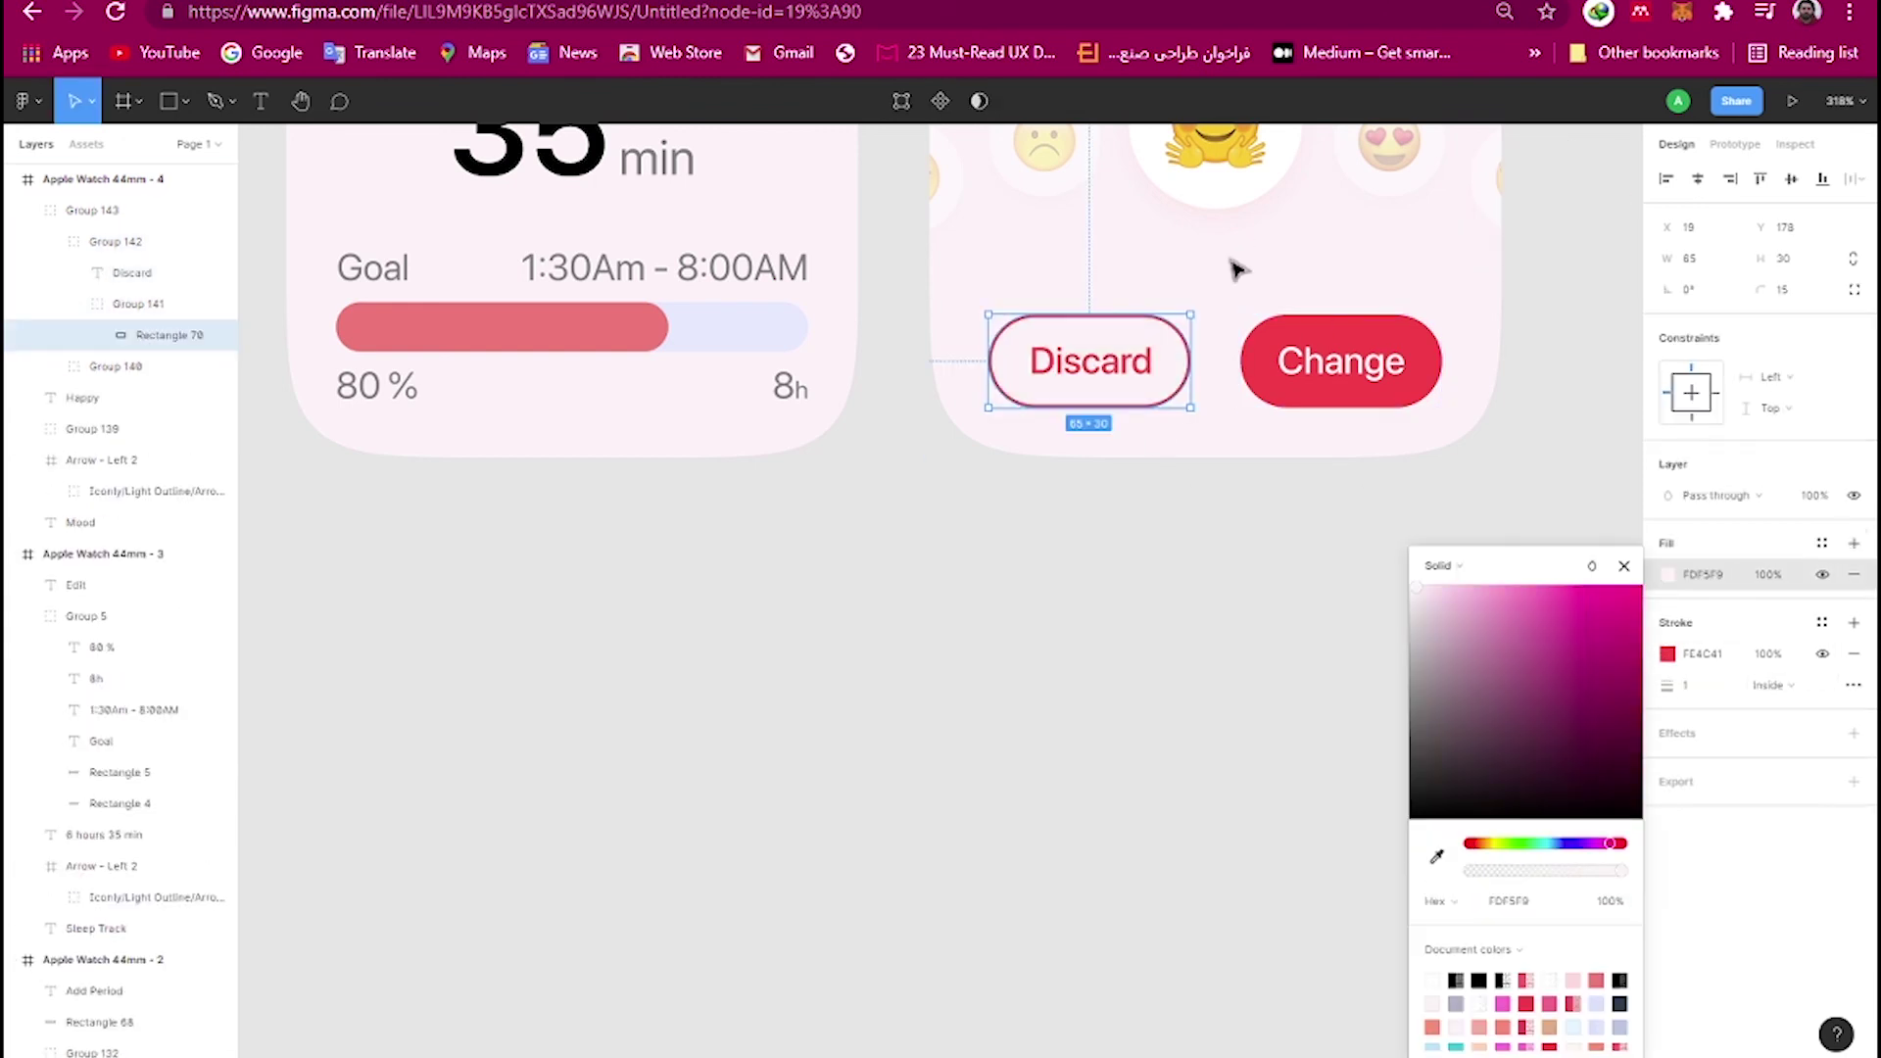
{"action": "left_click", "coordinate": [1175, 348]}
Add a soft FD6262 drop shadow to both buttons and adjust its opacity.
{"action": "key", "text": "Return"}
{"action": "left_click", "coordinate": [1853, 985]}
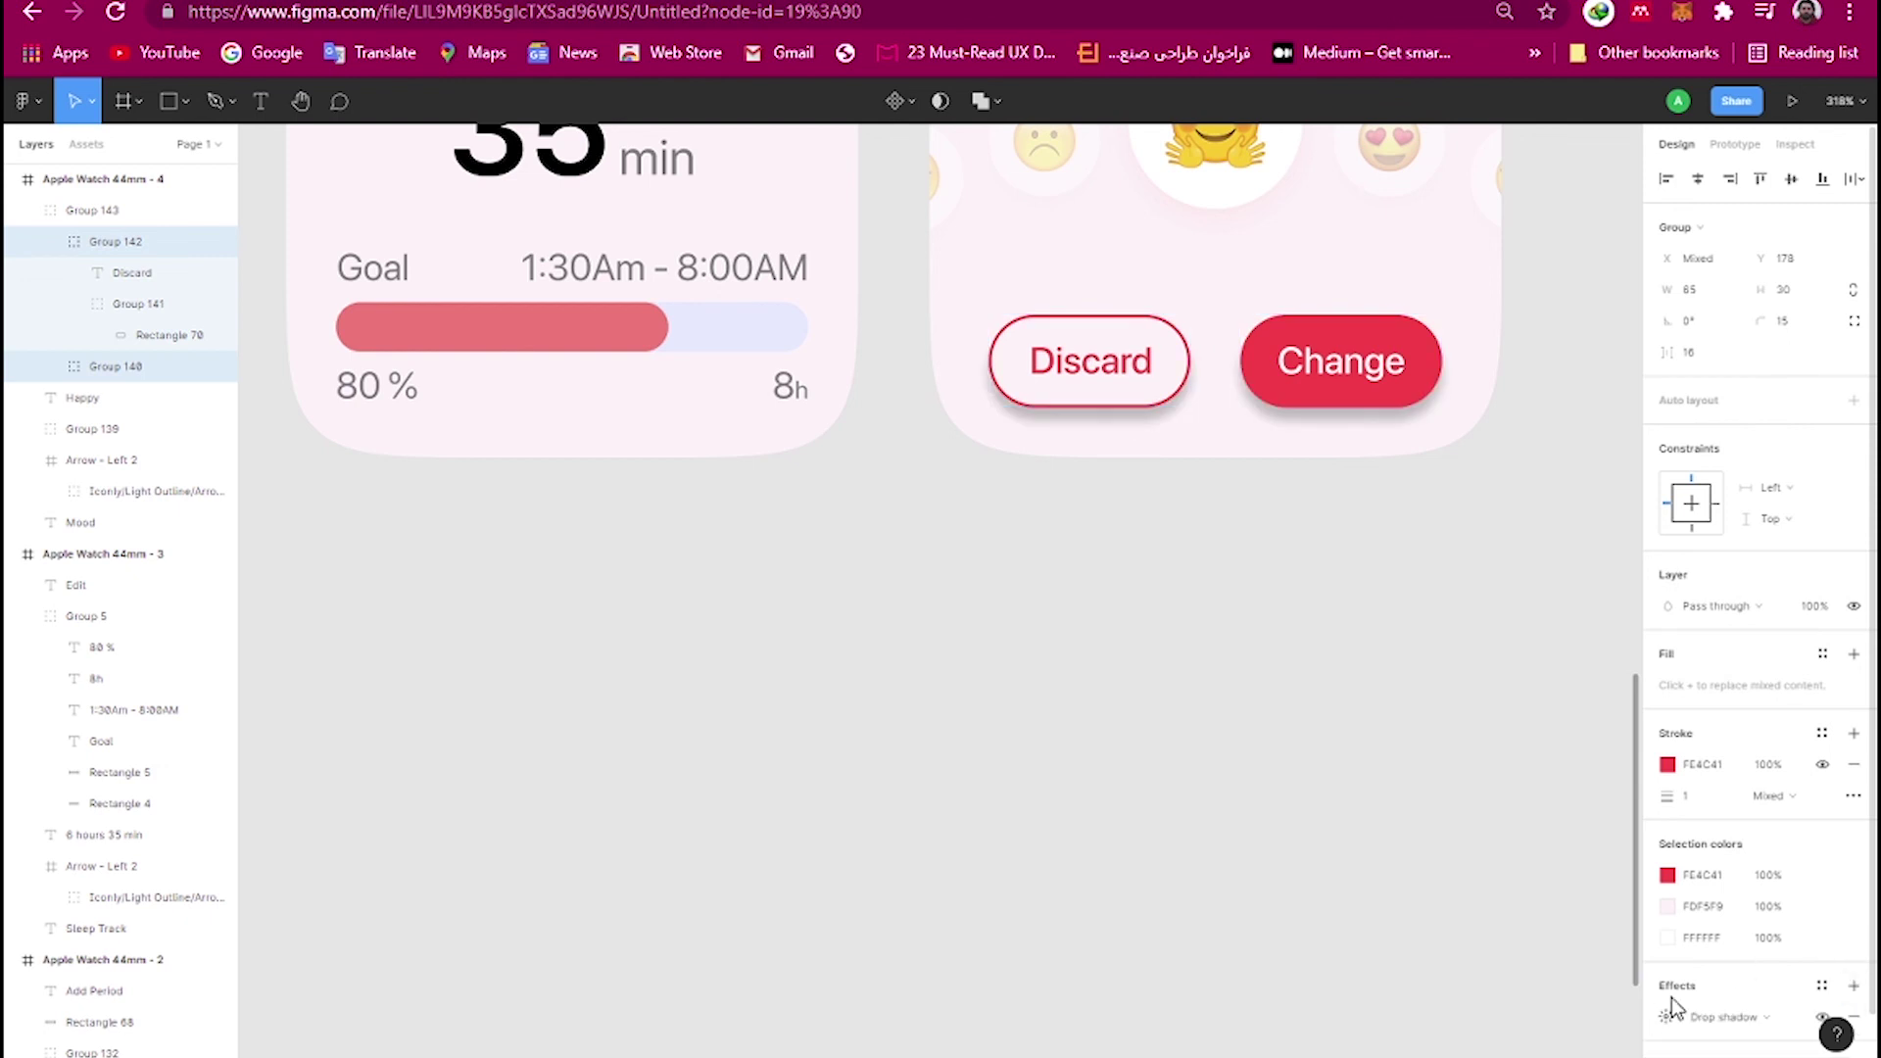
{"action": "left_click", "coordinate": [1666, 1015]}
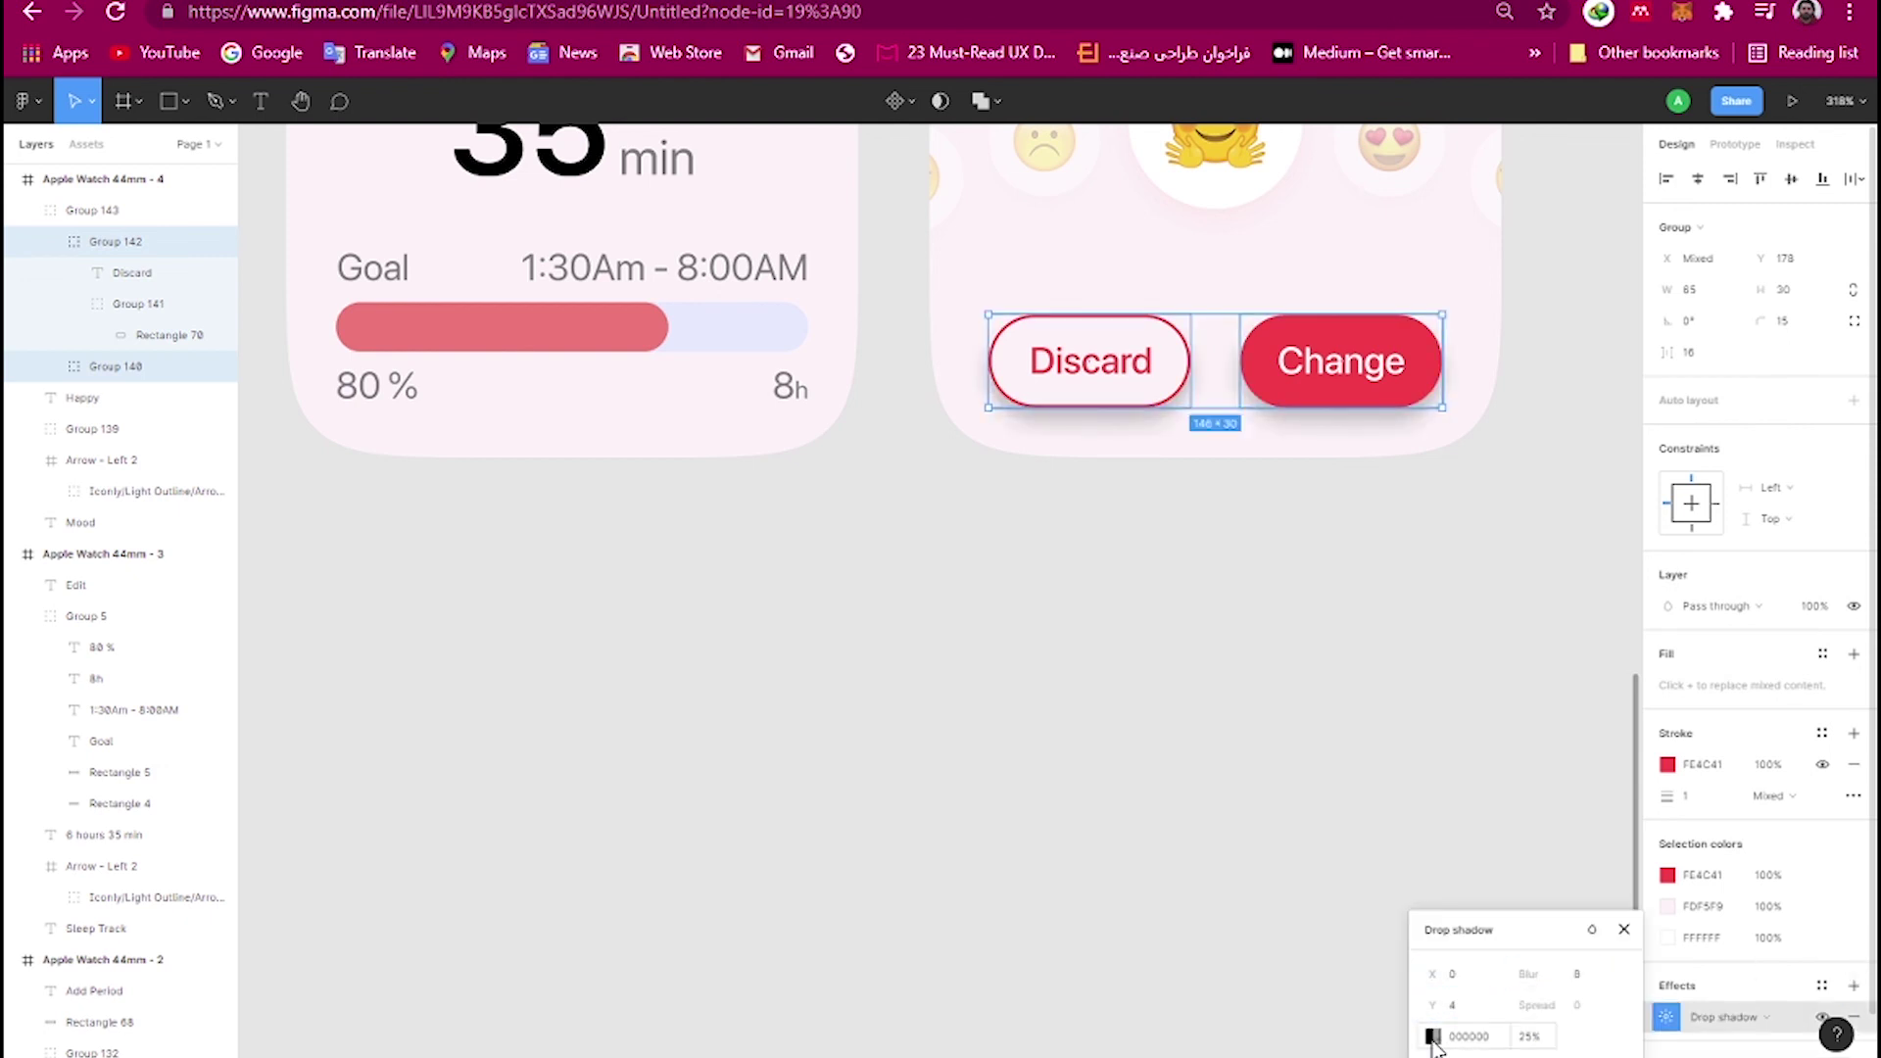
{"action": "left_click", "coordinate": [1433, 1037]}
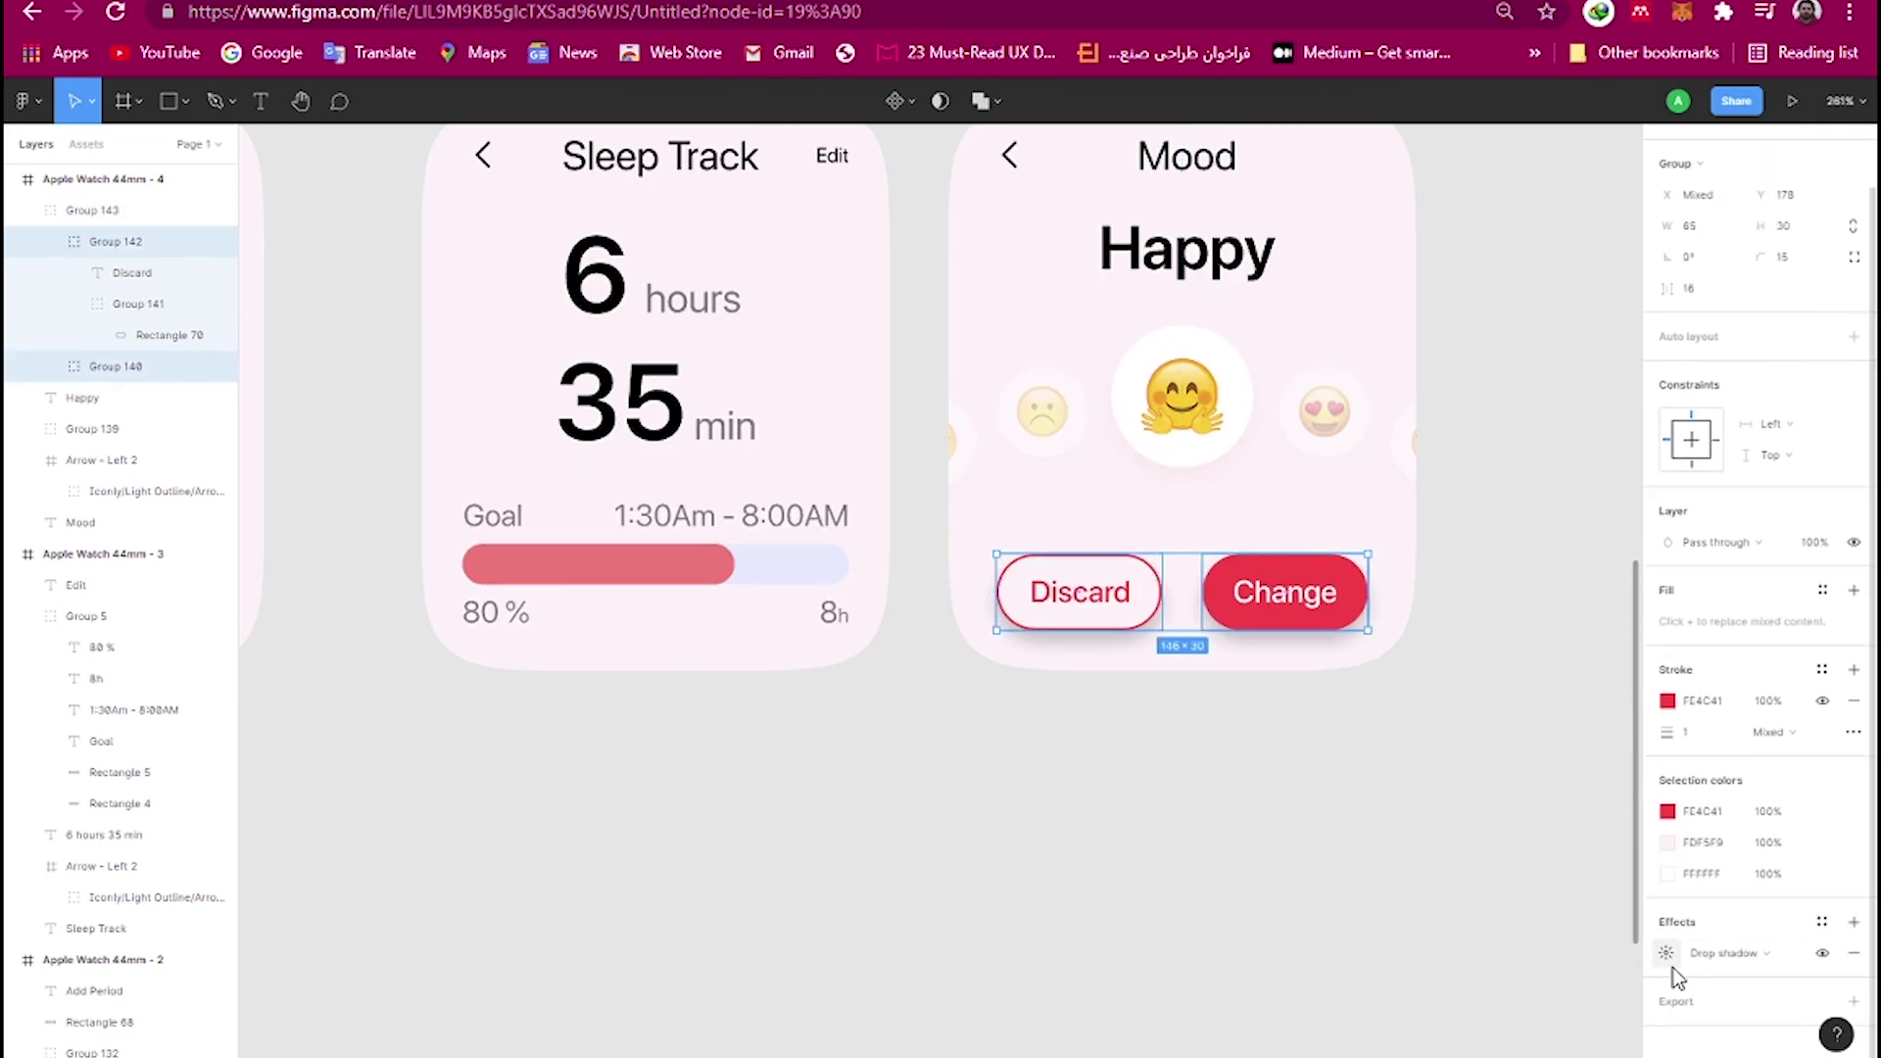
{"action": "left_click", "coordinate": [1665, 952]}
{"action": "left_click", "coordinate": [1533, 1037]}
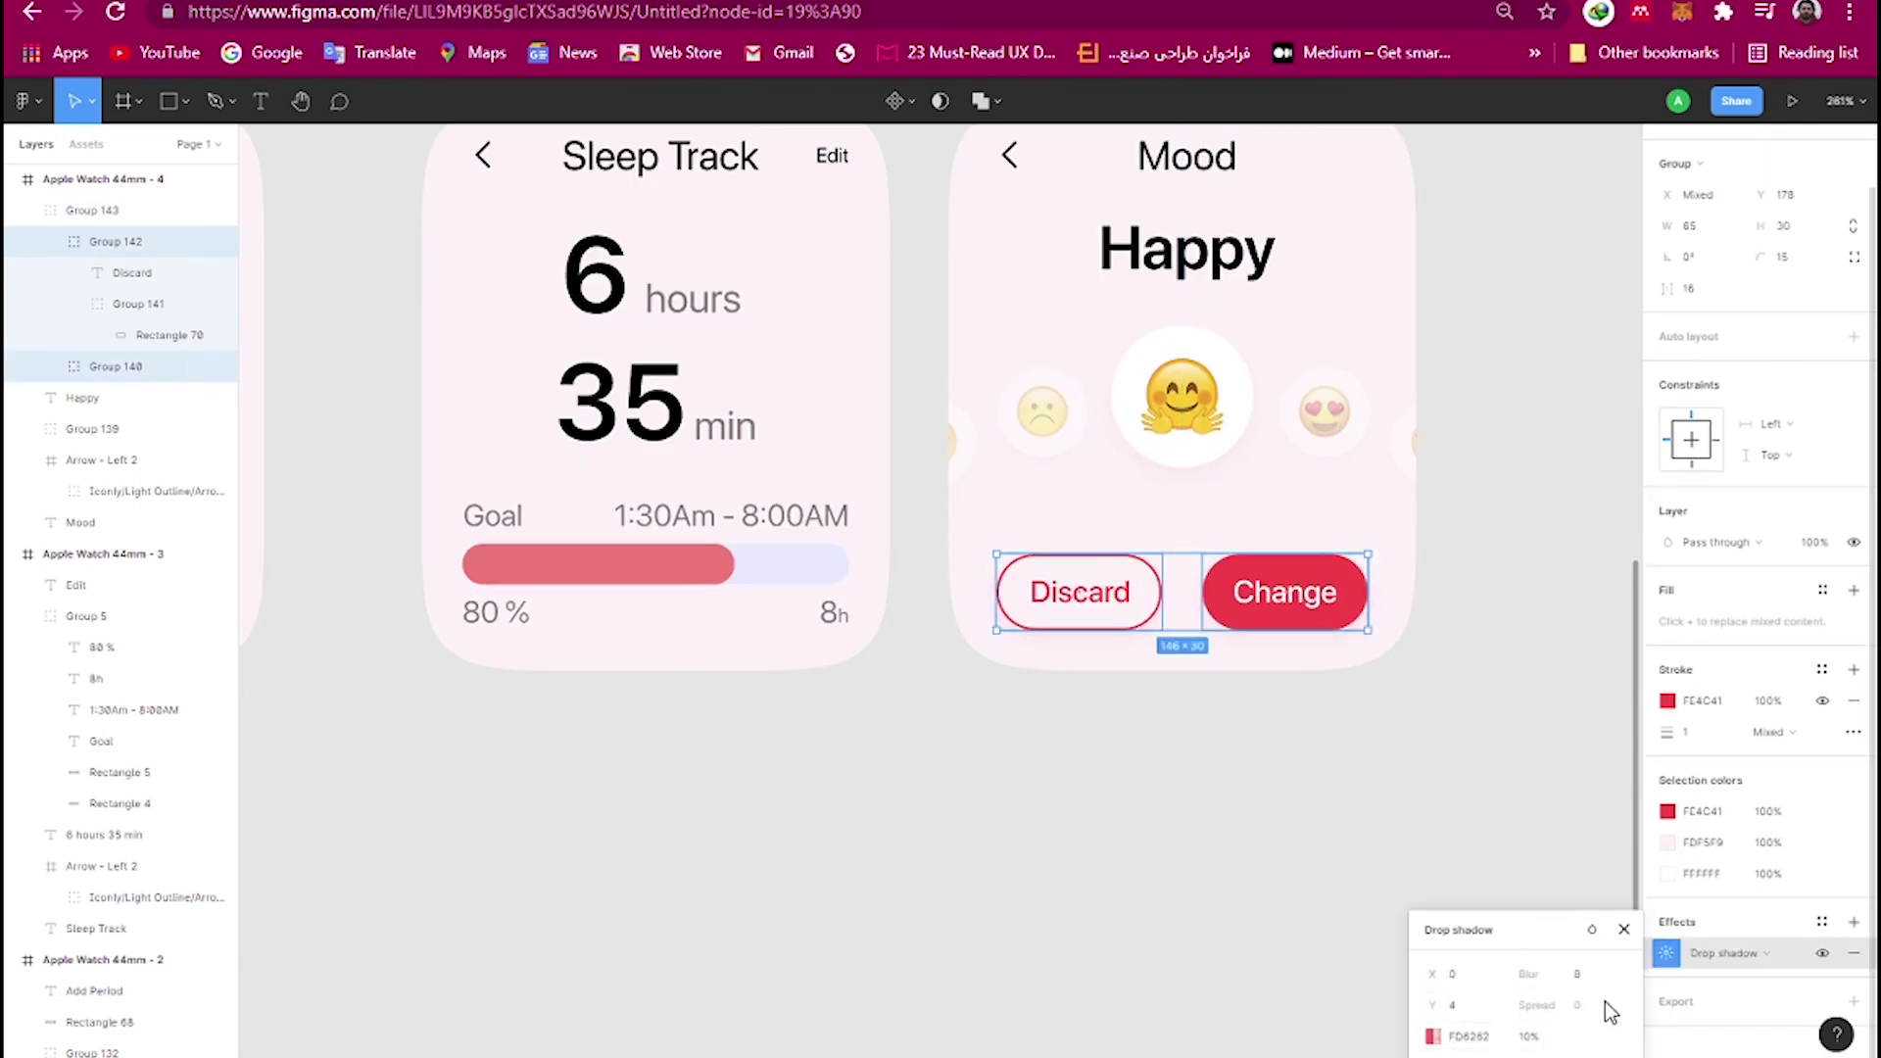
{"action": "left_click", "coordinate": [1433, 1036]}
{"action": "left_click", "coordinate": [1257, 871]}
{"action": "left_click", "coordinate": [1387, 567]}
{"action": "scroll", "coordinate": [1336, 776], "scroll_direction": "down", "scroll_amount": 5}
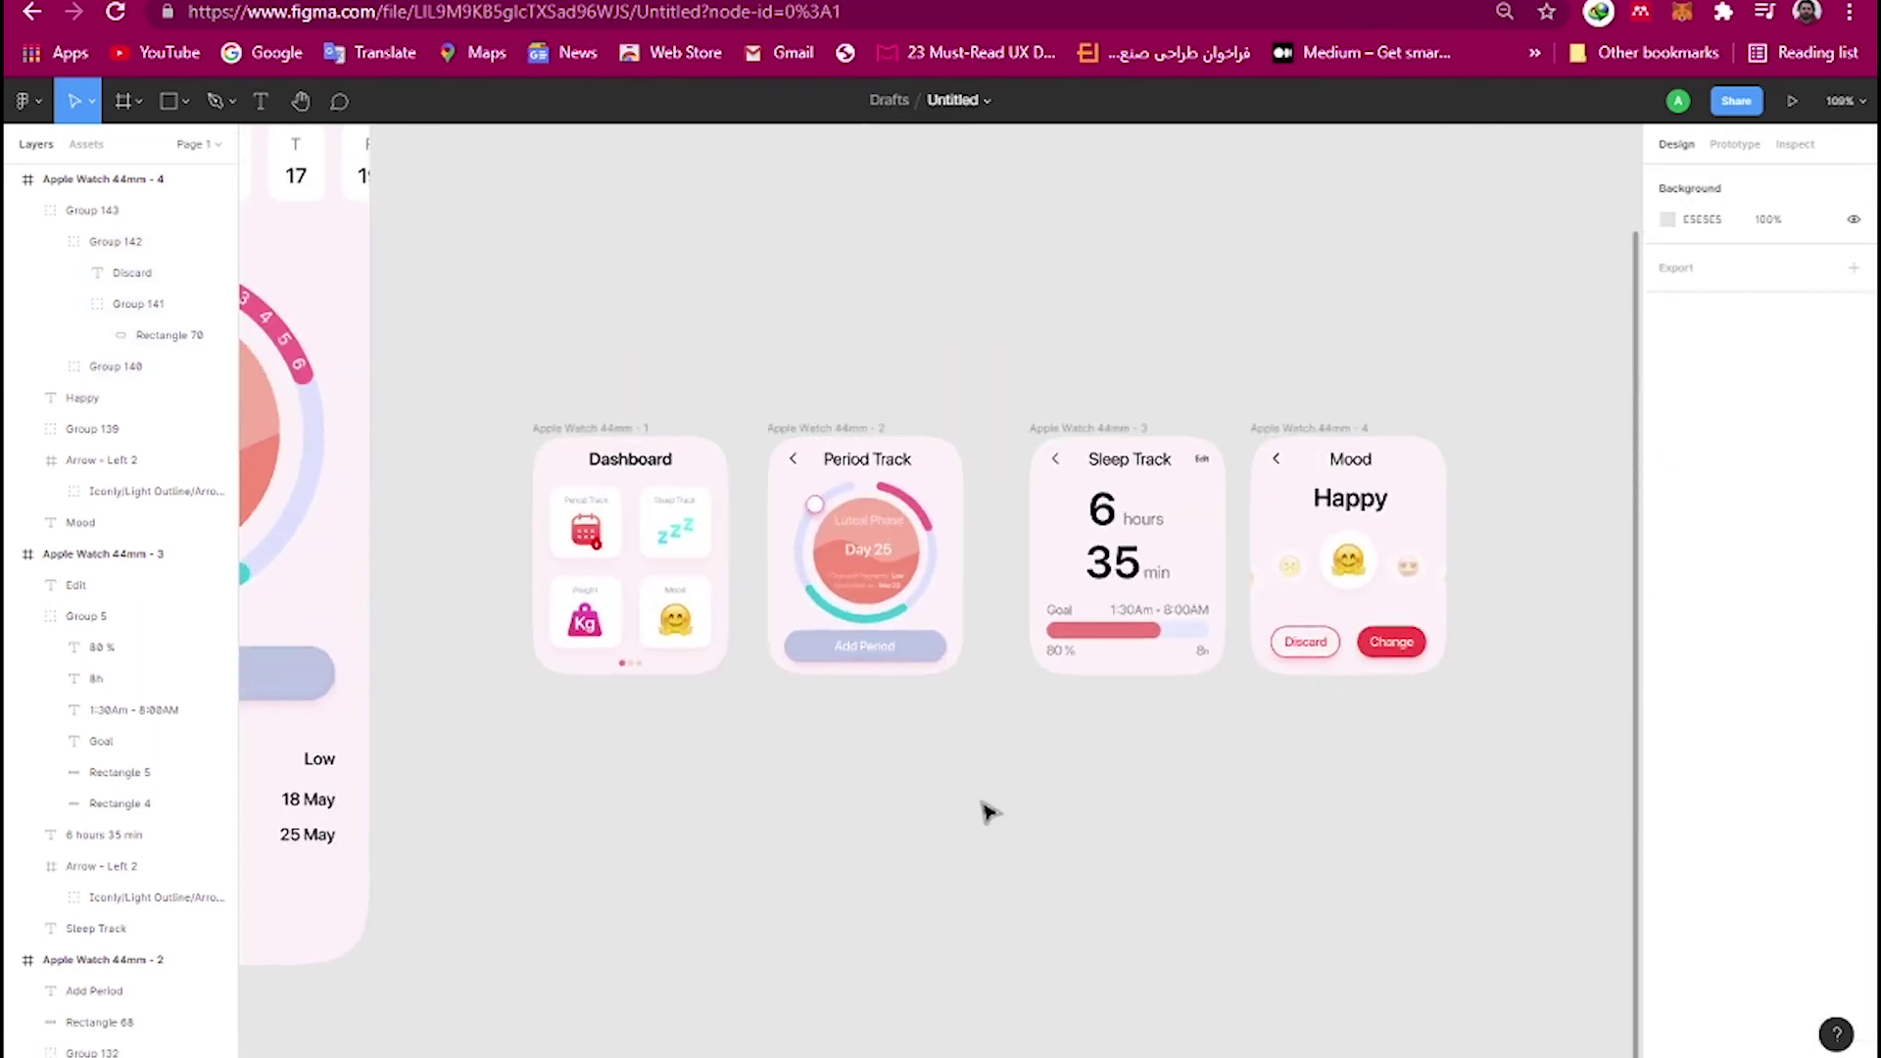